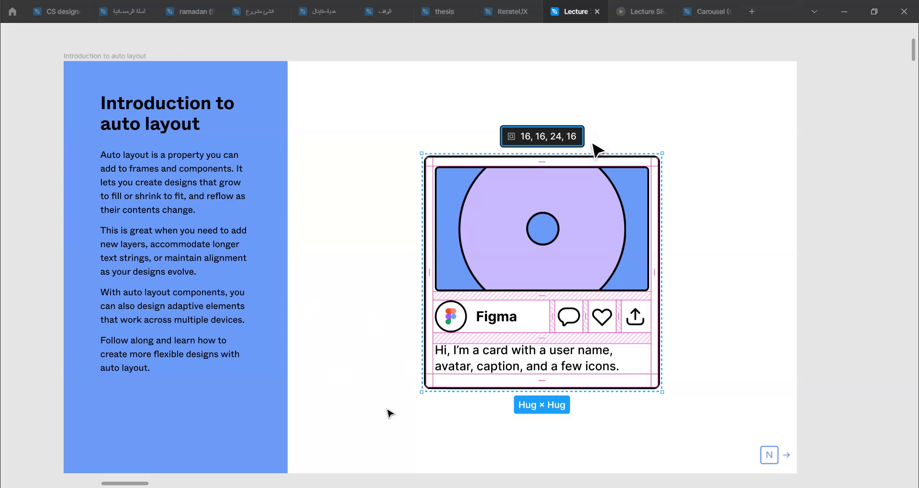
{"action": "scroll", "coordinate": [473, 294], "scroll_direction": "down", "scroll_amount": 5}
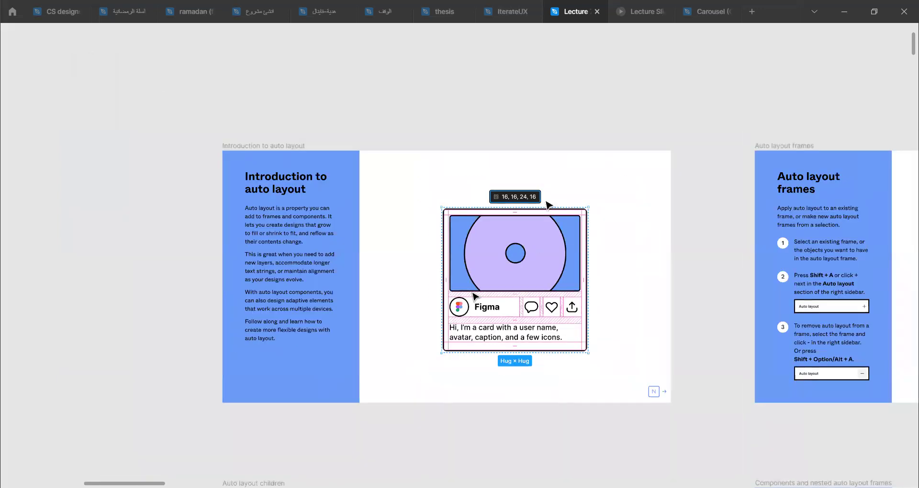
{"action": "scroll", "coordinate": [567, 282], "scroll_direction": "up", "scroll_amount": 5}
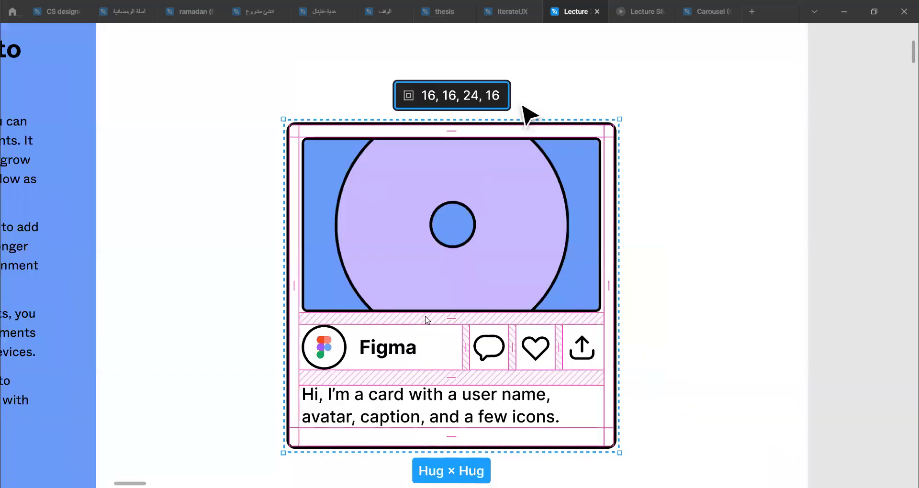
{"action": "scroll", "coordinate": [426, 320], "scroll_direction": "down", "scroll_amount": 2}
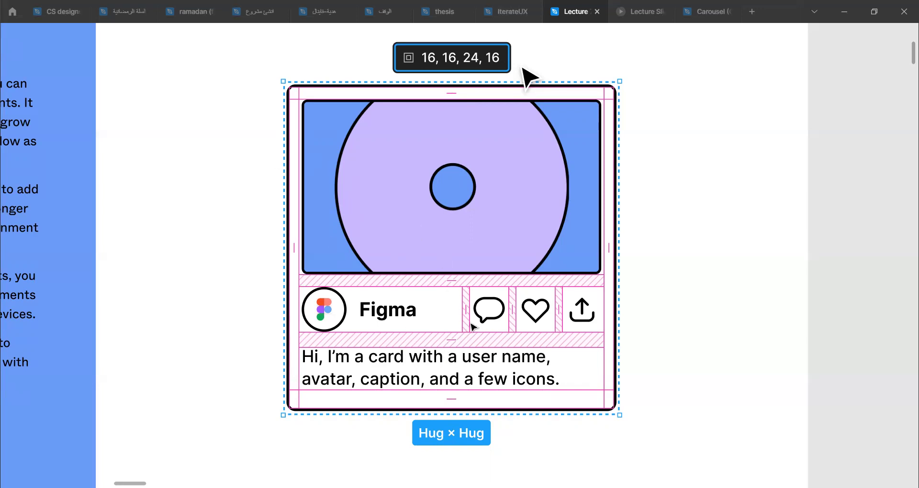
{"action": "scroll", "coordinate": [447, 339], "scroll_direction": "down", "scroll_amount": 1}
- Draw a rectangle on the empty canvas beside the Introduction to auto layout slide and resize it to about 477 × 379
{"action": "scroll", "coordinate": [448, 341], "scroll_direction": "down", "scroll_amount": 5}
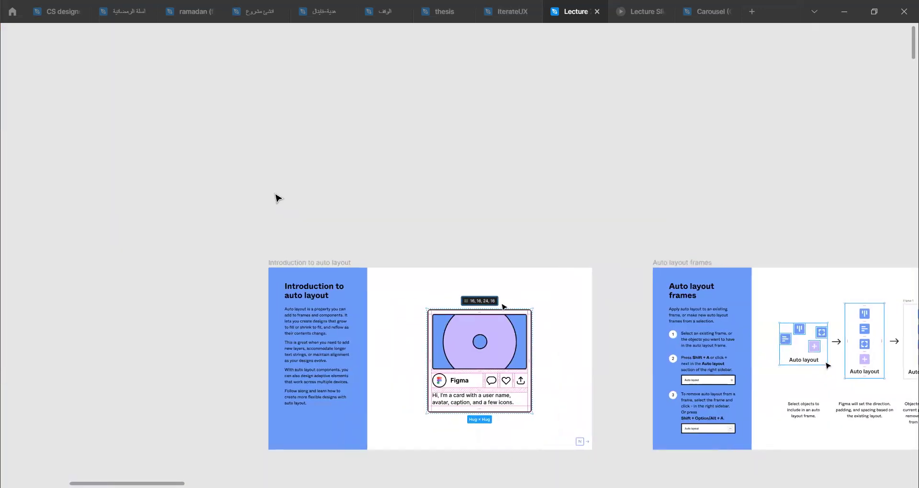
{"action": "key", "text": "f"}
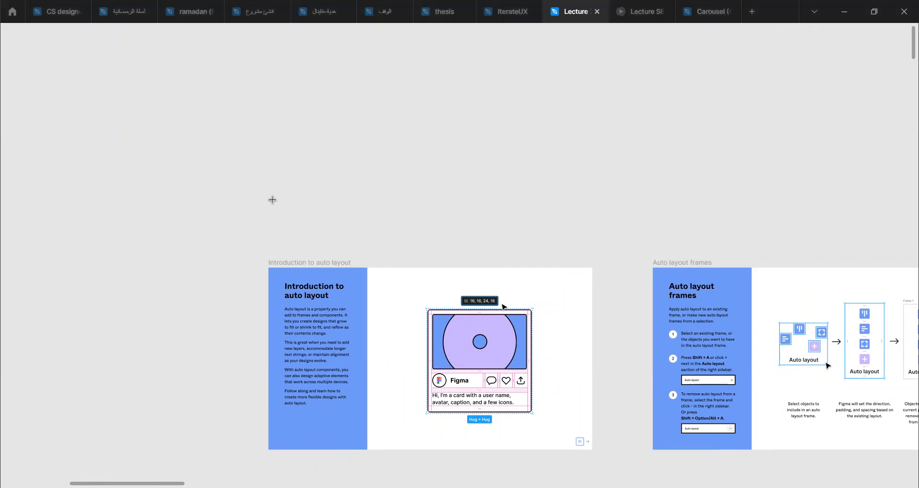
{"action": "mouse_move", "coordinate": [76, 301]}
{"action": "left_mouse_down"}
{"action": "mouse_move", "coordinate": [166, 391]}
{"action": "mouse_move", "coordinate": [220, 424]}
{"action": "left_mouse_up"}
{"action": "scroll", "coordinate": [157, 360], "scroll_direction": "down", "scroll_amount": 2}
{"action": "scroll", "coordinate": [158, 361], "scroll_direction": "left", "scroll_amount": 2}
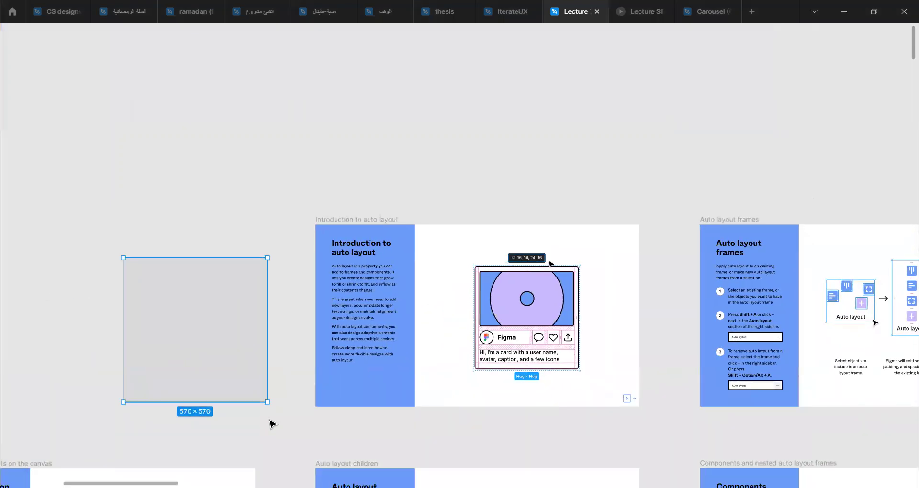
{"action": "left_click_drag", "start_coordinate": [267, 402], "coordinate": [243, 354]}
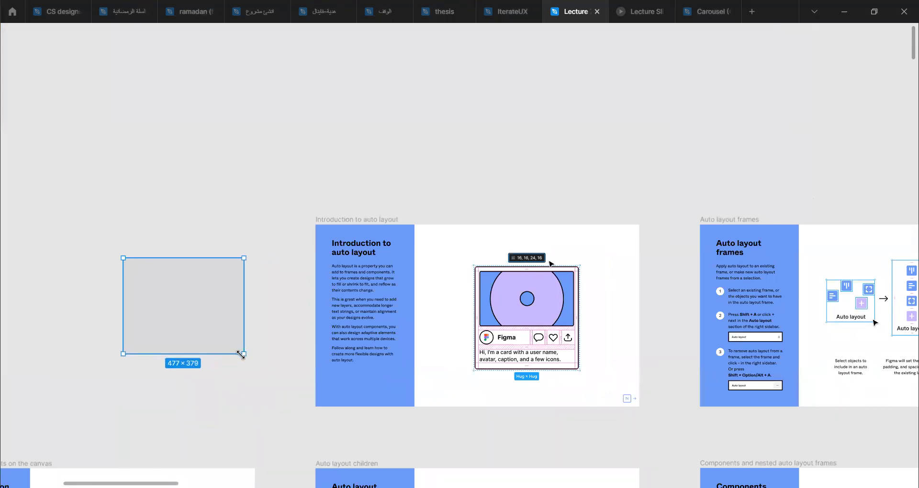
- Move the rectangle over the slide's sample card and resize it to about 417 × 411 so it covers the card
{"action": "left_click_drag", "start_coordinate": [188, 303], "coordinate": [525, 312]}
{"action": "scroll", "coordinate": [539, 313], "scroll_direction": "up", "scroll_amount": 5}
{"action": "left_click_drag", "start_coordinate": [645, 371], "coordinate": [622, 369]}
{"action": "left_click_drag", "start_coordinate": [542, 417], "coordinate": [543, 420]}
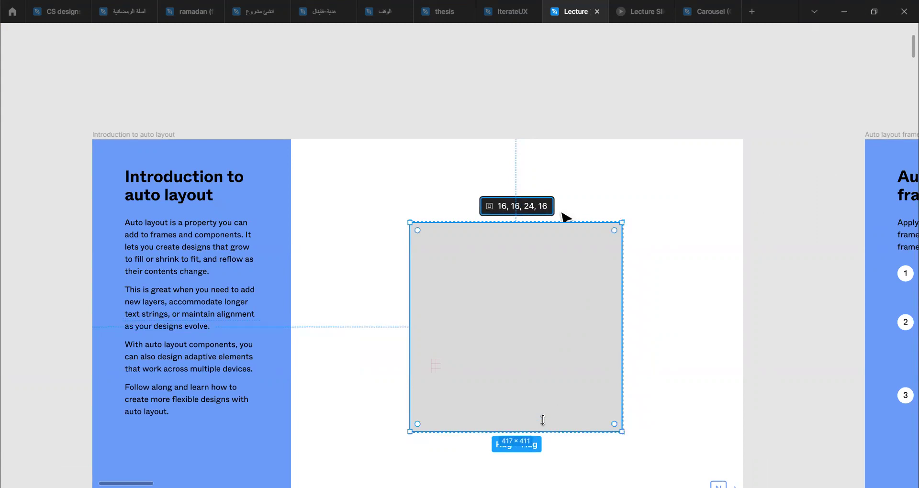
- Change the rectangle's fill to white (FFFFFF) and add a black inside stroke with a thickness of 4
{"action": "key", "text": "ctrl+backslash"}
{"action": "left_click", "coordinate": [790, 346]}
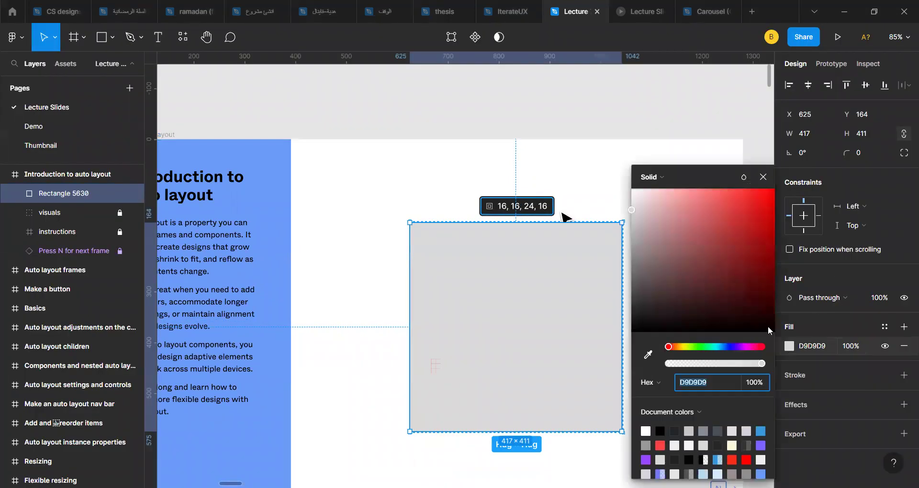
{"action": "left_click_drag", "start_coordinate": [693, 236], "coordinate": [589, 139]}
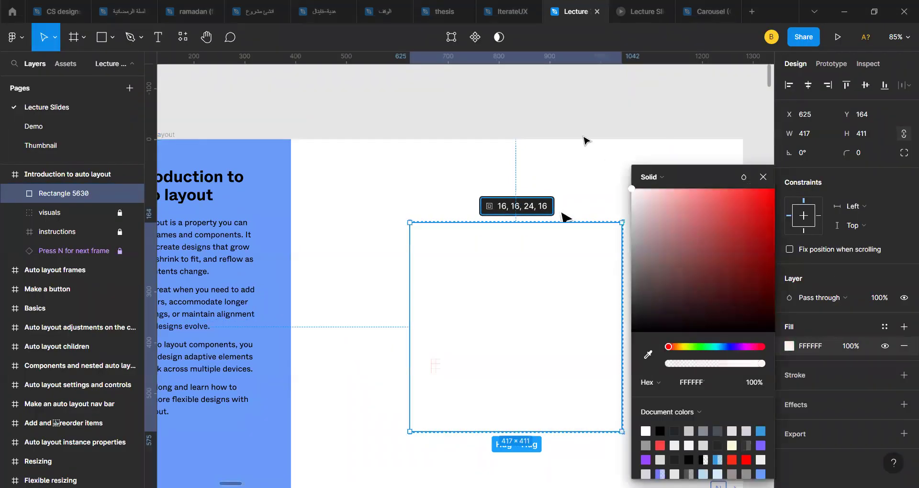
{"action": "left_click", "coordinate": [904, 376]}
{"action": "left_click", "coordinate": [866, 414]}
{"action": "type", "text": "4"}
{"action": "key", "text": "Return"}
- Set the rectangle's corner radius to 8
{"action": "left_click", "coordinate": [868, 154]}
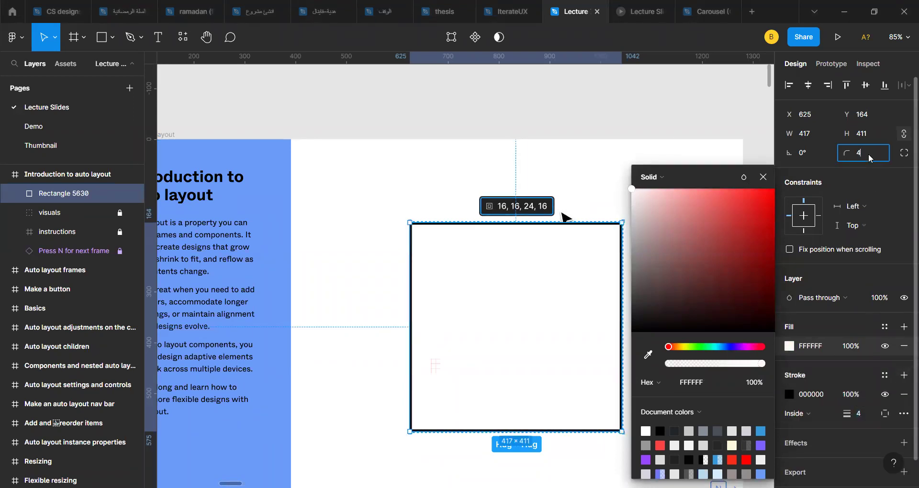
{"action": "type", "text": "4"}
{"action": "key", "text": "Return"}
{"action": "scroll", "coordinate": [511, 293], "scroll_direction": "right", "scroll_amount": 3}
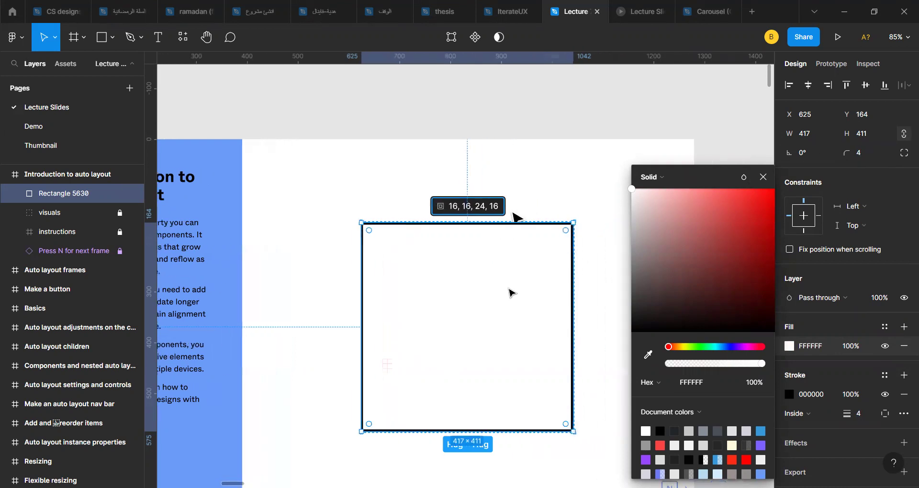
{"action": "left_click", "coordinate": [871, 153]}
{"action": "type", "text": "8"}
{"action": "key", "text": "Return"}
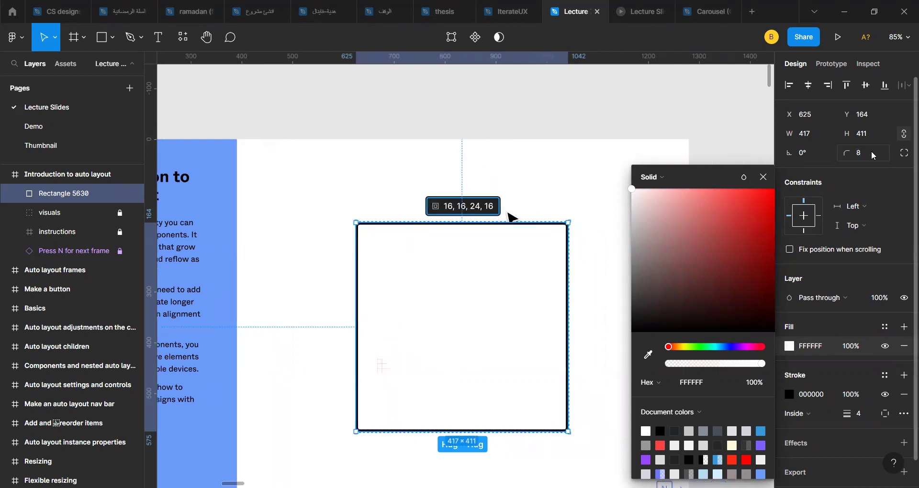
- Move the outlined rectangle next to the sample card, overlapping the slide's edge, and deselect it
{"action": "scroll", "coordinate": [511, 293], "scroll_direction": "right", "scroll_amount": 5}
{"action": "scroll", "coordinate": [511, 295], "scroll_direction": "down", "scroll_amount": 3}
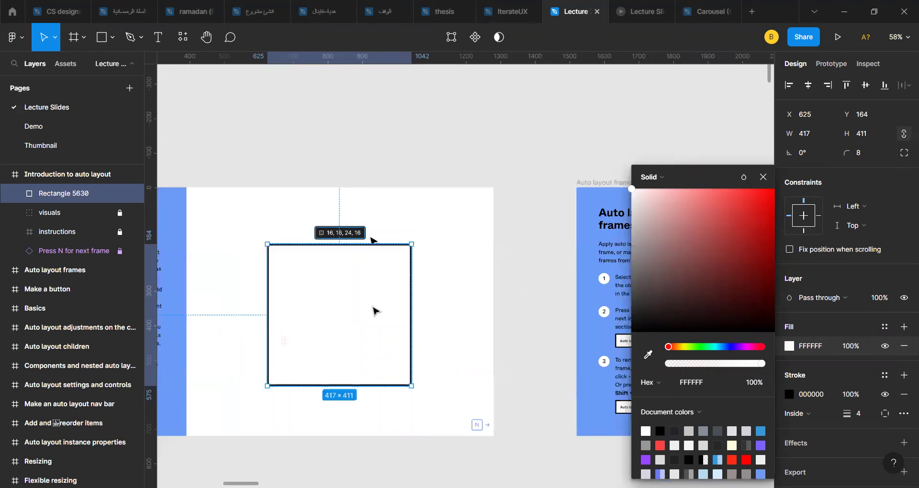
{"action": "left_click_drag", "start_coordinate": [334, 318], "coordinate": [485, 317]}
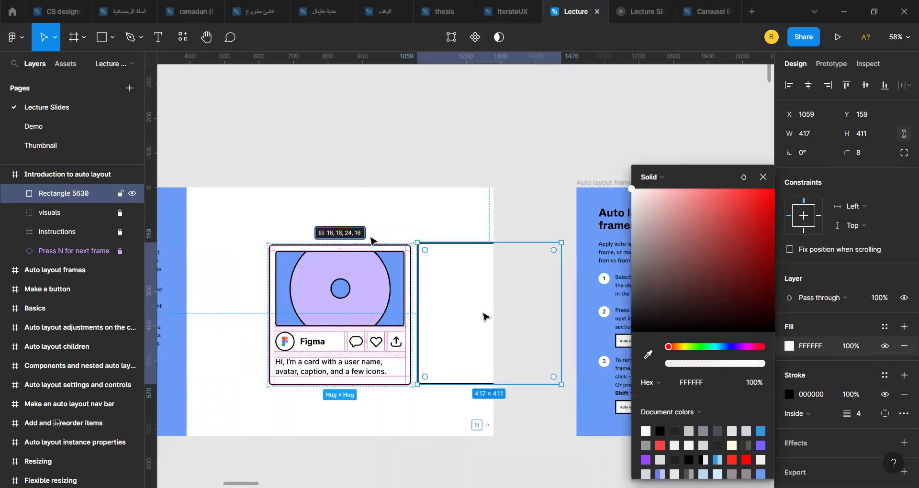
{"action": "key", "text": "Escape"}
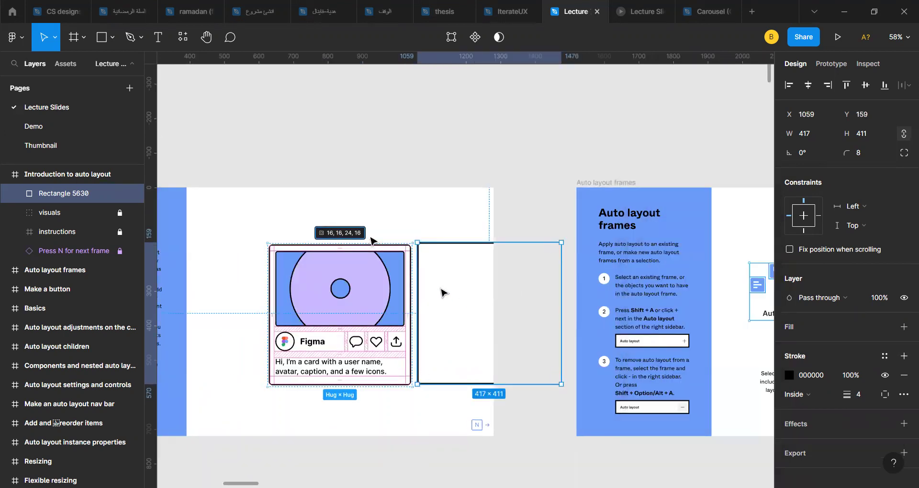
{"action": "key", "text": "Escape"}
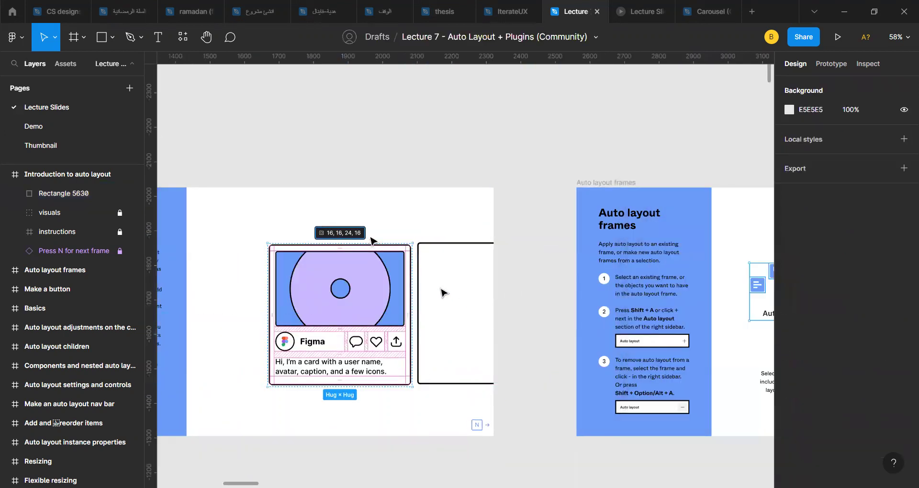
- Take the outlined rectangle out of the slide frame and restore it directly on the canvas beside the sample card
{"action": "left_click", "coordinate": [437, 249]}
{"action": "key", "text": "Delete"}
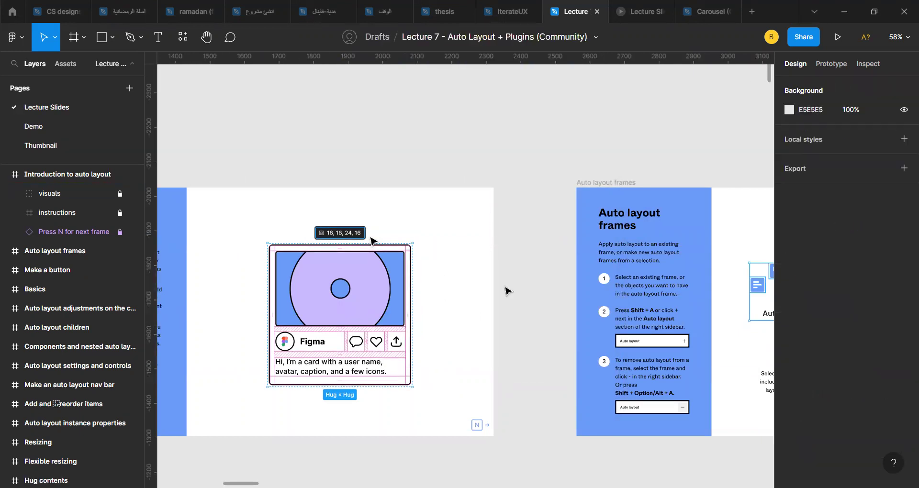
{"action": "key", "text": "ctrl+z"}
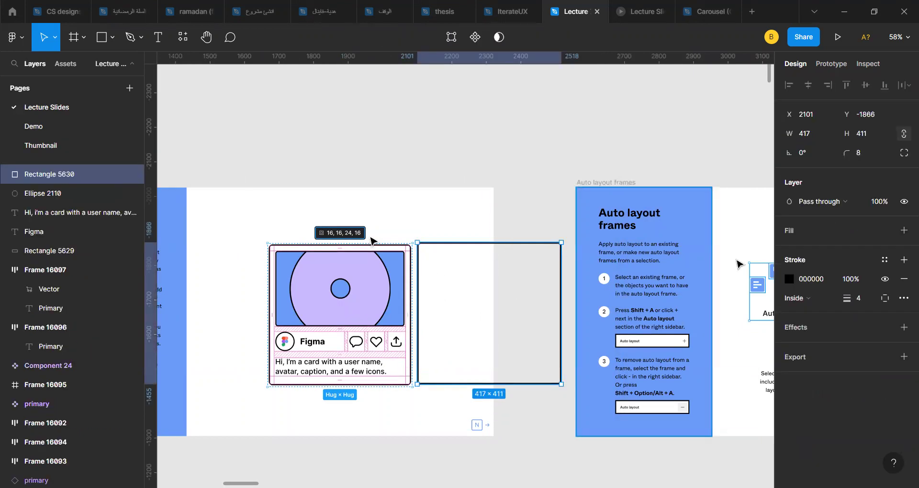
{"action": "left_click", "coordinate": [500, 143]}
- Add a white FFFFFF fill to the outlined rectangle
{"action": "left_click", "coordinate": [441, 250]}
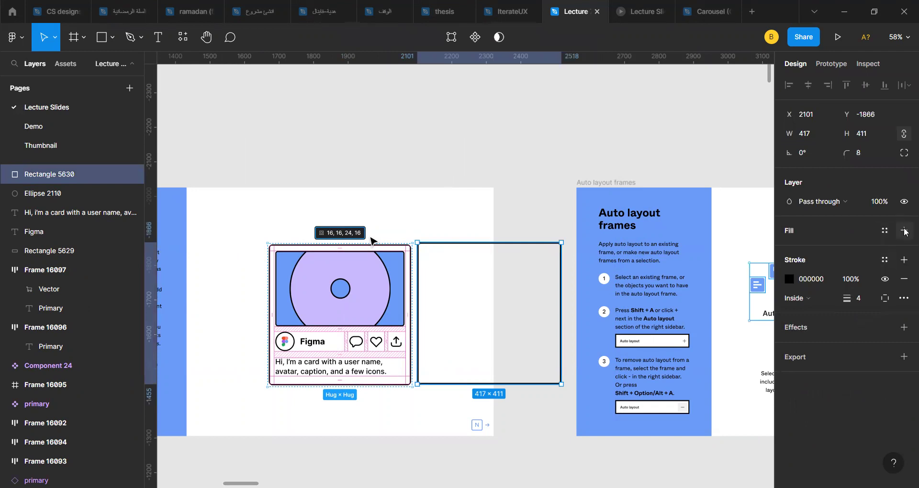
{"action": "left_click", "coordinate": [903, 230]}
{"action": "left_click", "coordinate": [789, 249]}
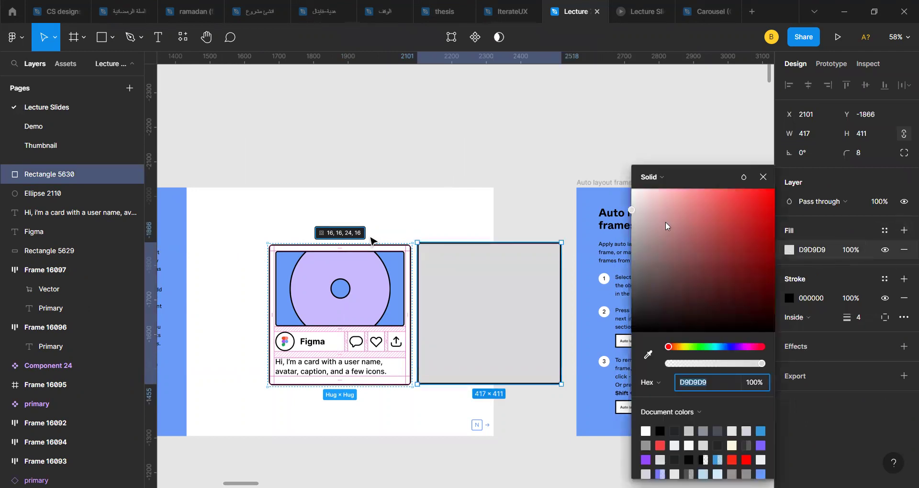
{"action": "type", "text": "FFFFFF"}
{"action": "key", "text": "Return"}
{"action": "left_click", "coordinate": [553, 145]}
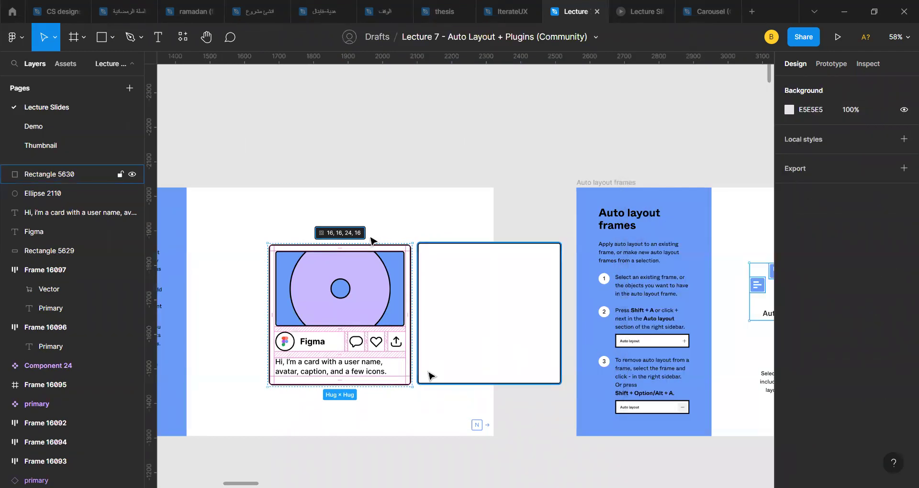
- Draw a rectangle about 374 × 213 over the sample card's image area and move it onto the blank white card
{"action": "scroll", "coordinate": [429, 375], "scroll_direction": "up", "scroll_amount": 3}
{"action": "left_click", "coordinate": [440, 327]}
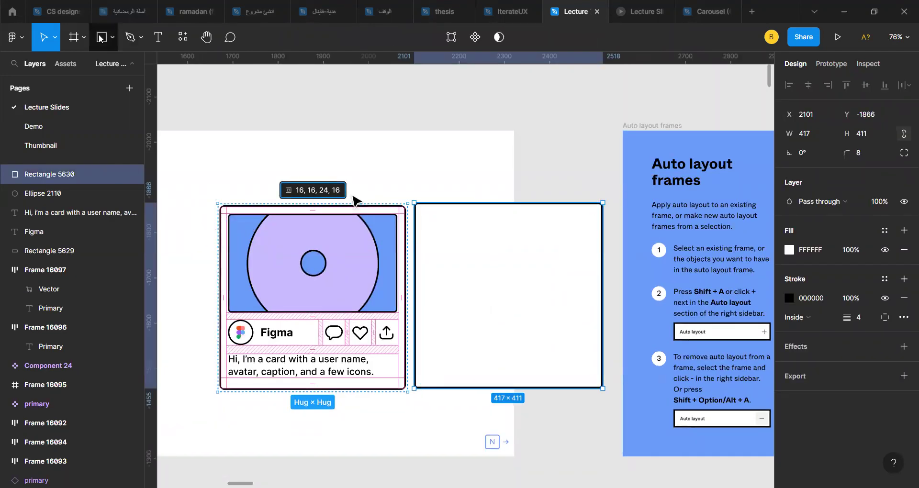
{"action": "key", "text": "r"}
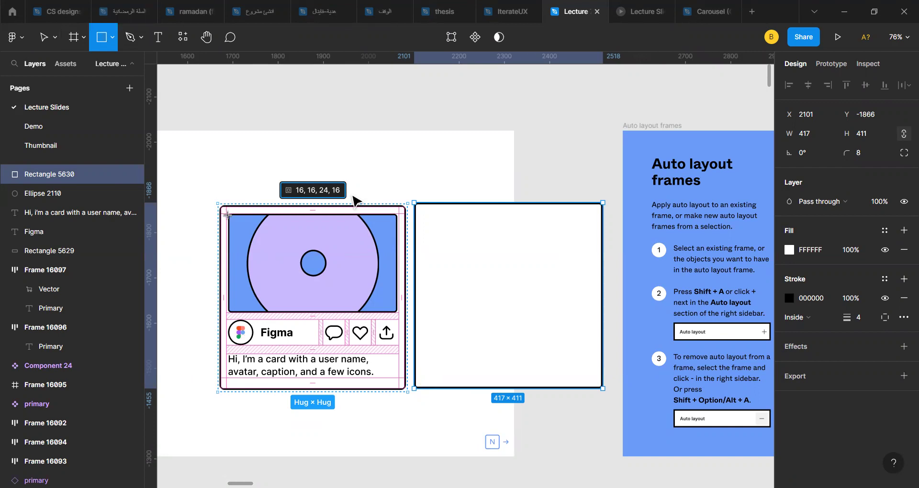
{"action": "mouse_move", "coordinate": [230, 215]}
{"action": "left_mouse_down"}
{"action": "mouse_move", "coordinate": [400, 289]}
{"action": "mouse_move", "coordinate": [400, 313]}
{"action": "left_mouse_up"}
{"action": "left_click_drag", "start_coordinate": [317, 262], "coordinate": [516, 286]}
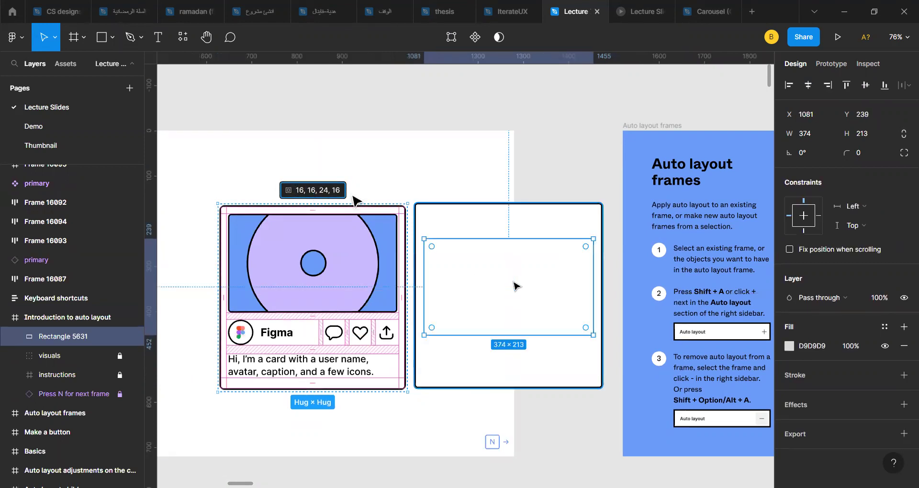
- Place the image rectangle on the canvas outside the slide frame, inside the upper part of the blank card
{"action": "key", "text": "ctrl+z"}
{"action": "key", "text": "ctrl+z"}
{"action": "key", "text": "ctrl+shift+z"}
{"action": "left_click_drag", "start_coordinate": [515, 272], "coordinate": [506, 265]}
- Fill the image rectangle with the blue 699BF7 sampled from the Auto layout frames slide
{"action": "scroll", "coordinate": [512, 261], "scroll_direction": "up", "scroll_amount": 3}
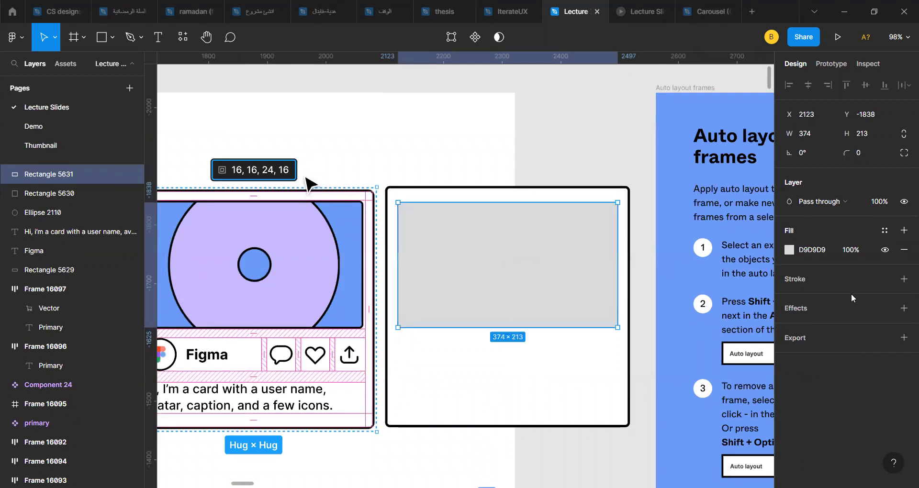
{"action": "left_click", "coordinate": [789, 249]}
{"action": "left_click", "coordinate": [647, 355]}
{"action": "left_click", "coordinate": [717, 110]}
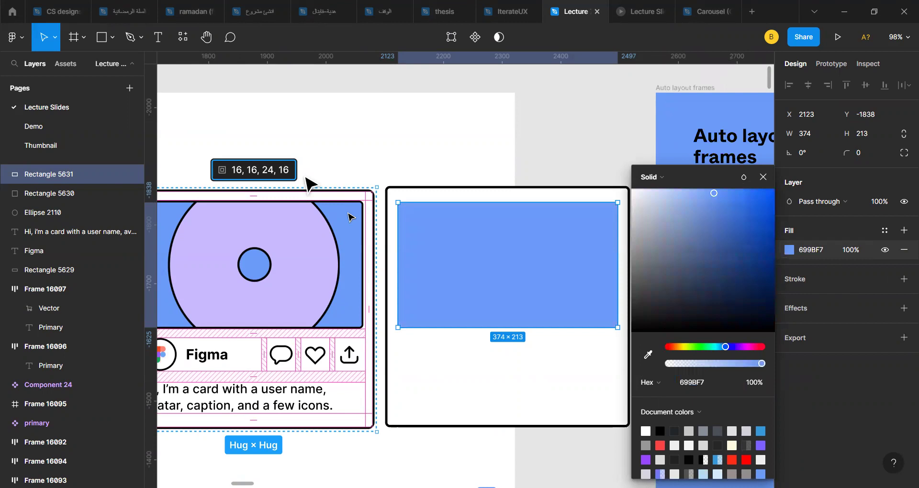
- Set the blue image rectangle's corner radius to 6
{"action": "type", "text": "8"}
{"action": "key", "text": "Return"}
{"action": "left_click", "coordinate": [870, 153]}
{"action": "type", "text": "4"}
{"action": "key", "text": "Return"}
{"action": "left_click", "coordinate": [863, 154]}
{"action": "type", "text": "6"}
{"action": "key", "text": "Return"}
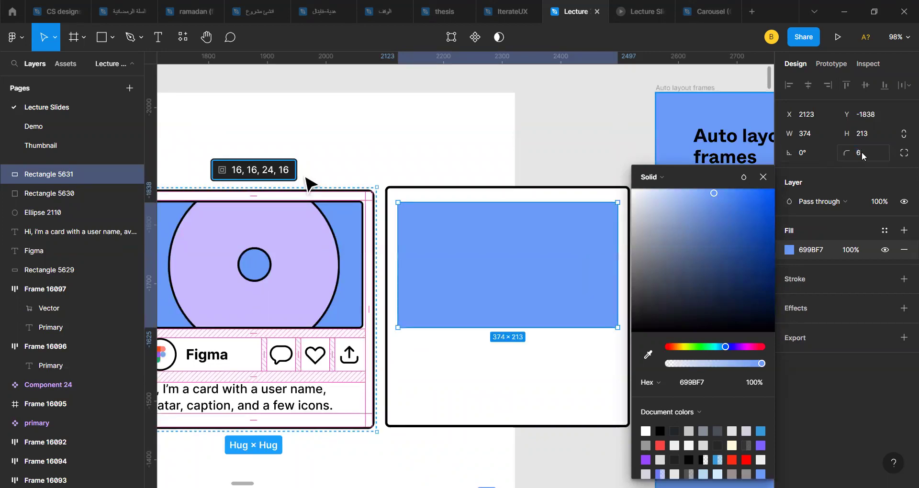
- Add a black inside stroke with a thickness of 3 to the blue rectangle and deselect it
{"action": "left_click", "coordinate": [904, 284]}
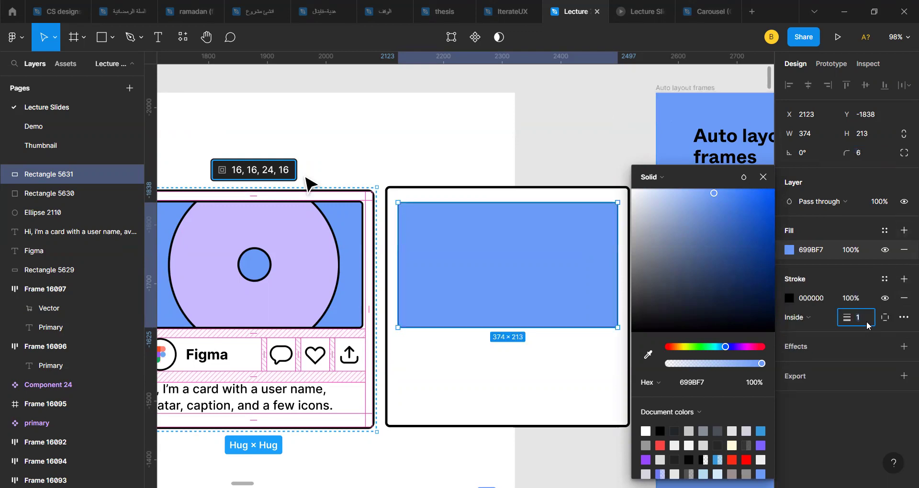
{"action": "type", "text": "2"}
{"action": "key", "text": "Return"}
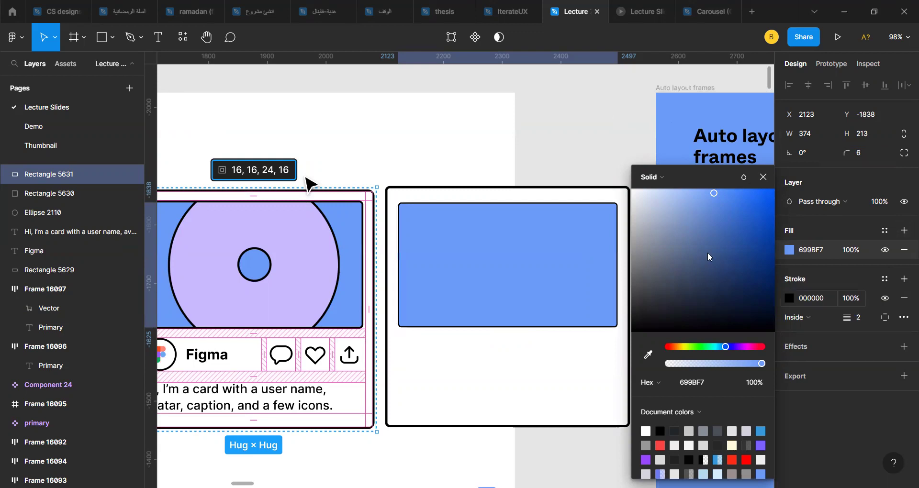
{"action": "left_click", "coordinate": [870, 321]}
{"action": "type", "text": "3"}
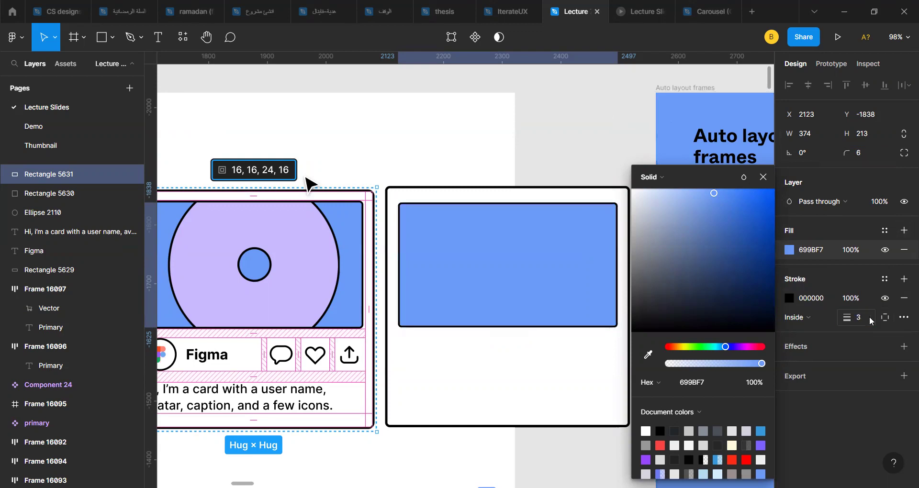
{"action": "left_click", "coordinate": [605, 163]}
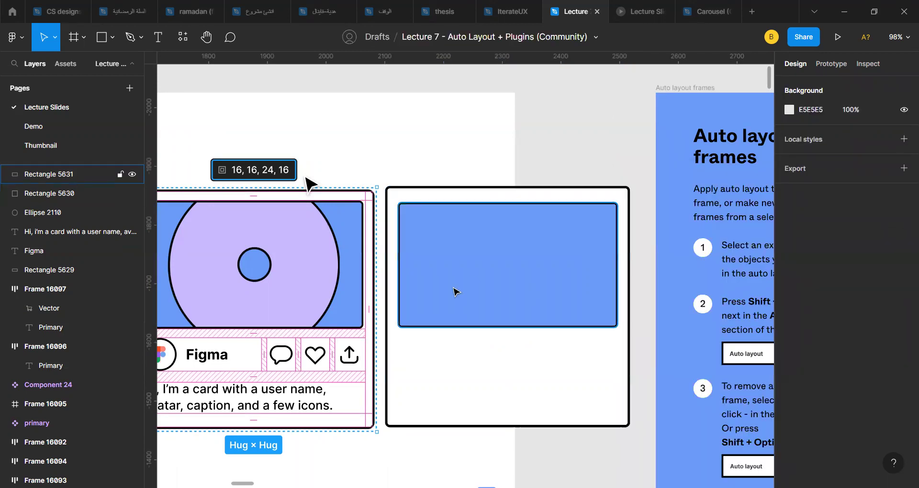
- Draw a circle about 54 × 54 over the sample card's avatar and move it below the blue rectangle on the new card
{"action": "scroll", "coordinate": [282, 318], "scroll_direction": "left", "scroll_amount": 2}
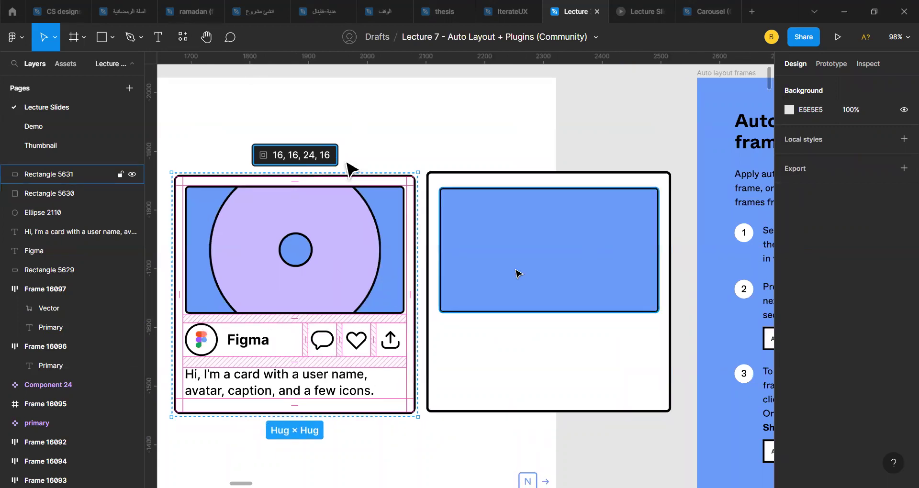
{"action": "key", "text": "o"}
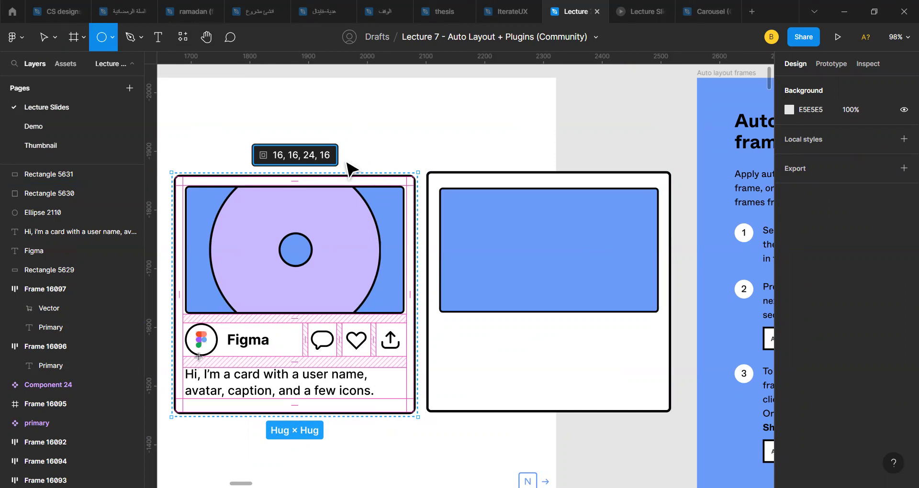
{"action": "mouse_move", "coordinate": [191, 329]}
{"action": "left_mouse_down"}
{"action": "mouse_move", "coordinate": [221, 358]}
{"action": "mouse_move", "coordinate": [197, 339]}
{"action": "mouse_move", "coordinate": [216, 326]}
{"action": "mouse_move", "coordinate": [487, 344]}
{"action": "mouse_move", "coordinate": [455, 335]}
{"action": "mouse_move", "coordinate": [461, 339]}
{"action": "left_mouse_up"}
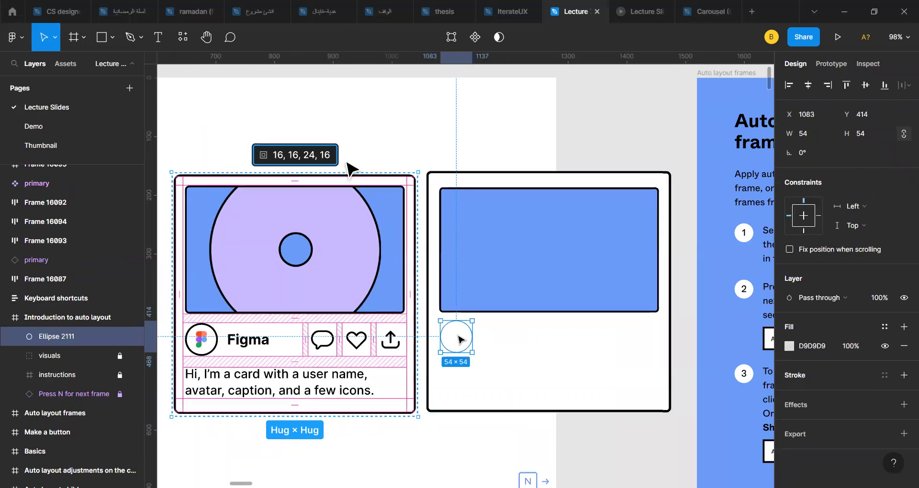
- Remove the new circle's grey fill and give it a black inside stroke with a thickness of 2
{"action": "left_click", "coordinate": [789, 346]}
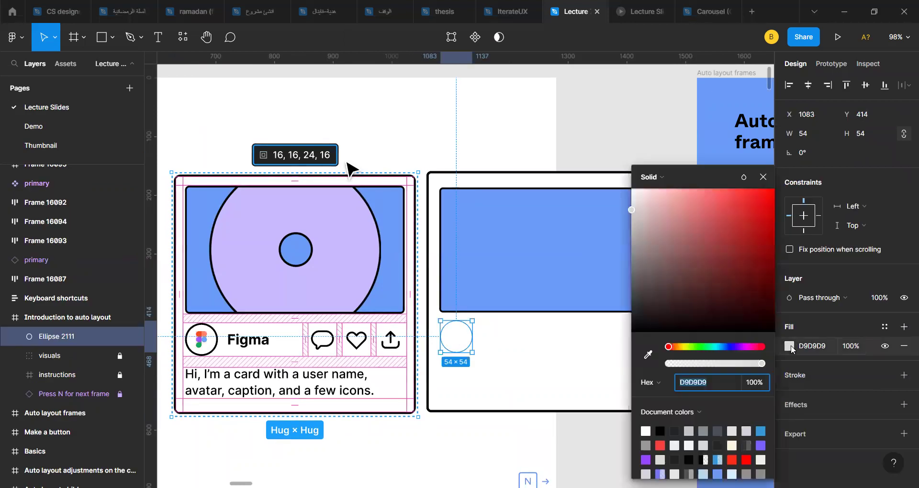
{"action": "left_click", "coordinate": [904, 375]}
{"action": "left_click", "coordinate": [870, 413]}
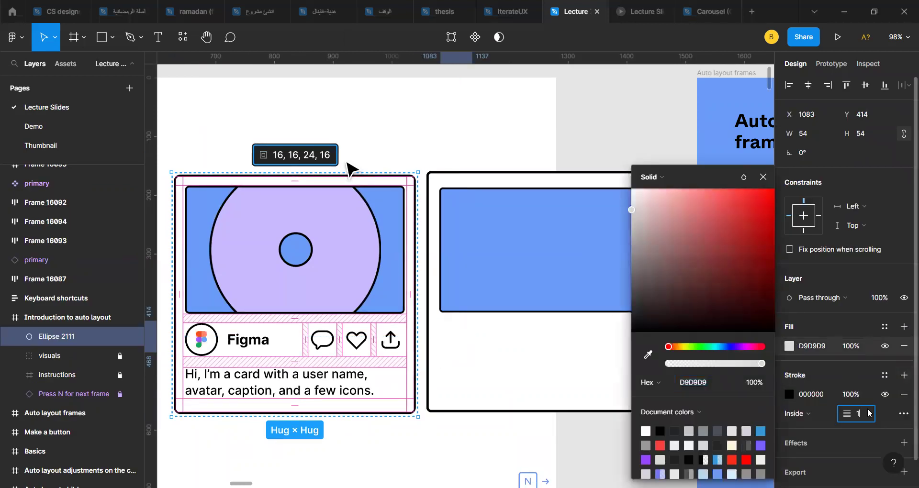
{"action": "type", "text": "2"}
{"action": "key", "text": "Return"}
{"action": "key", "text": "Escape"}
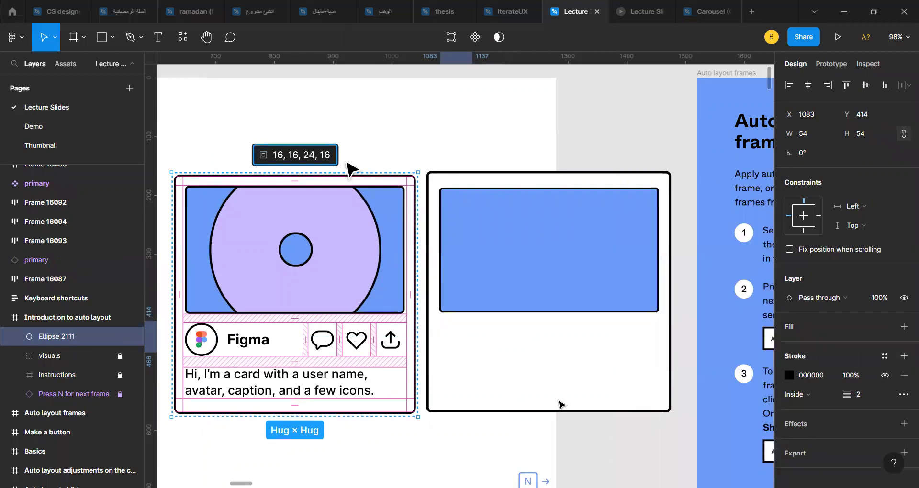
{"action": "left_click", "coordinate": [536, 400]}
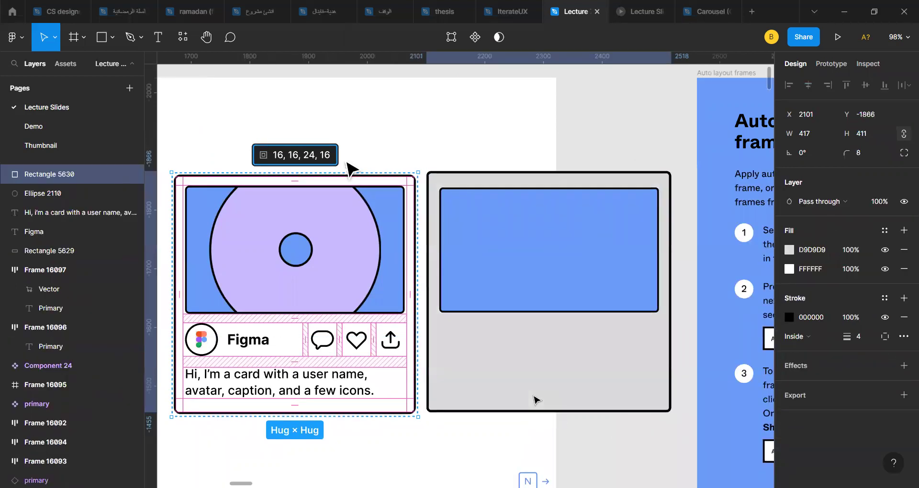
{"action": "key", "text": "ctrl+z"}
{"action": "left_click", "coordinate": [577, 425]}
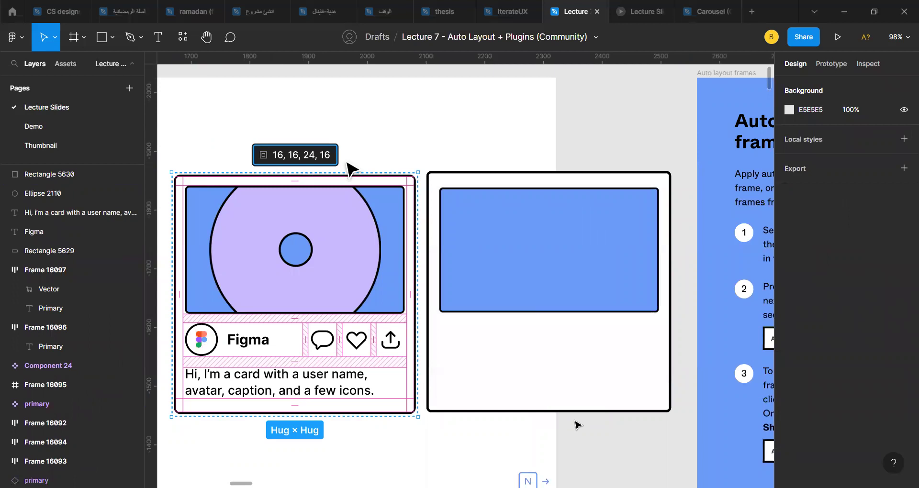
{"action": "key", "text": "ctrl+v"}
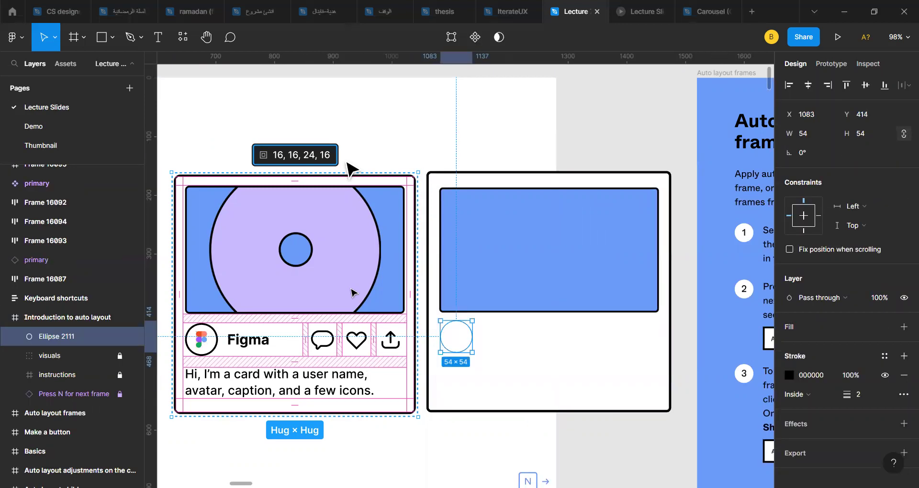
{"action": "key", "text": "Delete"}
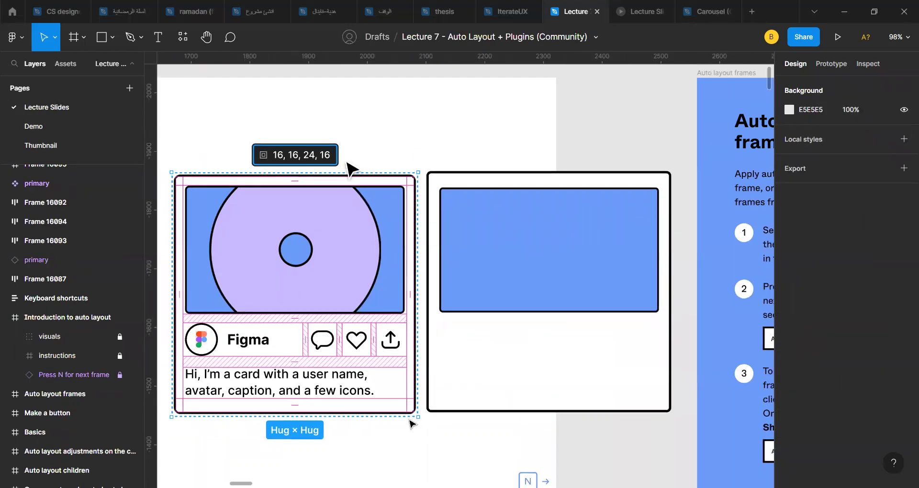
{"action": "key", "text": "ctrl+z"}
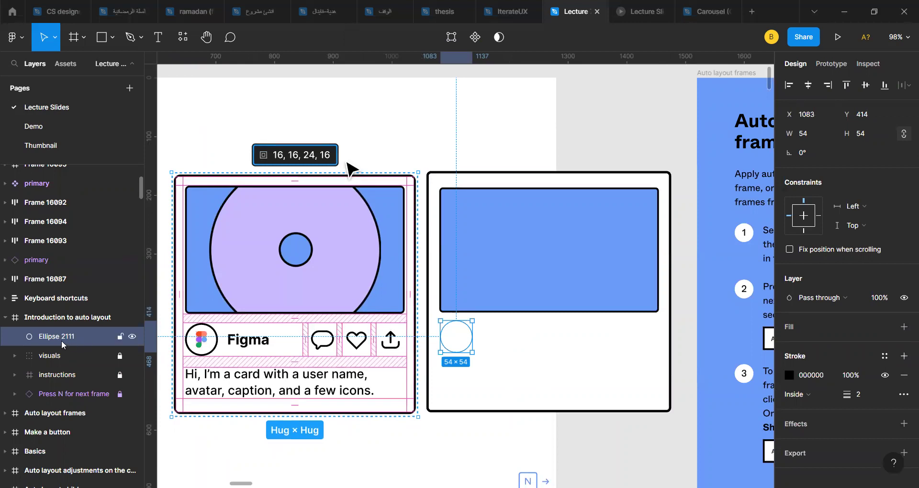
- Move the circle's layer out of the Introduction to auto layout frame, above the white card's layer, and place the circle above the new card
{"action": "left_click_drag", "start_coordinate": [58, 334], "coordinate": [44, 221]}
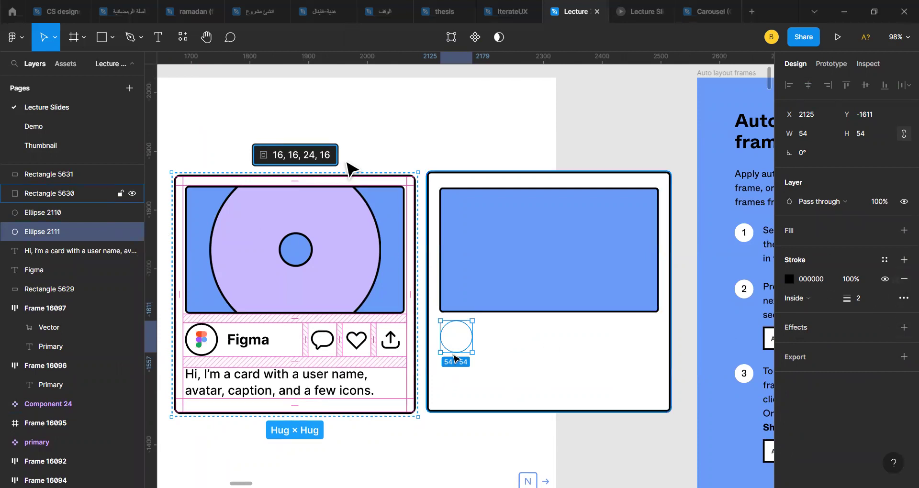
{"action": "left_click_drag", "start_coordinate": [457, 345], "coordinate": [615, 136]}
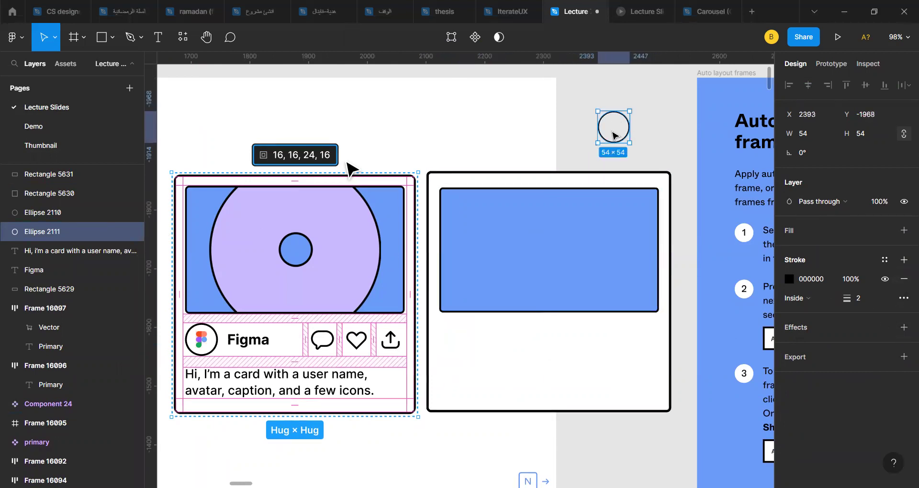
{"action": "key", "text": "Delete"}
{"action": "left_click", "coordinate": [454, 378]}
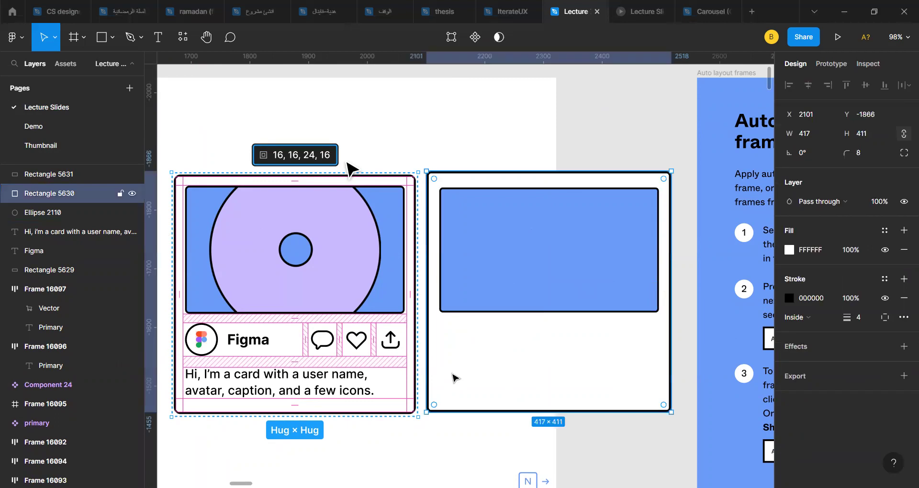
{"action": "key", "text": "ctrl+z"}
{"action": "key", "text": "Escape"}
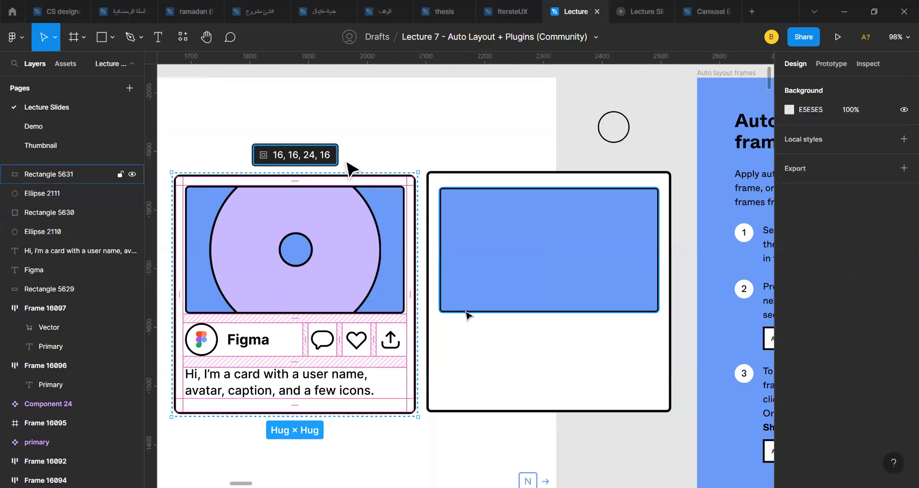
- Move the circle just below the new card and shift the Introduction to auto layout frame left, clear of the card
{"action": "left_click", "coordinate": [608, 123]}
{"action": "left_click_drag", "start_coordinate": [610, 121], "coordinate": [618, 482]}
{"action": "scroll", "coordinate": [614, 459], "scroll_direction": "down", "scroll_amount": 8}
{"action": "scroll", "coordinate": [584, 287], "scroll_direction": "down", "scroll_amount": 3}
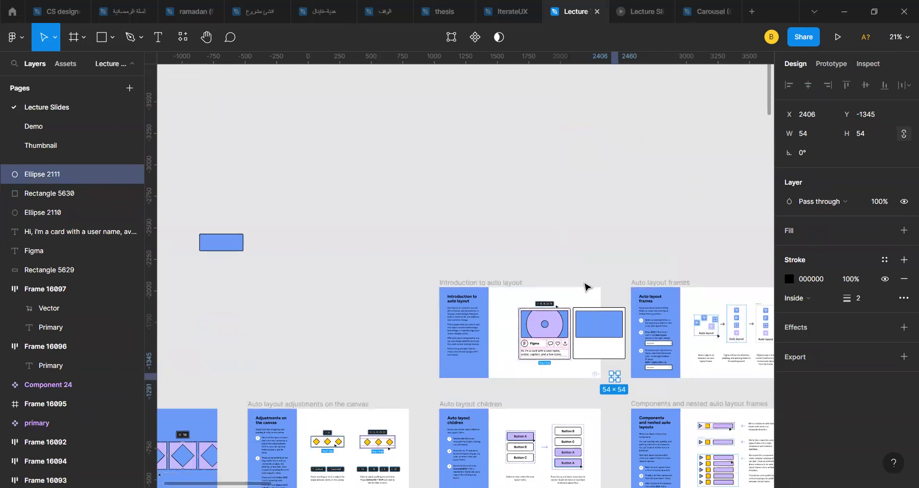
{"action": "left_click_drag", "start_coordinate": [493, 282], "coordinate": [452, 289]}
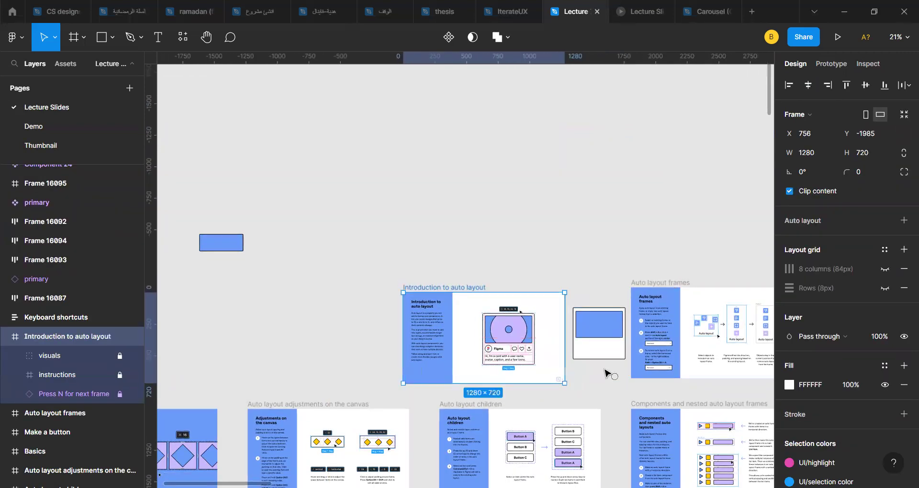
- Place the circle on the new card, below the blue rectangle and aligned with its left edge
{"action": "scroll", "coordinate": [614, 378], "scroll_direction": "up", "scroll_amount": 5}
{"action": "left_click", "coordinate": [630, 393]}
{"action": "left_click_drag", "start_coordinate": [629, 393], "coordinate": [543, 315]}
{"action": "scroll", "coordinate": [541, 311], "scroll_direction": "up", "scroll_amount": 5}
{"action": "scroll", "coordinate": [632, 333], "scroll_direction": "down", "scroll_amount": 3}
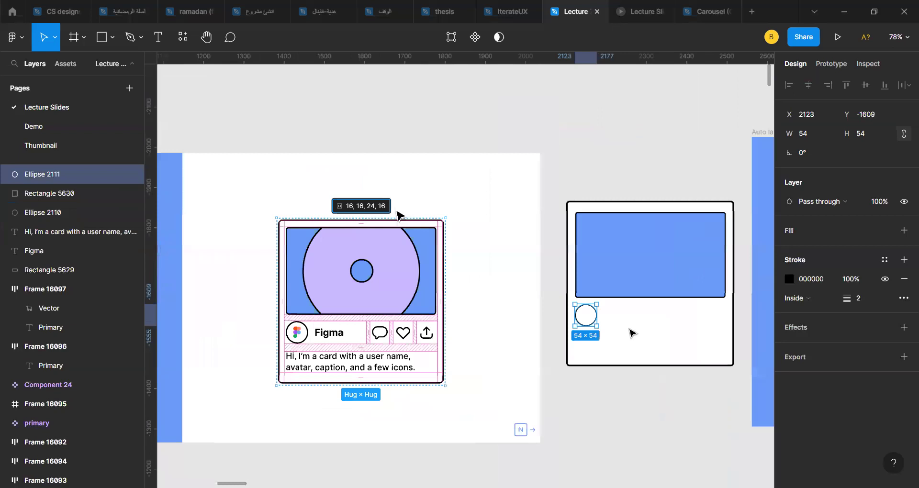
- Move the whole new card, including its blue rectangle and circle, to X 2062 and Y -1830, and deselect it
{"action": "left_click_drag", "start_coordinate": [561, 164], "coordinate": [640, 397]}
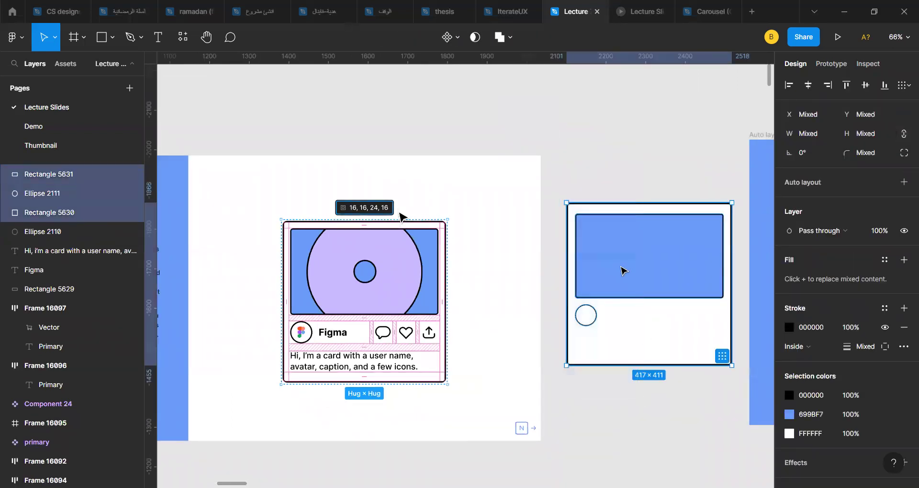
{"action": "left_click_drag", "start_coordinate": [619, 272], "coordinate": [604, 286]}
{"action": "left_click", "coordinate": [659, 406]}
{"action": "scroll", "coordinate": [659, 406], "scroll_direction": "up", "scroll_amount": 2}
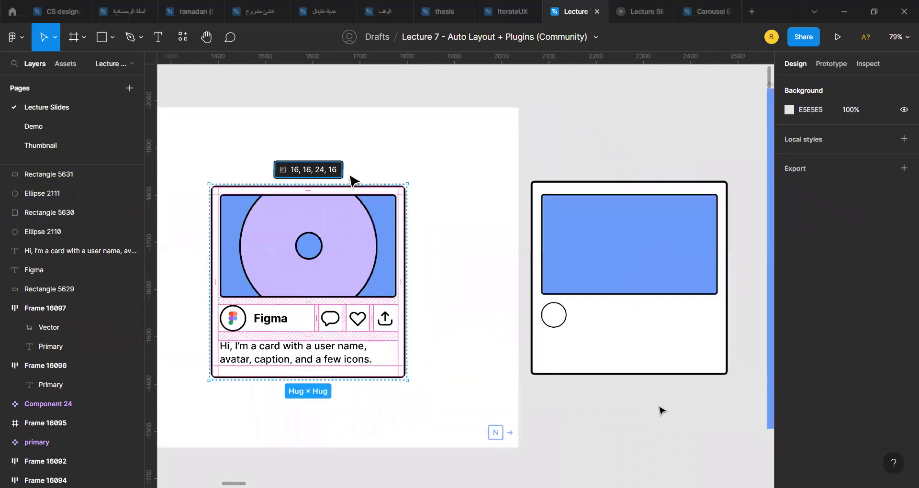
- Add the text Figma beside the circle on the new card
{"action": "key", "text": "t"}
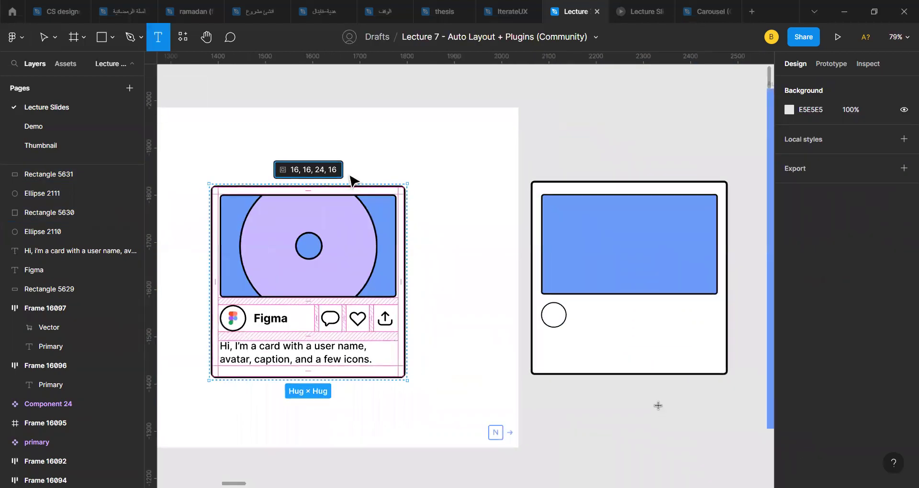
{"action": "left_click", "coordinate": [583, 310]}
{"action": "type", "text": "Figmsa"}
{"action": "key", "text": "BackSpace"}
{"action": "key", "text": "BackSpace"}
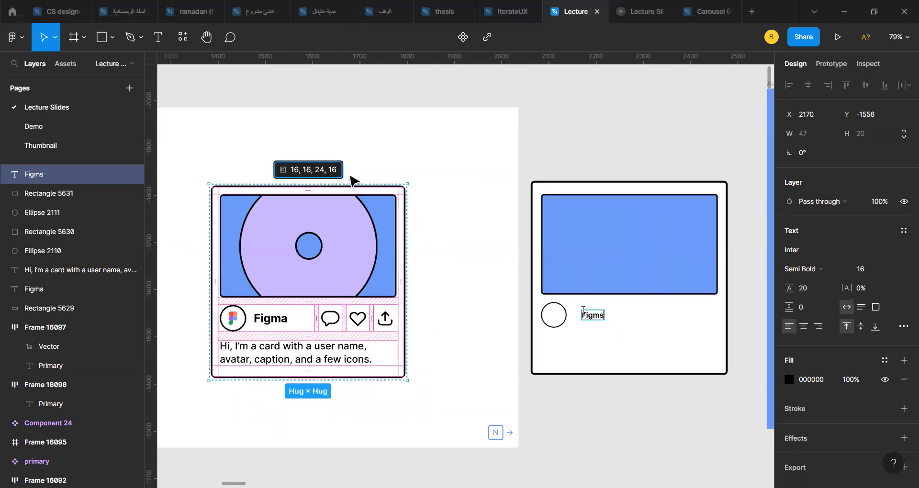
- Set the Figma text to size 24 in Bold and move it closer to the circle
{"action": "key", "text": "ctrl+a"}
{"action": "left_click", "coordinate": [864, 268]}
{"action": "key", "text": "Return"}
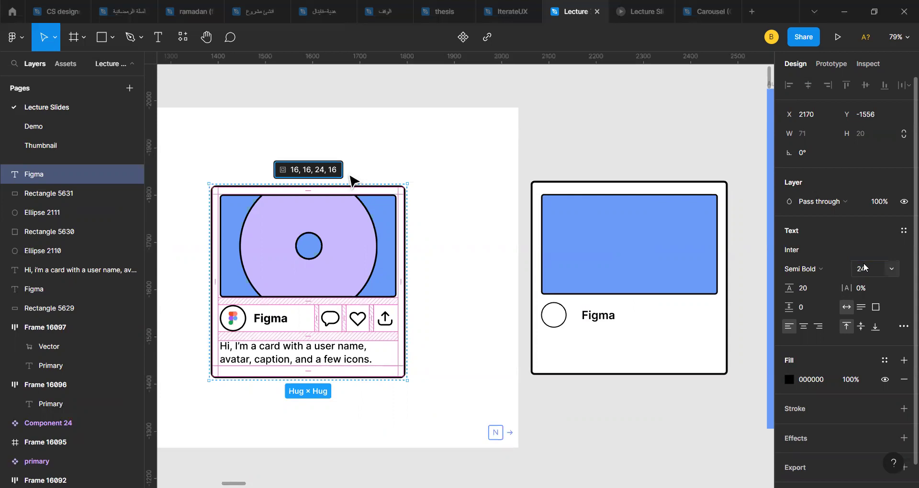
{"action": "left_click", "coordinate": [803, 268]}
{"action": "left_click", "coordinate": [806, 279]}
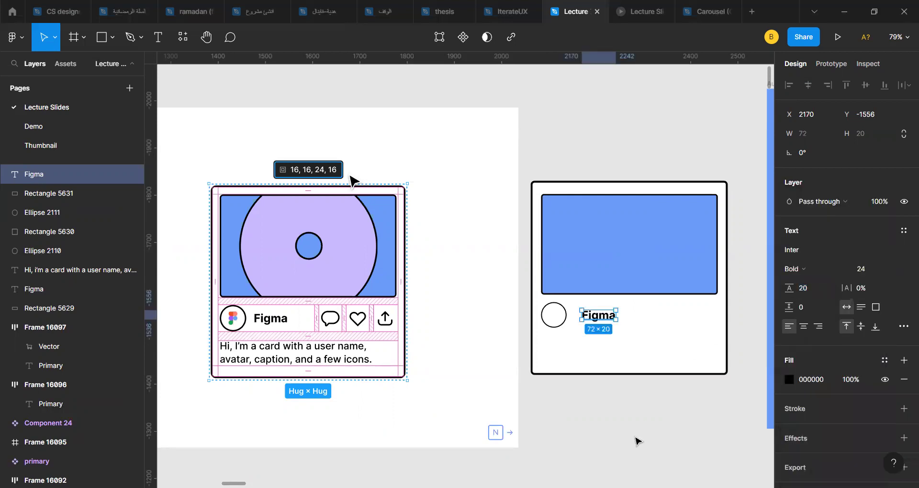
{"action": "left_click_drag", "start_coordinate": [598, 320], "coordinate": [589, 320]}
{"action": "left_click", "coordinate": [589, 403]}
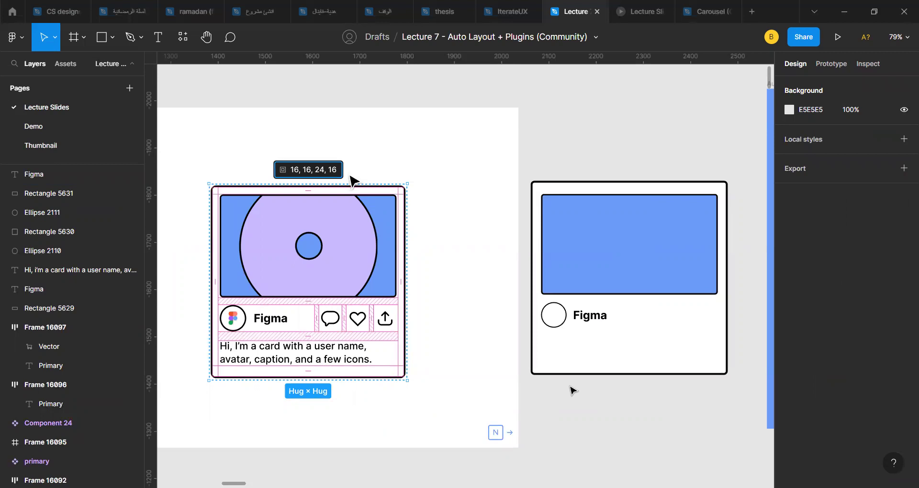
{"action": "key", "text": "ctrl+slash"}
{"action": "key", "text": "Return"}
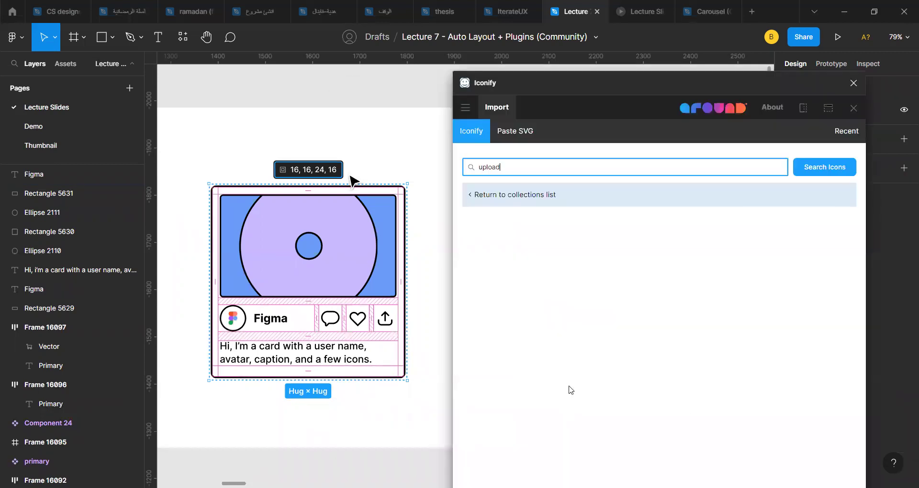
{"action": "left_click", "coordinate": [854, 83]}
- Cut the comment, heart and upload icons from the spare card elements lying above the Basics slide
{"action": "scroll", "coordinate": [591, 198], "scroll_direction": "down", "scroll_amount": 10}
{"action": "scroll", "coordinate": [312, 205], "scroll_direction": "left", "scroll_amount": 5}
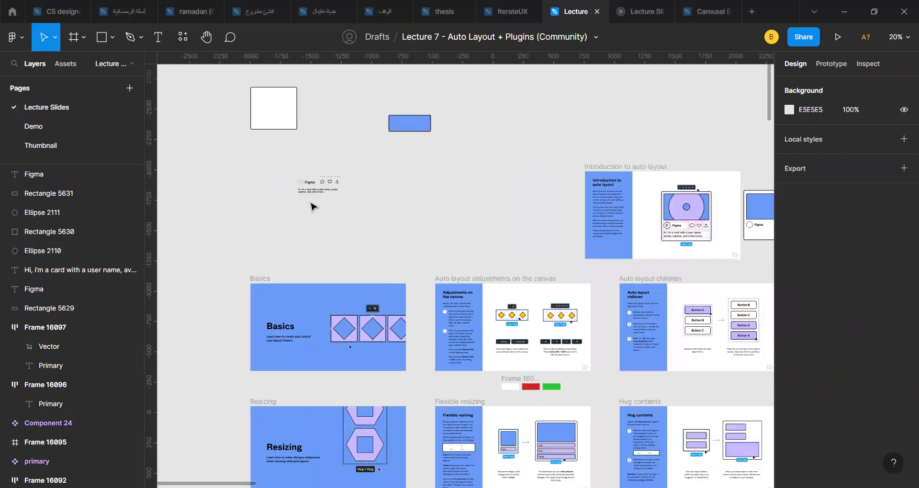
{"action": "scroll", "coordinate": [313, 188], "scroll_direction": "up", "scroll_amount": 5}
{"action": "left_click_drag", "start_coordinate": [338, 162], "coordinate": [441, 195]}
{"action": "key", "text": "Delete"}
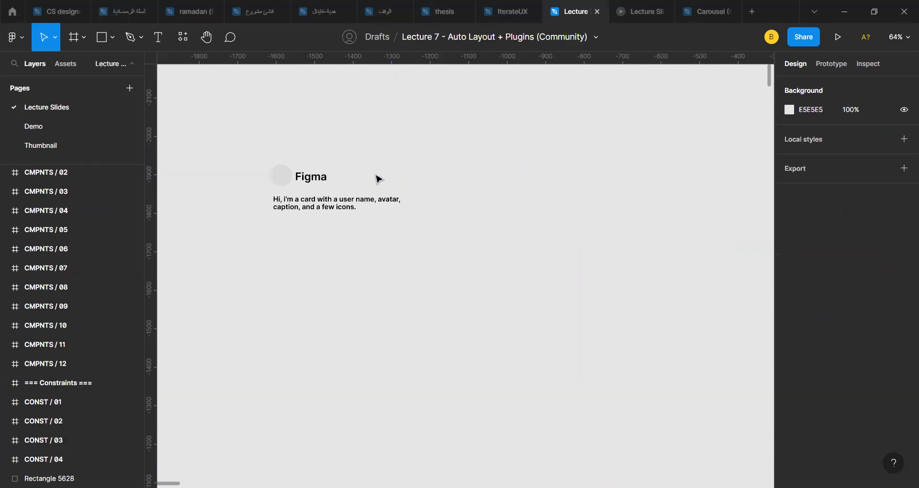
- Paste the three icons onto the new card and place them in the row with the Figma name
{"action": "scroll", "coordinate": [375, 179], "scroll_direction": "down", "scroll_amount": 5}
{"action": "scroll", "coordinate": [641, 232], "scroll_direction": "right", "scroll_amount": 5}
{"action": "scroll", "coordinate": [651, 239], "scroll_direction": "up", "scroll_amount": 4}
{"action": "left_click", "coordinate": [658, 249]}
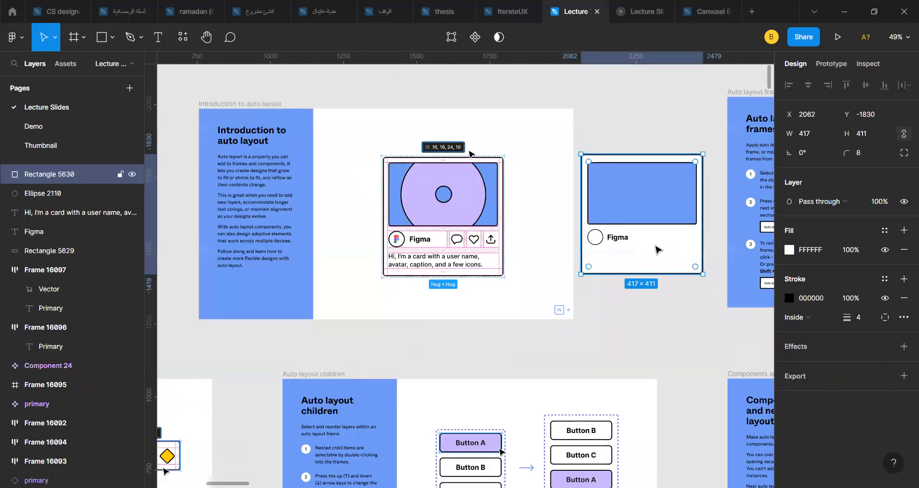
{"action": "scroll", "coordinate": [656, 251], "scroll_direction": "up", "scroll_amount": 5}
{"action": "key", "text": "ctrl+v"}
{"action": "left_click_drag", "start_coordinate": [459, 269], "coordinate": [678, 231]}
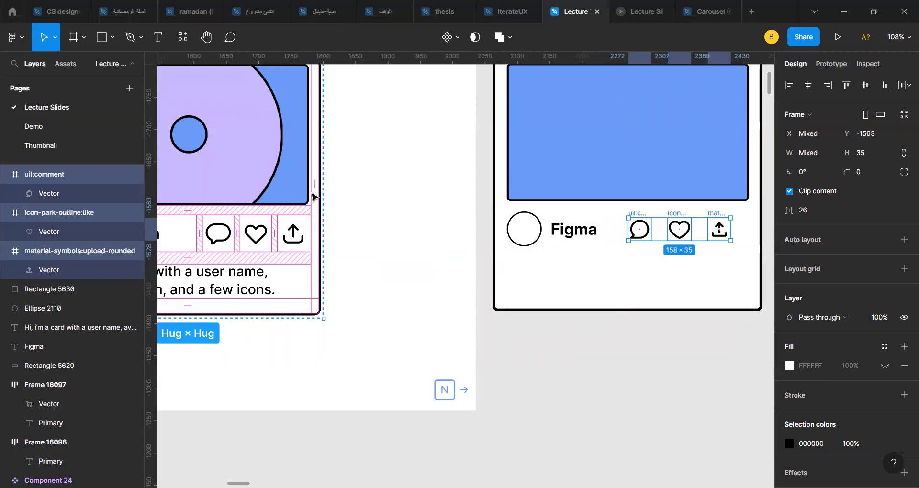
- Add vertical ruler guides along the left and right edges of the blue rectangle on the new card
{"action": "scroll", "coordinate": [660, 207], "scroll_direction": "up", "scroll_amount": 5}
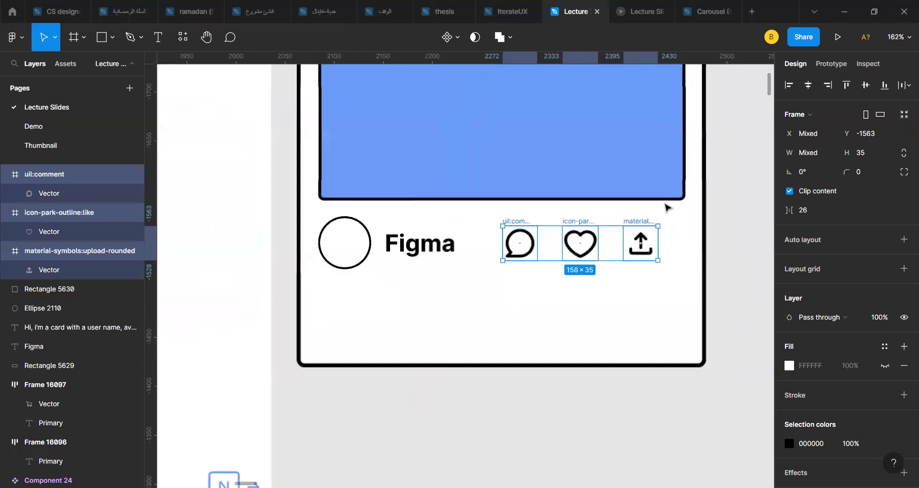
{"action": "left_click", "coordinate": [295, 196]}
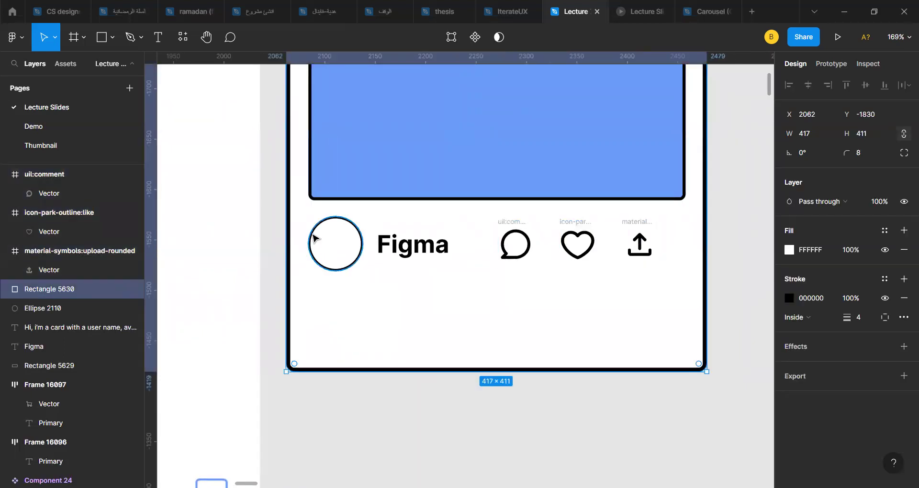
{"action": "left_click", "coordinate": [311, 232]}
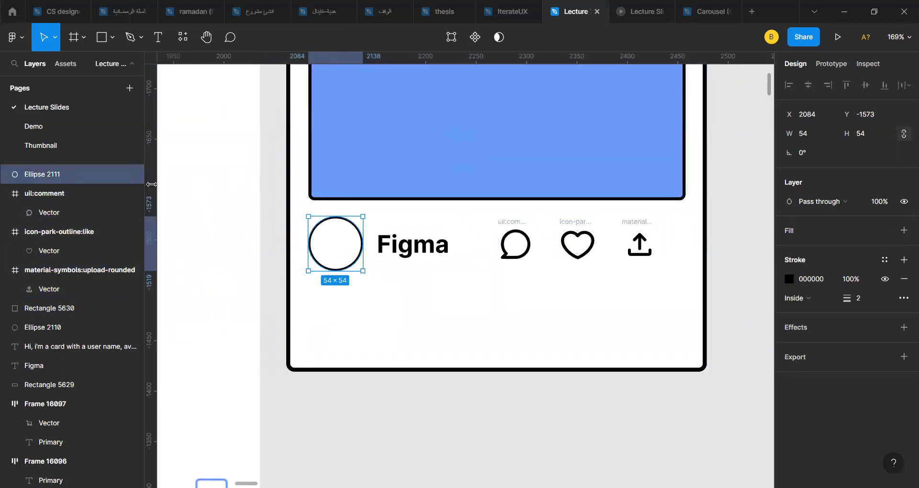
{"action": "left_click_drag", "start_coordinate": [267, 190], "coordinate": [308, 197]}
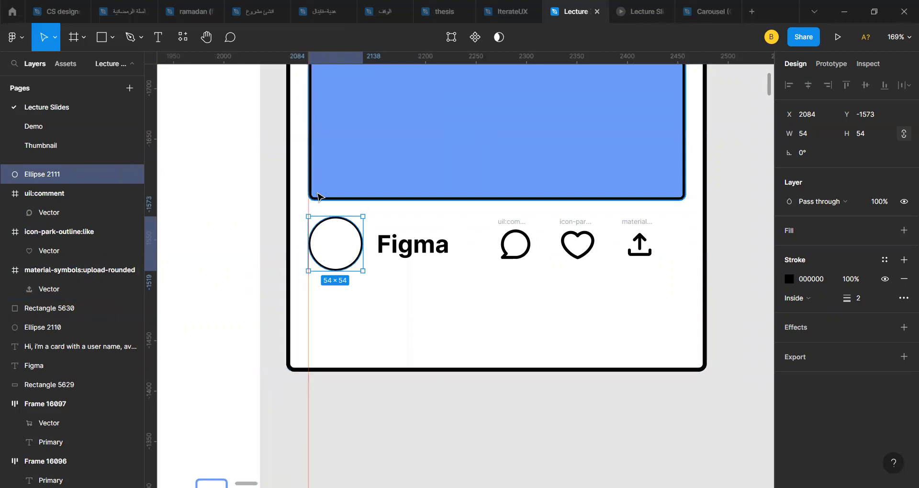
{"action": "left_click_drag", "start_coordinate": [152, 189], "coordinate": [685, 242]}
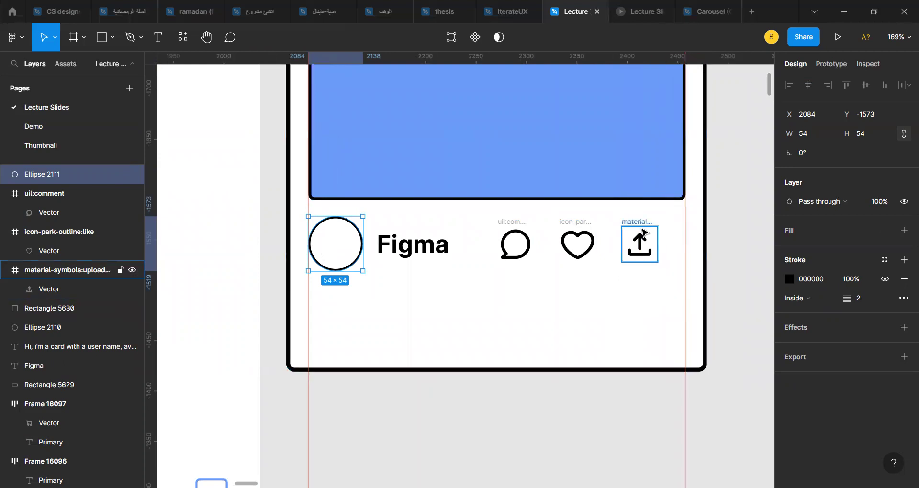
- Align the upload icon with the right guide and move the heart icon to X 2364 and the comment icon to X 2306
{"action": "scroll", "coordinate": [641, 229], "scroll_direction": "up", "scroll_amount": 3}
{"action": "left_click", "coordinate": [643, 255]}
{"action": "left_click_drag", "start_coordinate": [650, 248], "coordinate": [683, 252]}
{"action": "left_click_drag", "start_coordinate": [543, 232], "coordinate": [586, 233]}
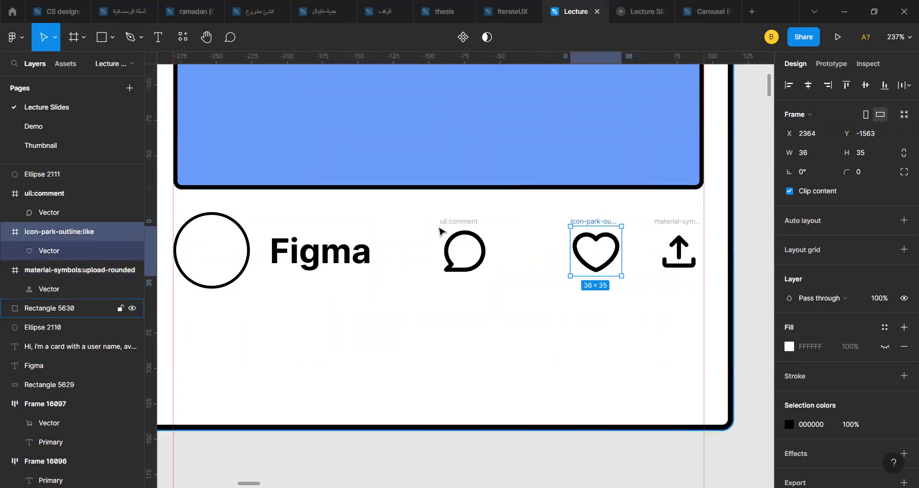
{"action": "left_click_drag", "start_coordinate": [438, 225], "coordinate": [492, 225]}
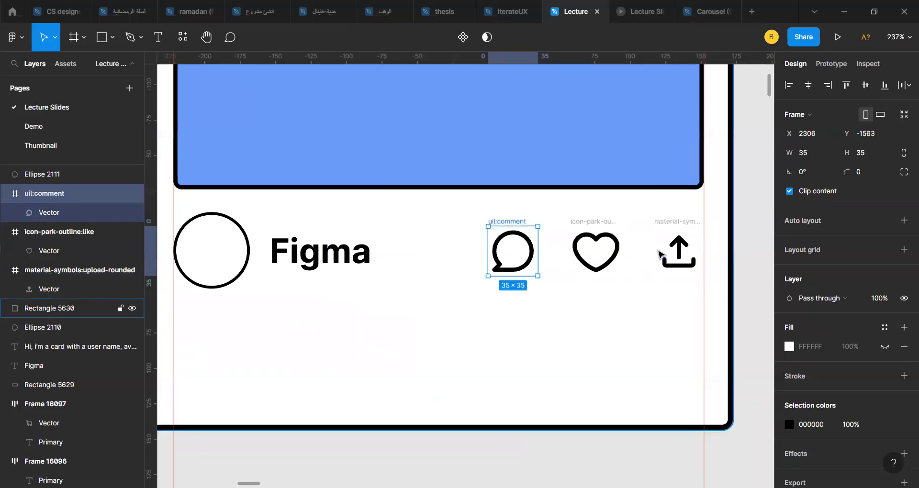
{"action": "left_click", "coordinate": [596, 251]}
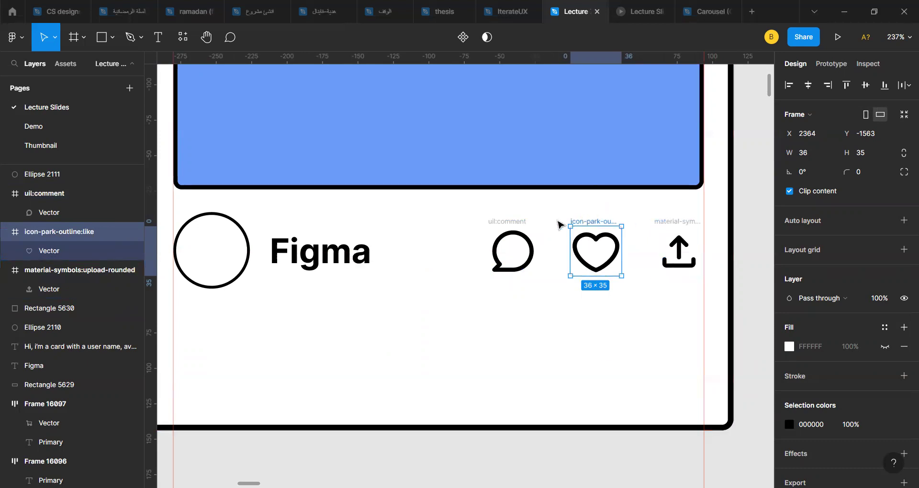
- Space the icons 12 px apart by moving the heart icon to X 2375 and the comment icon to X 2328
{"action": "left_click", "coordinate": [516, 223]}
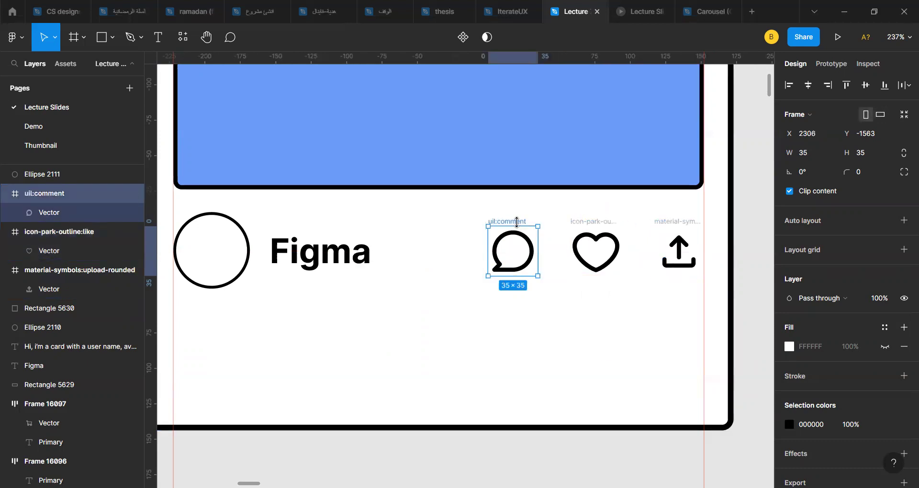
{"action": "left_click_drag", "start_coordinate": [515, 239], "coordinate": [505, 238]}
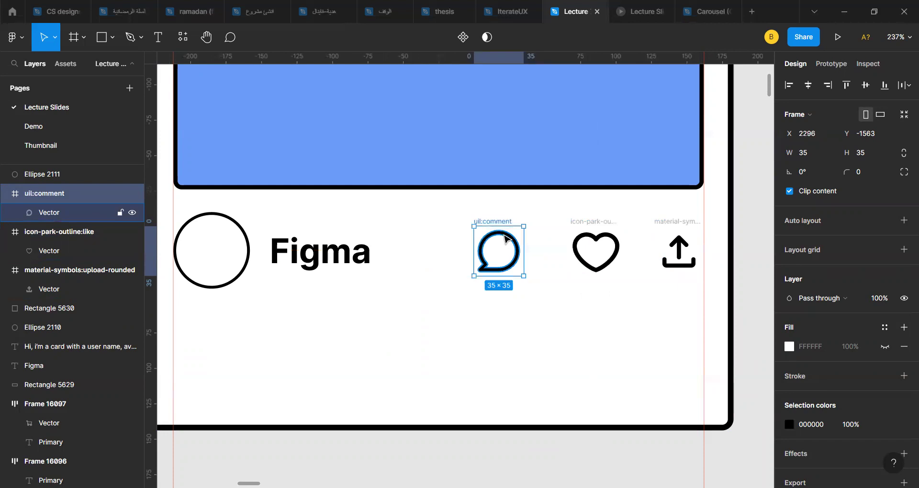
{"action": "scroll", "coordinate": [505, 238], "scroll_direction": "down", "scroll_amount": 5}
{"action": "scroll", "coordinate": [507, 240], "scroll_direction": "up", "scroll_amount": 4}
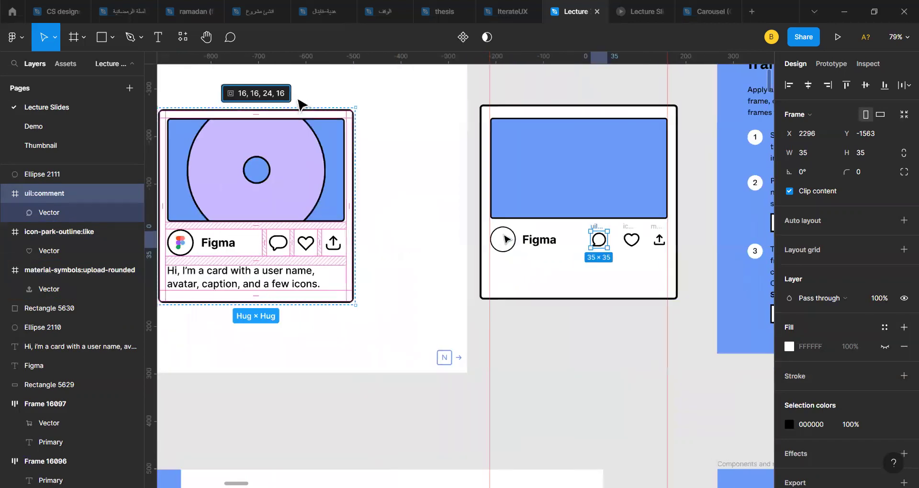
{"action": "left_click", "coordinate": [484, 244]}
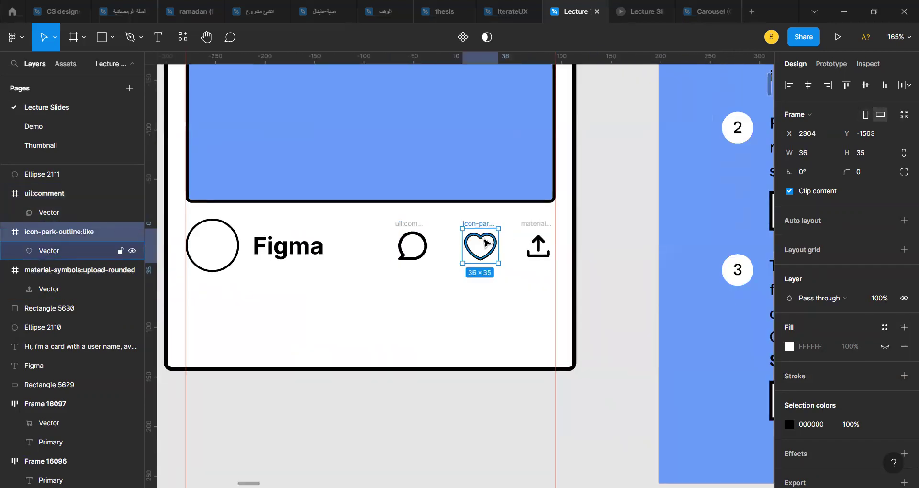
{"action": "left_click_drag", "start_coordinate": [483, 244], "coordinate": [494, 244]}
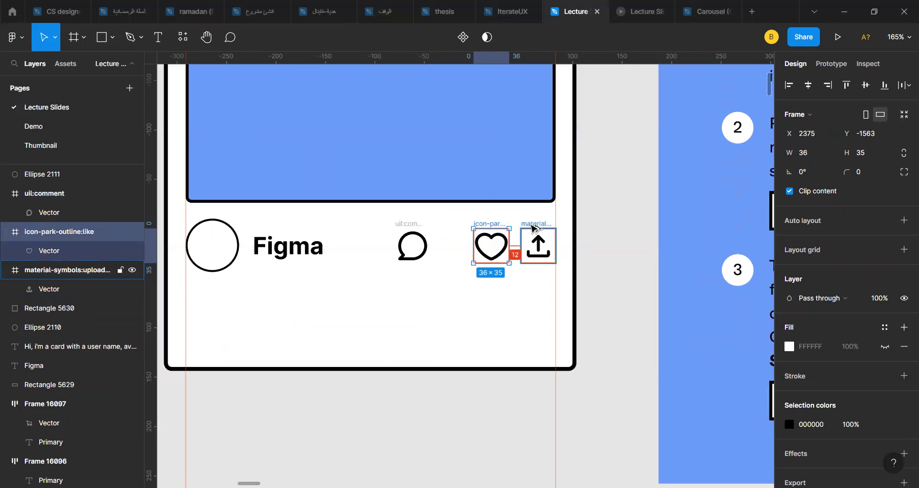
{"action": "left_click_drag", "start_coordinate": [410, 227], "coordinate": [436, 228]}
{"action": "scroll", "coordinate": [437, 228], "scroll_direction": "down", "scroll_amount": 3}
{"action": "scroll", "coordinate": [466, 224], "scroll_direction": "down", "scroll_amount": 1}
{"action": "left_click", "coordinate": [537, 249]}
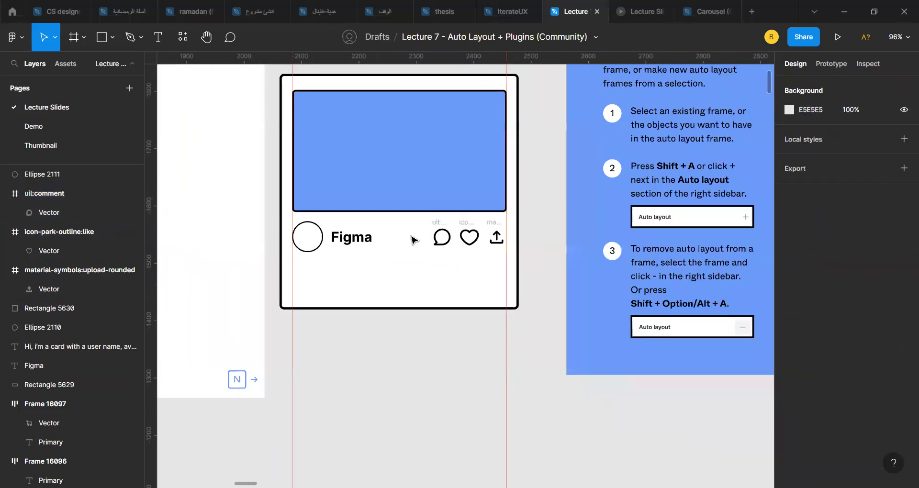
- Select the avatar circle, the Figma name and the three icons together and compare the row with the original card
{"action": "left_click", "coordinate": [317, 244]}
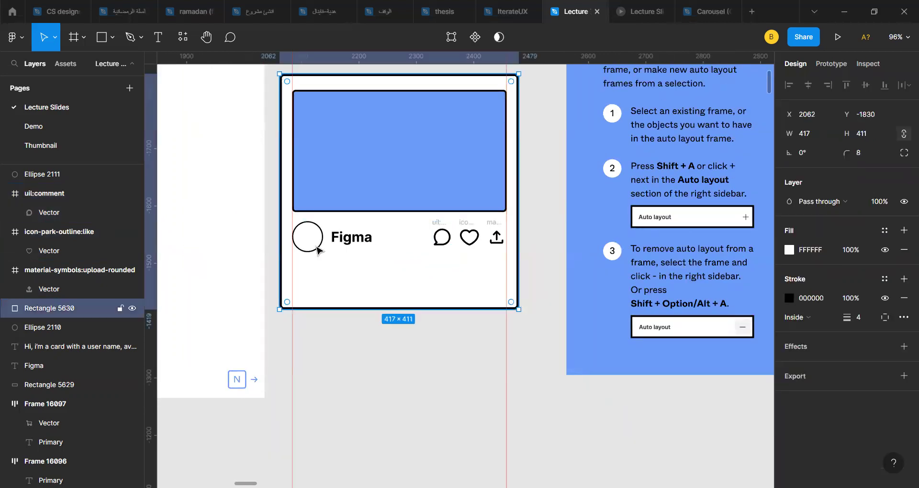
{"action": "left_click", "coordinate": [315, 250]}
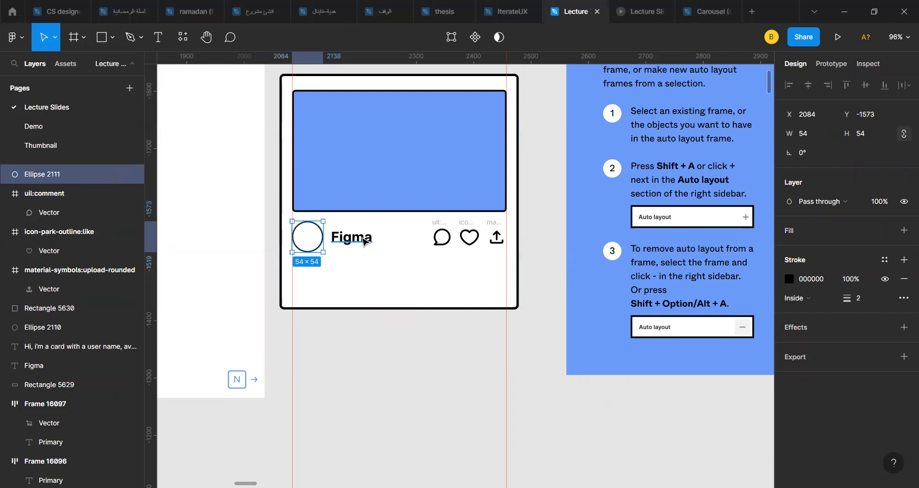
{"action": "left_click", "coordinate": [353, 238], "text": "shift"}
{"action": "left_click", "coordinate": [441, 230], "text": "shift"}
{"action": "left_click", "coordinate": [469, 229], "text": "shift"}
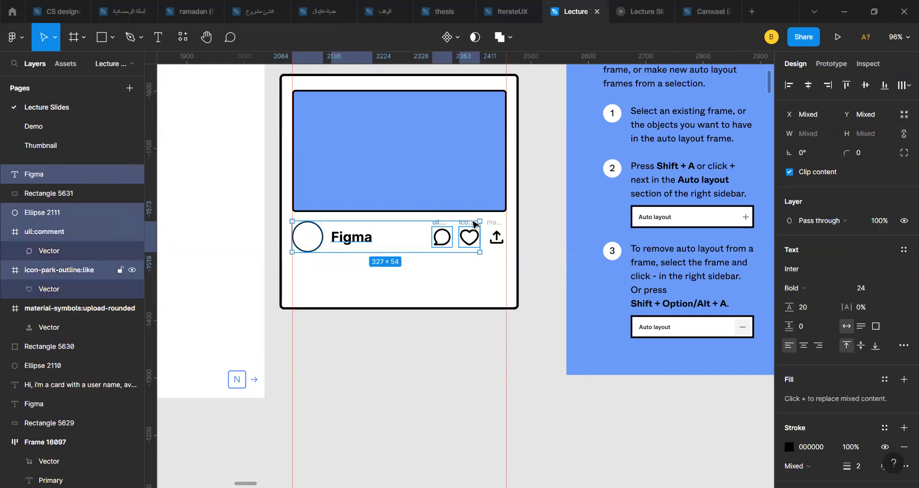
{"action": "left_click", "coordinate": [495, 228], "text": "shift"}
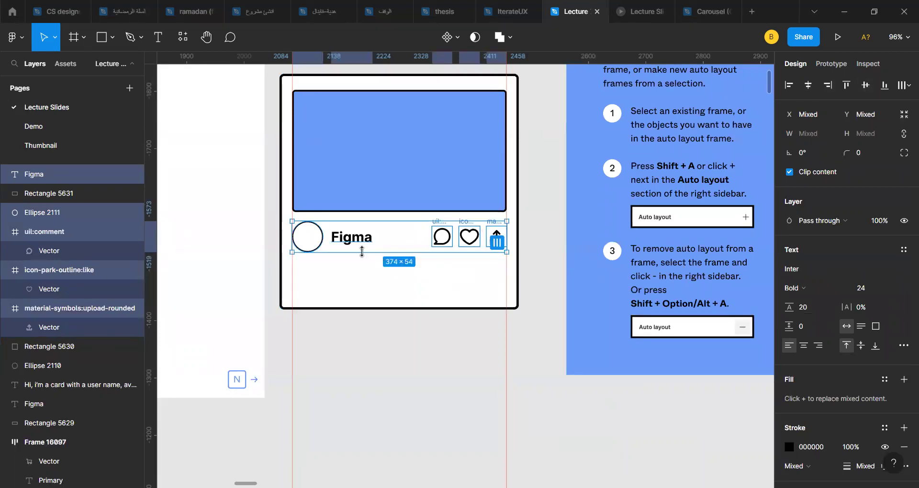
{"action": "scroll", "coordinate": [484, 356], "scroll_direction": "down", "scroll_amount": 5, "text": "ctrl"}
{"action": "scroll", "coordinate": [483, 357], "scroll_direction": "left", "scroll_amount": 3}
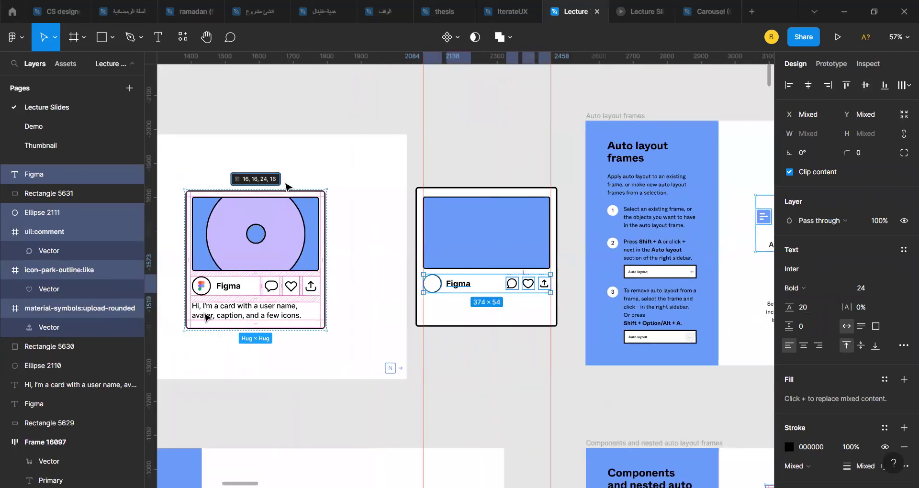
- Duplicate the Figma name below the avatar at X 2084, Y -1486 and set the copy to Semi Bold, size 18
{"action": "left_click", "coordinate": [460, 285]}
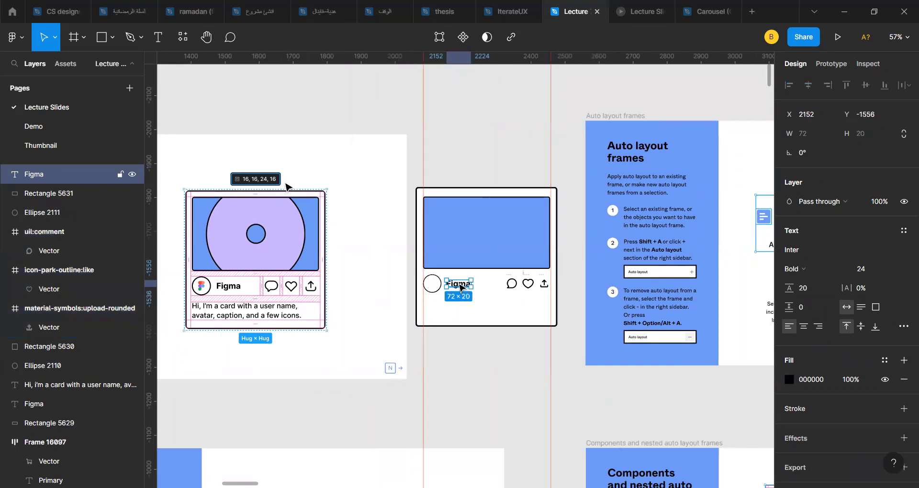
{"action": "left_click_drag", "start_coordinate": [460, 286], "coordinate": [437, 310], "text": "alt"}
{"action": "left_click", "coordinate": [821, 268]}
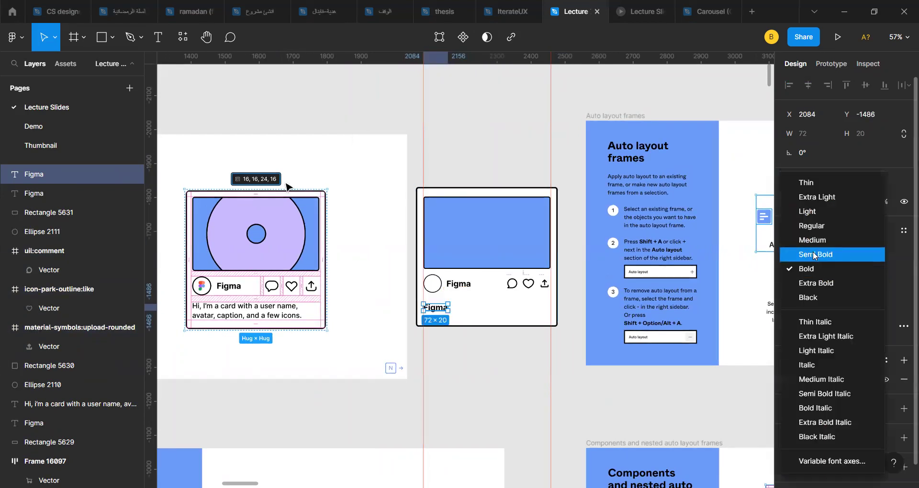
{"action": "left_click", "coordinate": [814, 255]}
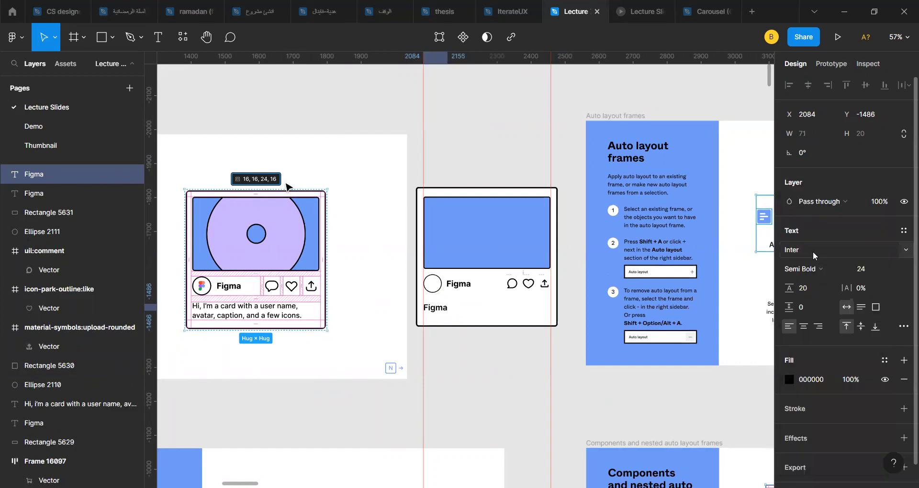
{"action": "left_click", "coordinate": [867, 269]}
{"action": "type", "text": "18"}
{"action": "key", "text": "Return"}
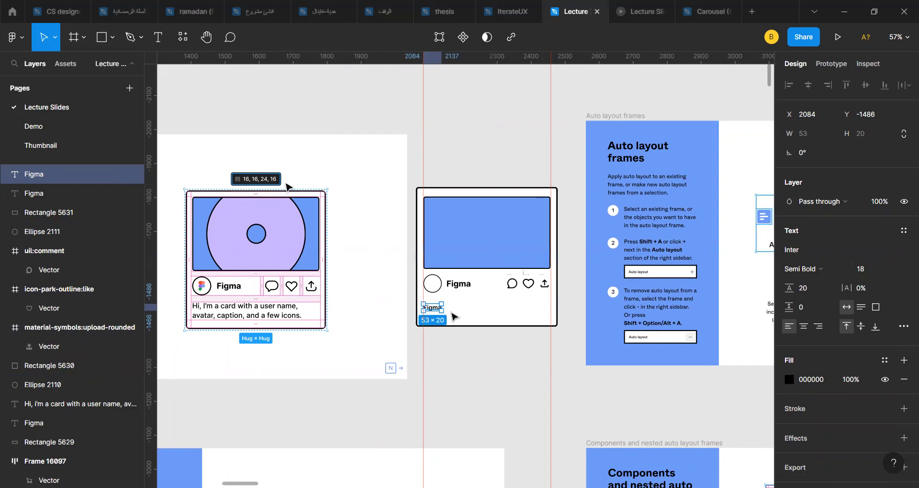
- Replace the duplicated text with "Hi, i'm a body card with title, avatar, caption and a few icons."
{"action": "scroll", "coordinate": [425, 311], "scroll_direction": "up", "scroll_amount": 5}
{"action": "type", "text": "Hi, i'm a body card with title, avatar,"}
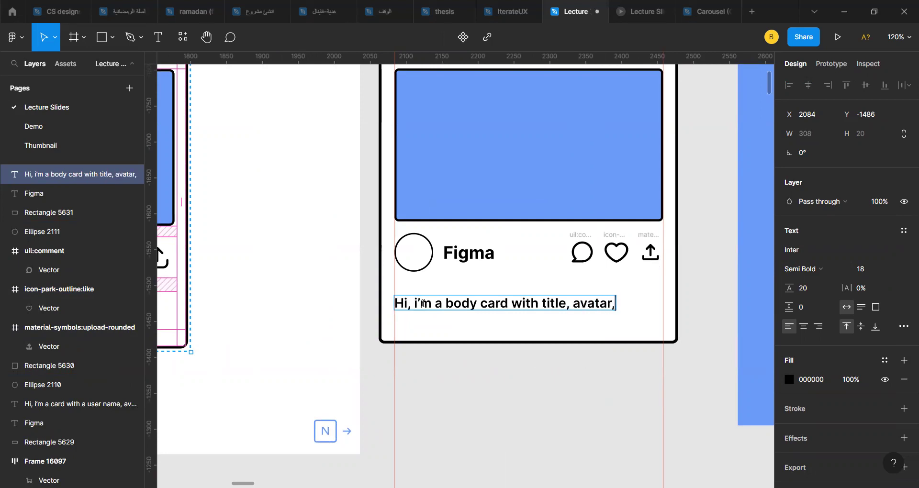
{"action": "scroll", "coordinate": [423, 303], "scroll_direction": "left", "scroll_amount": 1}
{"action": "scroll", "coordinate": [423, 303], "scroll_direction": "left", "scroll_amount": 5}
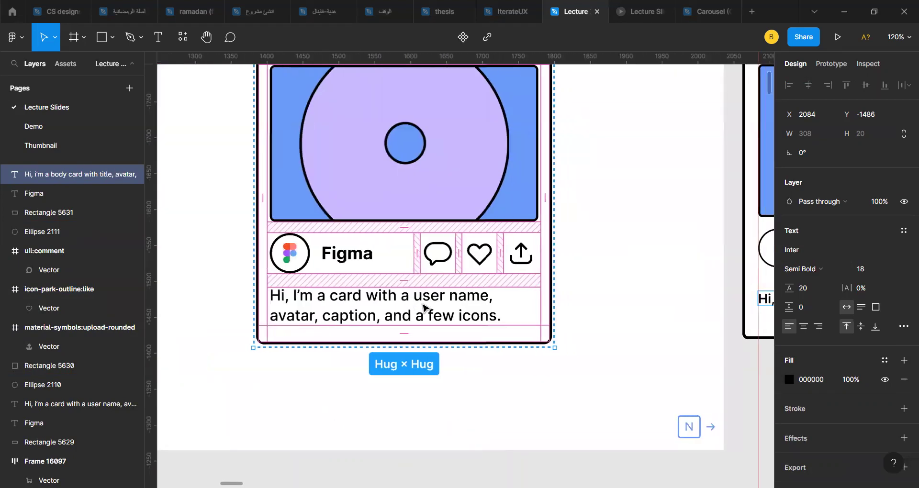
{"action": "scroll", "coordinate": [423, 307], "scroll_direction": "right", "scroll_amount": 6}
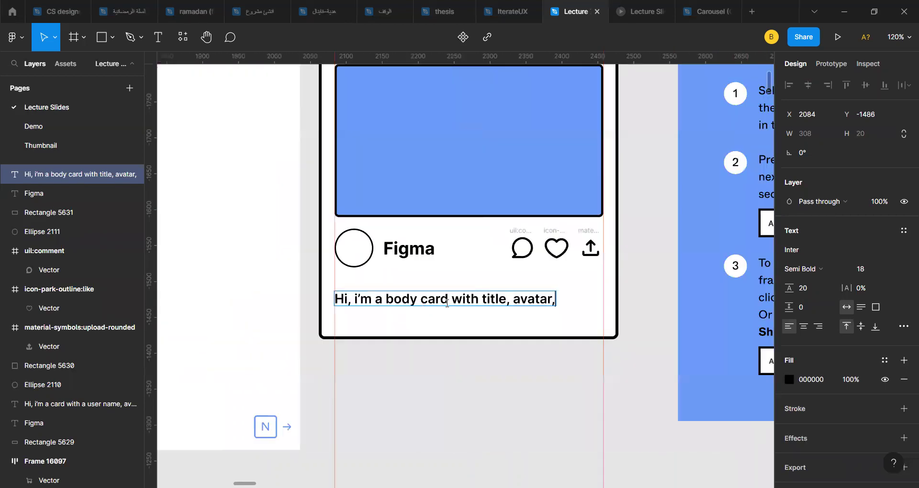
{"action": "type", "text": "capt"}
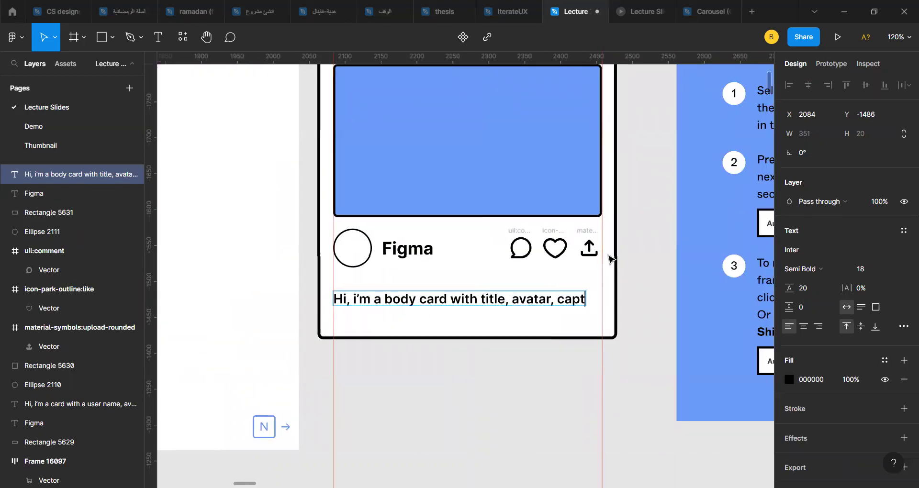
{"action": "type", "text": "ion and a "}
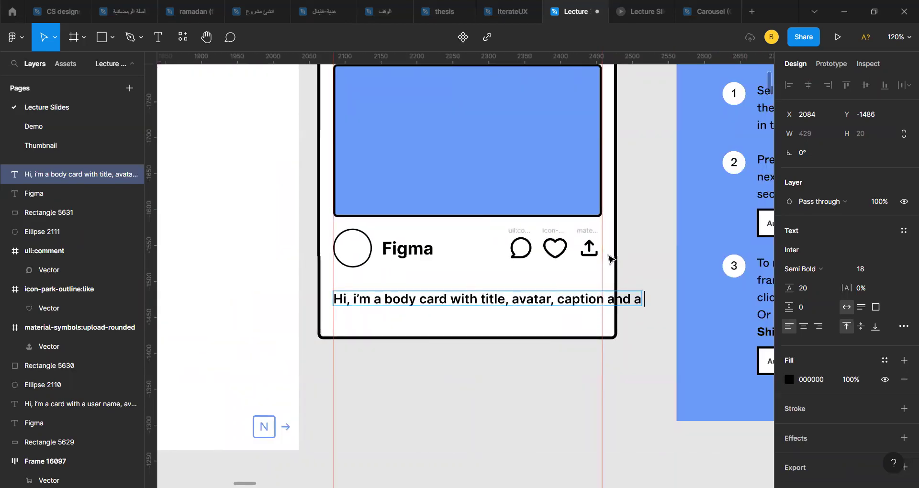
{"action": "type", "text": "few icons."}
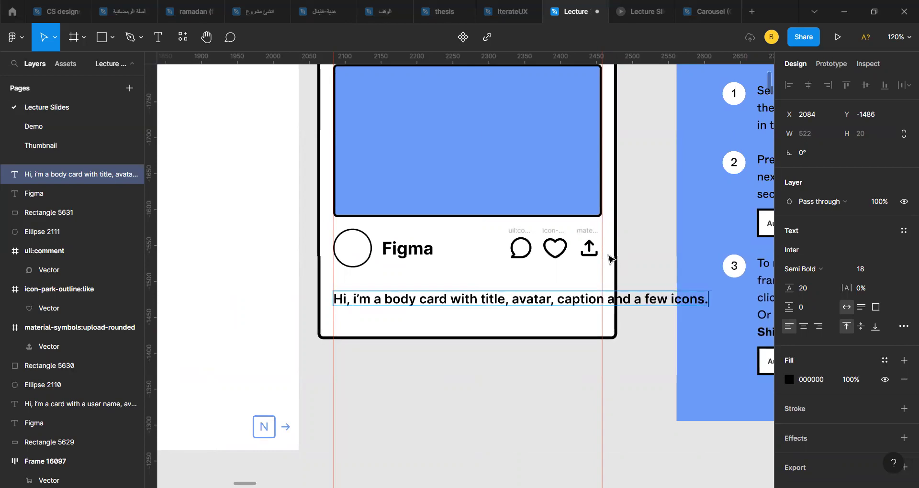
{"action": "key", "text": "Escape"}
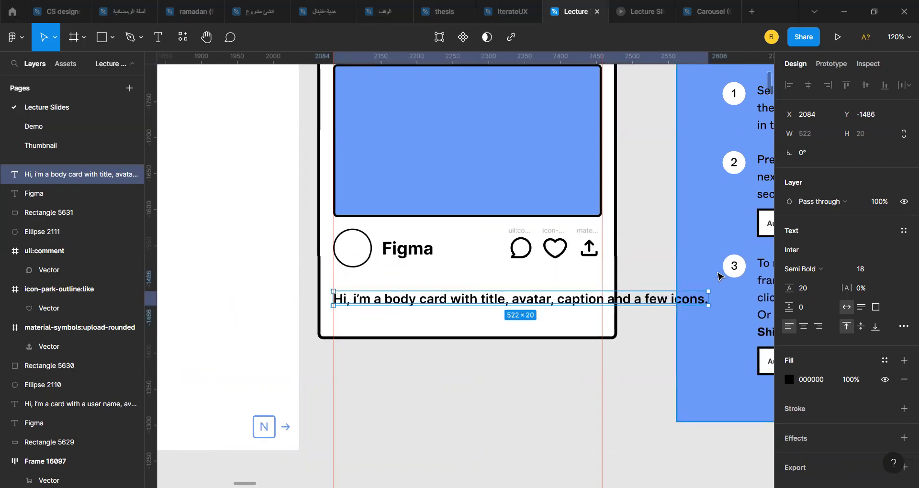
- Narrow the caption text box to 374 wide so it ends at the right guide, and move it up to Y -1503
{"action": "left_click_drag", "start_coordinate": [662, 295], "coordinate": [600, 287]}
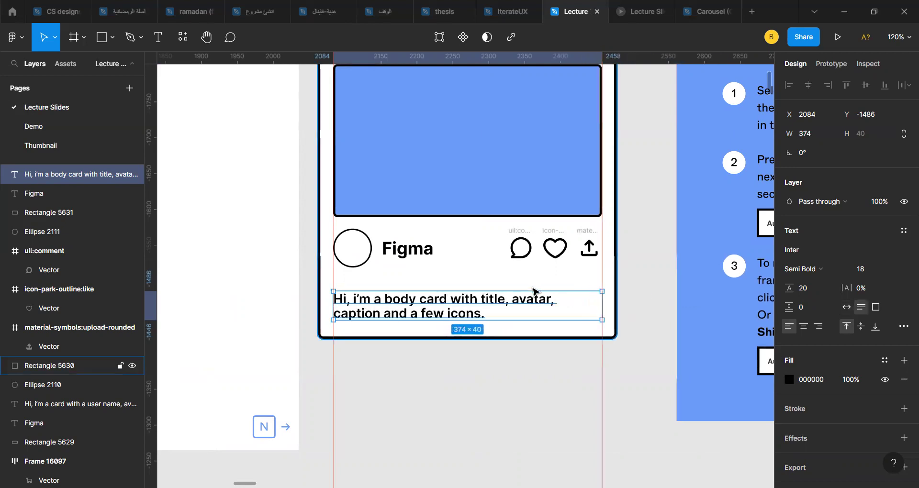
{"action": "left_click_drag", "start_coordinate": [334, 300], "coordinate": [382, 308]}
{"action": "key", "text": "alt"}
{"action": "mouse_move", "coordinate": [368, 268]}
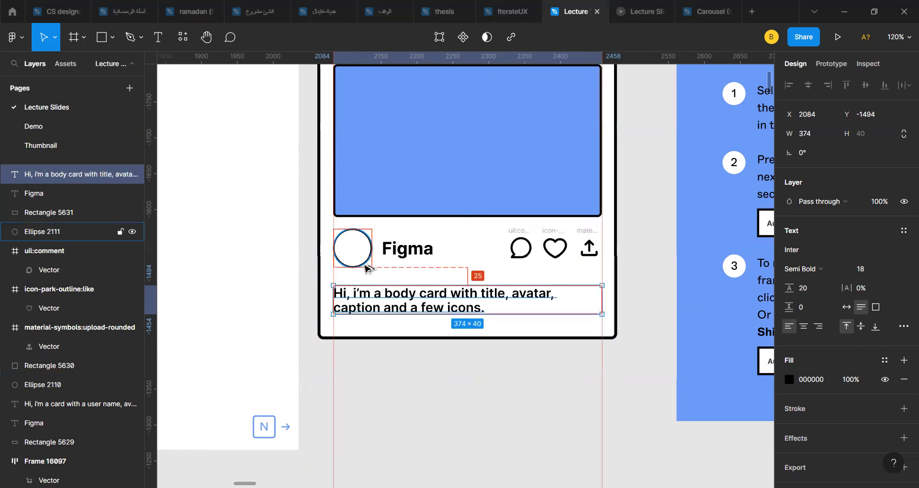
{"action": "key", "text": "Up"}
{"action": "key", "text": "Up"}
{"action": "key", "text": "Up"}
{"action": "key", "text": "Up"}
{"action": "key", "text": "Up"}
{"action": "key", "text": "Up"}
{"action": "key", "text": "Up"}
{"action": "key", "text": "Up"}
{"action": "key", "text": "Up"}
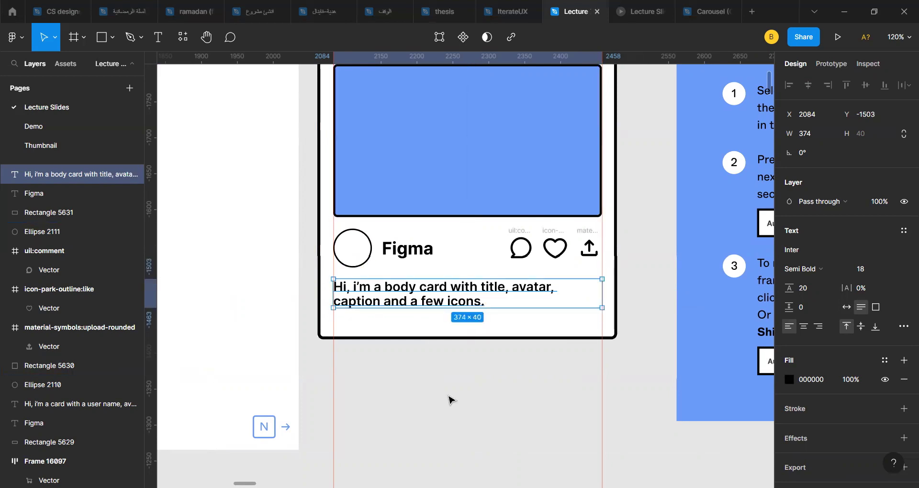
{"action": "left_click", "coordinate": [449, 400]}
- Compare the finished new card and its caption with the original auto layout card on the slide
{"action": "scroll", "coordinate": [450, 398], "scroll_direction": "down", "scroll_amount": 4}
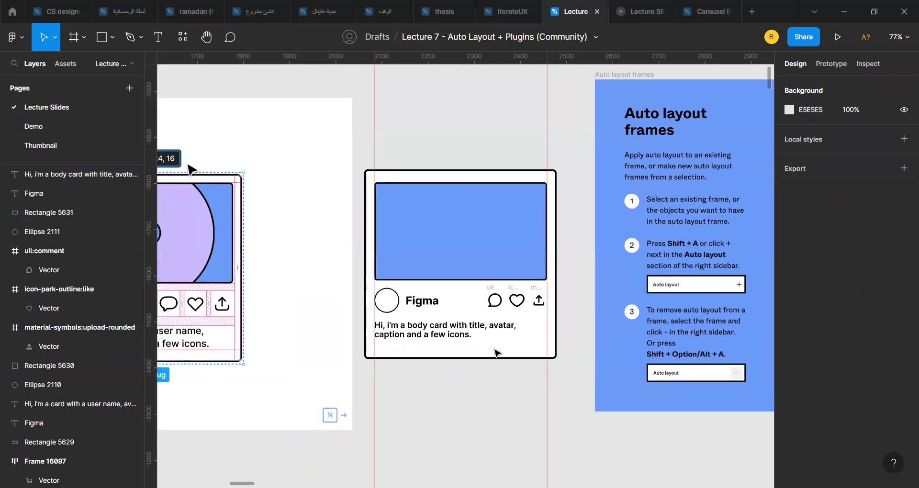
{"action": "scroll", "coordinate": [495, 353], "scroll_direction": "down", "scroll_amount": 5}
{"action": "scroll", "coordinate": [527, 335], "scroll_direction": "up", "scroll_amount": 2}
{"action": "scroll", "coordinate": [538, 323], "scroll_direction": "up", "scroll_amount": 3}
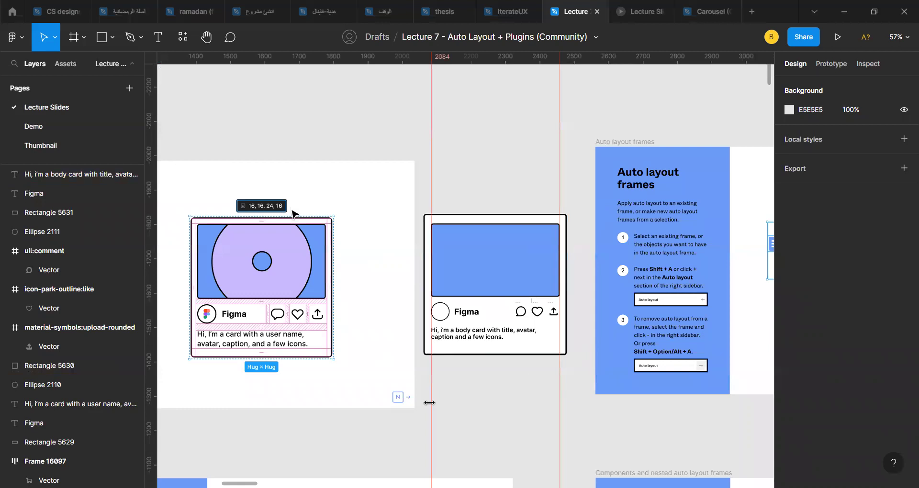
{"action": "scroll", "coordinate": [479, 330], "scroll_direction": "up", "scroll_amount": 5}
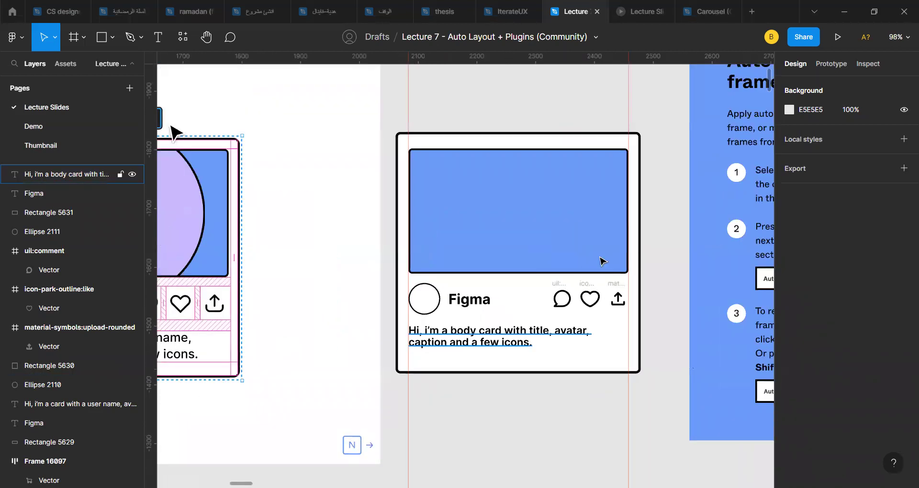
{"action": "scroll", "coordinate": [548, 313], "scroll_direction": "down", "scroll_amount": 5}
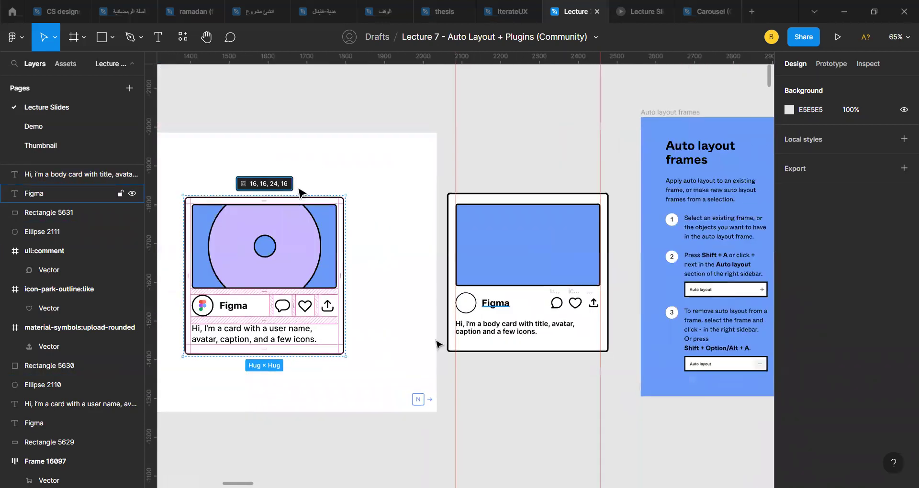
{"action": "left_click", "coordinate": [498, 334]}
{"action": "left_click_drag", "start_coordinate": [713, 323], "coordinate": [602, 326]}
{"action": "scroll", "coordinate": [602, 326], "scroll_direction": "up", "scroll_amount": 5}
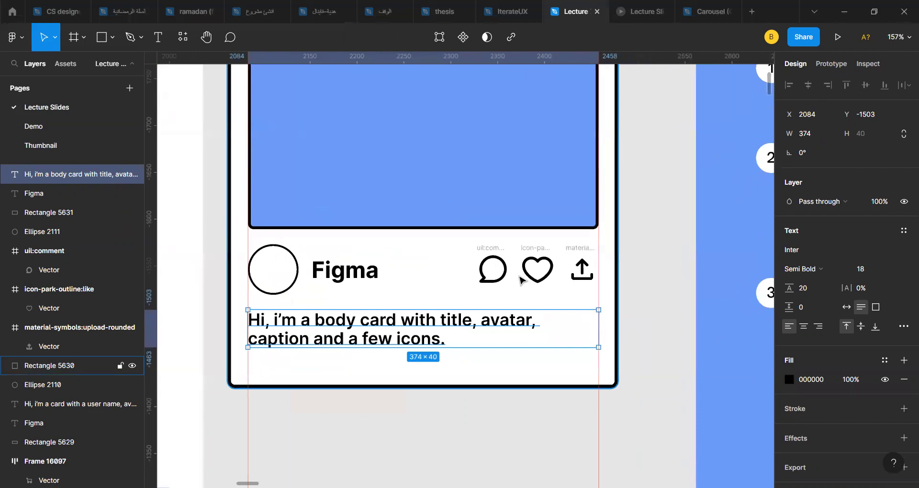
{"action": "scroll", "coordinate": [417, 327], "scroll_direction": "down", "scroll_amount": 4}
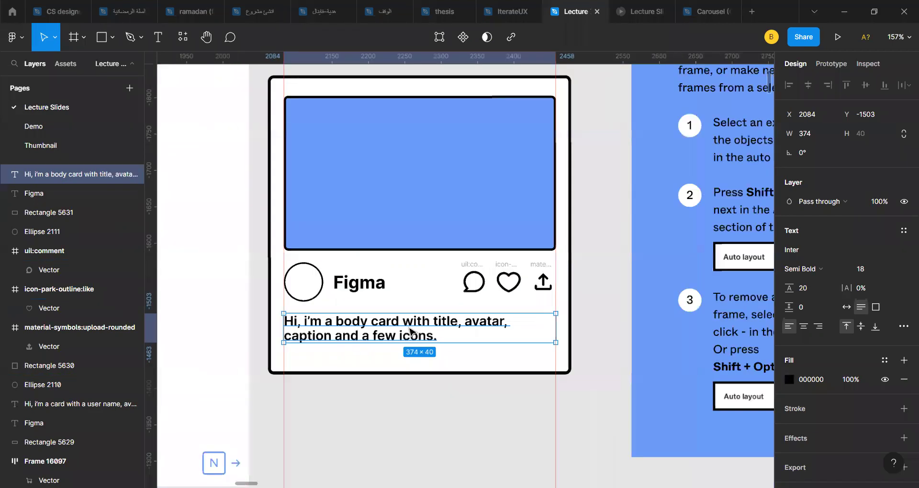
- Lengthen the caption by appending two copies of its own sentence, and select the card's outer rectangle
{"action": "double_click", "coordinate": [408, 327]}
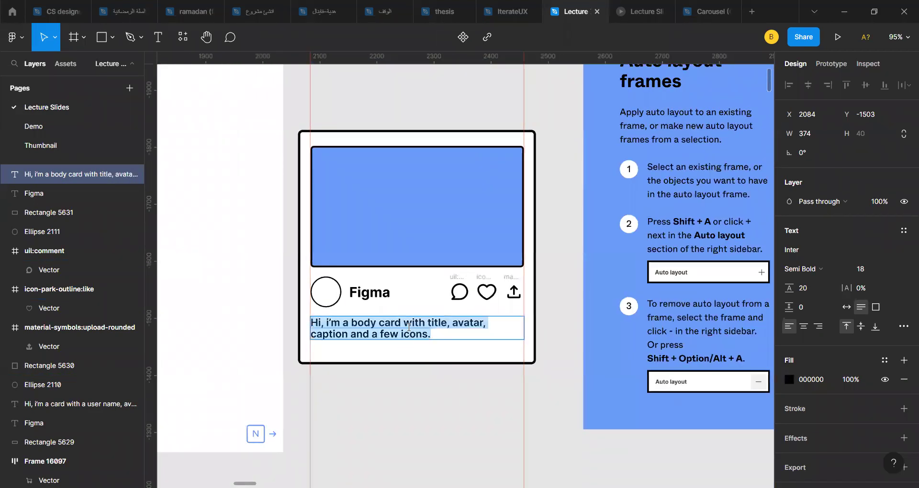
{"action": "key", "text": "ctrl+c"}
{"action": "left_click", "coordinate": [453, 334]}
{"action": "key", "text": "ctrl+v"}
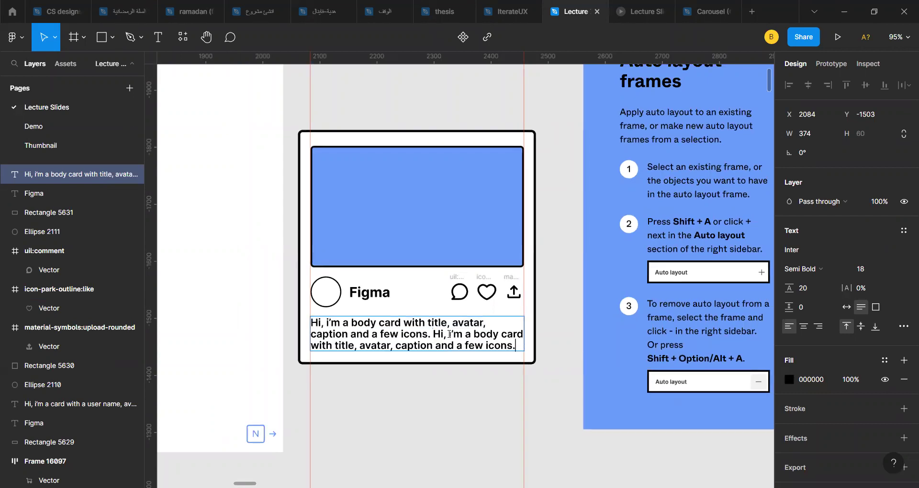
{"action": "key", "text": "ctrl+v"}
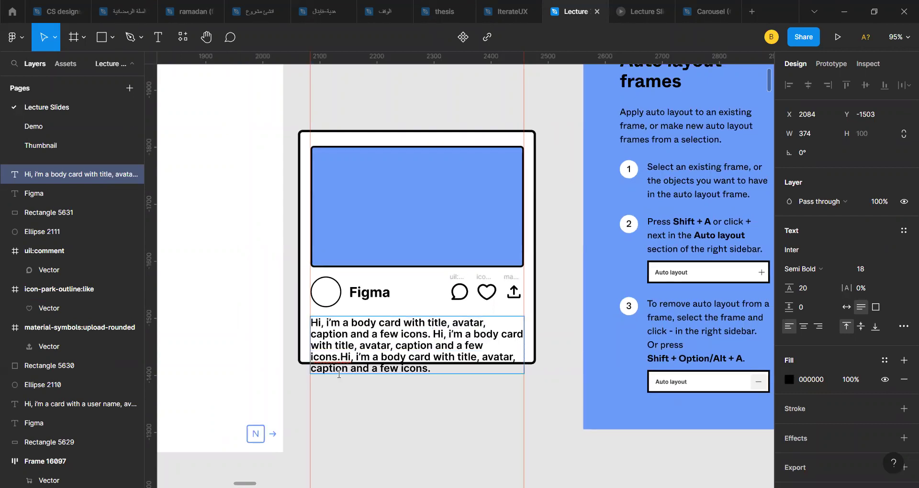
{"action": "key", "text": "Escape"}
{"action": "left_click", "coordinate": [303, 322]}
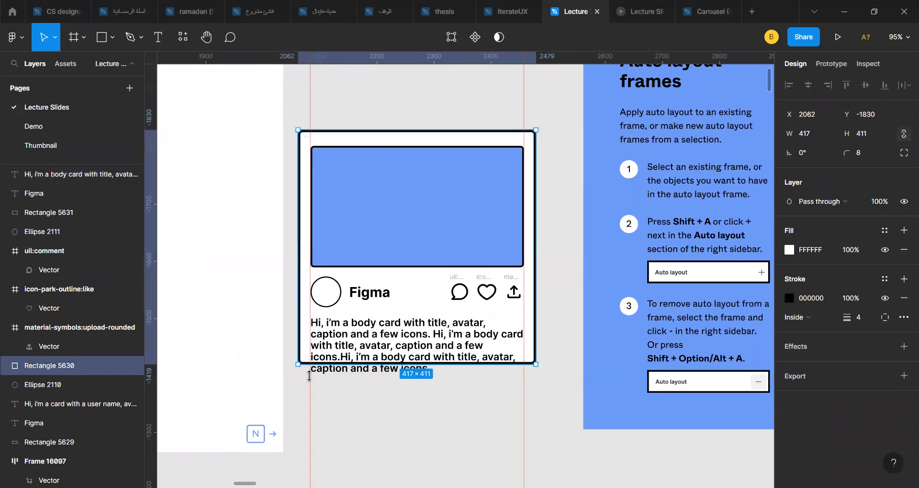
- Stretch the card's outer rectangle downward to a height of 459 so it encloses the lengthened caption
{"action": "left_click_drag", "start_coordinate": [309, 364], "coordinate": [311, 391]}
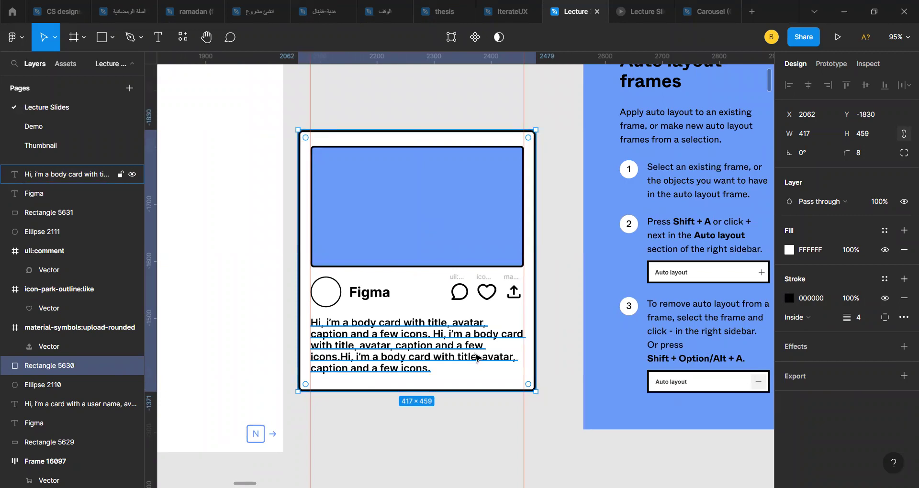
{"action": "left_click", "coordinate": [319, 416]}
{"action": "scroll", "coordinate": [458, 406], "scroll_direction": "down", "scroll_amount": 5}
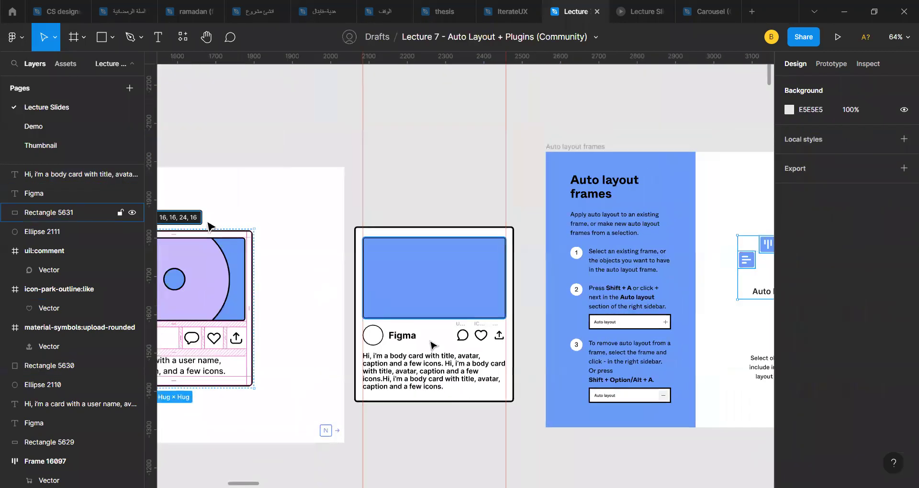
- Move the whole card above the Introduction to auto layout slide, to X 1592, Y -2484, and group its layers
{"action": "left_click", "coordinate": [449, 300]}
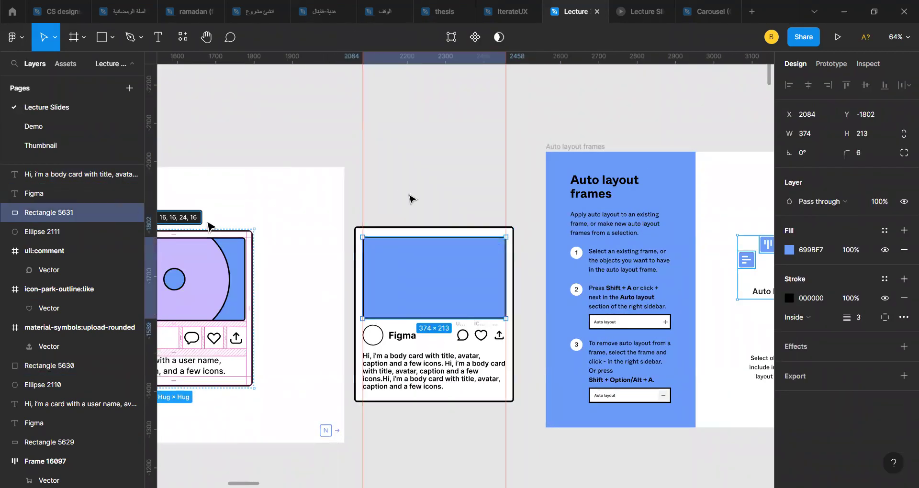
{"action": "left_click", "coordinate": [375, 204]}
{"action": "left_click_drag", "start_coordinate": [352, 199], "coordinate": [498, 420]}
{"action": "scroll", "coordinate": [425, 249], "scroll_direction": "down", "scroll_amount": 3}
{"action": "left_click_drag", "start_coordinate": [427, 250], "coordinate": [302, 77]}
{"action": "scroll", "coordinate": [301, 77], "scroll_direction": "up", "scroll_amount": 3}
{"action": "scroll", "coordinate": [310, 207], "scroll_direction": "up", "scroll_amount": 5}
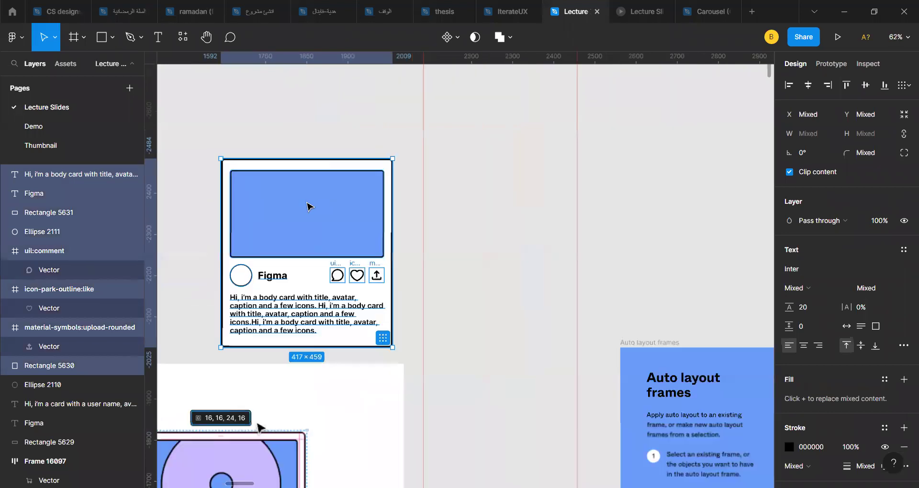
{"action": "key", "text": "ctrl+g"}
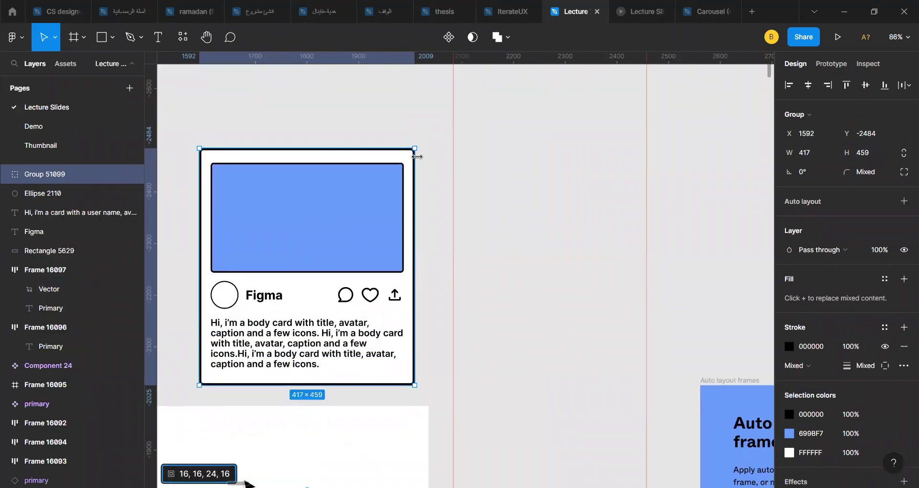
- Set the font size of the card's caption text to 16
{"action": "scroll", "coordinate": [268, 290], "scroll_direction": "down", "scroll_amount": 1}
{"action": "scroll", "coordinate": [268, 290], "scroll_direction": "left", "scroll_amount": 1}
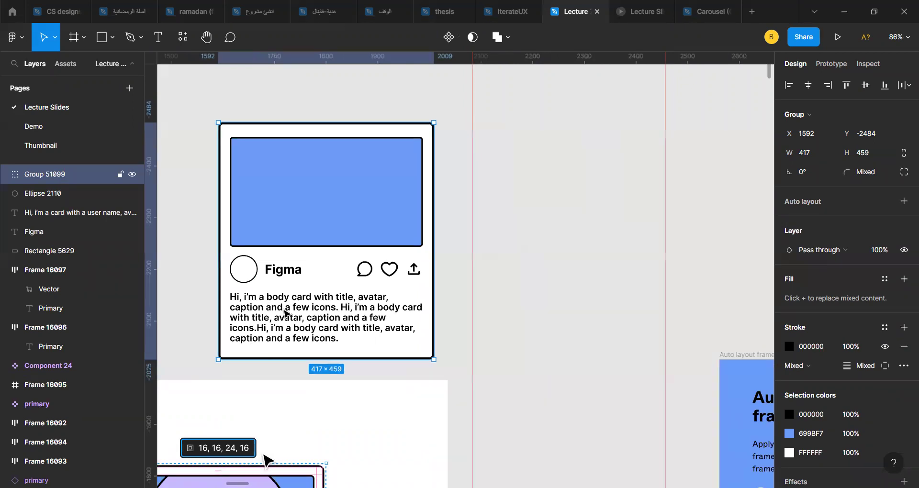
{"action": "double_click", "coordinate": [286, 312]}
{"action": "left_click", "coordinate": [867, 271]}
{"action": "type", "text": "1"}
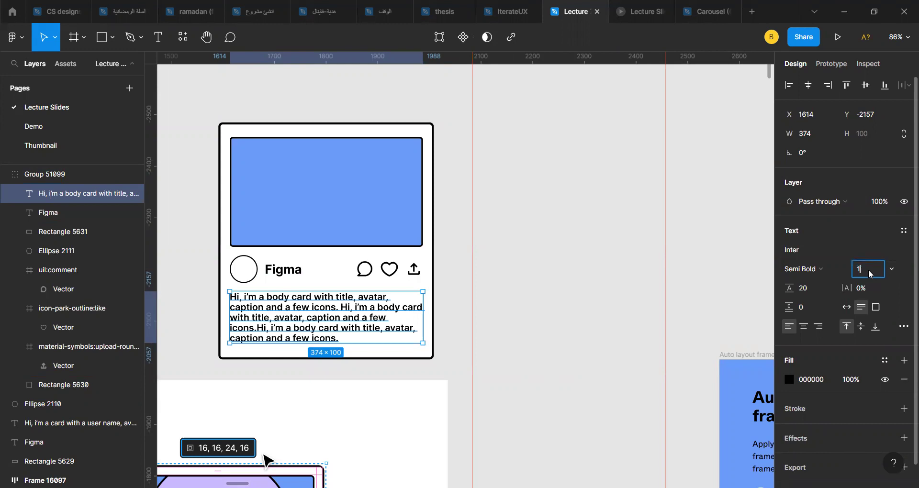
{"action": "type", "text": "6"}
{"action": "key", "text": "Return"}
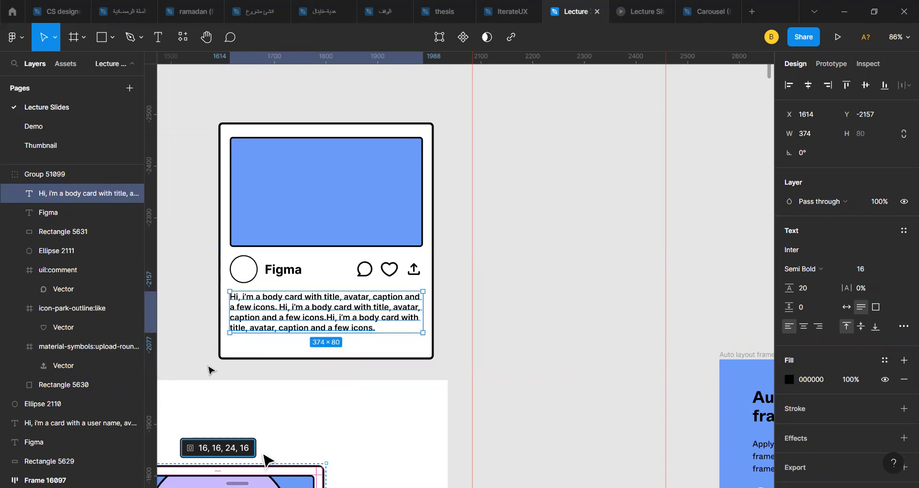
- Shorten the card's outer rectangle to a height of 440 to fit the smaller caption
{"action": "left_click", "coordinate": [260, 354]}
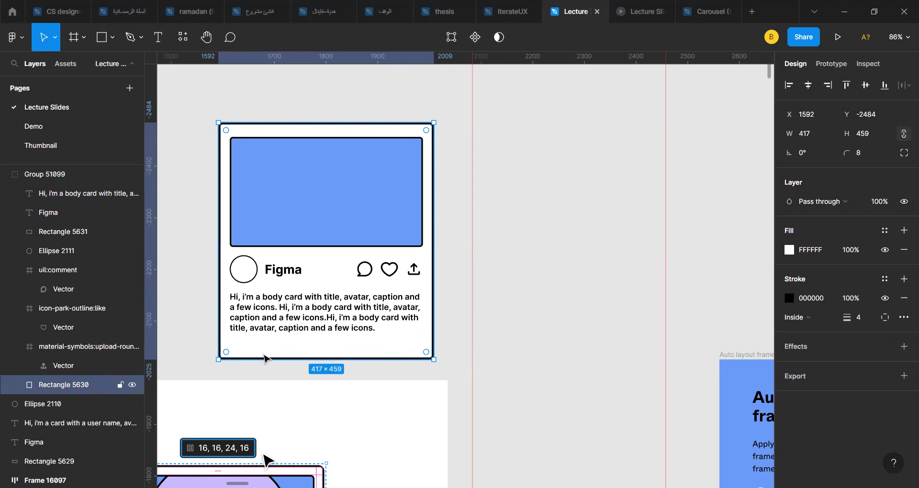
{"action": "key", "text": "alt"}
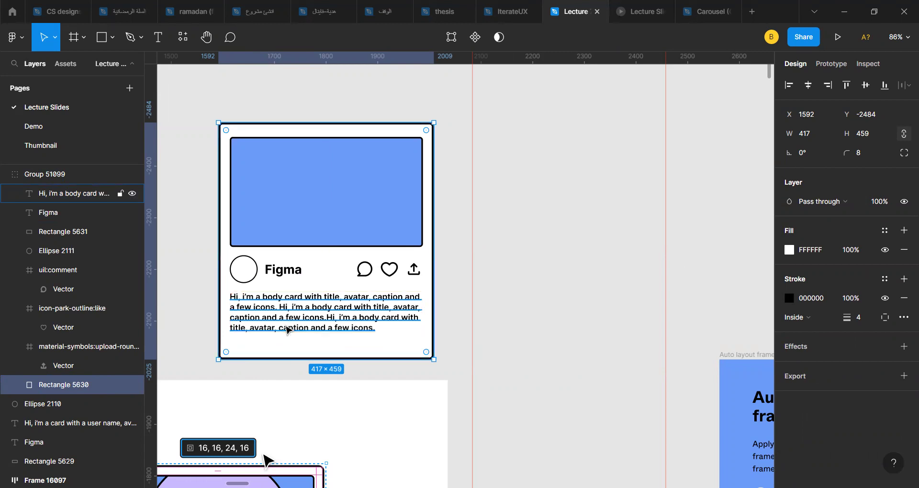
{"action": "left_click", "coordinate": [490, 276]}
{"action": "left_click", "coordinate": [244, 357]}
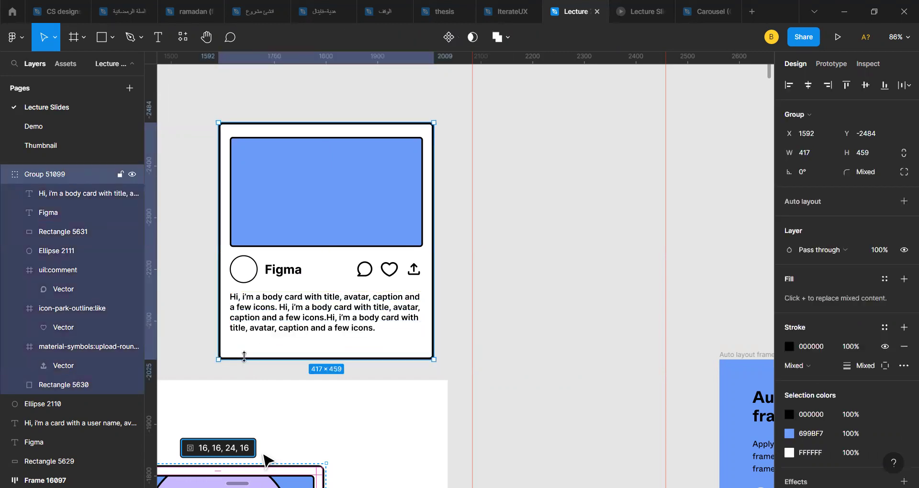
{"action": "double_click", "coordinate": [244, 356]}
{"action": "left_click_drag", "start_coordinate": [244, 357], "coordinate": [241, 348]}
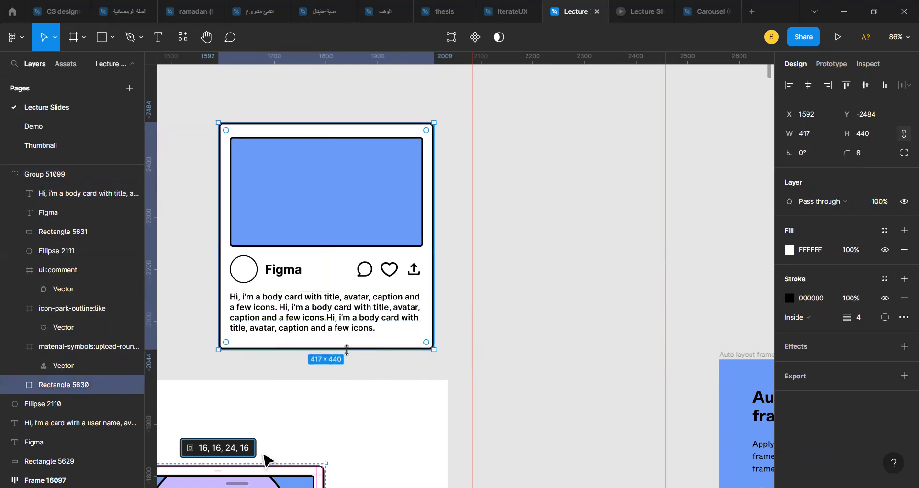
{"action": "left_click", "coordinate": [543, 223]}
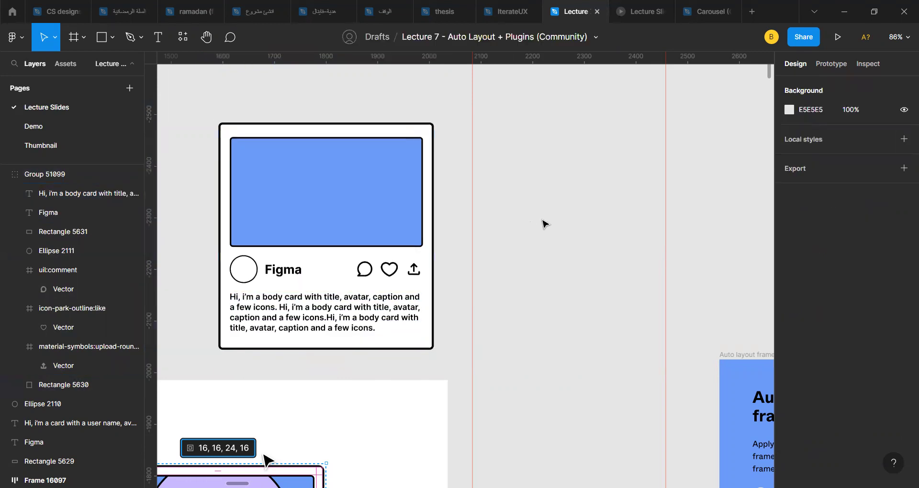
- Try stretching the grouped card sideways to 556 wide, and undo the stretch
{"action": "scroll", "coordinate": [544, 223], "scroll_direction": "down", "scroll_amount": 2}
{"action": "scroll", "coordinate": [545, 224], "scroll_direction": "down", "scroll_amount": 3}
{"action": "left_click", "coordinate": [455, 207]}
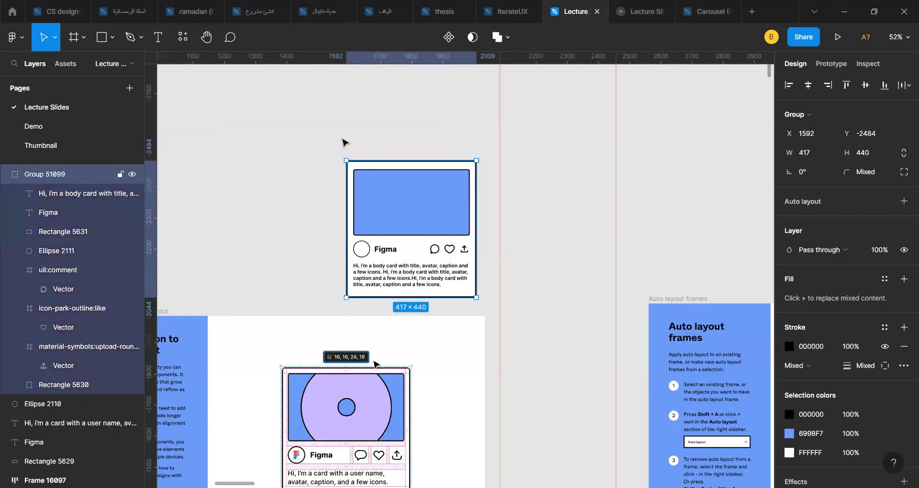
{"action": "left_click_drag", "start_coordinate": [331, 168], "coordinate": [303, 169]}
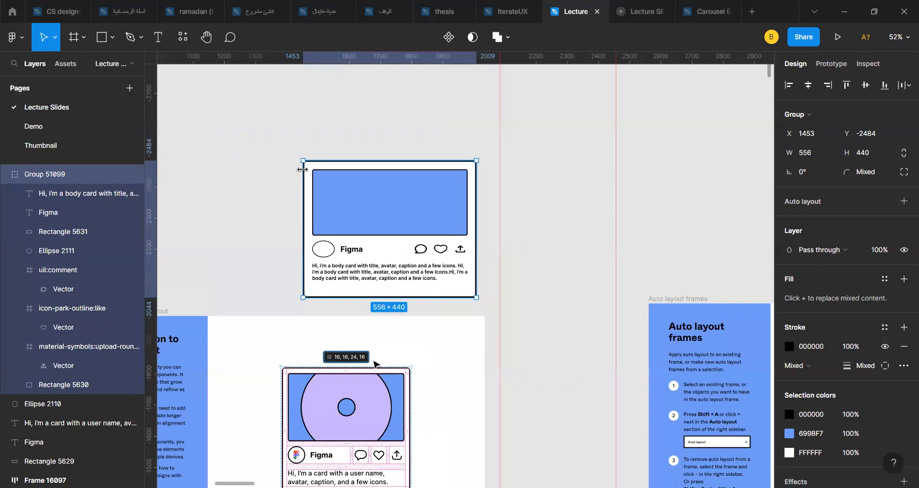
{"action": "scroll", "coordinate": [436, 242], "scroll_direction": "up", "scroll_amount": 3}
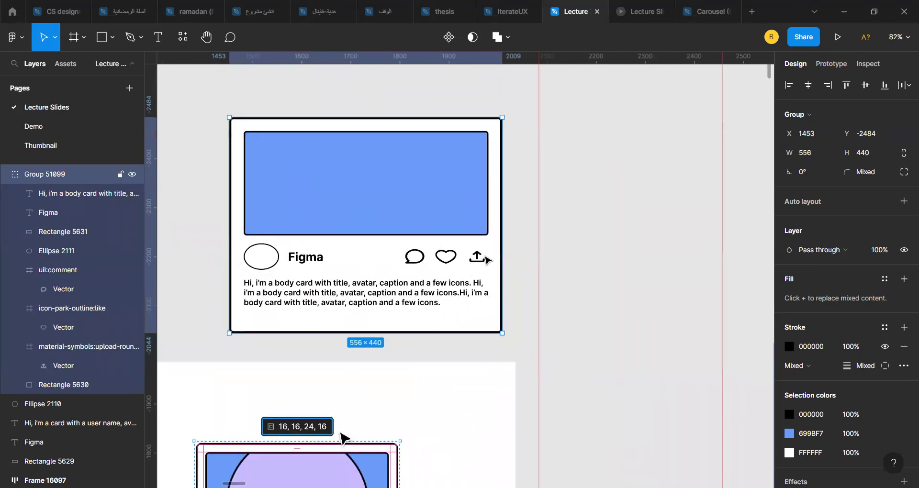
{"action": "scroll", "coordinate": [486, 260], "scroll_direction": "down", "scroll_amount": 2}
{"action": "key", "text": "ctrl+z"}
{"action": "scroll", "coordinate": [486, 259], "scroll_direction": "down", "scroll_amount": 3}
{"action": "scroll", "coordinate": [487, 260], "scroll_direction": "up", "scroll_amount": 2}
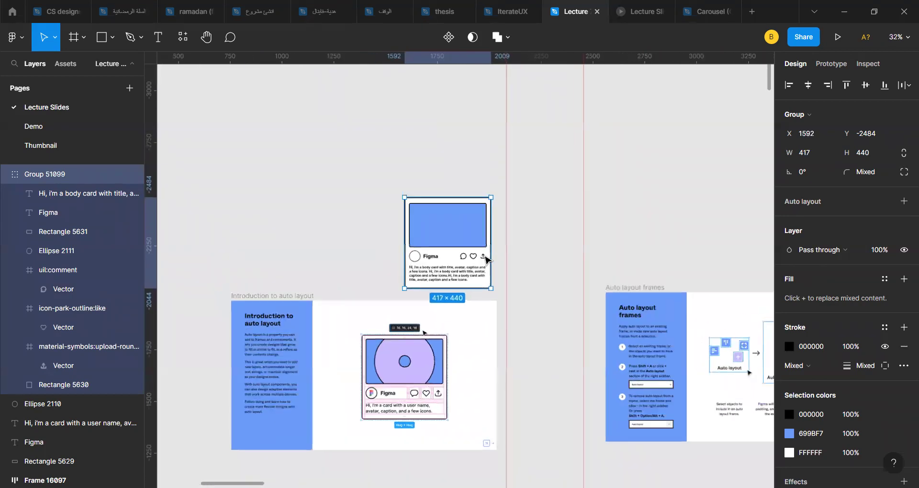
- Examine the card beside the Introduction to auto layout slide, and view that slide in the presentation
{"action": "key", "text": "Escape"}
{"action": "left_click", "coordinate": [486, 260], "text": "ctrl"}
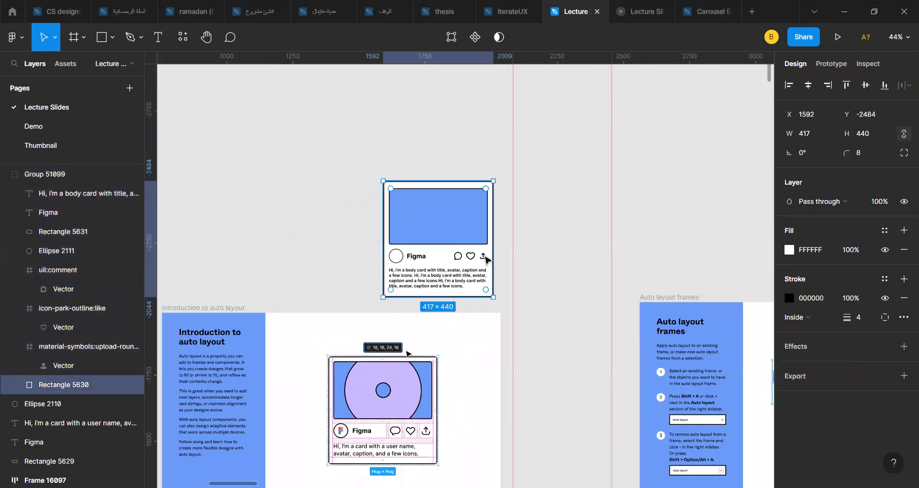
{"action": "scroll", "coordinate": [486, 259], "scroll_direction": "up", "scroll_amount": 2}
{"action": "scroll", "coordinate": [507, 332], "scroll_direction": "down", "scroll_amount": 5}
{"action": "scroll", "coordinate": [509, 333], "scroll_direction": "up", "scroll_amount": 1}
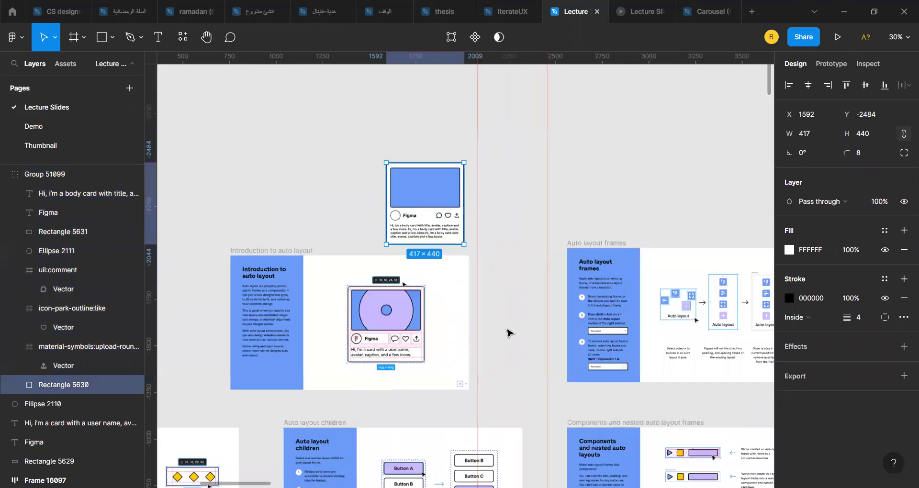
{"action": "scroll", "coordinate": [509, 332], "scroll_direction": "up", "scroll_amount": 2}
{"action": "scroll", "coordinate": [271, 292], "scroll_direction": "up", "scroll_amount": 4}
{"action": "scroll", "coordinate": [271, 293], "scroll_direction": "left", "scroll_amount": 3}
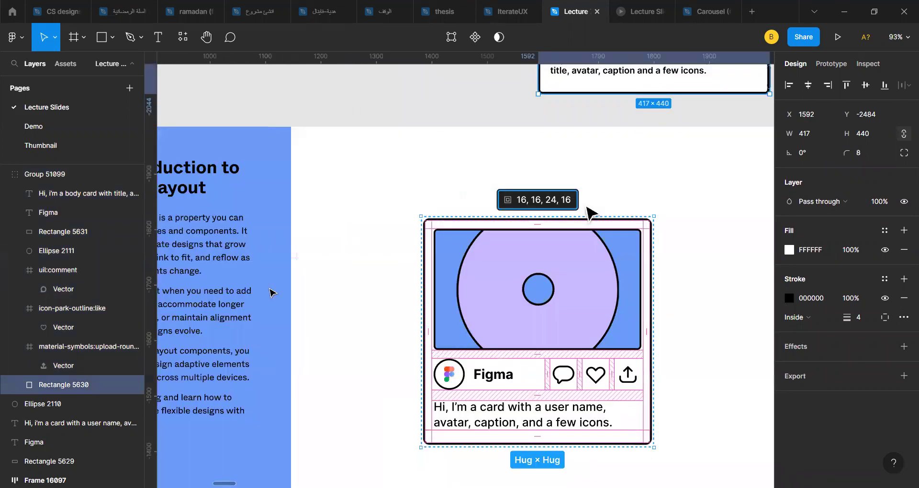
{"action": "scroll", "coordinate": [271, 293], "scroll_direction": "down", "scroll_amount": 3}
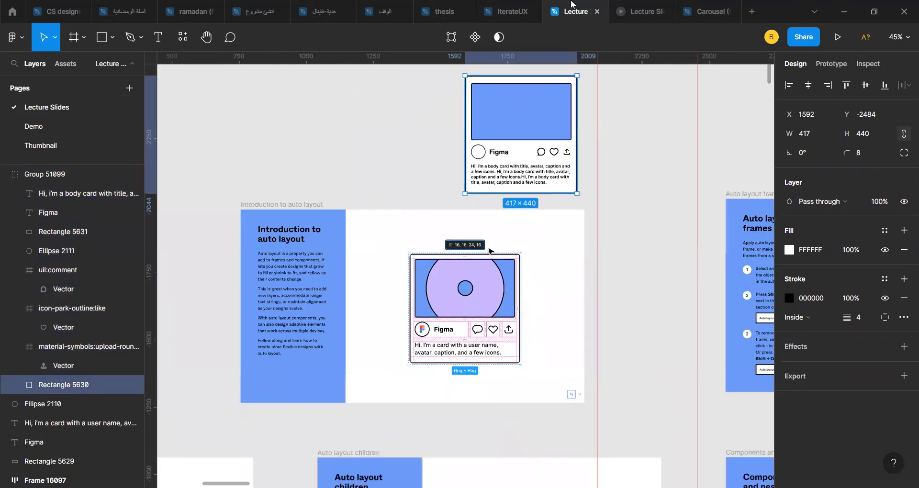
{"action": "left_click", "coordinate": [658, 3]}
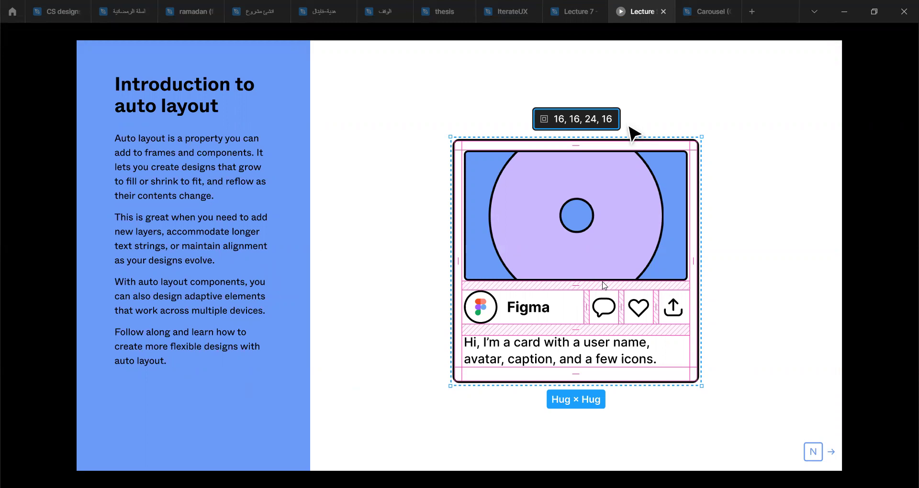
- Return to the design file and examine the instructions and example diagram on the Auto layout frames slide
{"action": "left_click", "coordinate": [572, 6]}
{"action": "scroll", "coordinate": [584, 299], "scroll_direction": "right", "scroll_amount": 5}
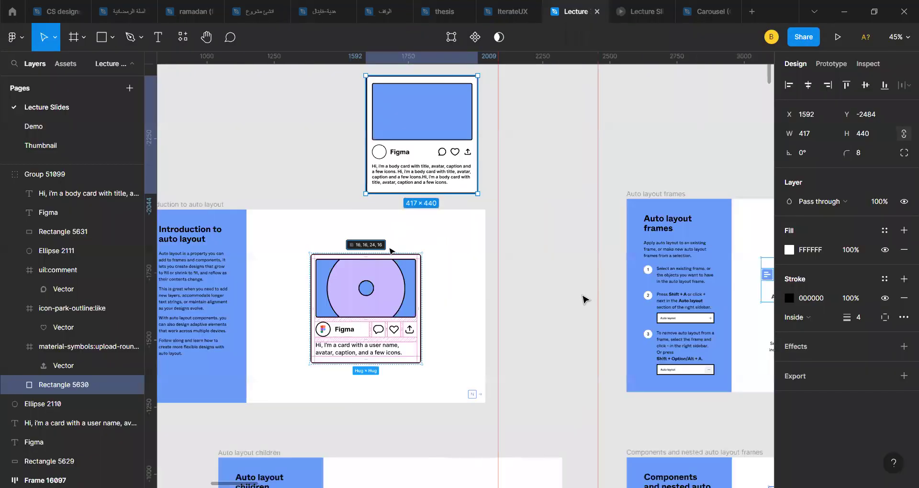
{"action": "scroll", "coordinate": [583, 299], "scroll_direction": "right", "scroll_amount": 3}
{"action": "scroll", "coordinate": [461, 380], "scroll_direction": "up", "scroll_amount": 5}
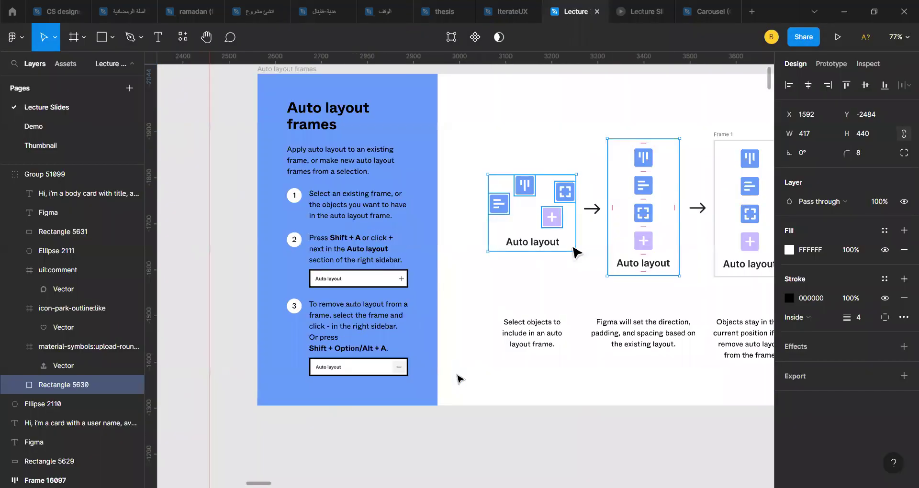
{"action": "scroll", "coordinate": [458, 378], "scroll_direction": "up", "scroll_amount": 2}
{"action": "scroll", "coordinate": [458, 378], "scroll_direction": "right", "scroll_amount": 1}
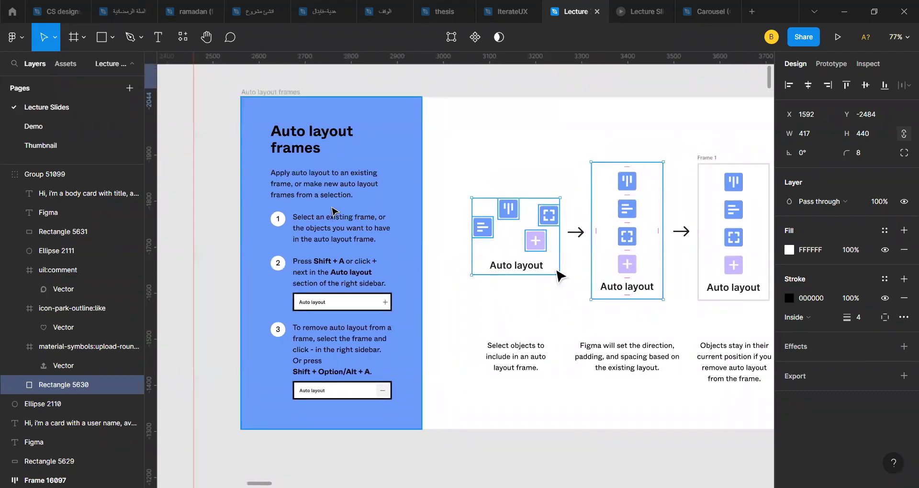
{"action": "scroll", "coordinate": [332, 211], "scroll_direction": "up", "scroll_amount": 1}
{"action": "scroll", "coordinate": [335, 209], "scroll_direction": "up", "scroll_amount": 2}
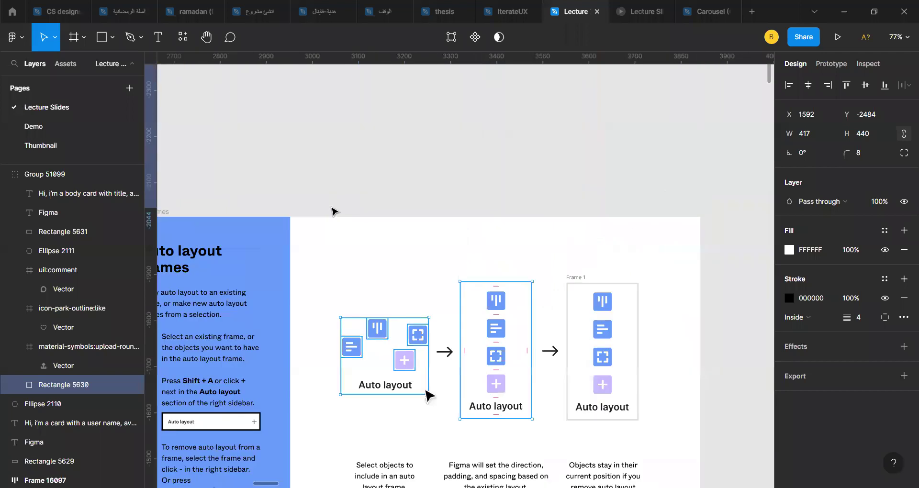
{"action": "scroll", "coordinate": [354, 263], "scroll_direction": "down", "scroll_amount": 4}
{"action": "scroll", "coordinate": [375, 320], "scroll_direction": "up", "scroll_amount": 1}
{"action": "scroll", "coordinate": [375, 320], "scroll_direction": "up", "scroll_amount": 1}
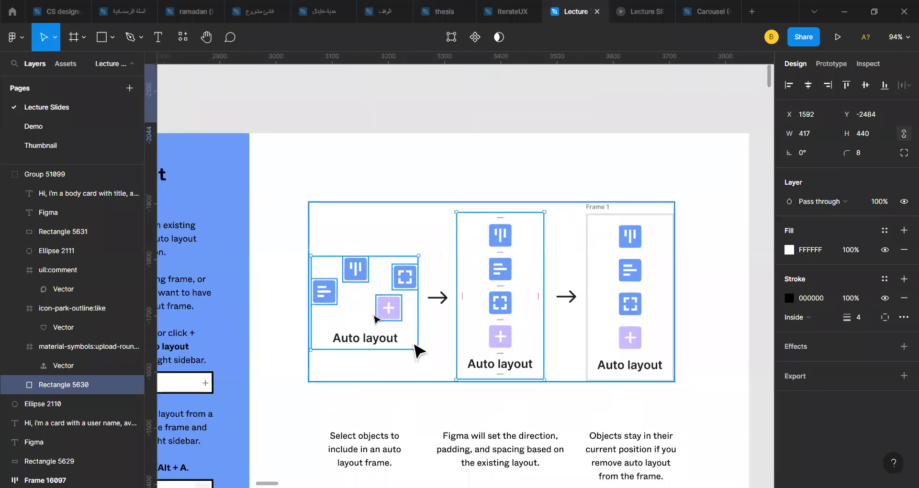
{"action": "scroll", "coordinate": [375, 319], "scroll_direction": "down", "scroll_amount": 3}
{"action": "scroll", "coordinate": [375, 319], "scroll_direction": "up", "scroll_amount": 3}
- Duplicate the card's comment, like and upload icons onto the empty canvas between the slides, at about X 2175, Y -1737
{"action": "scroll", "coordinate": [375, 320], "scroll_direction": "left", "scroll_amount": 5}
{"action": "scroll", "coordinate": [374, 320], "scroll_direction": "left", "scroll_amount": 2}
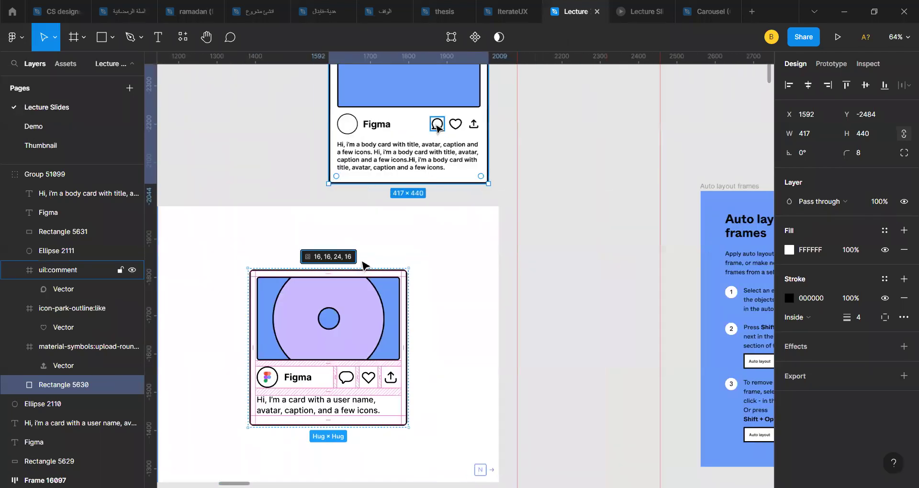
{"action": "left_click", "coordinate": [438, 124]}
{"action": "left_click", "coordinate": [457, 126], "text": "shift"}
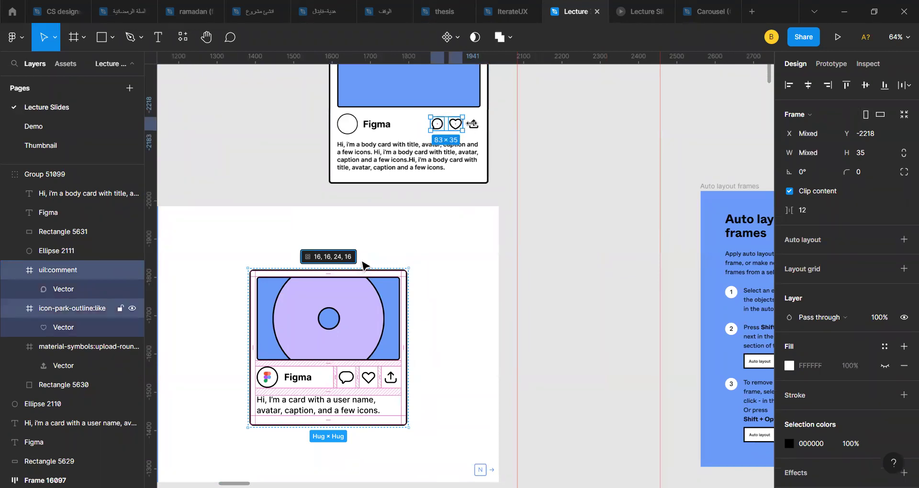
{"action": "left_click", "coordinate": [476, 126], "text": "shift"}
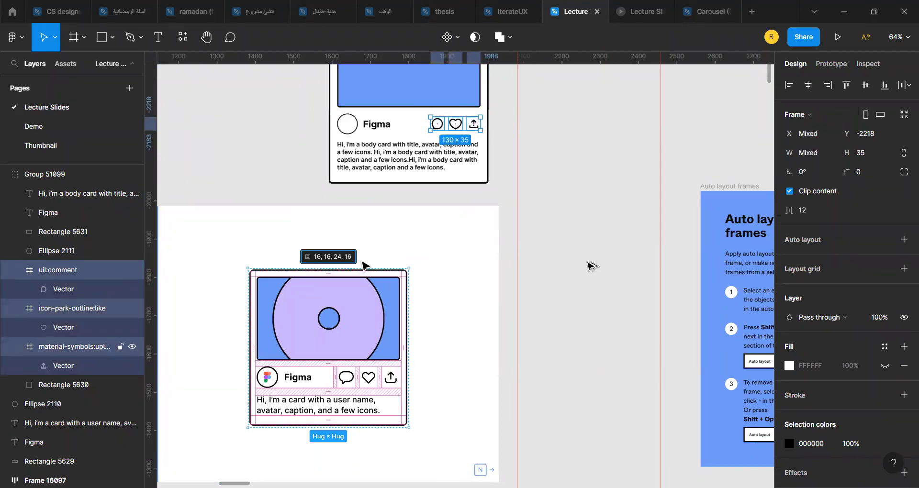
{"action": "left_click_drag", "start_coordinate": [477, 126], "coordinate": [595, 309]}
{"action": "scroll", "coordinate": [595, 310], "scroll_direction": "up", "scroll_amount": 10}
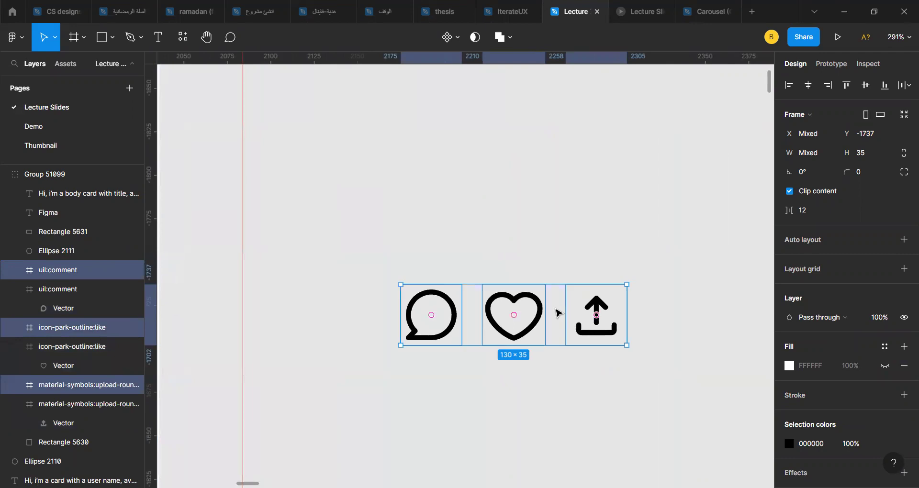
- Cut the three duplicated icons out of the card's group and paste them as separate top-level layers on the canvas
{"action": "left_click", "coordinate": [559, 313]}
{"action": "left_click", "coordinate": [513, 313]}
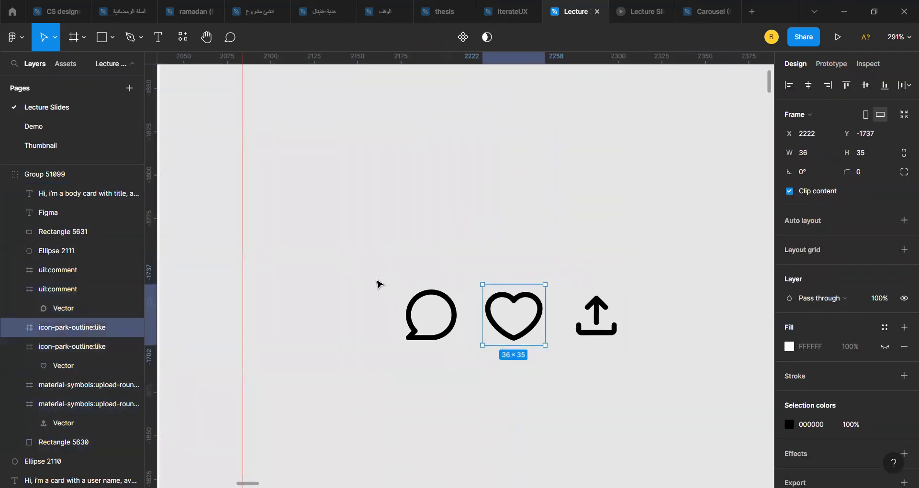
{"action": "left_click", "coordinate": [427, 300], "text": "shift"}
{"action": "left_click", "coordinate": [599, 309], "text": "shift"}
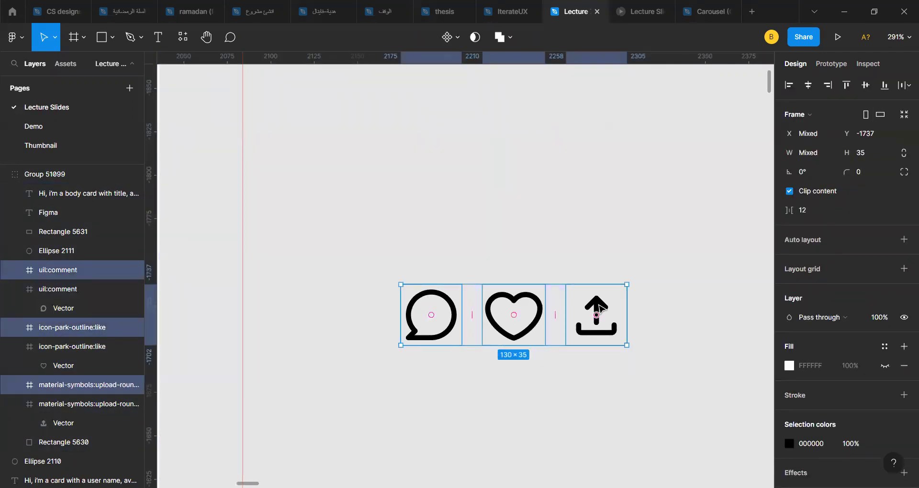
{"action": "key", "text": "Delete"}
{"action": "scroll", "coordinate": [600, 309], "scroll_direction": "down", "scroll_amount": 10}
{"action": "key", "text": "ctrl+v"}
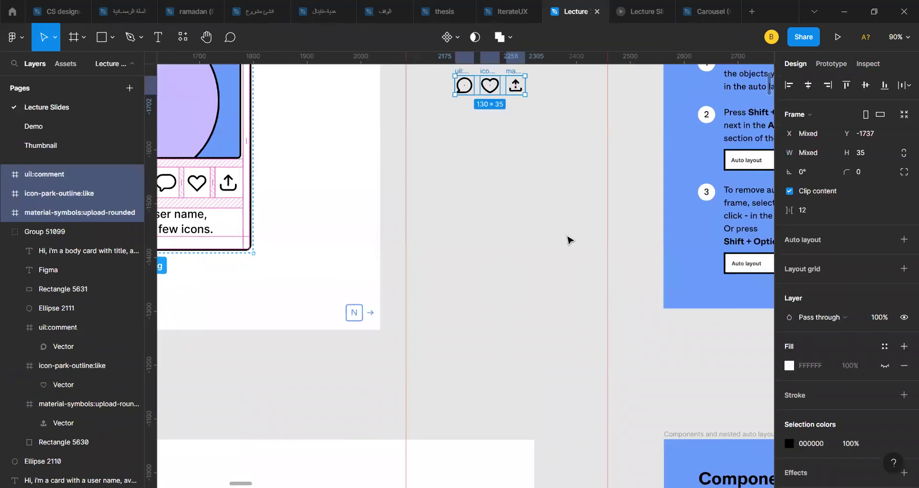
{"action": "double_click", "coordinate": [497, 86]}
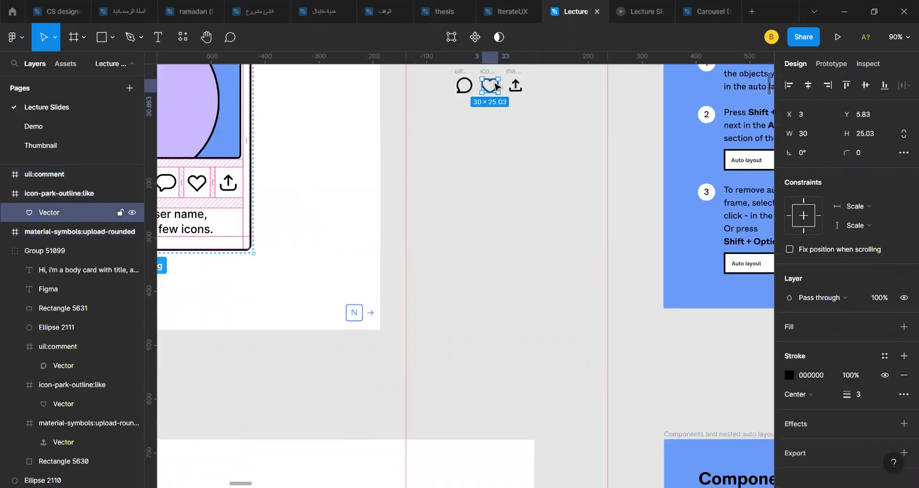
- Scatter the copied icons at uneven heights on the empty canvas and duplicate the comment icon to X 2099, Y -1789
{"action": "scroll", "coordinate": [496, 86], "scroll_direction": "up", "scroll_amount": 5}
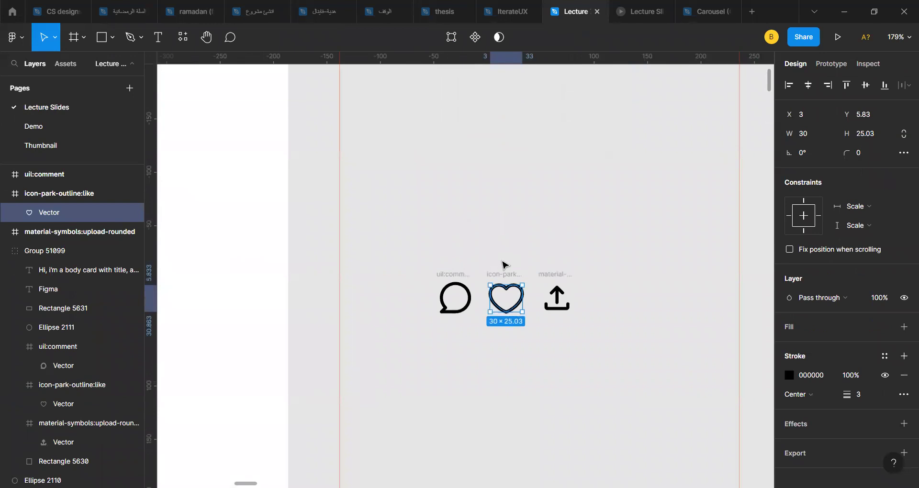
{"action": "left_click_drag", "start_coordinate": [497, 274], "coordinate": [665, 256]}
{"action": "left_click_drag", "start_coordinate": [559, 274], "coordinate": [377, 238]}
{"action": "left_click", "coordinate": [461, 284]}
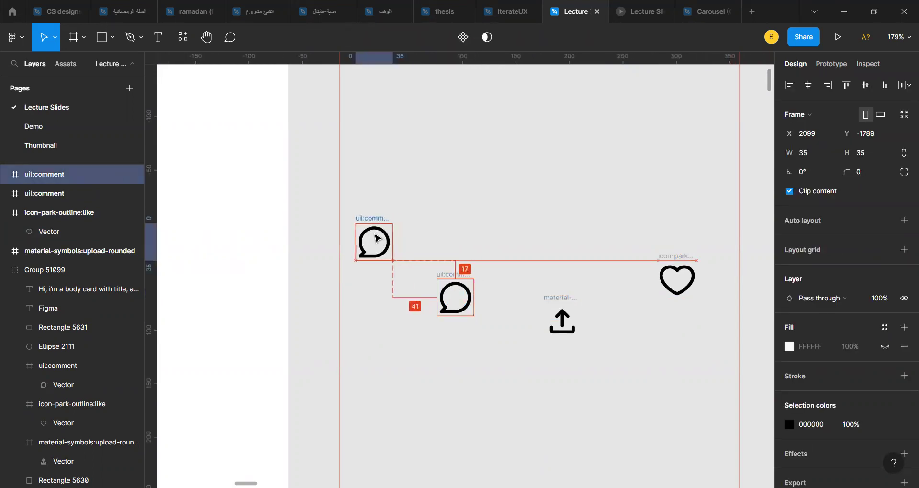
{"action": "left_click", "coordinate": [482, 363]}
{"action": "scroll", "coordinate": [482, 363], "scroll_direction": "right", "scroll_amount": 1}
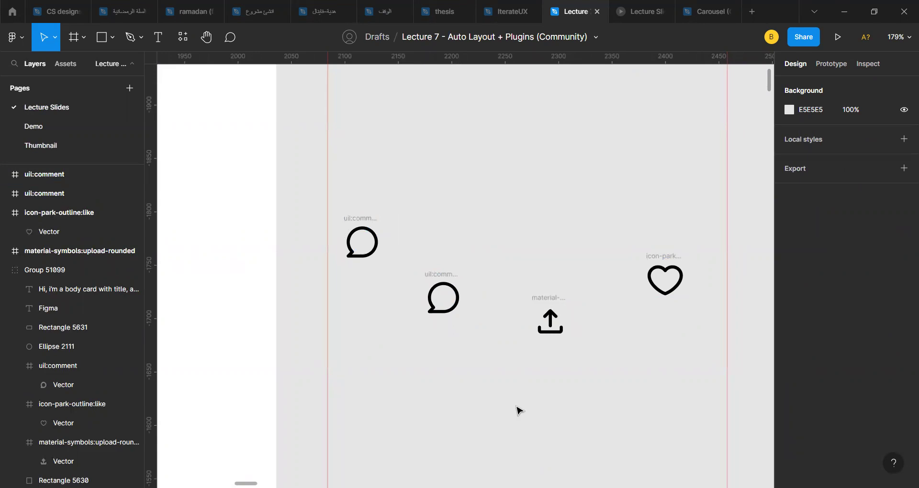
- Try to line up the four icons by hand in one evenly spaced row at Y -1737
{"action": "left_click_drag", "start_coordinate": [350, 218], "coordinate": [383, 273]}
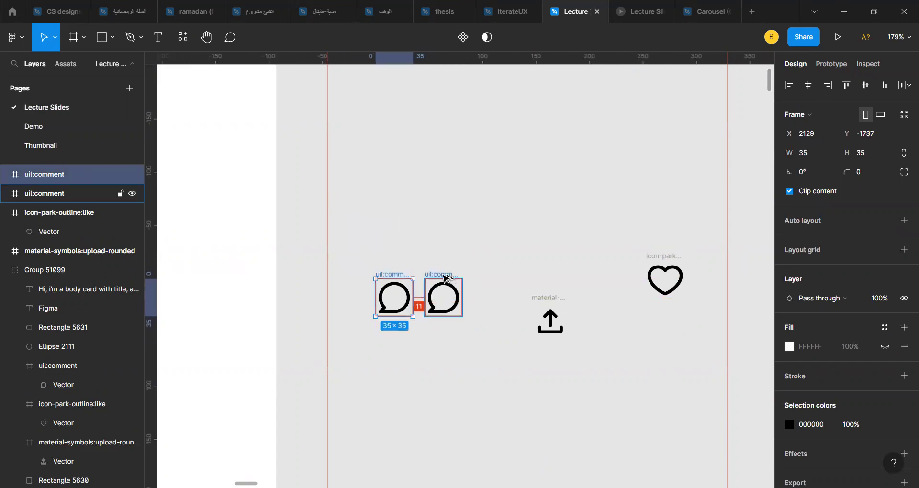
{"action": "left_click_drag", "start_coordinate": [548, 298], "coordinate": [491, 275]}
{"action": "left_click", "coordinate": [679, 263]}
{"action": "left_click_drag", "start_coordinate": [679, 262], "coordinate": [524, 278]}
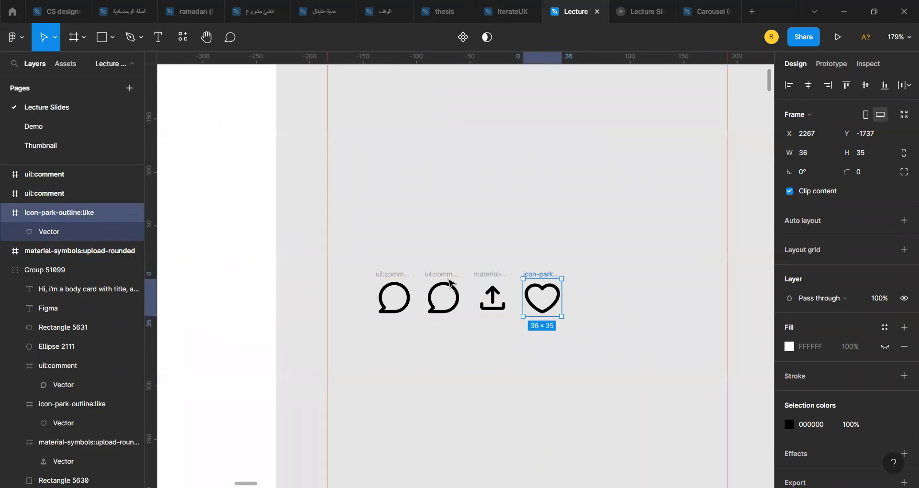
{"action": "left_click_drag", "start_coordinate": [378, 278], "coordinate": [366, 276]}
- Undo the manual alignment of the four icons back to their scattered arrangement
{"action": "key", "text": "ctrl+z"}
{"action": "key", "text": "ctrl+z"}
{"action": "key", "text": "ctrl+z"}
{"action": "key", "text": "ctrl+z"}
{"action": "key", "text": "ctrl+z"}
{"action": "key", "text": "ctrl+z"}
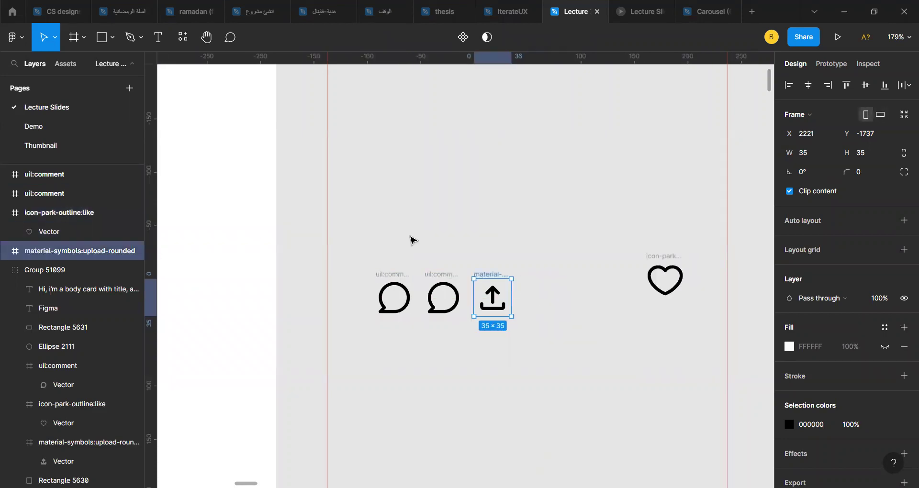
- Wrap the four scattered icons in a horizontal auto layout frame, undoing and reapplying the auto layout once
{"action": "left_click_drag", "start_coordinate": [511, 233], "coordinate": [702, 432]}
{"action": "left_click", "coordinate": [342, 191]}
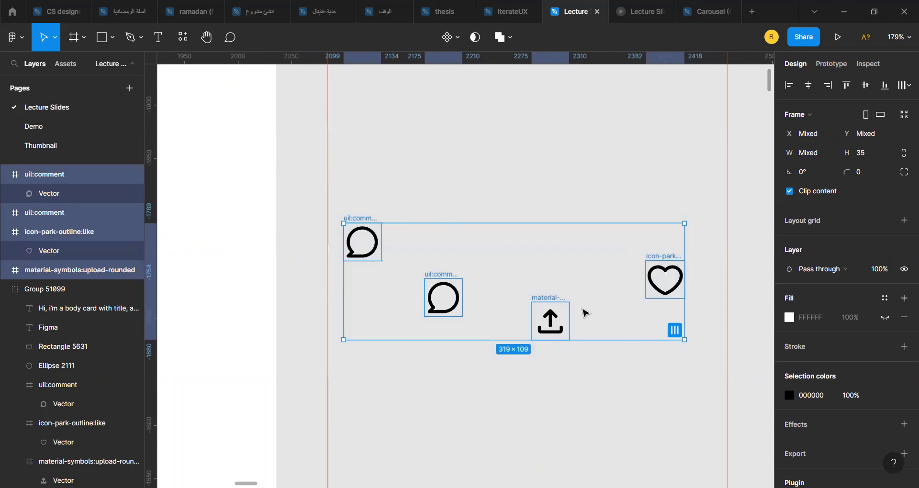
{"action": "key", "text": "shift+a"}
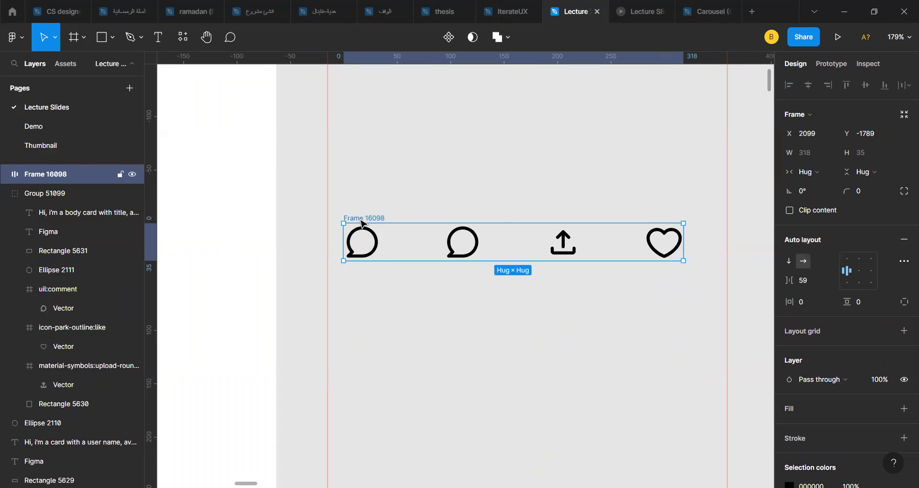
{"action": "scroll", "coordinate": [414, 238], "scroll_direction": "up", "scroll_amount": 3}
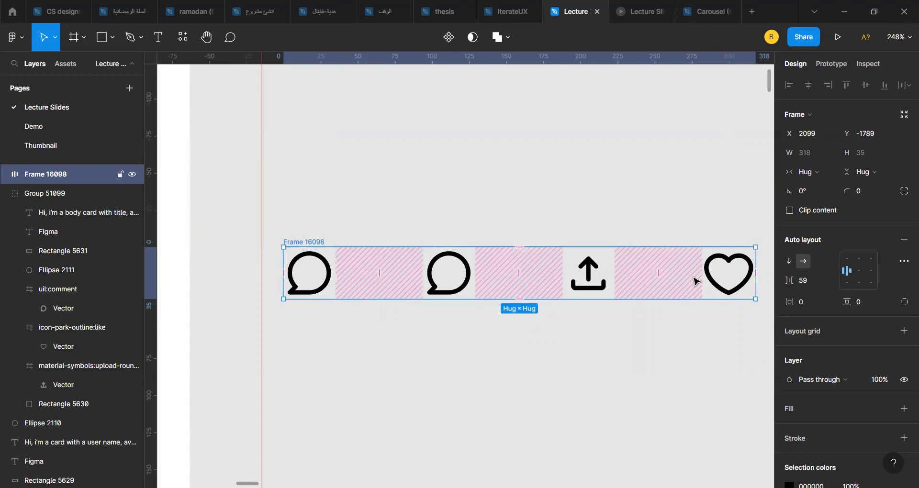
{"action": "key", "text": "ctrl+z"}
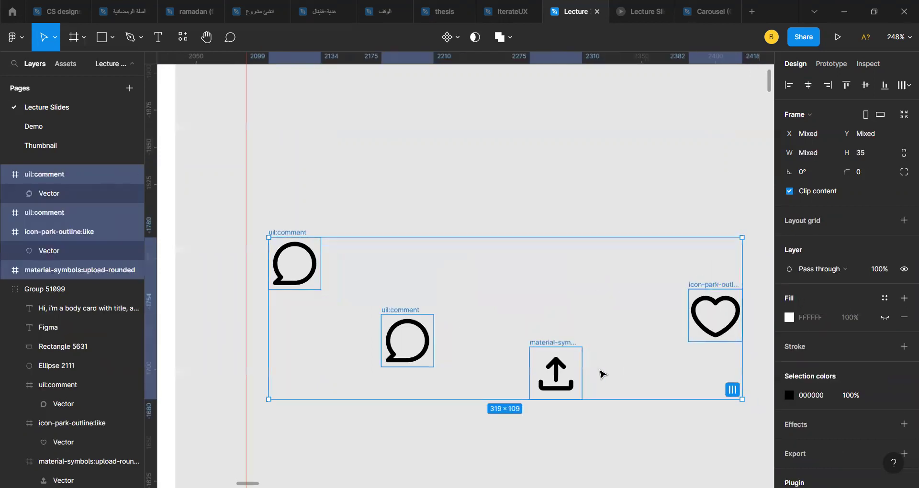
{"action": "scroll", "coordinate": [600, 373], "scroll_direction": "down", "scroll_amount": 2}
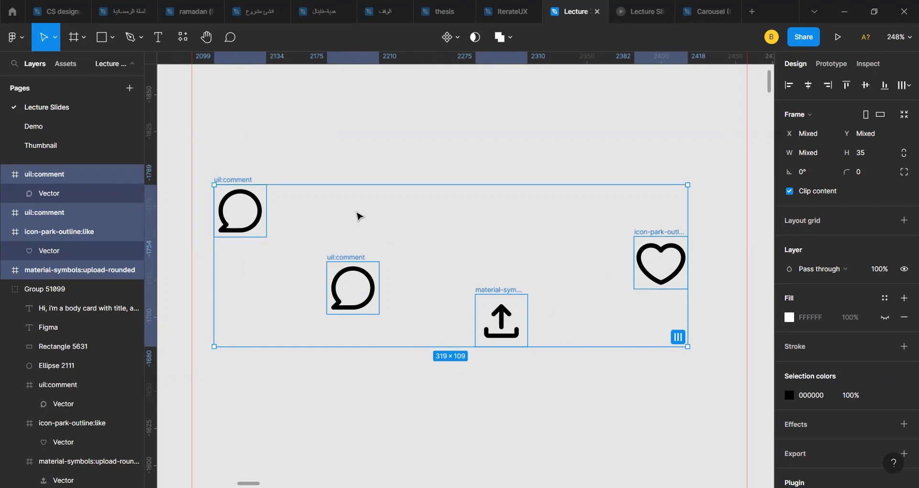
{"action": "key", "text": "shift+a"}
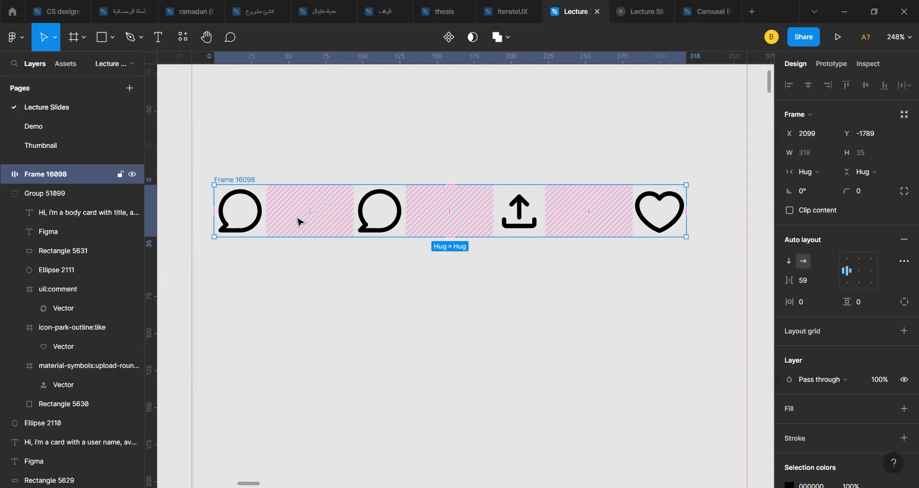
- Set the gap between the icons in the auto layout frame to 16, and adjust it freehand to 13
{"action": "left_click", "coordinate": [309, 208]}
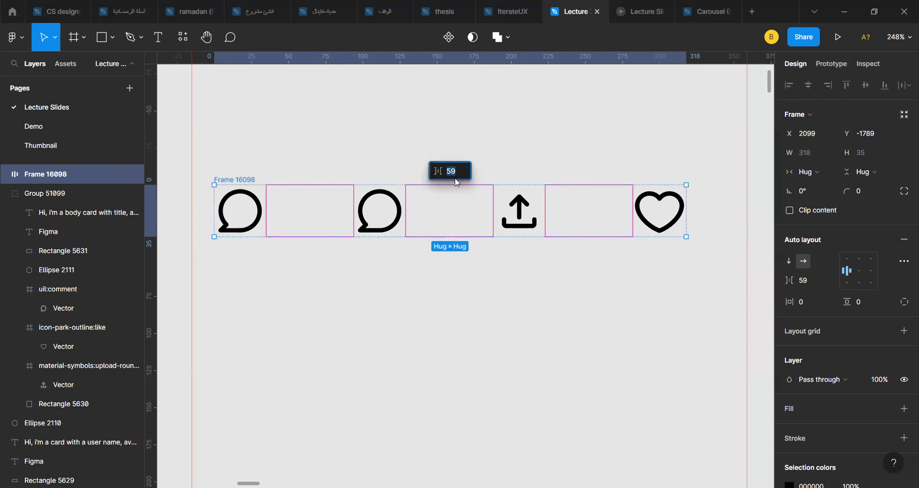
{"action": "type", "text": "16"}
{"action": "key", "text": "Return"}
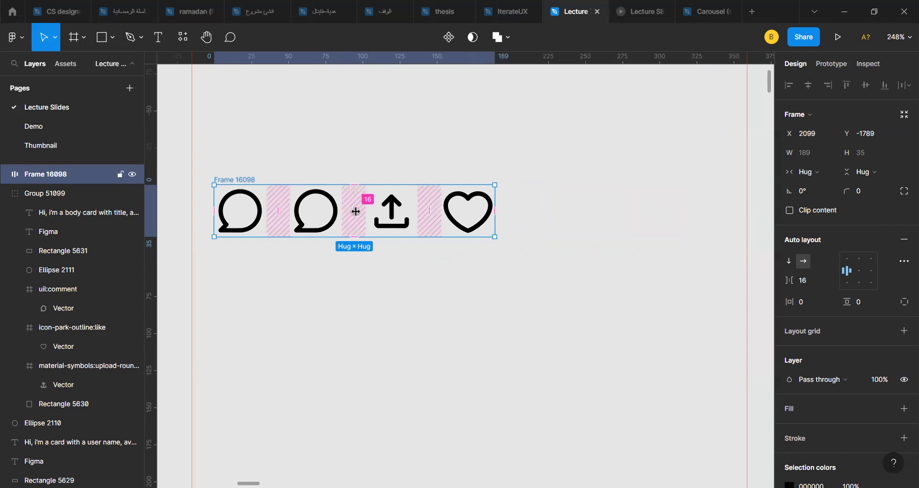
{"action": "left_click_drag", "start_coordinate": [355, 212], "coordinate": [355, 255]}
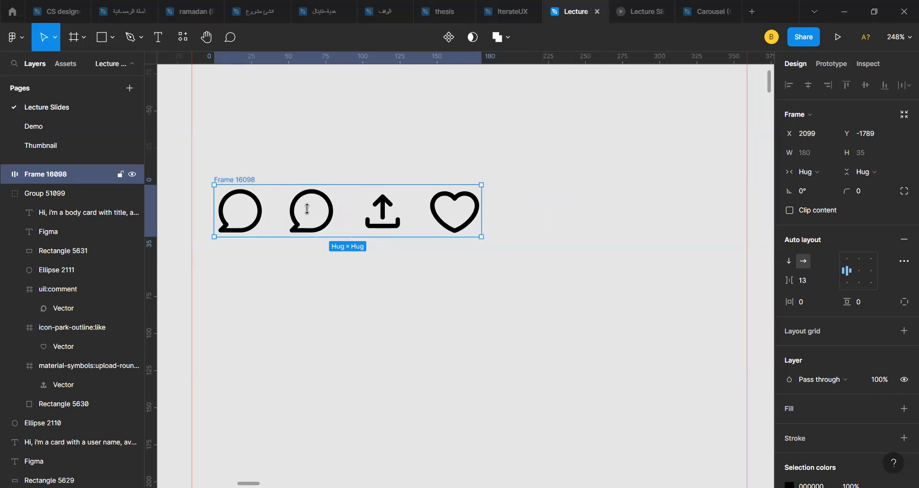
- Set the horizontal space between the icons in the auto layout frame to 24
{"action": "left_click", "coordinate": [816, 287]}
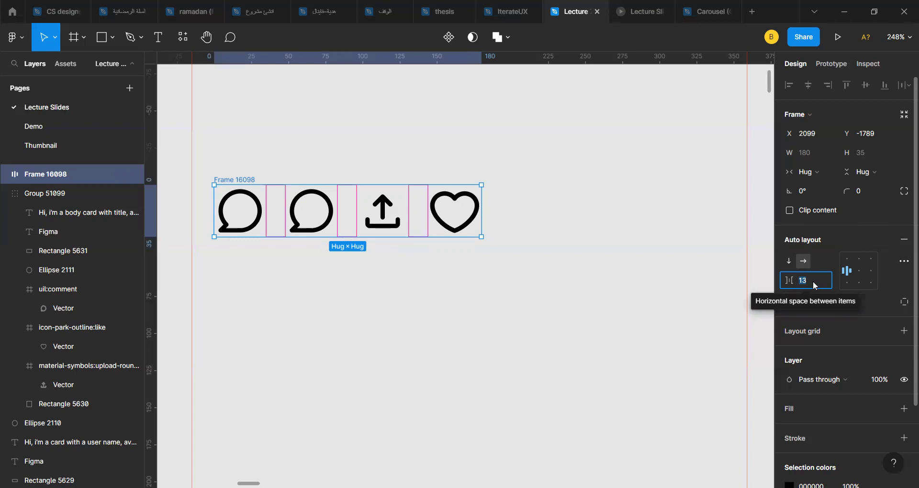
{"action": "type", "text": "2"}
{"action": "key", "text": "Return"}
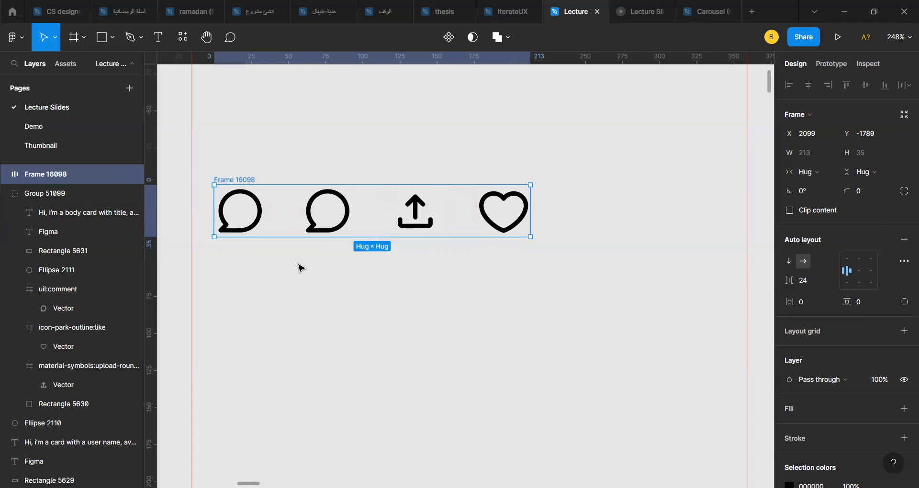
- Compare the icon row with the Auto layout frames example and change the frame's direction to vertical
{"action": "scroll", "coordinate": [300, 267], "scroll_direction": "down", "scroll_amount": 5}
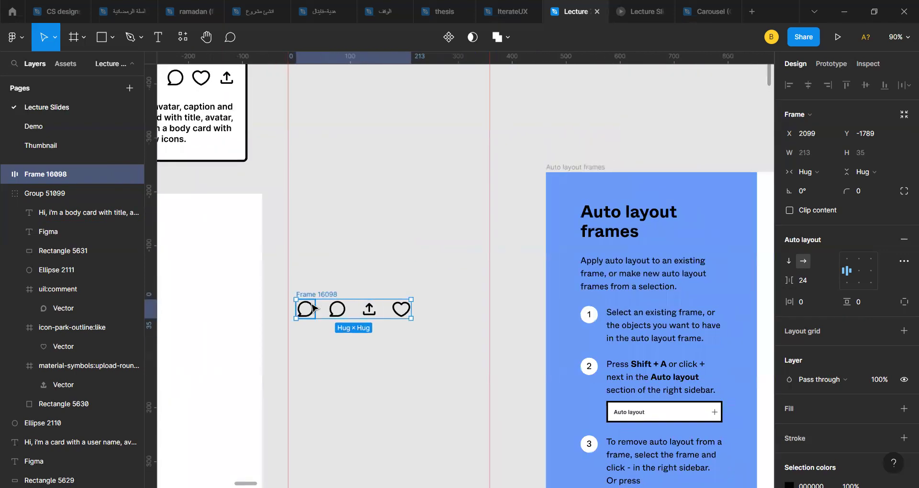
{"action": "scroll", "coordinate": [300, 267], "scroll_direction": "down", "scroll_amount": 1}
{"action": "scroll", "coordinate": [306, 287], "scroll_direction": "right", "scroll_amount": 6}
{"action": "scroll", "coordinate": [624, 351], "scroll_direction": "right", "scroll_amount": 5}
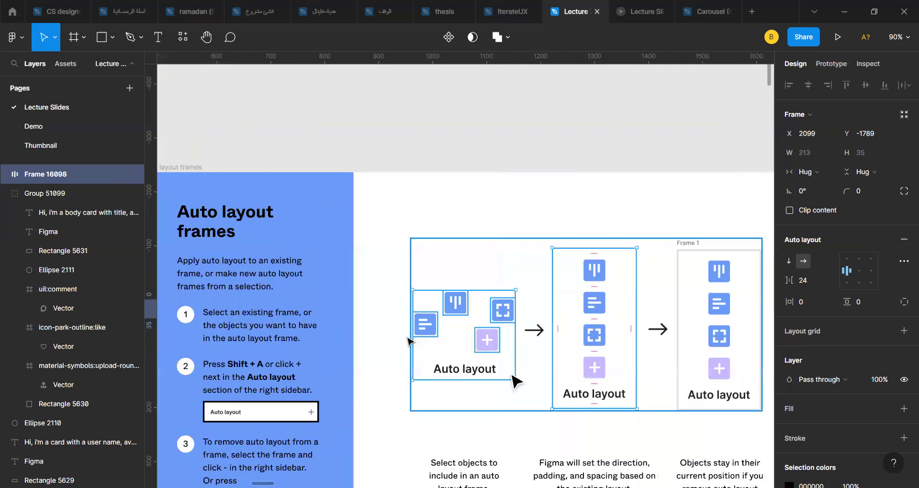
{"action": "scroll", "coordinate": [469, 322], "scroll_direction": "left", "scroll_amount": 14}
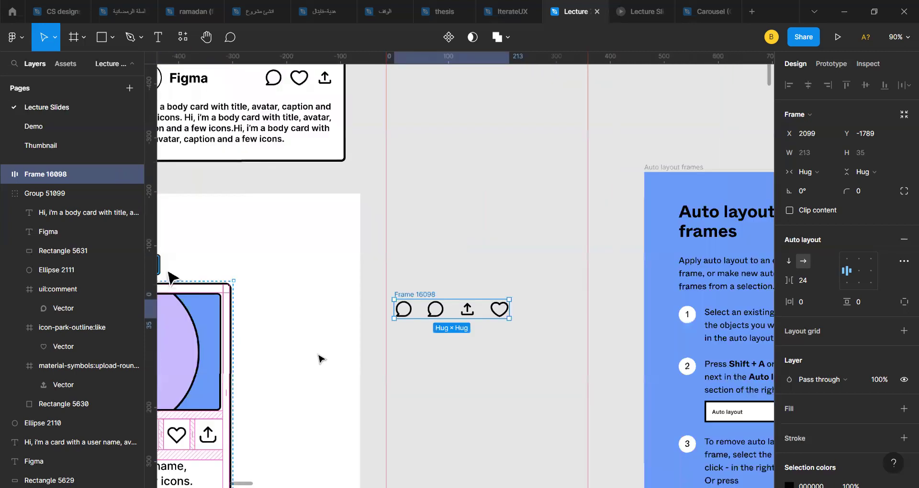
{"action": "scroll", "coordinate": [541, 340], "scroll_direction": "up", "scroll_amount": 4}
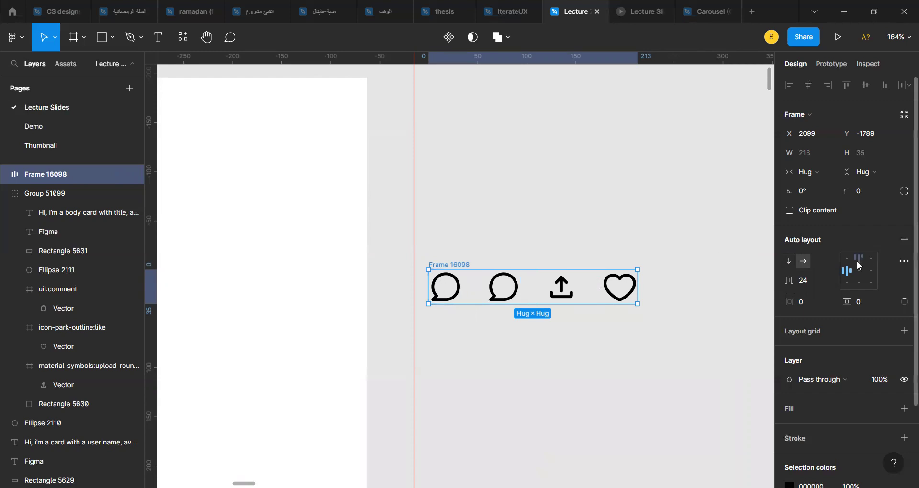
{"action": "left_click", "coordinate": [789, 261]}
{"action": "scroll", "coordinate": [431, 372], "scroll_direction": "down", "scroll_amount": 3}
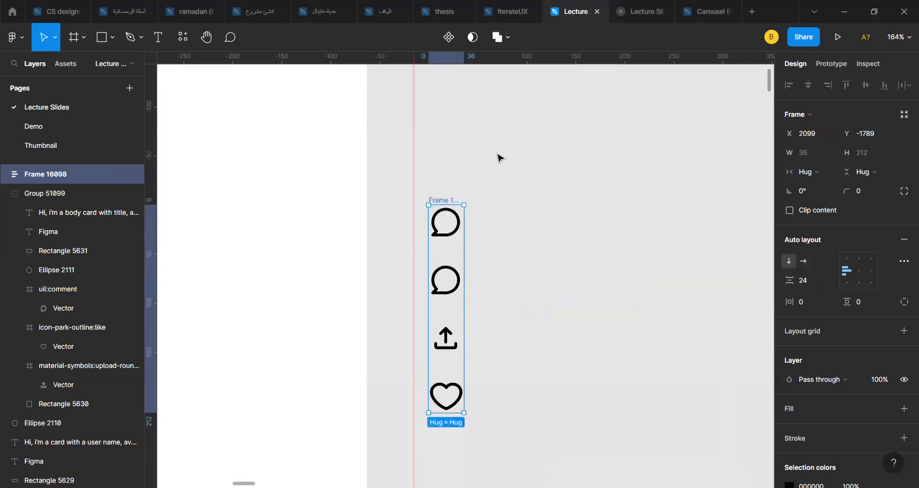
{"action": "left_click", "coordinate": [507, 245]}
- Reselect the vertical icon frame and reduce the gap between its icons to 14 directly on the canvas
{"action": "scroll", "coordinate": [512, 246], "scroll_direction": "down", "scroll_amount": 5}
{"action": "scroll", "coordinate": [512, 246], "scroll_direction": "right", "scroll_amount": 2}
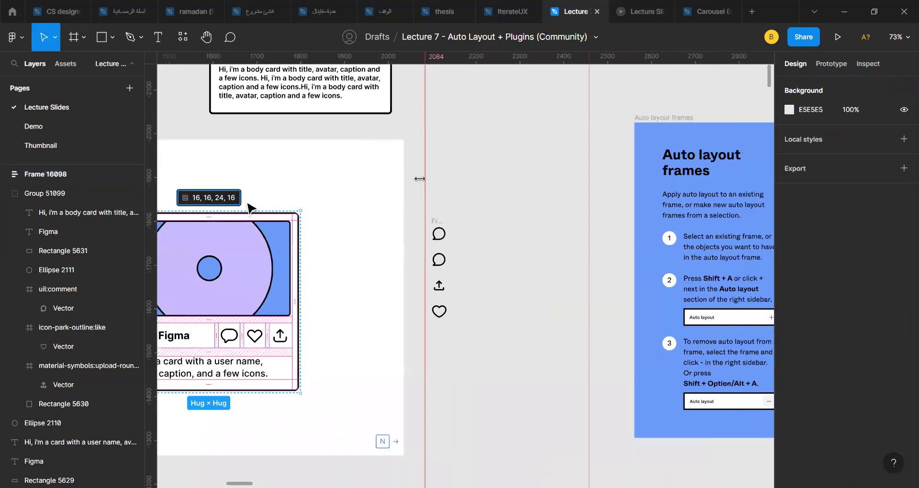
{"action": "scroll", "coordinate": [435, 287], "scroll_direction": "up", "scroll_amount": 5}
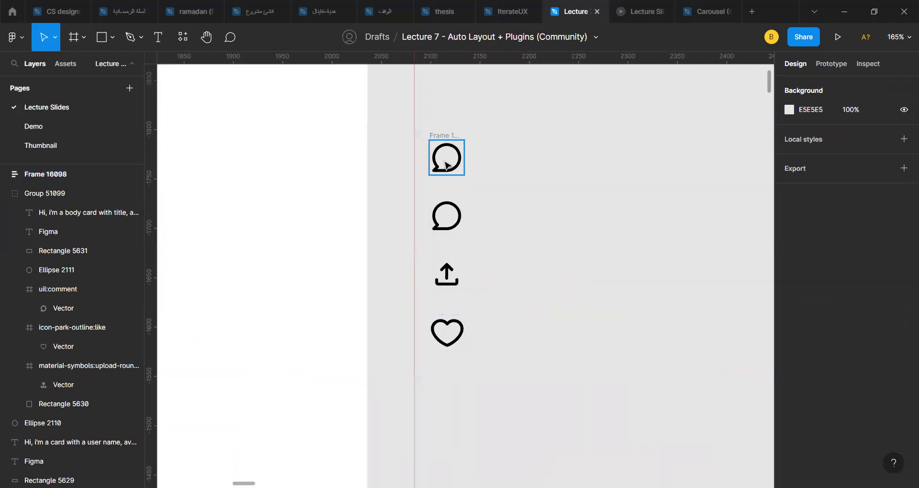
{"action": "left_click", "coordinate": [445, 165]}
{"action": "scroll", "coordinate": [441, 143], "scroll_direction": "down", "scroll_amount": 1}
{"action": "scroll", "coordinate": [442, 143], "scroll_direction": "right", "scroll_amount": 5}
{"action": "scroll", "coordinate": [441, 143], "scroll_direction": "up", "scroll_amount": 3}
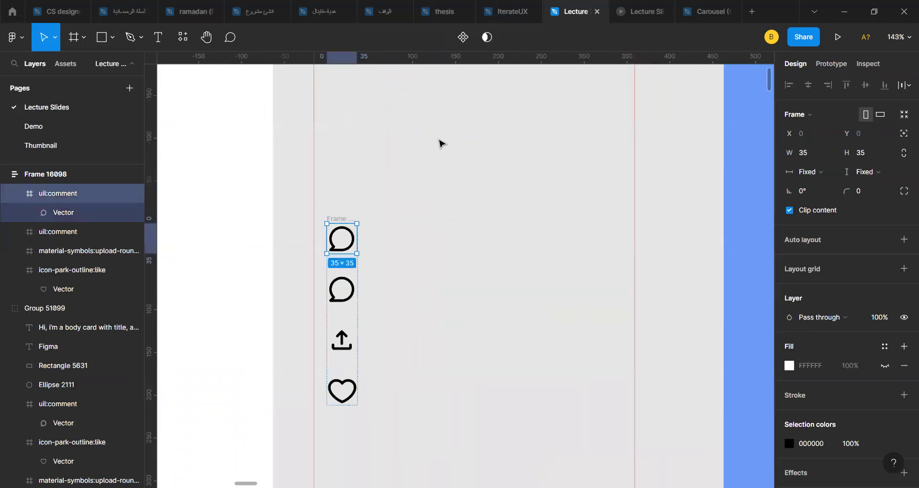
{"action": "scroll", "coordinate": [441, 144], "scroll_direction": "right", "scroll_amount": 5}
{"action": "scroll", "coordinate": [445, 167], "scroll_direction": "left", "scroll_amount": 6}
{"action": "scroll", "coordinate": [450, 197], "scroll_direction": "up", "scroll_amount": 1}
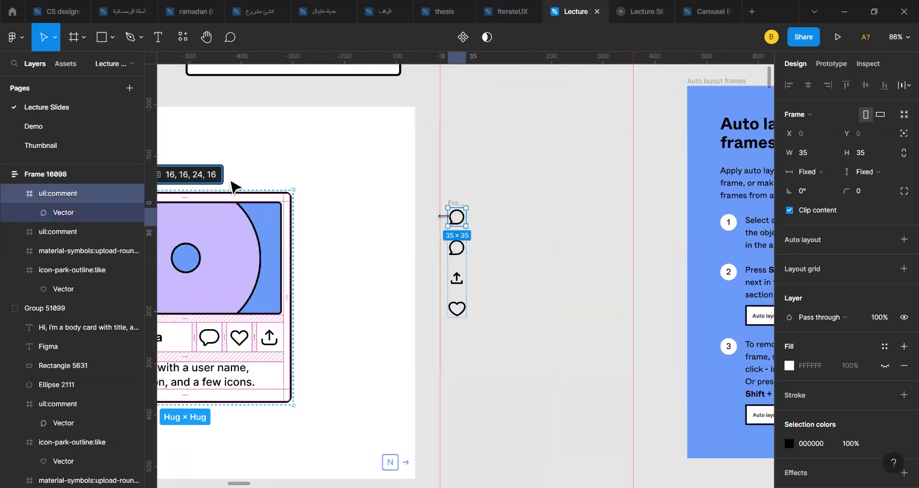
{"action": "scroll", "coordinate": [461, 195], "scroll_direction": "up", "scroll_amount": 5}
{"action": "left_click", "coordinate": [463, 202]}
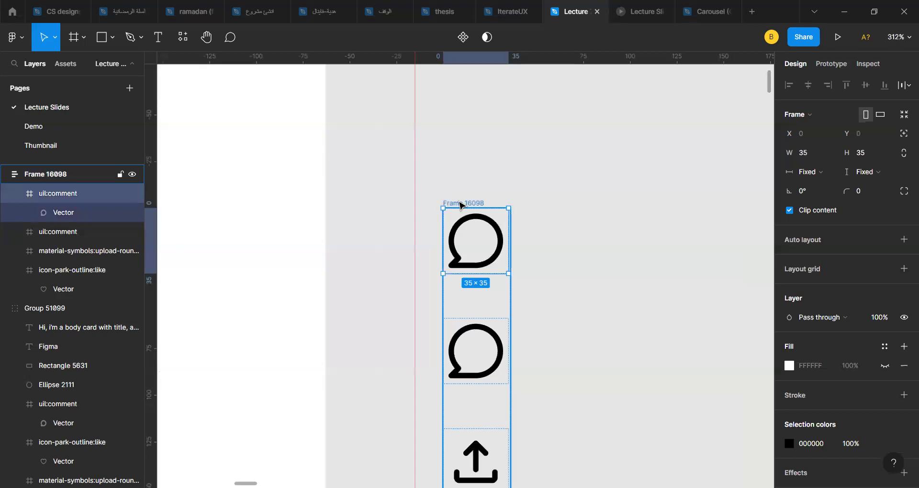
{"action": "key", "text": "shift+a"}
{"action": "mouse_move", "coordinate": [477, 292]}
{"action": "left_mouse_down"}
{"action": "mouse_move", "coordinate": [474, 309]}
{"action": "mouse_move", "coordinate": [470, 280]}
{"action": "left_mouse_up"}
- View the Auto layout frames diagram and go on to the Make a button slide, inspecting its purple Edit me button
{"action": "scroll", "coordinate": [471, 282], "scroll_direction": "down", "scroll_amount": 8}
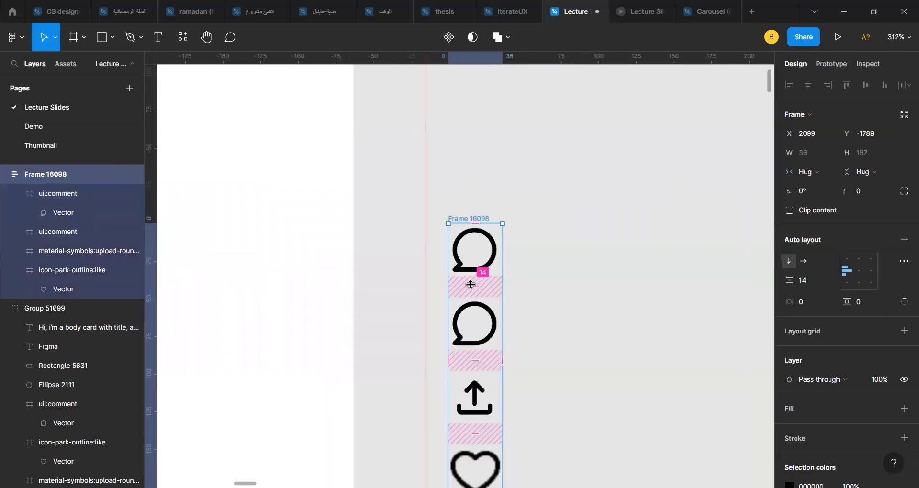
{"action": "scroll", "coordinate": [472, 287], "scroll_direction": "right", "scroll_amount": 5}
{"action": "scroll", "coordinate": [471, 287], "scroll_direction": "right", "scroll_amount": 10}
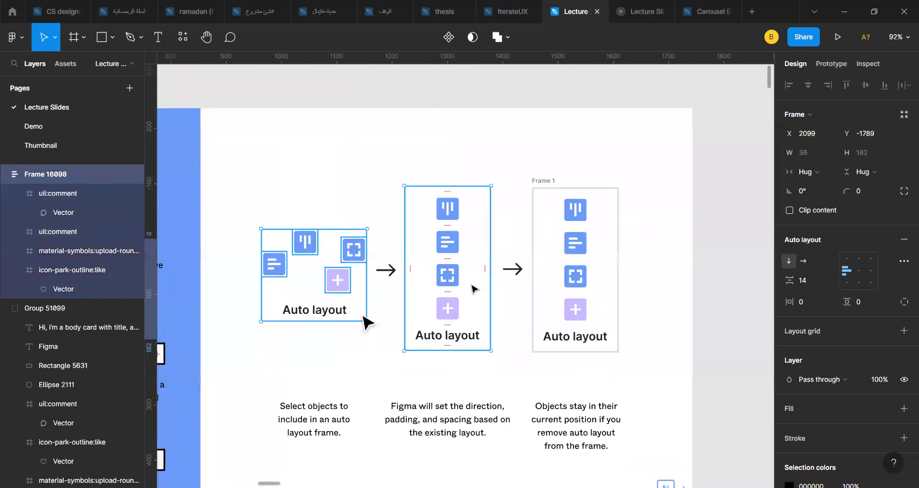
{"action": "scroll", "coordinate": [365, 322], "scroll_direction": "down", "scroll_amount": 3}
{"action": "scroll", "coordinate": [474, 289], "scroll_direction": "right", "scroll_amount": 5}
{"action": "scroll", "coordinate": [473, 288], "scroll_direction": "right", "scroll_amount": 5}
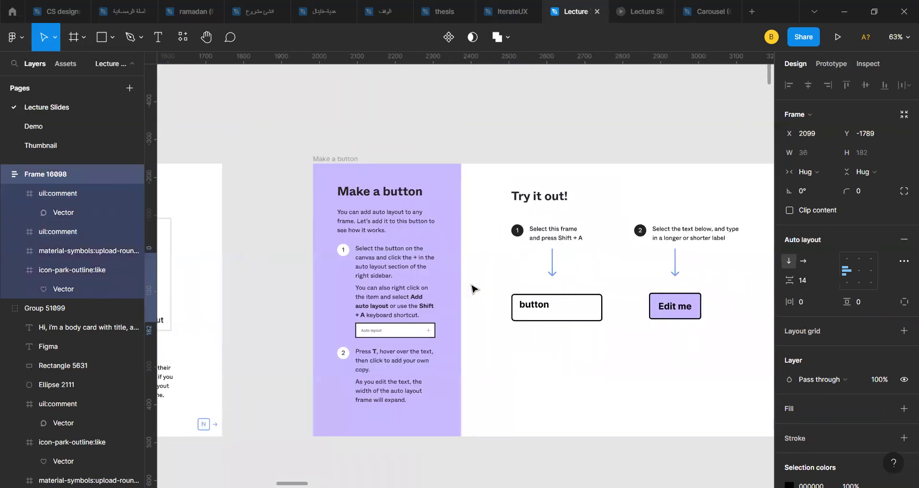
{"action": "left_click", "coordinate": [672, 312]}
{"action": "scroll", "coordinate": [672, 313], "scroll_direction": "right", "scroll_amount": 2}
{"action": "scroll", "coordinate": [672, 313], "scroll_direction": "up", "scroll_amount": 1}
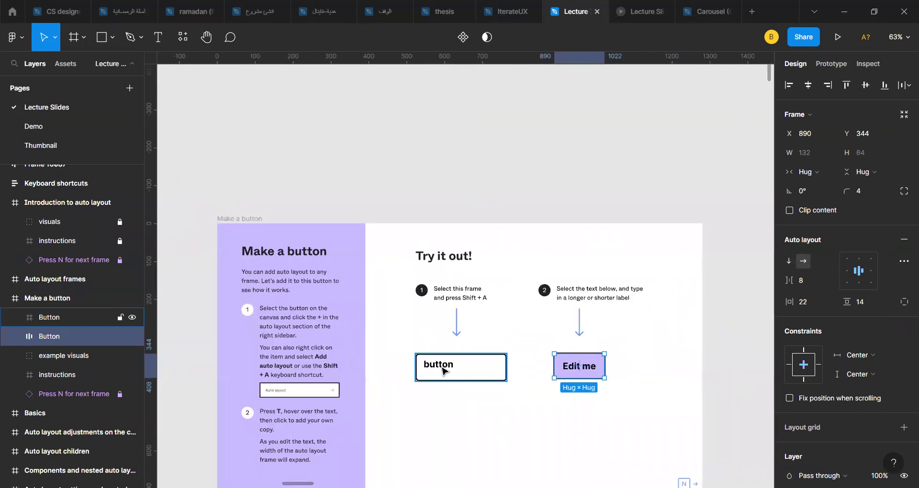
- Move the text inside the outlined button frame to the frame's centre, at X 80, Y 18
{"action": "left_click", "coordinate": [443, 368]}
{"action": "scroll", "coordinate": [442, 369], "scroll_direction": "up", "scroll_amount": 5}
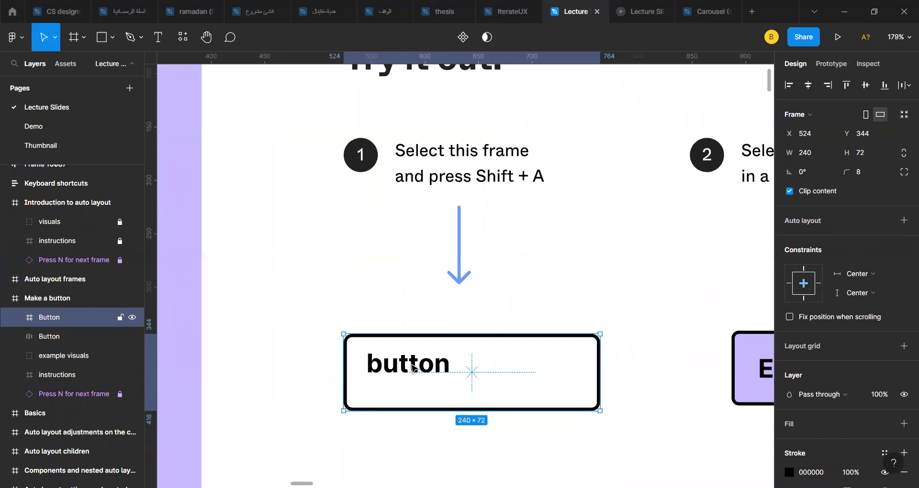
{"action": "left_click", "coordinate": [412, 367]}
{"action": "left_click_drag", "start_coordinate": [413, 367], "coordinate": [475, 377]}
- Replace the outlined button's label with "Buy now"
{"action": "double_click", "coordinate": [485, 376]}
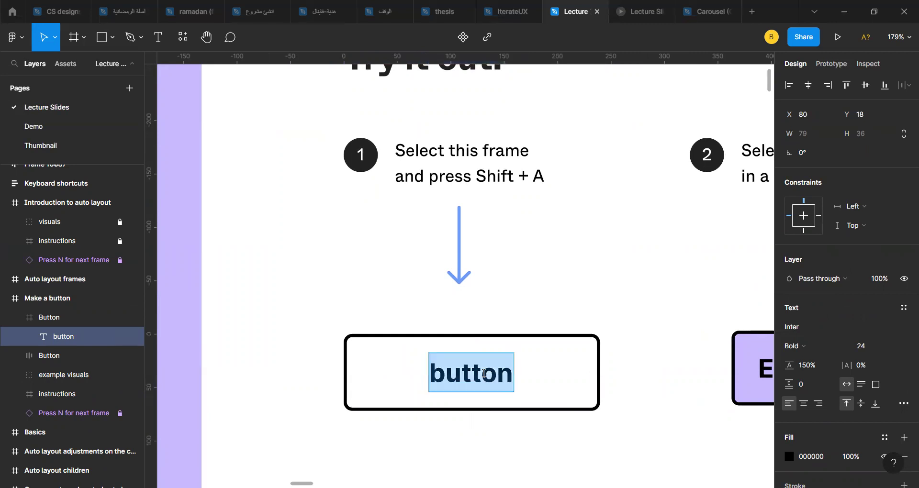
{"action": "type", "text": "Bu"}
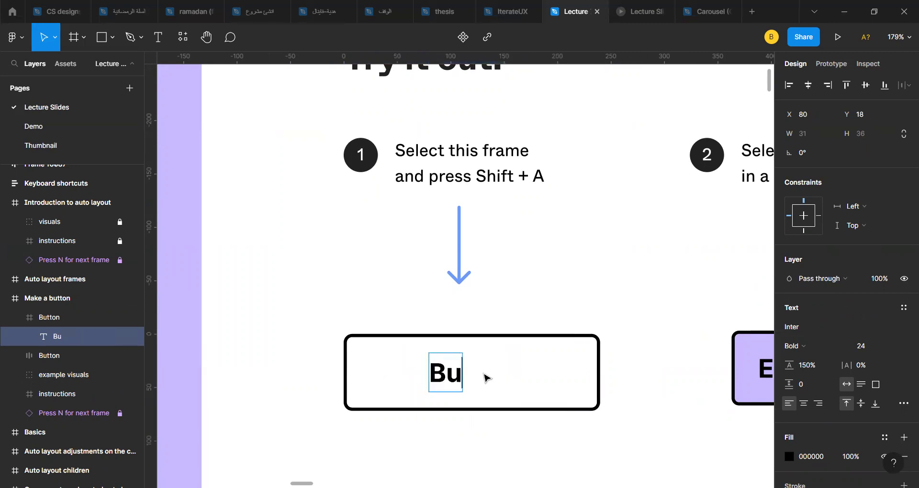
{"action": "type", "text": "y now"}
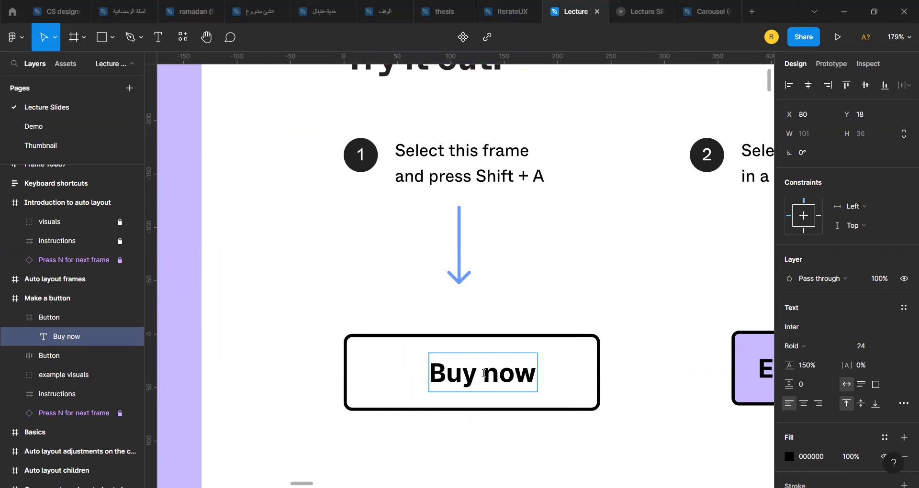
- Check the spacing around the "Buy now" text and recentre it in the outlined button, at X 69, Y 18
{"action": "key", "text": "Escape"}
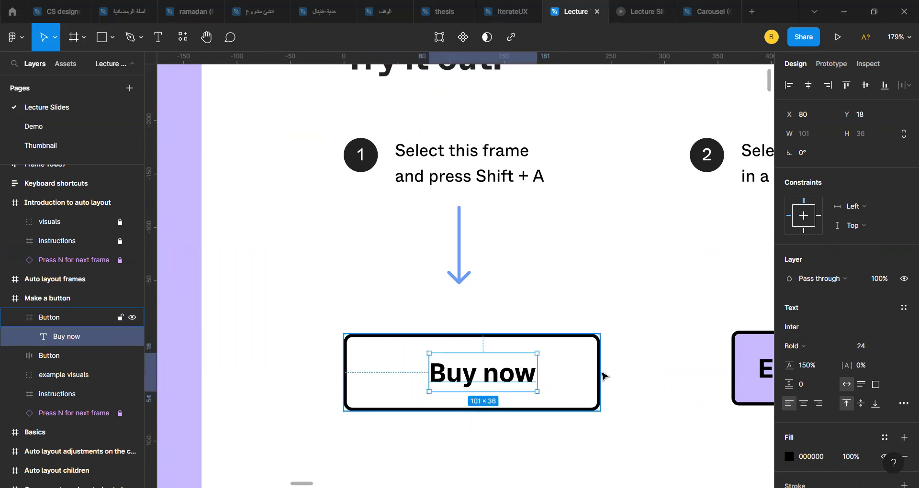
{"action": "key", "text": "alt"}
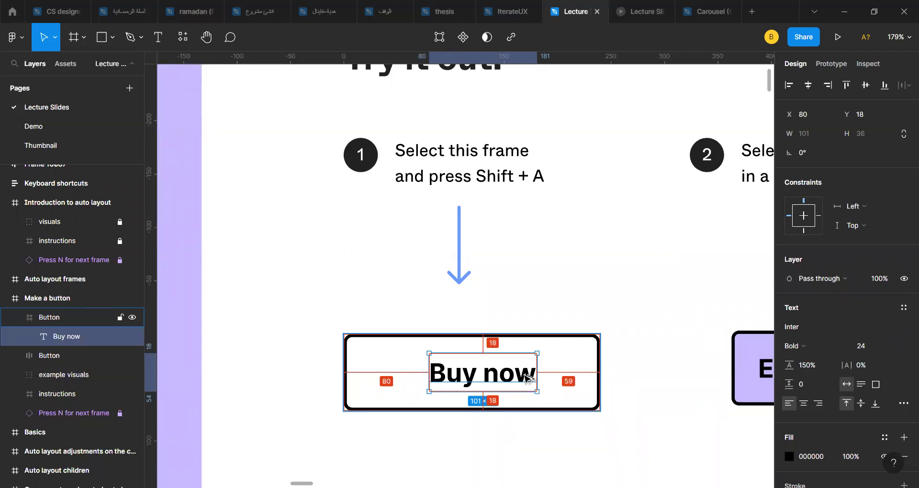
{"action": "mouse_move", "coordinate": [482, 374]}
{"action": "left_mouse_down"}
{"action": "mouse_move", "coordinate": [468, 374]}
{"action": "mouse_move", "coordinate": [475, 374]}
{"action": "left_mouse_up"}
{"action": "key", "text": "alt"}
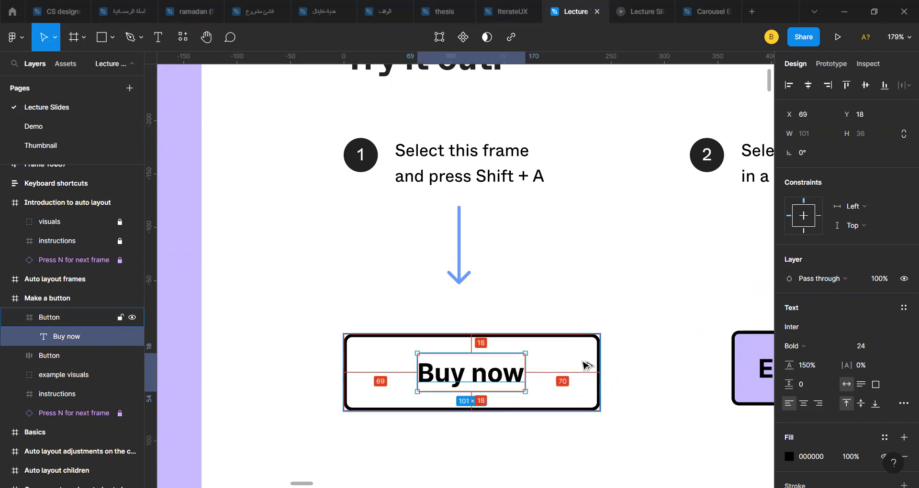
{"action": "left_click", "coordinate": [585, 366]}
{"action": "left_click", "coordinate": [459, 371]}
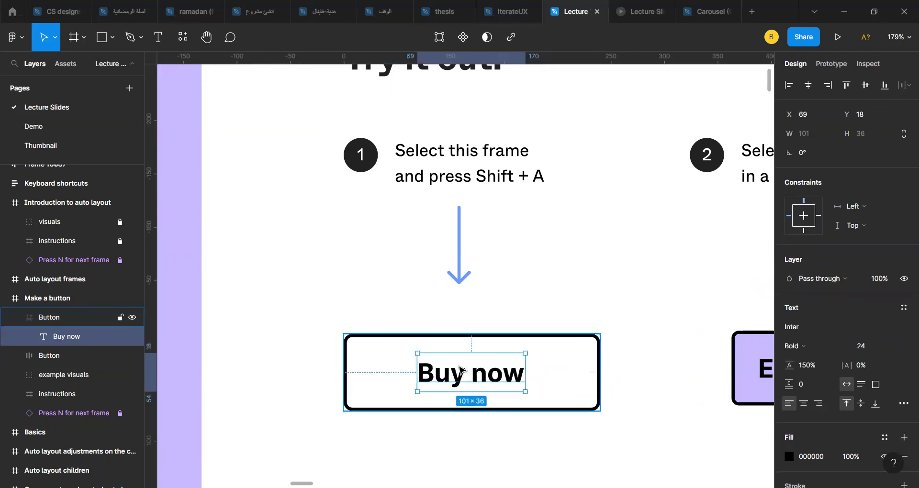
- Replace the outlined button's label with "Register" and recentre the text inside the frame, at X 70, Y 18
{"action": "double_click", "coordinate": [508, 368]}
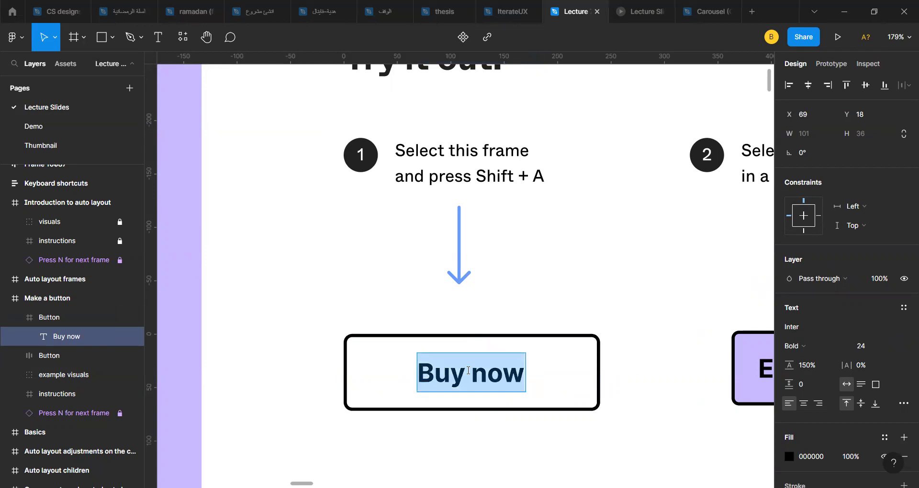
{"action": "type", "text": "Register"}
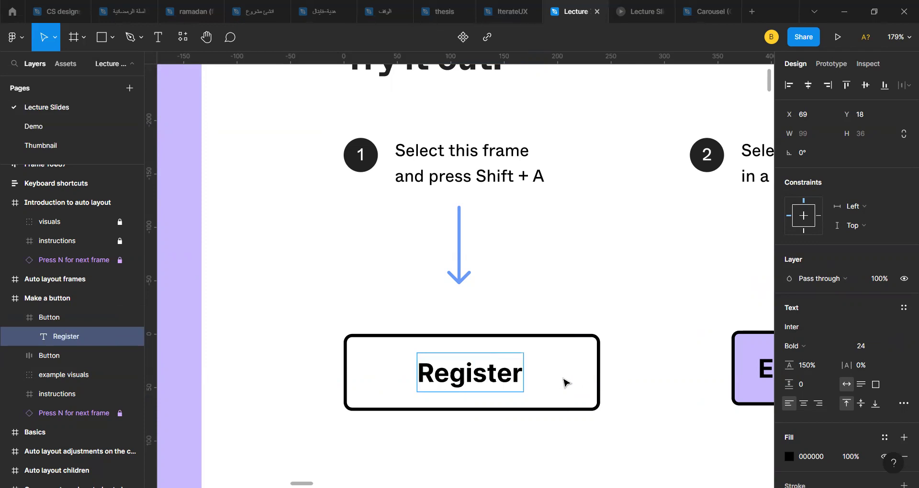
{"action": "key", "text": "Escape"}
{"action": "key", "text": "alt"}
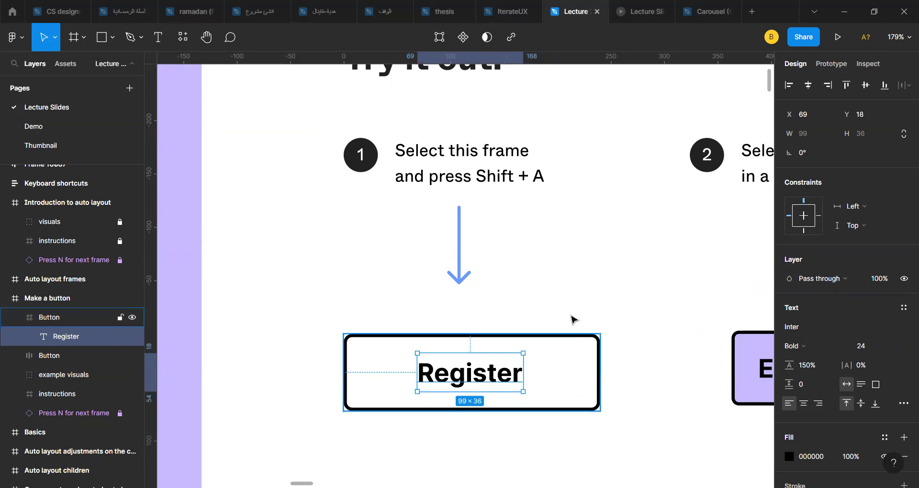
{"action": "left_click_drag", "start_coordinate": [485, 373], "coordinate": [472, 371]}
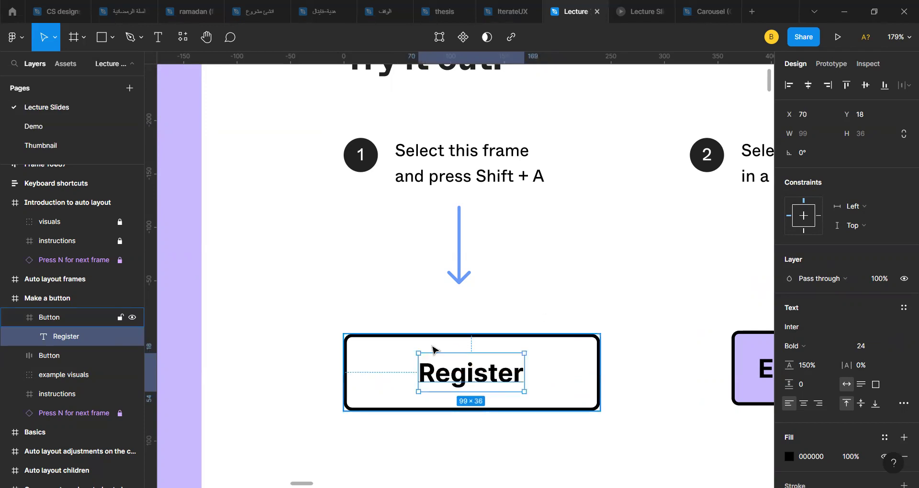
- Compare the settings of the outlined Register button frame with those of the purple Edit me auto layout button
{"action": "scroll", "coordinate": [433, 349], "scroll_direction": "right", "scroll_amount": 2}
{"action": "scroll", "coordinate": [402, 387], "scroll_direction": "right", "scroll_amount": 1}
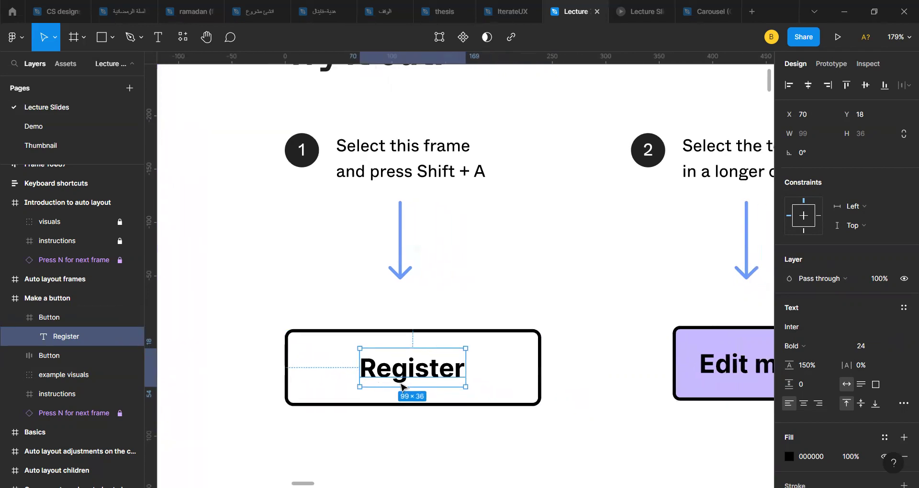
{"action": "left_click", "coordinate": [515, 389]}
{"action": "scroll", "coordinate": [258, 404], "scroll_direction": "right", "scroll_amount": 5}
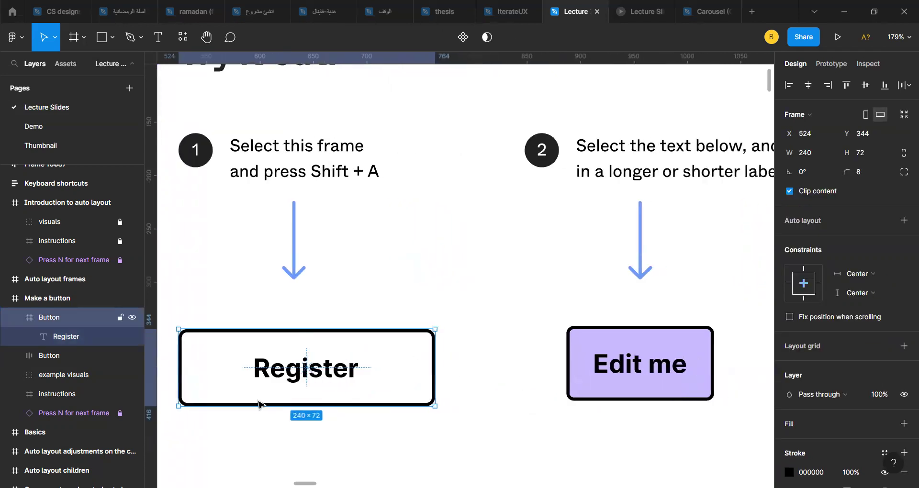
{"action": "scroll", "coordinate": [306, 371], "scroll_direction": "down", "scroll_amount": 3}
{"action": "left_click", "coordinate": [544, 355]}
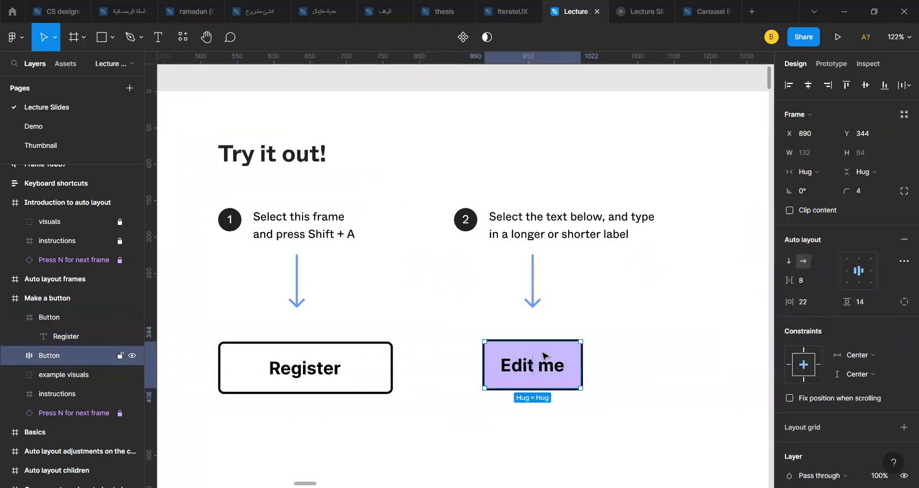
{"action": "scroll", "coordinate": [545, 355], "scroll_direction": "up", "scroll_amount": 3}
{"action": "scroll", "coordinate": [543, 355], "scroll_direction": "right", "scroll_amount": 6}
{"action": "scroll", "coordinate": [477, 355], "scroll_direction": "left", "scroll_amount": 15}
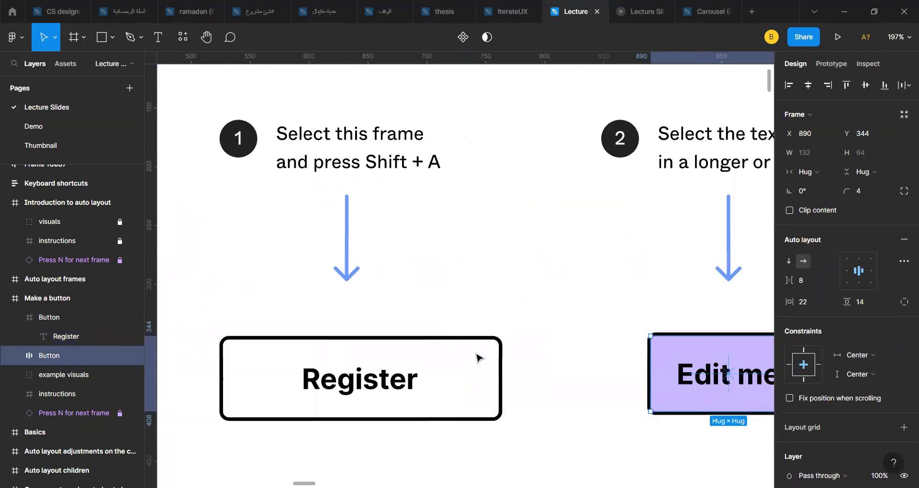
- Place a copy of the Register text below the outlined button, outside its frame, at X 595, Y 454
{"action": "double_click", "coordinate": [397, 383]}
{"action": "scroll", "coordinate": [378, 284], "scroll_direction": "down", "scroll_amount": 4}
{"action": "left_click_drag", "start_coordinate": [378, 282], "coordinate": [377, 388]}
{"action": "scroll", "coordinate": [377, 388], "scroll_direction": "up", "scroll_amount": 3}
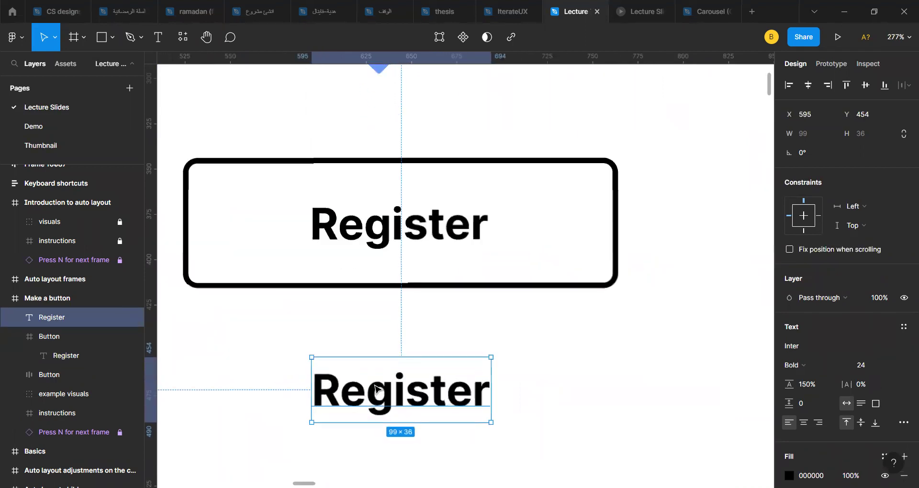
- Wrap the copied Register text below the outlined button in an auto layout frame
{"action": "double_click", "coordinate": [386, 400]}
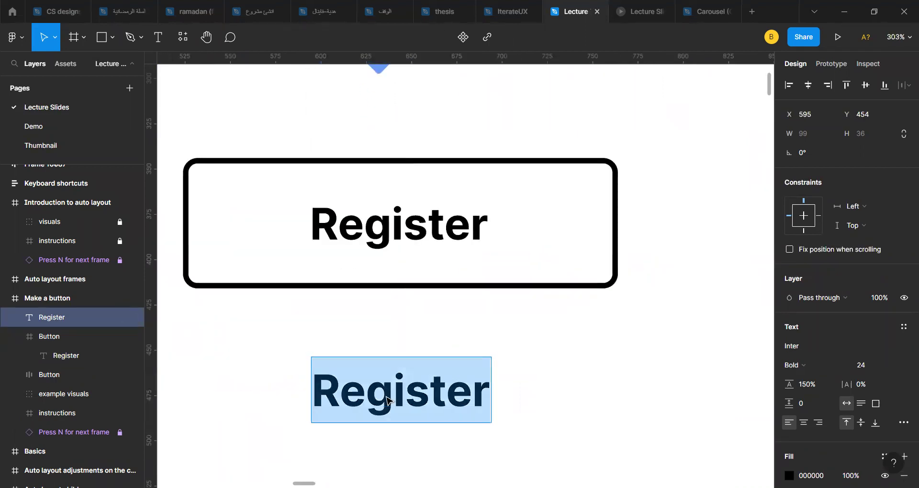
{"action": "left_click", "coordinate": [330, 376]}
{"action": "key", "text": "Escape"}
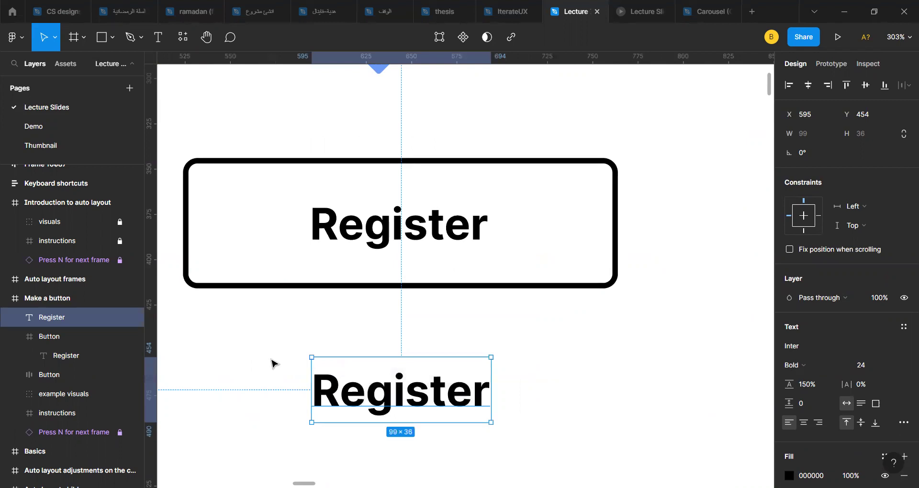
{"action": "key", "text": "shift+a"}
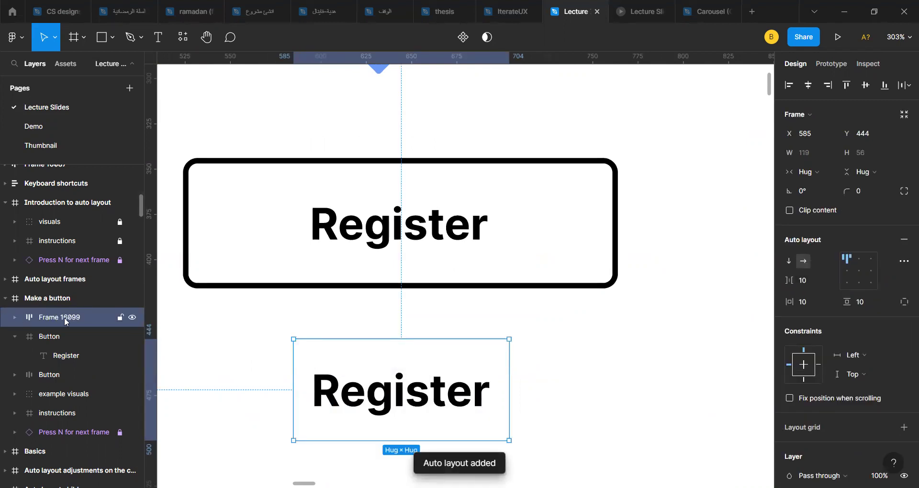
- Delete the new auto layout frame around the Register copy and undo the deletion
{"action": "key", "text": "Delete"}
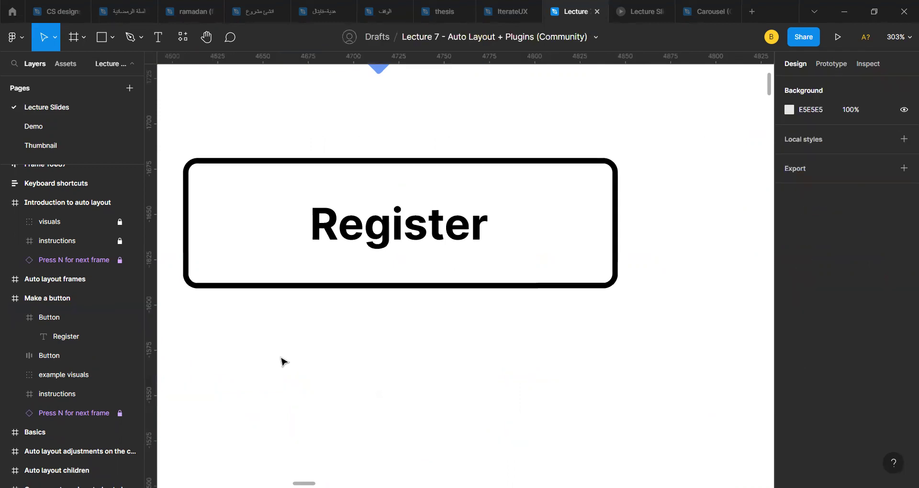
{"action": "key", "text": "ctrl+z"}
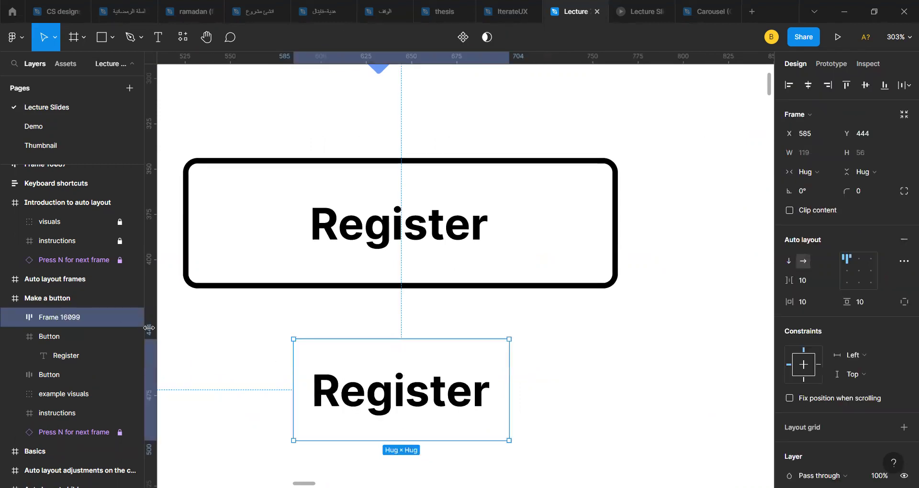
{"action": "mouse_move", "coordinate": [61, 321]}
{"action": "left_mouse_down"}
{"action": "mouse_move", "coordinate": [10, 289]}
{"action": "mouse_move", "coordinate": [58, 319]}
{"action": "left_mouse_up"}
- Widen the auto layout frame on both sides to 240 so its edges line up with the outlined button above
{"action": "scroll", "coordinate": [370, 374], "scroll_direction": "down", "scroll_amount": 1}
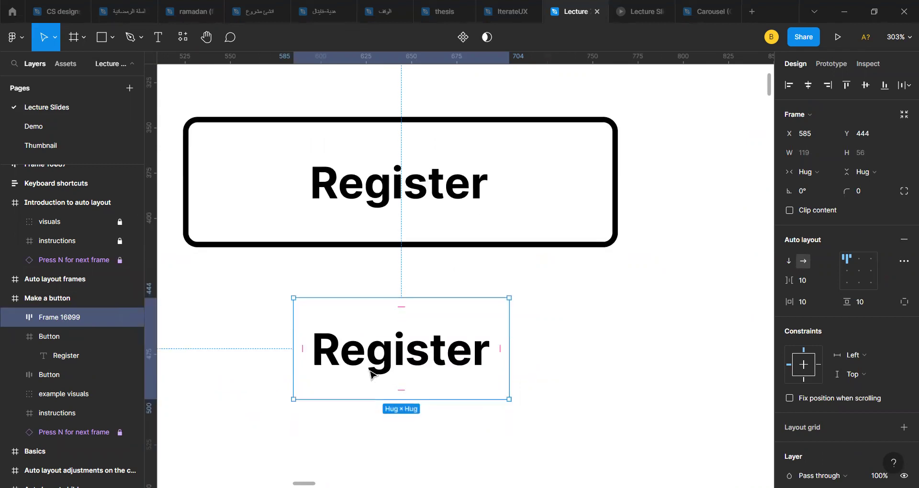
{"action": "scroll", "coordinate": [859, 355], "scroll_direction": "down", "scroll_amount": 3}
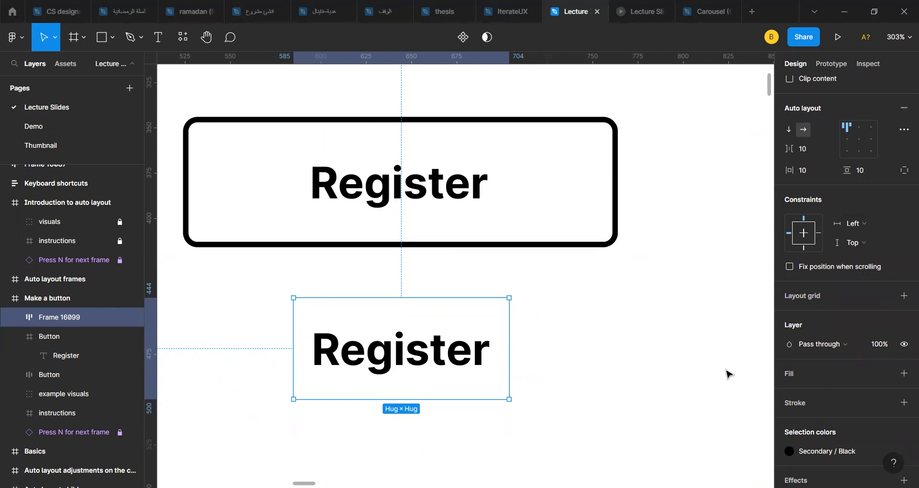
{"action": "left_click_drag", "start_coordinate": [510, 317], "coordinate": [617, 313]}
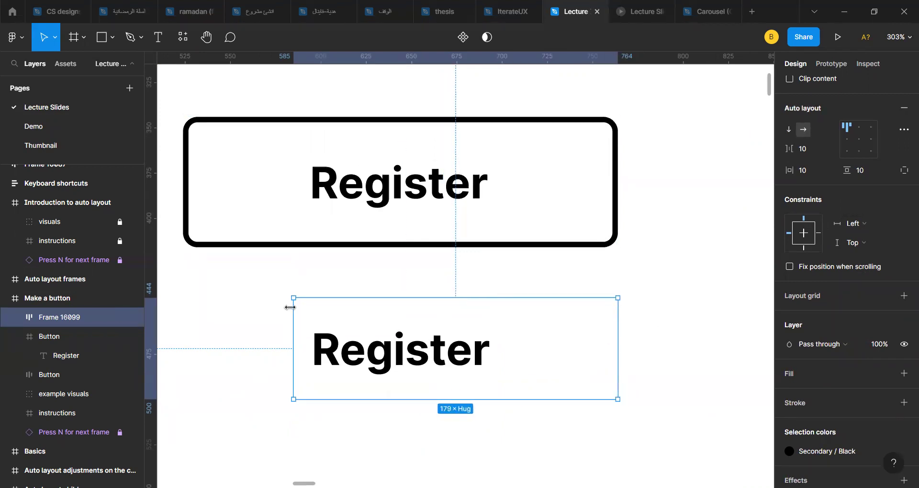
{"action": "left_click_drag", "start_coordinate": [292, 309], "coordinate": [185, 288]}
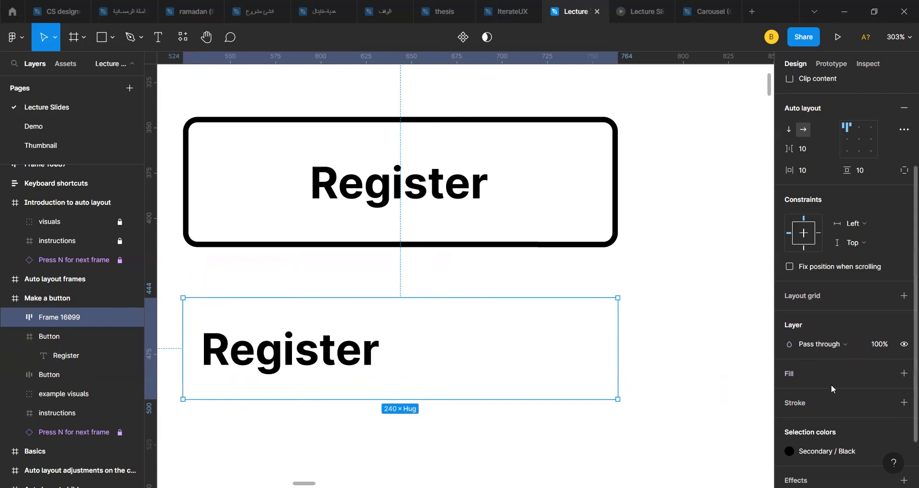
- Add a black (000000) inside stroke with a weight of 3 to the auto layout frame
{"action": "scroll", "coordinate": [830, 385], "scroll_direction": "down", "scroll_amount": 3}
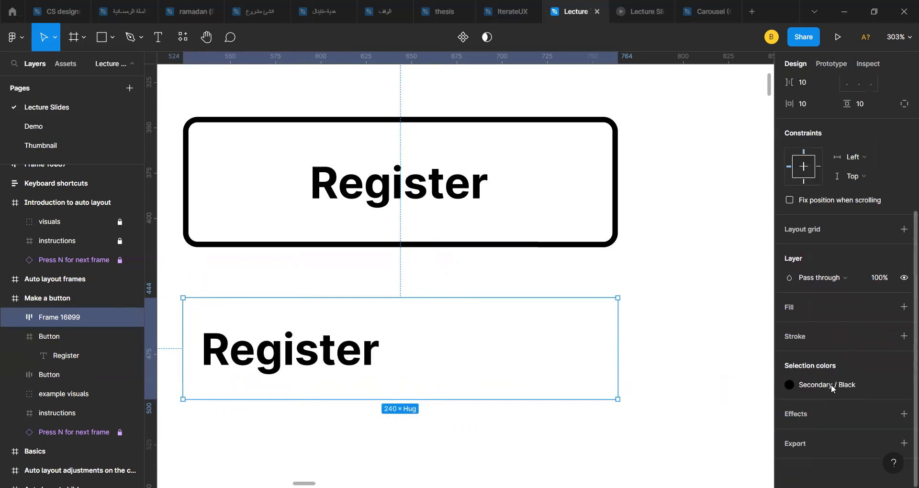
{"action": "left_click", "coordinate": [903, 337]}
{"action": "left_click", "coordinate": [858, 375]}
{"action": "type", "text": "4"}
{"action": "key", "text": "Return"}
{"action": "left_click", "coordinate": [858, 375]}
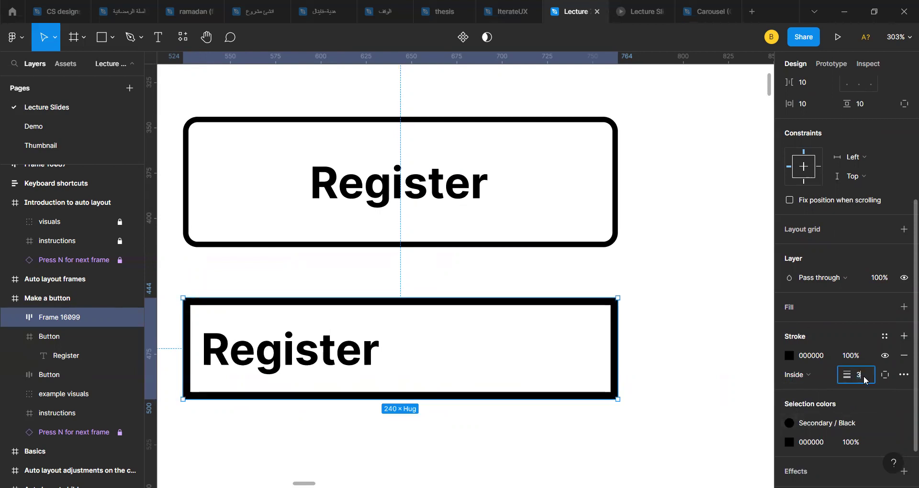
{"action": "type", "text": "3"}
- Set the auto layout frame's corner radius to 8
{"action": "scroll", "coordinate": [870, 127], "scroll_direction": "up", "scroll_amount": 5}
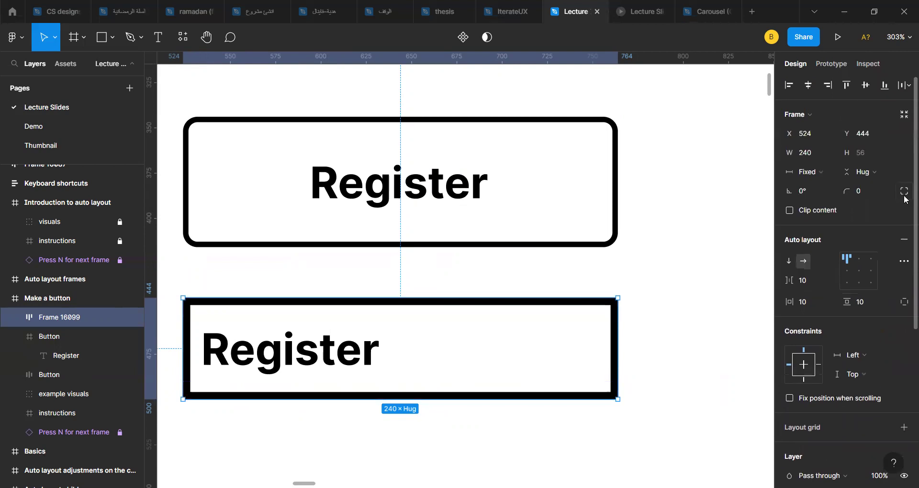
{"action": "left_click", "coordinate": [871, 192]}
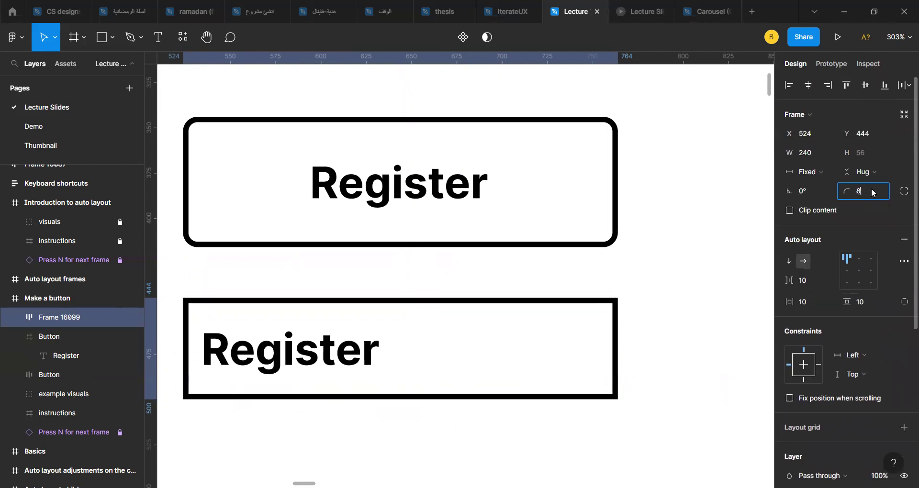
{"action": "type", "text": "8"}
{"action": "key", "text": "Return"}
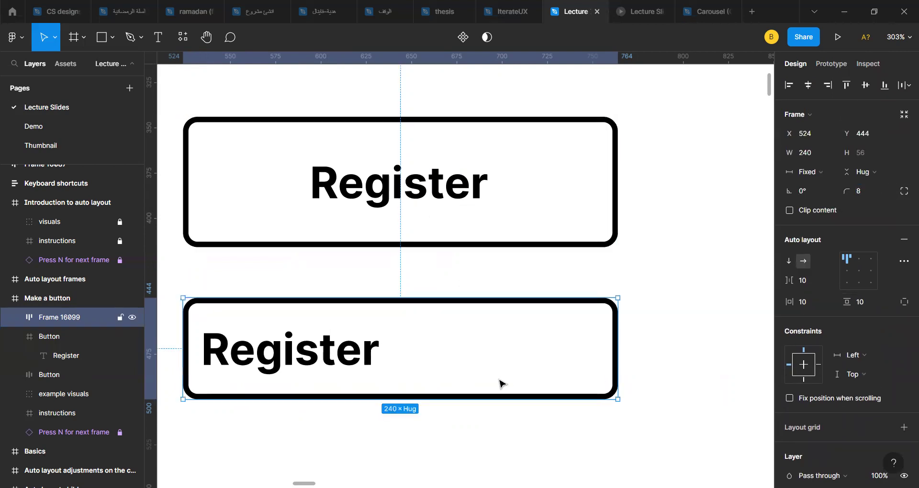
- Examine how the Register text sits in the auto layout button compared with the plain button above
{"action": "mouse_move", "coordinate": [414, 399]}
{"action": "left_mouse_down"}
{"action": "mouse_move", "coordinate": [414, 412]}
{"action": "mouse_move", "coordinate": [408, 405]}
{"action": "left_mouse_up"}
{"action": "double_click", "coordinate": [408, 404]}
{"action": "double_click", "coordinate": [263, 356]}
{"action": "left_click", "coordinate": [406, 183]}
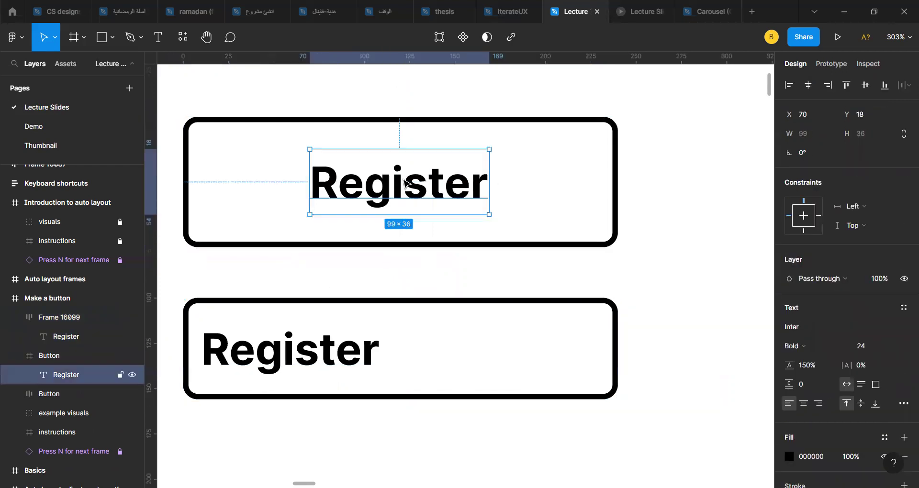
- Increase the auto layout button's height to 87 and align its contents to the centre
{"action": "left_click", "coordinate": [441, 341]}
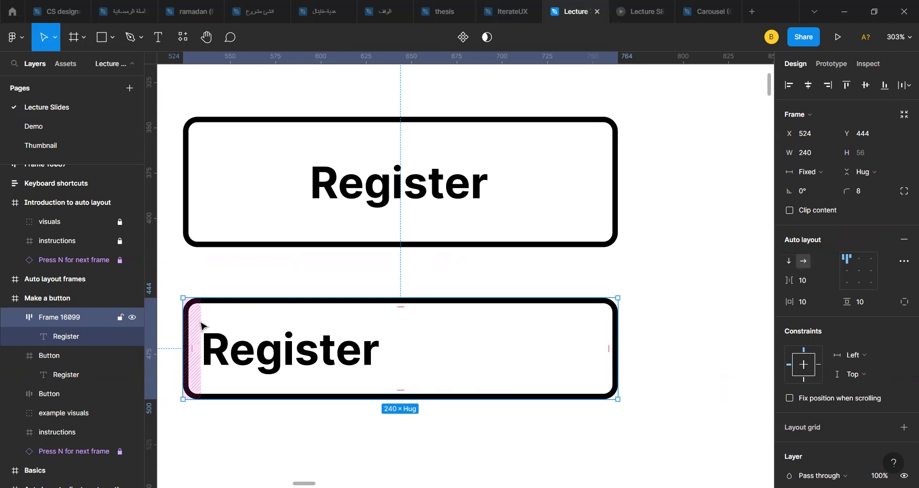
{"action": "left_click_drag", "start_coordinate": [389, 399], "coordinate": [387, 416]}
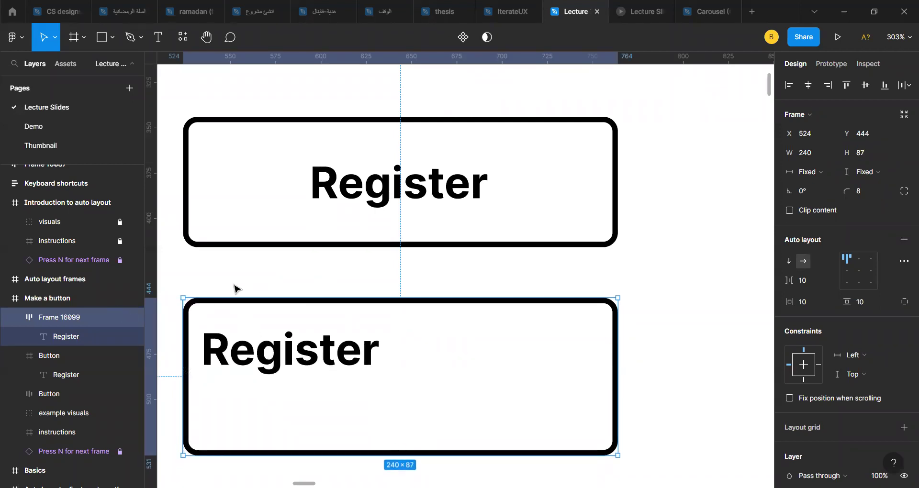
{"action": "left_click", "coordinate": [859, 275]}
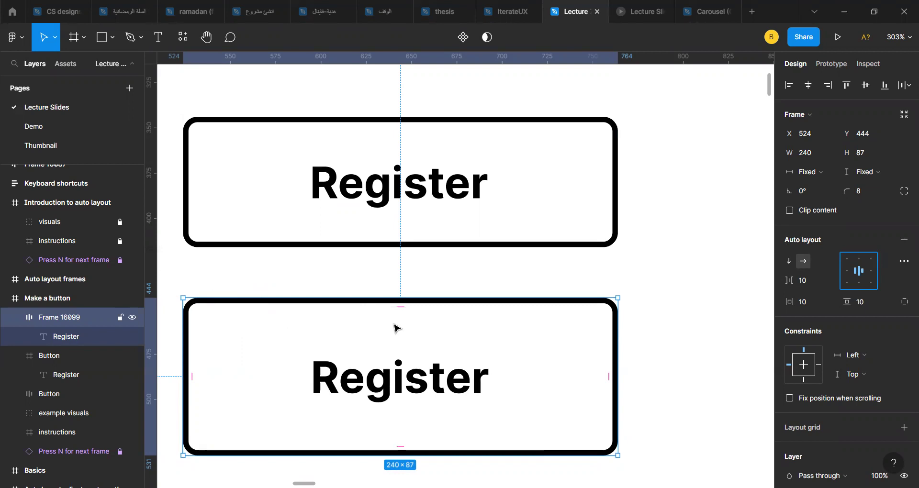
- Shrink the auto layout button to 196 × 52 and widen it back to 240
{"action": "scroll", "coordinate": [396, 327], "scroll_direction": "down", "scroll_amount": 2}
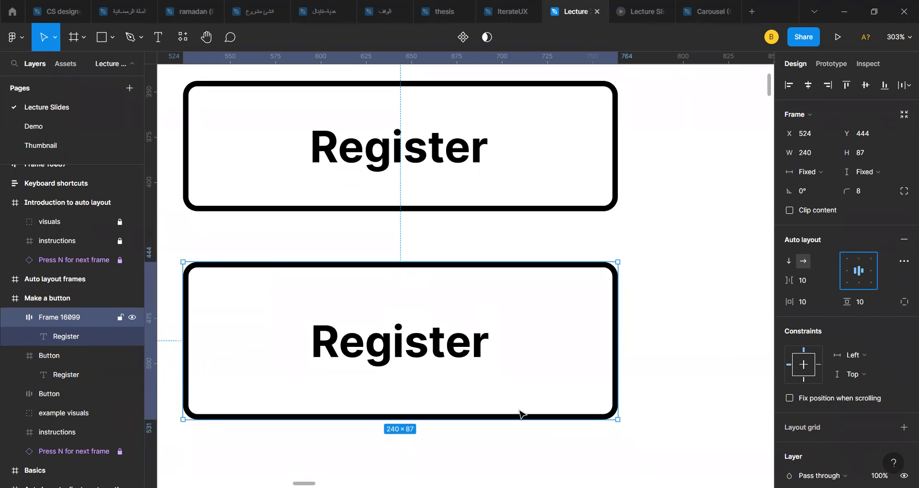
{"action": "left_click_drag", "start_coordinate": [618, 420], "coordinate": [419, 225]}
{"action": "scroll", "coordinate": [553, 260], "scroll_direction": "up", "scroll_amount": 3}
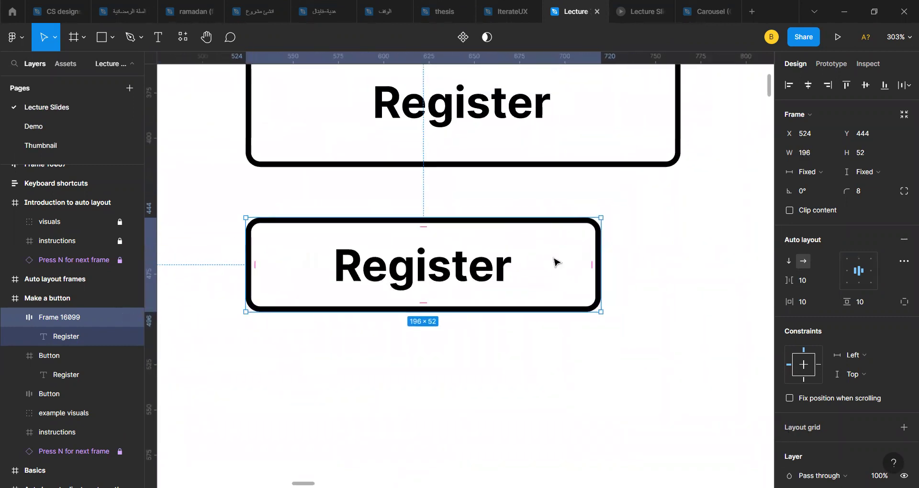
{"action": "left_click_drag", "start_coordinate": [602, 266], "coordinate": [678, 263]}
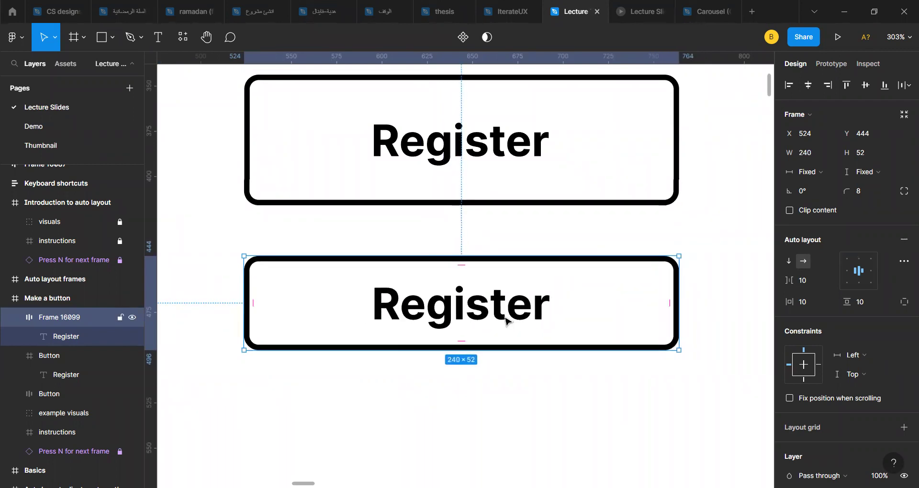
- Replace the label text in the lower auto layout button with "Buy now"
{"action": "double_click", "coordinate": [506, 319]}
{"action": "left_click", "coordinate": [506, 316]}
{"action": "scroll", "coordinate": [506, 314], "scroll_direction": "down", "scroll_amount": 3}
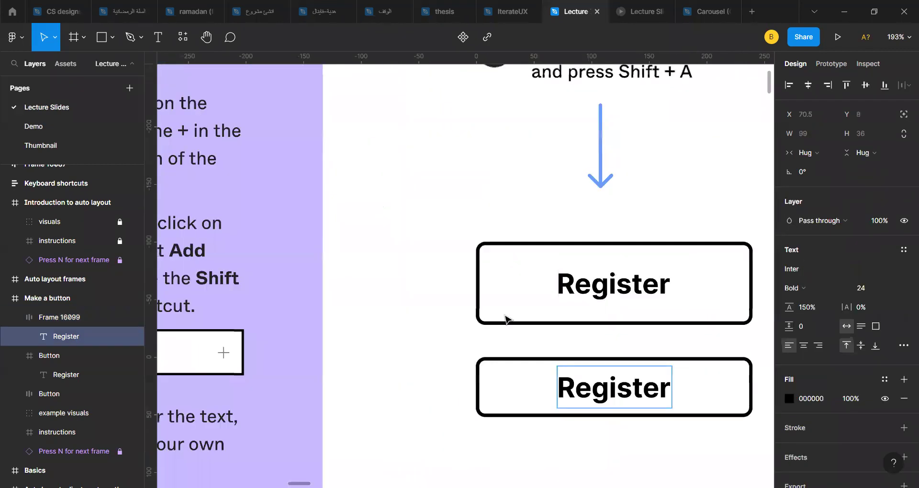
{"action": "scroll", "coordinate": [505, 316], "scroll_direction": "down", "scroll_amount": 3}
{"action": "scroll", "coordinate": [431, 323], "scroll_direction": "right", "scroll_amount": 4}
{"action": "key", "text": "Escape"}
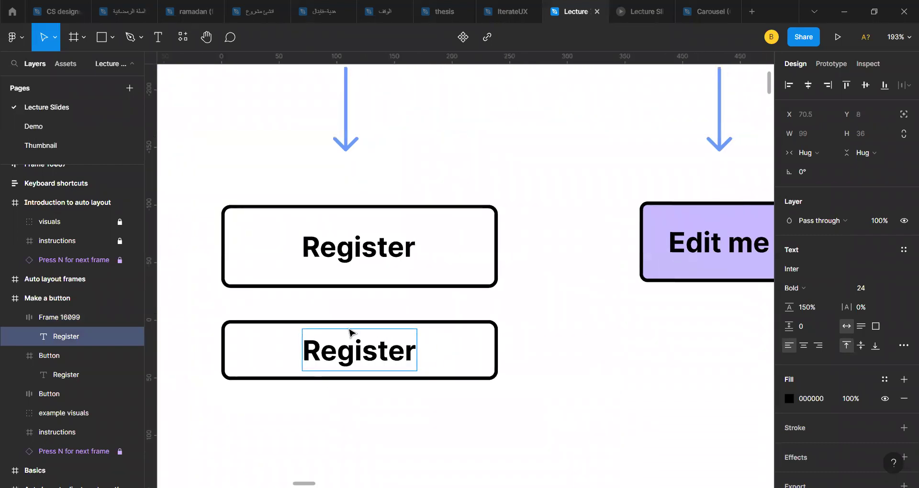
{"action": "double_click", "coordinate": [339, 339]}
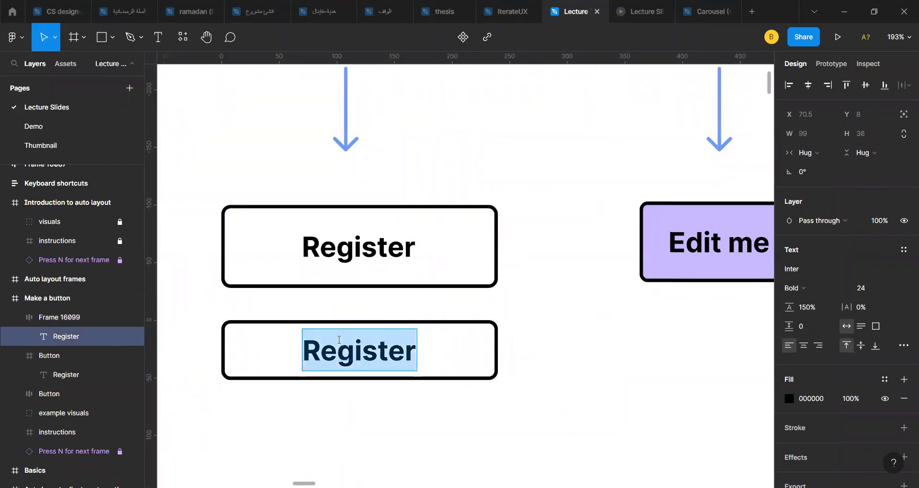
{"action": "type", "text": "Buy j"}
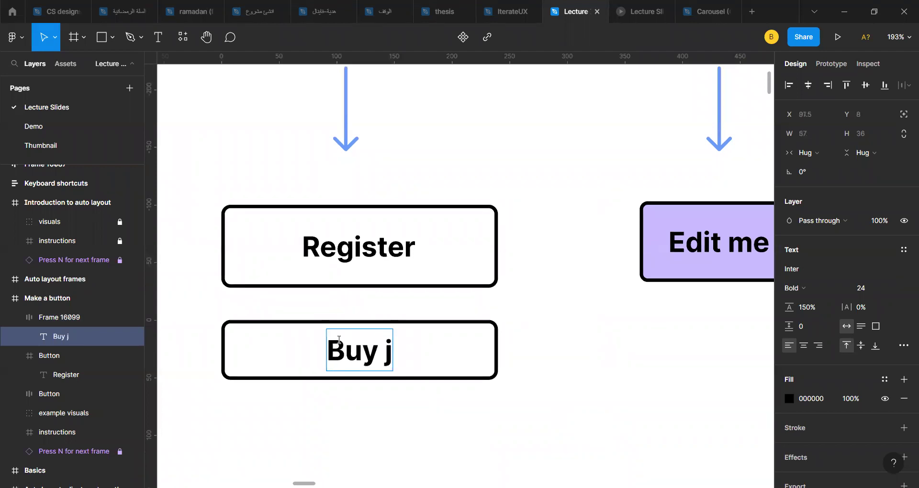
{"action": "key", "text": "BackSpace"}
{"action": "type", "text": "now"}
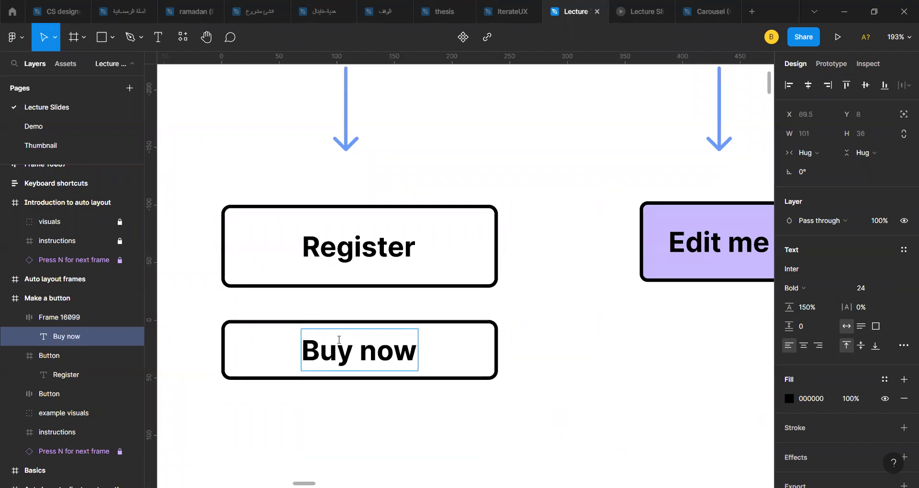
- Measure the distances from the Buy now label to the edges of its auto layout button
{"action": "scroll", "coordinate": [519, 367], "scroll_direction": "up", "scroll_amount": 3}
{"action": "scroll", "coordinate": [522, 369], "scroll_direction": "down", "scroll_amount": 3}
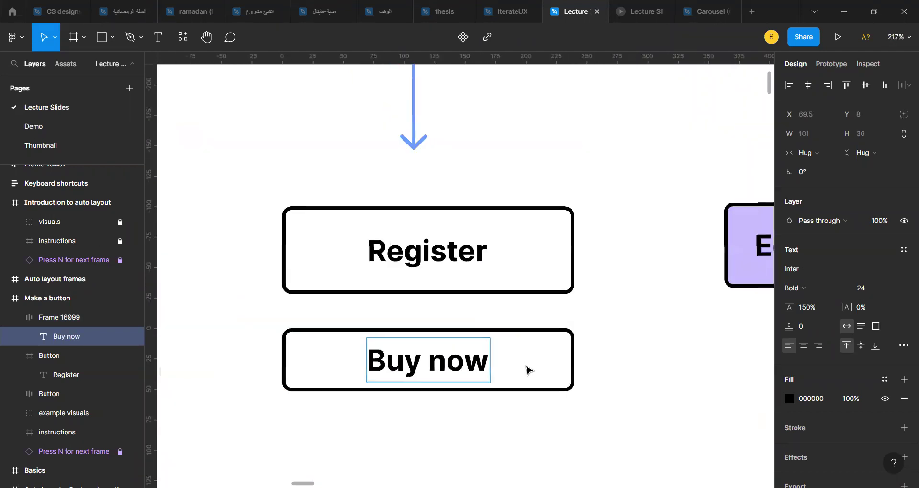
{"action": "key", "text": "Escape"}
{"action": "key", "text": "alt"}
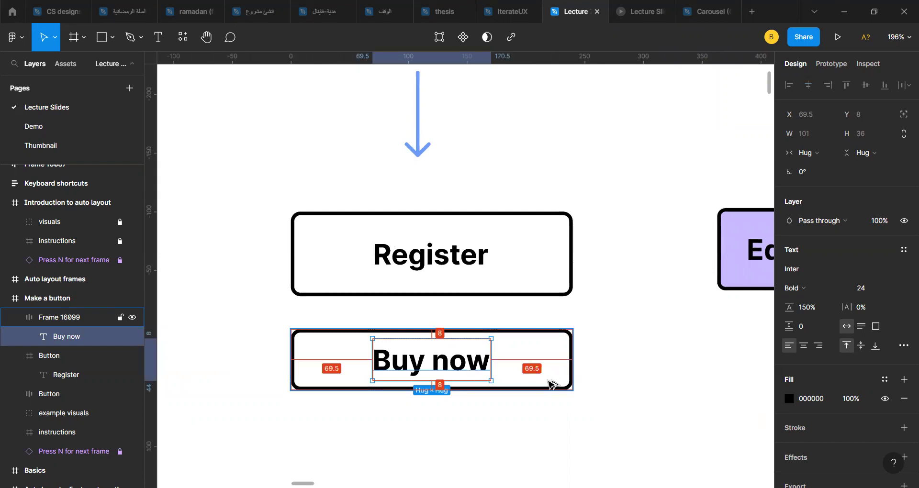
{"action": "key", "text": "alt"}
- Shorten the auto layout button's label to "now" and measure its distances to the button edges
{"action": "double_click", "coordinate": [435, 366]}
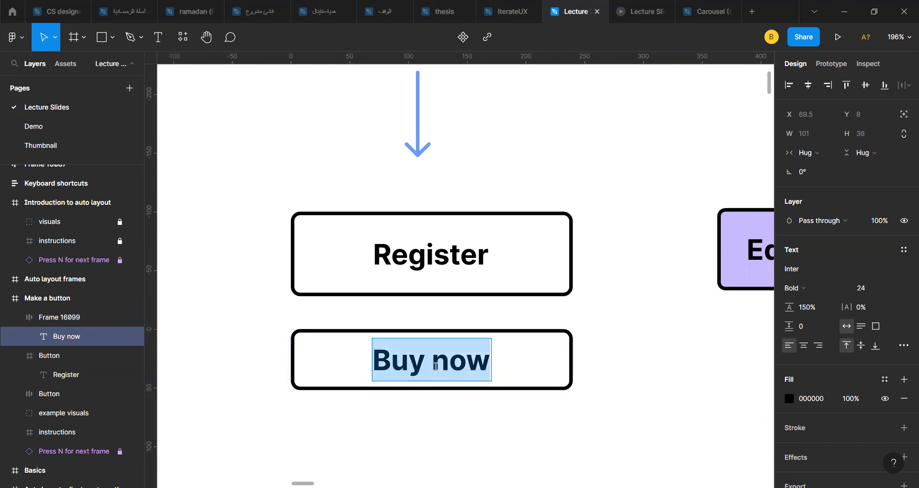
{"action": "type", "text": "now"}
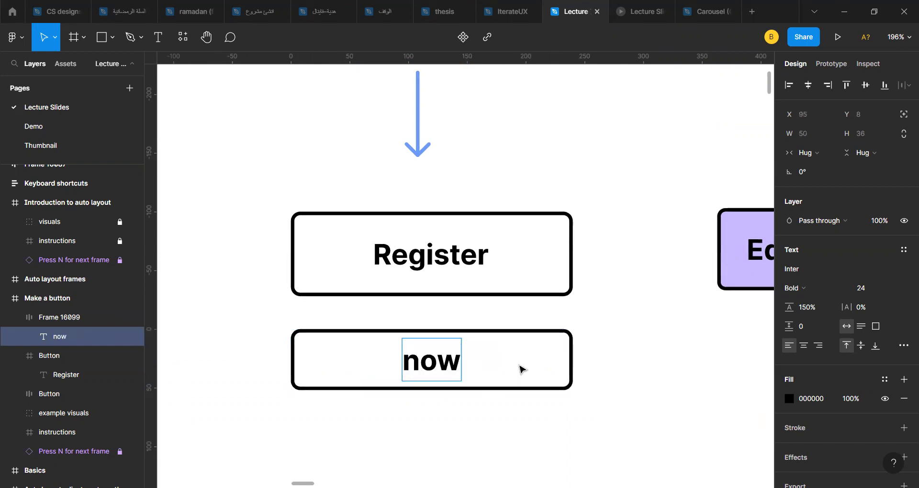
{"action": "key", "text": "Escape"}
{"action": "key", "text": "alt"}
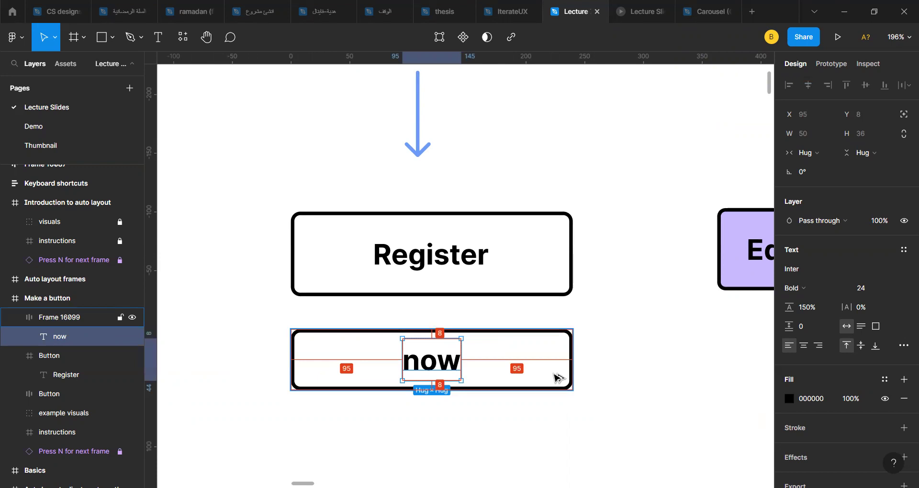
- Replace the auto layout button's label with the single letter "k" and measure its side spacing
{"action": "double_click", "coordinate": [426, 356]}
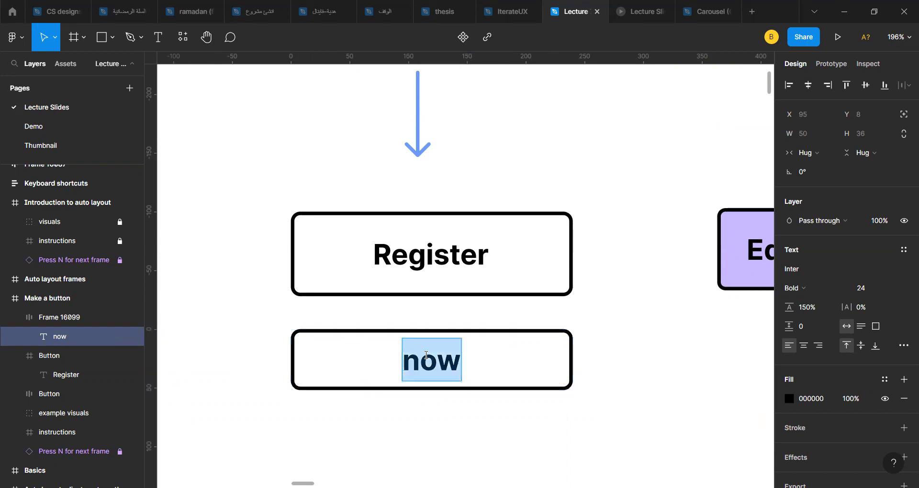
{"action": "type", "text": "k"}
{"action": "key", "text": "Escape"}
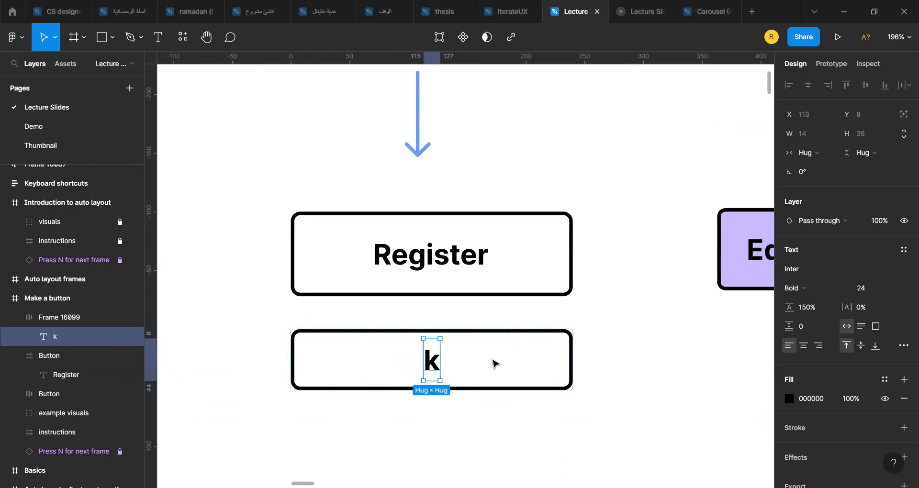
{"action": "key", "text": "alt"}
- Undo the last two label changes in the auto layout button and deselect it
{"action": "key", "text": "ctrl+z"}
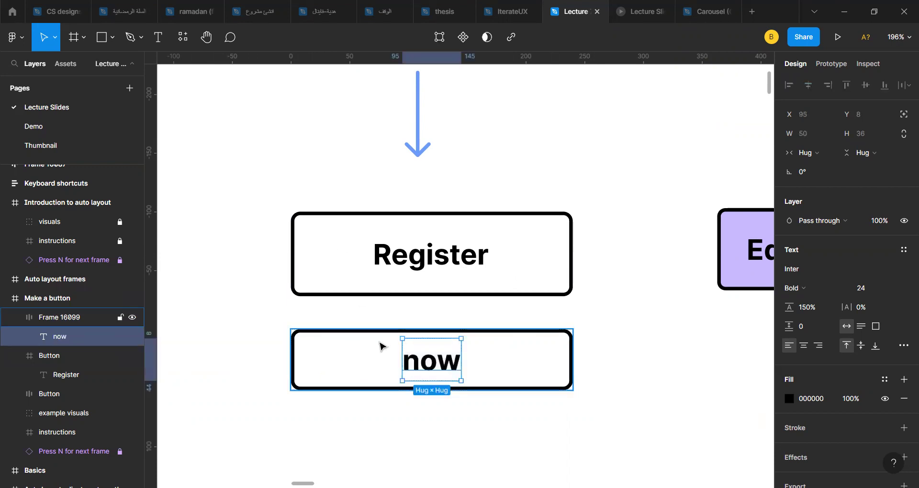
{"action": "key", "text": "ctrl+z"}
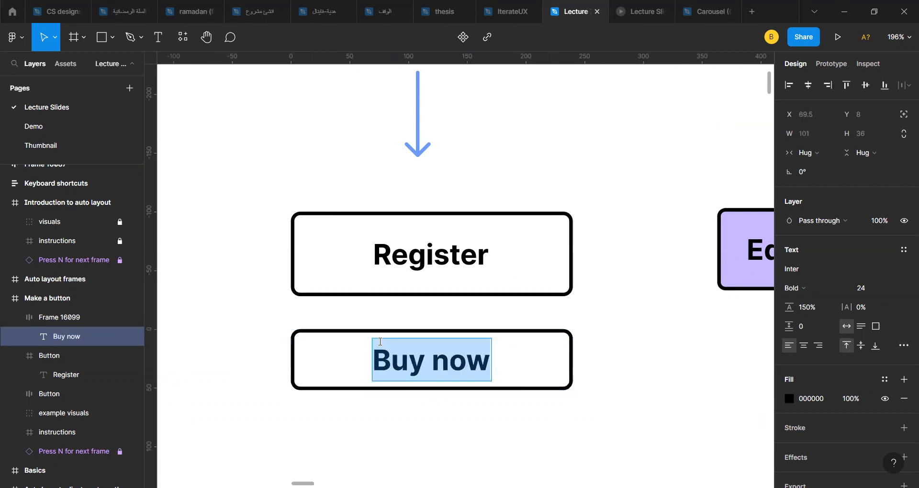
{"action": "key", "text": "Escape"}
{"action": "key", "text": "Escape"}
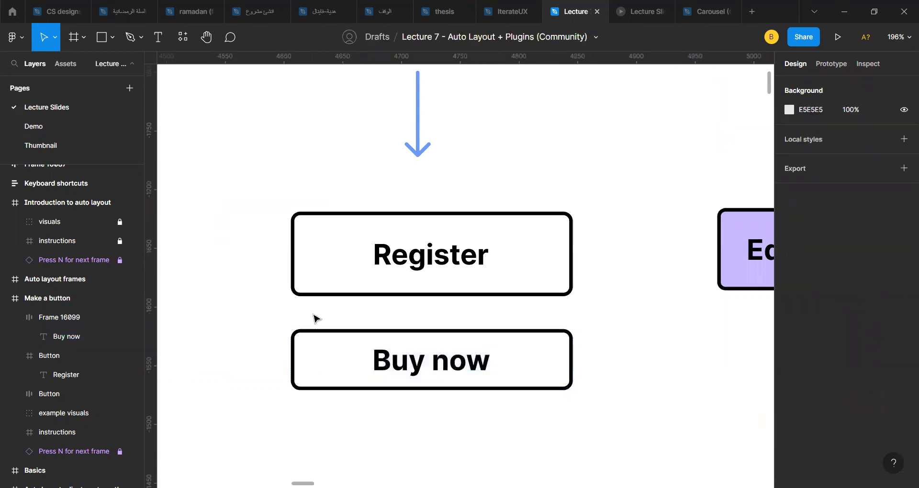
{"action": "scroll", "coordinate": [314, 319], "scroll_direction": "right", "scroll_amount": 2}
{"action": "scroll", "coordinate": [424, 333], "scroll_direction": "down", "scroll_amount": 5}
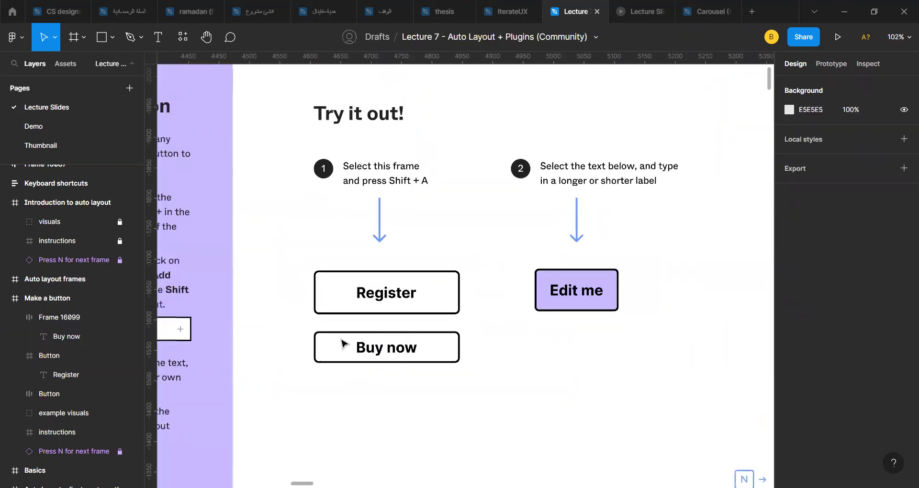
{"action": "left_click", "coordinate": [423, 346]}
{"action": "scroll", "coordinate": [422, 346], "scroll_direction": "up", "scroll_amount": 4}
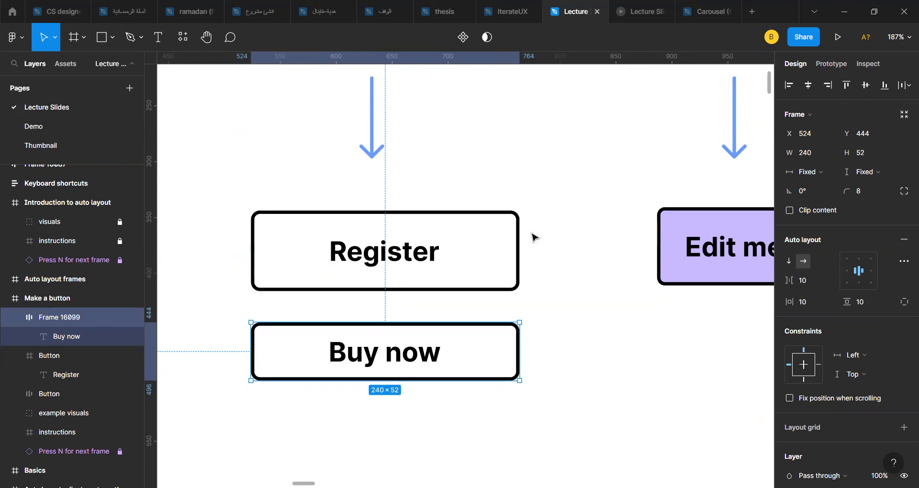
- Increase the spacing between the icons in the vertical icon frame beside the Introduction to auto layout slide to 32
{"action": "scroll", "coordinate": [533, 237], "scroll_direction": "down", "scroll_amount": 5}
{"action": "scroll", "coordinate": [533, 237], "scroll_direction": "down", "scroll_amount": 5}
{"action": "scroll", "coordinate": [267, 250], "scroll_direction": "left", "scroll_amount": 10}
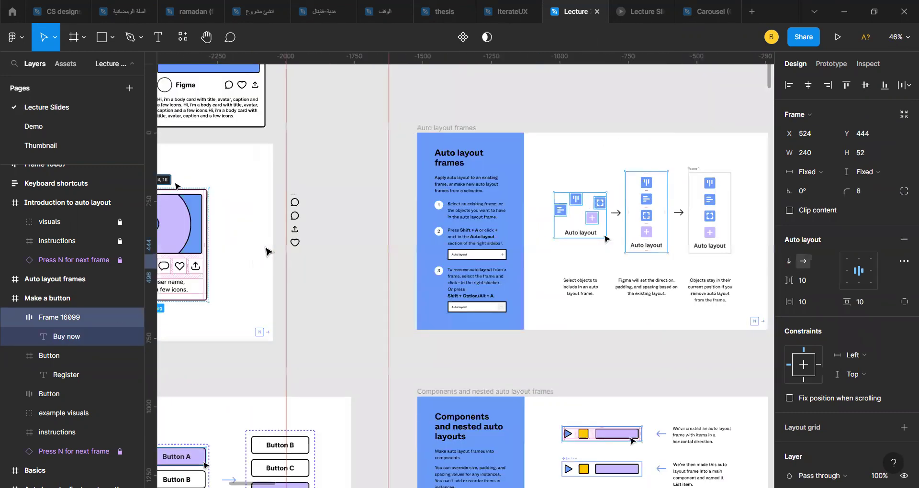
{"action": "scroll", "coordinate": [356, 144], "scroll_direction": "up", "scroll_amount": 5}
{"action": "left_click", "coordinate": [343, 144]}
{"action": "scroll", "coordinate": [342, 144], "scroll_direction": "up", "scroll_amount": 5}
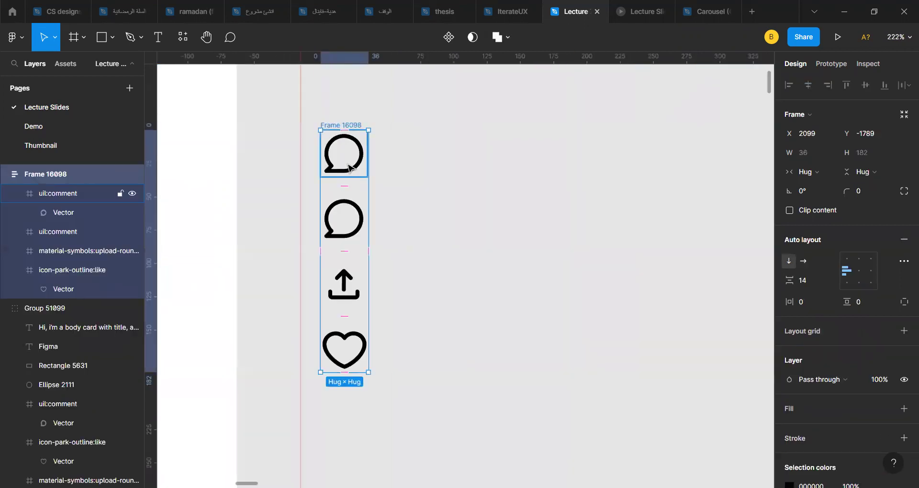
{"action": "mouse_move", "coordinate": [345, 184]}
{"action": "left_mouse_down"}
{"action": "mouse_move", "coordinate": [334, 277]}
{"action": "mouse_move", "coordinate": [343, 192]}
{"action": "left_mouse_up"}
{"action": "scroll", "coordinate": [344, 196], "scroll_direction": "down", "scroll_amount": 10}
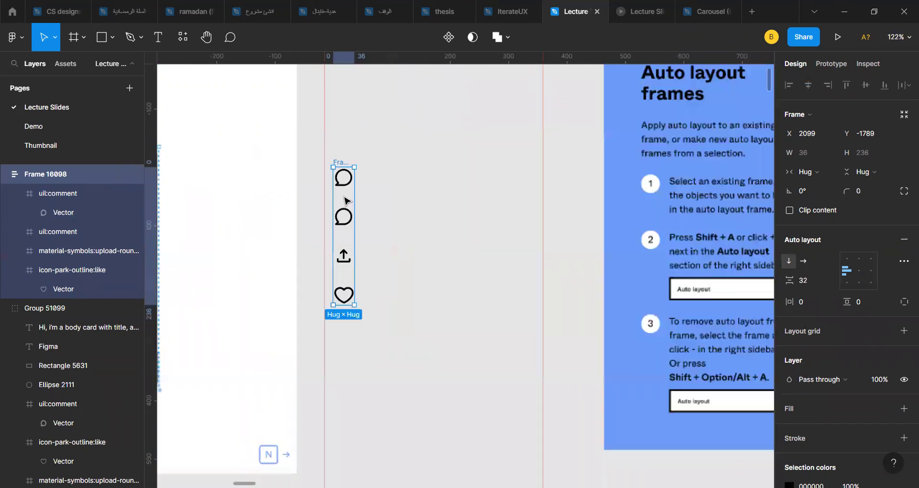
- Switch the icon frame's auto layout direction to horizontal
{"action": "scroll", "coordinate": [344, 200], "scroll_direction": "left", "scroll_amount": 5}
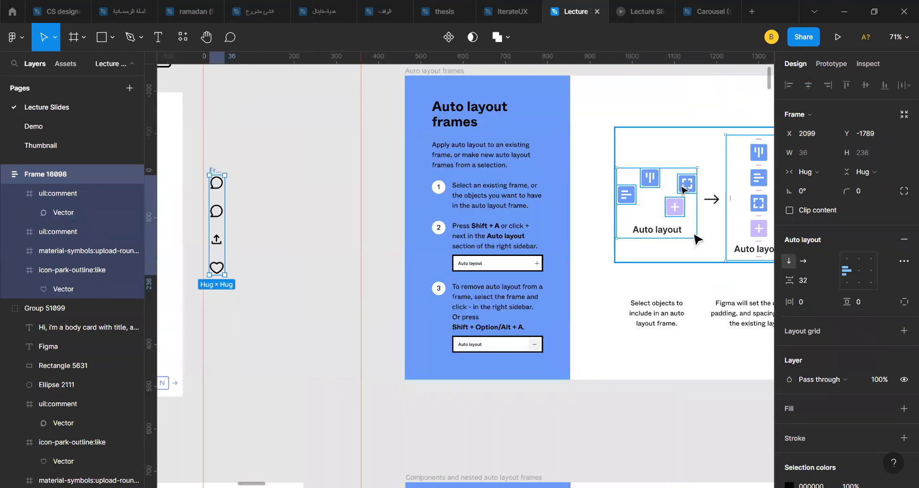
{"action": "scroll", "coordinate": [556, 238], "scroll_direction": "right", "scroll_amount": 4}
{"action": "scroll", "coordinate": [504, 237], "scroll_direction": "left", "scroll_amount": 8}
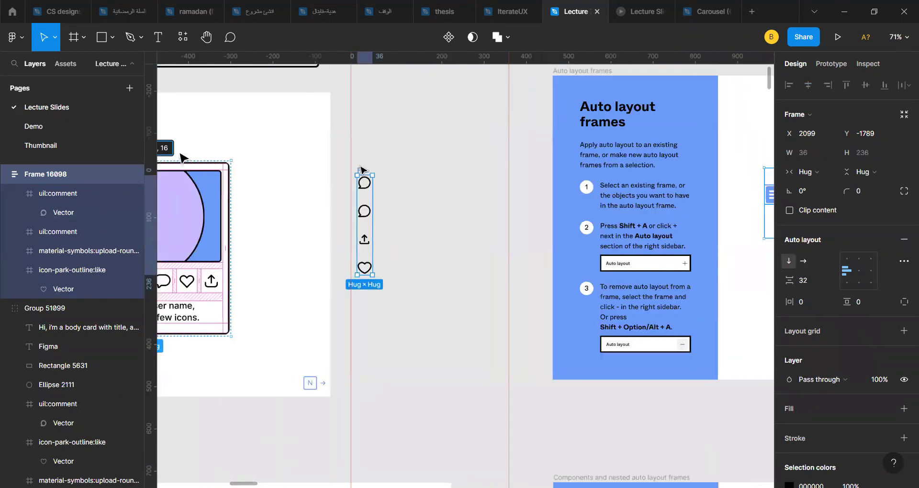
{"action": "left_click", "coordinate": [804, 262]}
- Look through the lecture slides and examine the spacing and padding examples on the Adjustments on the canvas slide
{"action": "scroll", "coordinate": [499, 215], "scroll_direction": "right", "scroll_amount": 16}
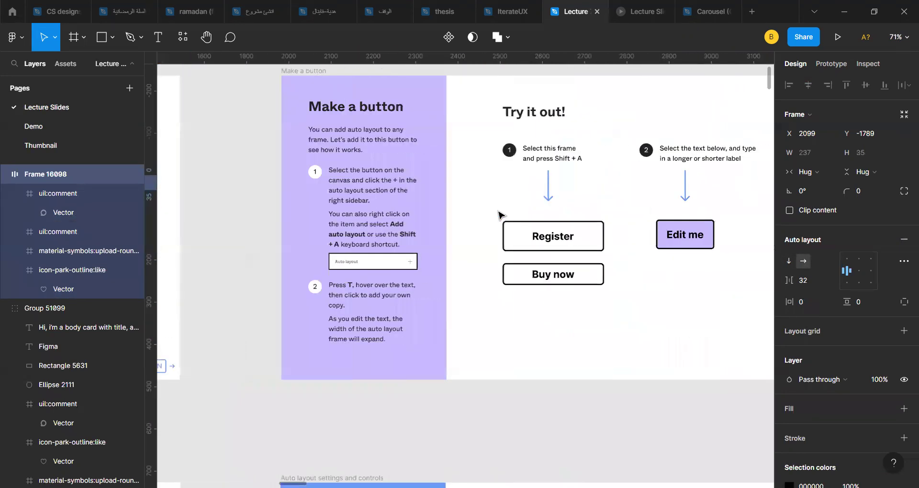
{"action": "scroll", "coordinate": [499, 216], "scroll_direction": "right", "scroll_amount": 10}
{"action": "scroll", "coordinate": [253, 207], "scroll_direction": "down", "scroll_amount": 3}
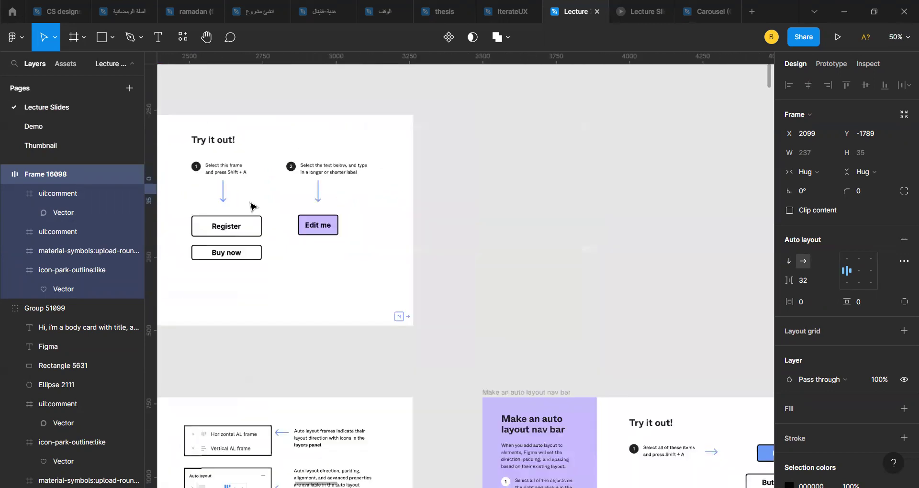
{"action": "scroll", "coordinate": [253, 207], "scroll_direction": "left", "scroll_amount": 15}
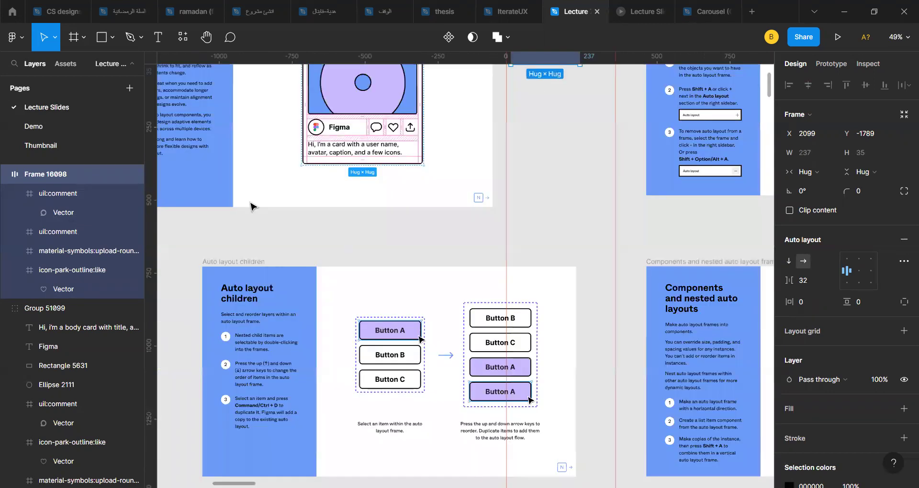
{"action": "scroll", "coordinate": [253, 207], "scroll_direction": "left", "scroll_amount": 20}
{"action": "scroll", "coordinate": [252, 206], "scroll_direction": "right", "scroll_amount": 10}
{"action": "scroll", "coordinate": [410, 242], "scroll_direction": "up", "scroll_amount": 5}
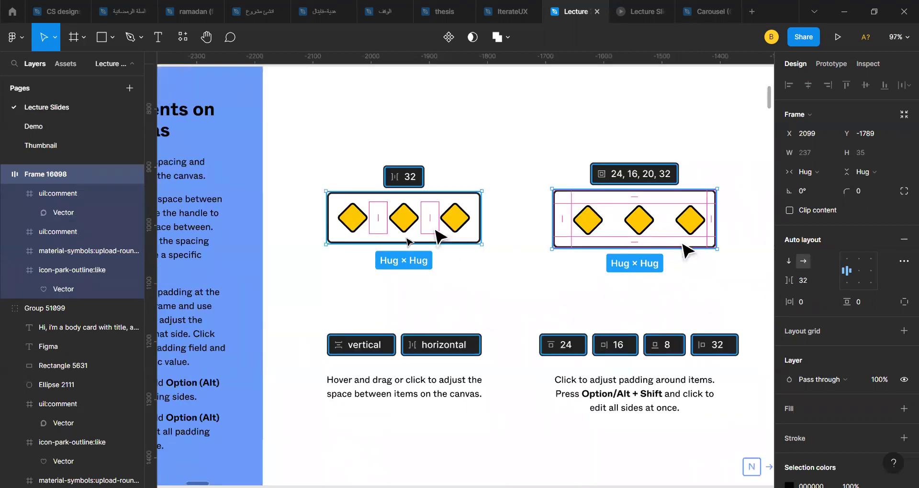
{"action": "scroll", "coordinate": [390, 238], "scroll_direction": "up", "scroll_amount": 2}
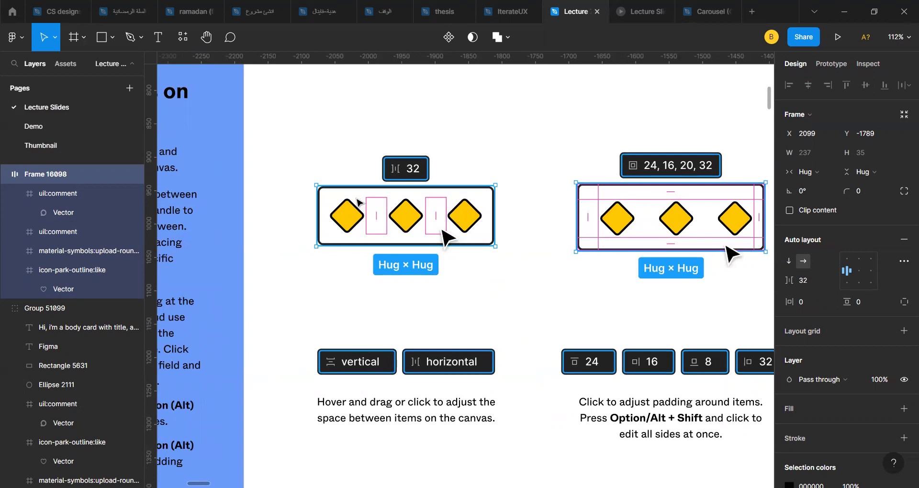
{"action": "key", "text": "Escape"}
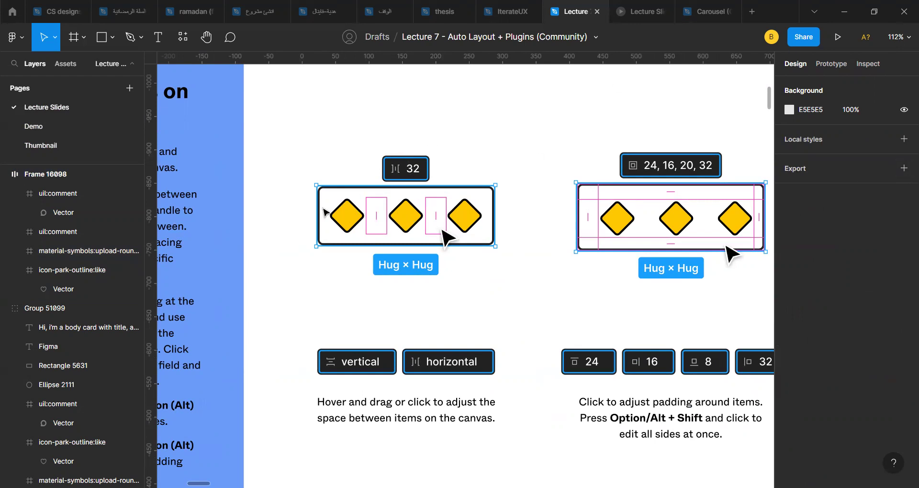
{"action": "scroll", "coordinate": [464, 274], "scroll_direction": "down", "scroll_amount": 5}
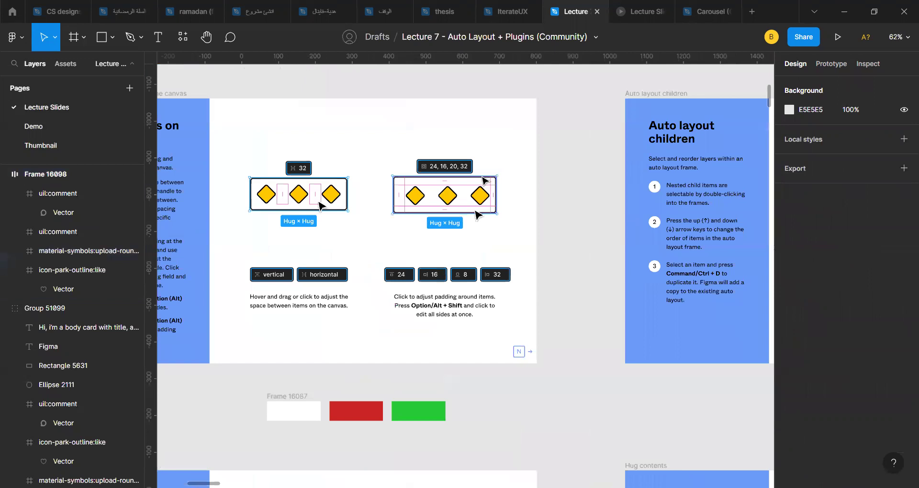
{"action": "scroll", "coordinate": [483, 181], "scroll_direction": "up", "scroll_amount": 5}
{"action": "scroll", "coordinate": [457, 152], "scroll_direction": "down", "scroll_amount": 5}
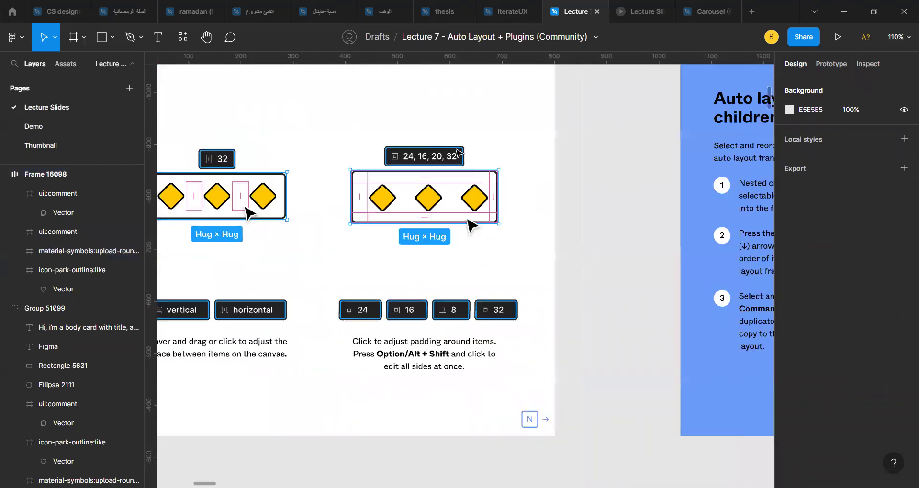
{"action": "scroll", "coordinate": [458, 152], "scroll_direction": "up", "scroll_amount": 5}
{"action": "scroll", "coordinate": [457, 152], "scroll_direction": "down", "scroll_amount": 3}
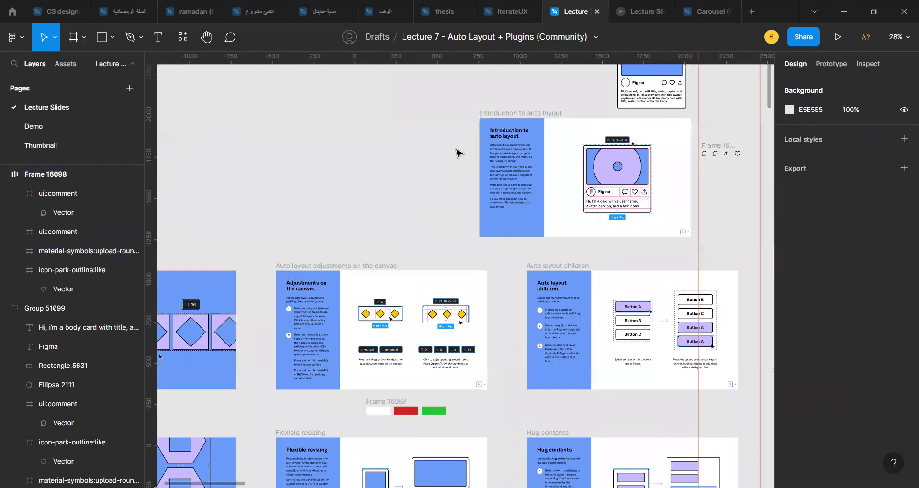
- Add a white FFFFFF fill to the horizontal icon frame beside the Introduction to auto layout slide
{"action": "scroll", "coordinate": [457, 152], "scroll_direction": "right", "scroll_amount": 5}
{"action": "scroll", "coordinate": [457, 152], "scroll_direction": "up", "scroll_amount": 2}
{"action": "left_click", "coordinate": [514, 227]}
{"action": "key", "text": "shift+2"}
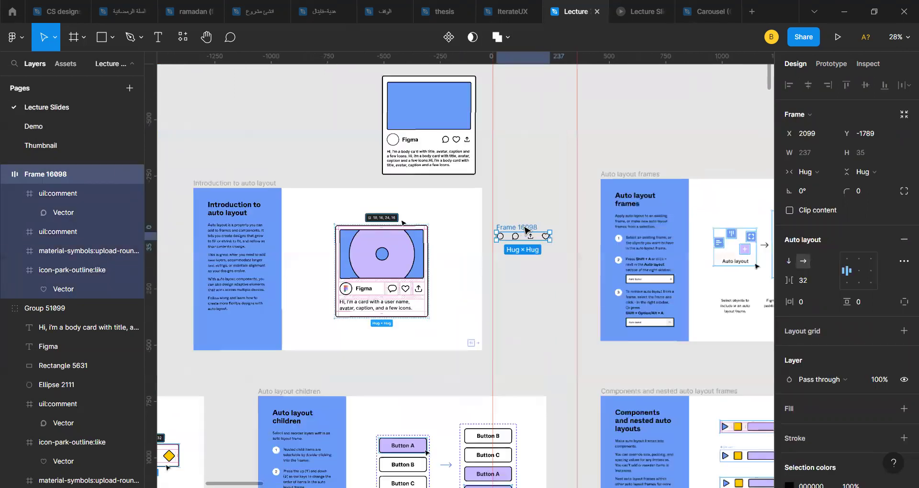
{"action": "scroll", "coordinate": [446, 246], "scroll_direction": "up", "scroll_amount": 3}
{"action": "scroll", "coordinate": [404, 251], "scroll_direction": "up", "scroll_amount": 2}
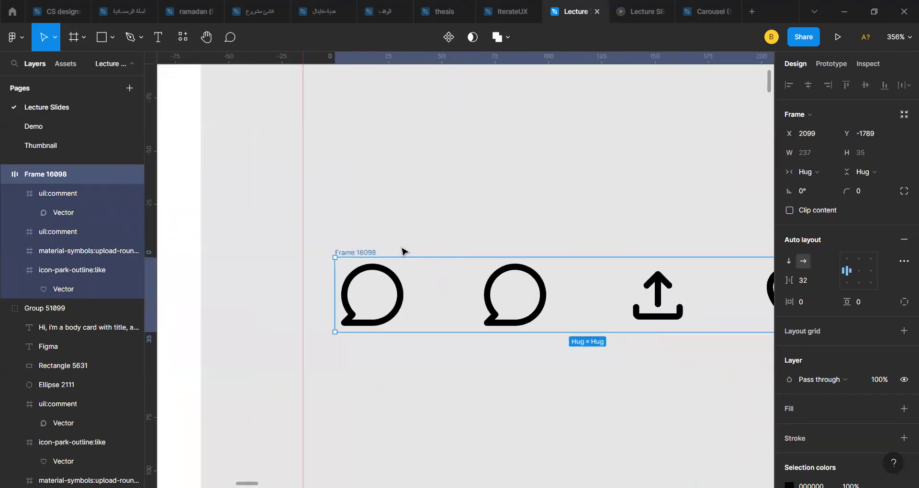
{"action": "key", "text": "shift+2"}
{"action": "scroll", "coordinate": [802, 306], "scroll_direction": "down", "scroll_amount": 2}
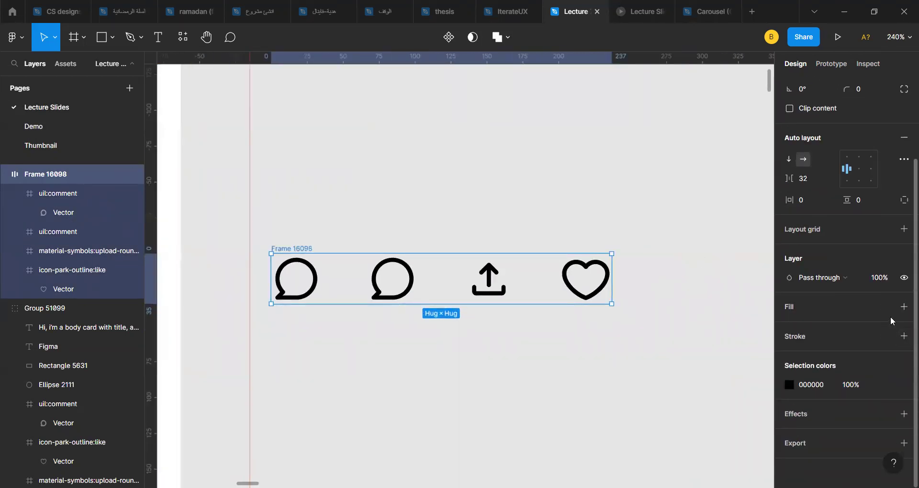
{"action": "left_click", "coordinate": [900, 311]}
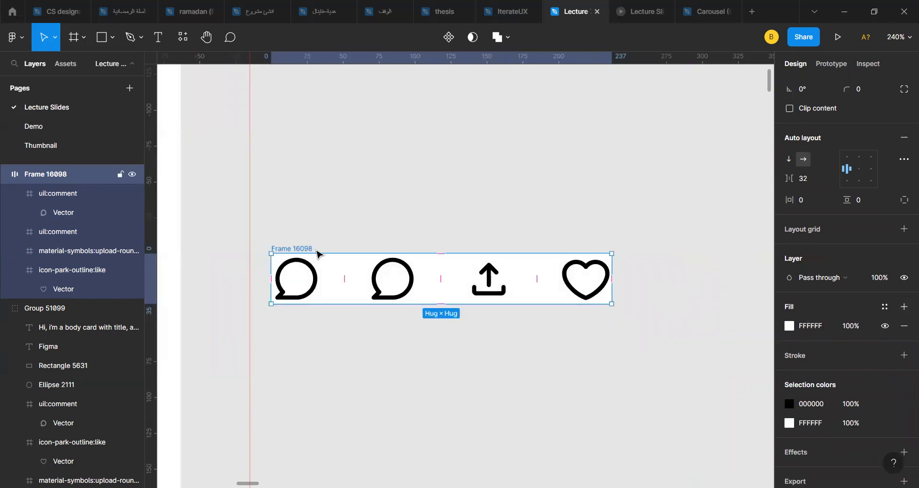
- Set the horizontal padding of the white icon frame beside the Introduction to auto layout slide to 16
{"action": "scroll", "coordinate": [318, 254], "scroll_direction": "up", "scroll_amount": 3}
{"action": "scroll", "coordinate": [322, 261], "scroll_direction": "down", "scroll_amount": 4}
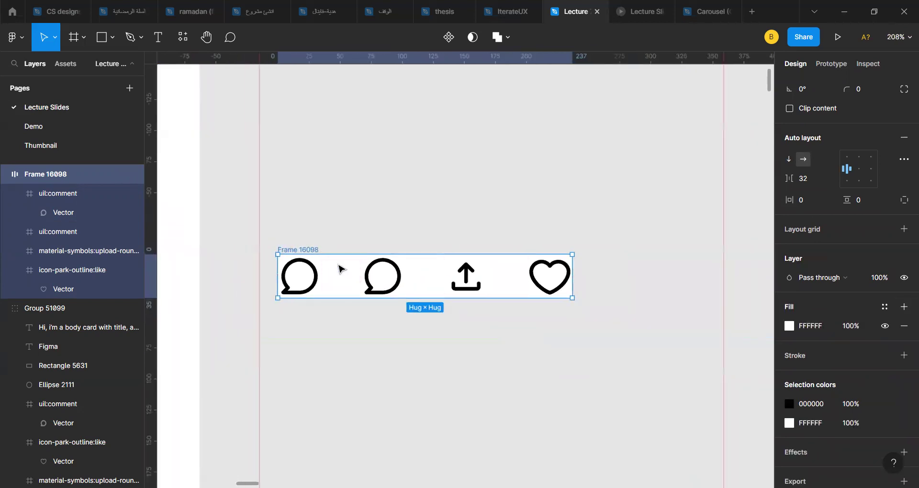
{"action": "scroll", "coordinate": [337, 268], "scroll_direction": "up", "scroll_amount": 4}
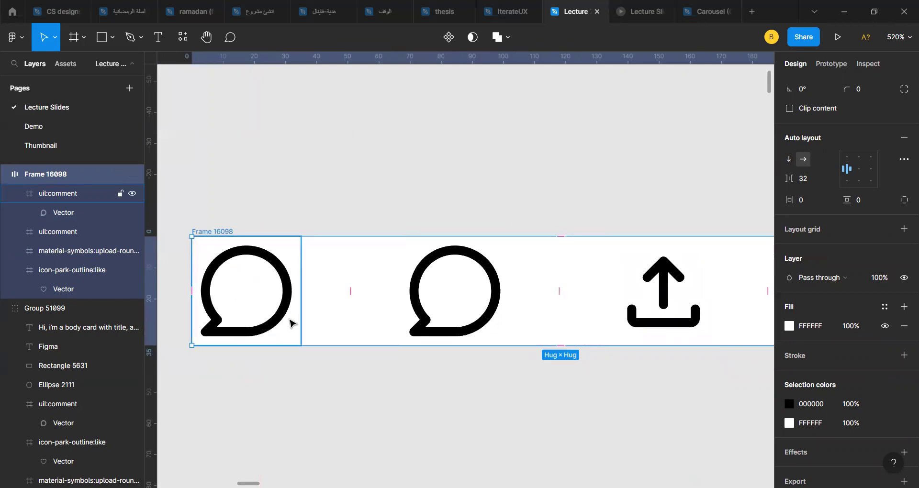
{"action": "scroll", "coordinate": [302, 341], "scroll_direction": "down", "scroll_amount": 2}
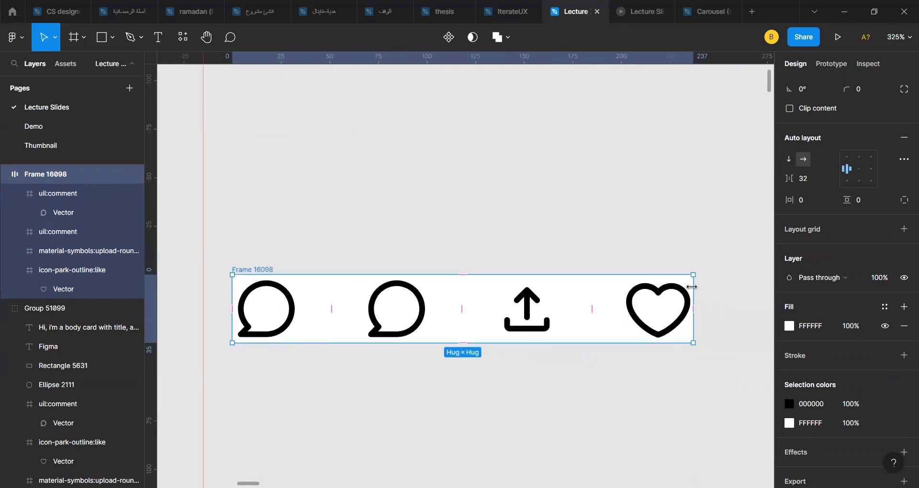
{"action": "scroll", "coordinate": [692, 287], "scroll_direction": "down", "scroll_amount": 2}
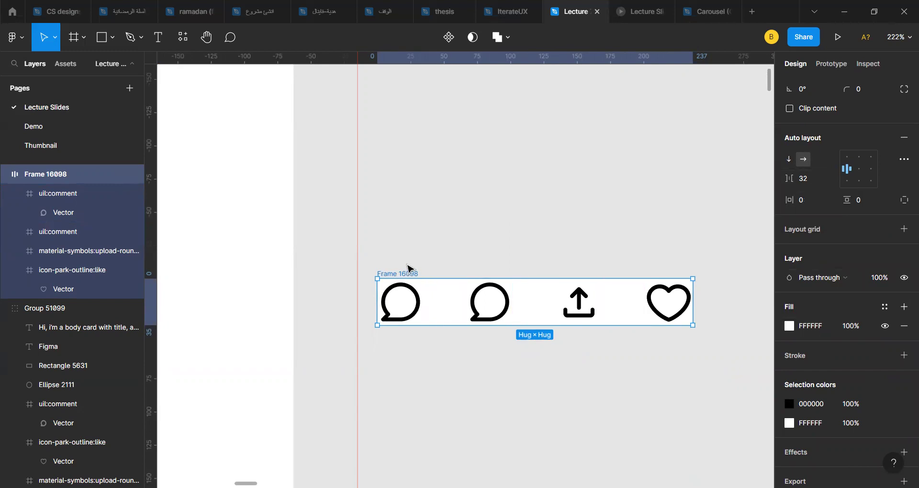
{"action": "scroll", "coordinate": [668, 324], "scroll_direction": "up", "scroll_amount": 3}
{"action": "scroll", "coordinate": [669, 325], "scroll_direction": "up", "scroll_amount": 3}
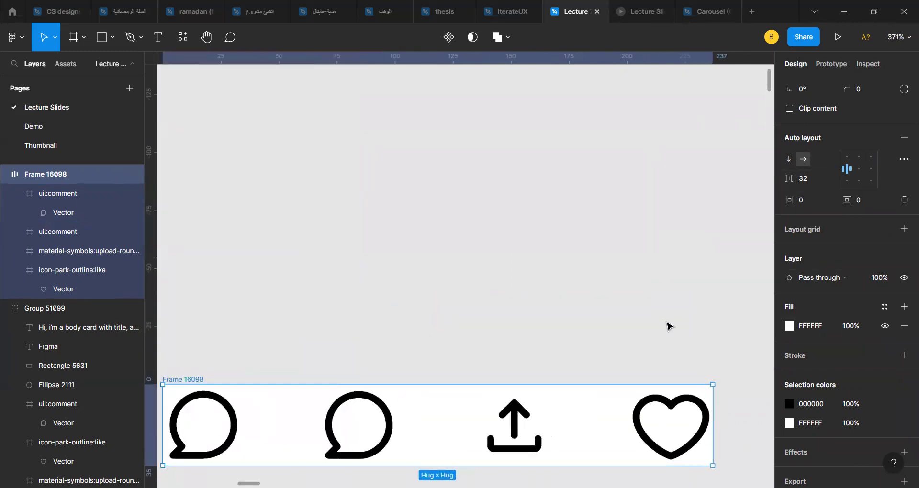
{"action": "scroll", "coordinate": [668, 325], "scroll_direction": "down", "scroll_amount": 5}
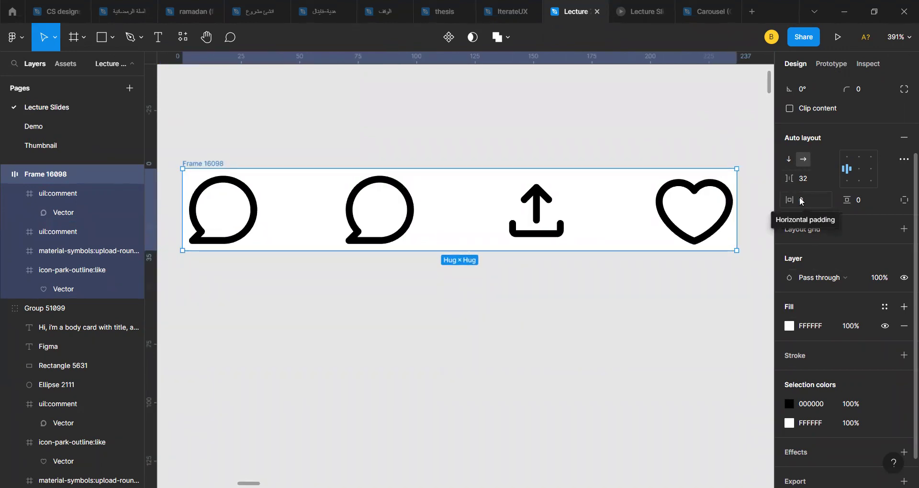
{"action": "left_click", "coordinate": [810, 203]}
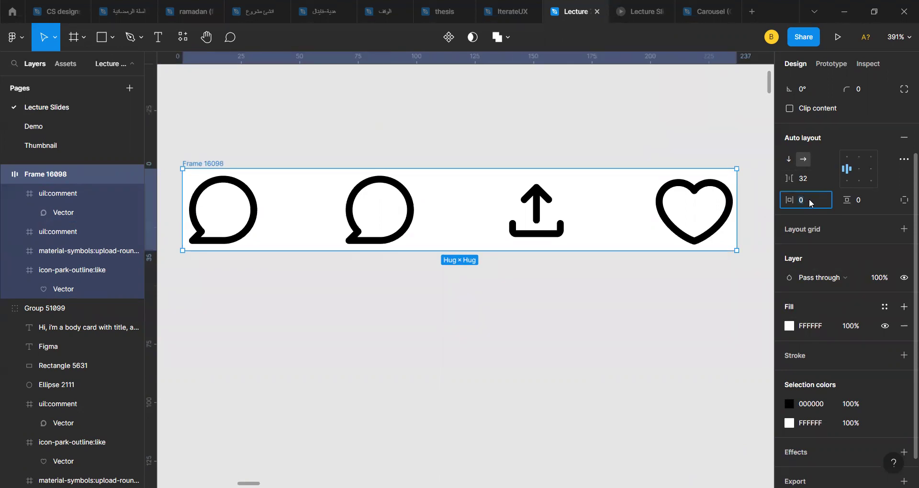
{"action": "key", "text": "Return"}
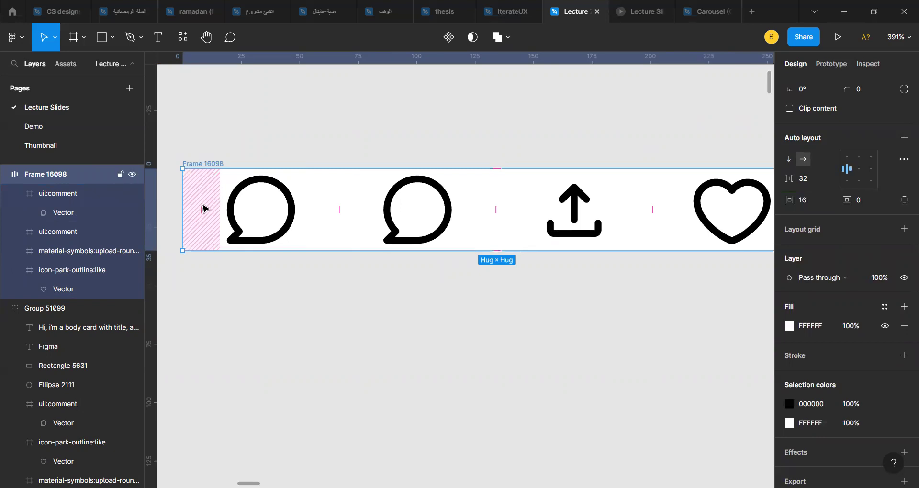
{"action": "scroll", "coordinate": [202, 211], "scroll_direction": "down", "scroll_amount": 4}
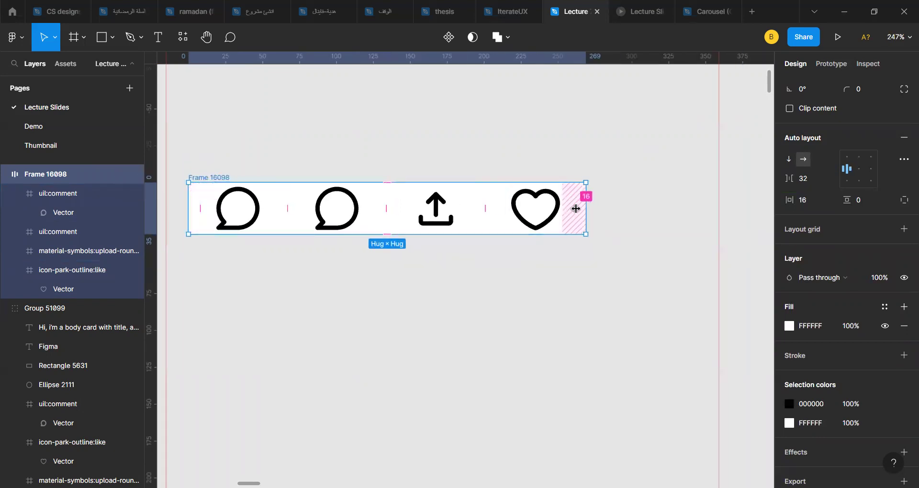
{"action": "left_click", "coordinate": [201, 202]}
{"action": "left_click", "coordinate": [281, 281]}
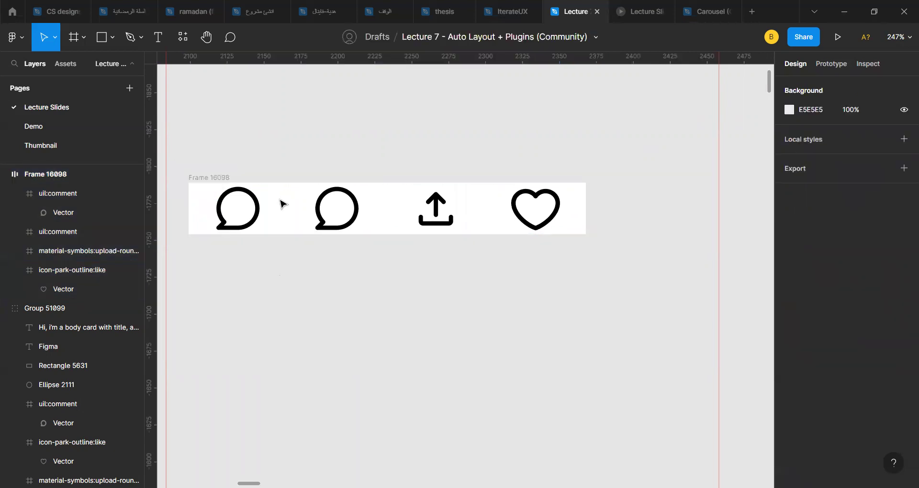
- Try a vertical padding of 16 on the horizontal icon frame, and reduce it to 8
{"action": "left_click", "coordinate": [208, 179]}
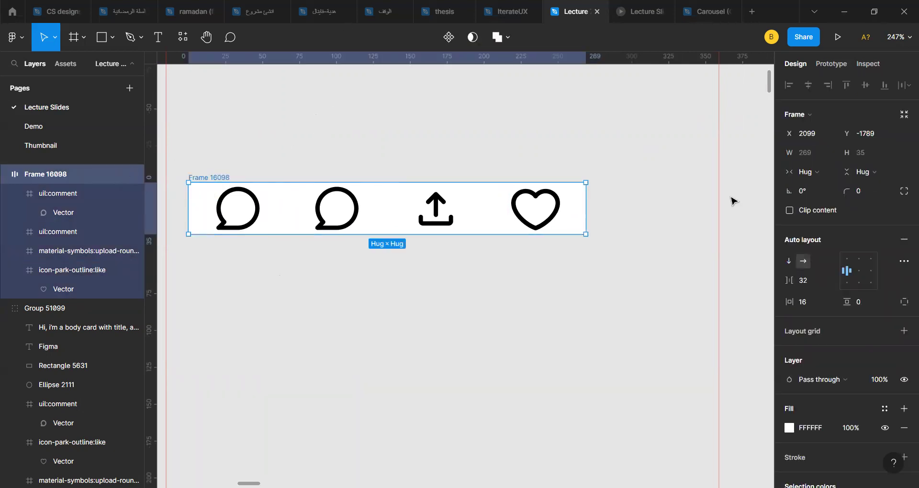
{"action": "left_click", "coordinate": [871, 306]}
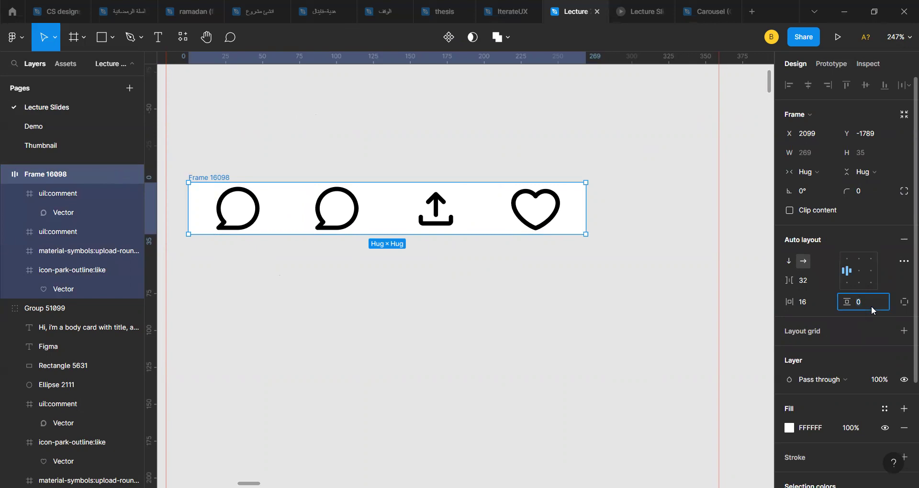
{"action": "key", "text": "Return"}
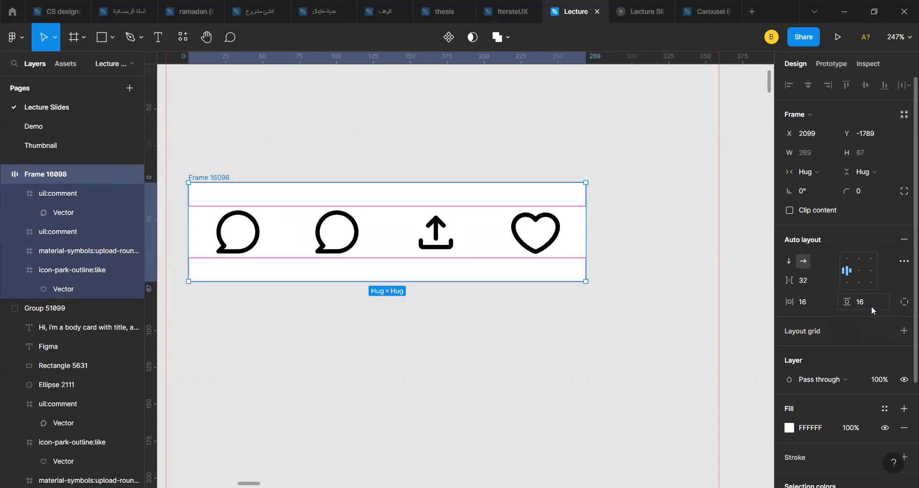
{"action": "left_click", "coordinate": [876, 303]}
{"action": "type", "text": "8"}
{"action": "key", "text": "Return"}
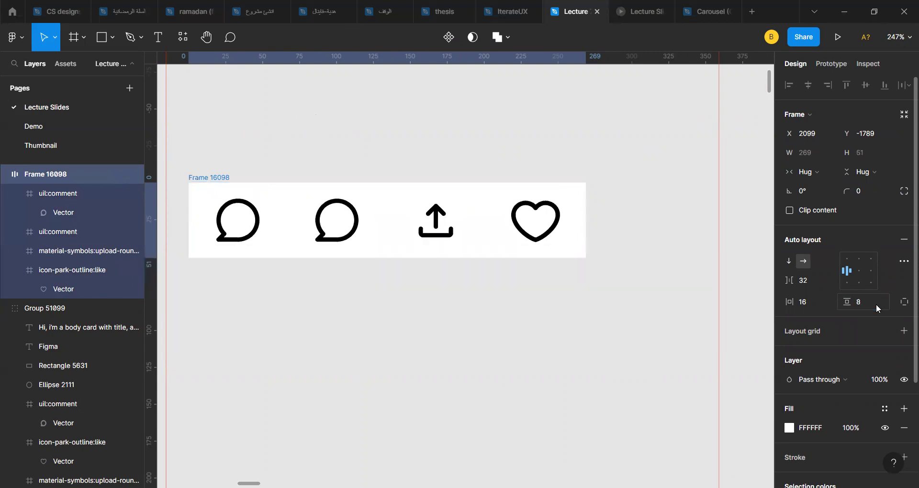
{"action": "scroll", "coordinate": [231, 199], "scroll_direction": "up", "scroll_amount": 5}
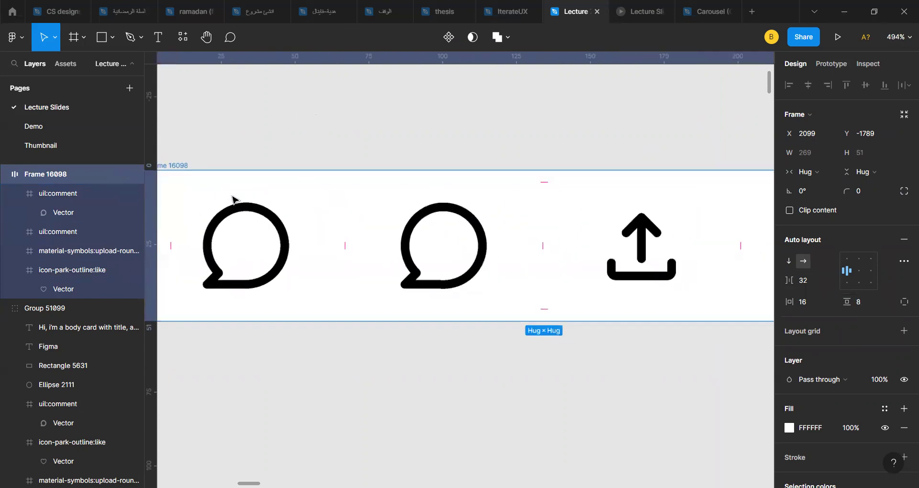
{"action": "scroll", "coordinate": [480, 199], "scroll_direction": "down", "scroll_amount": 5}
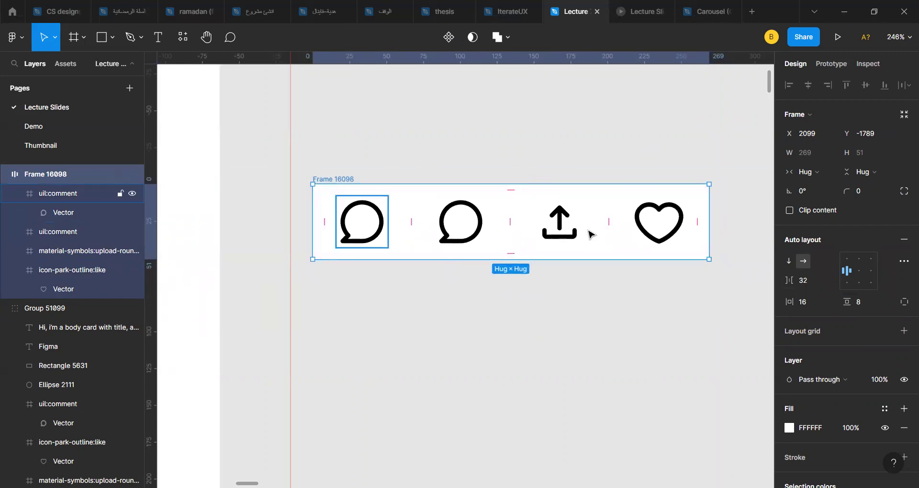
{"action": "left_click", "coordinate": [539, 307]}
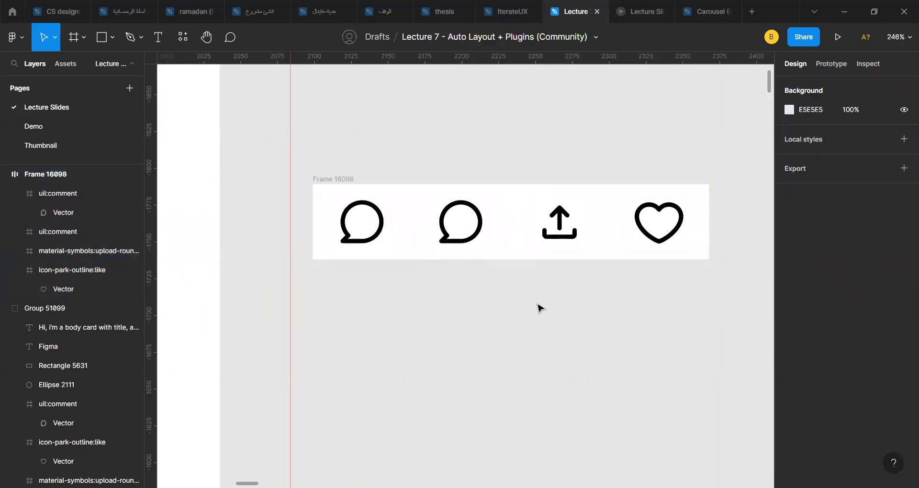
- Try increasing the icon frame's top padding to 15 directly on the canvas, and undo the change
{"action": "left_click", "coordinate": [336, 178]}
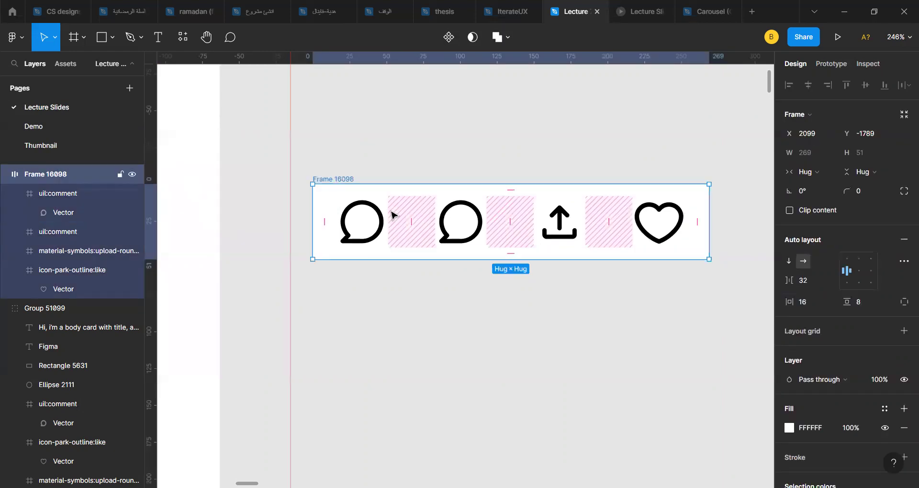
{"action": "mouse_move", "coordinate": [408, 225]}
{"action": "left_mouse_down"}
{"action": "mouse_move", "coordinate": [440, 225]}
{"action": "mouse_move", "coordinate": [398, 225]}
{"action": "mouse_move", "coordinate": [400, 216]}
{"action": "mouse_move", "coordinate": [403, 231]}
{"action": "left_mouse_up"}
{"action": "mouse_move", "coordinate": [509, 190]}
{"action": "left_mouse_down"}
{"action": "mouse_move", "coordinate": [510, 175]}
{"action": "mouse_move", "coordinate": [509, 221]}
{"action": "mouse_move", "coordinate": [502, 196]}
{"action": "left_mouse_up"}
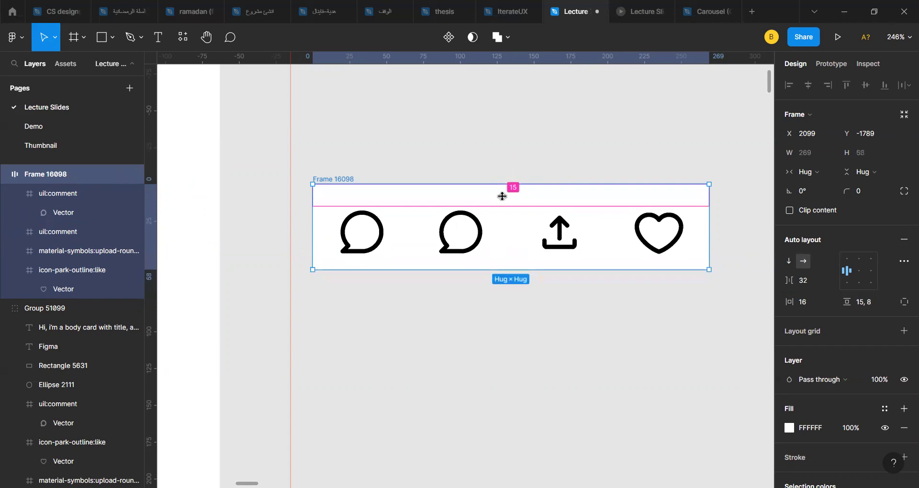
{"action": "key", "text": "ctrl+z"}
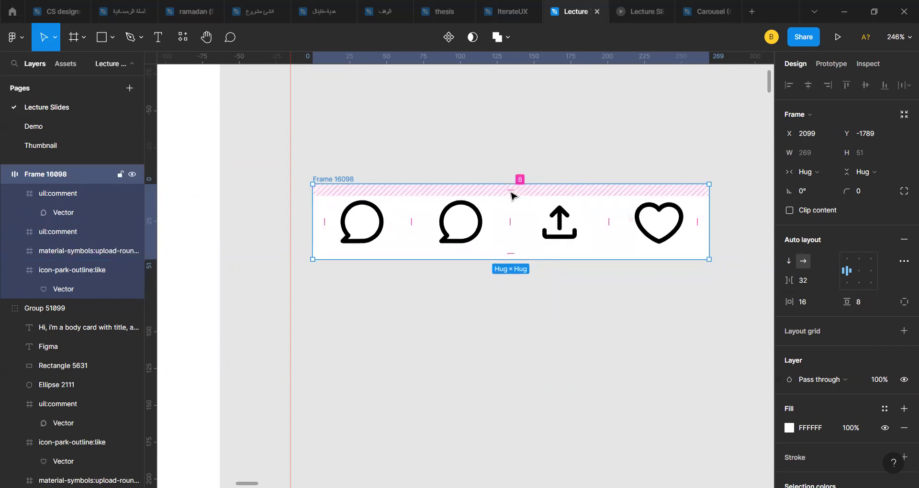
- Set only the icon frame's top padding to 4, using its padding handle on the canvas
{"action": "left_click", "coordinate": [510, 191]}
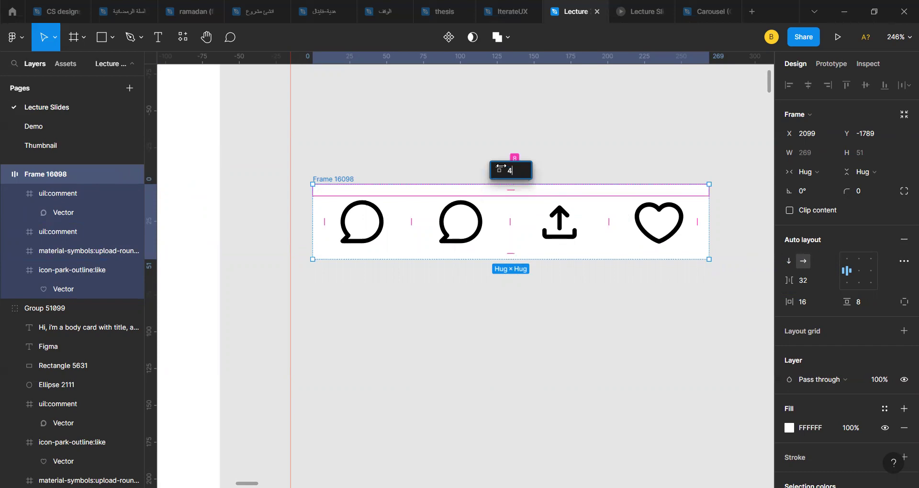
{"action": "key", "text": "Return"}
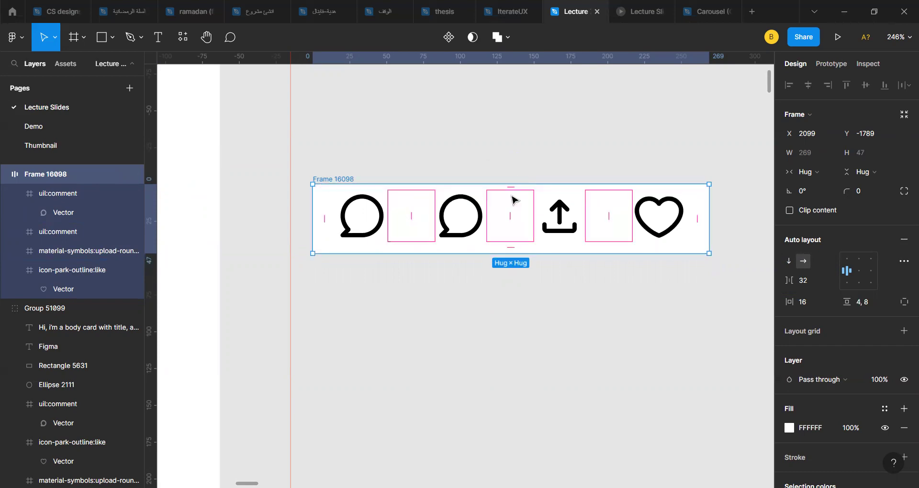
{"action": "mouse_move", "coordinate": [511, 188]}
{"action": "left_mouse_down"}
{"action": "mouse_move", "coordinate": [501, 241]}
{"action": "mouse_move", "coordinate": [496, 200]}
{"action": "mouse_move", "coordinate": [497, 256]}
{"action": "mouse_move", "coordinate": [499, 192]}
{"action": "left_mouse_up"}
{"action": "left_click", "coordinate": [471, 314]}
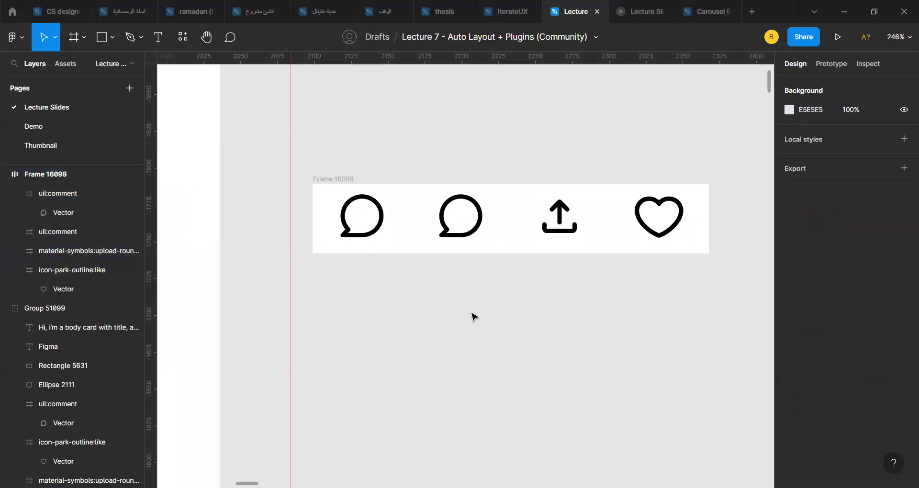
- Compare the padding example on the Adjustments on the canvas slide with the icon frame's combined and individual padding settings
{"action": "left_click", "coordinate": [316, 189]}
{"action": "scroll", "coordinate": [315, 189], "scroll_direction": "down", "scroll_amount": 3}
{"action": "scroll", "coordinate": [417, 206], "scroll_direction": "down", "scroll_amount": 5}
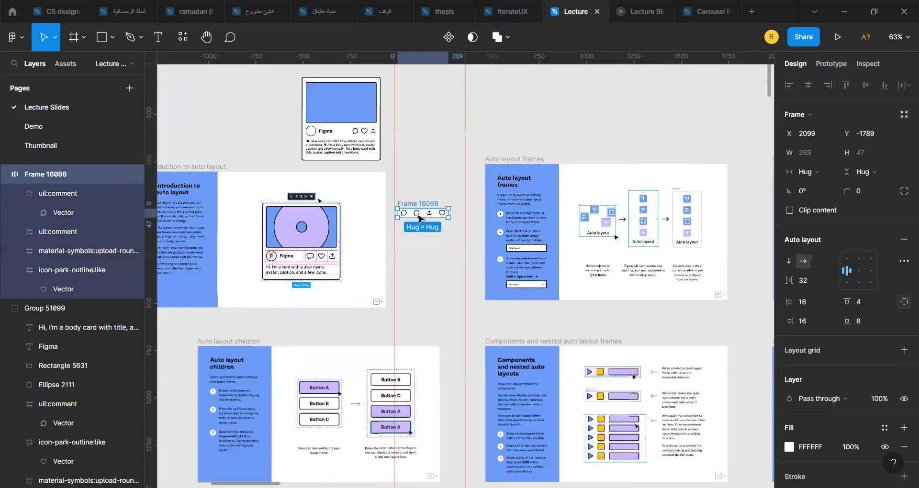
{"action": "scroll", "coordinate": [419, 218], "scroll_direction": "down", "scroll_amount": 3}
{"action": "scroll", "coordinate": [418, 218], "scroll_direction": "left", "scroll_amount": 2}
{"action": "scroll", "coordinate": [419, 219], "scroll_direction": "up", "scroll_amount": 3}
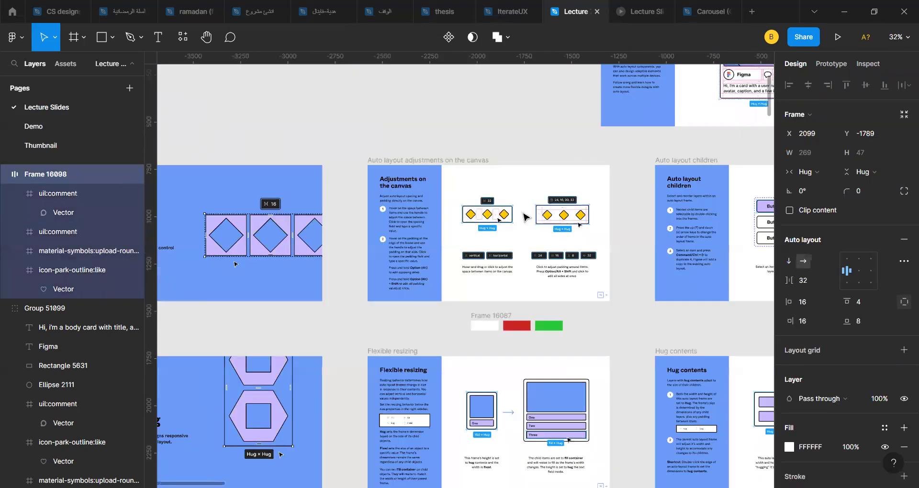
{"action": "scroll", "coordinate": [405, 213], "scroll_direction": "up", "scroll_amount": 5}
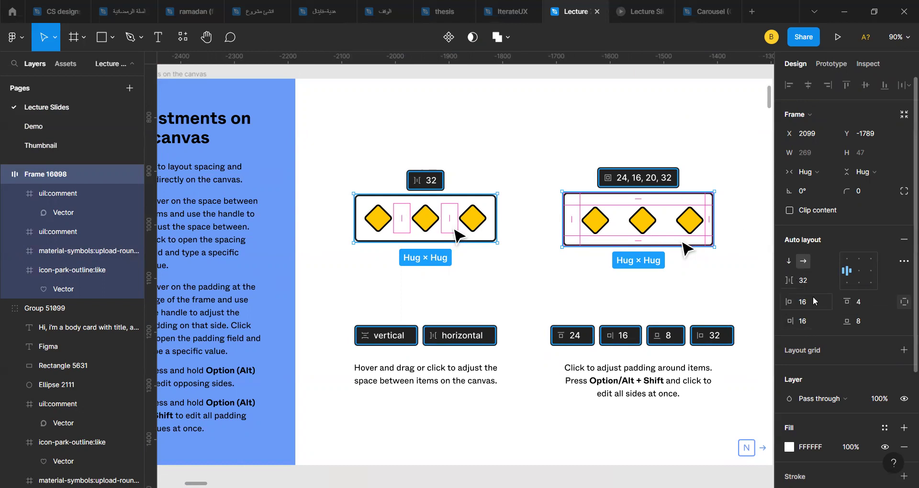
{"action": "left_click", "coordinate": [904, 302]}
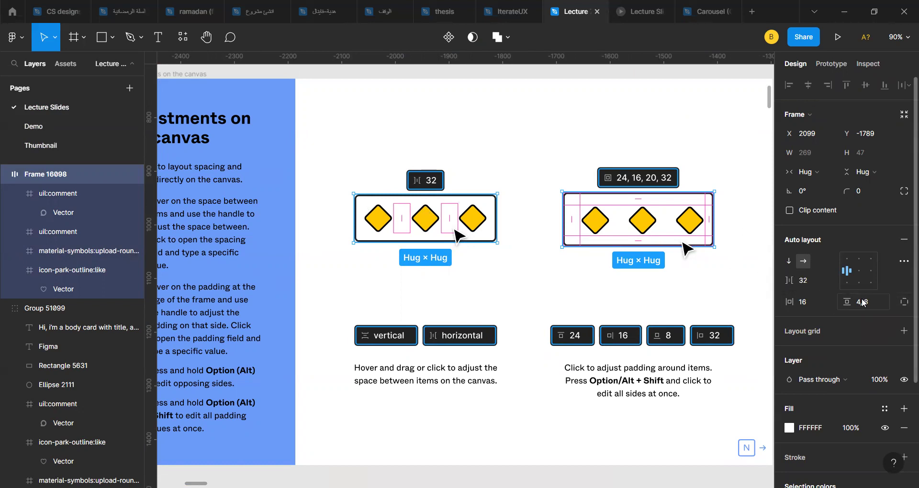
{"action": "left_click", "coordinate": [904, 304]}
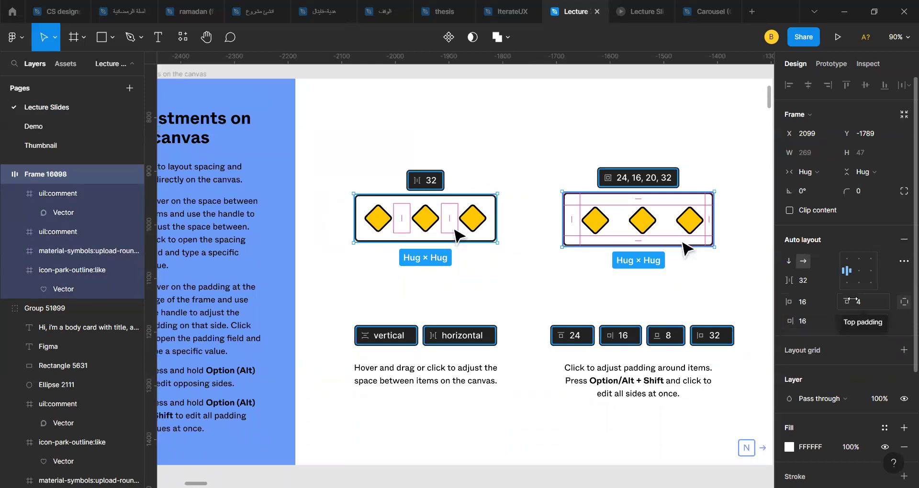
- Examine the Auto layout children slide on selecting, reordering and duplicating items, and return to the deselected icon frame
{"action": "scroll", "coordinate": [646, 267], "scroll_direction": "down", "scroll_amount": 3}
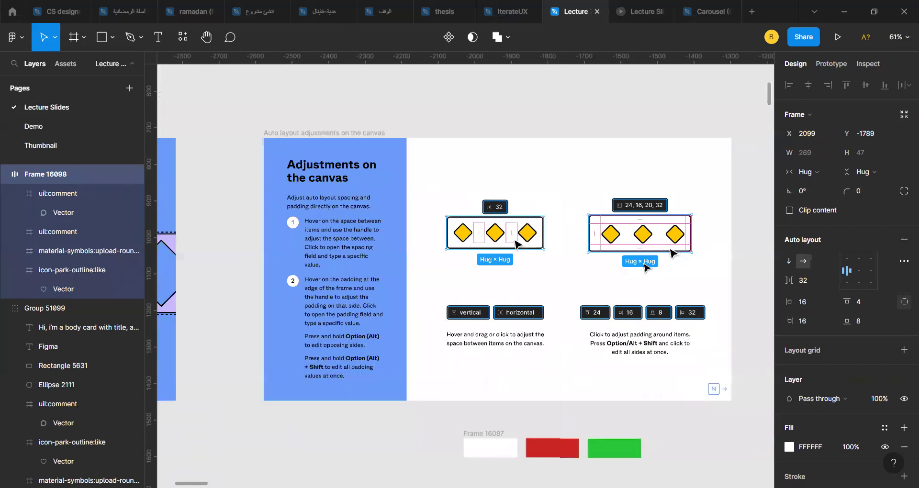
{"action": "scroll", "coordinate": [646, 267], "scroll_direction": "right", "scroll_amount": 5}
{"action": "scroll", "coordinate": [646, 266], "scroll_direction": "right", "scroll_amount": 3}
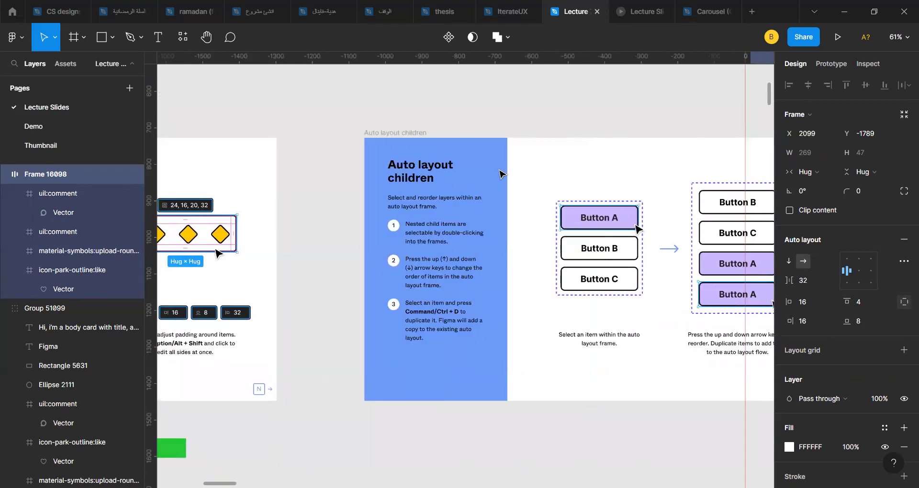
{"action": "scroll", "coordinate": [606, 267], "scroll_direction": "right", "scroll_amount": 2}
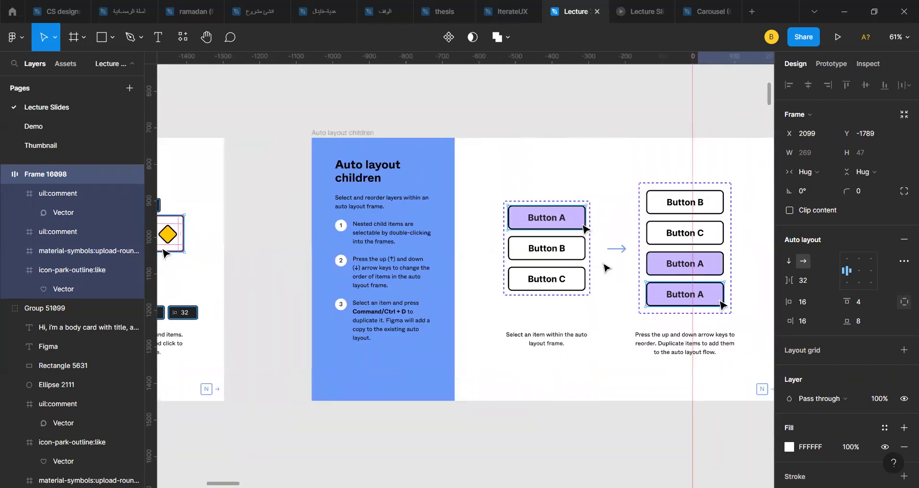
{"action": "scroll", "coordinate": [605, 267], "scroll_direction": "up", "scroll_amount": 2}
{"action": "scroll", "coordinate": [606, 267], "scroll_direction": "right", "scroll_amount": 2}
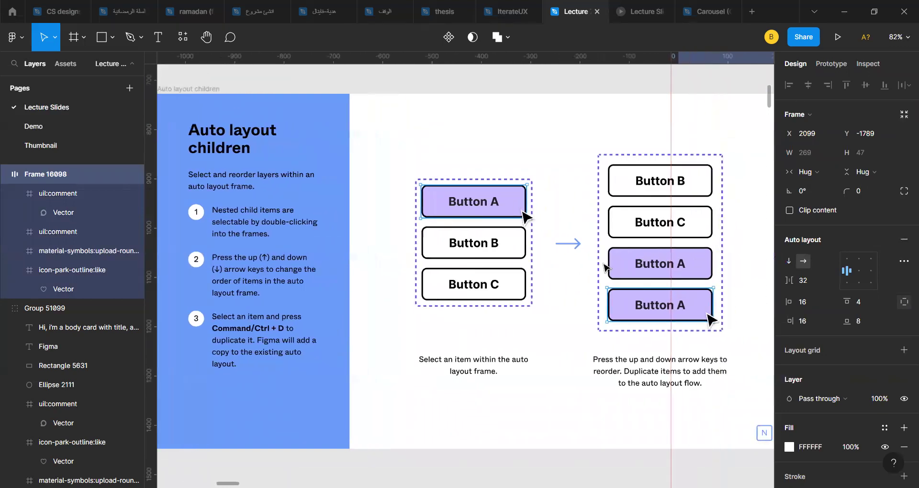
{"action": "key", "text": "Escape"}
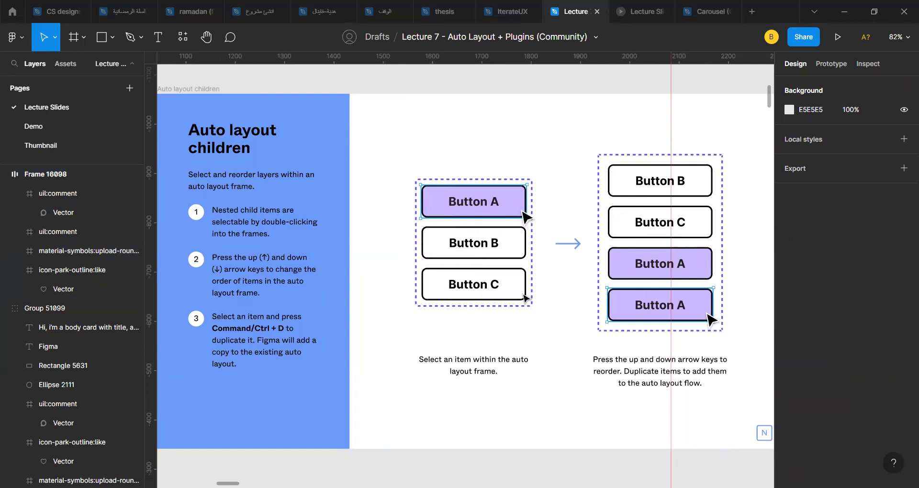
{"action": "scroll", "coordinate": [525, 298], "scroll_direction": "down", "scroll_amount": 5}
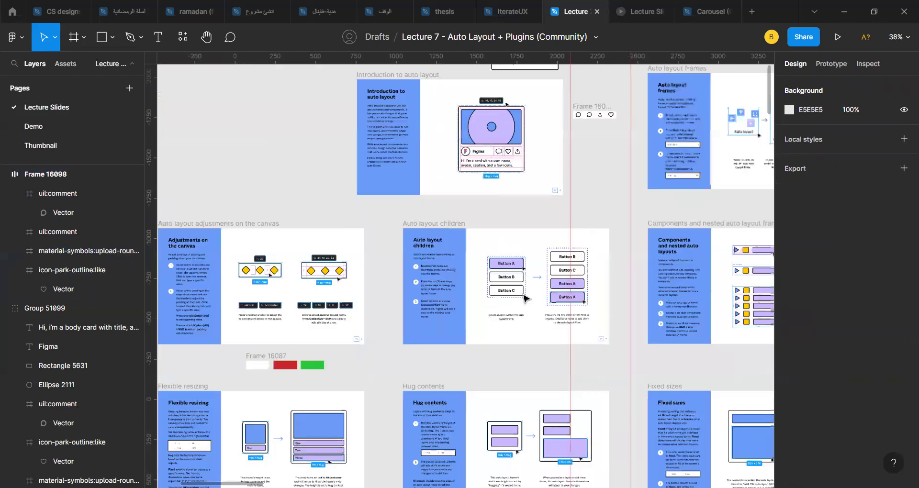
{"action": "scroll", "coordinate": [586, 243], "scroll_direction": "up", "scroll_amount": 6}
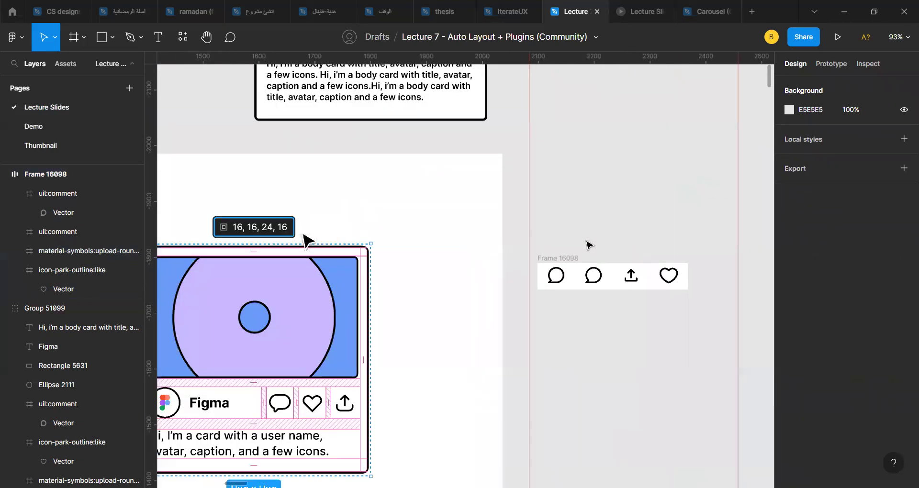
- Inspect the icon frame's child items by selecting the first comment icon, the heart icon and the whole frame in turn
{"action": "left_click", "coordinate": [553, 265]}
{"action": "scroll", "coordinate": [564, 266], "scroll_direction": "up", "scroll_amount": 4}
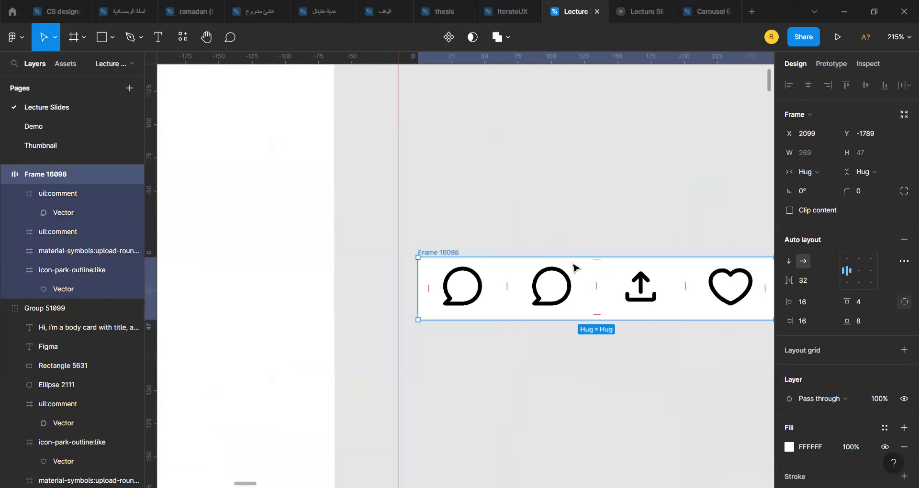
{"action": "scroll", "coordinate": [550, 271], "scroll_direction": "up", "scroll_amount": 1}
{"action": "left_click", "coordinate": [473, 290]}
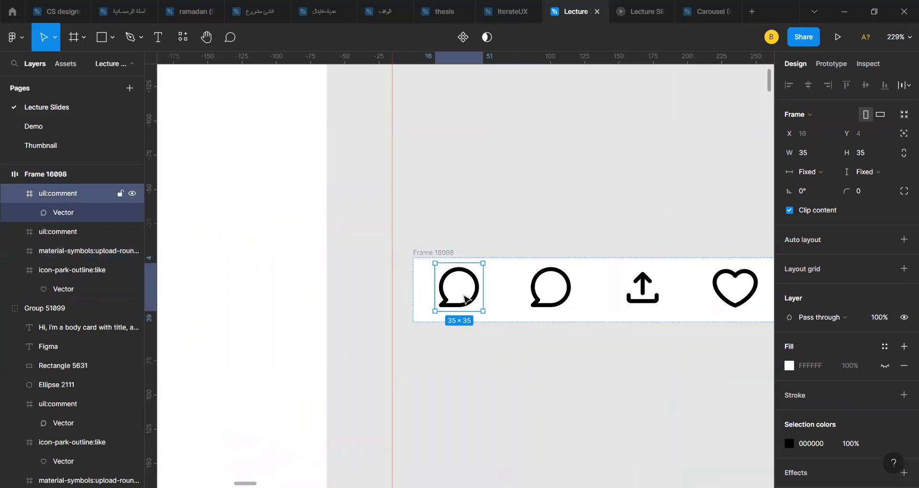
{"action": "scroll", "coordinate": [465, 299], "scroll_direction": "right", "scroll_amount": 5}
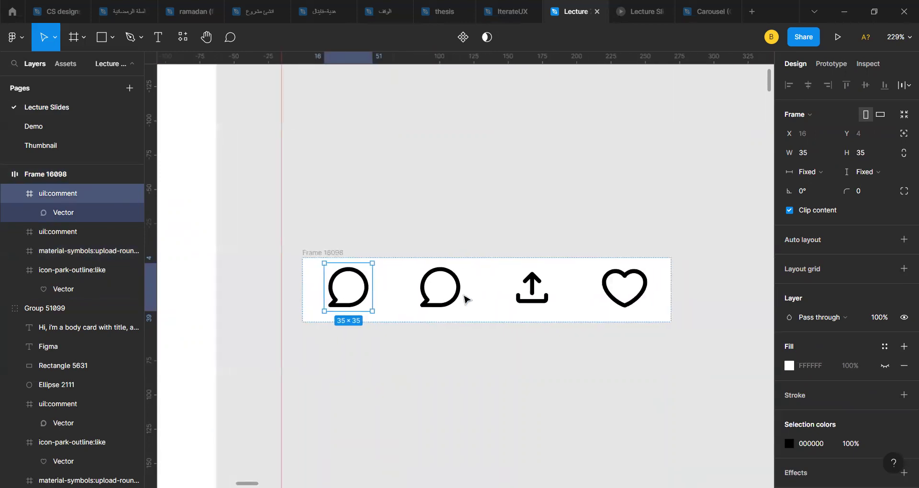
{"action": "left_click", "coordinate": [647, 285]}
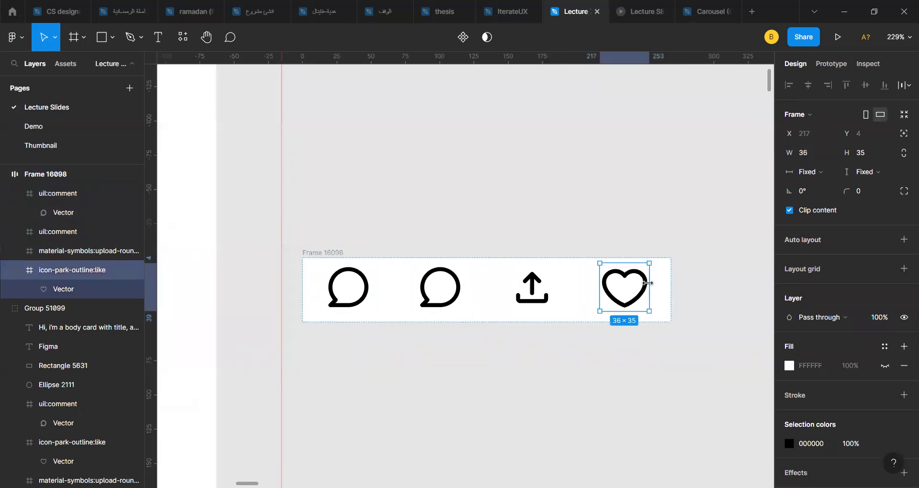
{"action": "left_click", "coordinate": [337, 255]}
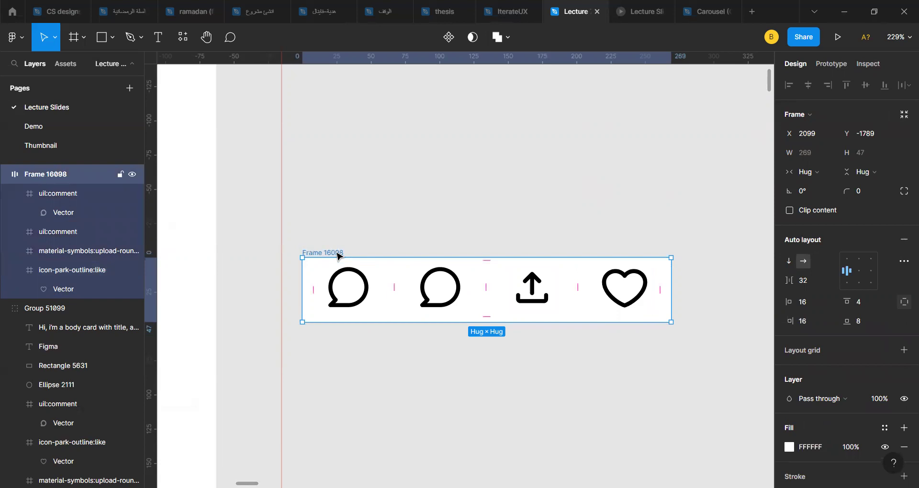
- Reorder the heart icon back and forth within the icon frame, ending at the first position in the row
{"action": "left_click", "coordinate": [645, 280]}
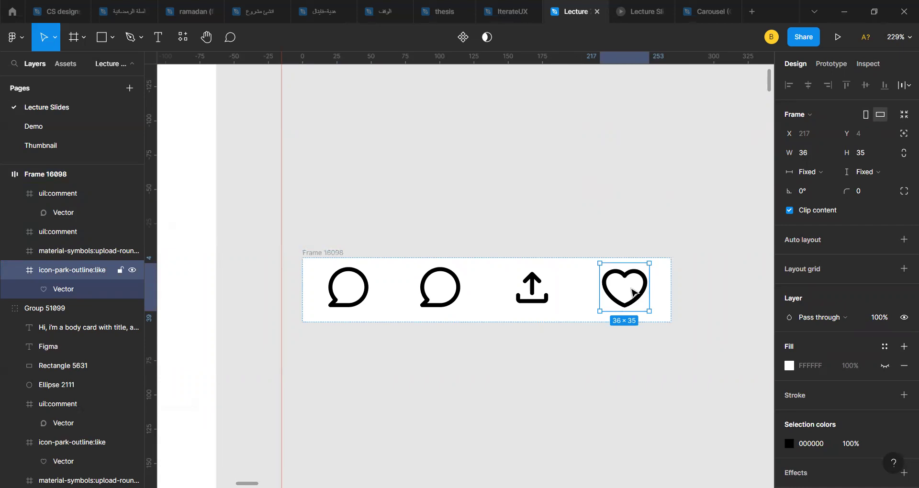
{"action": "key", "text": "Left"}
{"action": "key", "text": "Left"}
{"action": "key", "text": "Left"}
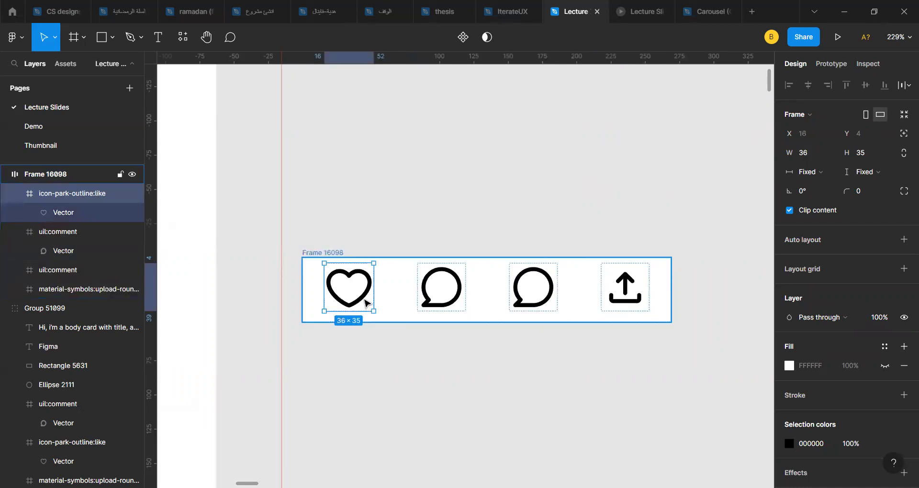
{"action": "key", "text": "Right"}
{"action": "key", "text": "Right"}
{"action": "key", "text": "Right"}
{"action": "key", "text": "Left"}
{"action": "key", "text": "Left"}
{"action": "key", "text": "Left"}
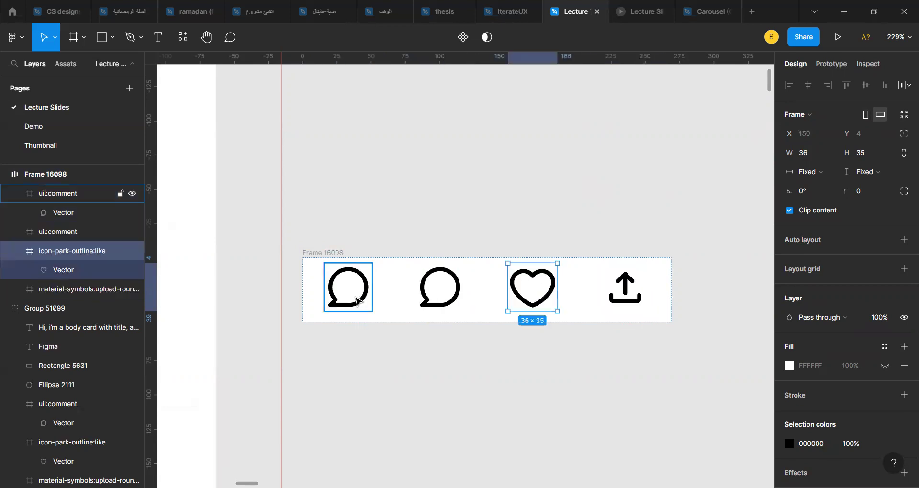
{"action": "key", "text": "Right"}
{"action": "key", "text": "Right"}
{"action": "key", "text": "Left"}
{"action": "key", "text": "Left"}
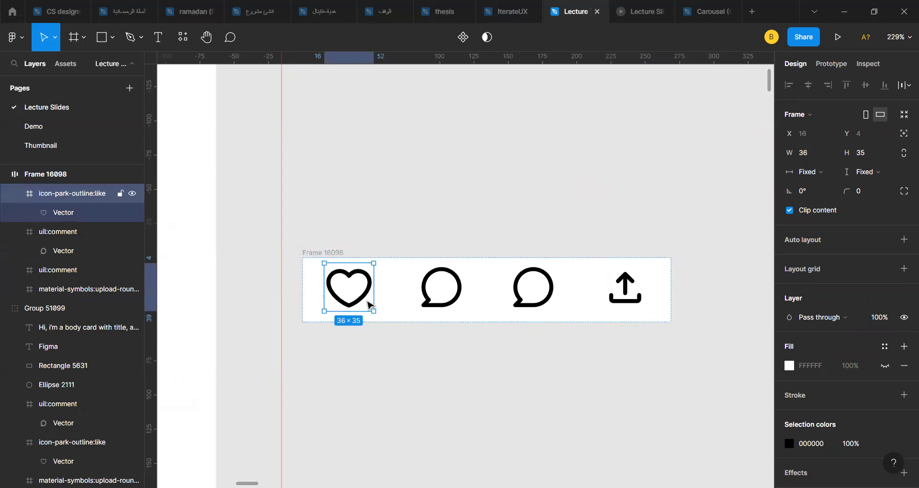
- Shift the upload icon through the icon frame's row, ending at the first position ahead of the heart
{"action": "left_click", "coordinate": [617, 296]}
{"action": "key", "text": "Left"}
{"action": "key", "text": "Left"}
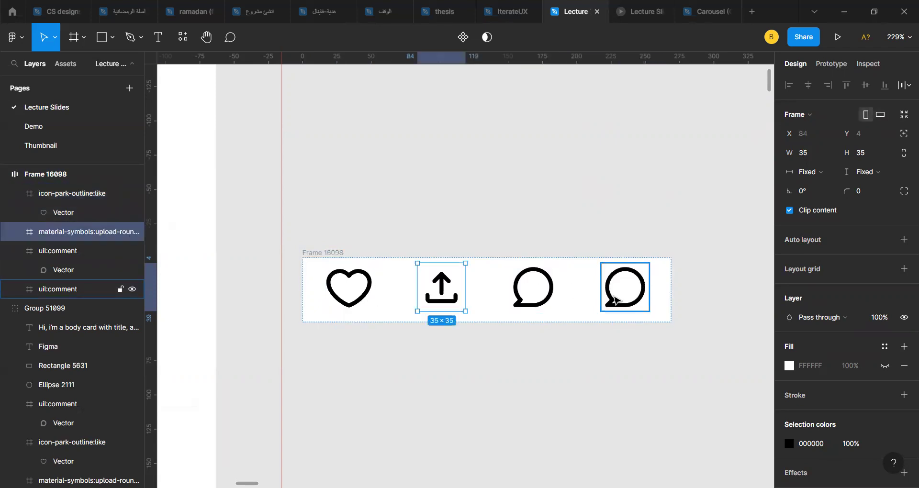
{"action": "left_click", "coordinate": [520, 302]}
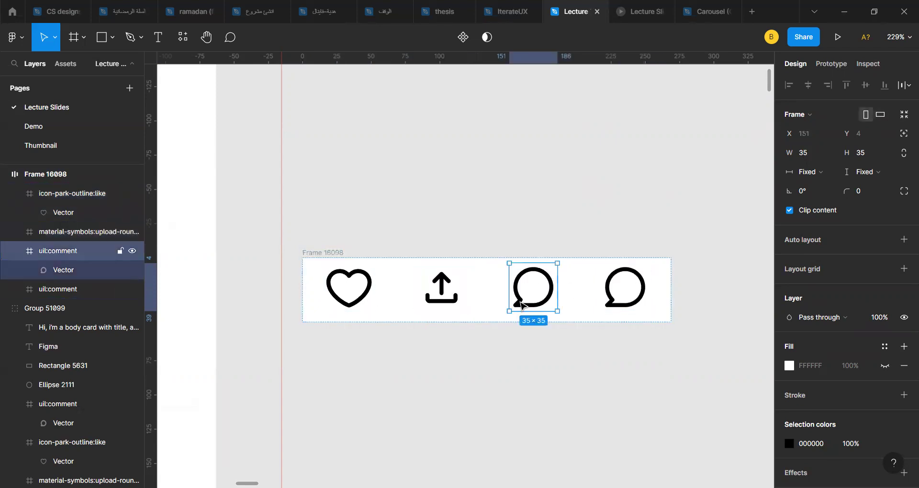
{"action": "left_click", "coordinate": [400, 362]}
{"action": "left_click", "coordinate": [461, 302]}
{"action": "key", "text": "Right"}
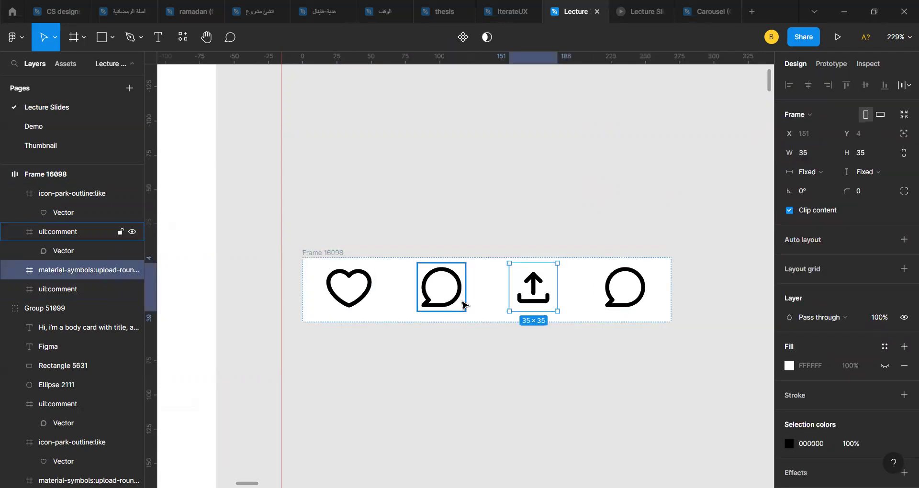
{"action": "key", "text": "Left"}
{"action": "key", "text": "Left"}
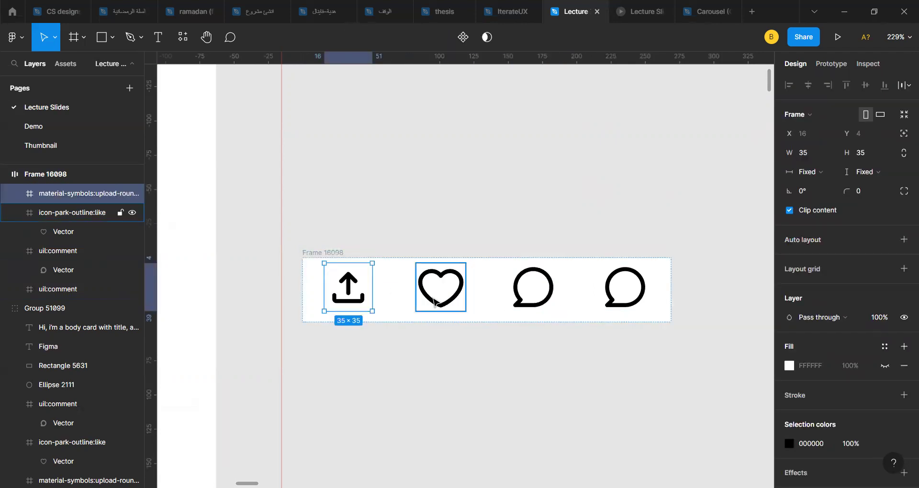
- Examine the Components and nested auto layout frames slide on list item components and their nested vertical layout
{"action": "left_click", "coordinate": [459, 296]}
{"action": "scroll", "coordinate": [463, 297], "scroll_direction": "down", "scroll_amount": 5}
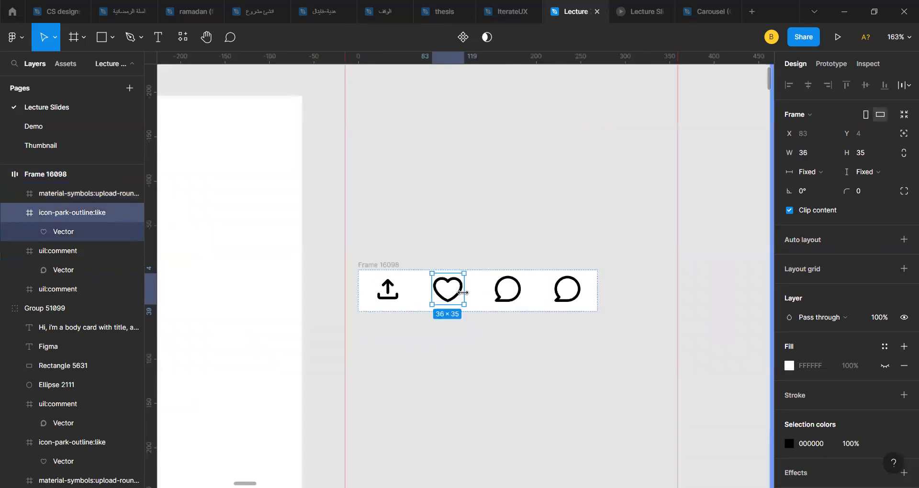
{"action": "scroll", "coordinate": [464, 294], "scroll_direction": "down", "scroll_amount": 3}
{"action": "scroll", "coordinate": [497, 287], "scroll_direction": "down", "scroll_amount": 3}
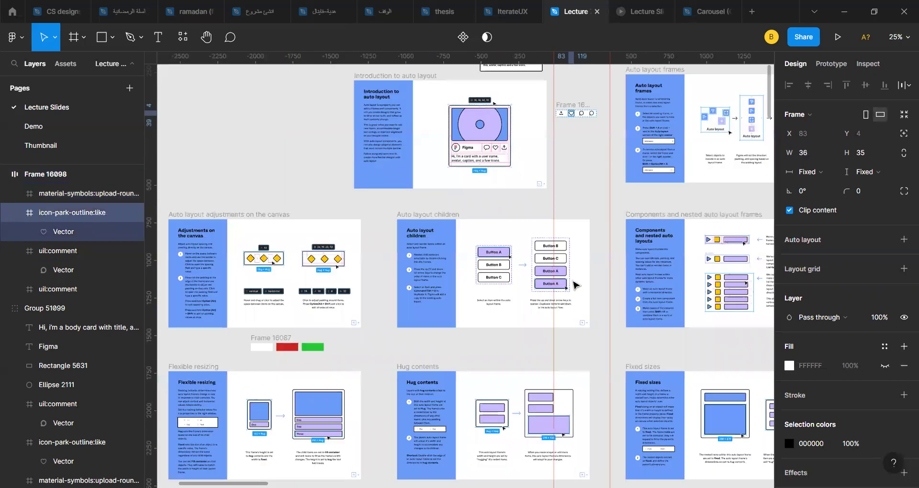
{"action": "scroll", "coordinate": [576, 285], "scroll_direction": "up", "scroll_amount": 4}
{"action": "scroll", "coordinate": [575, 286], "scroll_direction": "right", "scroll_amount": 10}
{"action": "scroll", "coordinate": [438, 266], "scroll_direction": "left", "scroll_amount": 2}
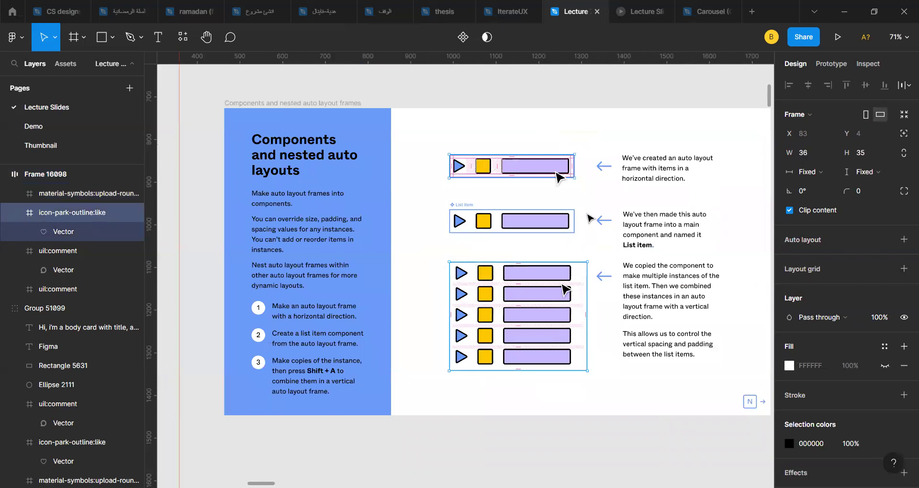
{"action": "scroll", "coordinate": [588, 219], "scroll_direction": "down", "scroll_amount": 3}
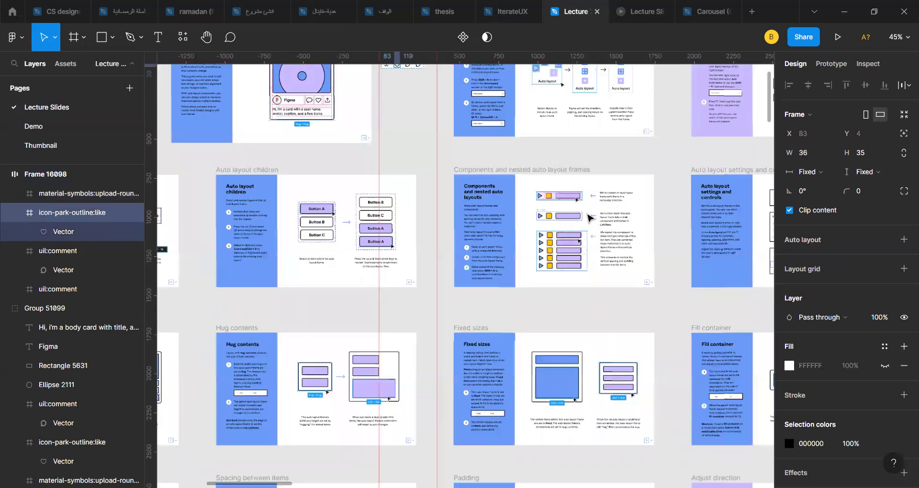
- Duplicate the body card group above the Introduction to auto layout slide, placing the copy beside the original at X 962, Y -2484
{"action": "scroll", "coordinate": [587, 218], "scroll_direction": "up", "scroll_amount": 5}
{"action": "scroll", "coordinate": [369, 266], "scroll_direction": "left", "scroll_amount": 3}
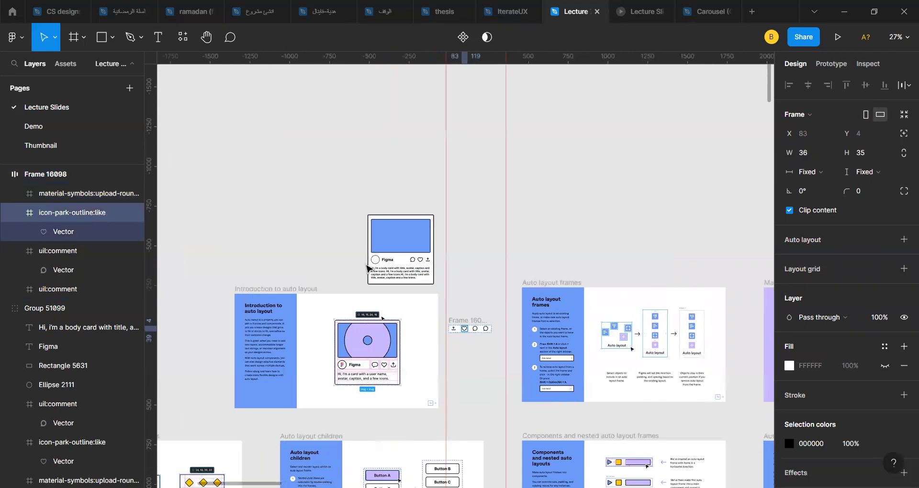
{"action": "scroll", "coordinate": [369, 269], "scroll_direction": "up", "scroll_amount": 2}
{"action": "scroll", "coordinate": [369, 269], "scroll_direction": "up", "scroll_amount": 5}
{"action": "left_click", "coordinate": [487, 289]}
{"action": "scroll", "coordinate": [488, 289], "scroll_direction": "right", "scroll_amount": 3}
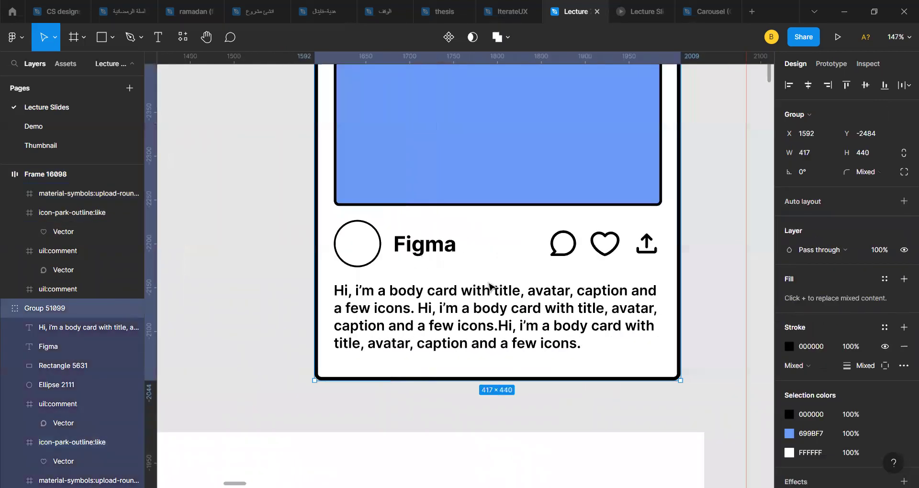
{"action": "scroll", "coordinate": [462, 314], "scroll_direction": "down", "scroll_amount": 3}
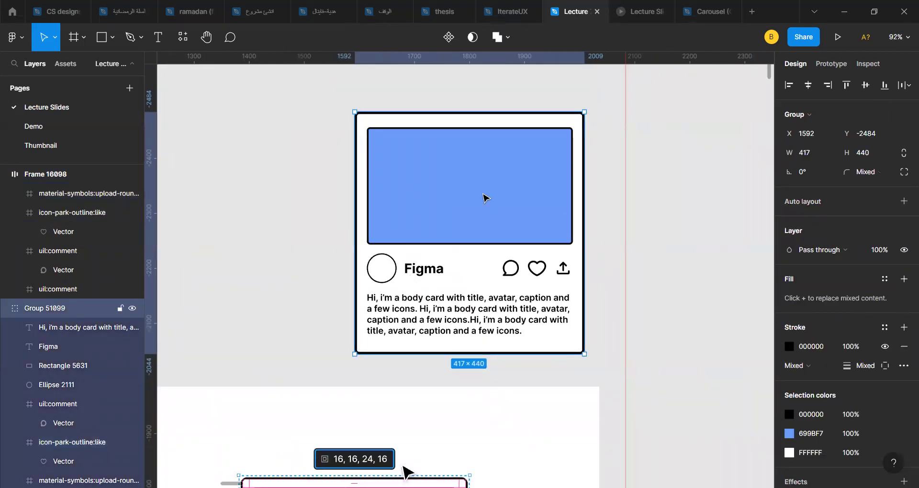
{"action": "scroll", "coordinate": [512, 255], "scroll_direction": "down", "scroll_amount": 3}
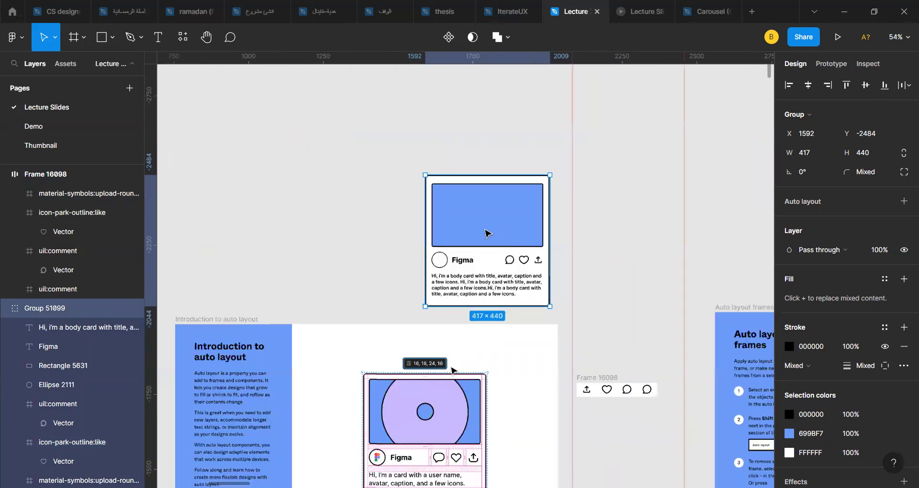
{"action": "scroll", "coordinate": [486, 234], "scroll_direction": "left", "scroll_amount": 2}
{"action": "scroll", "coordinate": [568, 232], "scroll_direction": "up", "scroll_amount": 1}
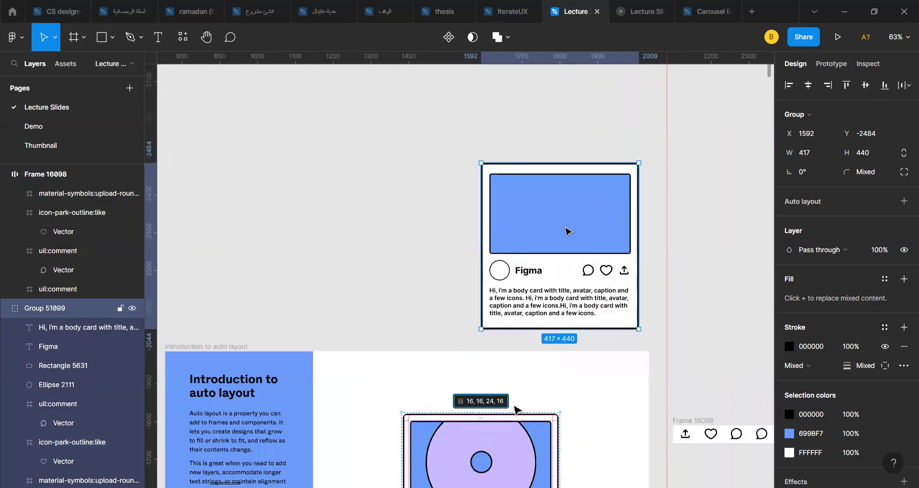
{"action": "scroll", "coordinate": [567, 225], "scroll_direction": "left", "scroll_amount": 3}
{"action": "scroll", "coordinate": [574, 192], "scroll_direction": "down", "scroll_amount": 1}
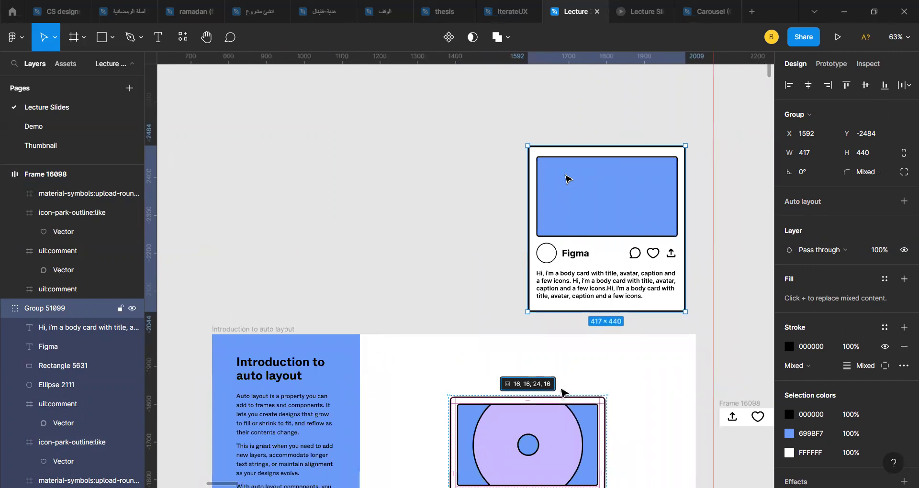
{"action": "left_click_drag", "start_coordinate": [569, 179], "coordinate": [327, 177]}
{"action": "scroll", "coordinate": [327, 177], "scroll_direction": "left", "scroll_amount": 3}
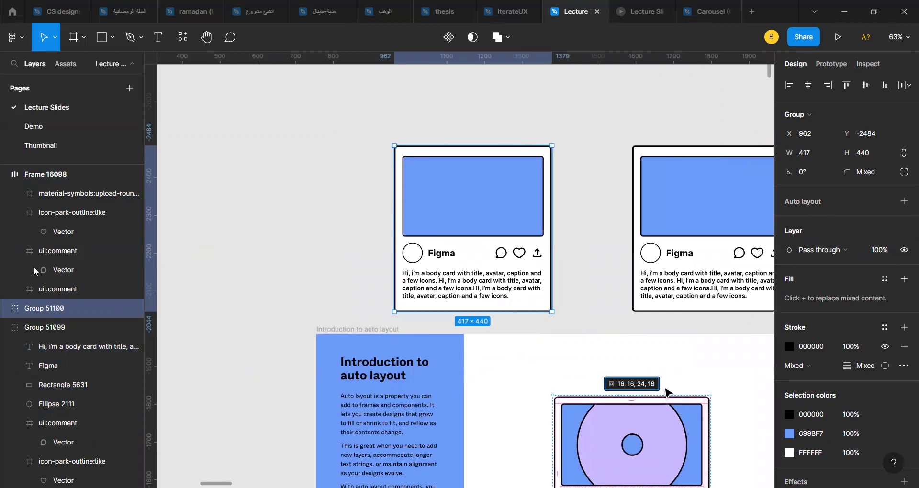
- Ungroup the duplicated body card into its separate layers and clear the selection
{"action": "key", "text": "ctrl+shift+g"}
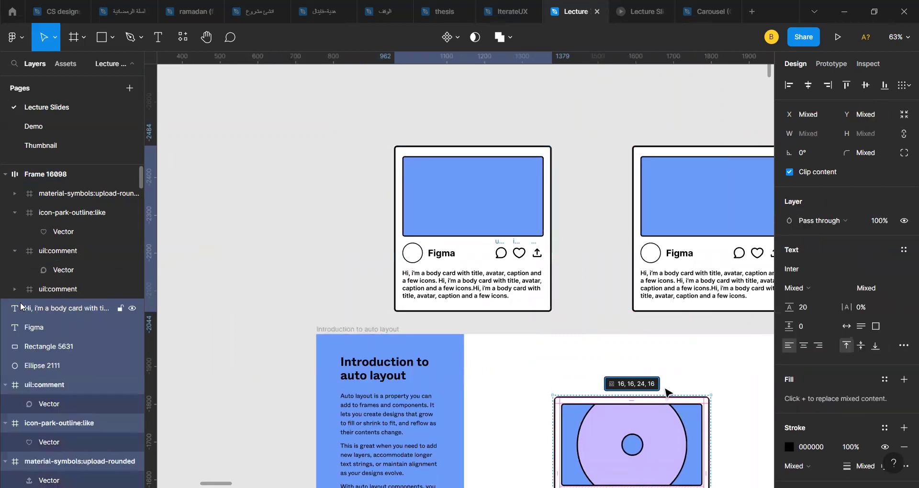
{"action": "left_click", "coordinate": [371, 155]}
{"action": "scroll", "coordinate": [437, 154], "scroll_direction": "left", "scroll_amount": 1}
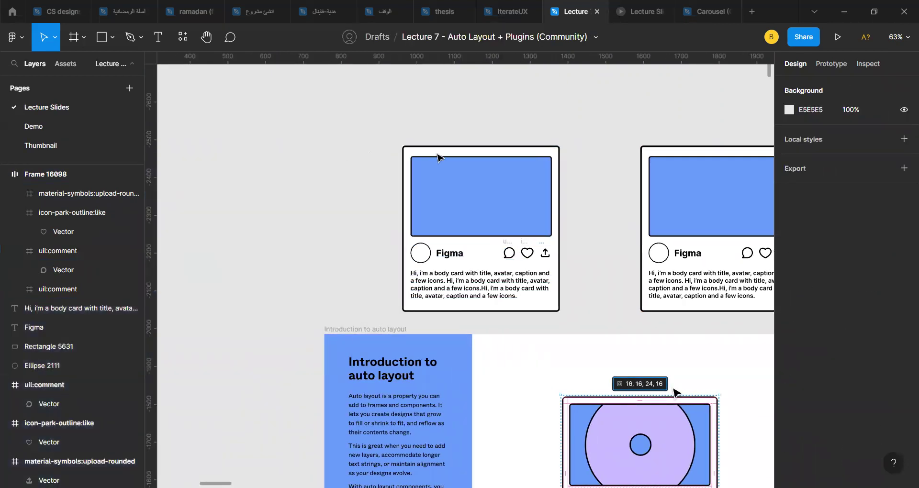
- Move the blue image rectangle out of the duplicated card to X 469, Y -2484
{"action": "left_click", "coordinate": [520, 171]}
{"action": "left_click_drag", "start_coordinate": [478, 196], "coordinate": [283, 186]}
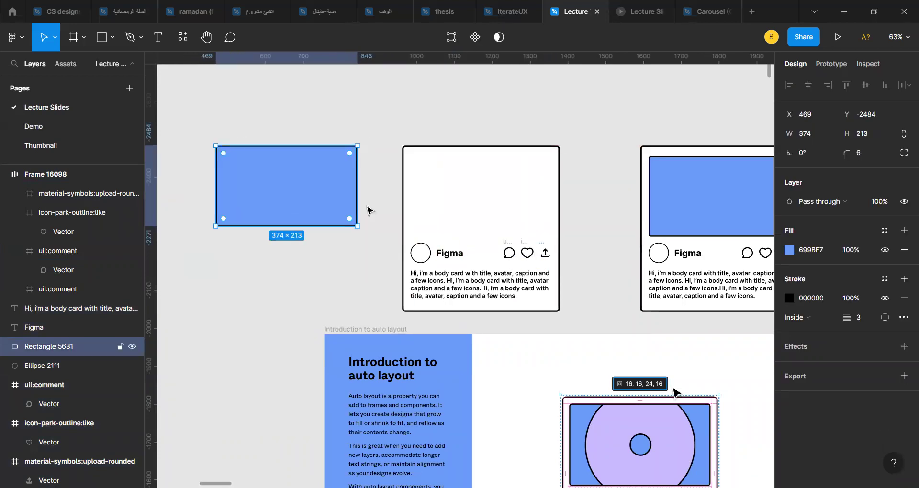
{"action": "scroll", "coordinate": [584, 303], "scroll_direction": "down", "scroll_amount": 3}
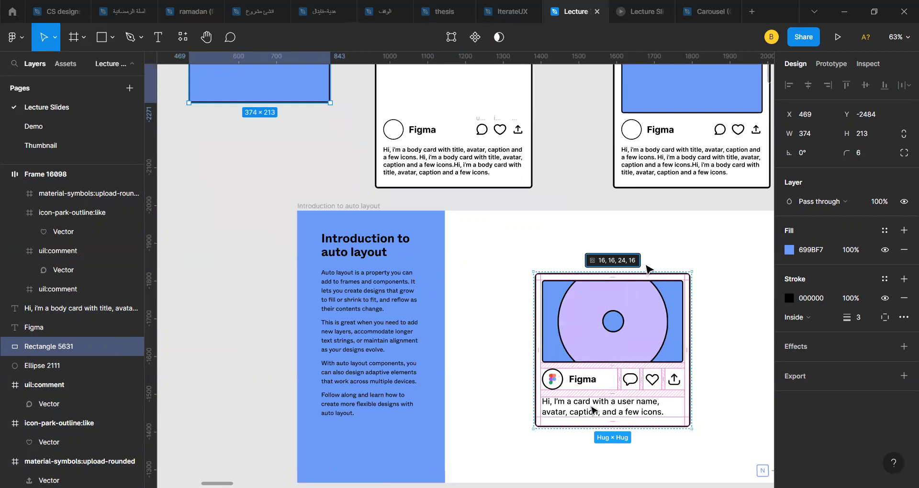
- Delete the white background rectangle behind the avatar, title, icons and caption of the card with no image
{"action": "scroll", "coordinate": [381, 182], "scroll_direction": "up", "scroll_amount": 5}
{"action": "scroll", "coordinate": [378, 180], "scroll_direction": "left", "scroll_amount": 3}
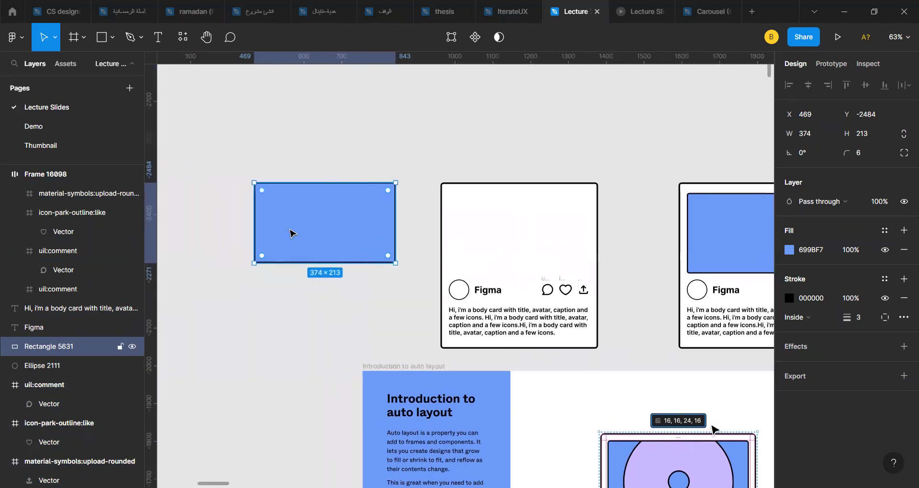
{"action": "scroll", "coordinate": [291, 232], "scroll_direction": "up", "scroll_amount": 5}
{"action": "scroll", "coordinate": [485, 281], "scroll_direction": "right", "scroll_amount": 2}
{"action": "scroll", "coordinate": [529, 337], "scroll_direction": "down", "scroll_amount": 3}
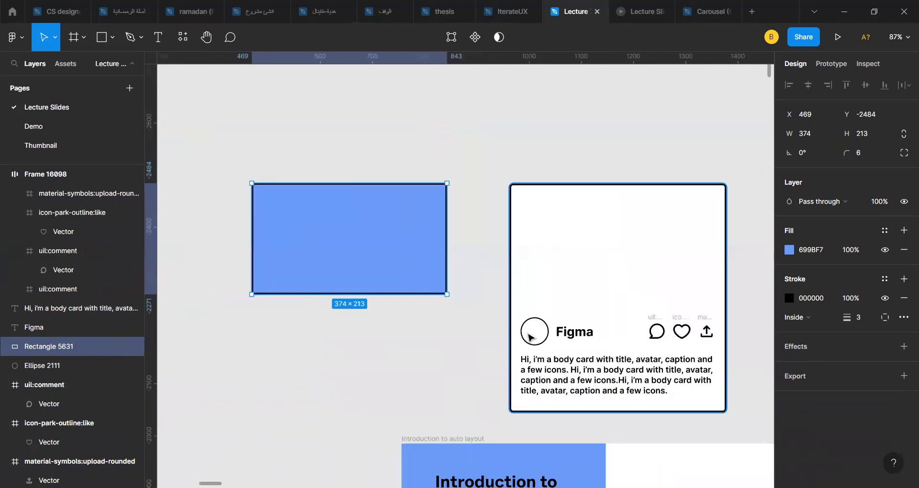
{"action": "left_click", "coordinate": [529, 338]}
{"action": "double_click", "coordinate": [540, 344]}
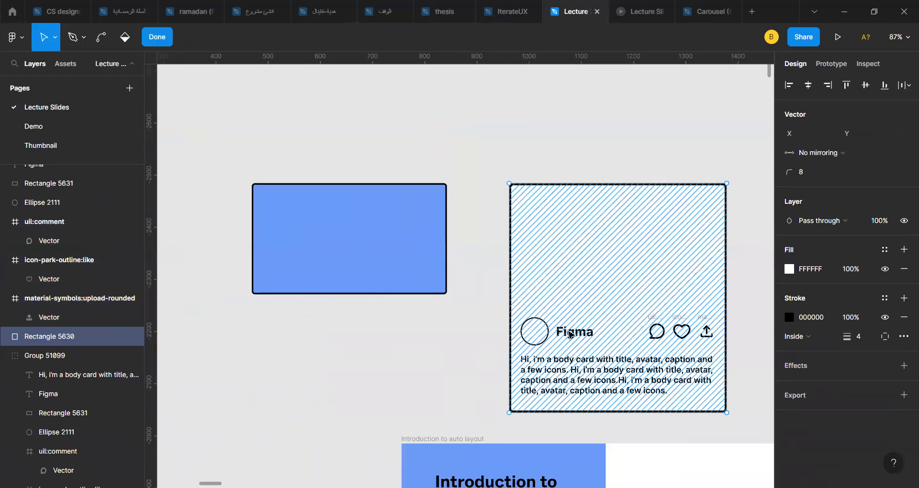
{"action": "key", "text": "Escape"}
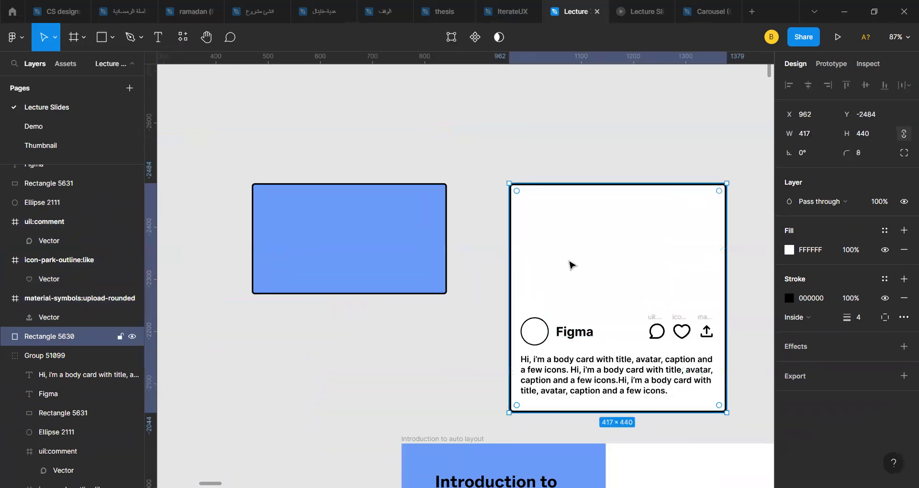
{"action": "key", "text": "Delete"}
- Move the avatar with its Figma title, the three icons and the body text beneath the separate blue rectangle, arranged as a card
{"action": "left_click_drag", "start_coordinate": [552, 332], "coordinate": [306, 331]}
{"action": "left_click_drag", "start_coordinate": [627, 304], "coordinate": [742, 353]}
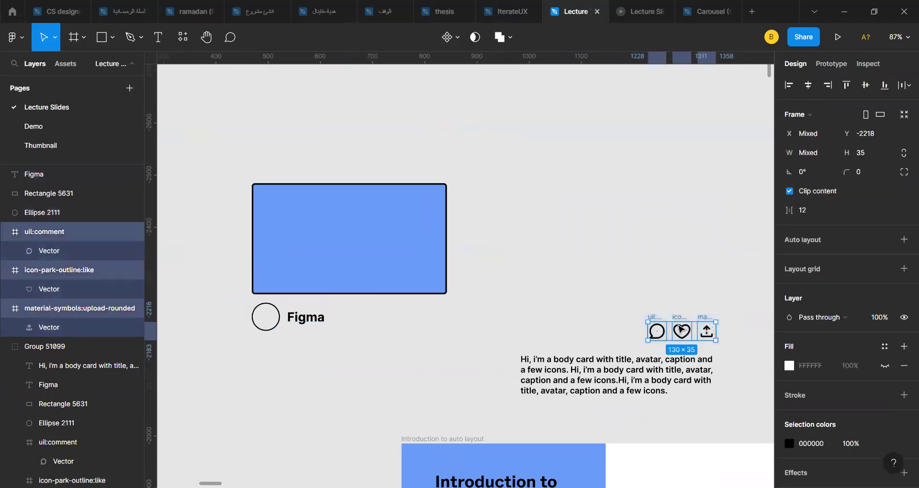
{"action": "left_click_drag", "start_coordinate": [681, 330], "coordinate": [414, 321]}
{"action": "left_click_drag", "start_coordinate": [554, 378], "coordinate": [287, 369]}
- Try applying one auto layout to all the loose card elements at once, and undo it
{"action": "left_click_drag", "start_coordinate": [209, 147], "coordinate": [499, 386]}
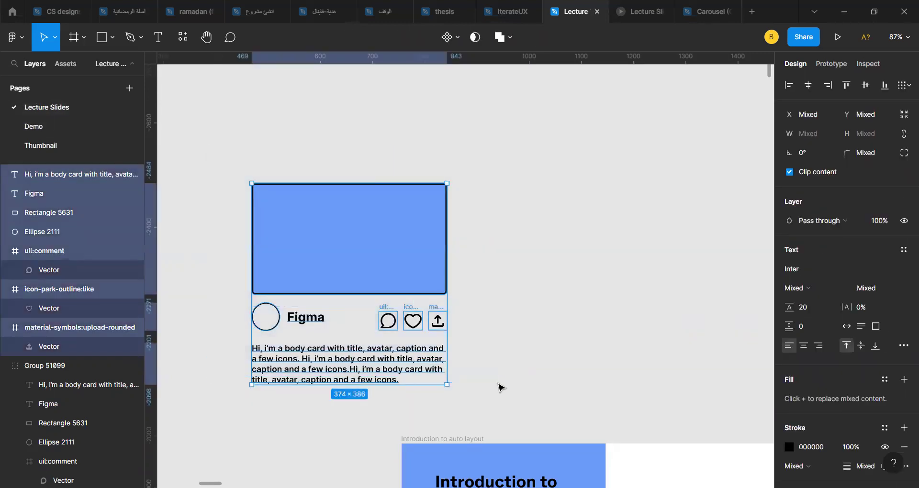
{"action": "key", "text": "shift+a"}
{"action": "scroll", "coordinate": [498, 383], "scroll_direction": "down", "scroll_amount": 3}
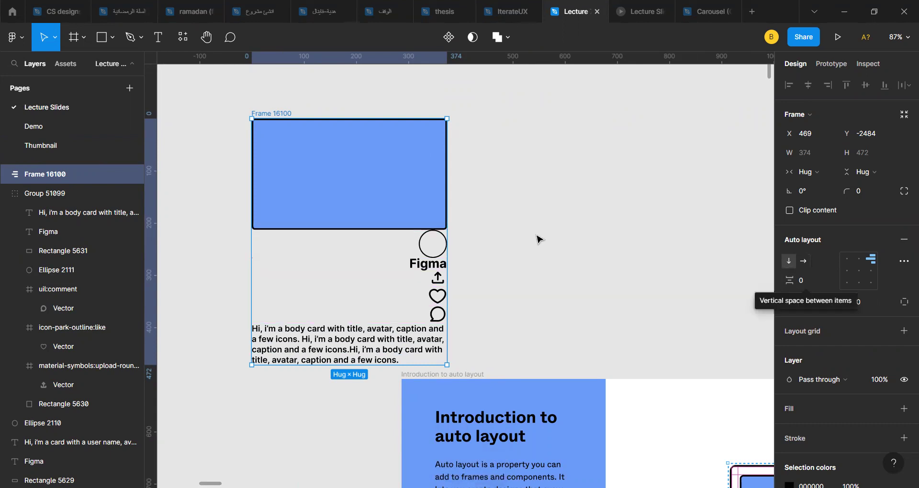
{"action": "scroll", "coordinate": [412, 330], "scroll_direction": "down", "scroll_amount": 5}
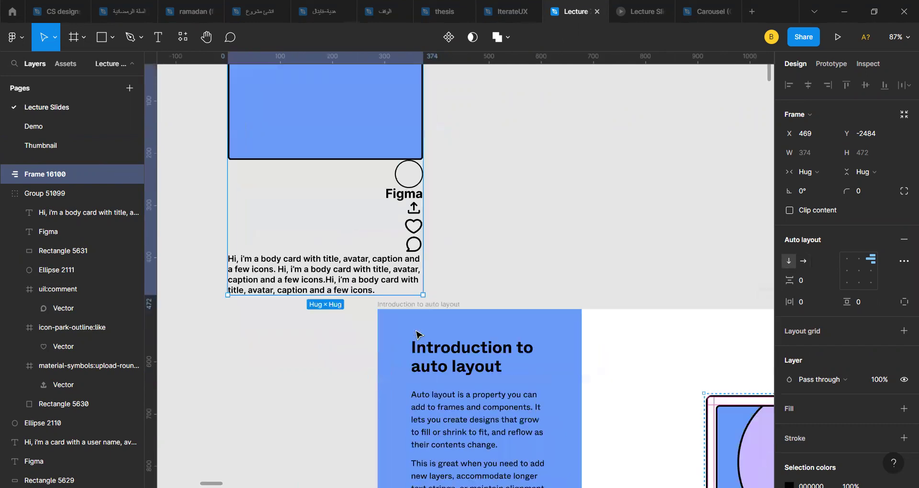
{"action": "scroll", "coordinate": [417, 335], "scroll_direction": "down", "scroll_amount": 1}
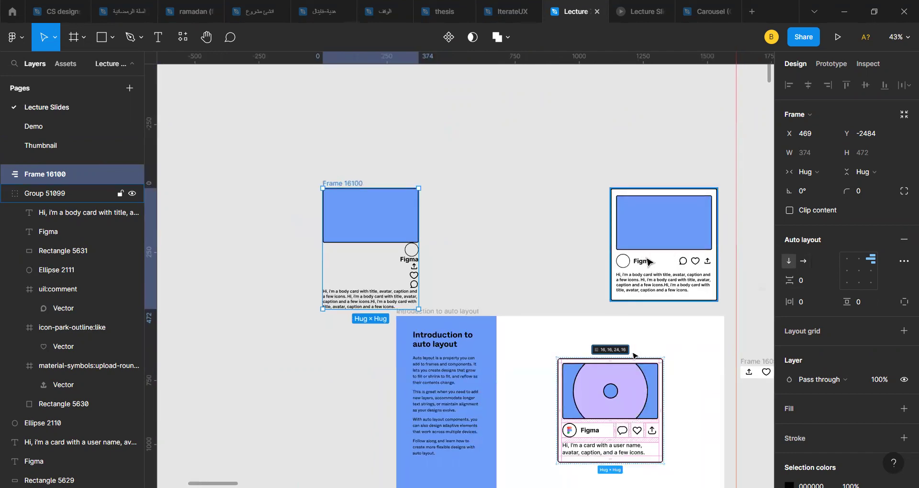
{"action": "key", "text": "ctrl+z"}
- Move the loose card elements beside the complete reference card, with the blue rectangle at about X 1159, Y -2457
{"action": "scroll", "coordinate": [354, 211], "scroll_direction": "up", "scroll_amount": 3}
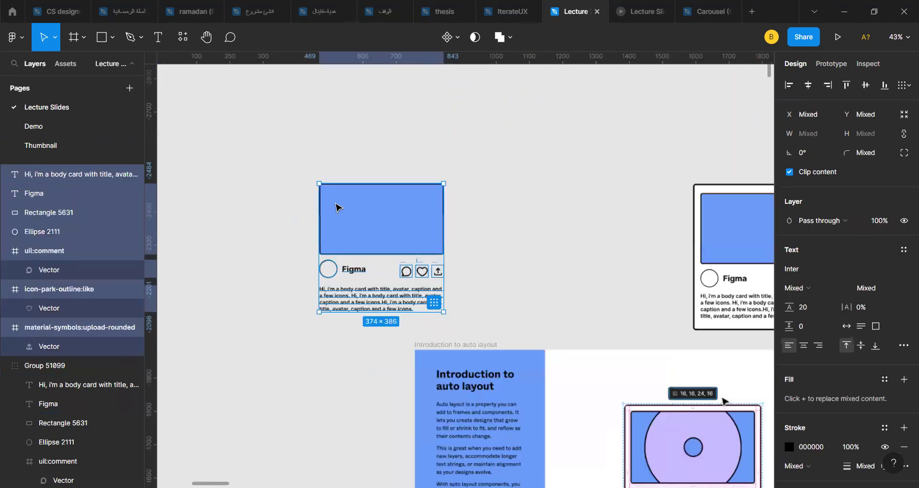
{"action": "scroll", "coordinate": [408, 230], "scroll_direction": "right", "scroll_amount": 3}
{"action": "scroll", "coordinate": [408, 229], "scroll_direction": "down", "scroll_amount": 3}
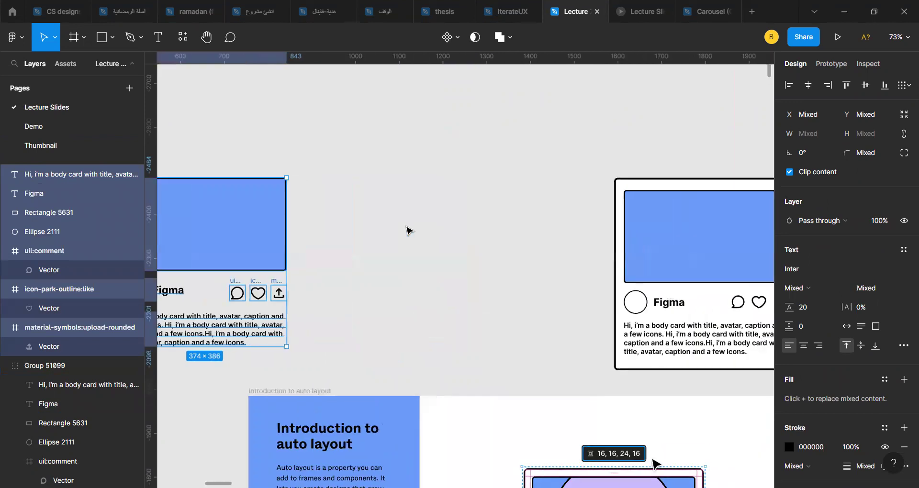
{"action": "scroll", "coordinate": [461, 239], "scroll_direction": "left", "scroll_amount": 3}
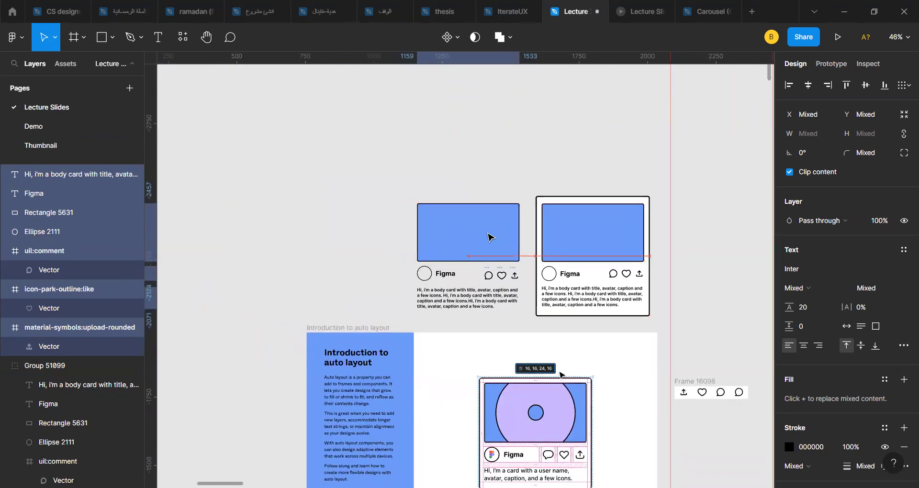
{"action": "scroll", "coordinate": [488, 238], "scroll_direction": "up", "scroll_amount": 5}
{"action": "scroll", "coordinate": [383, 268], "scroll_direction": "right", "scroll_amount": 2}
{"action": "scroll", "coordinate": [383, 268], "scroll_direction": "down", "scroll_amount": 1}
{"action": "left_click", "coordinate": [221, 261]}
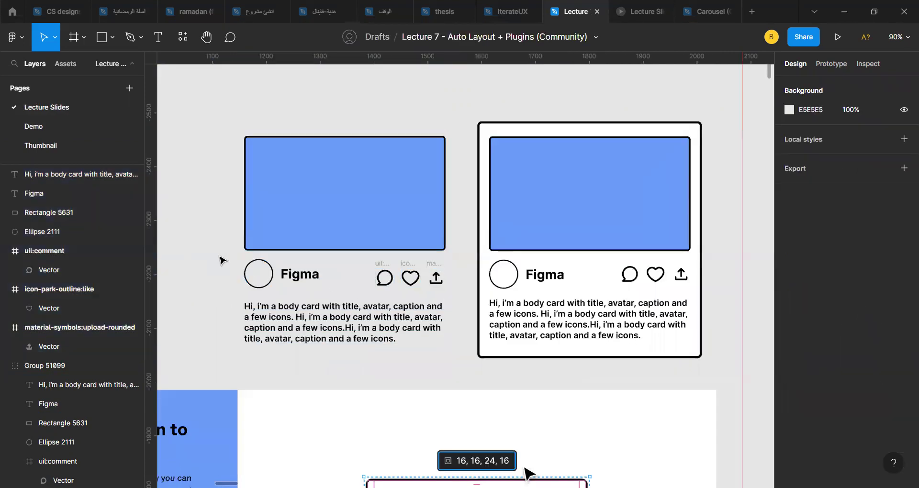
- Examine the card's three rows by selecting the image, the avatar and icon row, and the body text in turn
{"action": "scroll", "coordinate": [298, 272], "scroll_direction": "up", "scroll_amount": 1}
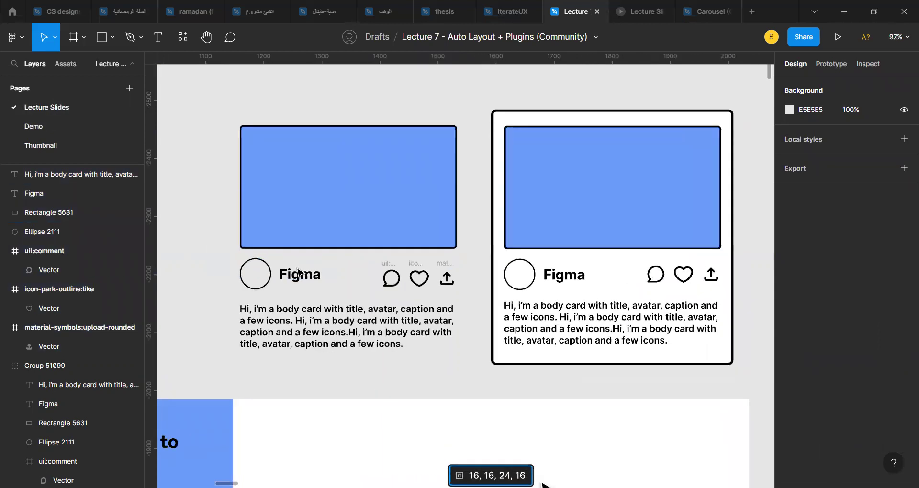
{"action": "left_click", "coordinate": [412, 200]}
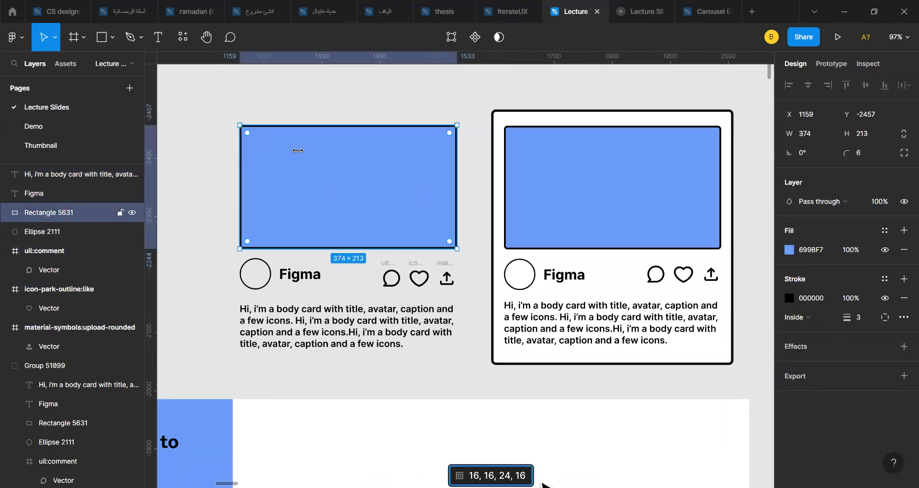
{"action": "left_click_drag", "start_coordinate": [223, 262], "coordinate": [475, 296]}
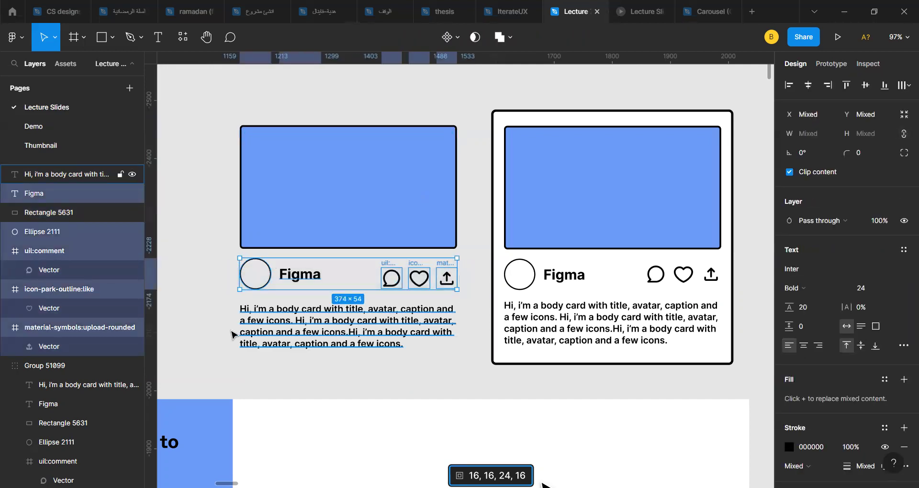
{"action": "left_click_drag", "start_coordinate": [218, 319], "coordinate": [418, 345]}
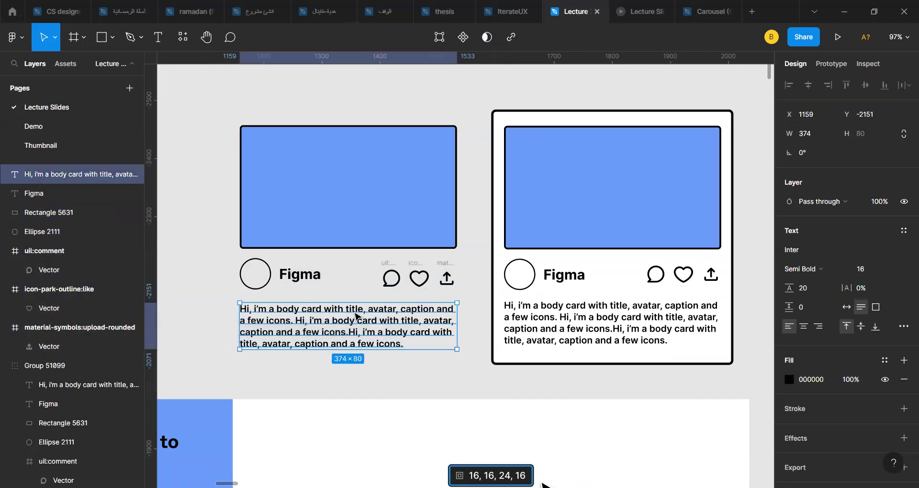
{"action": "left_click", "coordinate": [220, 272]}
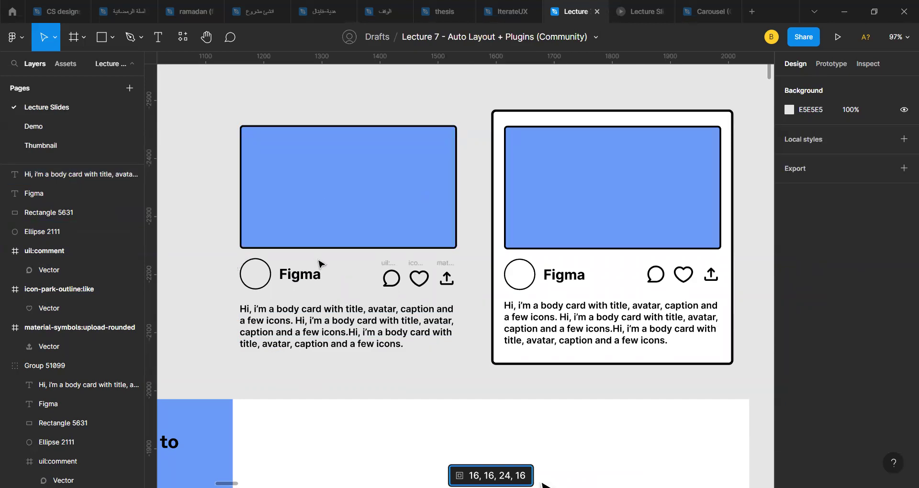
- Try applying a single auto layout to the avatar, Figma title and icons together, and remove it again
{"action": "left_click_drag", "start_coordinate": [234, 256], "coordinate": [462, 292]}
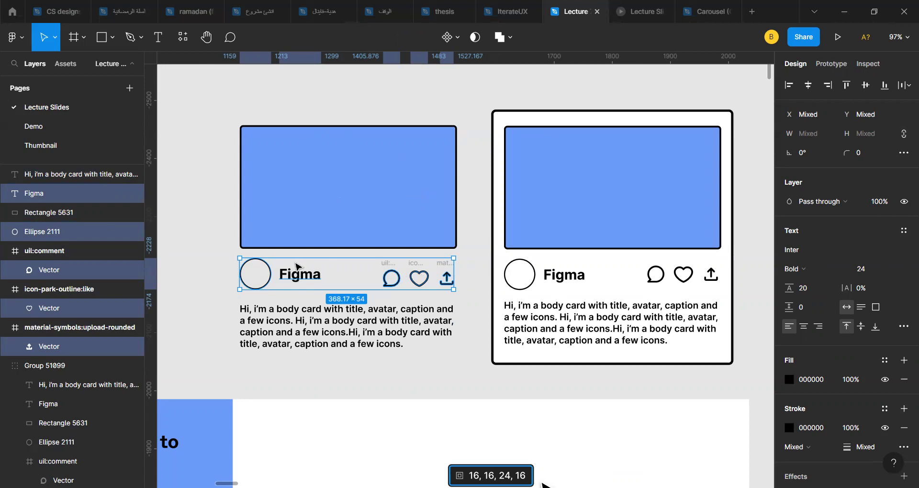
{"action": "key", "text": "shift+a"}
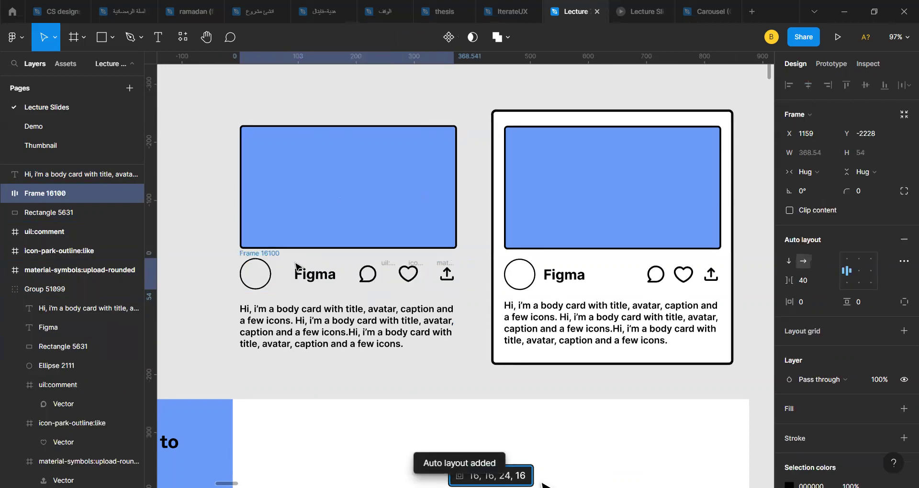
{"action": "scroll", "coordinate": [267, 255], "scroll_direction": "up", "scroll_amount": 2}
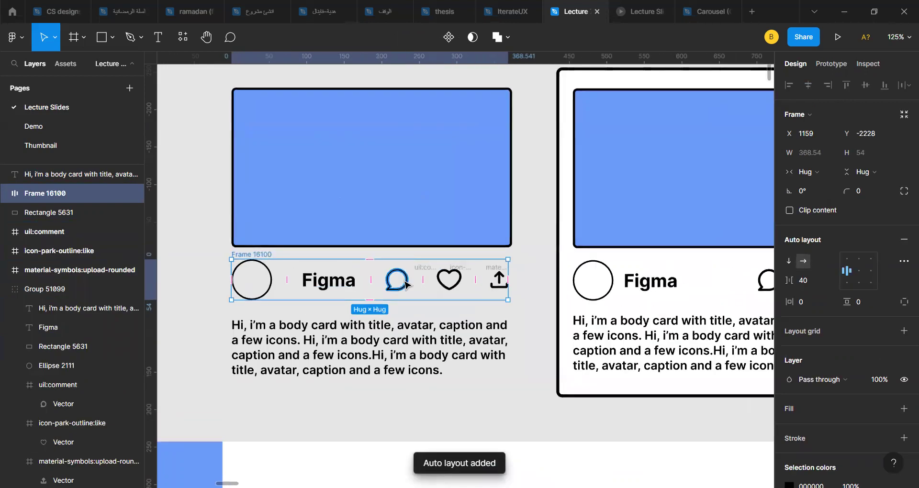
{"action": "scroll", "coordinate": [267, 255], "scroll_direction": "right", "scroll_amount": 3}
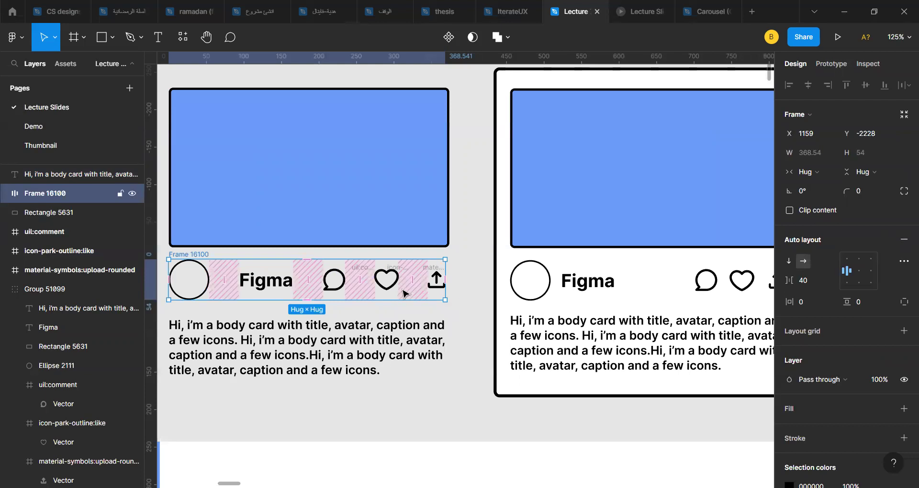
{"action": "scroll", "coordinate": [404, 293], "scroll_direction": "down", "scroll_amount": 3}
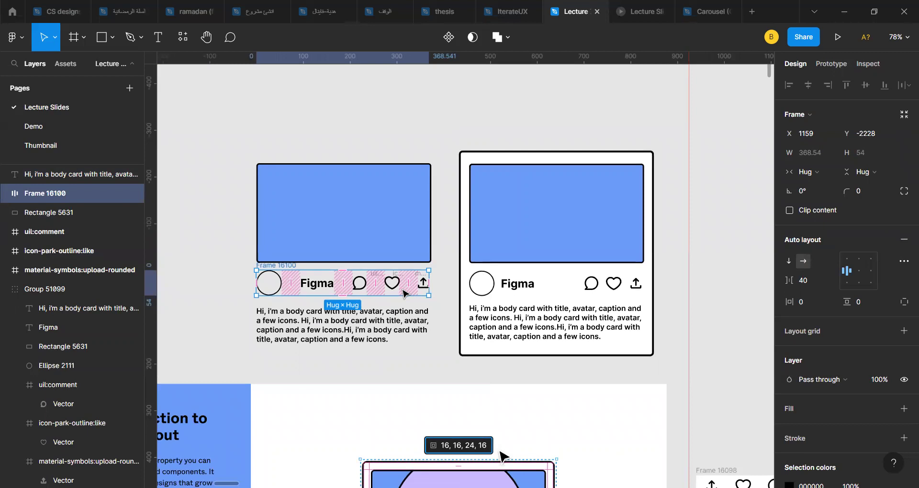
{"action": "key", "text": "ctrl+shift+g"}
{"action": "left_click", "coordinate": [209, 259]}
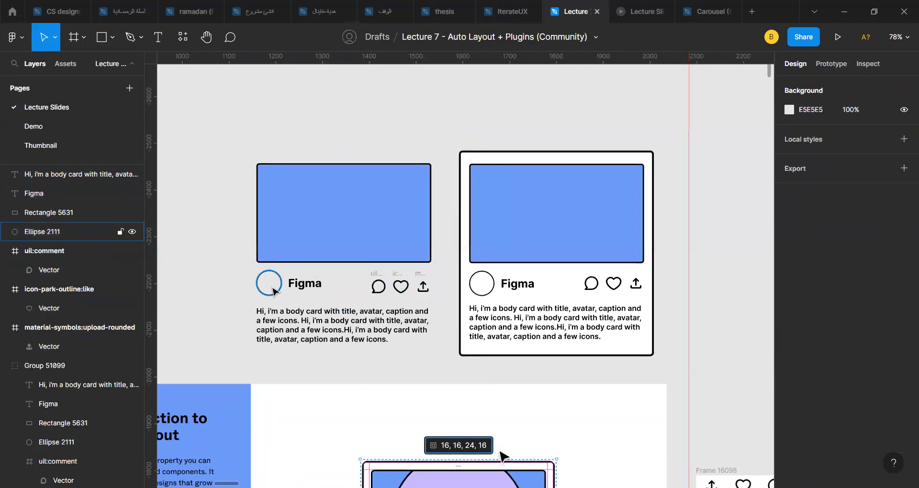
- Apply auto layout to the avatar circle and Figma title, and set the spacing between them to 12
{"action": "scroll", "coordinate": [249, 280], "scroll_direction": "up", "scroll_amount": 3}
{"action": "left_click_drag", "start_coordinate": [242, 266], "coordinate": [350, 300]}
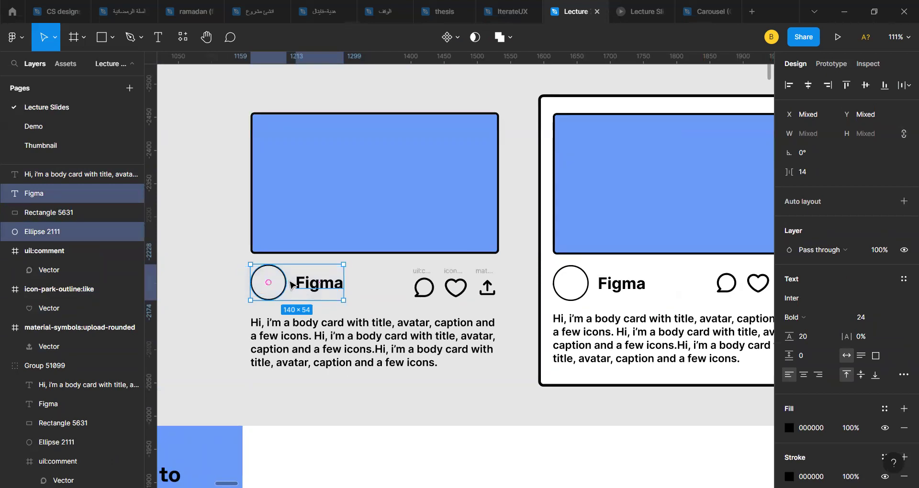
{"action": "scroll", "coordinate": [302, 290], "scroll_direction": "up", "scroll_amount": 5}
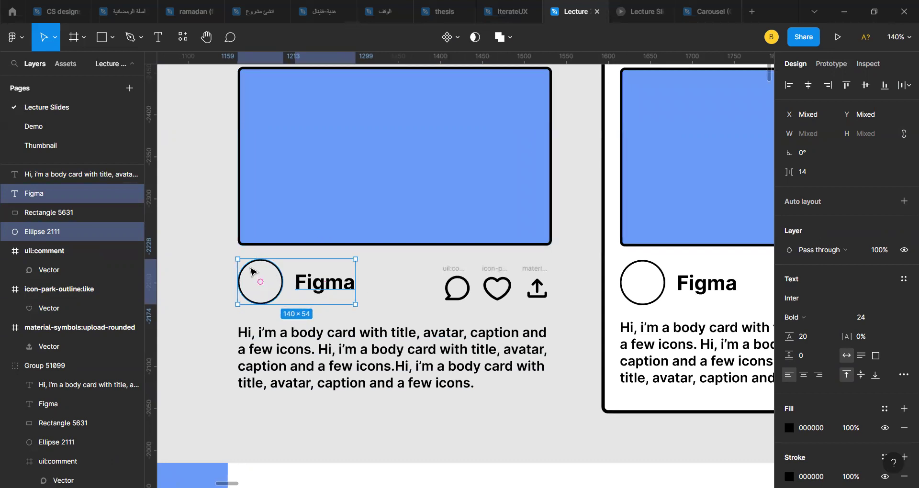
{"action": "key", "text": "shift+a"}
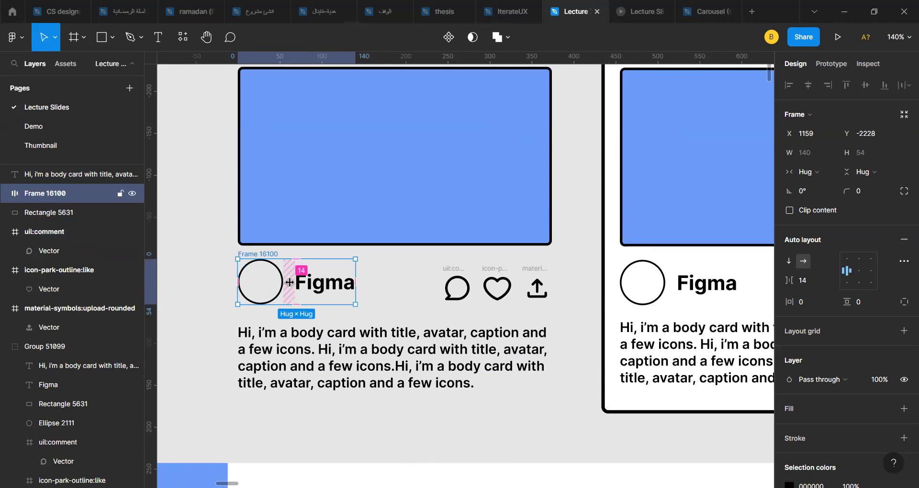
{"action": "left_click", "coordinate": [289, 280]}
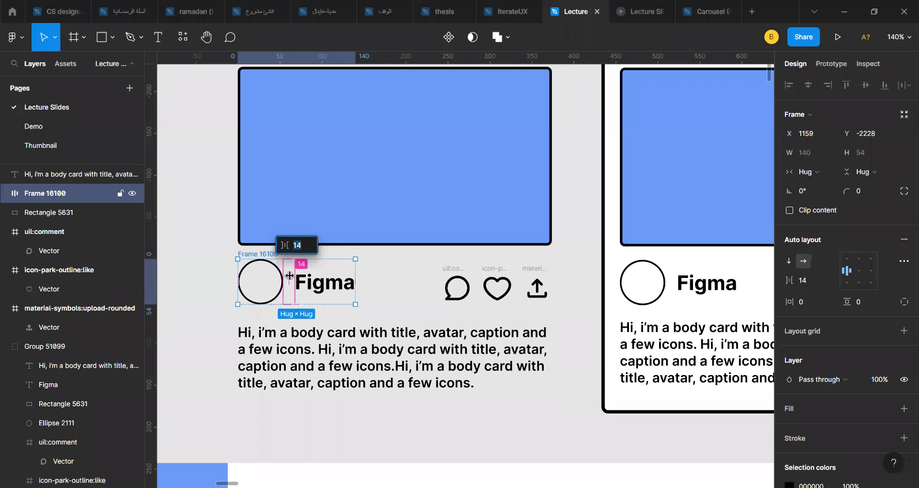
{"action": "type", "text": "12"}
{"action": "key", "text": "Return"}
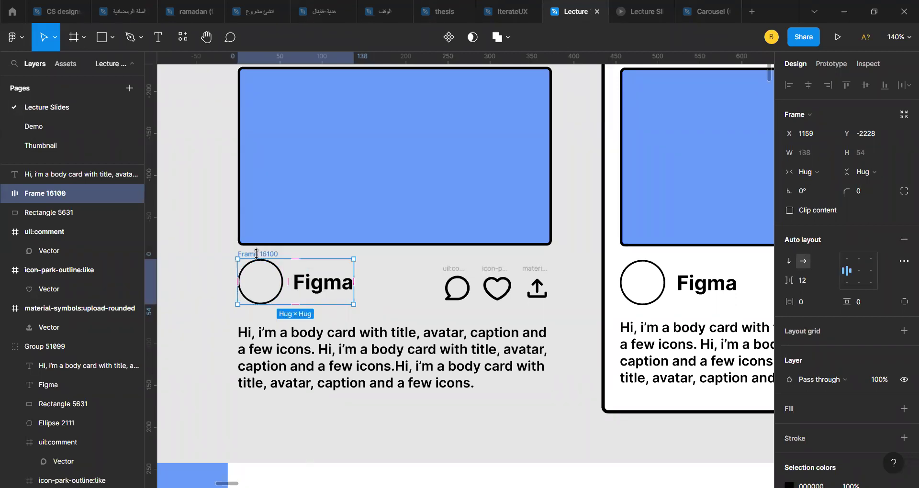
{"action": "left_click", "coordinate": [390, 270]}
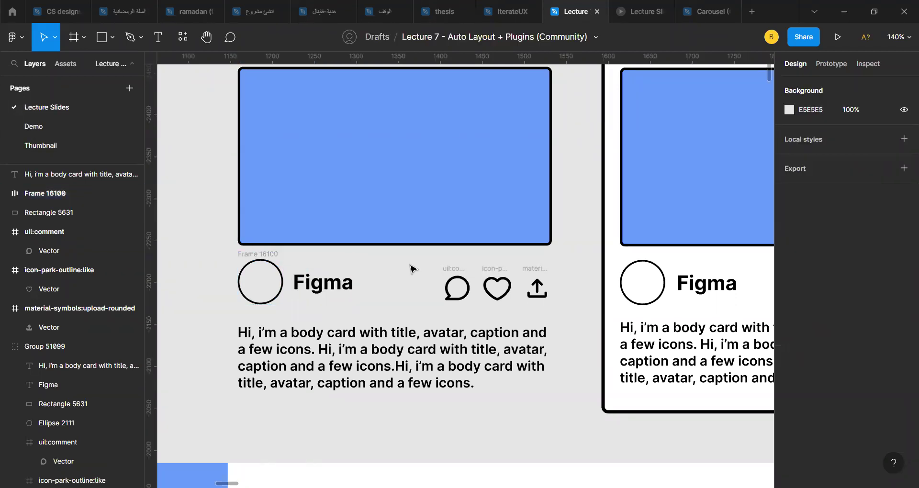
- Apply auto layout to the comment, like and upload icons, and move their frame up to align vertically with the title row
{"action": "scroll", "coordinate": [413, 269], "scroll_direction": "right", "scroll_amount": 2}
{"action": "left_click_drag", "start_coordinate": [358, 261], "coordinate": [517, 312]}
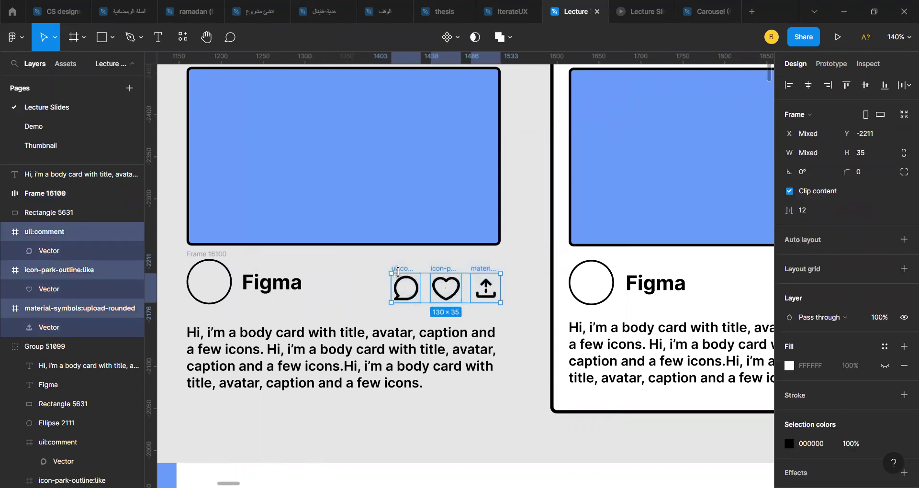
{"action": "key", "text": "shift+a"}
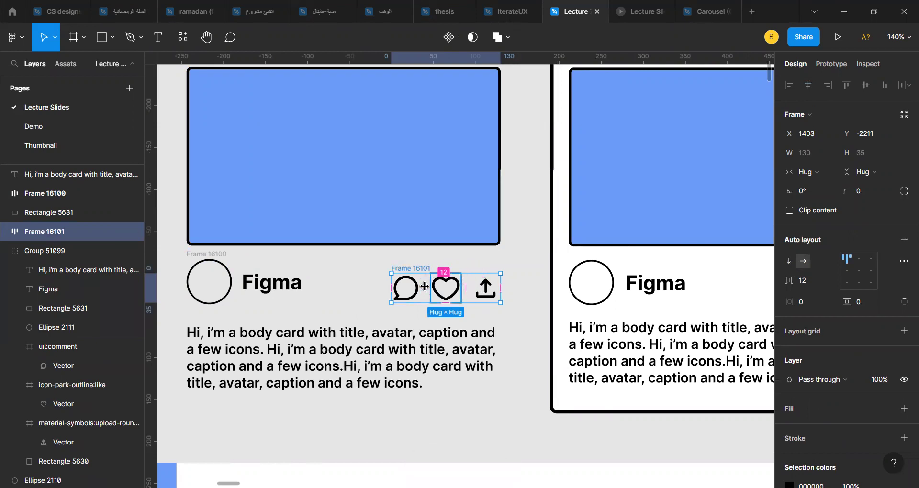
{"action": "left_click_drag", "start_coordinate": [413, 265], "coordinate": [413, 266]}
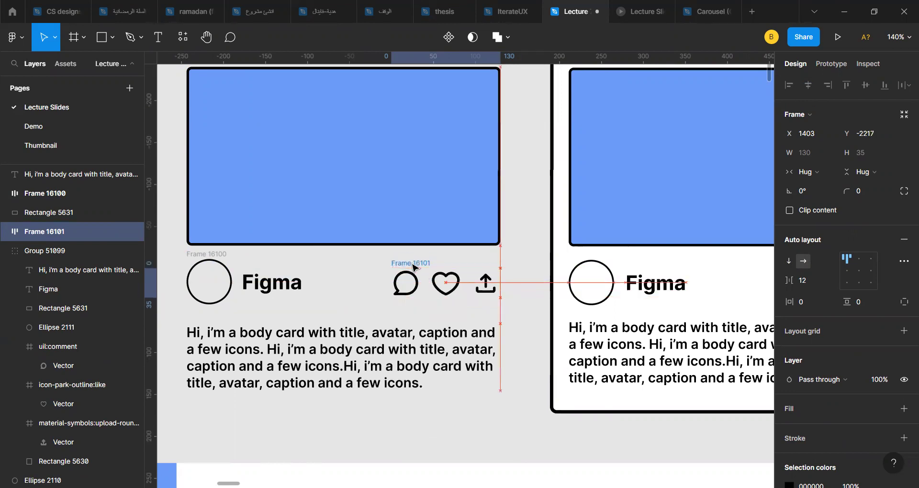
- Combine the avatar-title frame and the icons frame into one horizontal auto layout row
{"action": "left_click", "coordinate": [353, 264]}
{"action": "left_click_drag", "start_coordinate": [172, 254], "coordinate": [513, 319]}
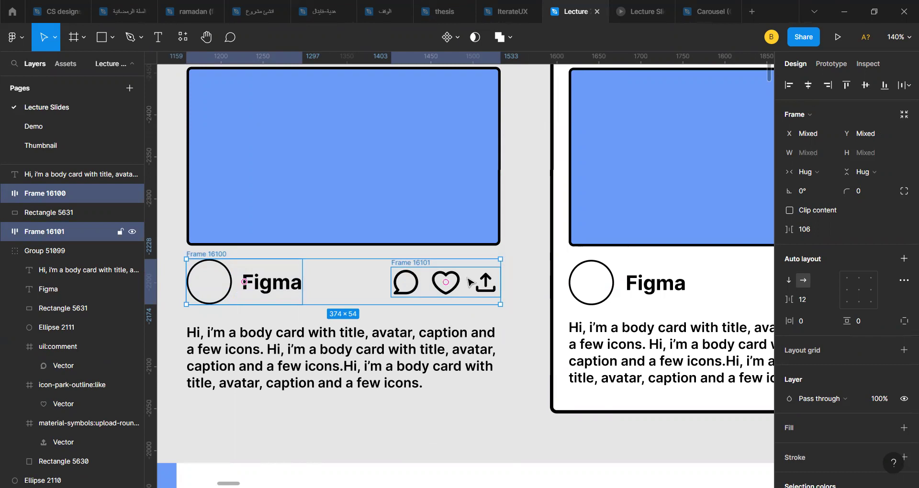
{"action": "key", "text": "shift+a"}
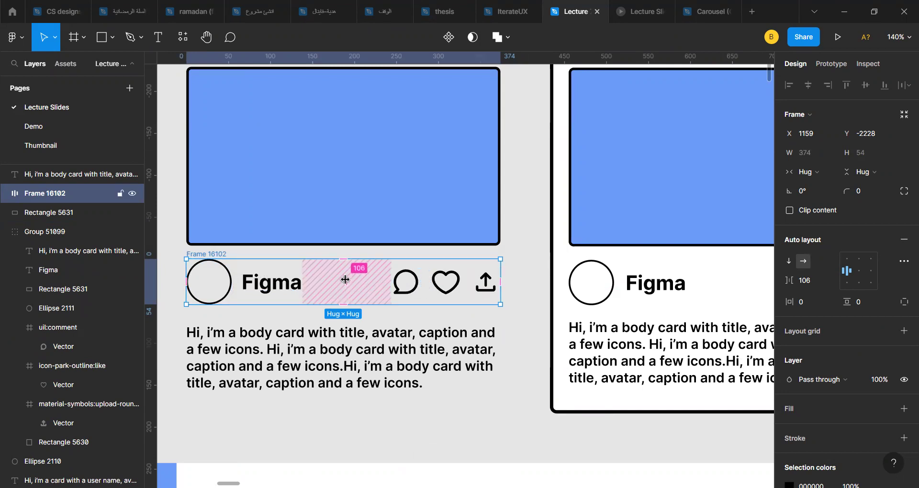
- Examine the card's three stacked parts: the blue image rectangle, the title-and-icons row and the body text
{"action": "left_click", "coordinate": [249, 314]}
{"action": "scroll", "coordinate": [248, 312], "scroll_direction": "down", "scroll_amount": 5}
{"action": "left_click", "coordinate": [253, 220]}
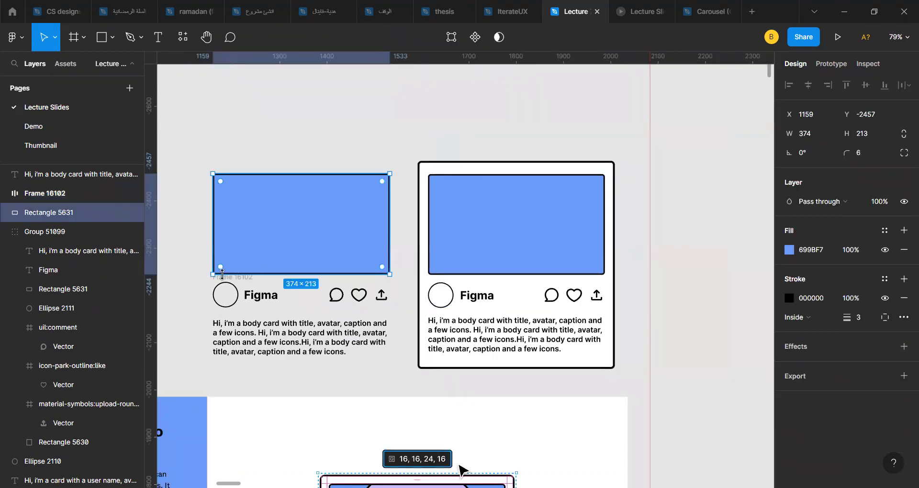
{"action": "scroll", "coordinate": [221, 277], "scroll_direction": "up", "scroll_amount": 3}
{"action": "left_click", "coordinate": [221, 280]}
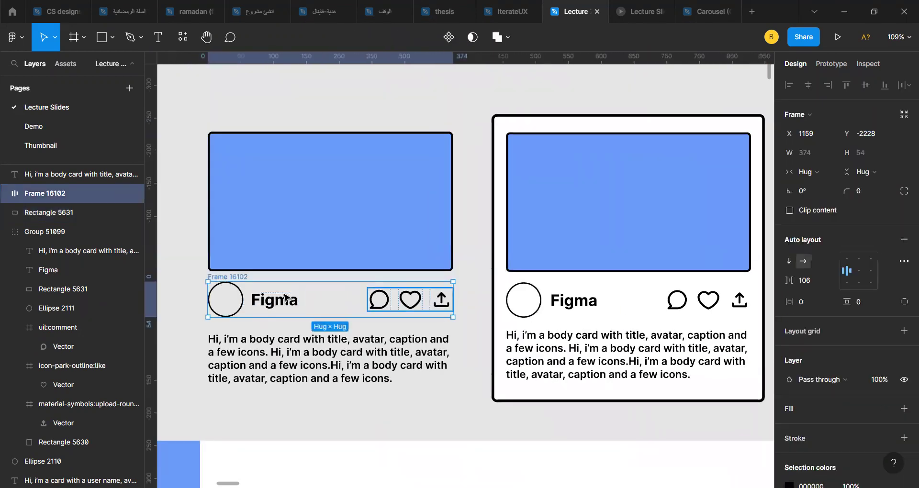
{"action": "left_click", "coordinate": [249, 364]}
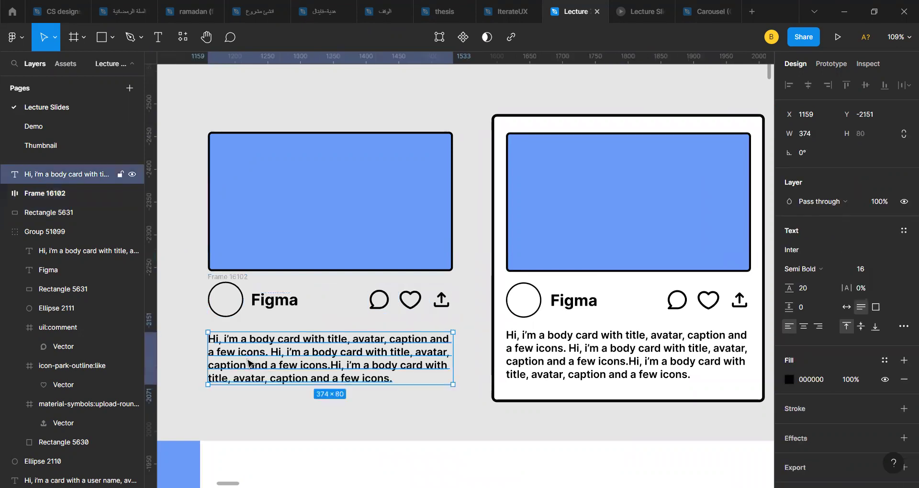
{"action": "scroll", "coordinate": [249, 364], "scroll_direction": "down", "scroll_amount": 2}
{"action": "left_click_drag", "start_coordinate": [204, 142], "coordinate": [178, 214]}
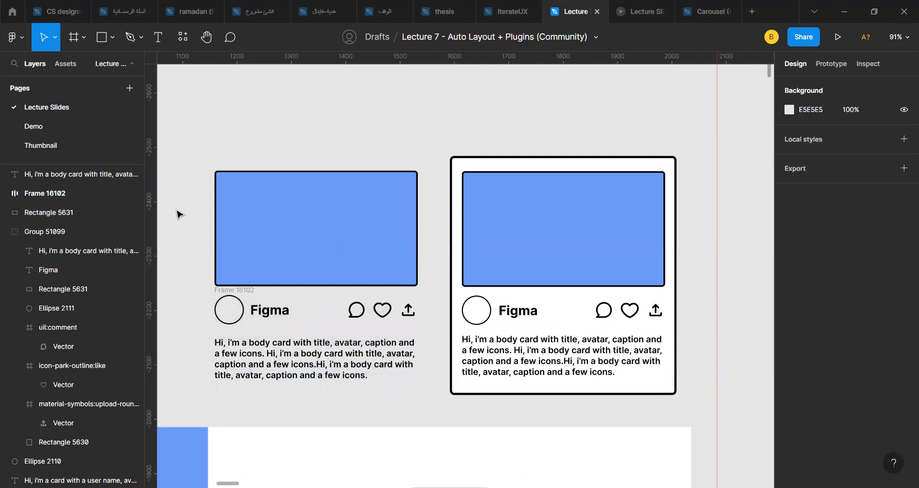
- Combine the blue image rectangle, the title-and-icons row and the body text into one vertical auto layout frame
{"action": "left_click", "coordinate": [309, 225]}
{"action": "scroll", "coordinate": [309, 226], "scroll_direction": "up", "scroll_amount": 3}
{"action": "scroll", "coordinate": [308, 226], "scroll_direction": "down", "scroll_amount": 5}
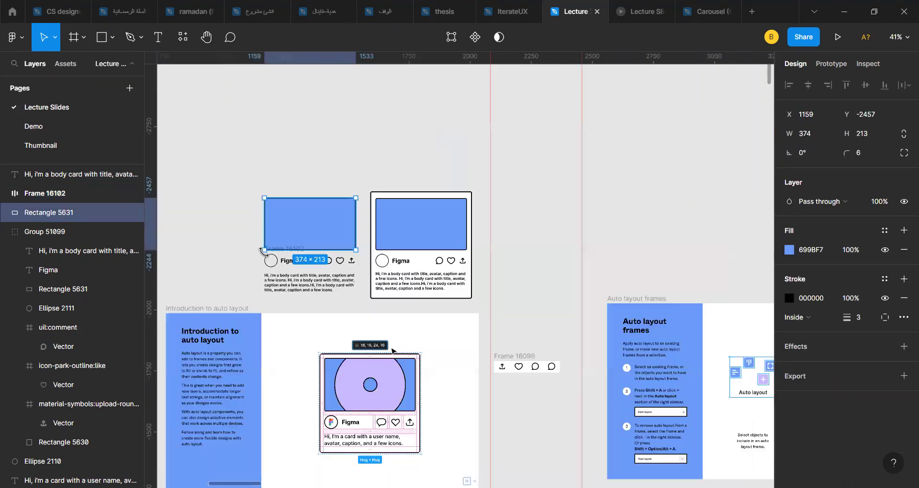
{"action": "scroll", "coordinate": [276, 251], "scroll_direction": "up", "scroll_amount": 4}
{"action": "scroll", "coordinate": [276, 251], "scroll_direction": "up", "scroll_amount": 4}
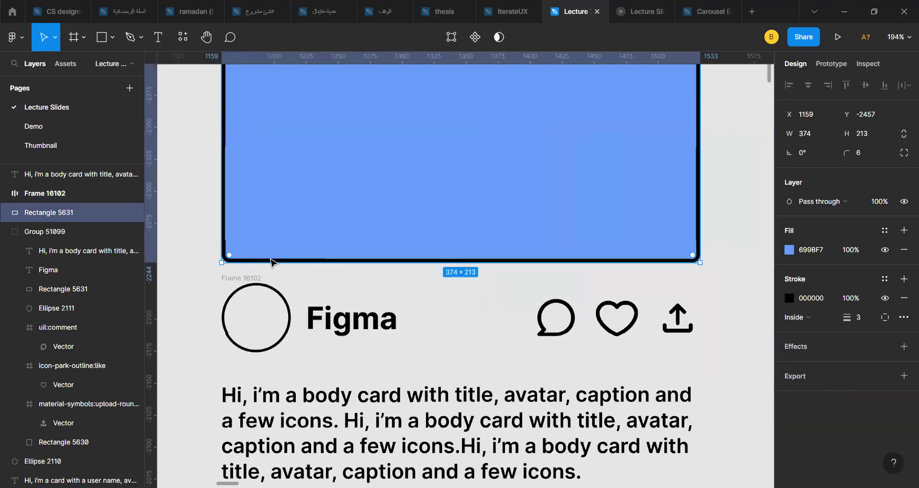
{"action": "left_click", "coordinate": [246, 278], "text": "shift"}
{"action": "left_click", "coordinate": [412, 408], "text": "shift"}
{"action": "scroll", "coordinate": [412, 408], "scroll_direction": "down", "scroll_amount": 2}
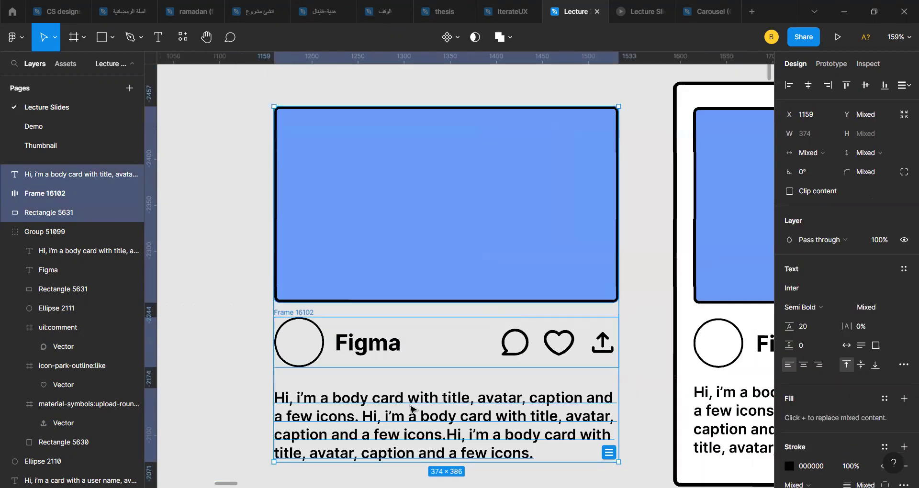
{"action": "scroll", "coordinate": [412, 409], "scroll_direction": "down", "scroll_amount": 1}
{"action": "key", "text": "shift+a"}
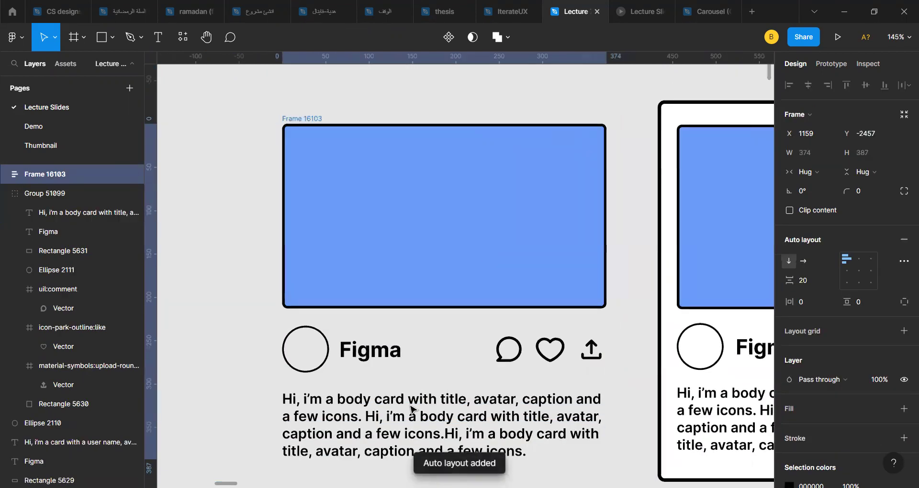
- Add a white FFFFFF fill to the new card frame
{"action": "scroll", "coordinate": [412, 408], "scroll_direction": "down", "scroll_amount": 2}
{"action": "scroll", "coordinate": [409, 237], "scroll_direction": "up", "scroll_amount": 1}
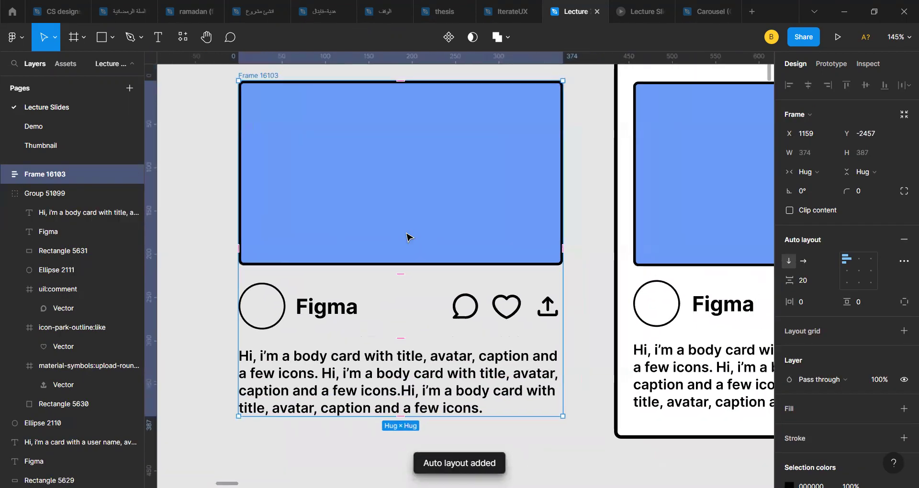
{"action": "scroll", "coordinate": [405, 266], "scroll_direction": "down", "scroll_amount": 1}
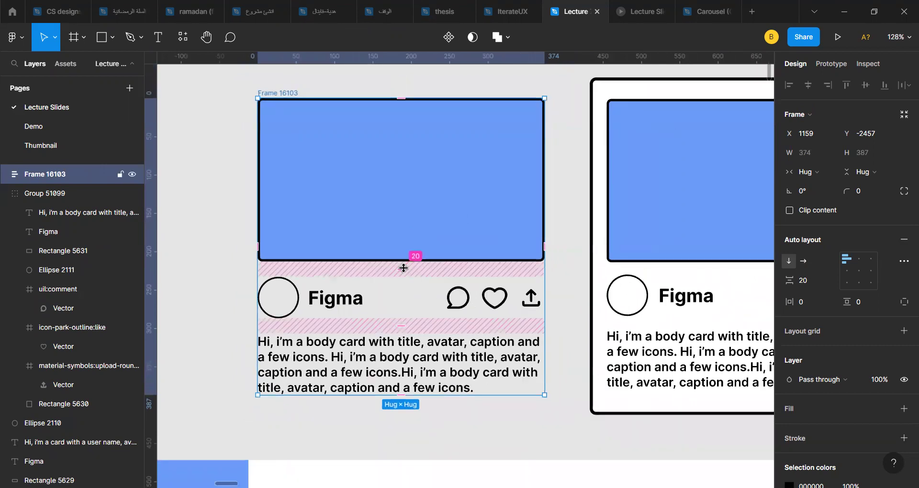
{"action": "scroll", "coordinate": [404, 269], "scroll_direction": "down", "scroll_amount": 5}
{"action": "scroll", "coordinate": [405, 272], "scroll_direction": "up", "scroll_amount": 4}
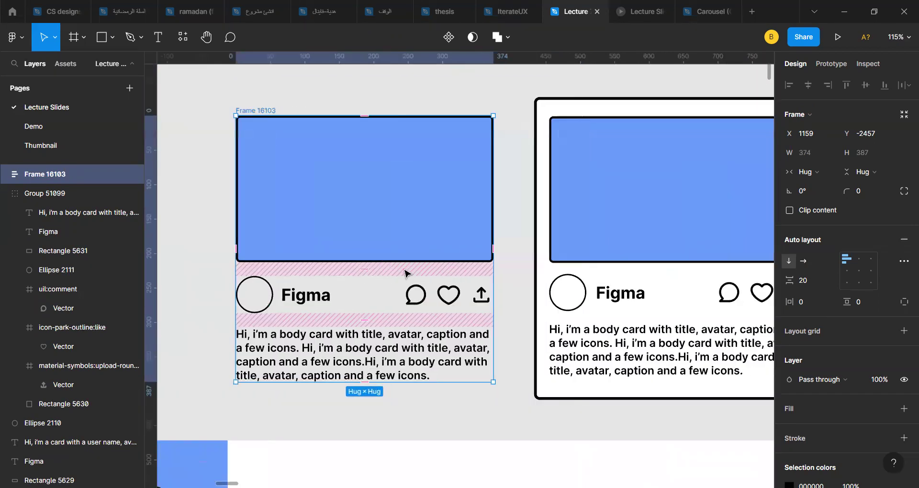
{"action": "scroll", "coordinate": [404, 273], "scroll_direction": "right", "scroll_amount": 1}
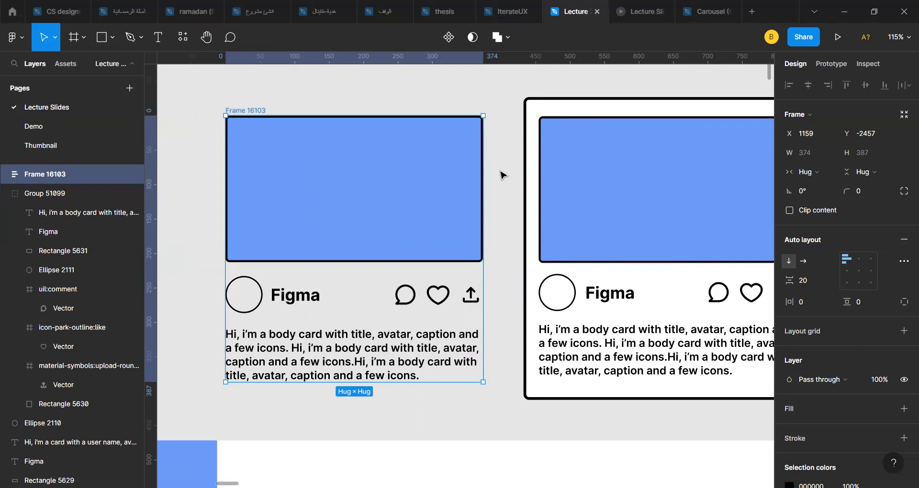
{"action": "scroll", "coordinate": [875, 369], "scroll_direction": "down", "scroll_amount": 3}
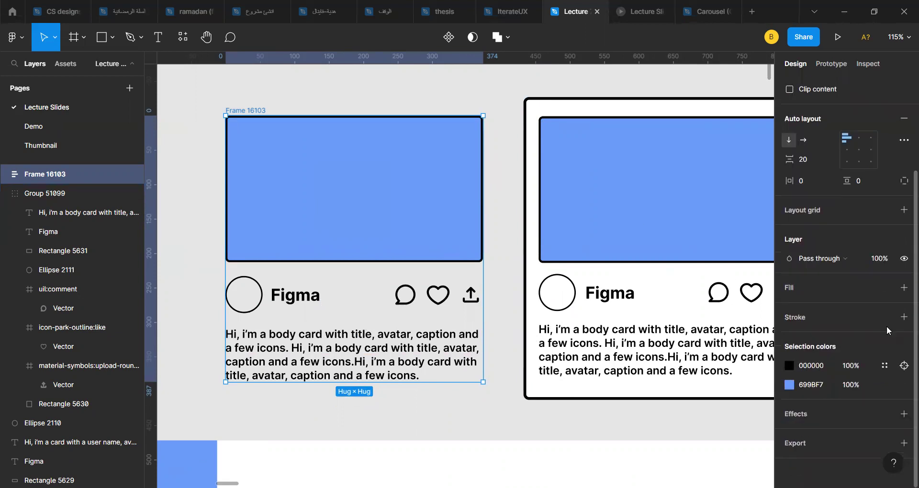
{"action": "left_click", "coordinate": [903, 288]}
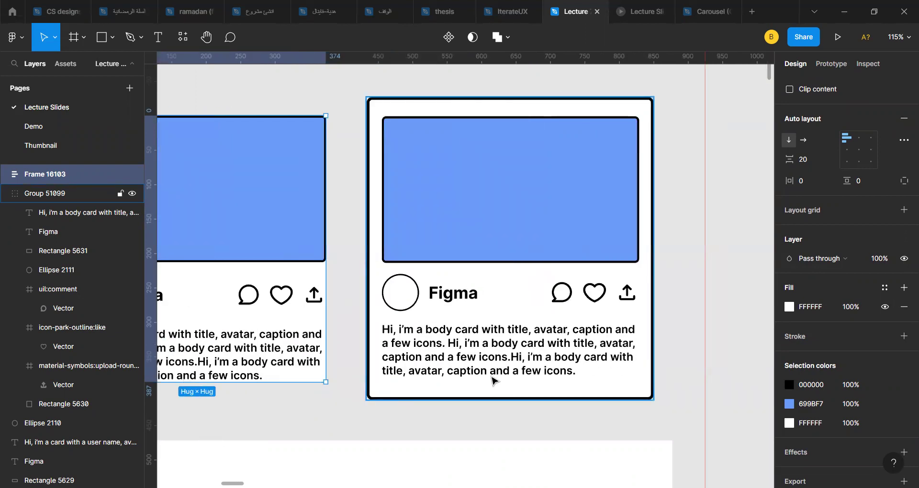
{"action": "scroll", "coordinate": [489, 376], "scroll_direction": "left", "scroll_amount": 1}
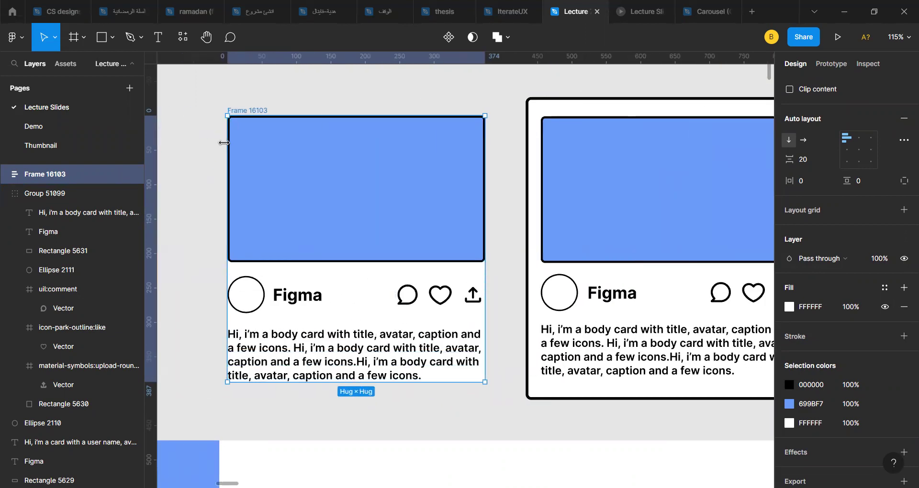
- Set the card frame's horizontal padding to 16 and its vertical padding to 32
{"action": "scroll", "coordinate": [820, 251], "scroll_direction": "up", "scroll_amount": 2}
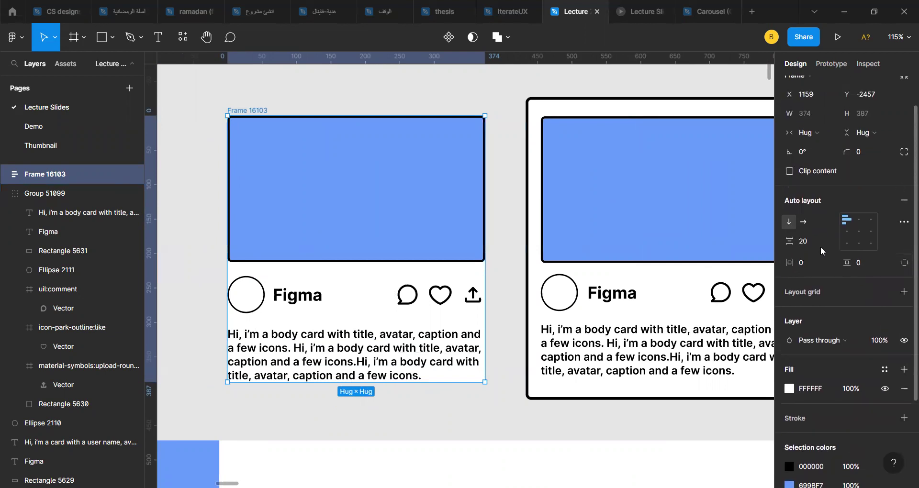
{"action": "left_click", "coordinate": [810, 262]}
{"action": "key", "text": "Return"}
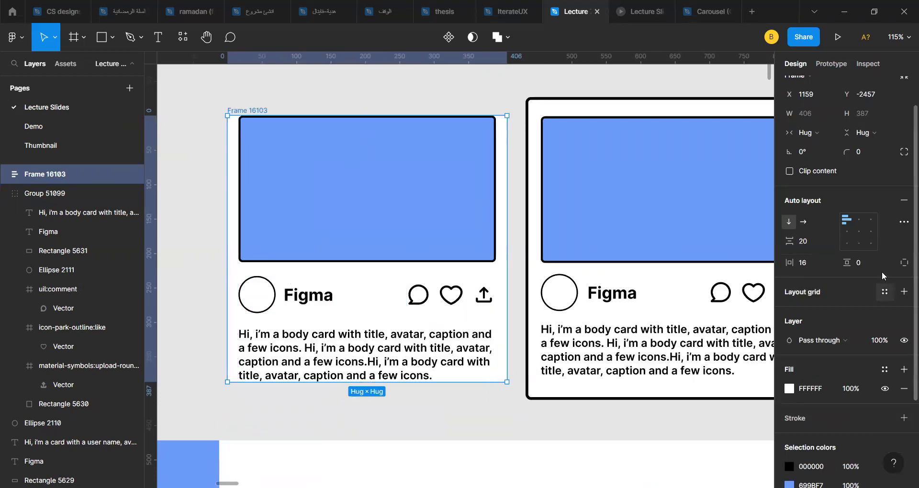
{"action": "left_click", "coordinate": [872, 262]}
{"action": "type", "text": "32"}
{"action": "key", "text": "Return"}
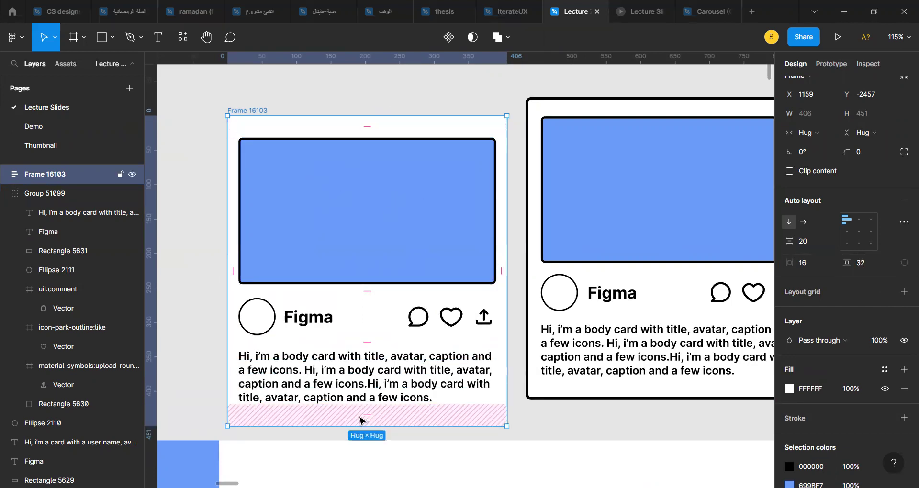
- Add a black inside stroke to the card frame with a thickness of 4
{"action": "scroll", "coordinate": [834, 404], "scroll_direction": "down", "scroll_amount": 3}
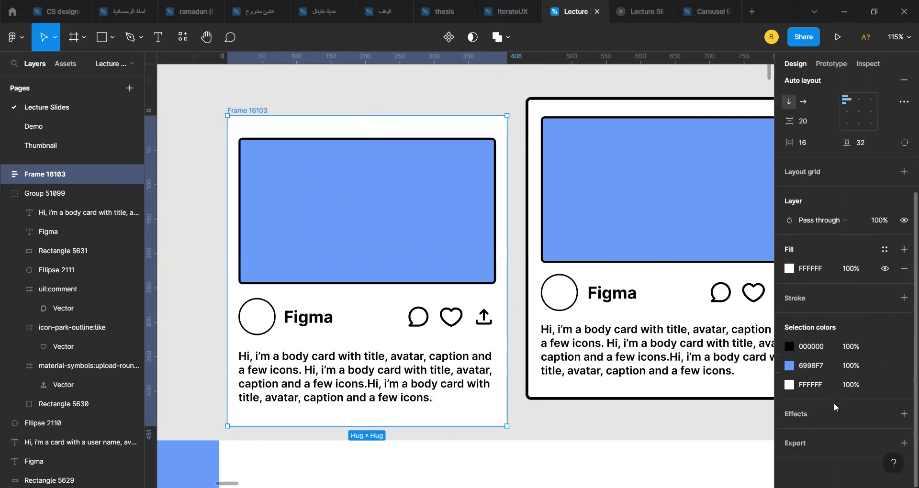
{"action": "left_click", "coordinate": [904, 298]}
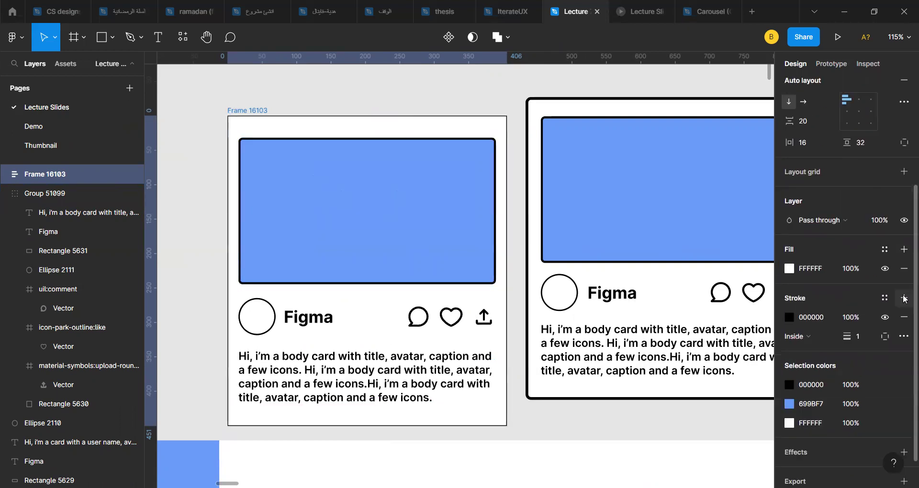
{"action": "left_click", "coordinate": [864, 340]}
{"action": "type", "text": "4"}
{"action": "key", "text": "Return"}
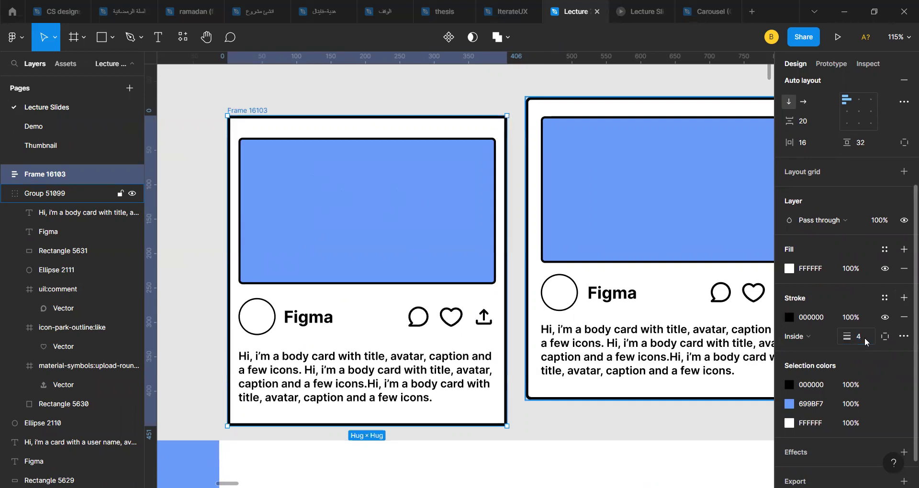
- Round the card frame's corners with a radius of 8
{"action": "scroll", "coordinate": [468, 129], "scroll_direction": "down", "scroll_amount": 1}
{"action": "scroll", "coordinate": [468, 130], "scroll_direction": "right", "scroll_amount": 1}
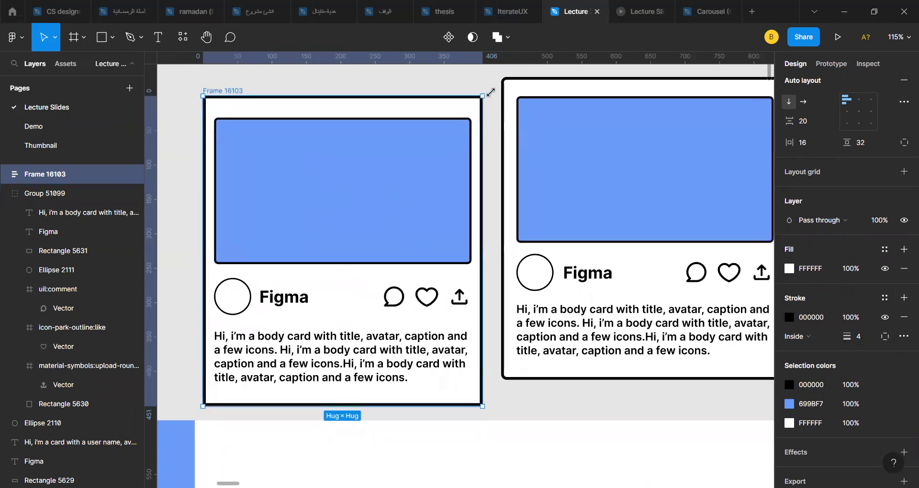
{"action": "scroll", "coordinate": [825, 178], "scroll_direction": "up", "scroll_amount": 3}
{"action": "scroll", "coordinate": [824, 178], "scroll_direction": "up", "scroll_amount": 1}
{"action": "left_click", "coordinate": [864, 191]}
{"action": "type", "text": "8"}
{"action": "key", "text": "Return"}
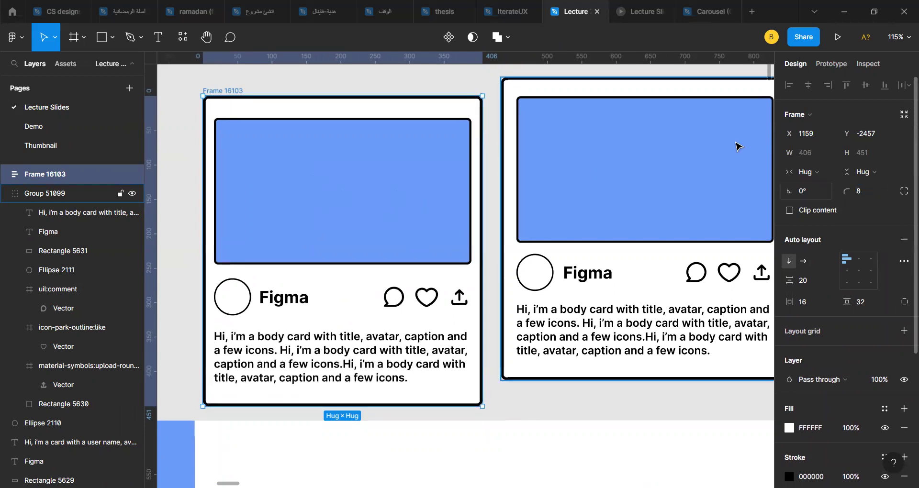
{"action": "left_click", "coordinate": [190, 127]}
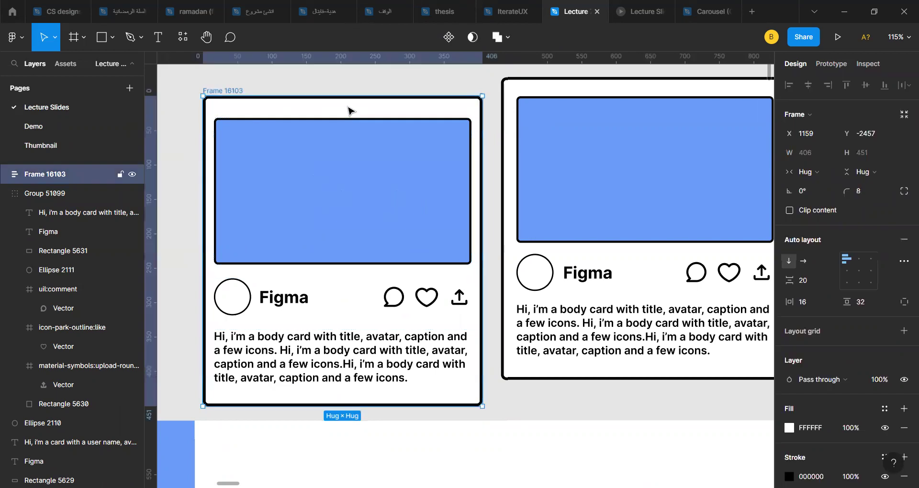
- Set only the top padding of the card frame to 24
{"action": "left_click", "coordinate": [351, 109]}
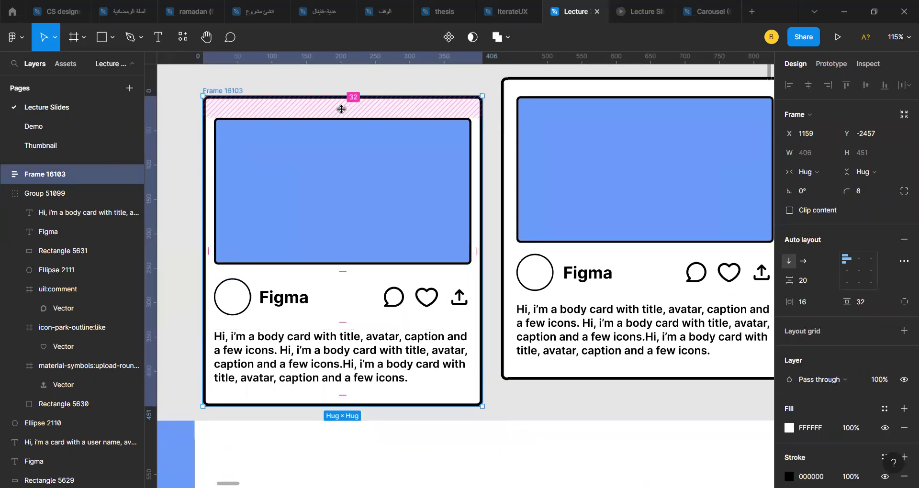
{"action": "left_click", "coordinate": [342, 109]}
{"action": "type", "text": "2"}
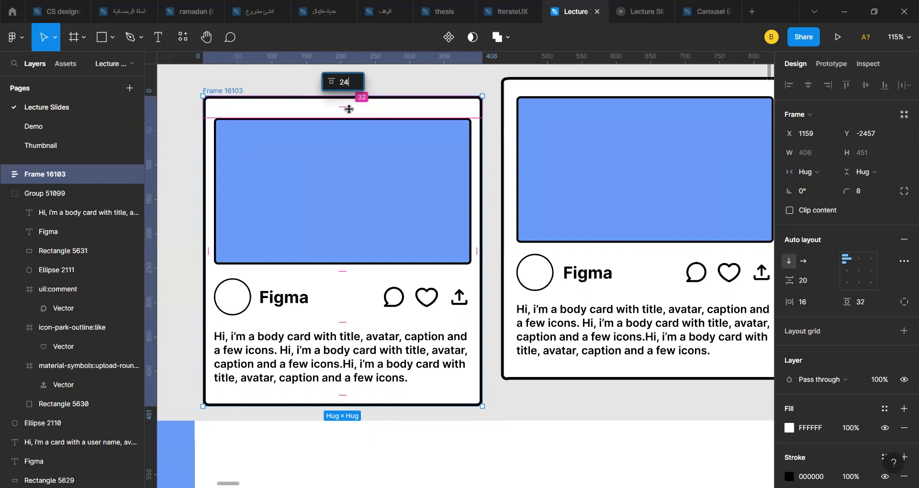
{"action": "type", "text": "4"}
{"action": "key", "text": "Return"}
{"action": "left_click", "coordinate": [178, 130]}
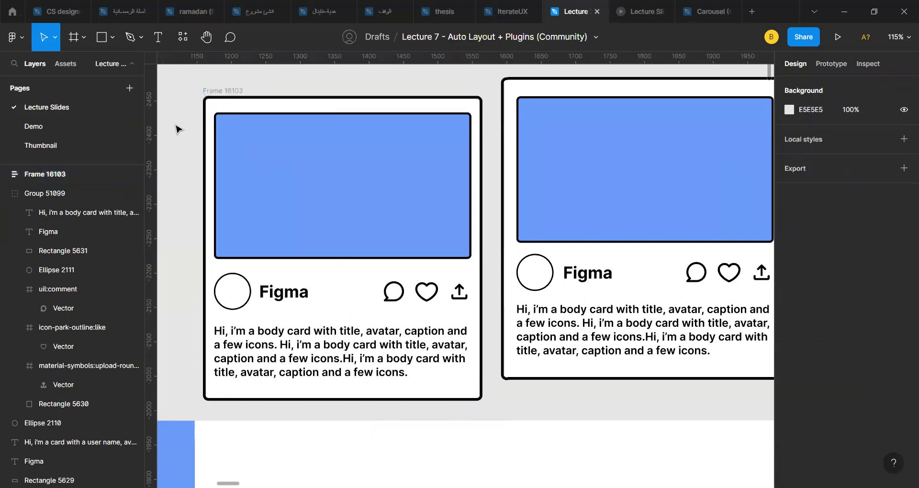
- Move the finished card frame up and closer to the reference card so their top edges line up
{"action": "scroll", "coordinate": [178, 129], "scroll_direction": "down", "scroll_amount": 5}
{"action": "left_click", "coordinate": [210, 102]}
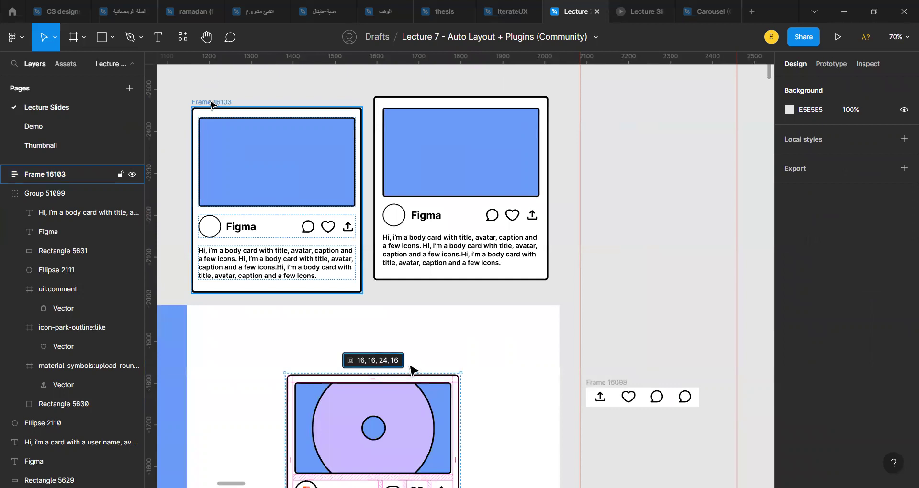
{"action": "left_click_drag", "start_coordinate": [210, 100], "coordinate": [214, 92]}
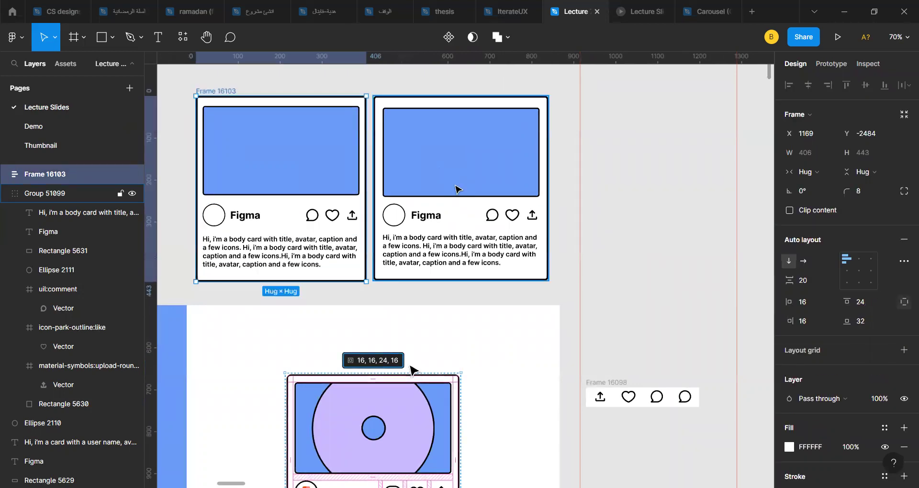
- Examine the nested structure of the card: the icons frame, the avatar-title frame and the body text
{"action": "scroll", "coordinate": [457, 189], "scroll_direction": "up", "scroll_amount": 3}
{"action": "scroll", "coordinate": [457, 189], "scroll_direction": "left", "scroll_amount": 3}
{"action": "scroll", "coordinate": [385, 260], "scroll_direction": "up", "scroll_amount": 1}
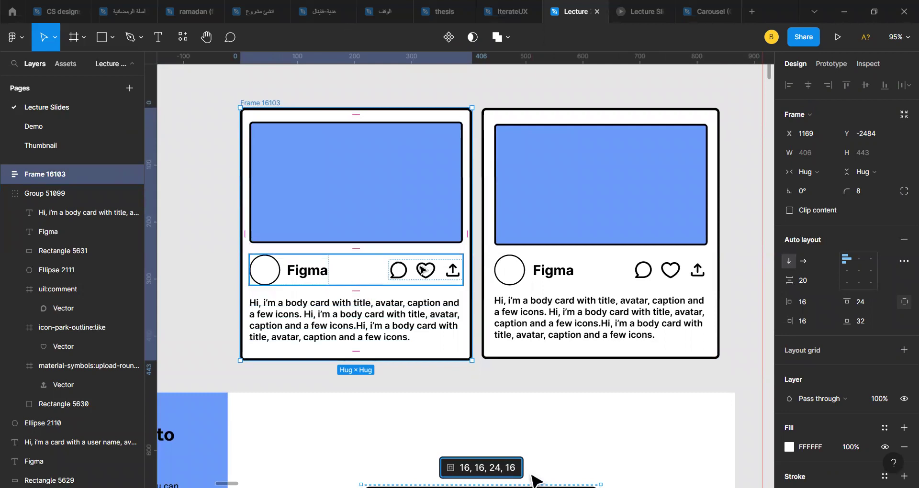
{"action": "scroll", "coordinate": [406, 273], "scroll_direction": "up", "scroll_amount": 4}
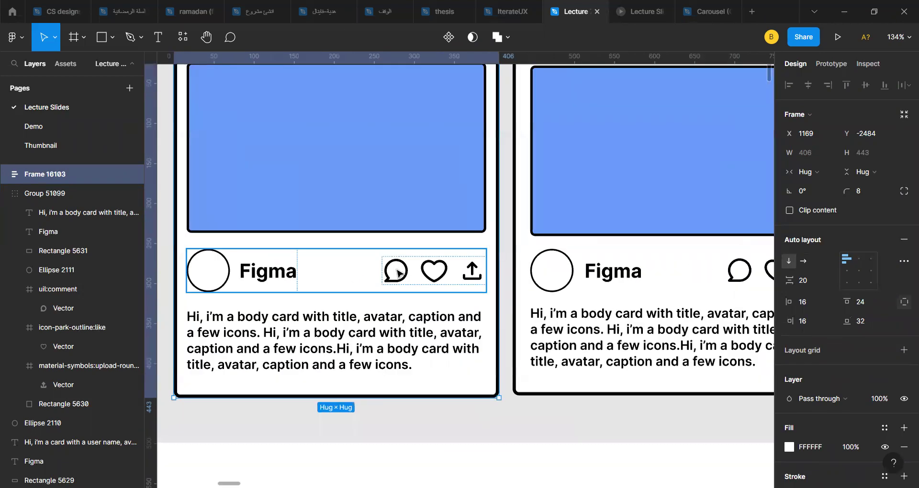
{"action": "double_click", "coordinate": [406, 273]}
{"action": "mouse_move", "coordinate": [417, 270]}
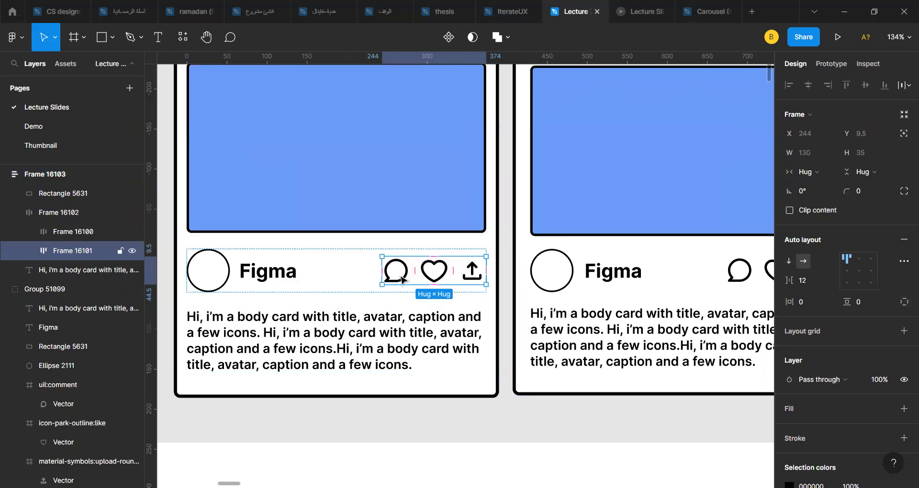
{"action": "mouse_move", "coordinate": [412, 269]}
{"action": "left_mouse_down"}
{"action": "mouse_move", "coordinate": [394, 261]}
{"action": "mouse_move", "coordinate": [433, 269]}
{"action": "mouse_move", "coordinate": [406, 272]}
{"action": "left_mouse_up"}
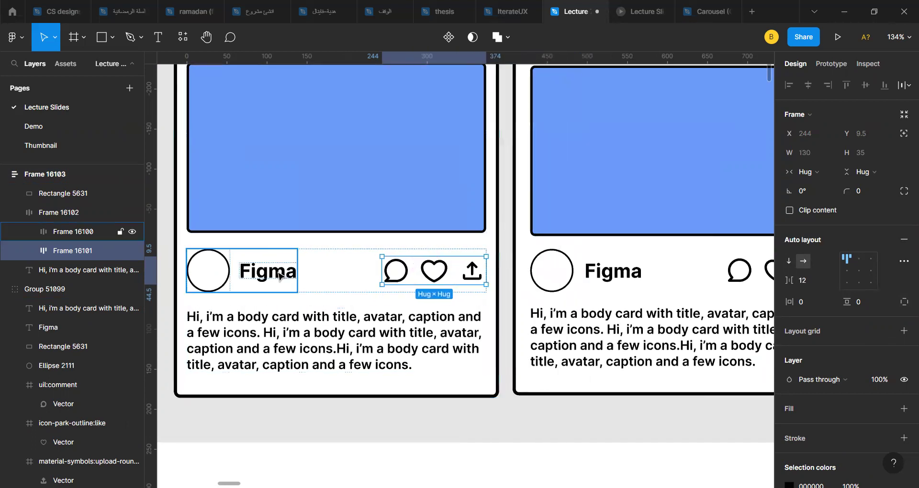
{"action": "left_click", "coordinate": [264, 272]}
{"action": "left_click", "coordinate": [302, 322]}
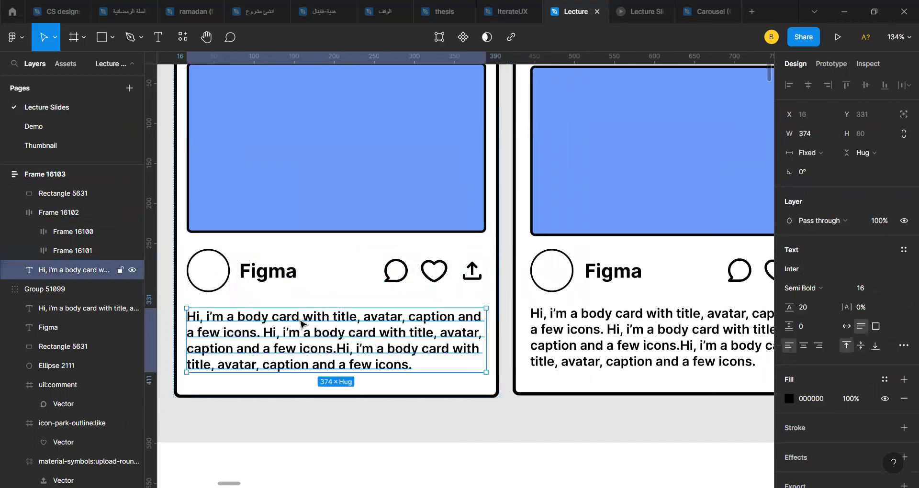
{"action": "scroll", "coordinate": [301, 319], "scroll_direction": "down", "scroll_amount": 5}
{"action": "key", "text": "Escape"}
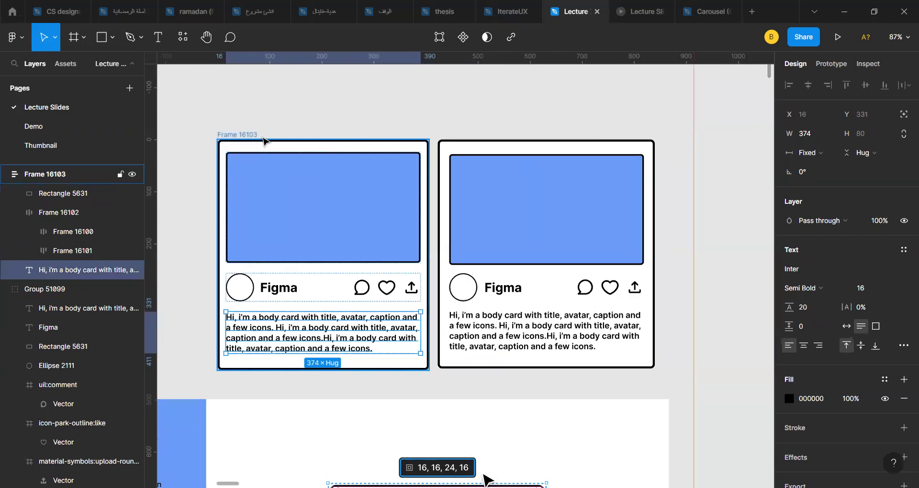
- Compare the rebuilt card with the reference card next to it, from the image down to the body text
{"action": "left_click", "coordinate": [254, 127]}
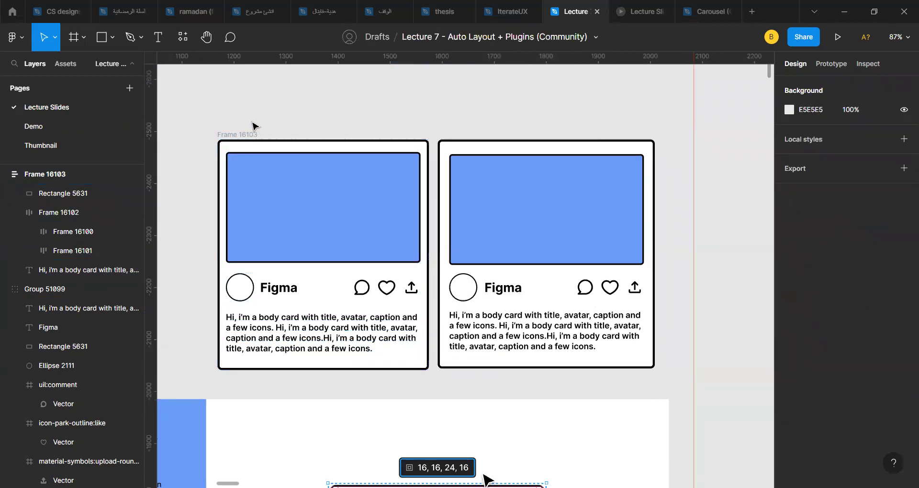
{"action": "left_click", "coordinate": [290, 320]}
{"action": "scroll", "coordinate": [287, 315], "scroll_direction": "down", "scroll_amount": 3}
{"action": "left_click", "coordinate": [299, 140]}
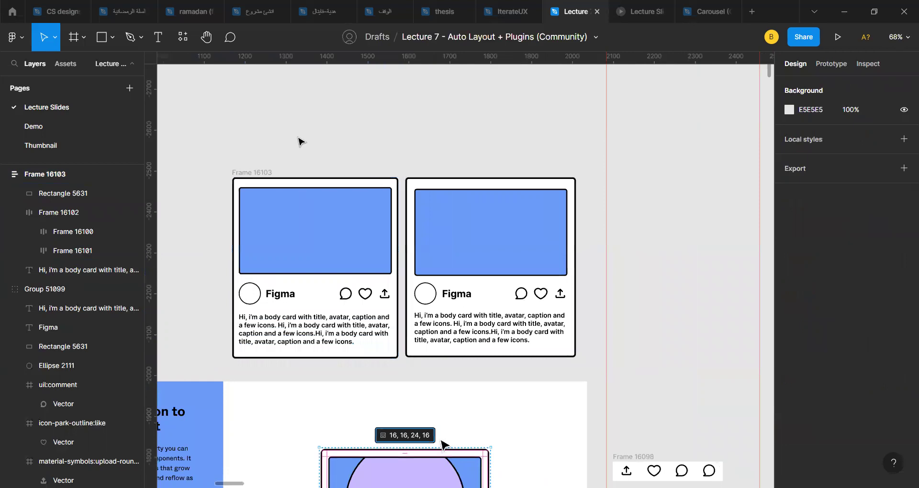
{"action": "scroll", "coordinate": [299, 140], "scroll_direction": "down", "scroll_amount": 2}
{"action": "scroll", "coordinate": [300, 141], "scroll_direction": "left", "scroll_amount": 2}
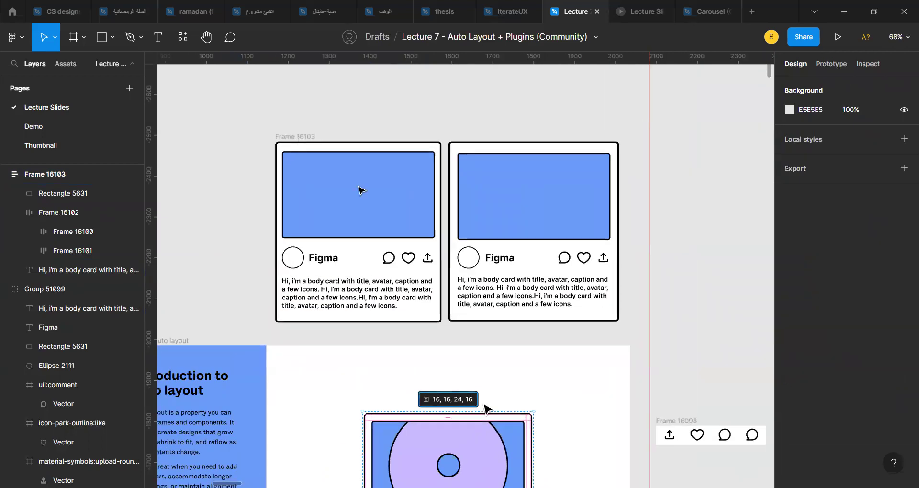
{"action": "scroll", "coordinate": [366, 273], "scroll_direction": "up", "scroll_amount": 2}
{"action": "scroll", "coordinate": [366, 272], "scroll_direction": "down", "scroll_amount": 1}
{"action": "scroll", "coordinate": [366, 273], "scroll_direction": "up", "scroll_amount": 4}
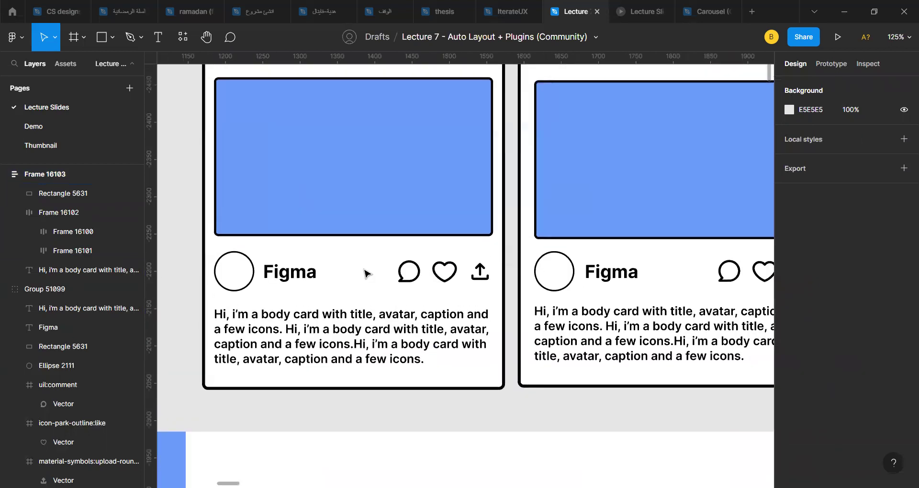
{"action": "scroll", "coordinate": [366, 273], "scroll_direction": "up", "scroll_amount": 1}
- Examine the auto layout settings of the card frame, its avatar-title frame and the row frame holding the avatar and icons
{"action": "left_click", "coordinate": [227, 99]}
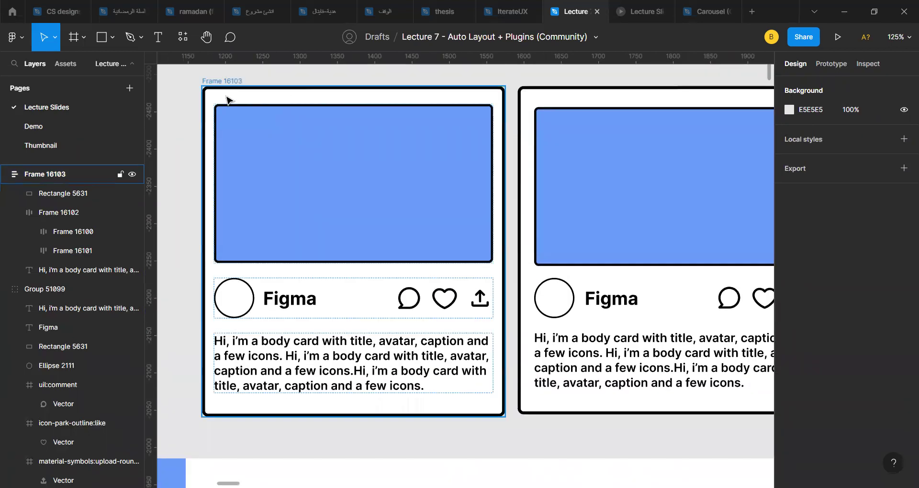
{"action": "left_click", "coordinate": [228, 91]}
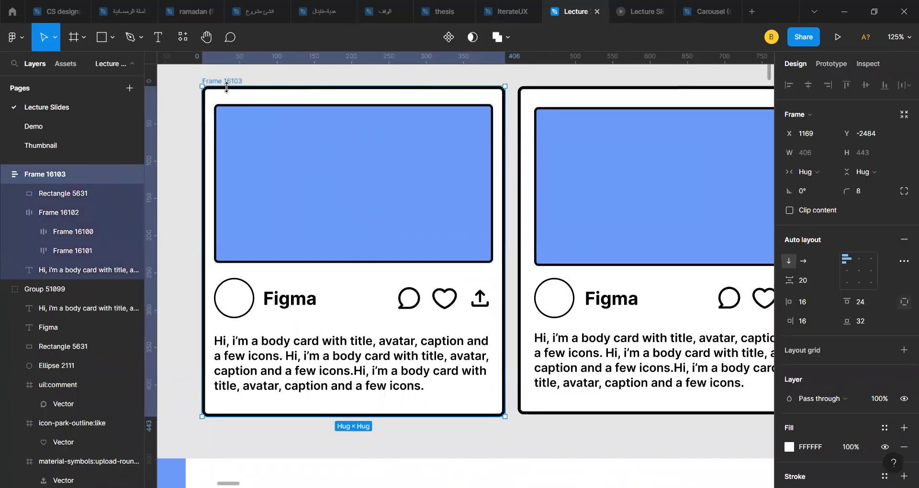
{"action": "left_click", "coordinate": [232, 302]}
{"action": "left_click", "coordinate": [232, 289]}
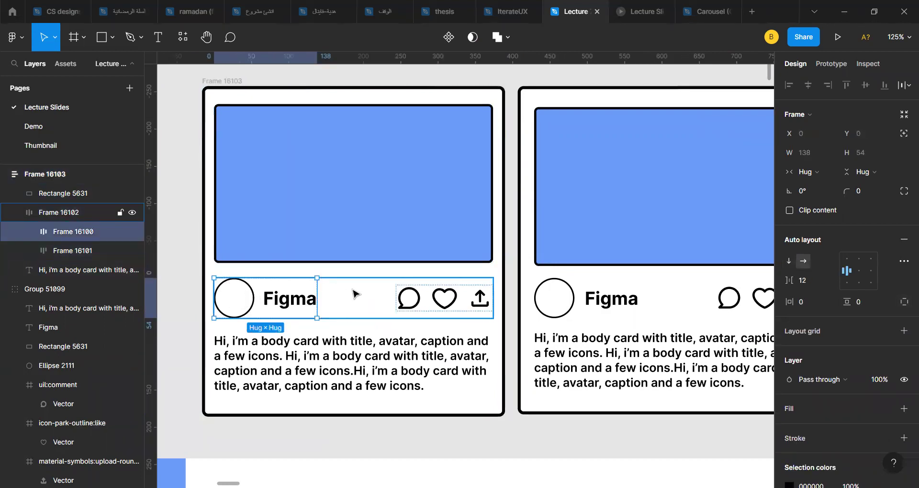
{"action": "left_click", "coordinate": [355, 294]}
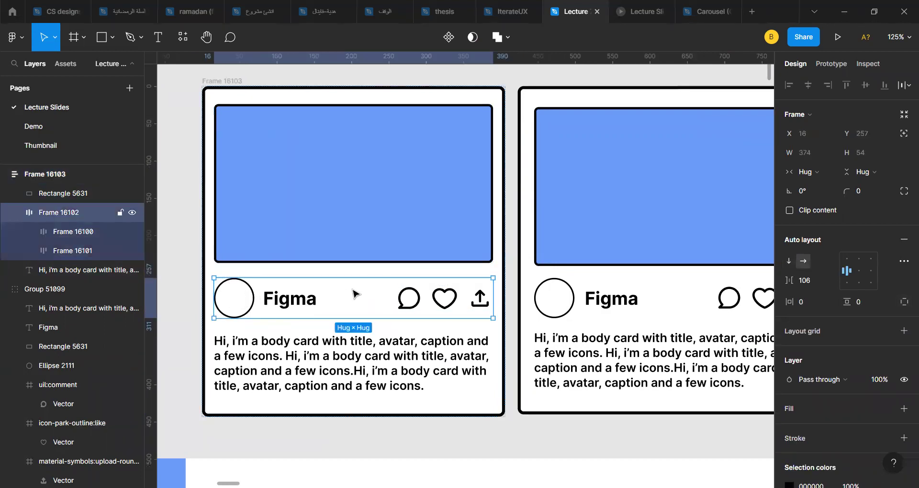
{"action": "left_click", "coordinate": [208, 331]}
{"action": "scroll", "coordinate": [208, 331], "scroll_direction": "down", "scroll_amount": 3}
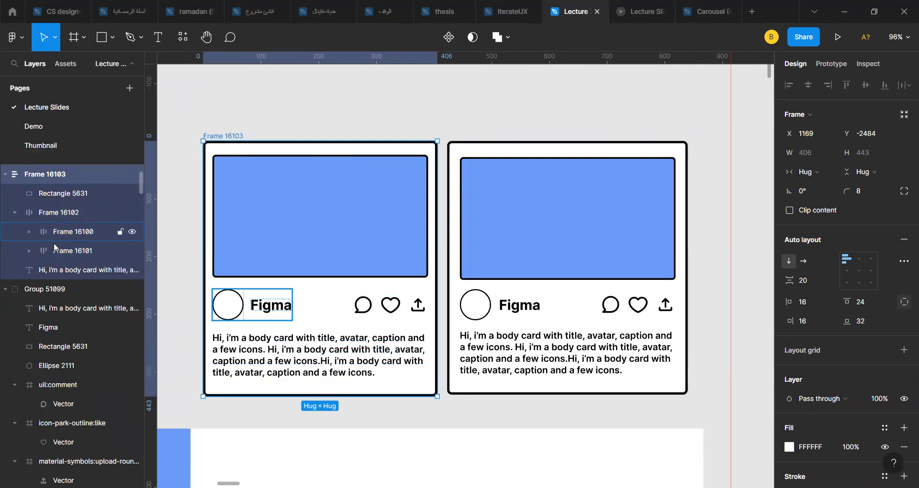
{"action": "scroll", "coordinate": [331, 294], "scroll_direction": "down", "scroll_amount": 2}
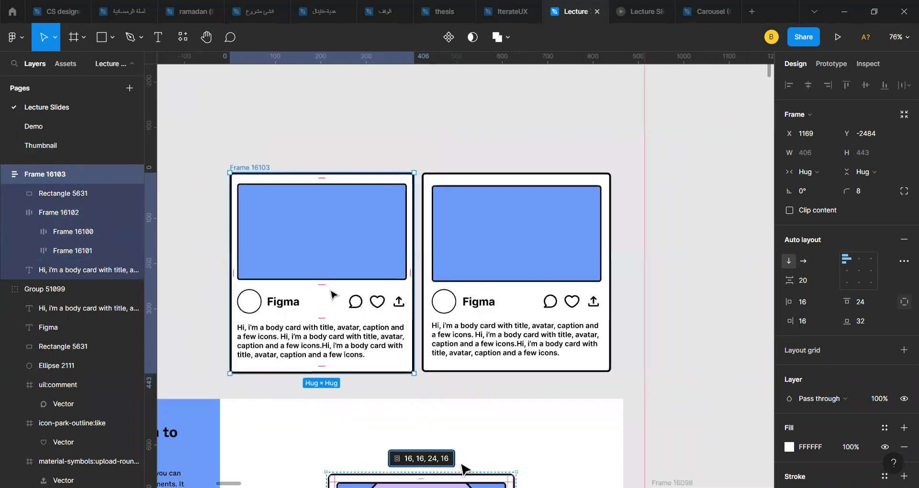
{"action": "scroll", "coordinate": [331, 294], "scroll_direction": "down", "scroll_amount": 2}
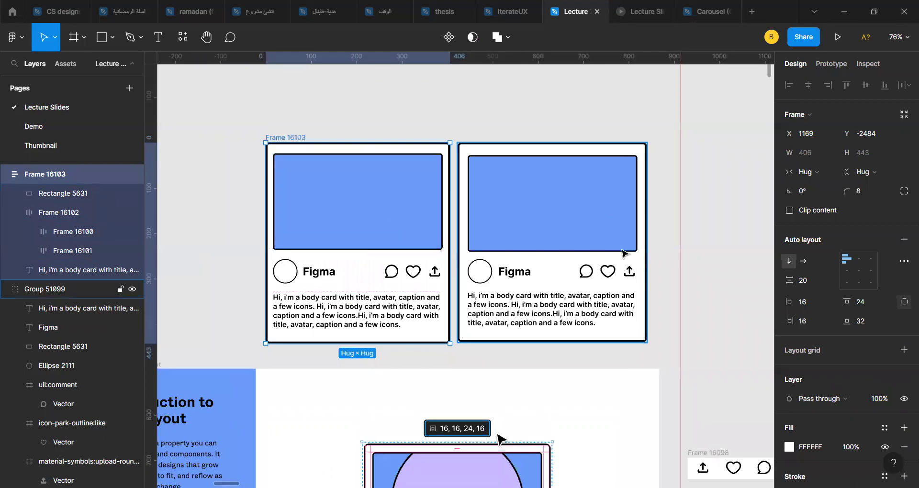
{"action": "scroll", "coordinate": [590, 220], "scroll_direction": "up", "scroll_amount": 2}
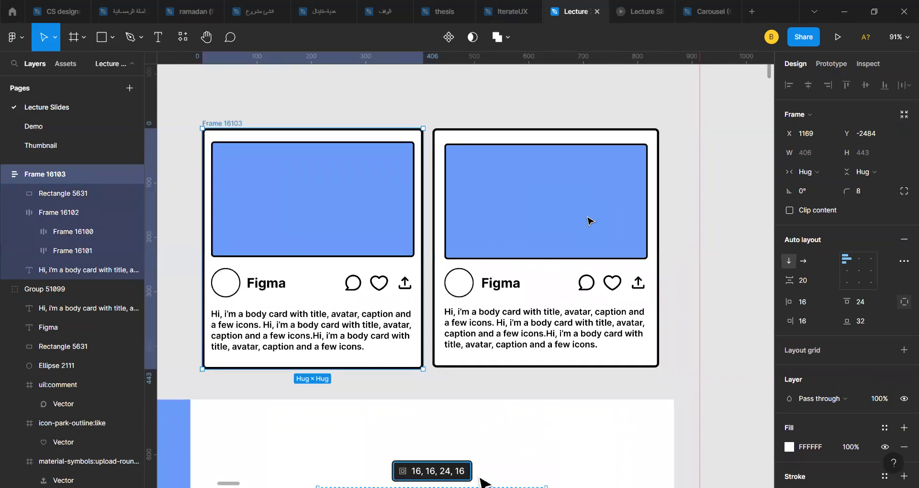
{"action": "scroll", "coordinate": [488, 282], "scroll_direction": "left", "scroll_amount": 1}
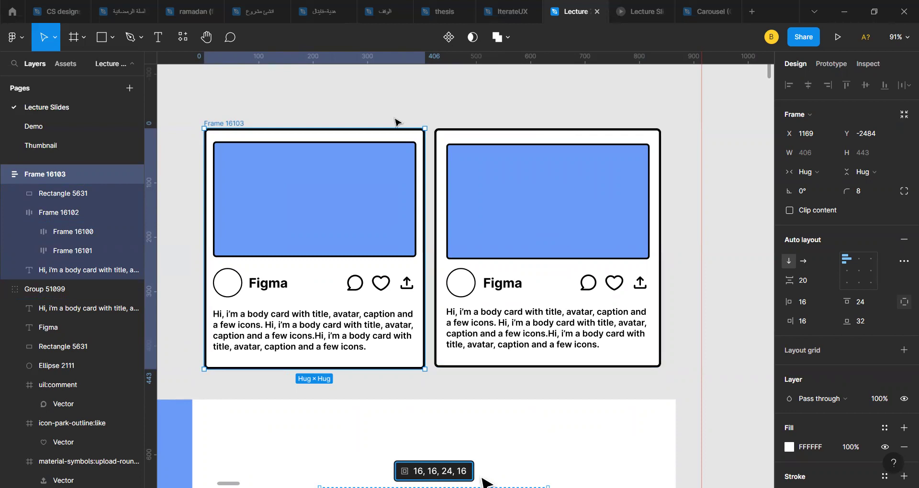
- Try a spacing of 16 between the card frame's items, and return it to 20
{"action": "left_click", "coordinate": [246, 334]}
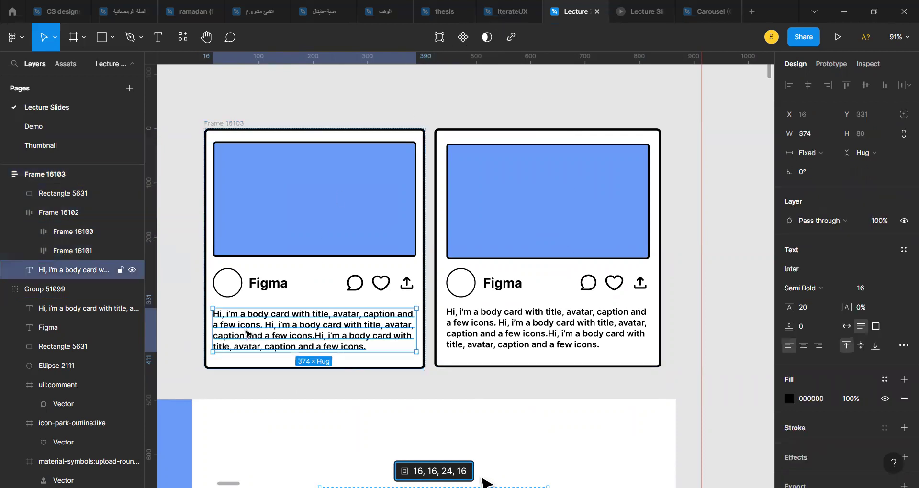
{"action": "scroll", "coordinate": [246, 333], "scroll_direction": "up", "scroll_amount": 4}
{"action": "left_click", "coordinate": [372, 298]}
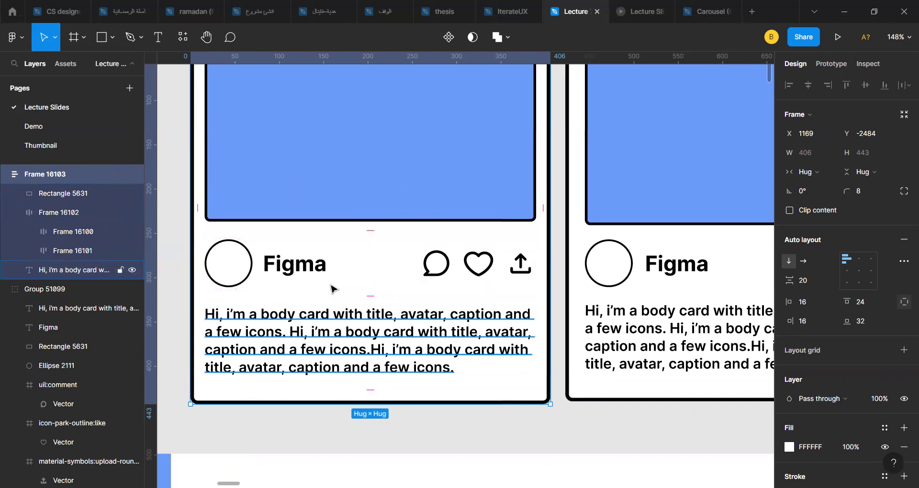
{"action": "left_click", "coordinate": [373, 295]}
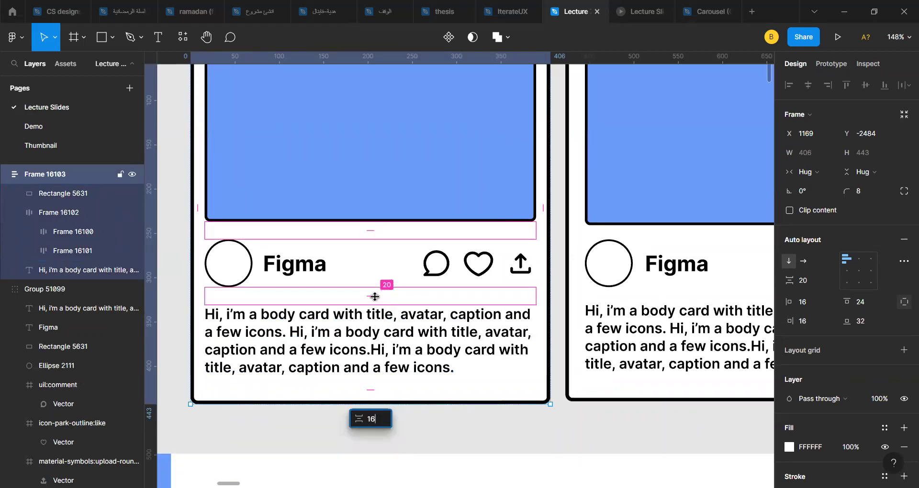
{"action": "key", "text": "Return"}
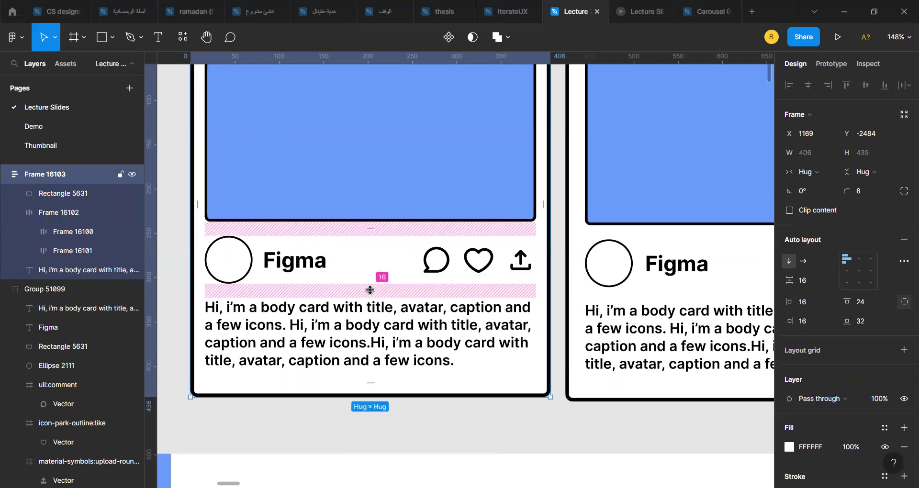
{"action": "left_click", "coordinate": [375, 288]}
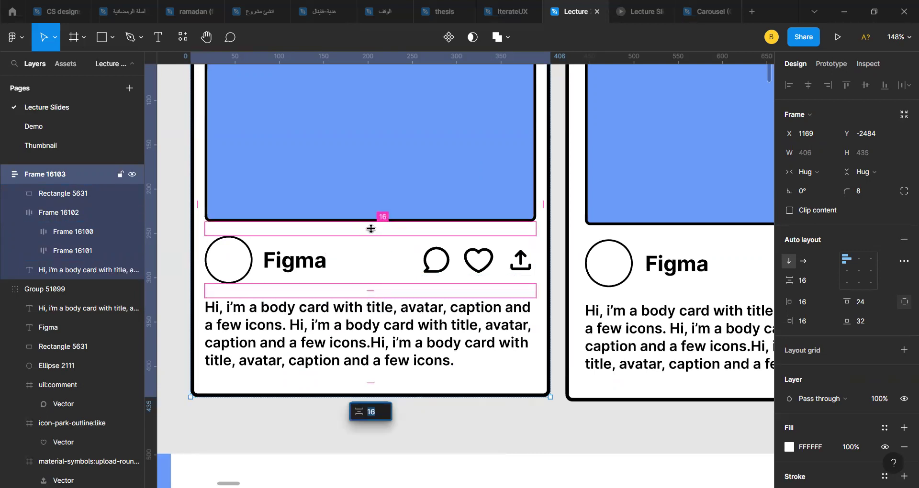
{"action": "type", "text": "20"}
{"action": "key", "text": "Return"}
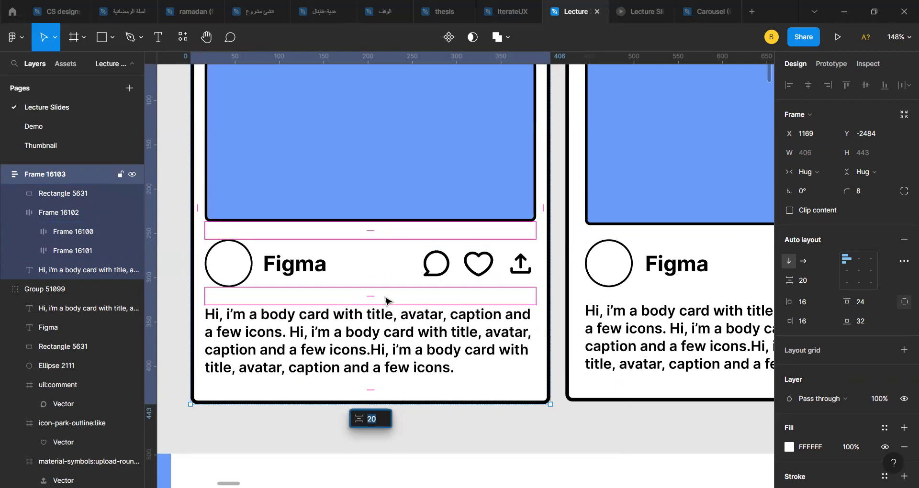
- Wrap the avatar-and-icons row and the body text together in a nested auto layout frame
{"action": "left_click", "coordinate": [301, 324]}
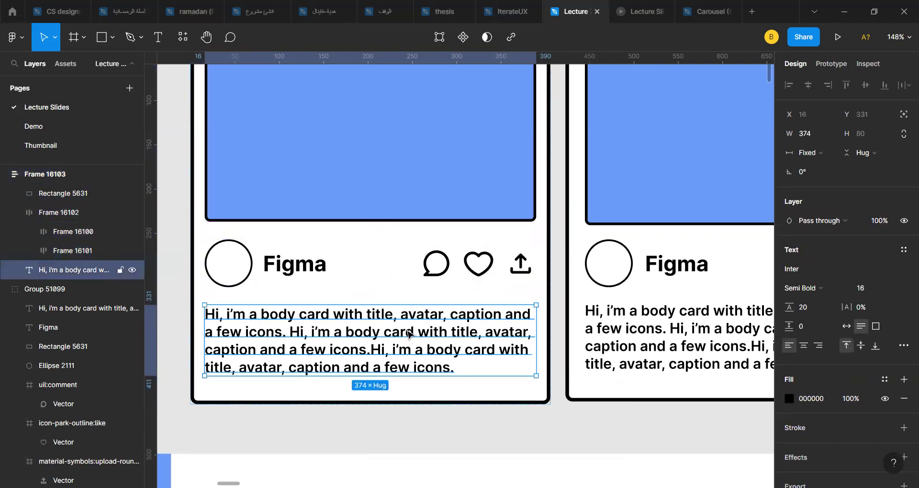
{"action": "left_click", "coordinate": [251, 266], "text": "shift"}
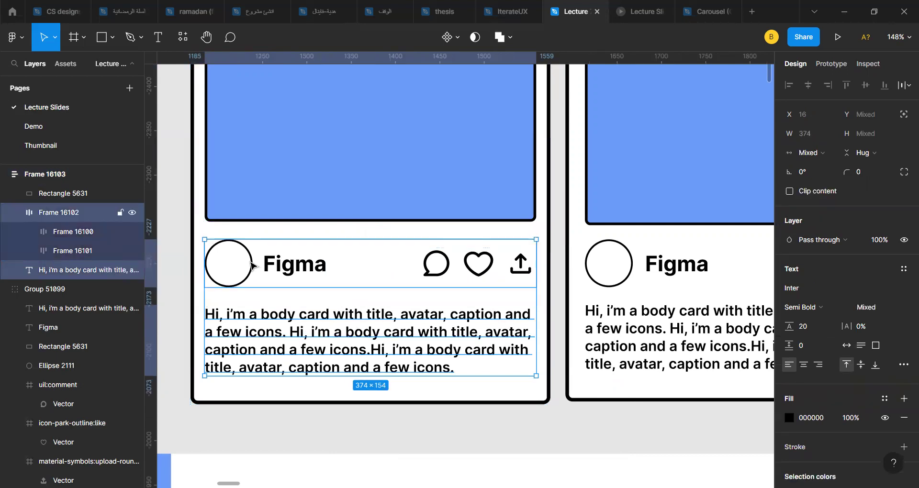
{"action": "key", "text": "shift+a"}
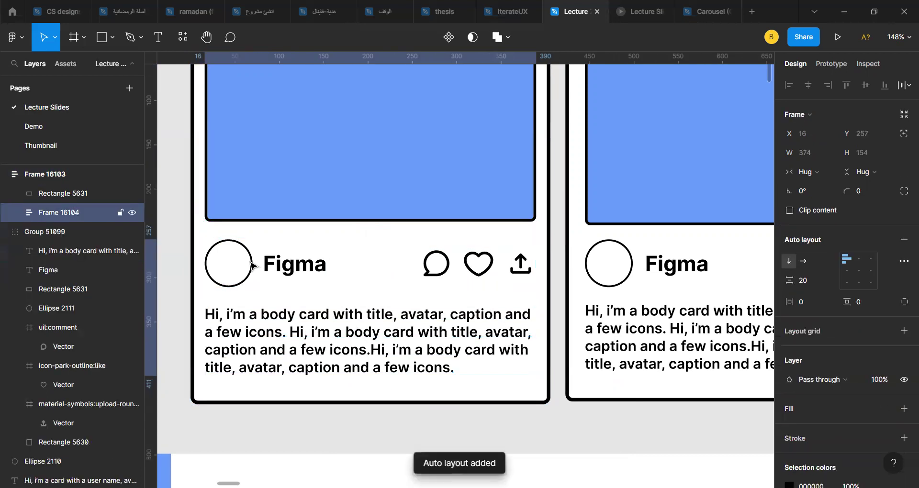
- Set the spacing between the avatar row and the body text in the nested frame to 16
{"action": "left_click", "coordinate": [369, 292]}
{"action": "key", "text": "Return"}
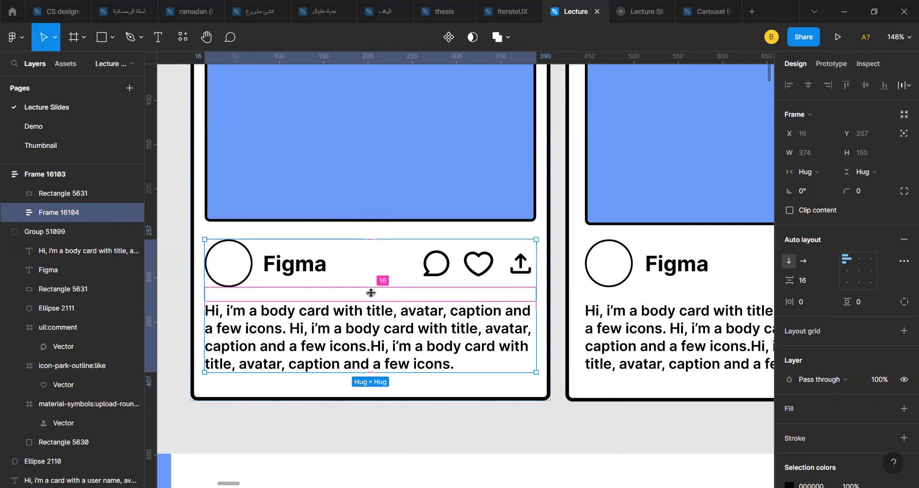
{"action": "left_click", "coordinate": [372, 294]}
{"action": "key", "text": "Escape"}
{"action": "key", "text": "Escape"}
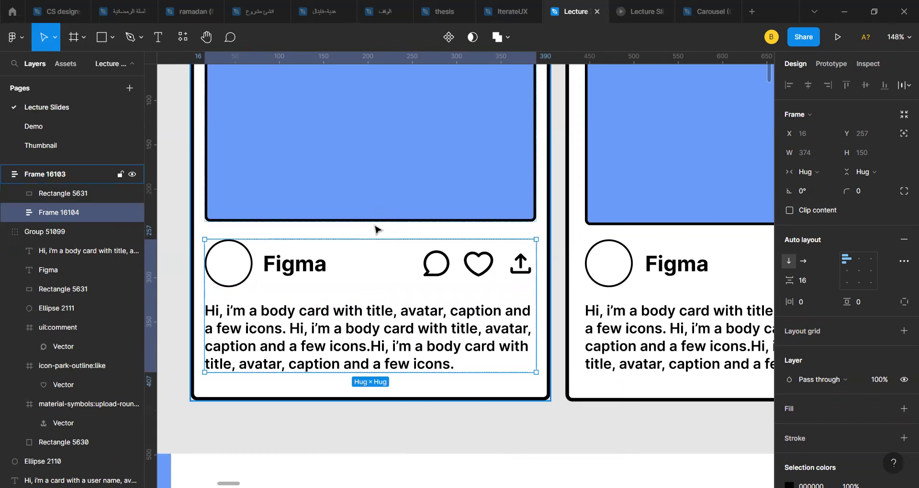
- Check the card frame's own item spacing, and set the nested frame's spacing to 12
{"action": "left_click", "coordinate": [370, 232]}
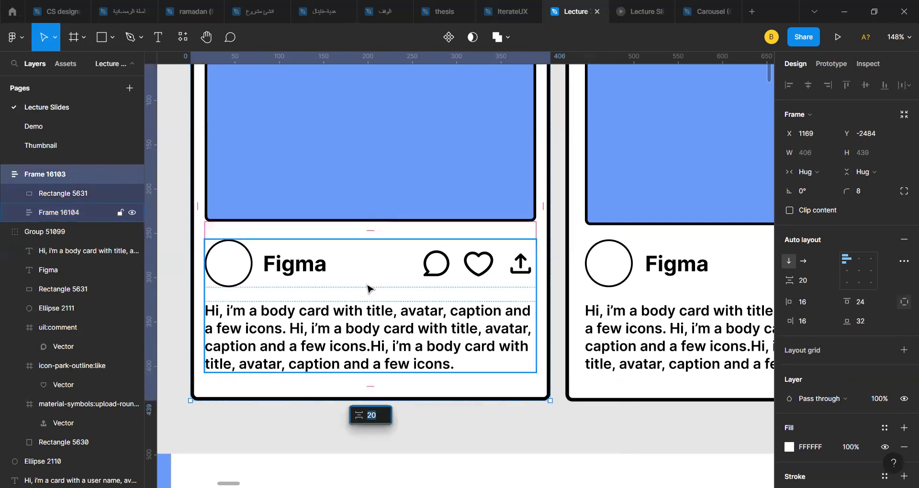
{"action": "left_click", "coordinate": [362, 298]}
{"action": "left_click", "coordinate": [370, 293]}
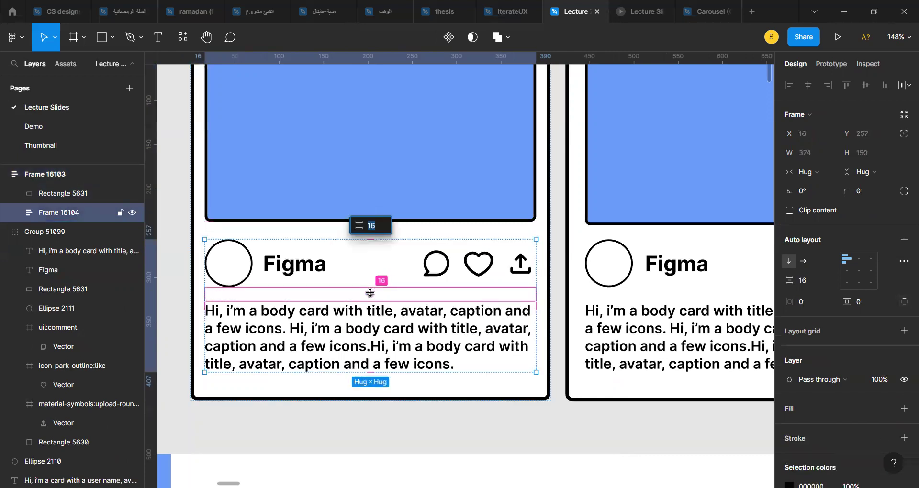
{"action": "type", "text": "12"}
{"action": "key", "text": "Return"}
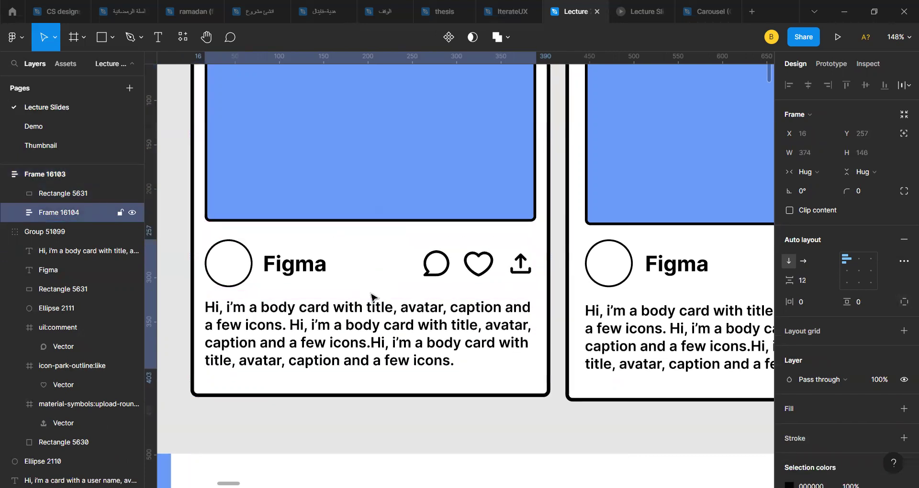
- Reduce the nested frame's spacing between the avatar row and the body text to 8
{"action": "scroll", "coordinate": [371, 296], "scroll_direction": "down", "scroll_amount": 5}
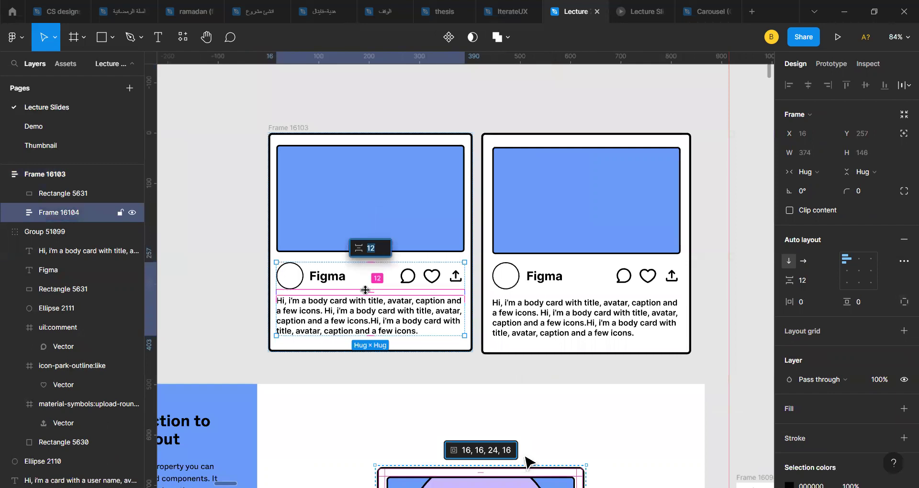
{"action": "key", "text": "Return"}
{"action": "scroll", "coordinate": [367, 292], "scroll_direction": "up", "scroll_amount": 5}
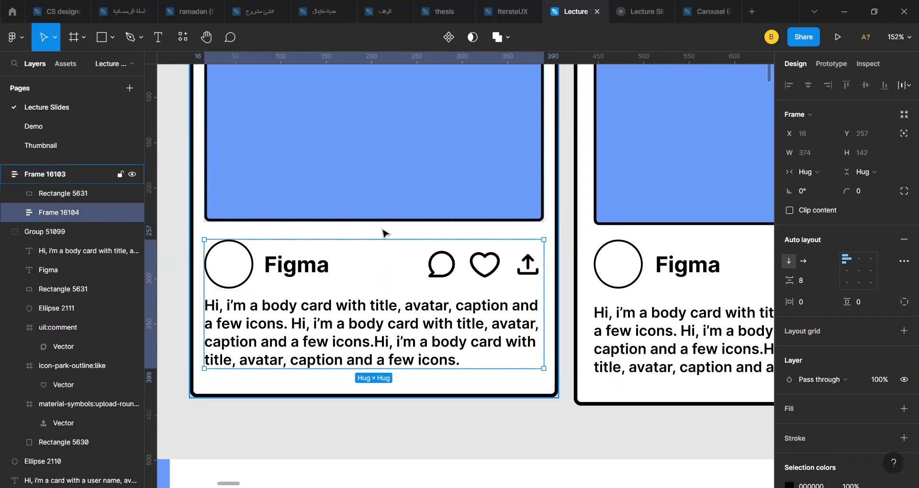
{"action": "key", "text": "Escape"}
- Check the card frame's spacing below the image, compare the card with the reference, and view the surrounding lecture slides
{"action": "scroll", "coordinate": [374, 233], "scroll_direction": "down", "scroll_amount": 3}
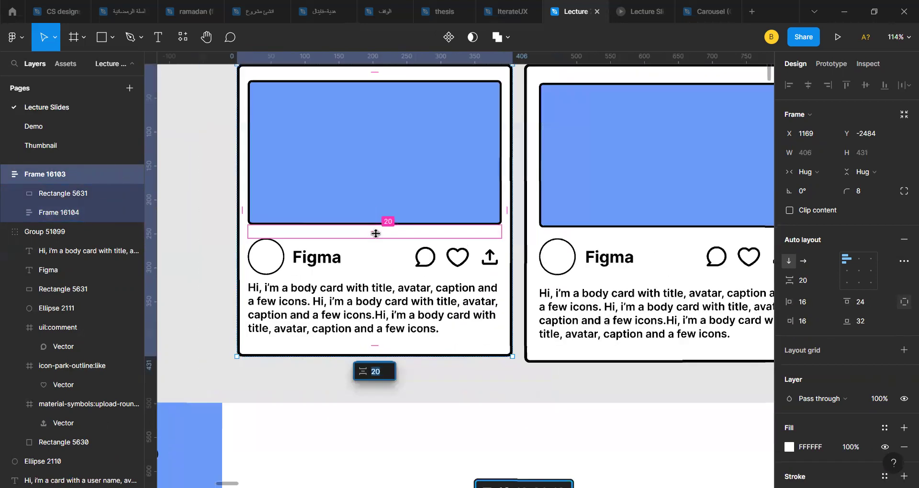
{"action": "left_click", "coordinate": [205, 260]}
{"action": "scroll", "coordinate": [205, 260], "scroll_direction": "down", "scroll_amount": 4}
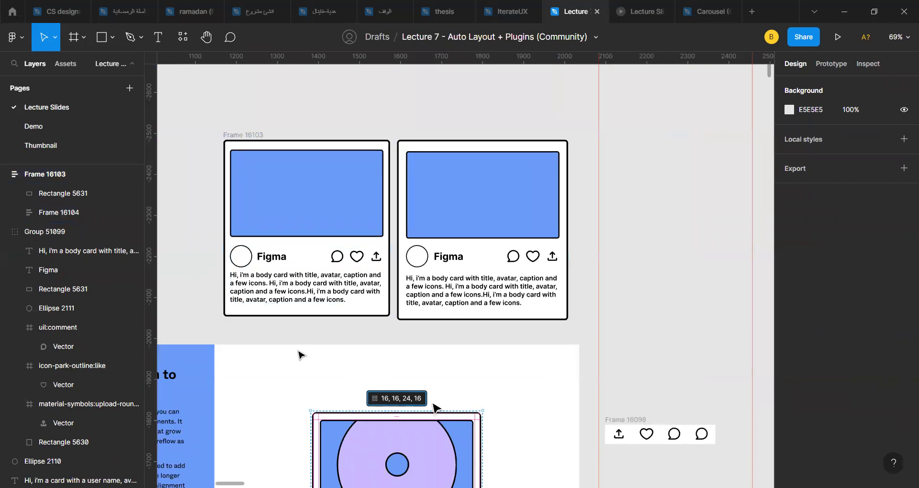
{"action": "scroll", "coordinate": [306, 256], "scroll_direction": "up", "scroll_amount": 3}
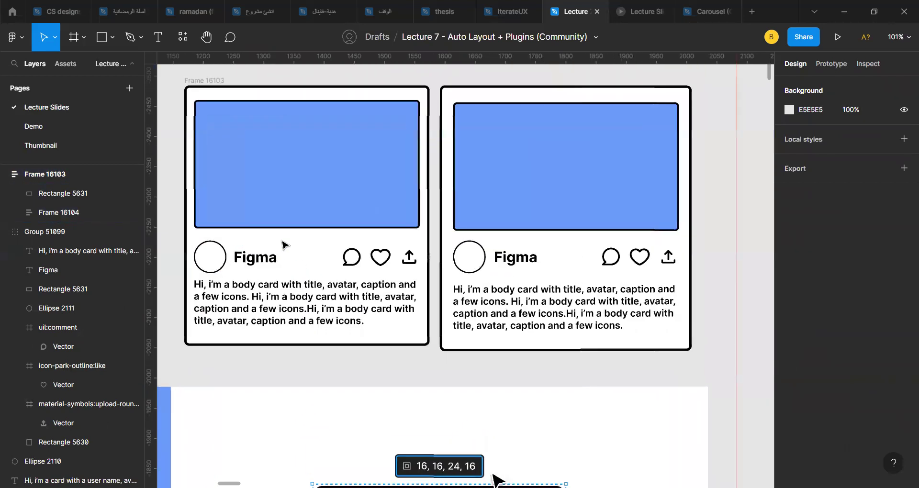
{"action": "scroll", "coordinate": [297, 212], "scroll_direction": "down", "scroll_amount": 2}
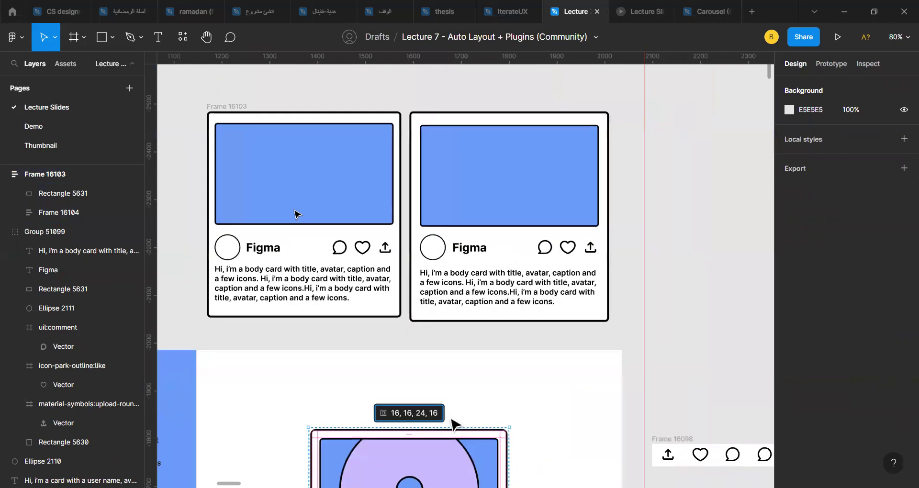
{"action": "scroll", "coordinate": [292, 249], "scroll_direction": "up", "scroll_amount": 3}
{"action": "scroll", "coordinate": [289, 273], "scroll_direction": "down", "scroll_amount": 8}
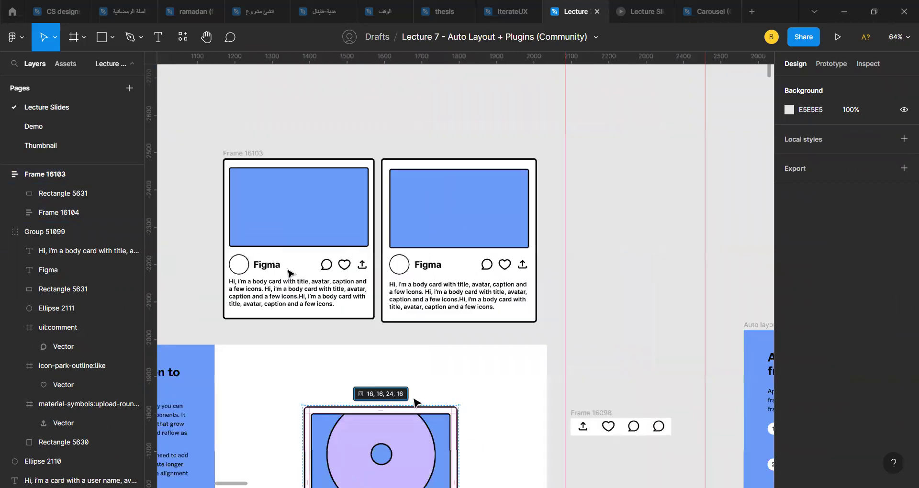
{"action": "scroll", "coordinate": [289, 273], "scroll_direction": "down", "scroll_amount": 3}
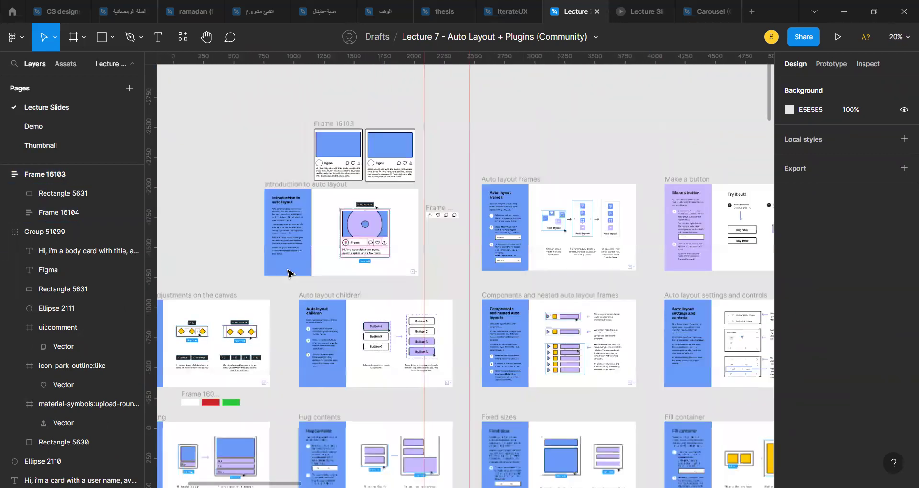
- Examine the Auto layout settings and controls slide and compare its direction icons with the layer list, collapsing the card's frame
{"action": "scroll", "coordinate": [420, 371], "scroll_direction": "up", "scroll_amount": 4}
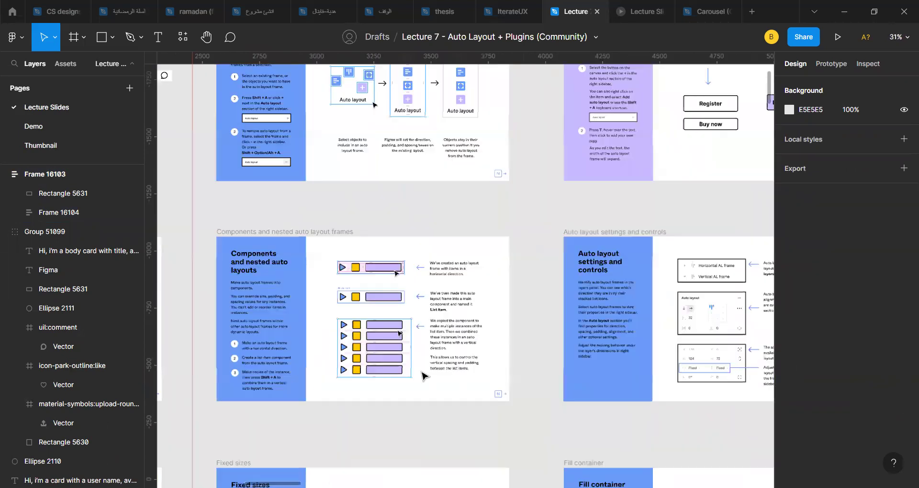
{"action": "scroll", "coordinate": [277, 289], "scroll_direction": "up", "scroll_amount": 5}
{"action": "scroll", "coordinate": [416, 324], "scroll_direction": "right", "scroll_amount": 8}
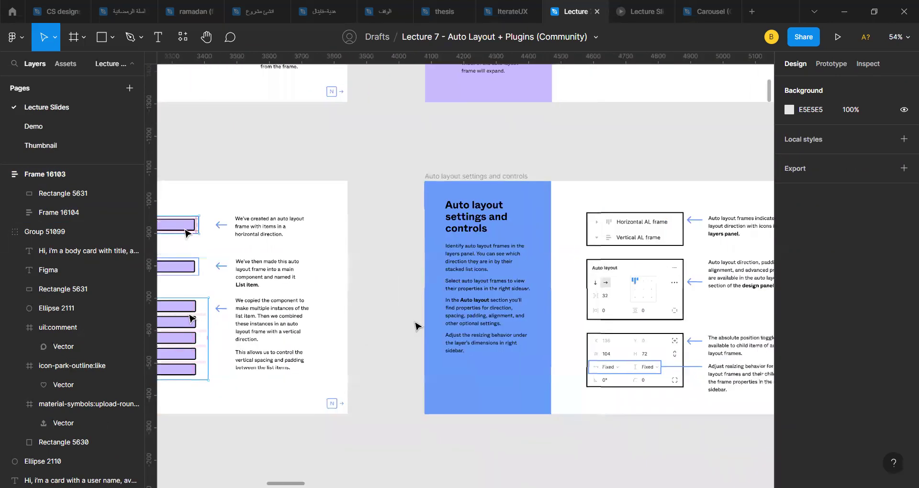
{"action": "scroll", "coordinate": [416, 325], "scroll_direction": "up", "scroll_amount": 1}
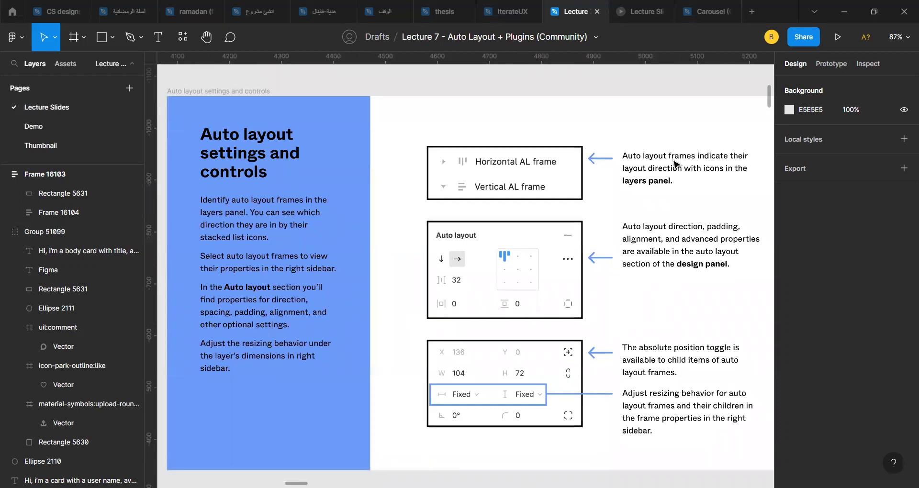
{"action": "scroll", "coordinate": [599, 154], "scroll_direction": "up", "scroll_amount": 2}
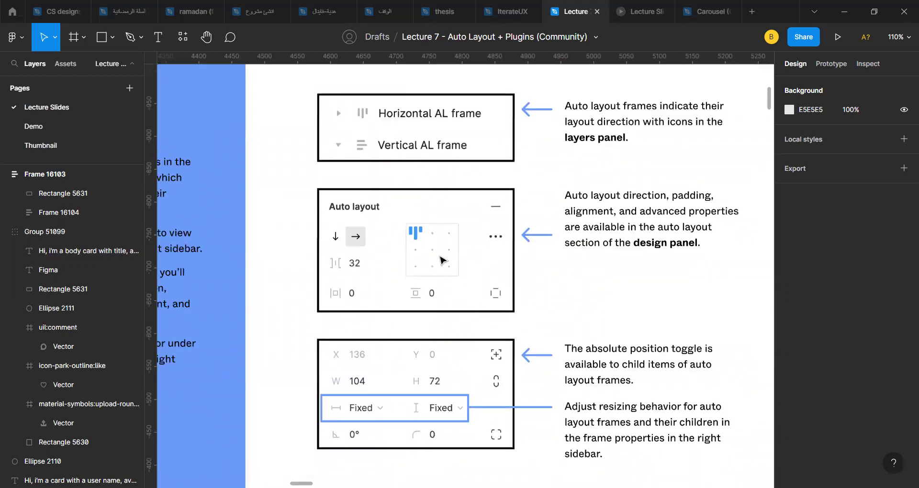
{"action": "scroll", "coordinate": [335, 206], "scroll_direction": "down", "scroll_amount": 1}
{"action": "scroll", "coordinate": [17, 190], "scroll_direction": "up", "scroll_amount": 2}
{"action": "scroll", "coordinate": [16, 186], "scroll_direction": "up", "scroll_amount": 1}
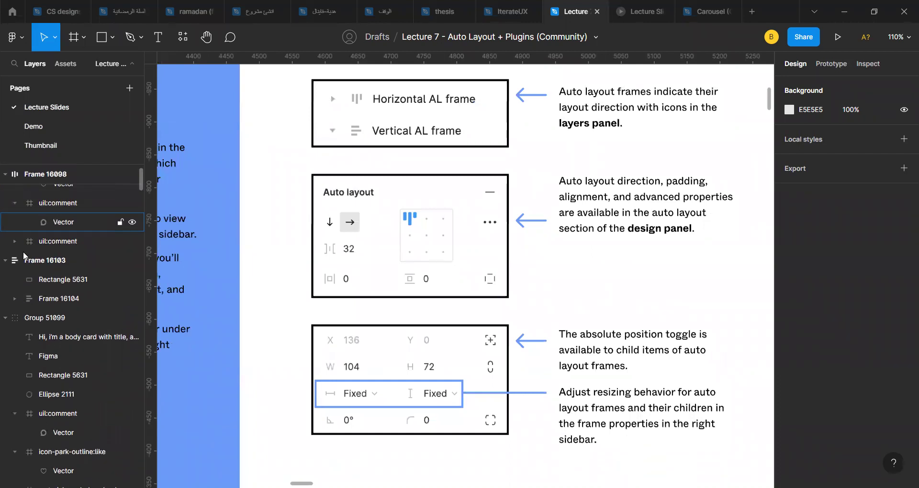
{"action": "left_click", "coordinate": [5, 260]}
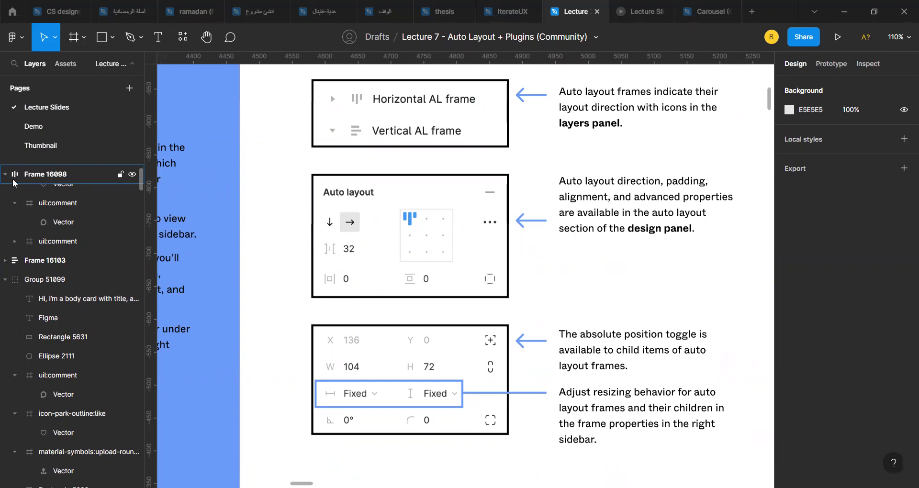
{"action": "scroll", "coordinate": [361, 108], "scroll_direction": "up", "scroll_amount": 5}
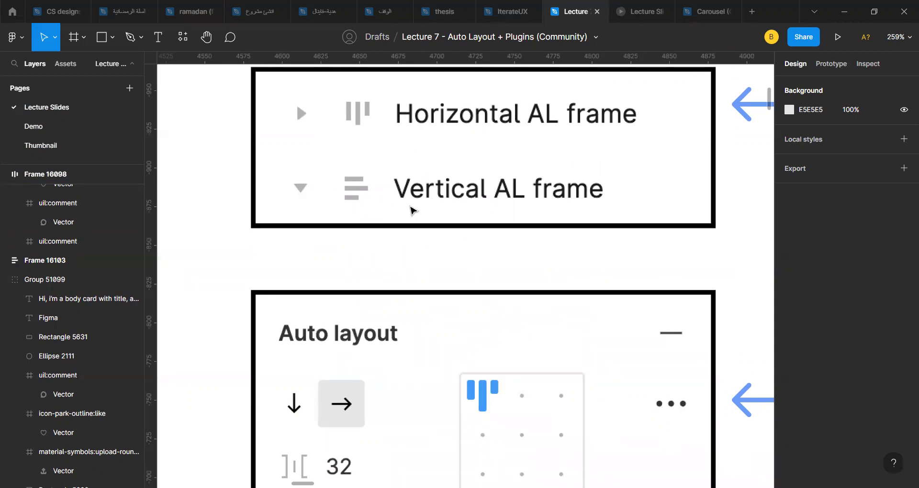
{"action": "scroll", "coordinate": [397, 256], "scroll_direction": "down", "scroll_amount": 4}
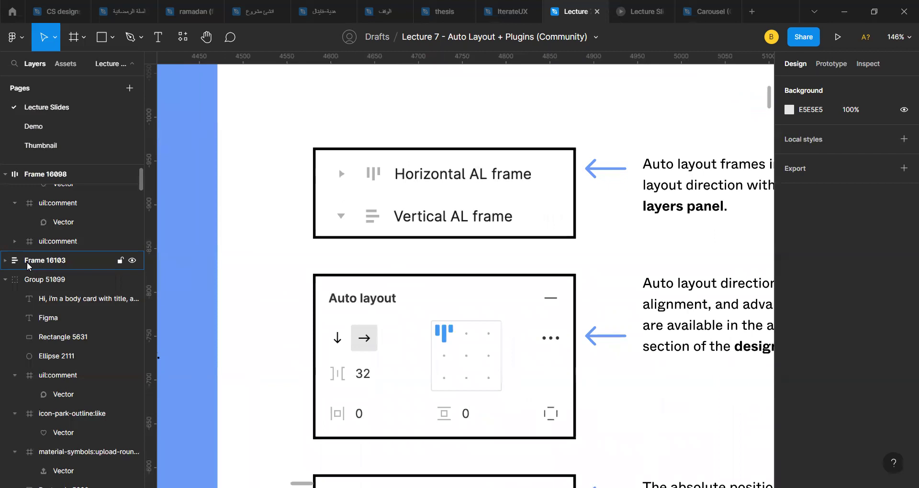
- Inspect the card frame's auto layout settings against the slide, switching individual padding off and back on
{"action": "left_click", "coordinate": [27, 262]}
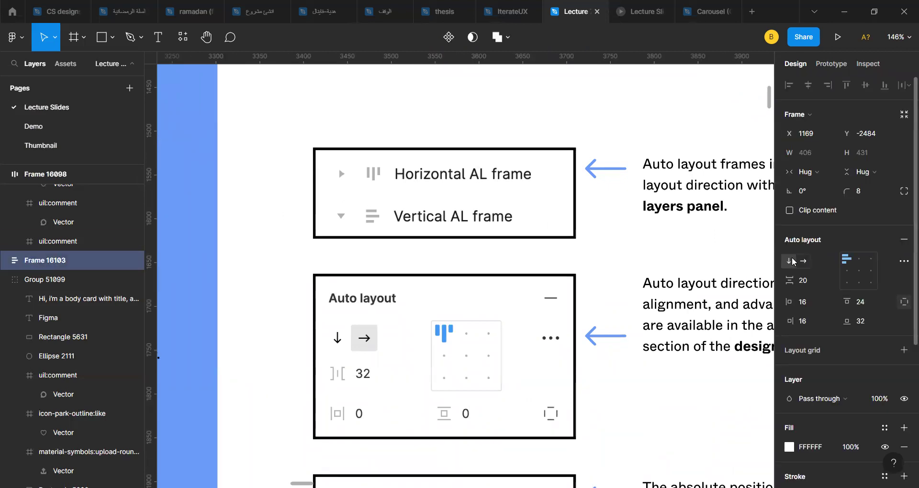
{"action": "scroll", "coordinate": [401, 227], "scroll_direction": "down", "scroll_amount": 3}
{"action": "scroll", "coordinate": [401, 227], "scroll_direction": "right", "scroll_amount": 1}
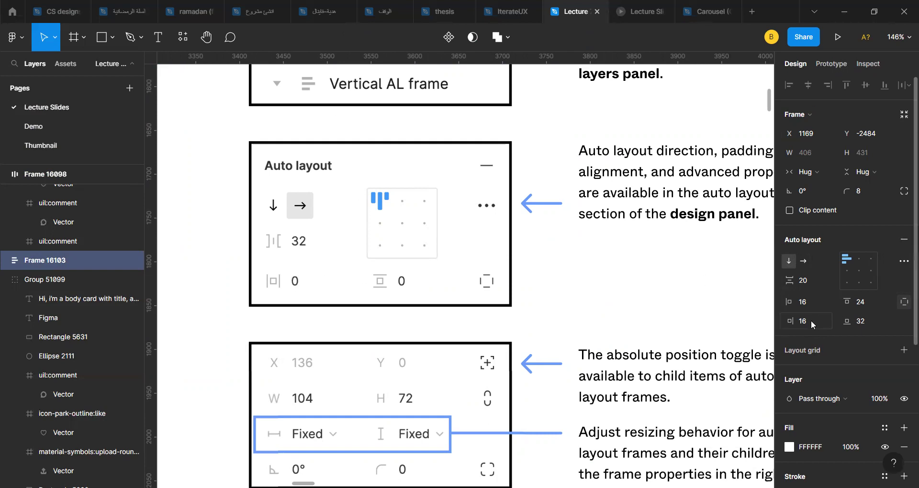
{"action": "left_click", "coordinate": [900, 302]}
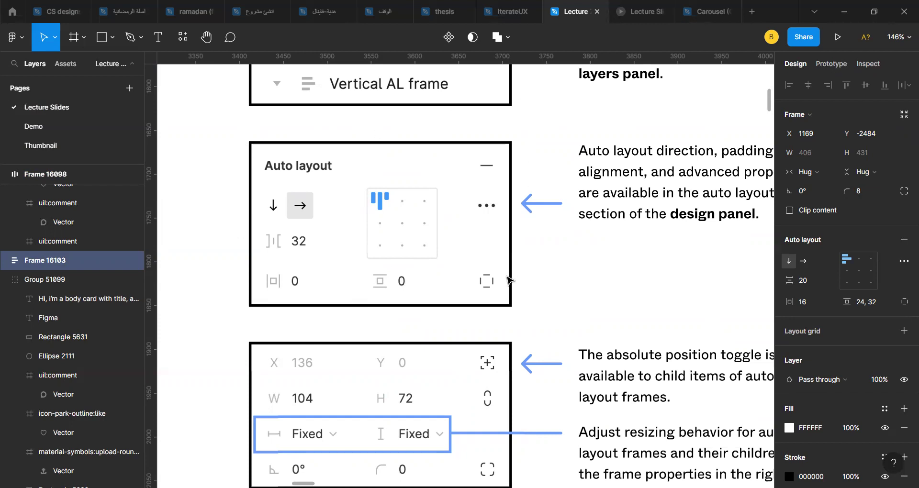
{"action": "left_click", "coordinate": [904, 303]}
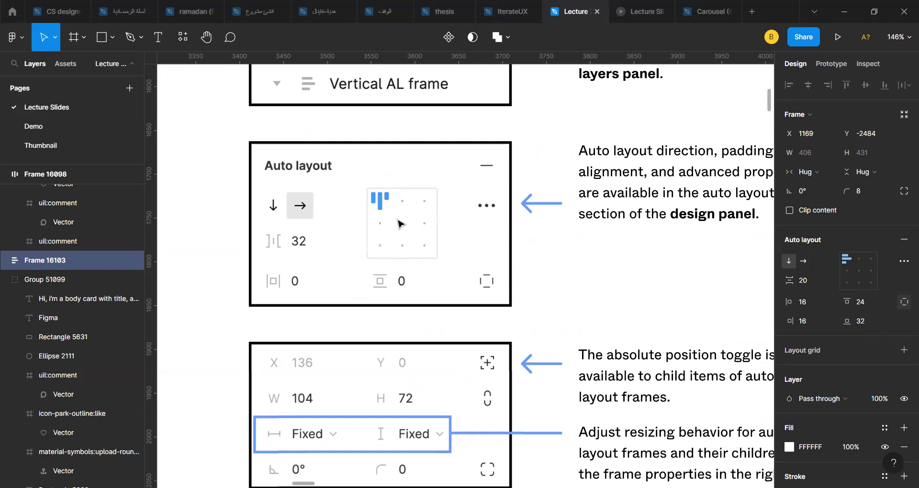
{"action": "scroll", "coordinate": [421, 250], "scroll_direction": "down", "scroll_amount": 6}
{"action": "scroll", "coordinate": [421, 246], "scroll_direction": "right", "scroll_amount": 3}
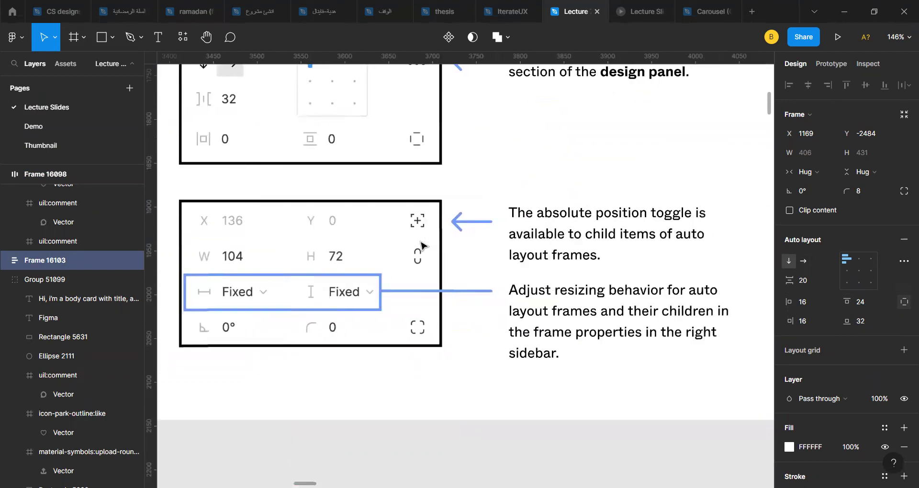
- Look over the remaining lecture slides and return to the two social cards
{"action": "scroll", "coordinate": [421, 245], "scroll_direction": "down", "scroll_amount": 5}
{"action": "scroll", "coordinate": [420, 245], "scroll_direction": "down", "scroll_amount": 8}
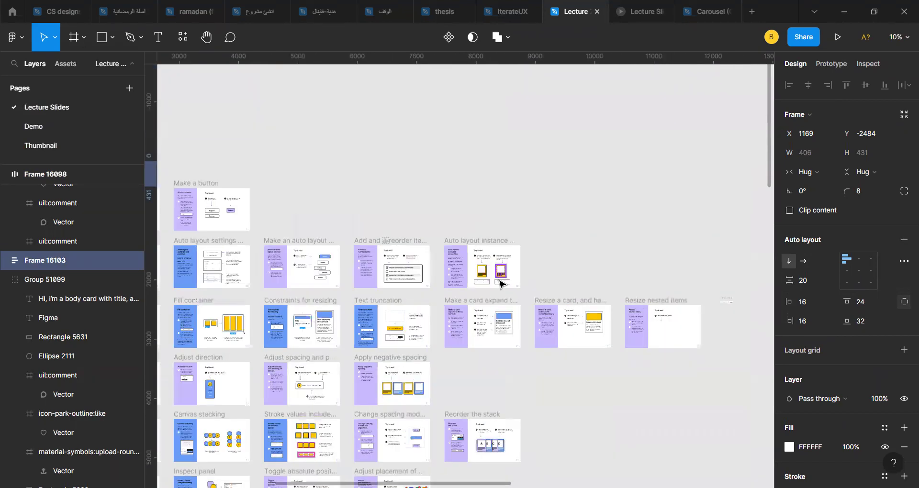
{"action": "scroll", "coordinate": [499, 281], "scroll_direction": "up", "scroll_amount": 8}
{"action": "scroll", "coordinate": [499, 280], "scroll_direction": "down", "scroll_amount": 4}
{"action": "scroll", "coordinate": [499, 283], "scroll_direction": "right", "scroll_amount": 1}
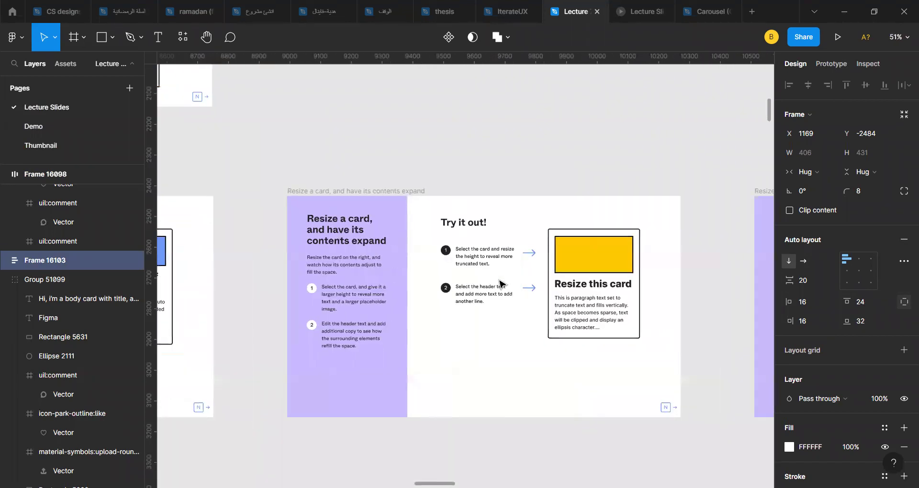
{"action": "scroll", "coordinate": [498, 286], "scroll_direction": "left", "scroll_amount": 5}
{"action": "scroll", "coordinate": [498, 284], "scroll_direction": "up", "scroll_amount": 5}
{"action": "scroll", "coordinate": [498, 282], "scroll_direction": "down", "scroll_amount": 5}
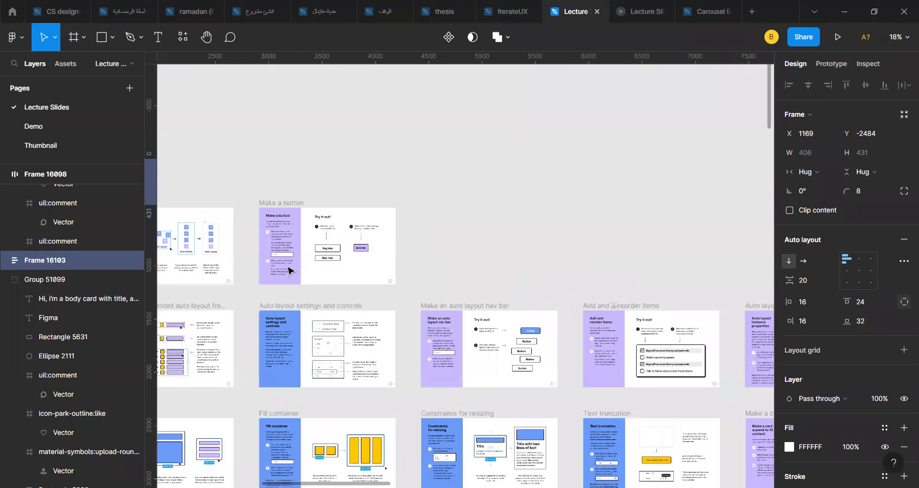
{"action": "scroll", "coordinate": [290, 270], "scroll_direction": "up", "scroll_amount": 10}
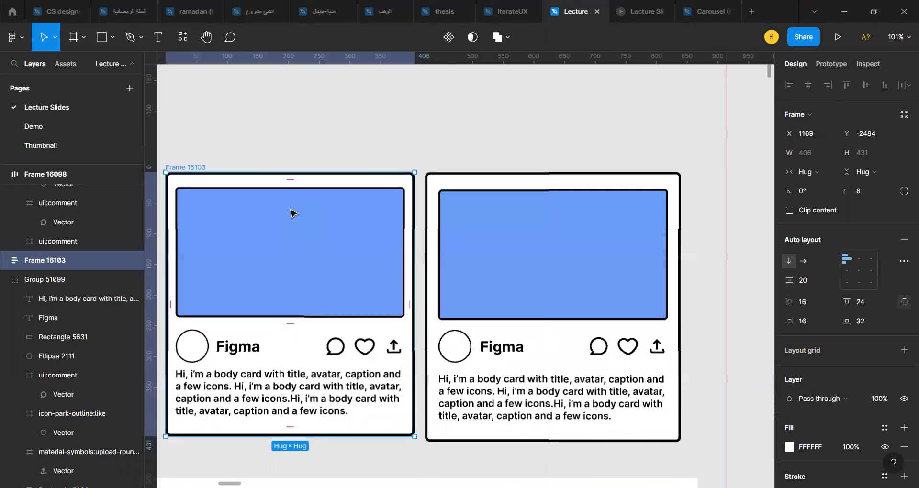
{"action": "scroll", "coordinate": [291, 213], "scroll_direction": "left", "scroll_amount": 3}
{"action": "scroll", "coordinate": [290, 212], "scroll_direction": "up", "scroll_amount": 1}
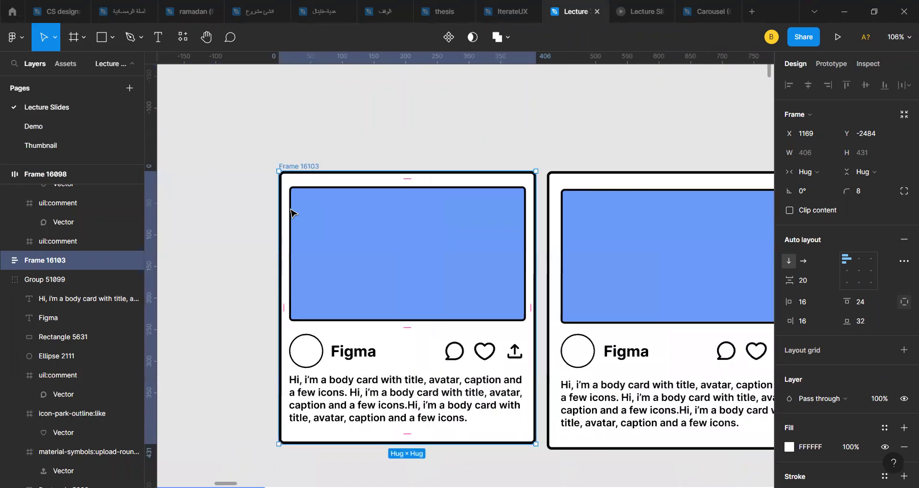
- Inspect where the Figma title text sits within the card's nested frames, and leave everything deselected
{"action": "left_click", "coordinate": [513, 154]}
{"action": "scroll", "coordinate": [513, 156], "scroll_direction": "down", "scroll_amount": 2}
{"action": "scroll", "coordinate": [513, 156], "scroll_direction": "right", "scroll_amount": 2}
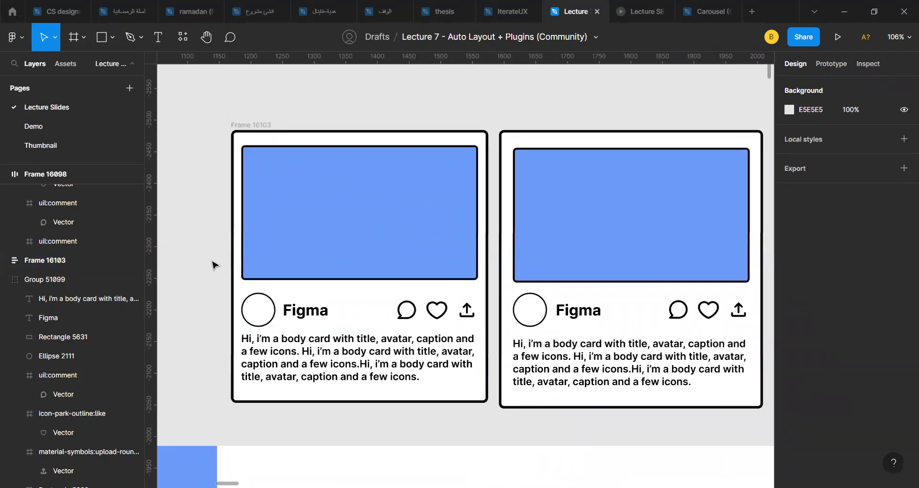
{"action": "left_click", "coordinate": [305, 314]}
{"action": "double_click", "coordinate": [305, 314]}
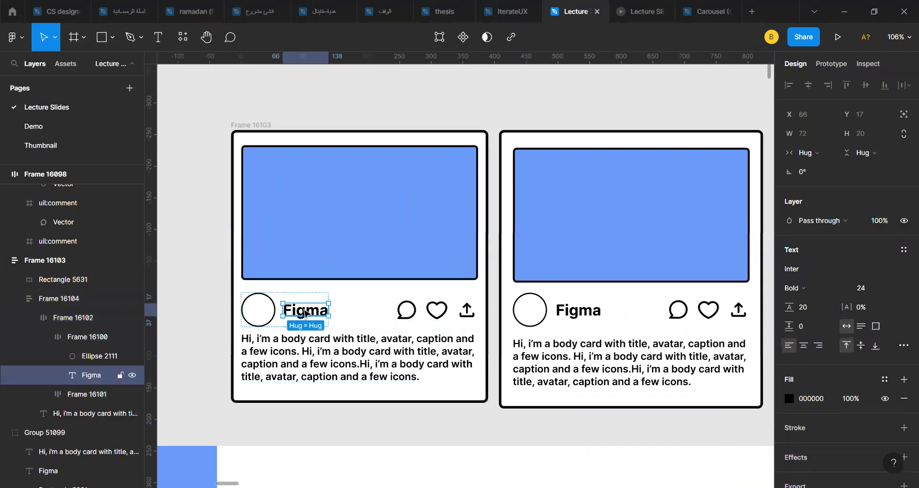
{"action": "double_click", "coordinate": [303, 310]}
{"action": "left_click", "coordinate": [227, 295]}
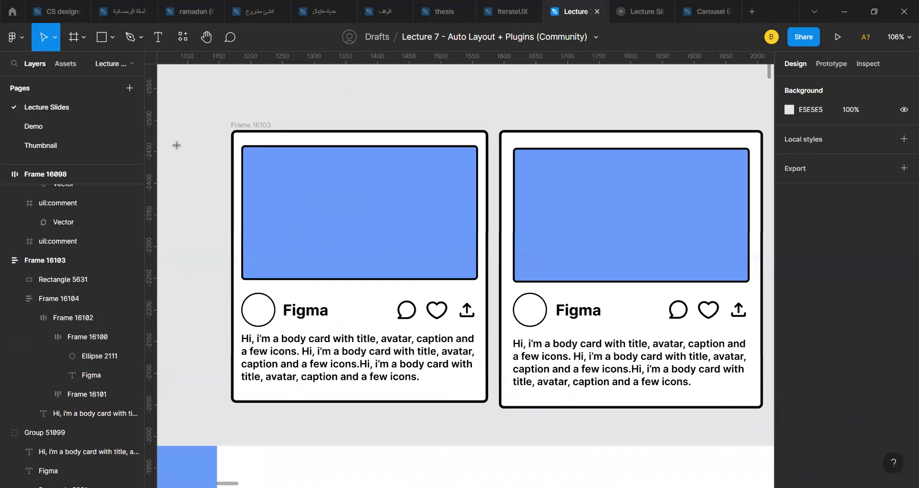
- Draw a circle about 19 by 19 outside the card, fill it with green 00FF57, and place it beside the avatar
{"action": "key", "text": "o"}
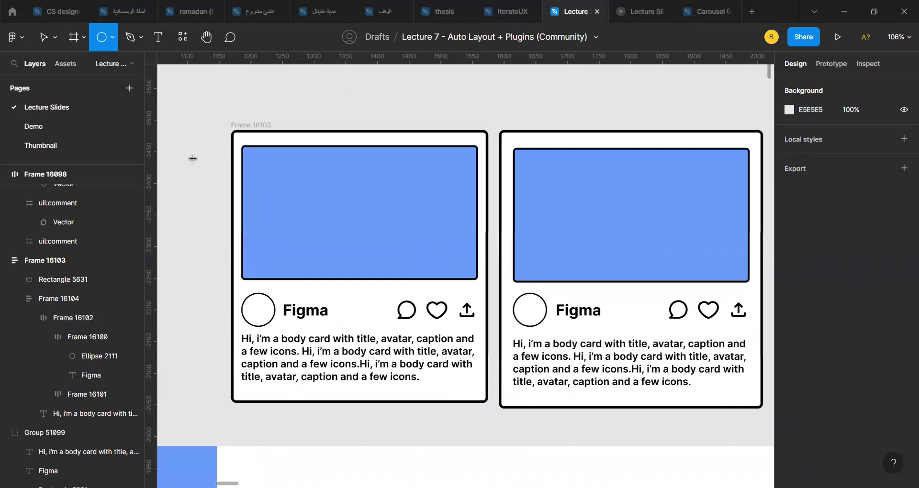
{"action": "left_click_drag", "start_coordinate": [180, 148], "coordinate": [192, 159]}
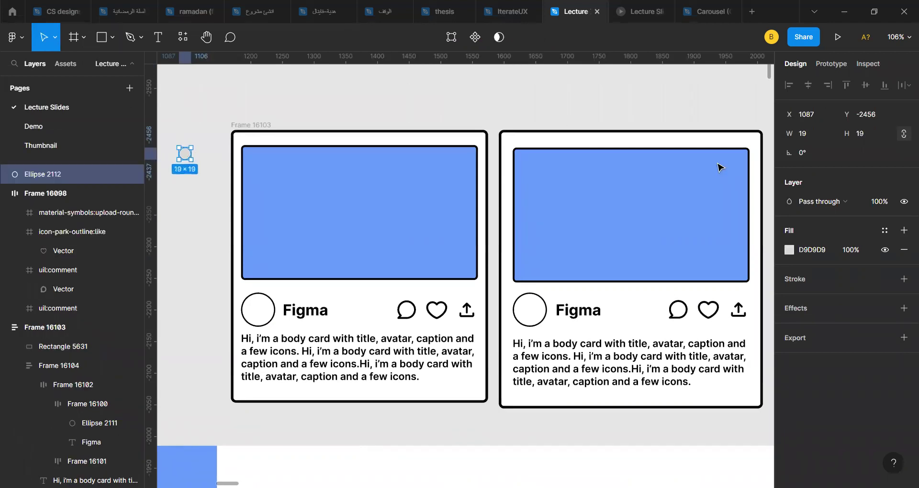
{"action": "left_click", "coordinate": [792, 251]}
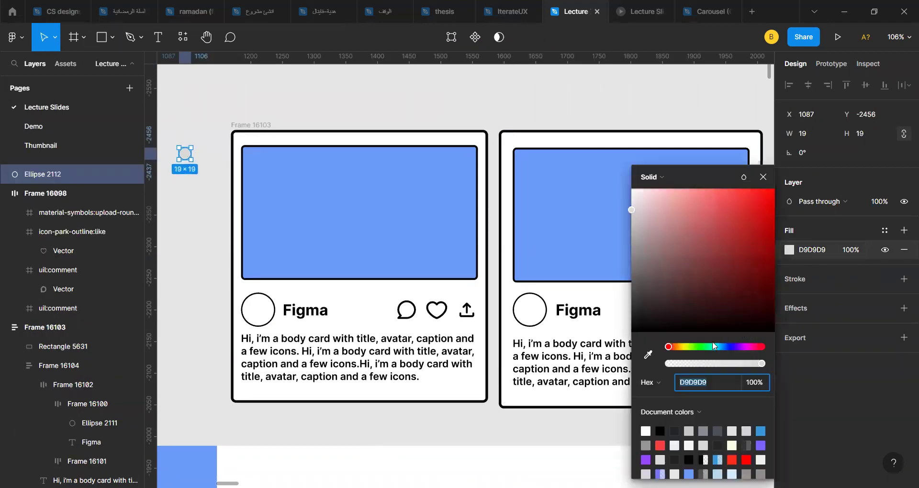
{"action": "left_click_drag", "start_coordinate": [712, 346], "coordinate": [704, 346]}
{"action": "left_click_drag", "start_coordinate": [735, 274], "coordinate": [775, 188]}
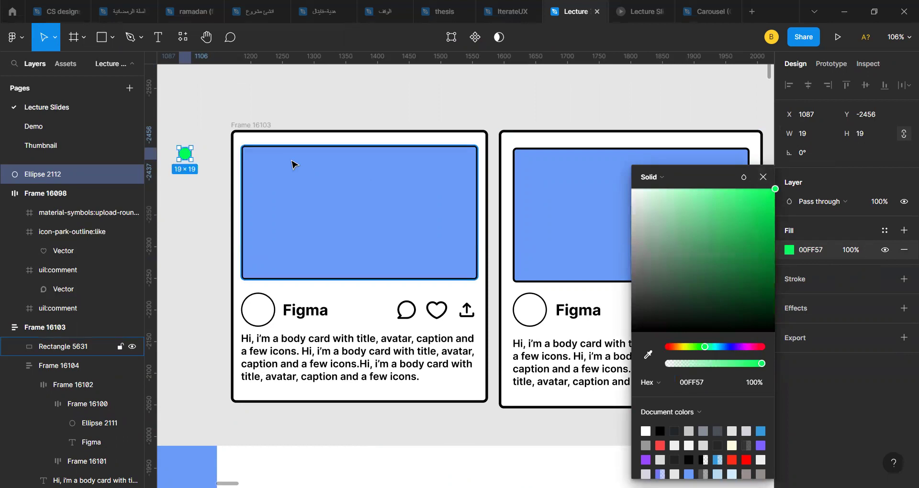
{"action": "left_click_drag", "start_coordinate": [189, 174], "coordinate": [217, 301]}
{"action": "scroll", "coordinate": [216, 301], "scroll_direction": "up", "scroll_amount": 3}
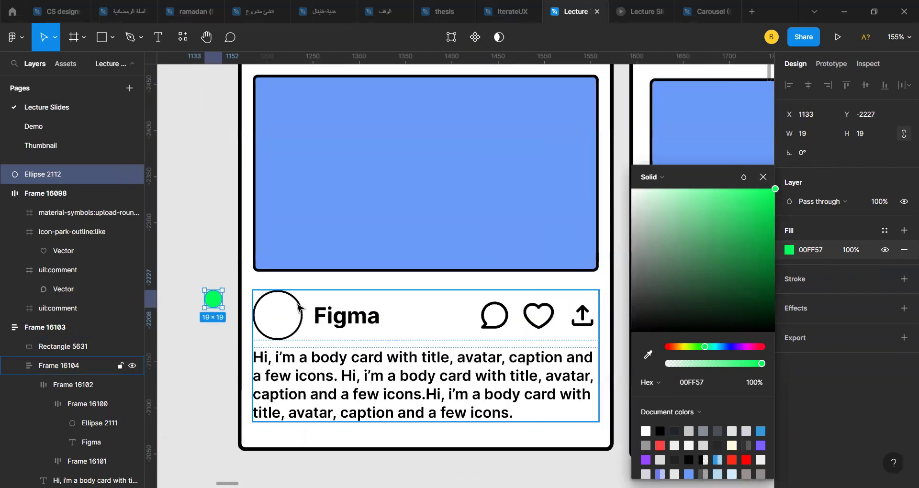
{"action": "left_click", "coordinate": [134, 41]}
{"action": "left_click", "coordinate": [142, 37]}
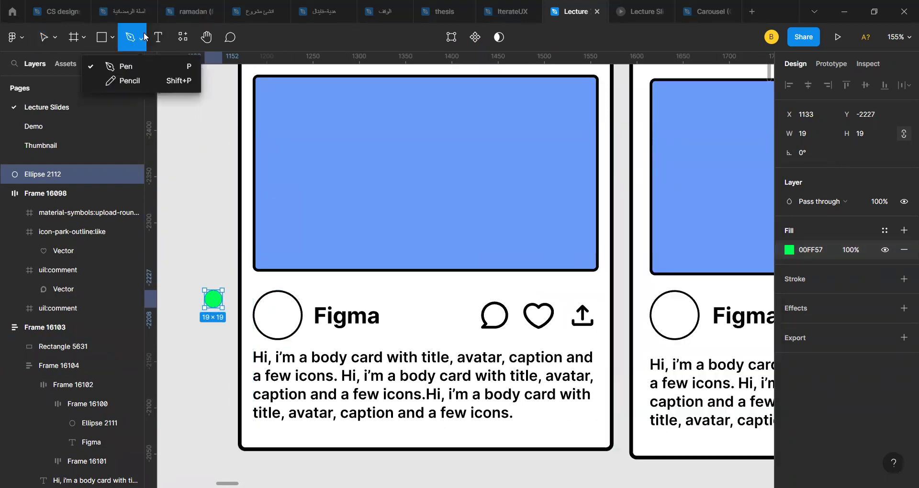
{"action": "left_click", "coordinate": [135, 81]}
{"action": "mouse_move", "coordinate": [281, 289]}
{"action": "left_mouse_down"}
{"action": "mouse_move", "coordinate": [291, 307]}
{"action": "mouse_move", "coordinate": [299, 289]}
{"action": "left_mouse_up"}
{"action": "key", "text": "ctrl+z"}
{"action": "key", "text": "v"}
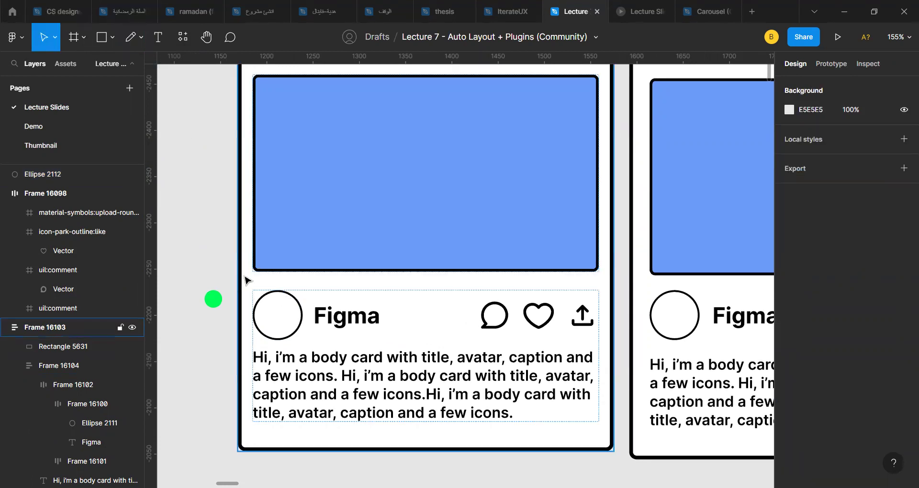
- Try to place the green circle over the avatar's upper-right edge in the card
{"action": "left_click_drag", "start_coordinate": [214, 299], "coordinate": [297, 300]}
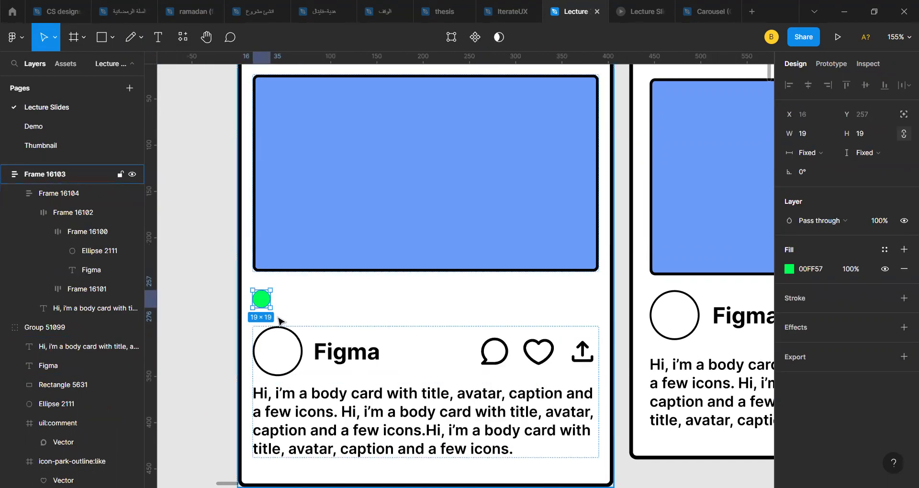
{"action": "scroll", "coordinate": [280, 321], "scroll_direction": "down", "scroll_amount": 5}
{"action": "scroll", "coordinate": [280, 320], "scroll_direction": "up", "scroll_amount": 4}
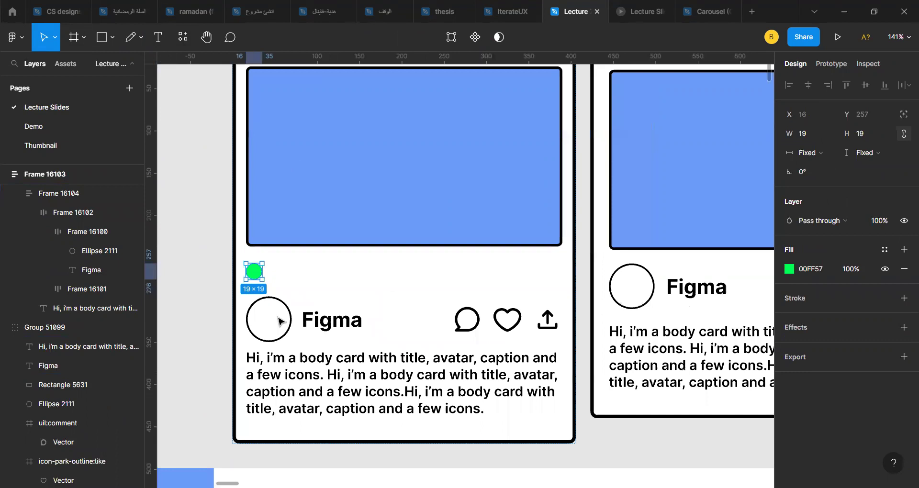
- Check the image, the green circle and the nested avatar-and-text frame as separate items stacked in the card
{"action": "left_click", "coordinate": [322, 177]}
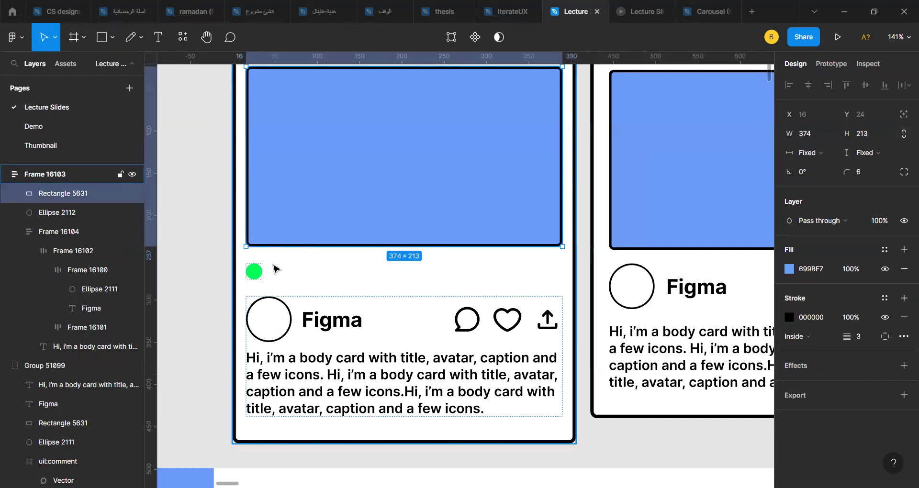
{"action": "left_click", "coordinate": [254, 271]}
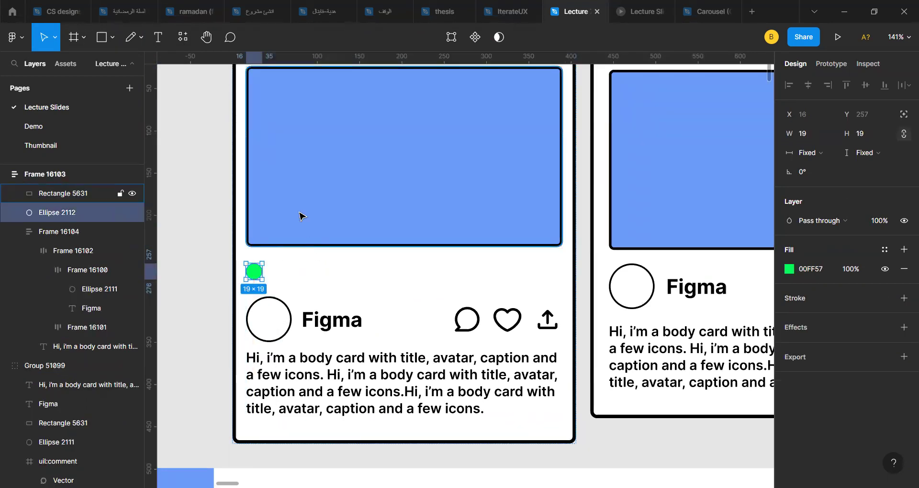
{"action": "left_click", "coordinate": [291, 144]}
{"action": "left_click", "coordinate": [253, 271]}
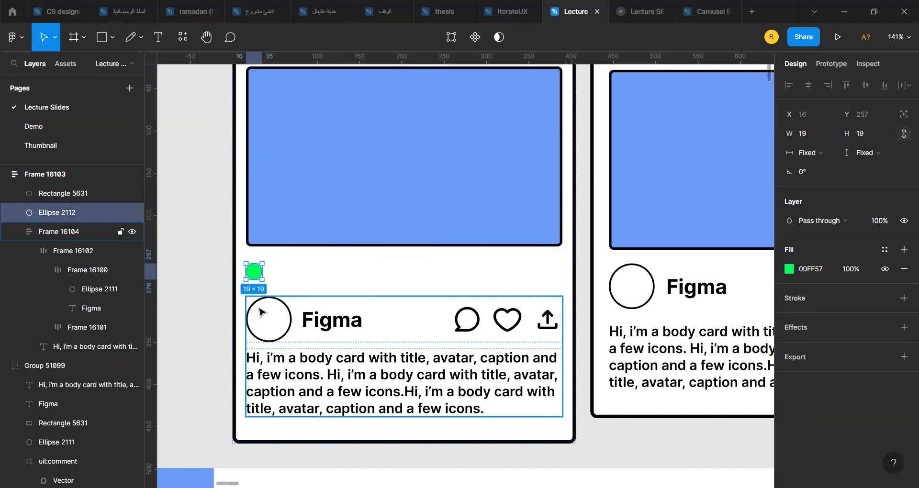
{"action": "left_click", "coordinate": [262, 313]}
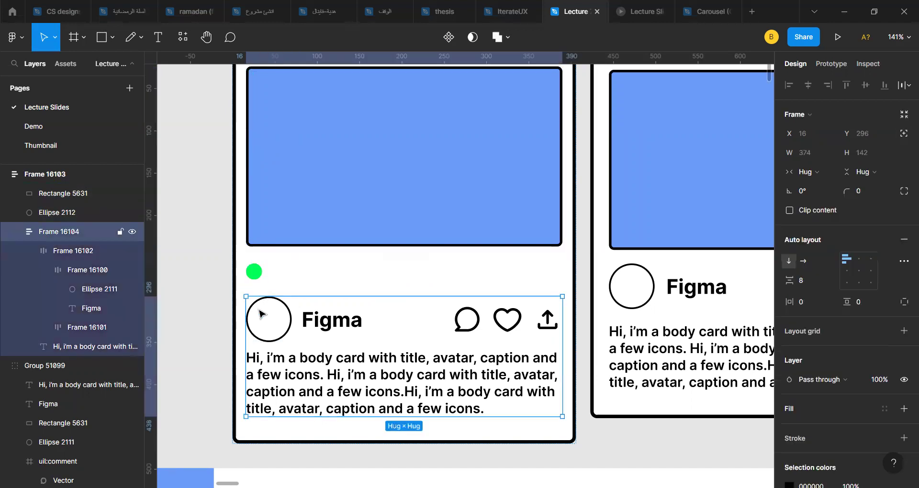
- Move the green circle into the avatar and title frame, between the avatar and the Figma title
{"action": "left_click", "coordinate": [256, 272]}
{"action": "left_click_drag", "start_coordinate": [259, 274], "coordinate": [280, 286]}
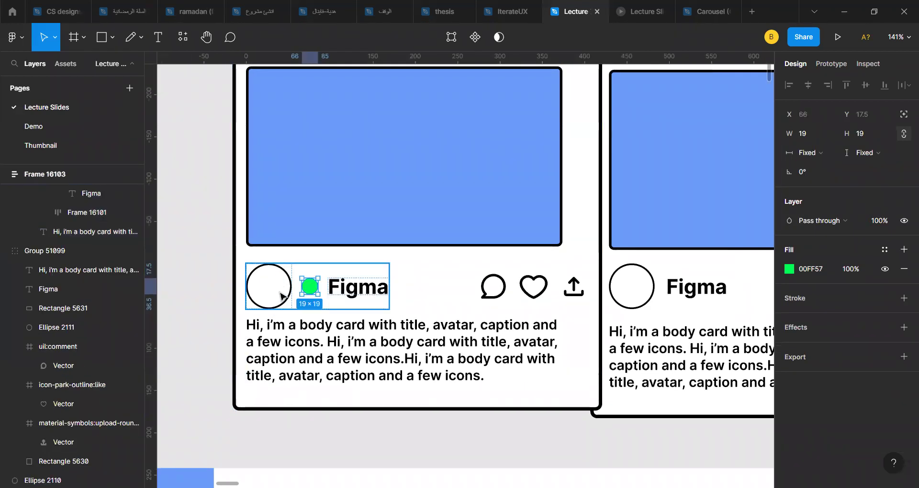
- Give the green circle between the avatar and the Figma title an absolute position inside its auto layout frame
{"action": "scroll", "coordinate": [278, 289], "scroll_direction": "up", "scroll_amount": 3}
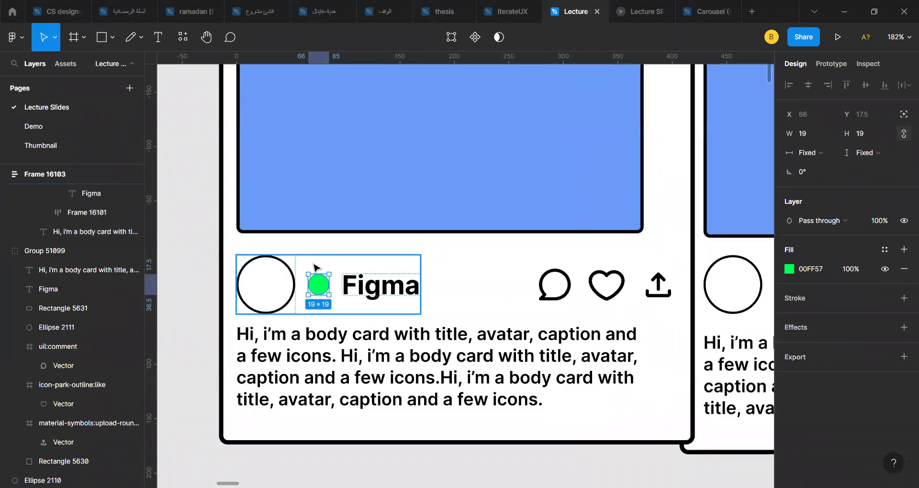
{"action": "left_click", "coordinate": [320, 286]}
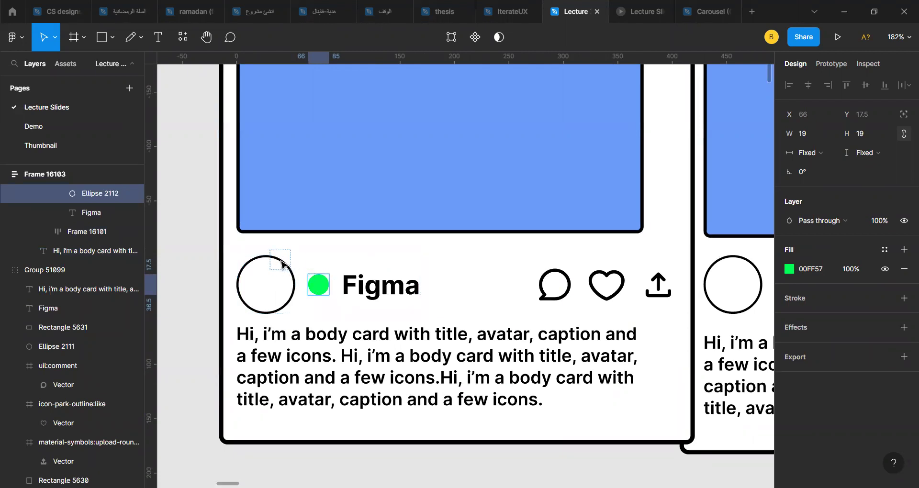
{"action": "left_click", "coordinate": [401, 281]}
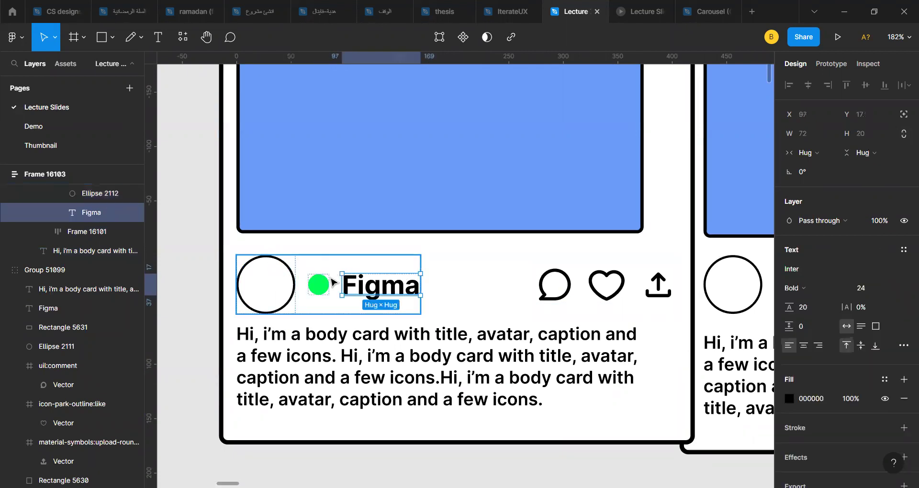
{"action": "left_click", "coordinate": [322, 286]}
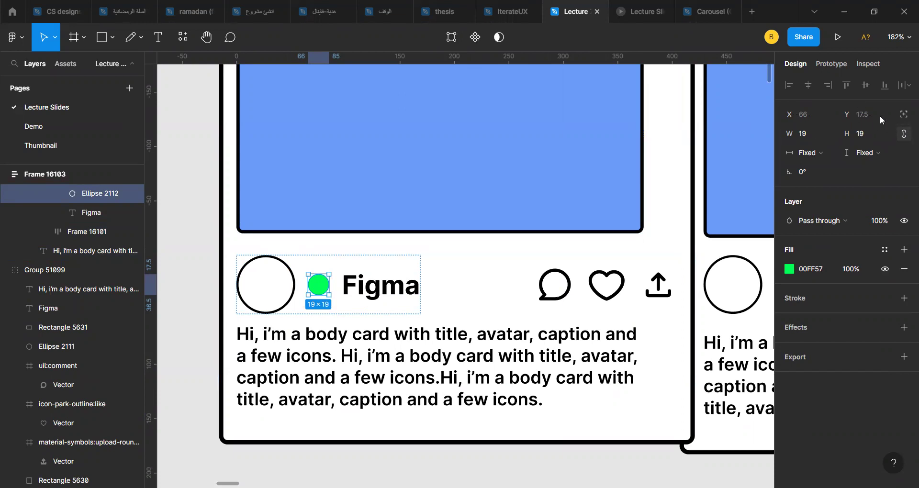
{"action": "left_click", "coordinate": [904, 115]}
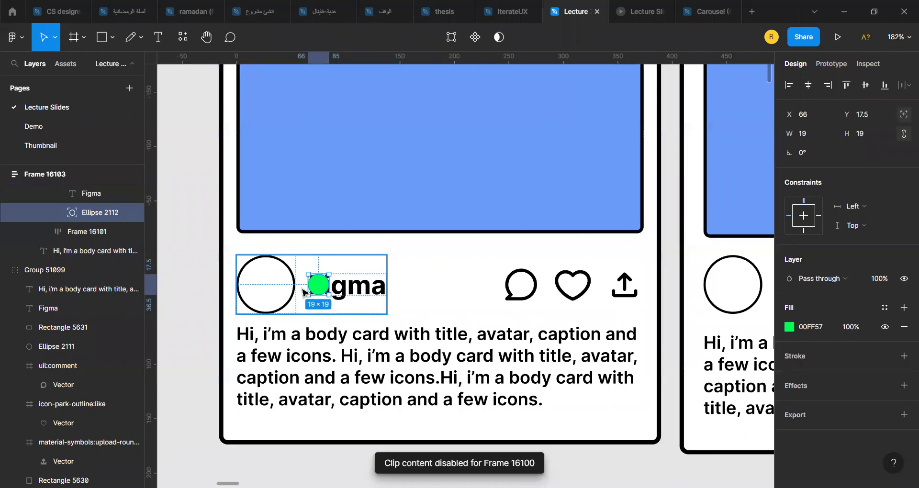
- Move the green circle onto the avatar's upper-right edge and shrink it to 12 by 12
{"action": "scroll", "coordinate": [305, 292], "scroll_direction": "up", "scroll_amount": 5}
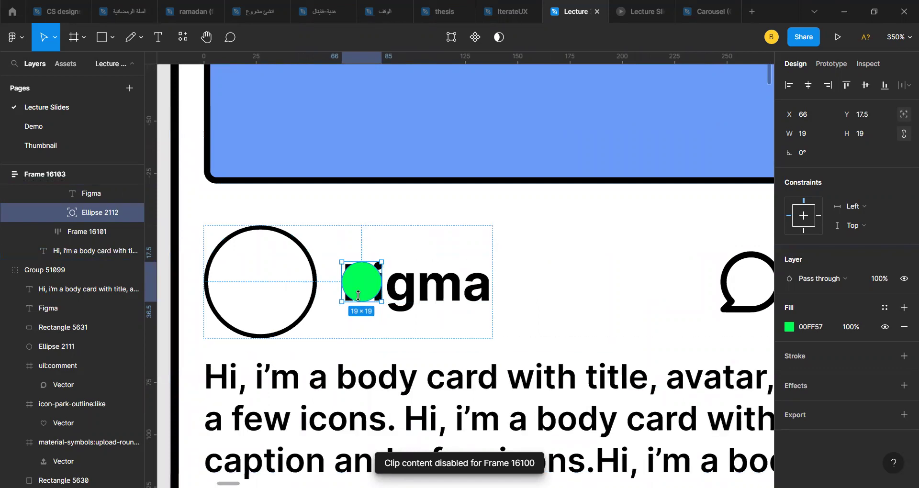
{"action": "left_click_drag", "start_coordinate": [355, 281], "coordinate": [302, 238]}
{"action": "scroll", "coordinate": [297, 230], "scroll_direction": "down", "scroll_amount": 5}
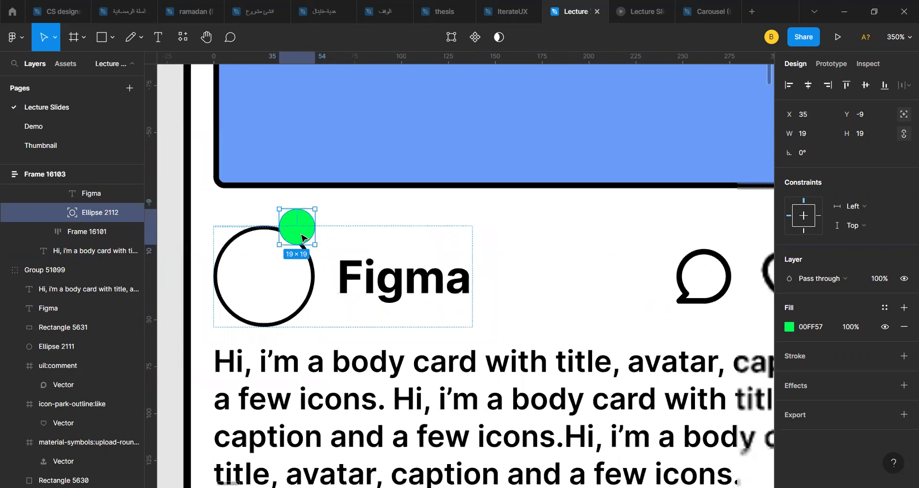
{"action": "scroll", "coordinate": [296, 230], "scroll_direction": "up", "scroll_amount": 5}
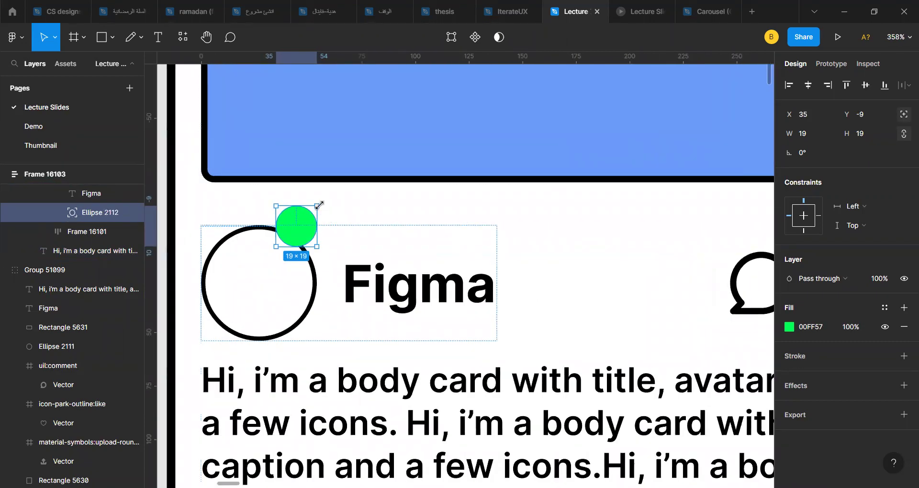
{"action": "left_click_drag", "start_coordinate": [314, 211], "coordinate": [298, 243]}
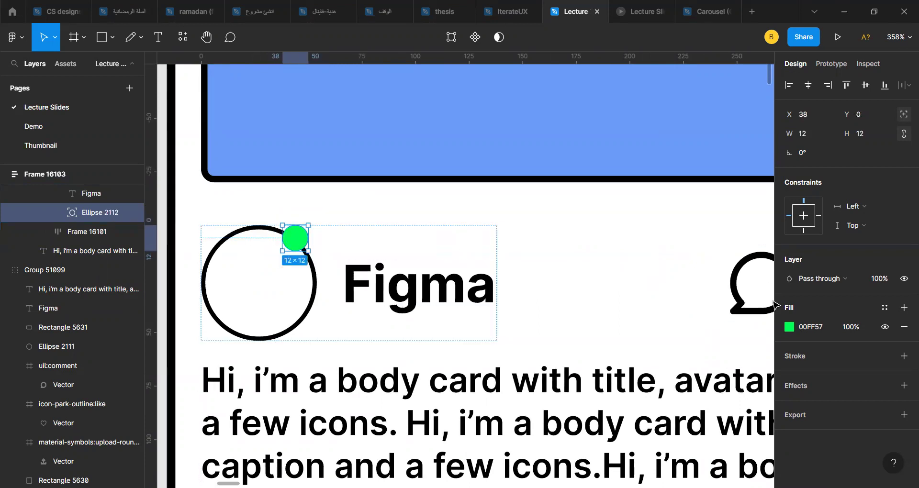
- Hide the whole auto layout card, Frame 16103, and show it again
{"action": "left_click", "coordinate": [601, 304]}
{"action": "scroll", "coordinate": [292, 239], "scroll_direction": "down", "scroll_amount": 3}
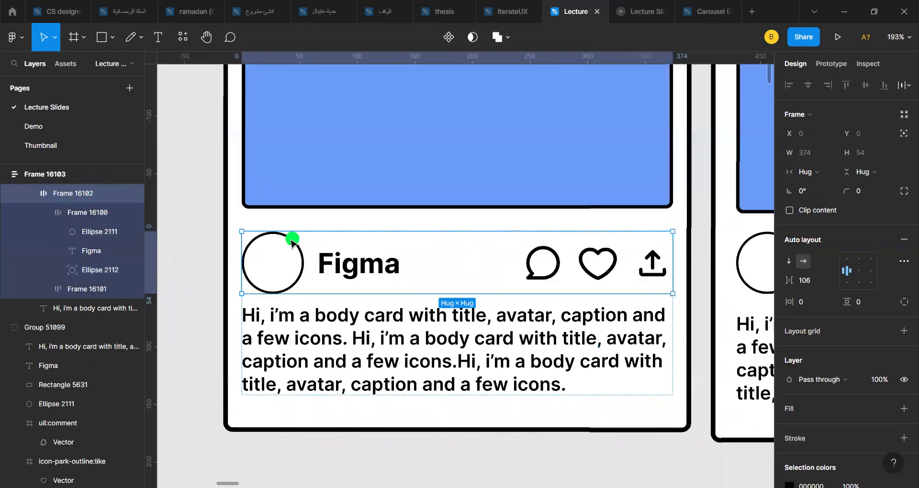
{"action": "left_click", "coordinate": [96, 181]}
{"action": "scroll", "coordinate": [352, 227], "scroll_direction": "down", "scroll_amount": 5}
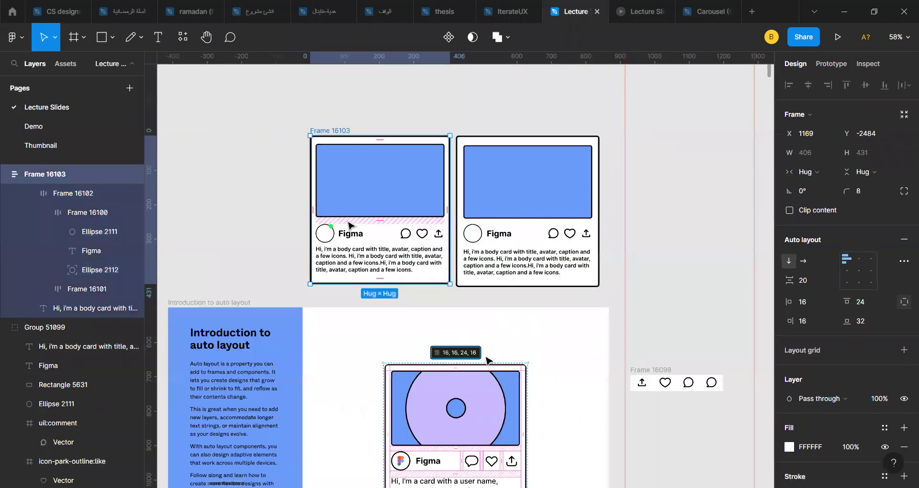
{"action": "left_click", "coordinate": [130, 176]}
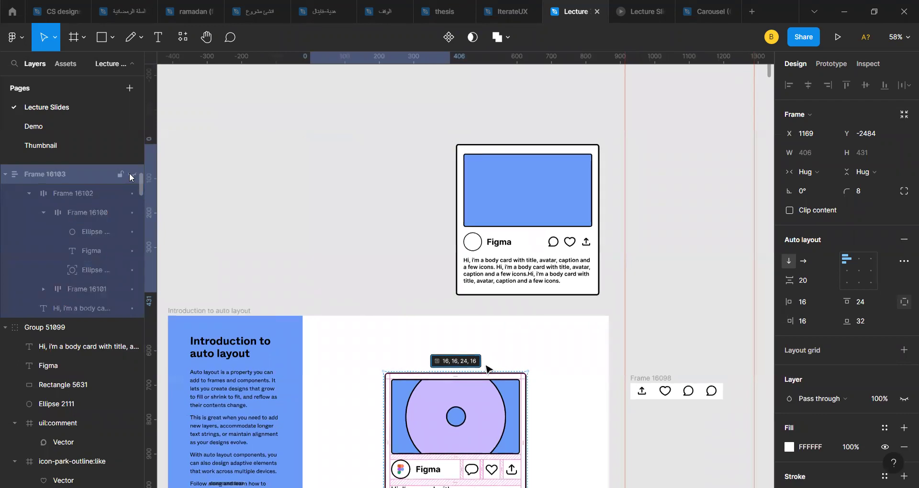
{"action": "left_click", "coordinate": [130, 176]}
{"action": "scroll", "coordinate": [367, 236], "scroll_direction": "up", "scroll_amount": 5}
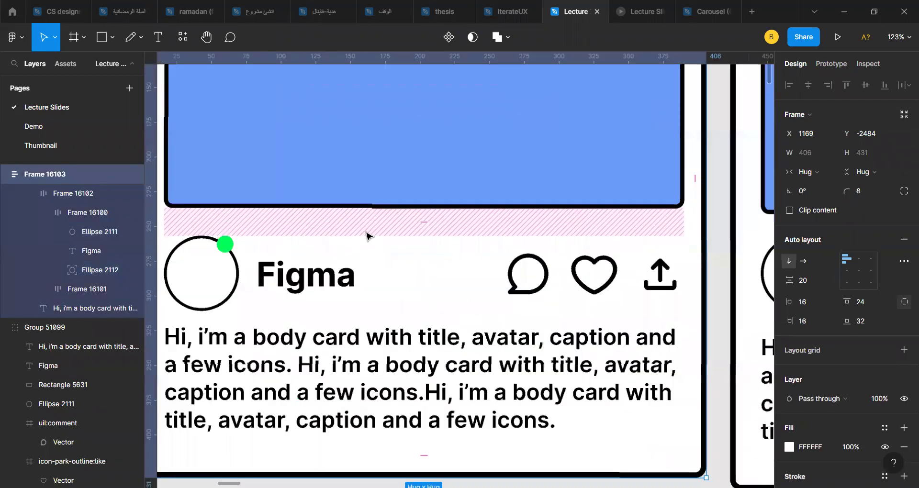
- Turn off the absolute position of the green circle on the avatar's edge
{"action": "scroll", "coordinate": [220, 251], "scroll_direction": "up", "scroll_amount": 3}
{"action": "left_click_drag", "start_coordinate": [211, 251], "coordinate": [304, 248]}
{"action": "double_click", "coordinate": [304, 248]}
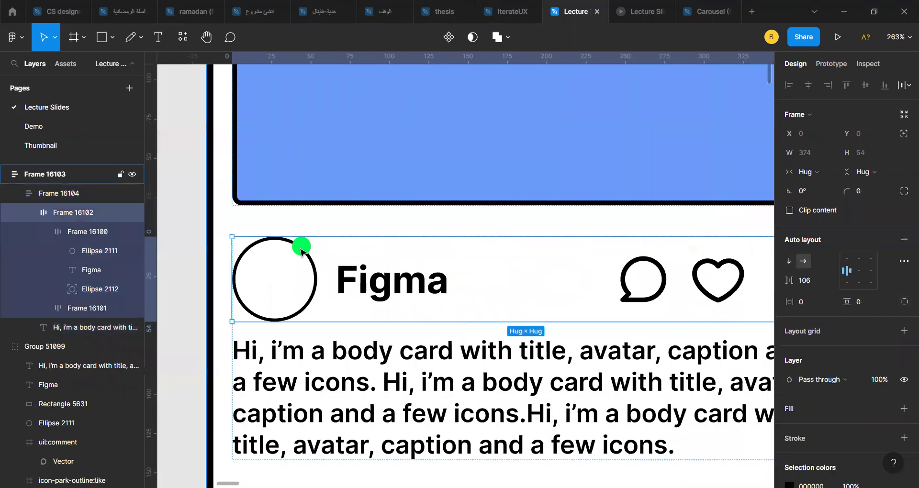
{"action": "double_click", "coordinate": [302, 249]}
{"action": "scroll", "coordinate": [303, 249], "scroll_direction": "up", "scroll_amount": 3}
{"action": "double_click", "coordinate": [303, 249]}
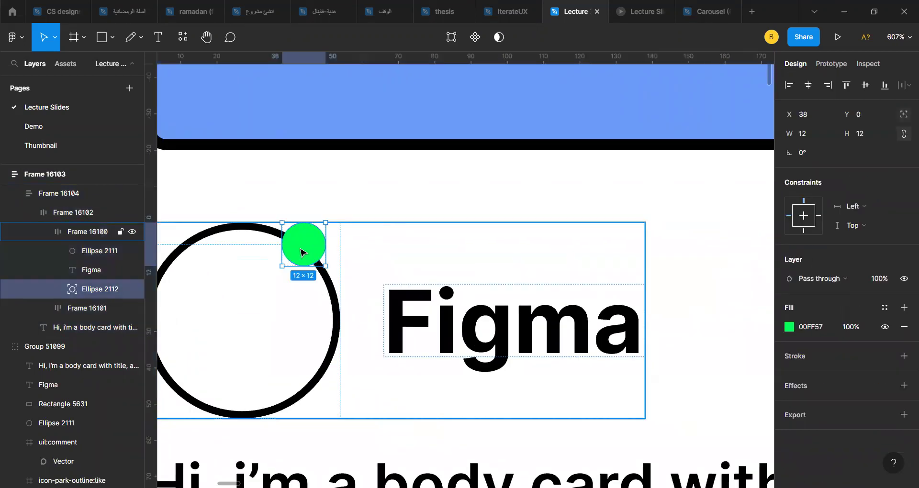
{"action": "left_click", "coordinate": [904, 116]}
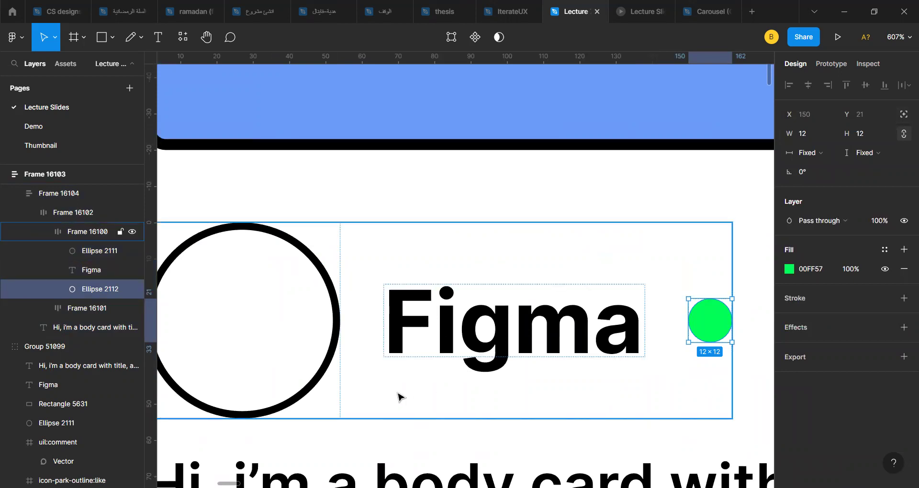
- Reorder the green circle in the row so it sits between the avatar and the Figma title
{"action": "left_click", "coordinate": [299, 335]}
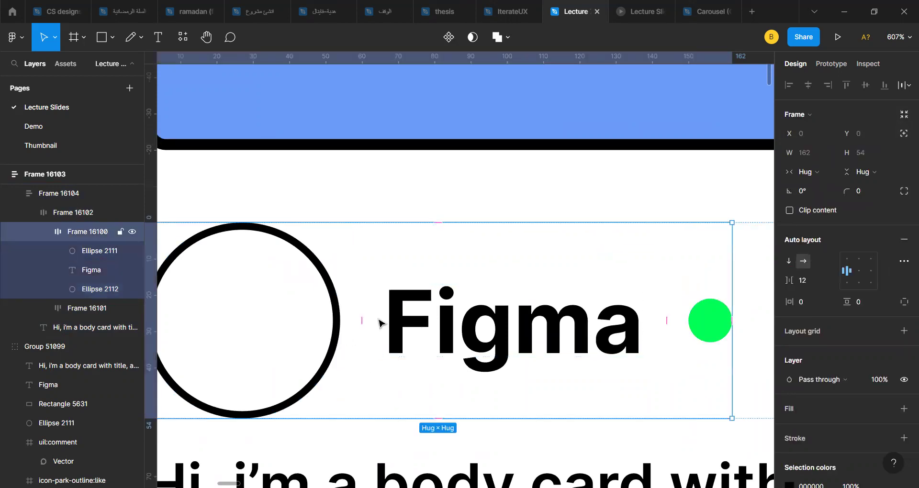
{"action": "left_click", "coordinate": [716, 331]}
{"action": "left_click_drag", "start_coordinate": [716, 331], "coordinate": [308, 261]}
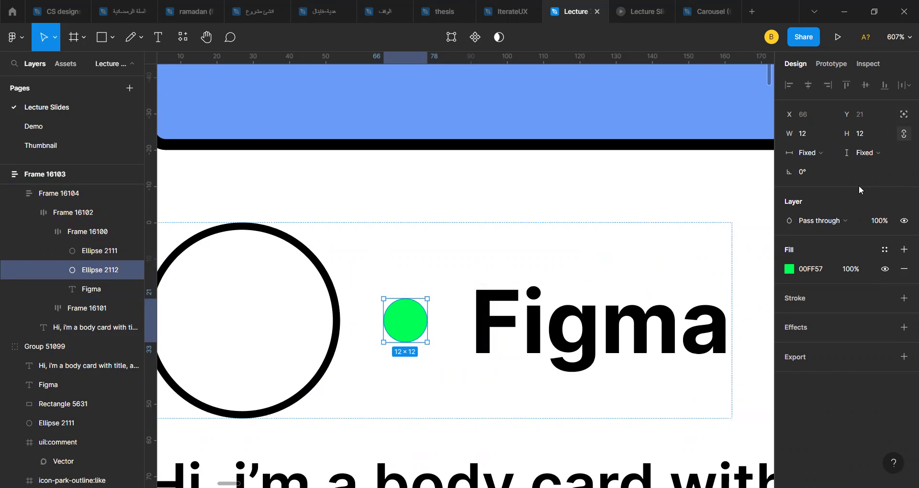
- Set the green circle to absolute position and place it on the avatar's upper-right edge at X 41, Y 1
{"action": "left_click", "coordinate": [903, 114]}
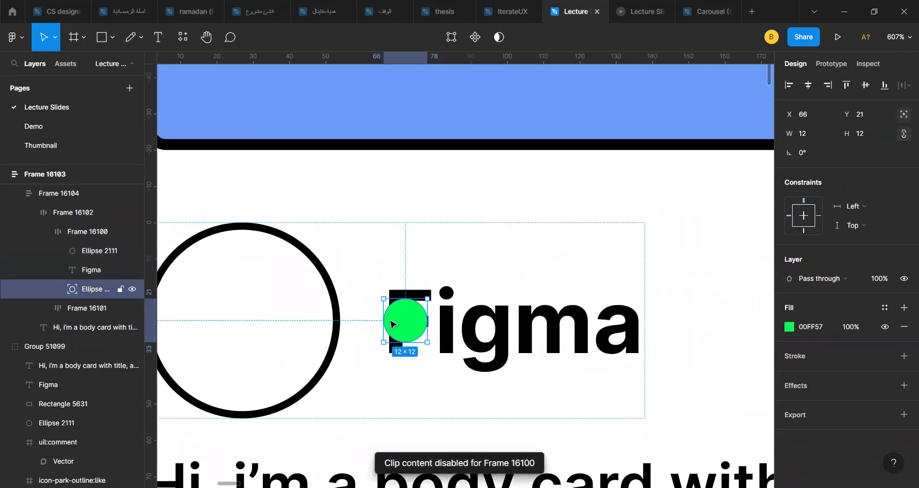
{"action": "left_click_drag", "start_coordinate": [397, 328], "coordinate": [306, 255]}
{"action": "scroll", "coordinate": [307, 255], "scroll_direction": "down", "scroll_amount": 5}
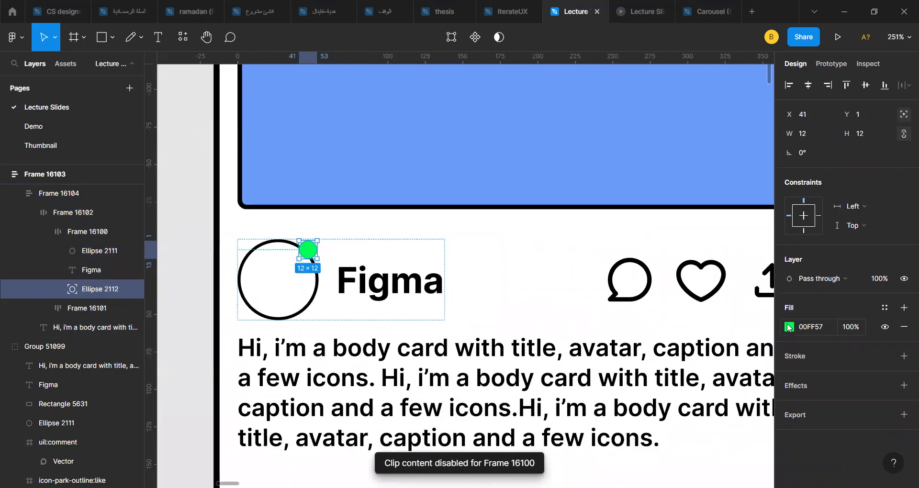
- Change the status circle's fill to the green 70DF00
{"action": "left_click", "coordinate": [789, 328]}
{"action": "left_click", "coordinate": [762, 240]}
{"action": "left_click_drag", "start_coordinate": [762, 240], "coordinate": [778, 206]}
{"action": "left_click_drag", "start_coordinate": [699, 345], "coordinate": [695, 348]}
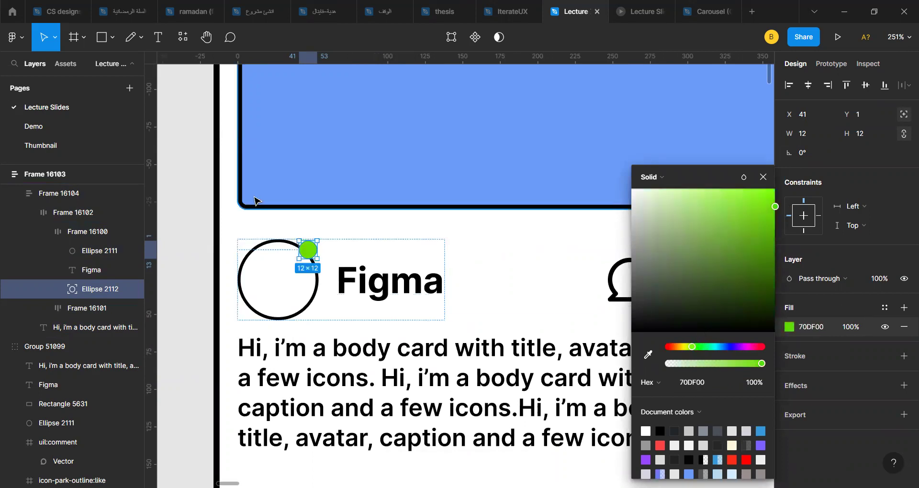
{"action": "left_click", "coordinate": [191, 209]}
- Select the status circle inside the nested card frames and check its absolute position setting
{"action": "scroll", "coordinate": [191, 210], "scroll_direction": "down", "scroll_amount": 2}
{"action": "scroll", "coordinate": [191, 210], "scroll_direction": "down", "scroll_amount": 3}
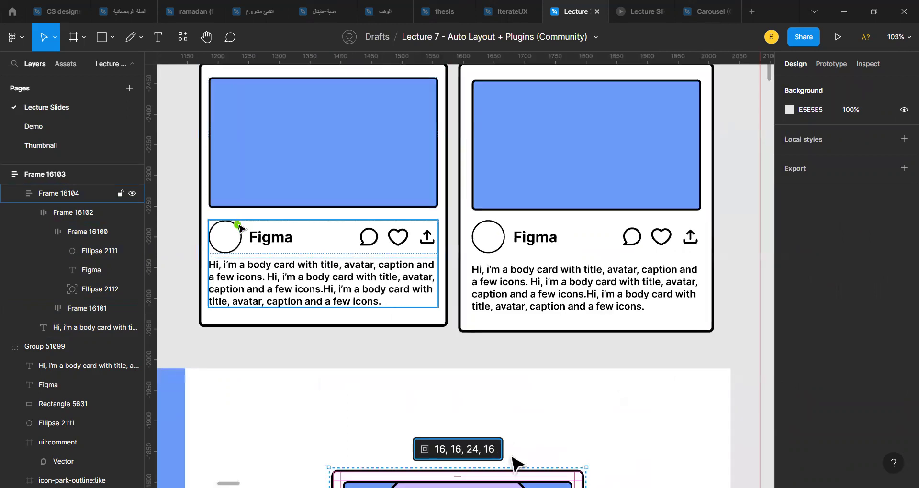
{"action": "scroll", "coordinate": [242, 224], "scroll_direction": "up", "scroll_amount": 5}
{"action": "left_click", "coordinate": [239, 227]}
{"action": "double_click", "coordinate": [239, 227]}
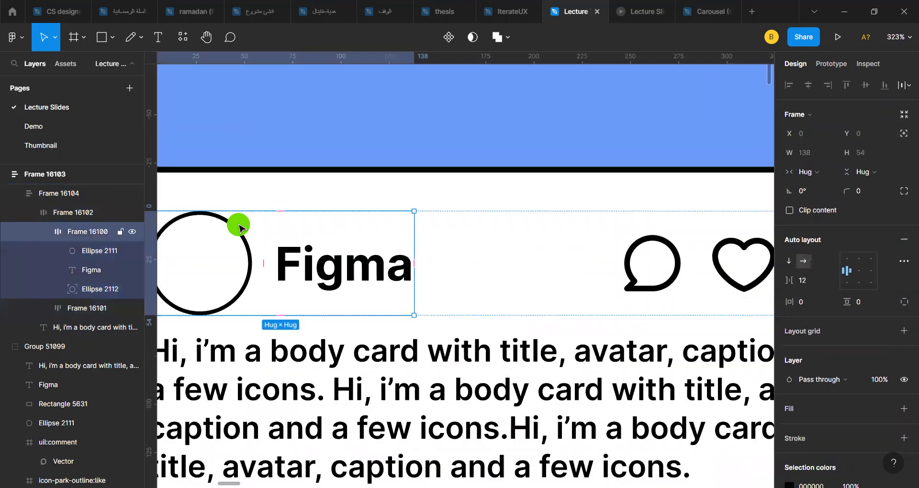
{"action": "double_click", "coordinate": [240, 227]}
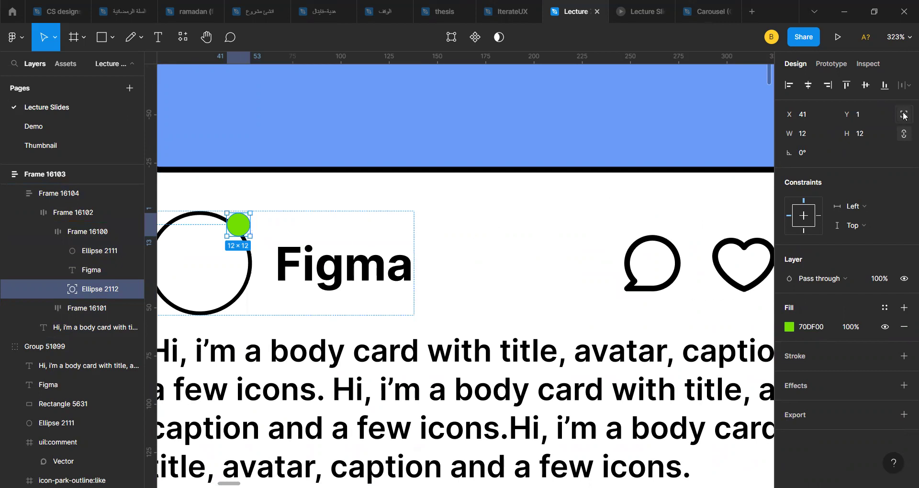
- Read the Auto layout settings and controls slide, including the absolute position toggle and the resizing options
{"action": "key", "text": "shift+1"}
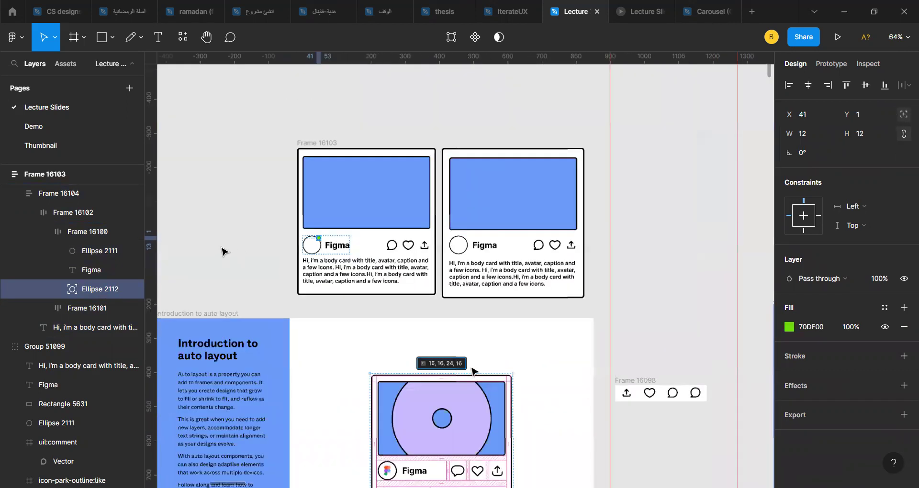
{"action": "left_click", "coordinate": [221, 251]}
{"action": "scroll", "coordinate": [221, 251], "scroll_direction": "down", "scroll_amount": 5}
{"action": "scroll", "coordinate": [221, 251], "scroll_direction": "down", "scroll_amount": 5}
{"action": "scroll", "coordinate": [514, 287], "scroll_direction": "down", "scroll_amount": 2}
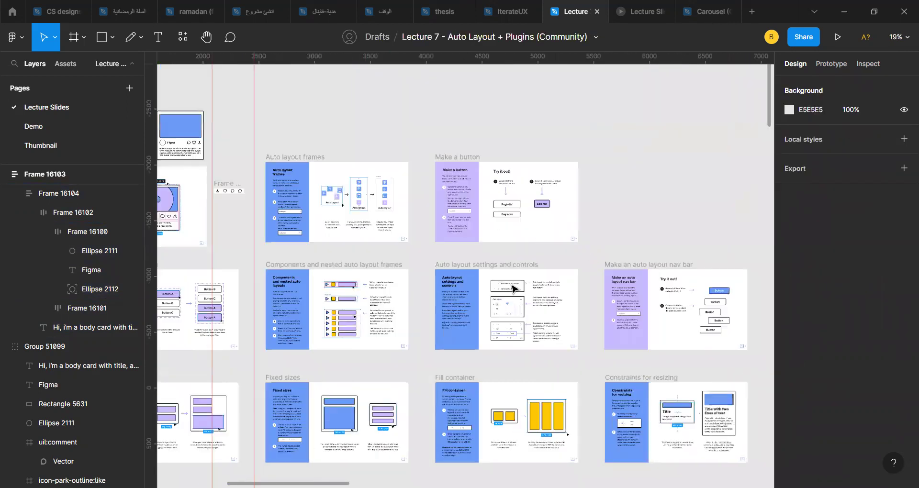
{"action": "scroll", "coordinate": [414, 328], "scroll_direction": "up", "scroll_amount": 10}
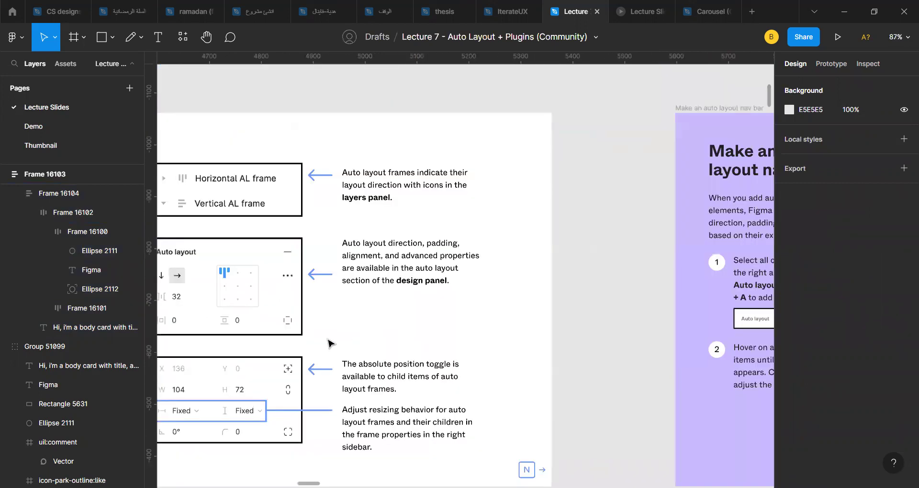
{"action": "scroll", "coordinate": [433, 223], "scroll_direction": "left", "scroll_amount": 3}
{"action": "scroll", "coordinate": [422, 311], "scroll_direction": "down", "scroll_amount": 2}
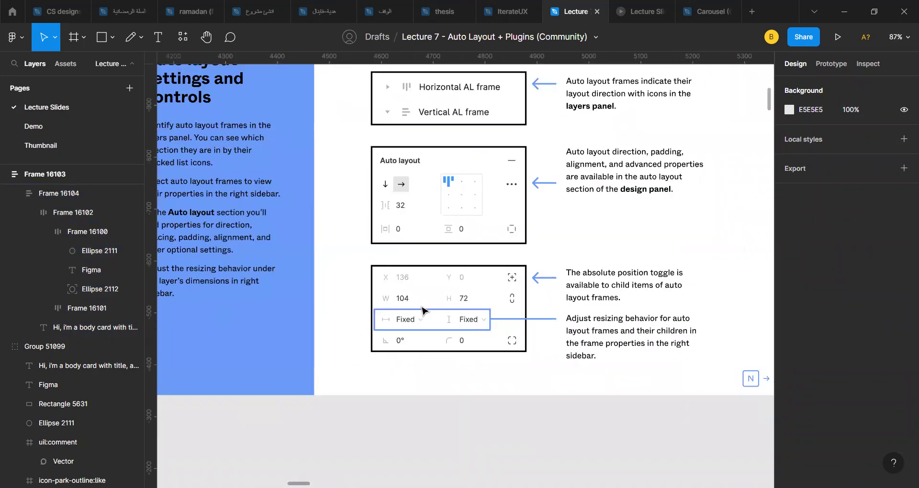
{"action": "scroll", "coordinate": [388, 331], "scroll_direction": "up", "scroll_amount": 3}
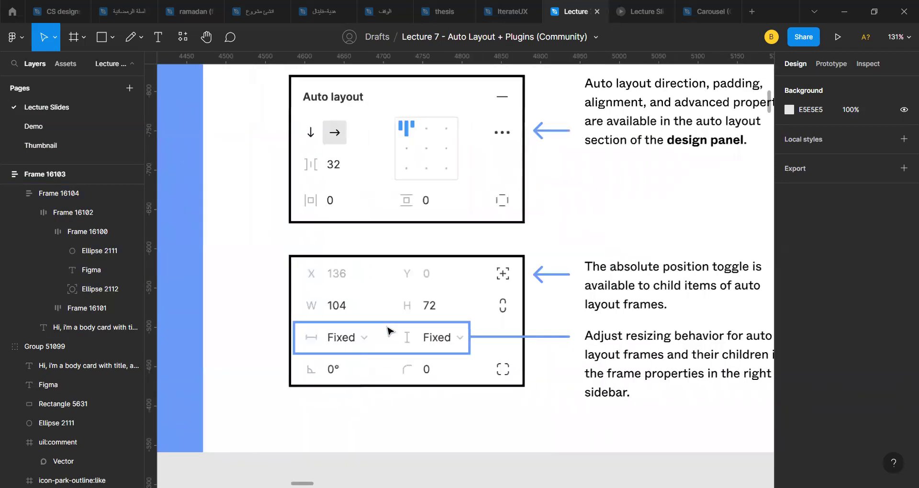
{"action": "scroll", "coordinate": [388, 330], "scroll_direction": "down", "scroll_amount": 10}
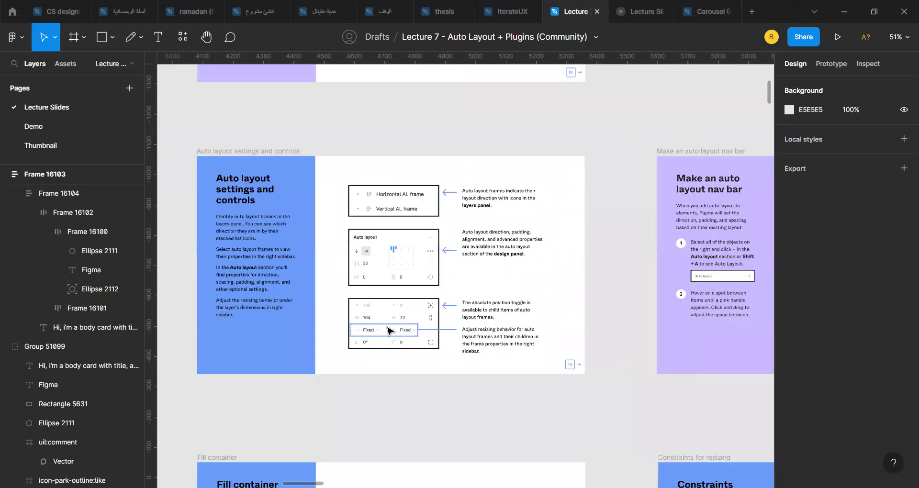
- Return to the two social cards and examine the plain grouped card beside the auto layout card
{"action": "scroll", "coordinate": [387, 330], "scroll_direction": "left", "scroll_amount": 6}
{"action": "scroll", "coordinate": [367, 226], "scroll_direction": "up", "scroll_amount": 1}
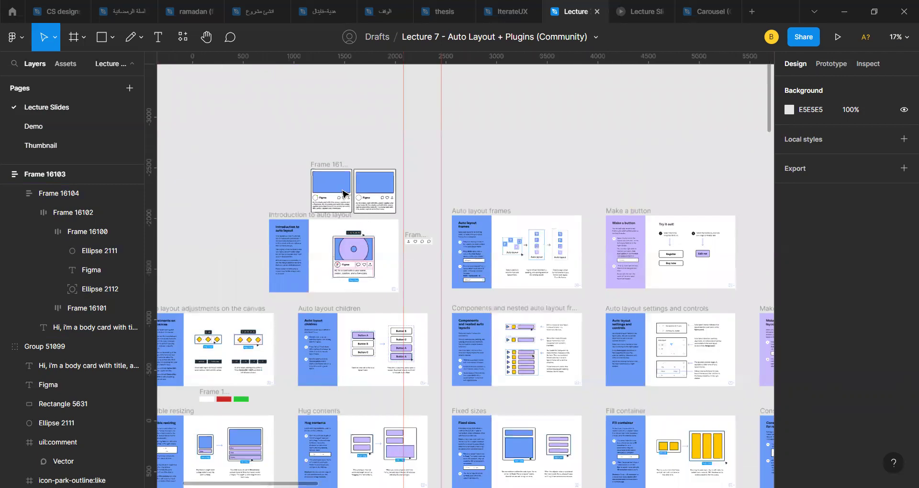
{"action": "scroll", "coordinate": [343, 191], "scroll_direction": "up", "scroll_amount": 8}
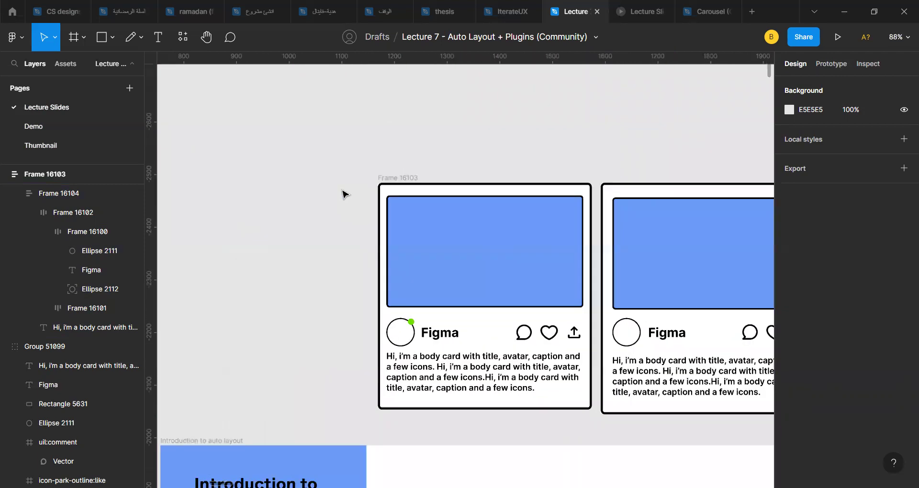
{"action": "scroll", "coordinate": [342, 193], "scroll_direction": "right", "scroll_amount": 6}
{"action": "left_click", "coordinate": [411, 196]}
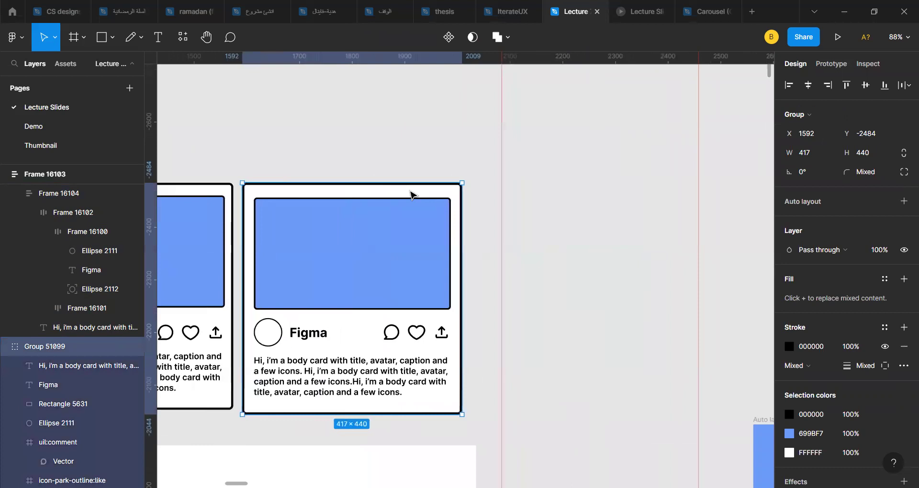
{"action": "left_click_drag", "start_coordinate": [463, 204], "coordinate": [445, 215]}
{"action": "left_click_drag", "start_coordinate": [382, 182], "coordinate": [371, 229]}
{"action": "left_click_drag", "start_coordinate": [366, 166], "coordinate": [369, 171]}
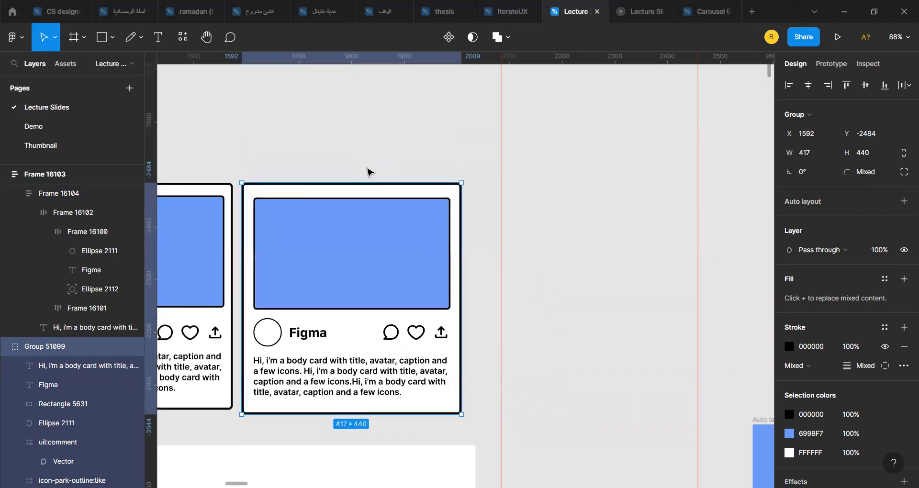
{"action": "scroll", "coordinate": [369, 171], "scroll_direction": "left", "scroll_amount": 5}
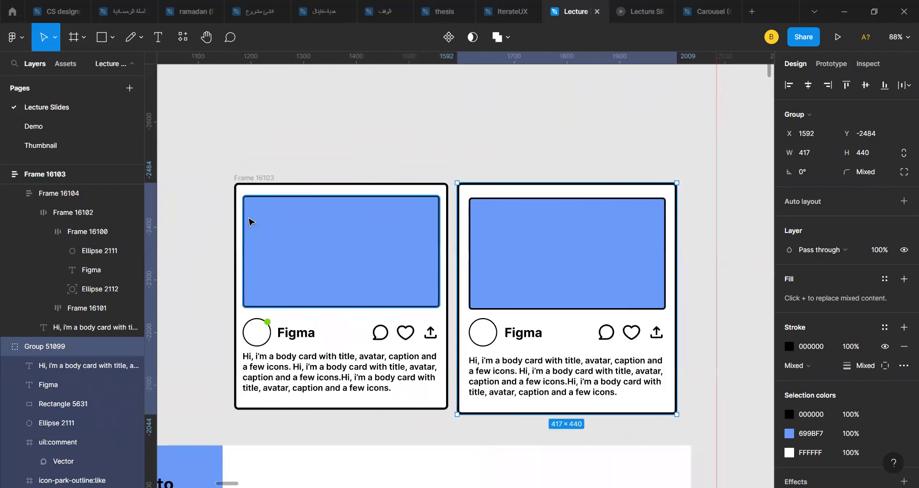
- Move the auto layout card up and away from the grouped card beside it
{"action": "left_click", "coordinate": [238, 178]}
{"action": "left_click_drag", "start_coordinate": [238, 179], "coordinate": [173, 143]}
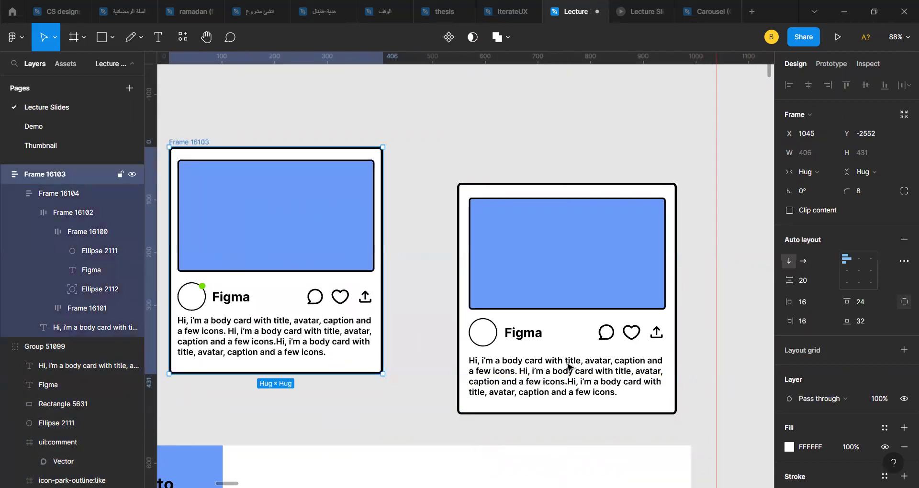
- Double the grouped card's body text by pasting a copy at its end, and stretch the card's background rectangle to about 519 high
{"action": "double_click", "coordinate": [565, 395]}
{"action": "double_click", "coordinate": [565, 396]}
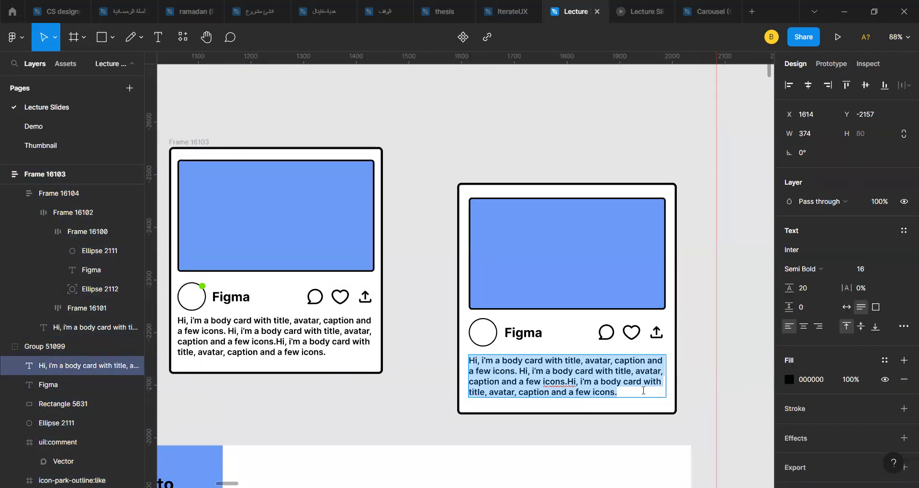
{"action": "left_click", "coordinate": [643, 391]}
{"action": "key", "text": "ctrl+a"}
{"action": "key", "text": "ctrl+c"}
{"action": "left_click", "coordinate": [643, 391]}
{"action": "key", "text": "ctrl+v"}
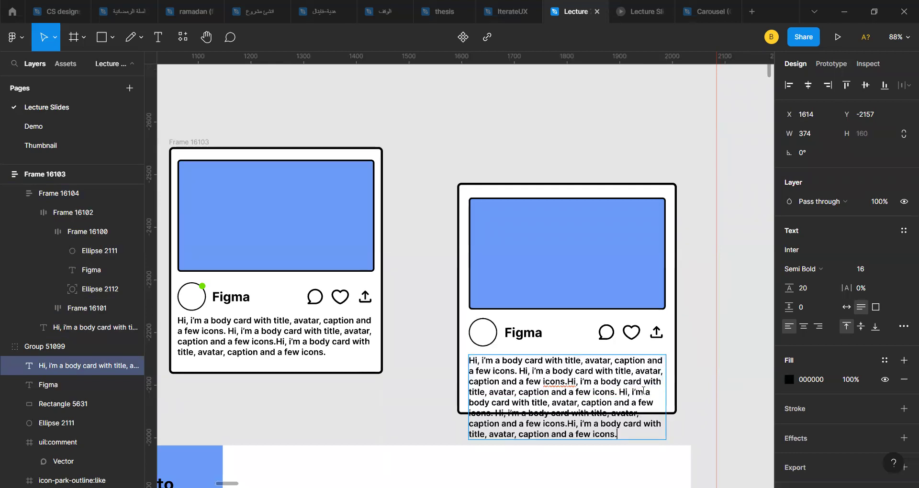
{"action": "scroll", "coordinate": [563, 340], "scroll_direction": "down", "scroll_amount": 4}
{"action": "scroll", "coordinate": [563, 339], "scroll_direction": "right", "scroll_amount": 3}
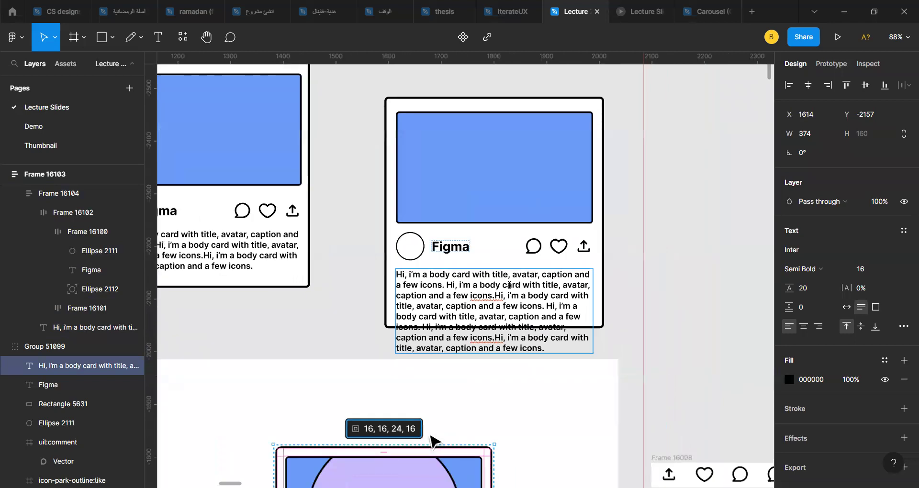
{"action": "key", "text": "Escape"}
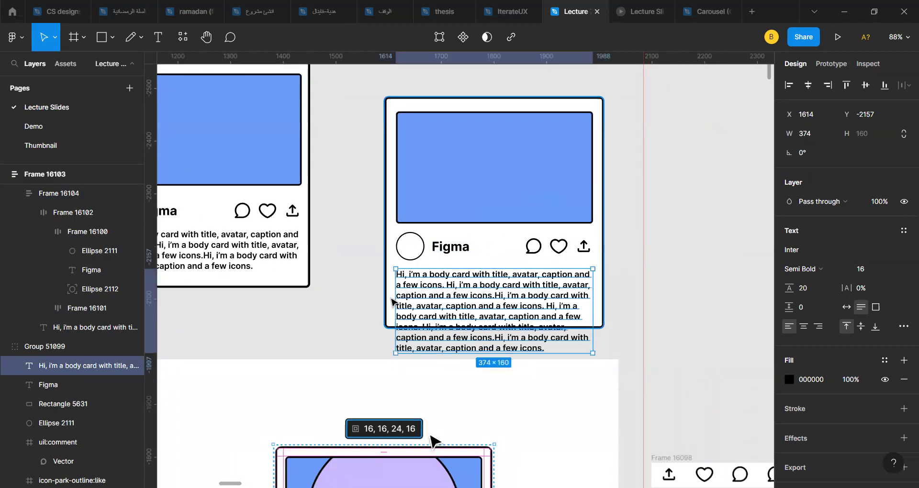
{"action": "left_click", "coordinate": [396, 315]}
{"action": "left_click_drag", "start_coordinate": [396, 329], "coordinate": [396, 370]}
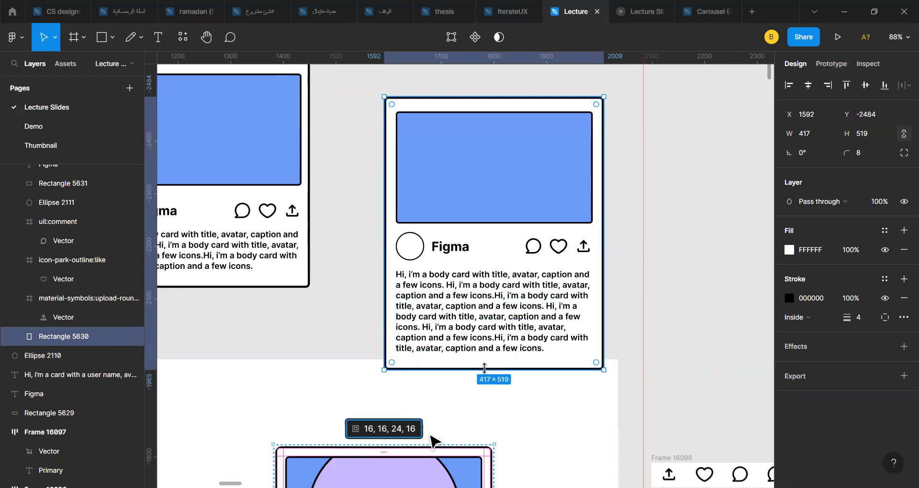
- Delete the duplicated half of the grouped card's body text and shrink the background rectangle to about 434 high
{"action": "double_click", "coordinate": [550, 341]}
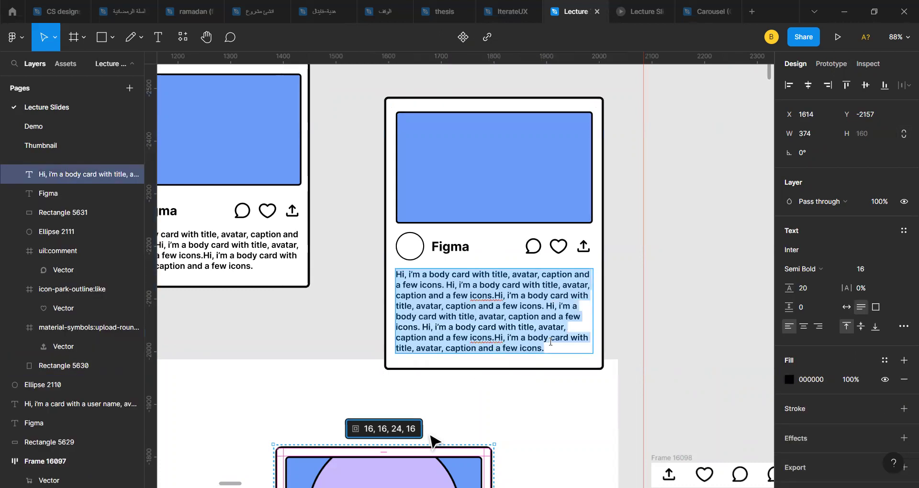
{"action": "left_click_drag", "start_coordinate": [551, 344], "coordinate": [549, 306]}
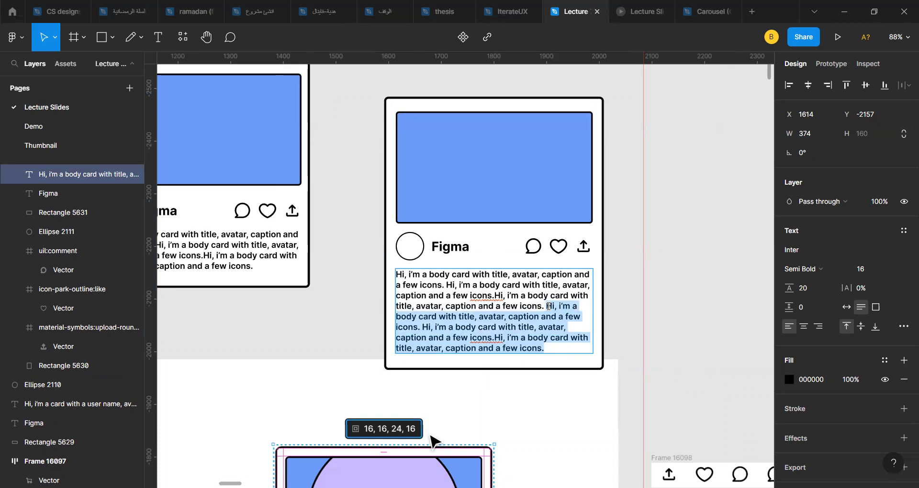
{"action": "key", "text": "BackSpace"}
{"action": "key", "text": "Escape"}
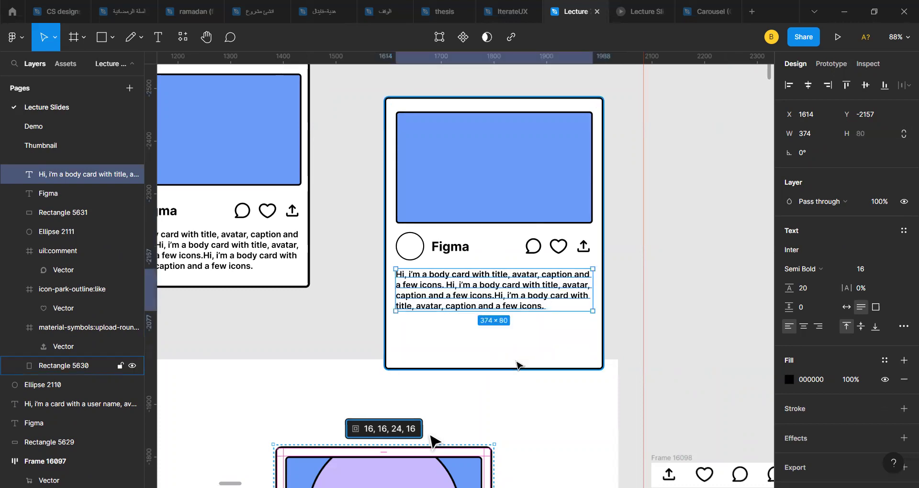
{"action": "left_click", "coordinate": [508, 371]}
{"action": "left_click_drag", "start_coordinate": [502, 369], "coordinate": [500, 325]}
{"action": "scroll", "coordinate": [500, 325], "scroll_direction": "left", "scroll_amount": 3}
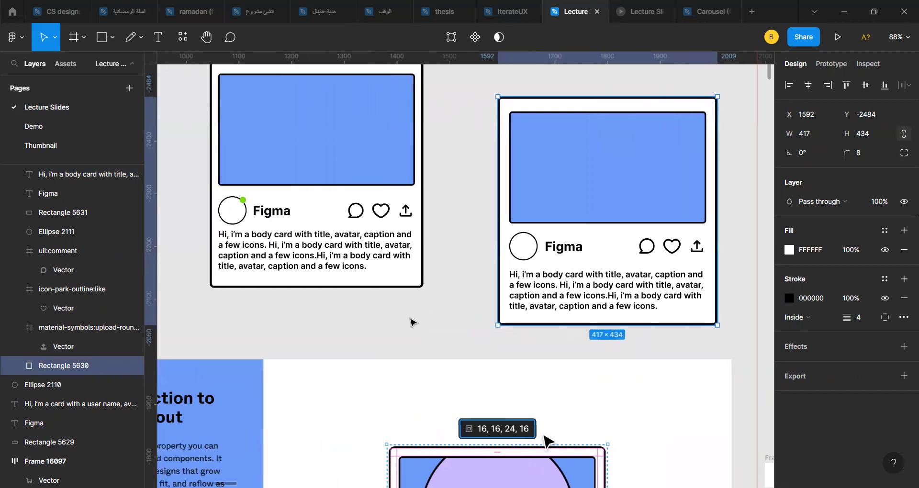
{"action": "left_click", "coordinate": [412, 322]}
- Copy the auto layout card's body text and paste it three times at the end of the same paragraph
{"action": "scroll", "coordinate": [412, 321], "scroll_direction": "left", "scroll_amount": 2}
{"action": "scroll", "coordinate": [412, 322], "scroll_direction": "up", "scroll_amount": 2}
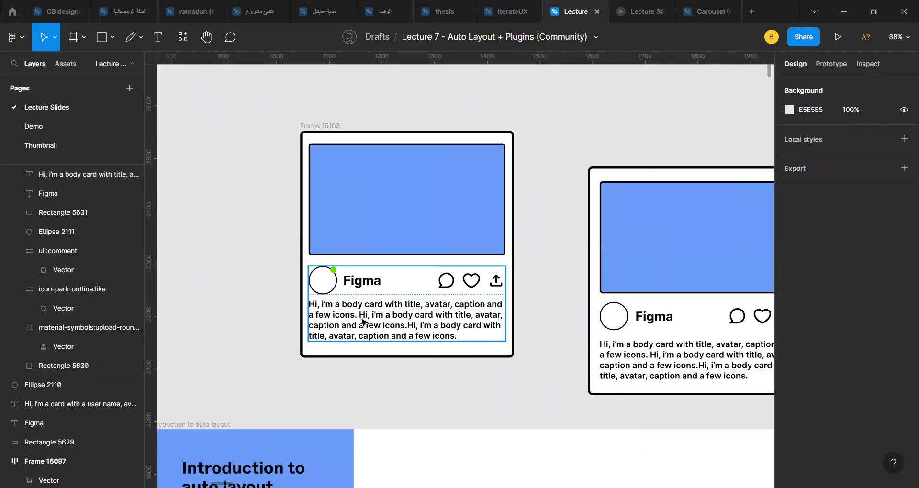
{"action": "left_click", "coordinate": [316, 126]}
{"action": "double_click", "coordinate": [396, 322]}
{"action": "key", "text": "ctrl+c"}
{"action": "left_click", "coordinate": [393, 316]}
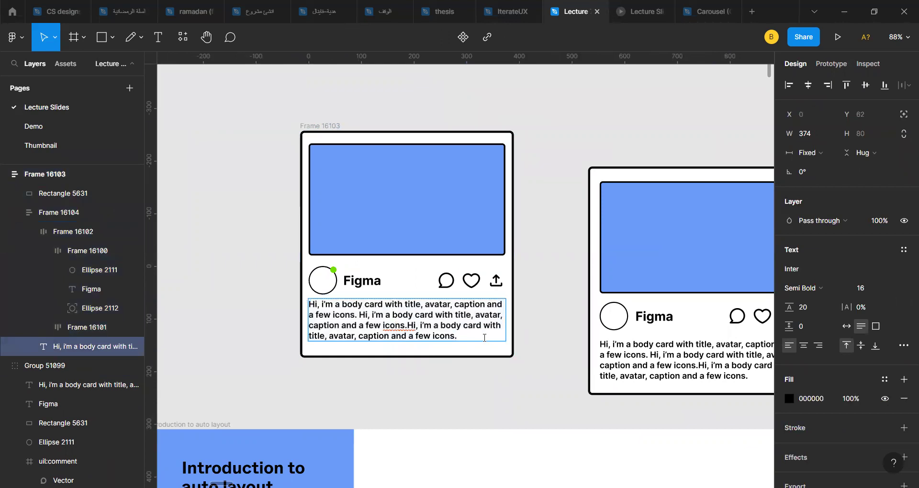
{"action": "left_click", "coordinate": [484, 338]}
{"action": "key", "text": "ctrl+v"}
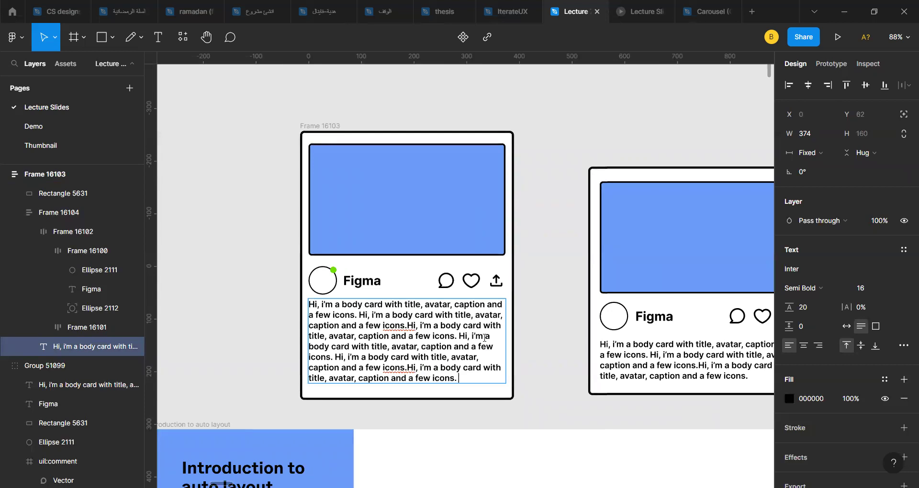
{"action": "key", "text": "ctrl+v"}
{"action": "key", "text": "ctrl+v"}
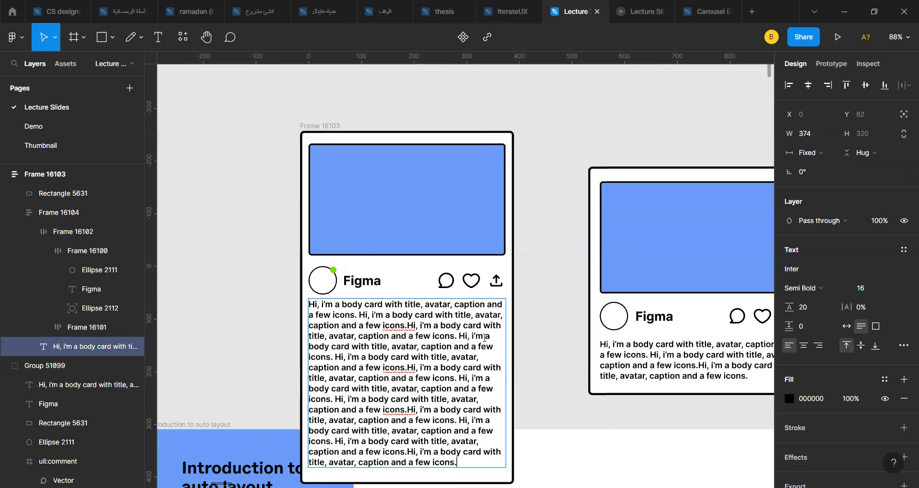
- Move the lengthened auto layout card up, clear of the slide below it
{"action": "scroll", "coordinate": [484, 338], "scroll_direction": "down", "scroll_amount": 5}
{"action": "left_click_drag", "start_coordinate": [412, 230], "coordinate": [375, 150]}
{"action": "scroll", "coordinate": [418, 295], "scroll_direction": "up", "scroll_amount": 5}
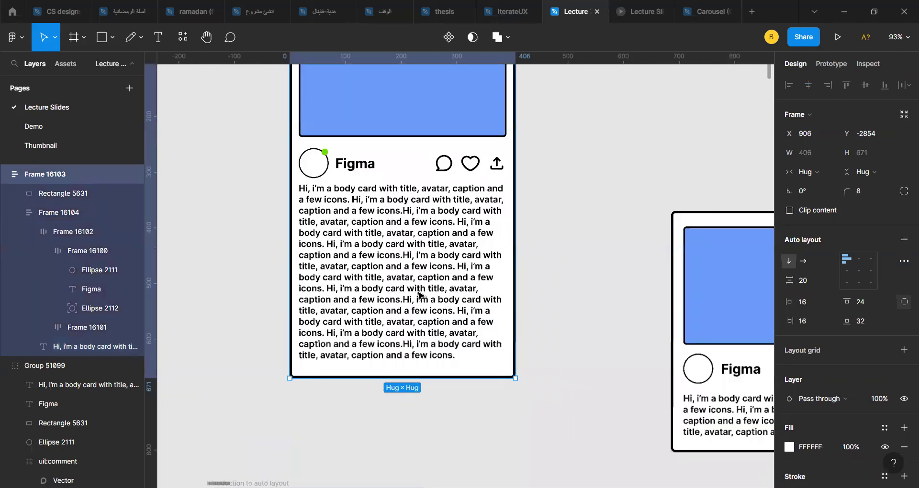
- Trim the auto layout card's body text to seven lines and measure its spacing to the card's edges
{"action": "double_click", "coordinate": [418, 291]}
{"action": "left_click_drag", "start_coordinate": [404, 257], "coordinate": [485, 356]}
{"action": "key", "text": "BackSpace"}
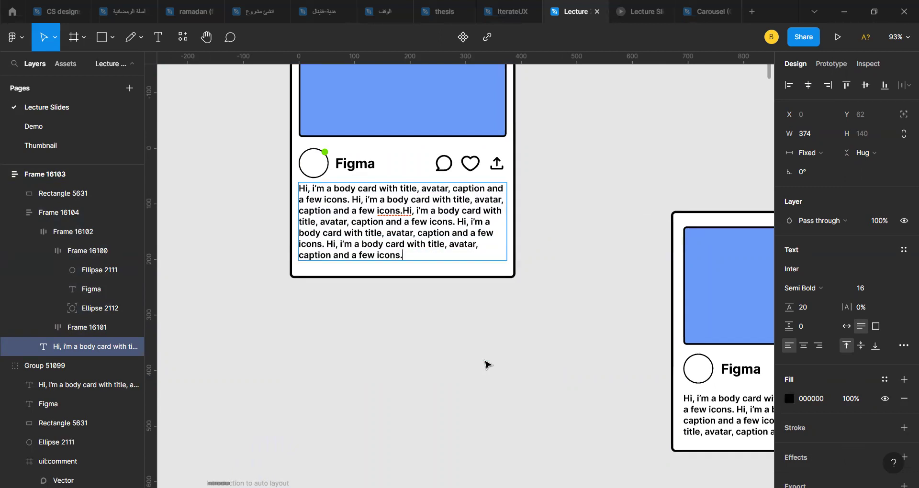
{"action": "key", "text": "Escape"}
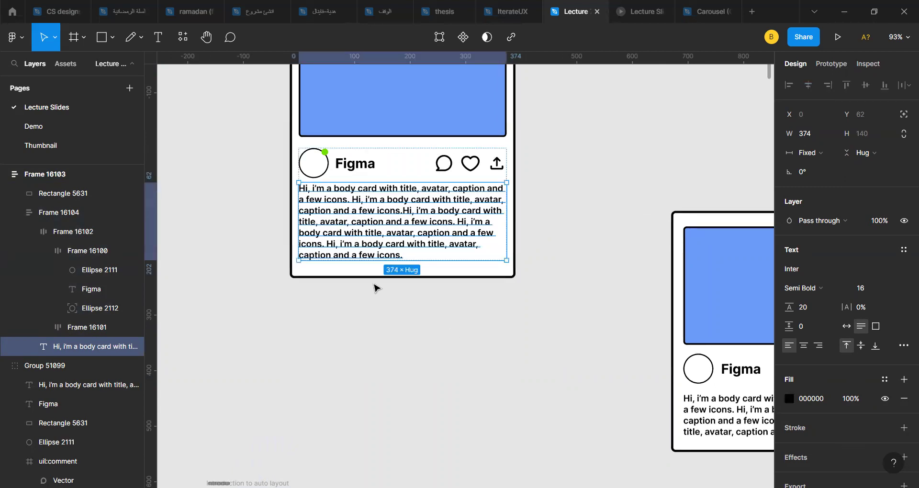
{"action": "key", "text": "alt"}
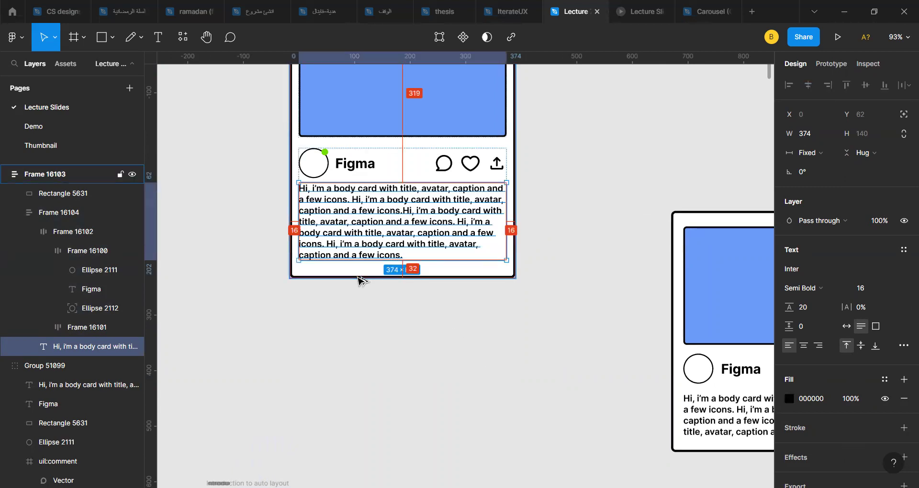
{"action": "left_click", "coordinate": [568, 289]}
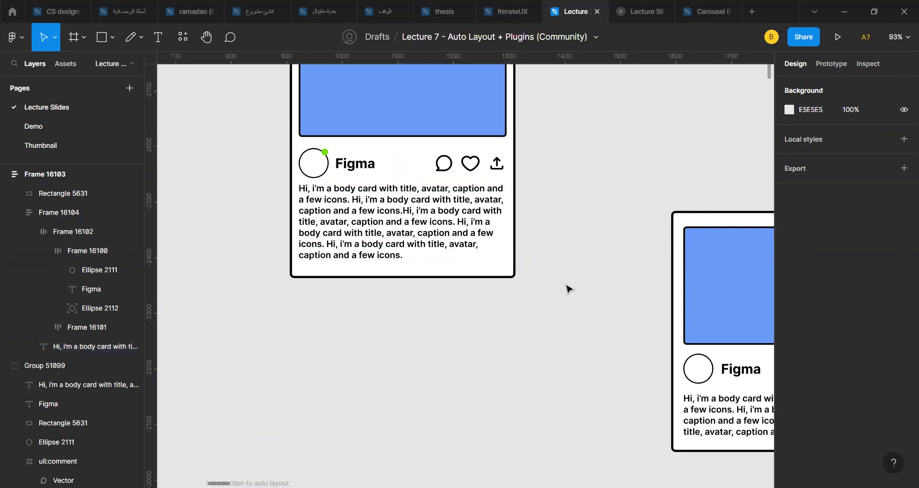
- Rename the outer frame of the auto layout card as BODY
{"action": "scroll", "coordinate": [568, 289], "scroll_direction": "up", "scroll_amount": 3}
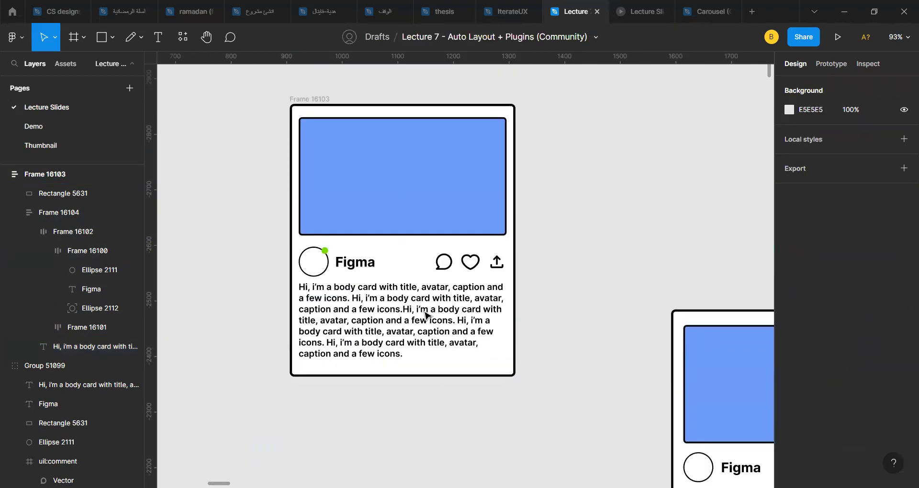
{"action": "left_click", "coordinate": [298, 97]}
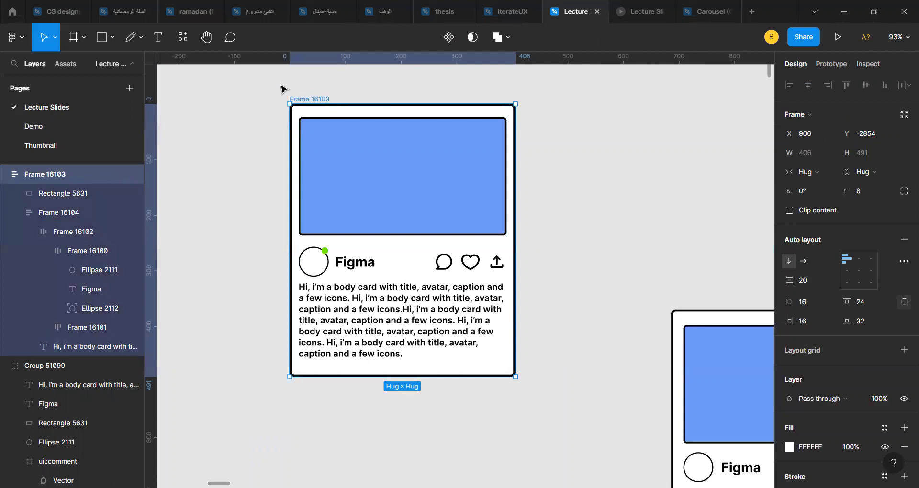
{"action": "double_click", "coordinate": [300, 100]}
{"action": "type", "text": "BOD"}
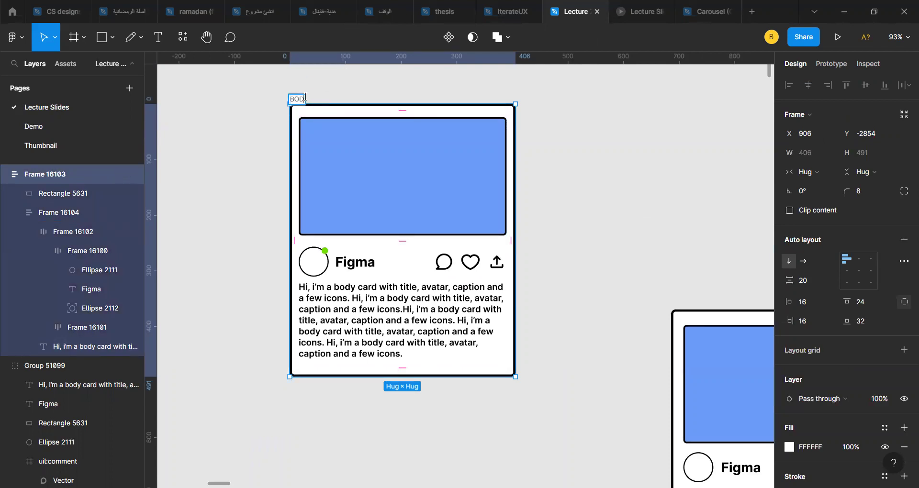
{"action": "type", "text": "Y"}
{"action": "key", "text": "Return"}
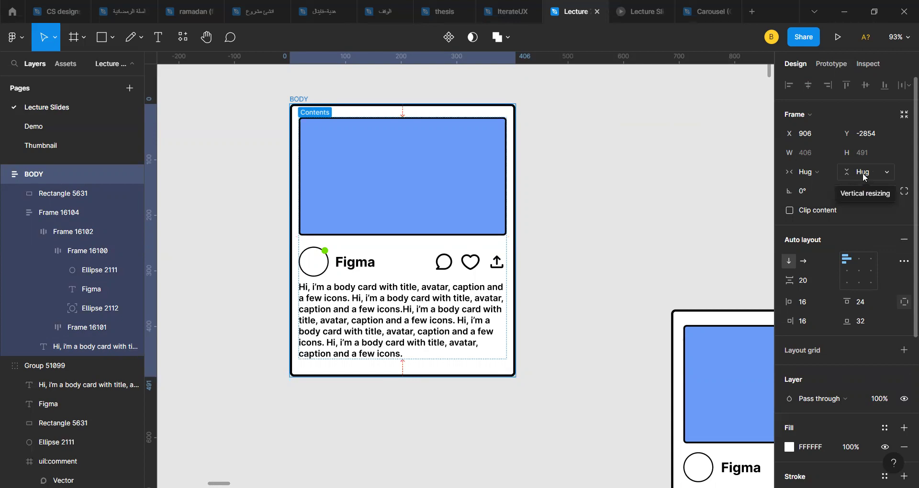
- Review the BODY frame's vertical resizing options, keeping Hug contents, and inspect the image rectangle and content frame nested inside it
{"action": "left_click", "coordinate": [887, 172]}
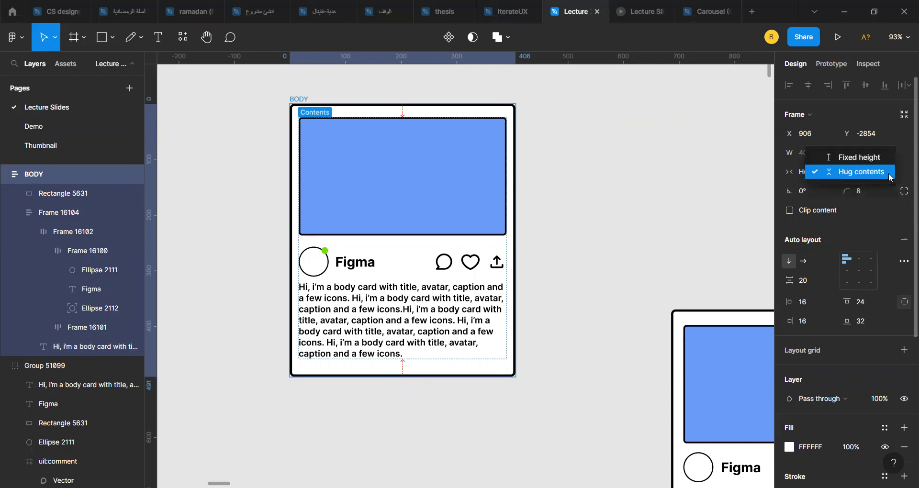
{"action": "left_click", "coordinate": [862, 173]}
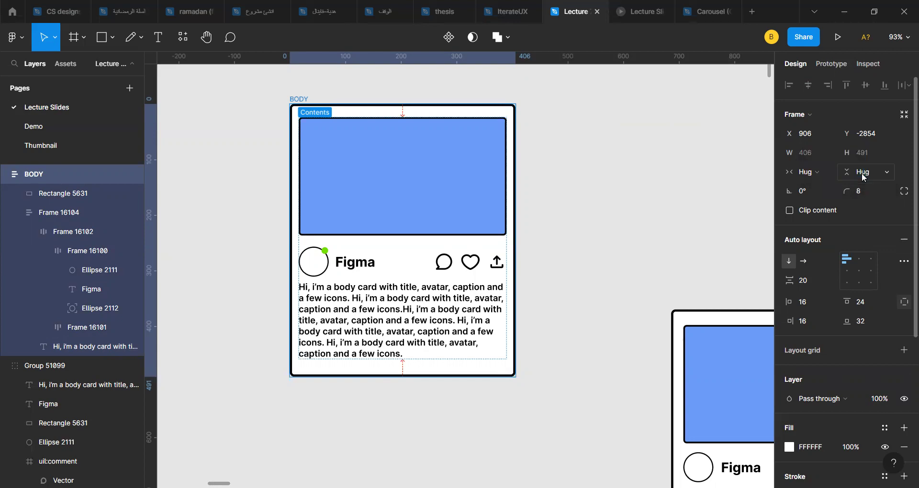
{"action": "left_click", "coordinate": [57, 195]}
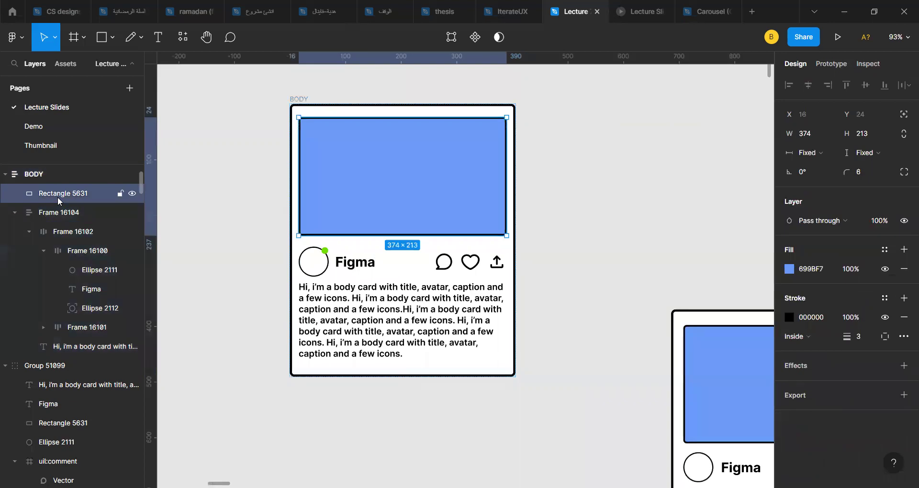
{"action": "left_click", "coordinate": [13, 211]}
{"action": "left_click", "coordinate": [76, 214]}
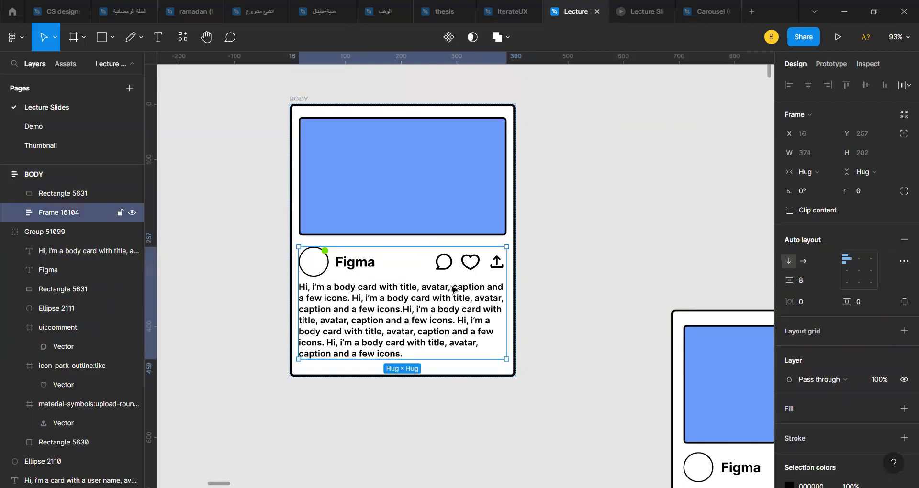
{"action": "left_click", "coordinate": [90, 193]}
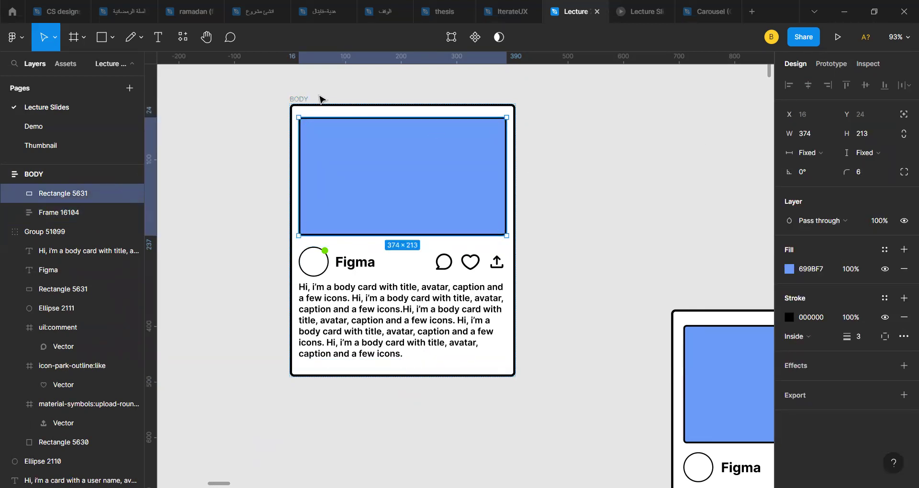
{"action": "left_click", "coordinate": [301, 99]}
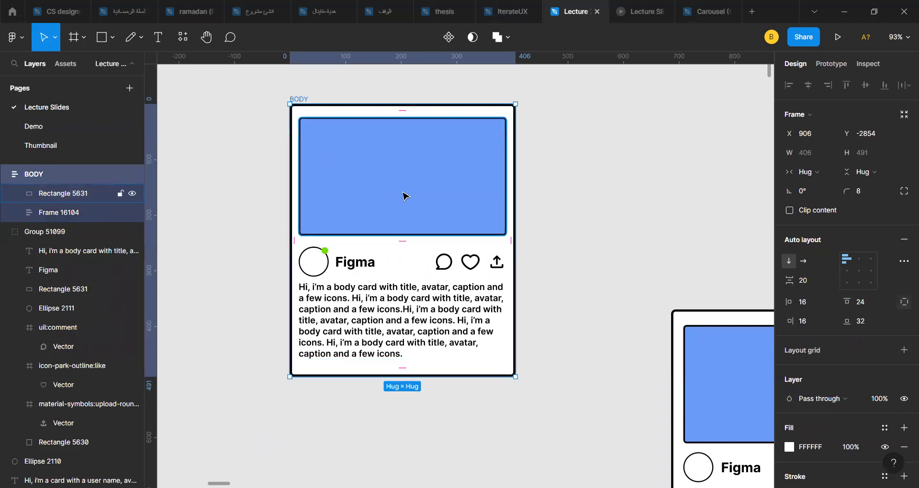
- Shrink the blue image rectangle in the BODY card to about 180 high
{"action": "left_click", "coordinate": [401, 134]}
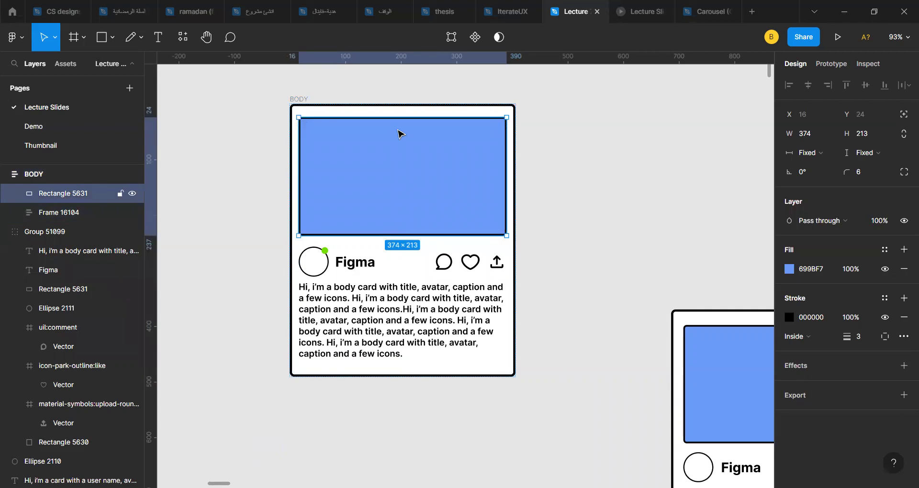
{"action": "left_click_drag", "start_coordinate": [381, 256], "coordinate": [372, 221]}
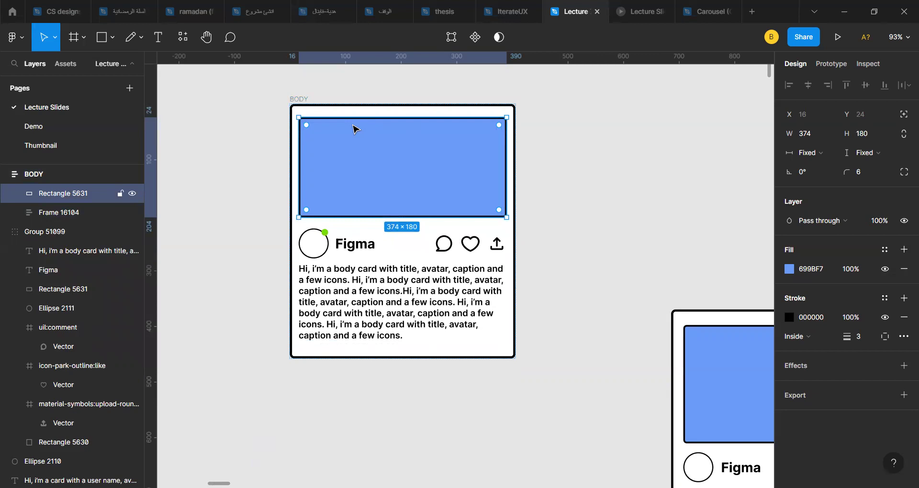
{"action": "left_click", "coordinate": [657, 163]}
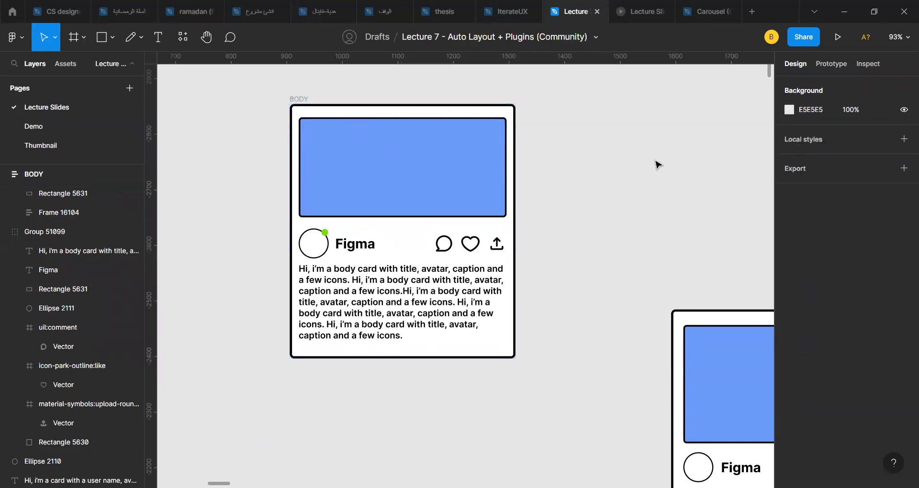
- Set the BODY frame's vertical resizing to Fixed height
{"action": "left_click", "coordinate": [303, 100]}
{"action": "left_click", "coordinate": [873, 173]}
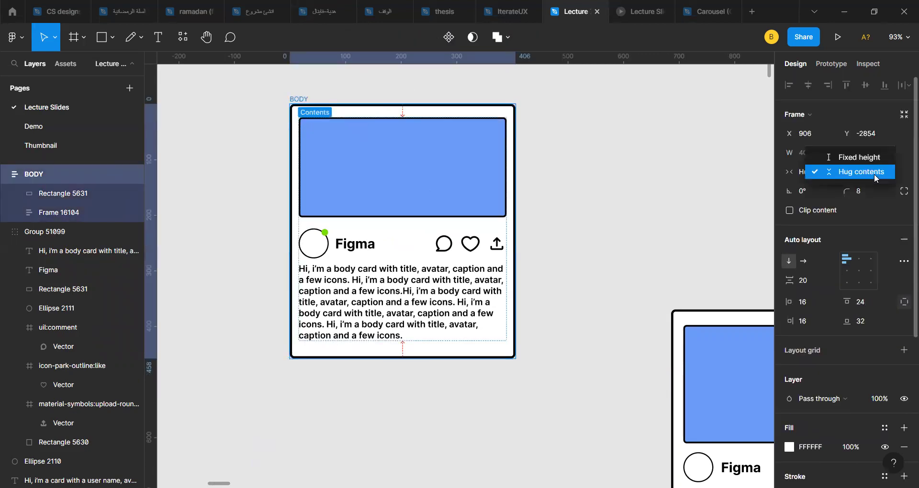
{"action": "left_click", "coordinate": [852, 157]}
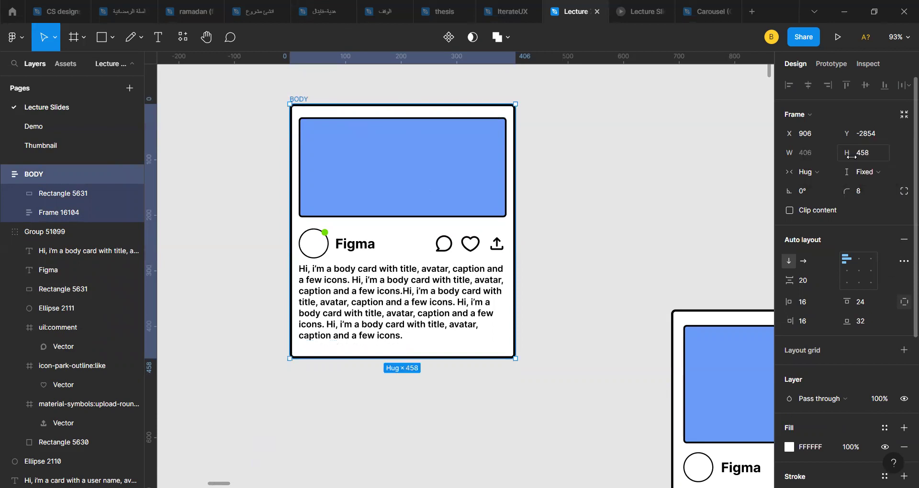
- Shrink the blue image rectangle in the fixed-height BODY card to about 163 high and check the BODY frame
{"action": "left_click", "coordinate": [394, 185]}
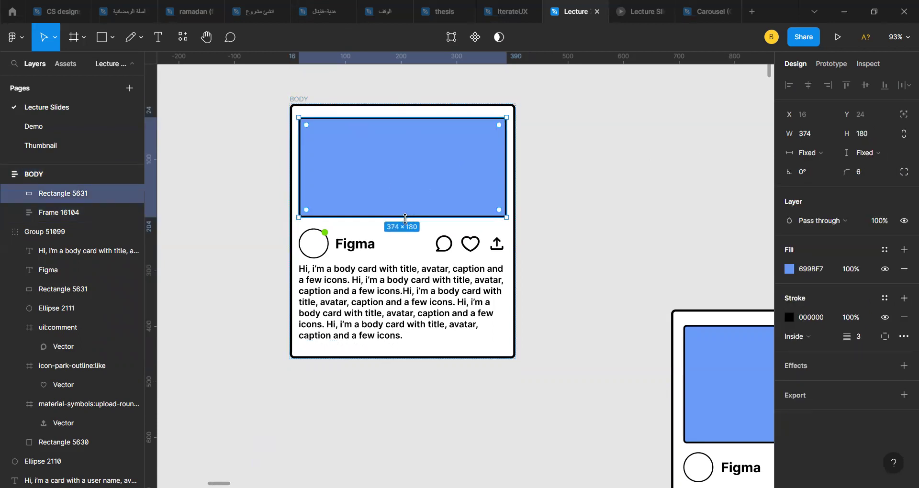
{"action": "mouse_move", "coordinate": [401, 219]}
{"action": "left_mouse_down"}
{"action": "mouse_move", "coordinate": [401, 300]}
{"action": "mouse_move", "coordinate": [401, 208]}
{"action": "left_mouse_up"}
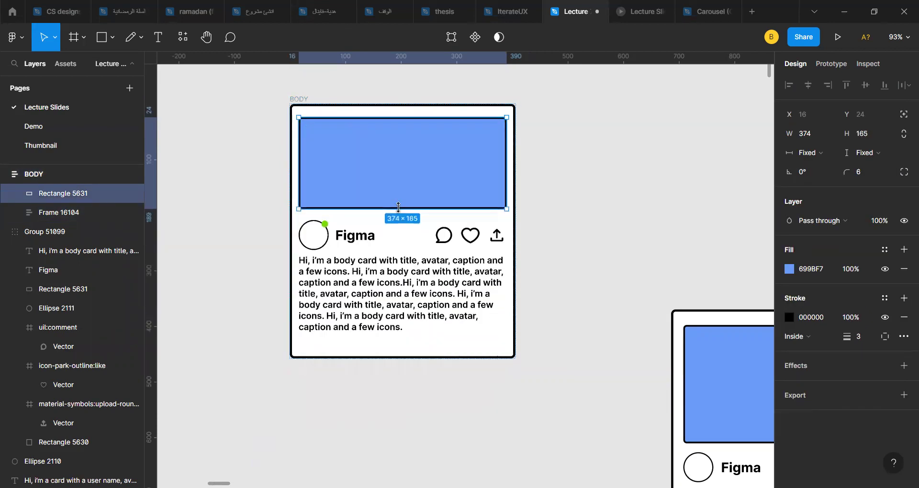
{"action": "left_click", "coordinate": [301, 98]}
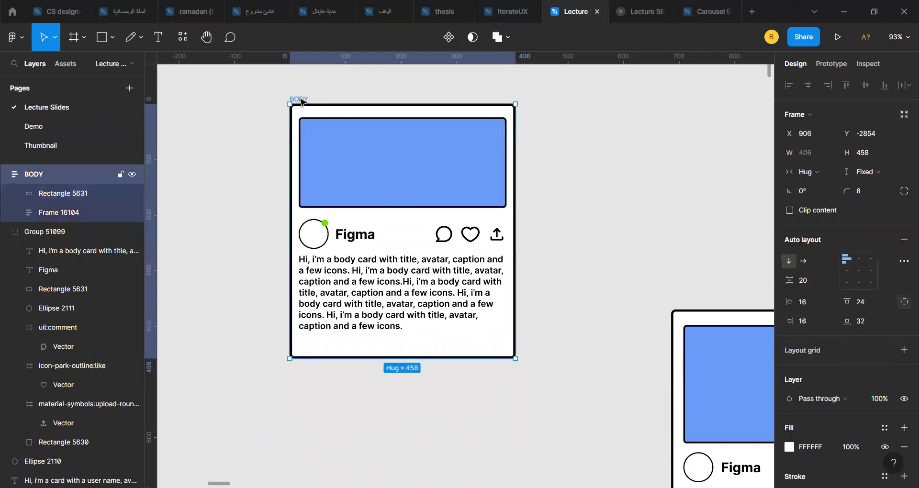
- Try shrinking the blue image rectangle to about 142 high, and undo that resize
{"action": "left_click", "coordinate": [329, 187]}
{"action": "mouse_move", "coordinate": [412, 204]}
{"action": "left_mouse_down"}
{"action": "mouse_move", "coordinate": [406, 304]}
{"action": "mouse_move", "coordinate": [402, 204]}
{"action": "mouse_move", "coordinate": [401, 312]}
{"action": "mouse_move", "coordinate": [399, 286]}
{"action": "mouse_move", "coordinate": [396, 294]}
{"action": "mouse_move", "coordinate": [431, 123]}
{"action": "mouse_move", "coordinate": [422, 139]}
{"action": "mouse_move", "coordinate": [415, 257]}
{"action": "mouse_move", "coordinate": [422, 160]}
{"action": "mouse_move", "coordinate": [418, 228]}
{"action": "mouse_move", "coordinate": [412, 193]}
{"action": "left_mouse_up"}
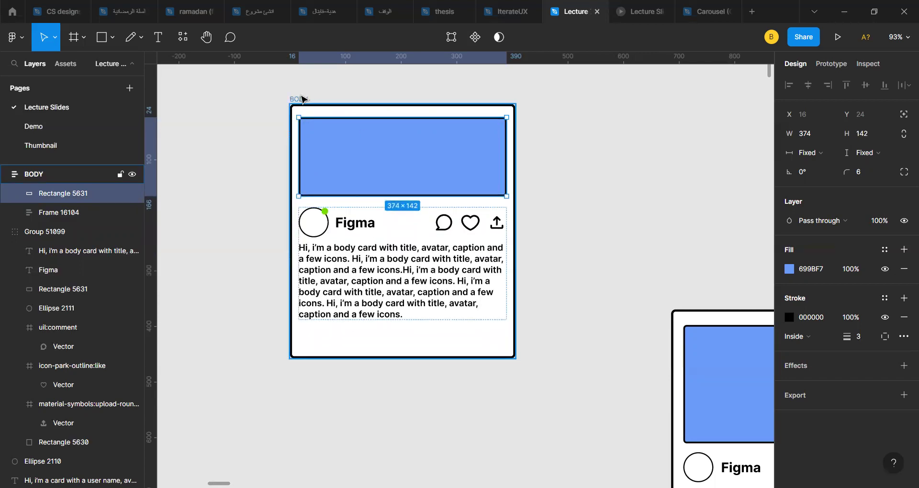
{"action": "left_click", "coordinate": [302, 99]}
{"action": "key", "text": "ctrl+z"}
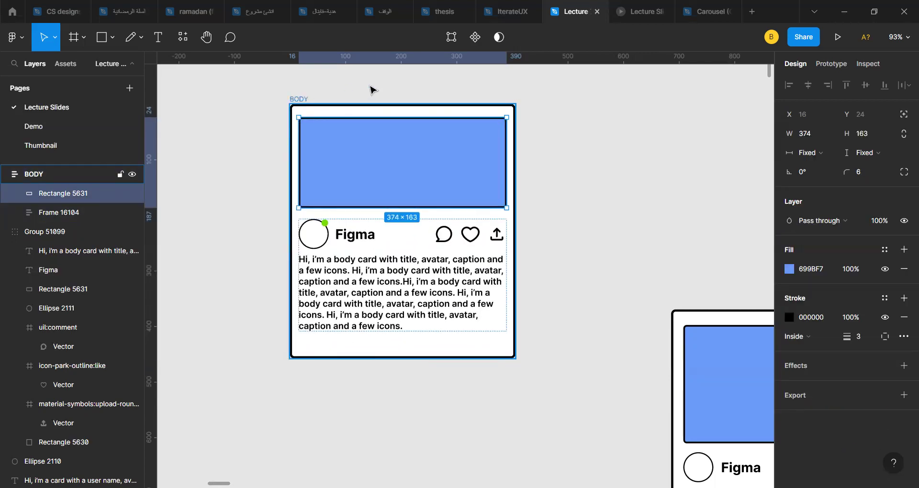
{"action": "left_click", "coordinate": [378, 88]}
- Set the BODY frame's vertical resizing to Hug contents
{"action": "left_click", "coordinate": [307, 101]}
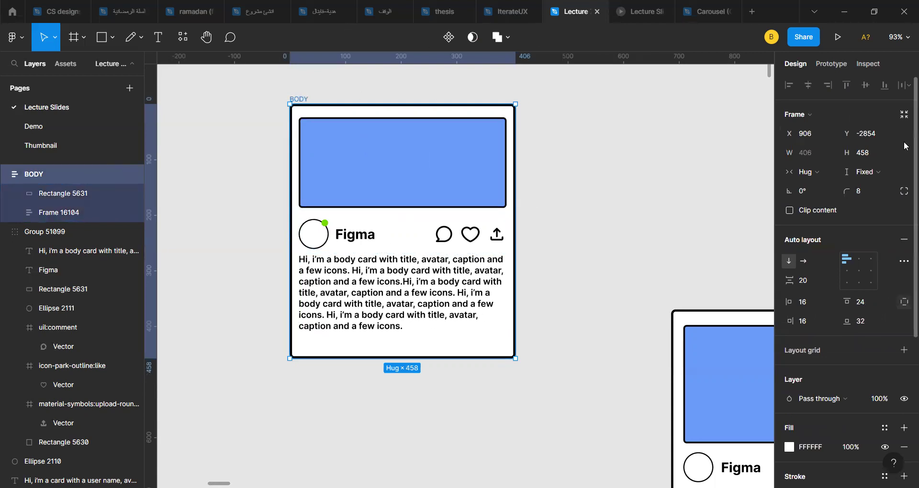
{"action": "left_click", "coordinate": [883, 173]}
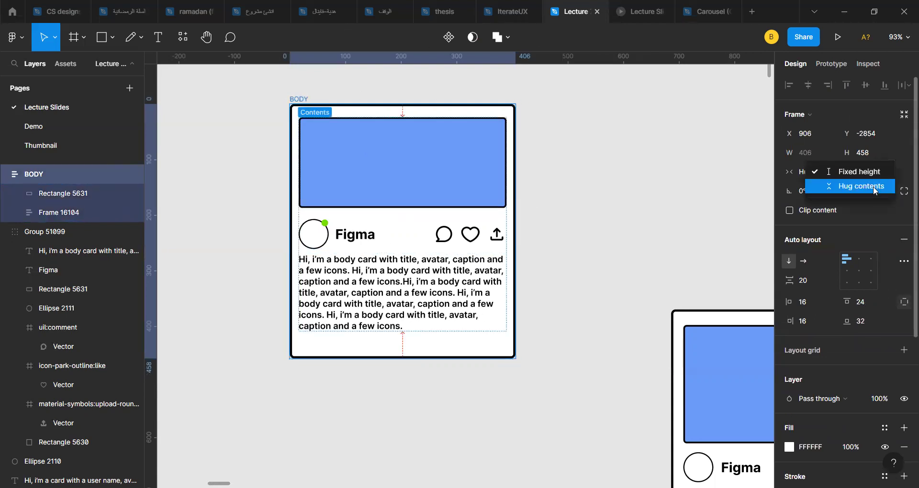
{"action": "left_click", "coordinate": [873, 185]}
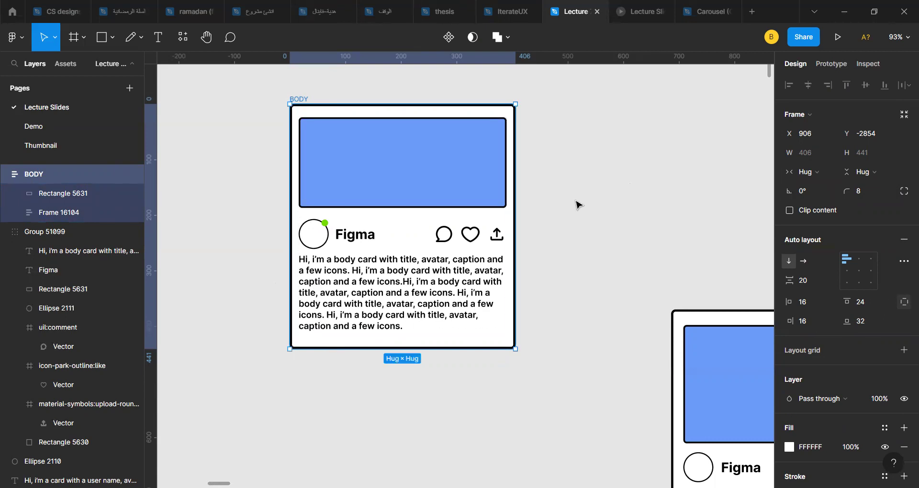
- Try widening the BODY frame by hand, undo it, and set the frame's horizontal resizing to Fixed width
{"action": "left_click_drag", "start_coordinate": [514, 207], "coordinate": [544, 204]}
{"action": "key", "text": "ctrl+z"}
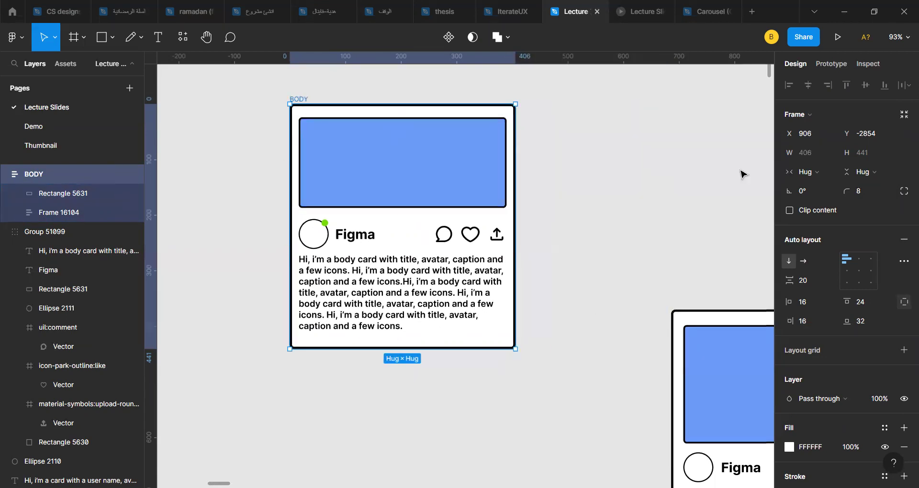
{"action": "left_click", "coordinate": [831, 172]}
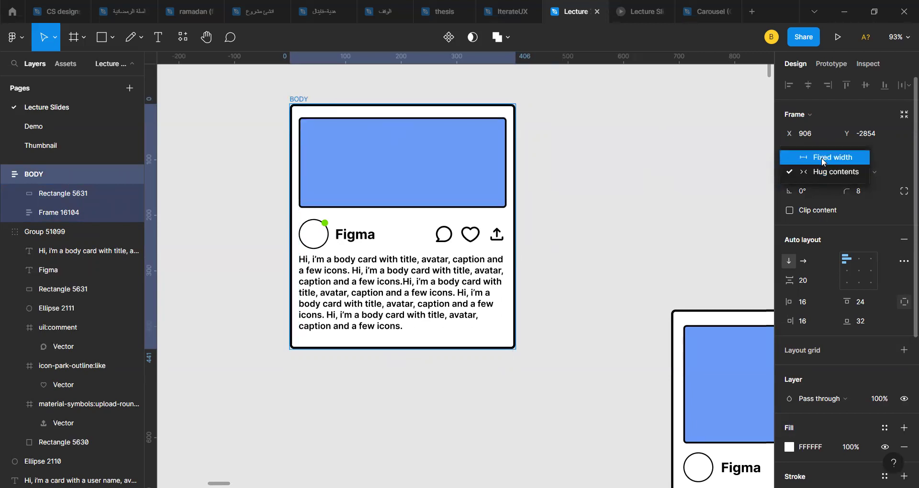
{"action": "left_click", "coordinate": [823, 157]}
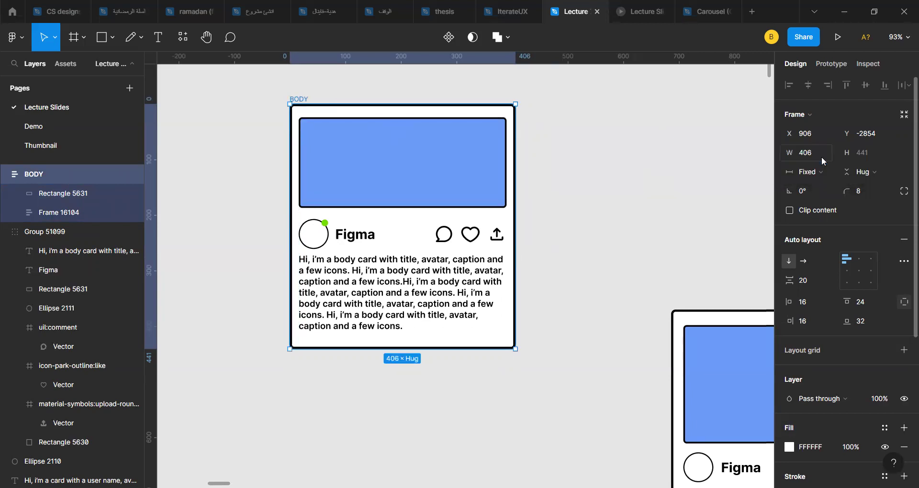
{"action": "left_click", "coordinate": [555, 201]}
- Try widening the image rectangle to about 644 inside the fixed-width BODY frame, and undo the change
{"action": "left_click", "coordinate": [297, 99]}
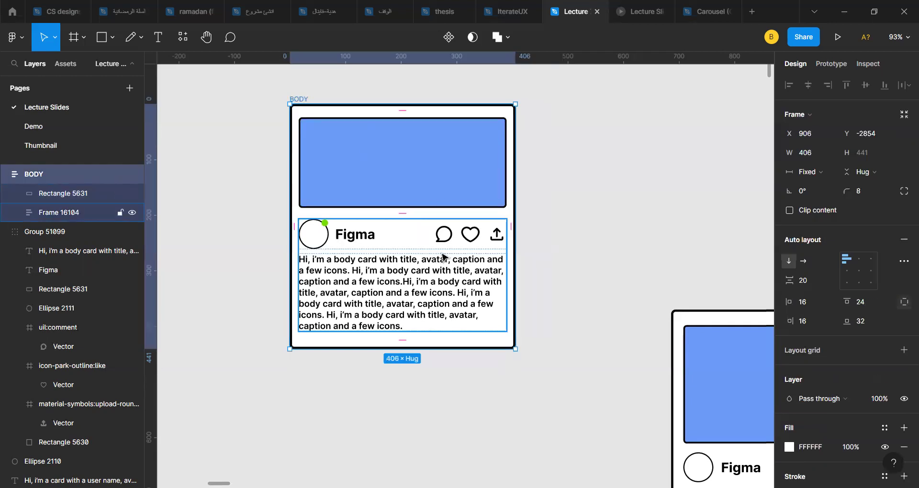
{"action": "left_click", "coordinate": [407, 281]}
{"action": "left_click", "coordinate": [411, 203]}
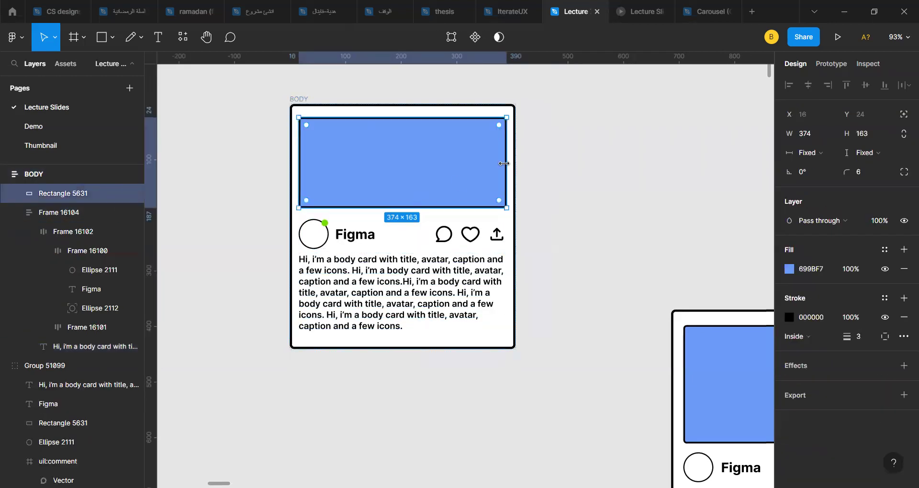
{"action": "left_click_drag", "start_coordinate": [504, 161], "coordinate": [657, 161]}
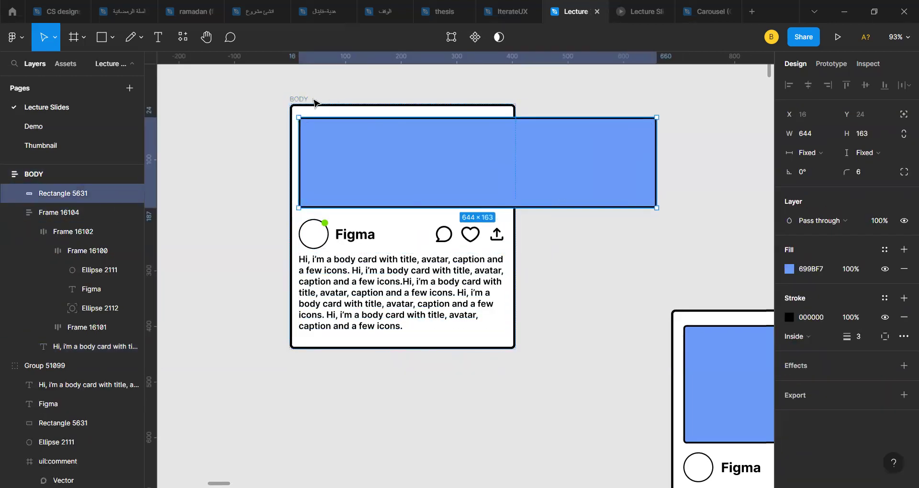
{"action": "left_click", "coordinate": [296, 99]}
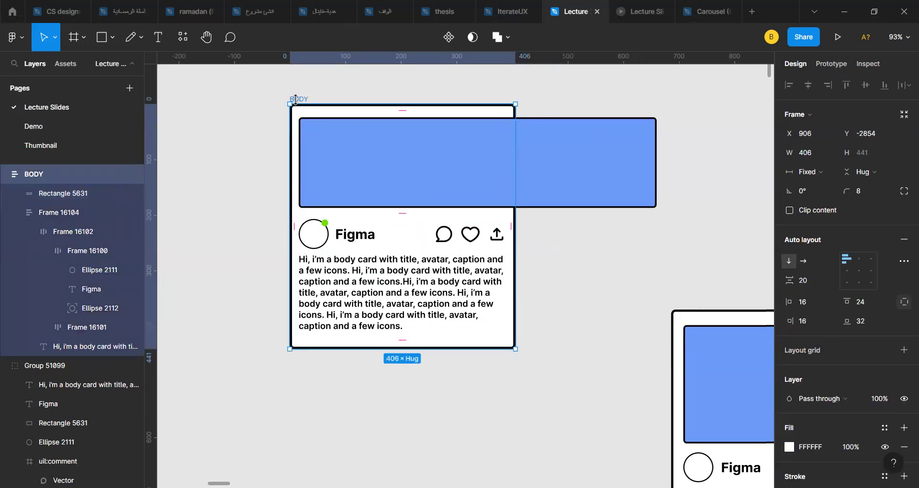
{"action": "key", "text": "ctrl+z"}
{"action": "key", "text": "ctrl+z"}
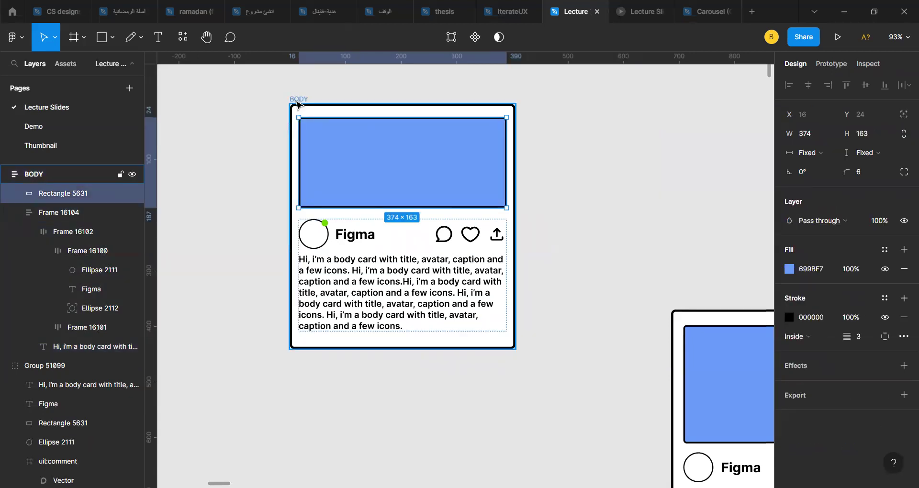
{"action": "left_click", "coordinate": [245, 118]}
{"action": "scroll", "coordinate": [245, 118], "scroll_direction": "up", "scroll_amount": 1}
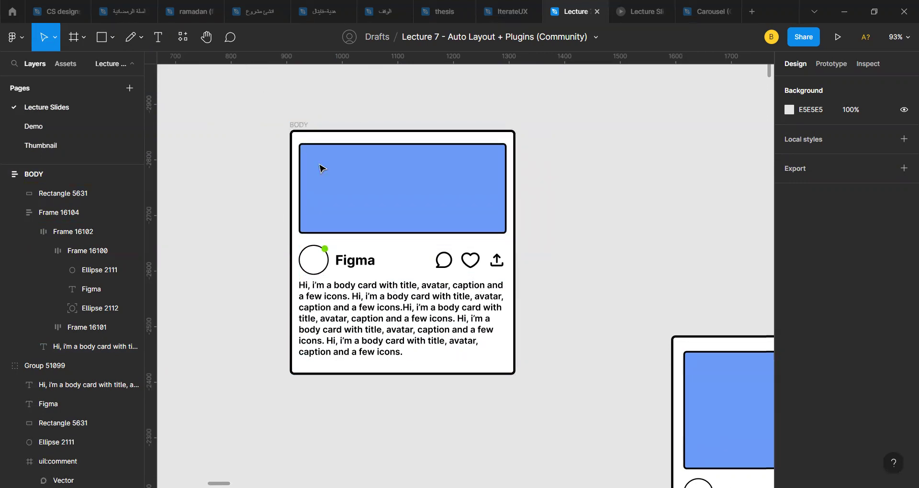
- Review the BODY frame's horizontal and vertical resizing options, keeping Fixed width and Hug contents
{"action": "left_click", "coordinate": [296, 126]}
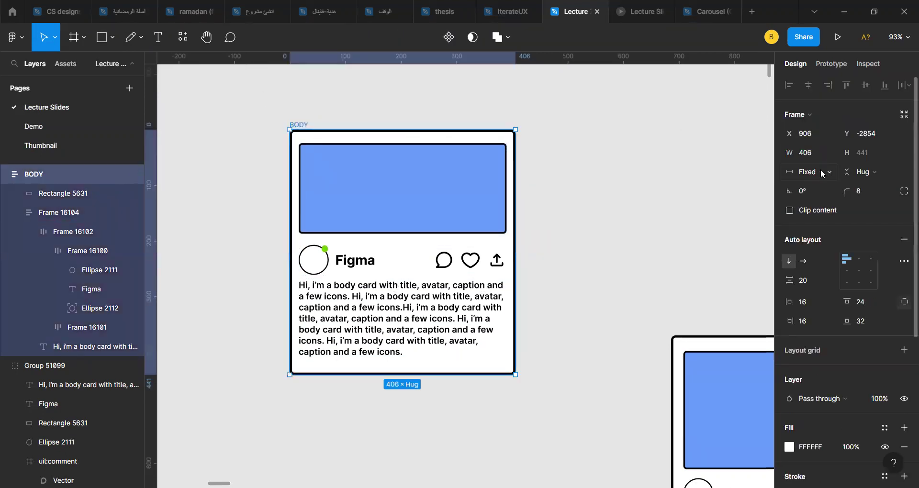
{"action": "left_click", "coordinate": [820, 171]}
{"action": "left_click", "coordinate": [828, 173]}
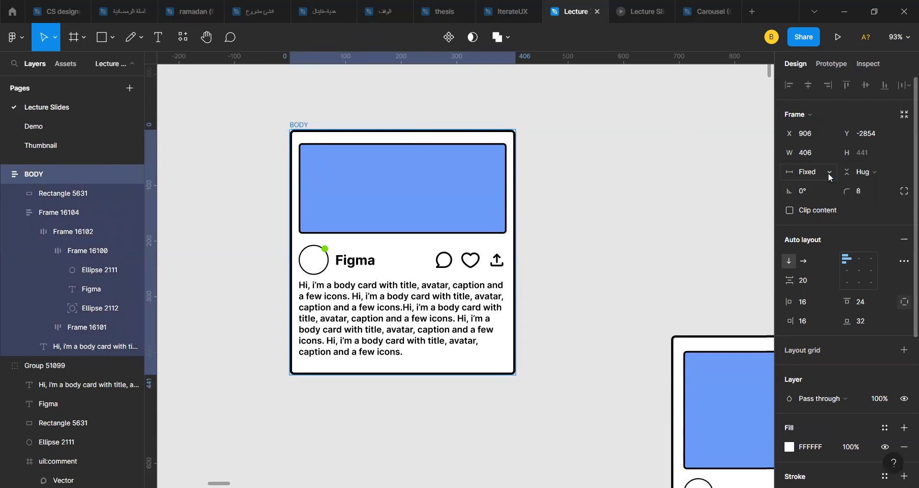
{"action": "left_click", "coordinate": [877, 173]}
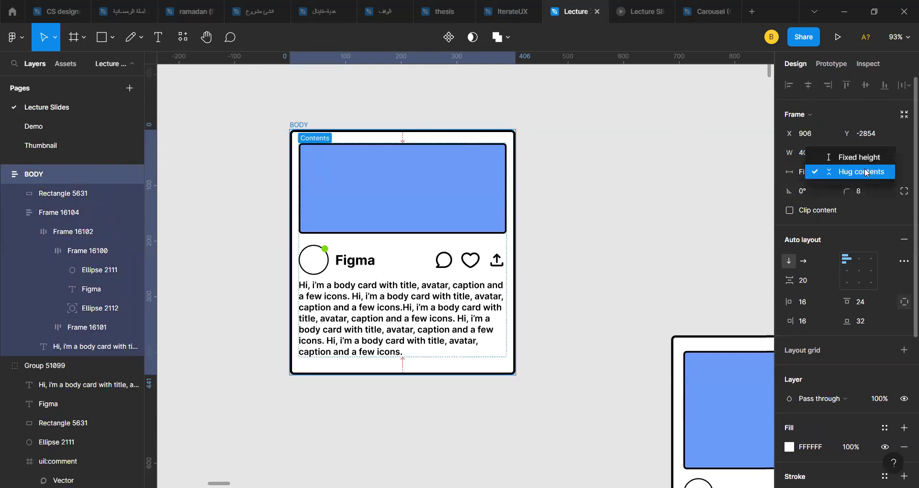
{"action": "left_click", "coordinate": [867, 173]}
{"action": "left_click", "coordinate": [592, 199]}
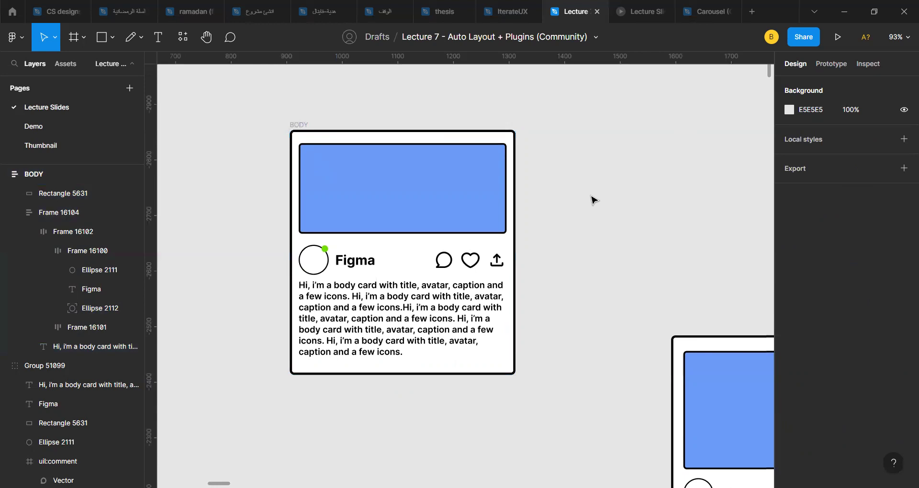
- Duplicate the caption text twice inside the content frame and examine how the BODY frame's height responds
{"action": "left_click", "coordinate": [364, 298]}
{"action": "left_click", "coordinate": [365, 297]}
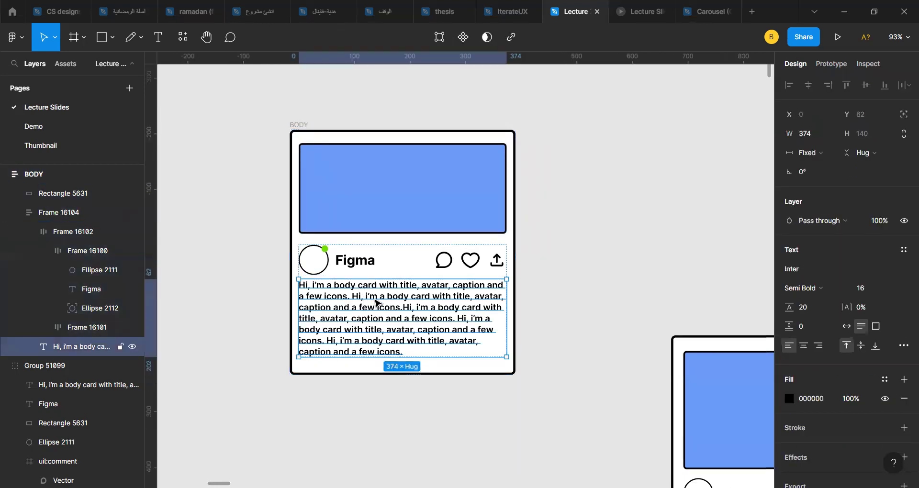
{"action": "key", "text": "ctrl+d"}
{"action": "key", "text": "ctrl+d"}
{"action": "scroll", "coordinate": [388, 301], "scroll_direction": "down", "scroll_amount": 3}
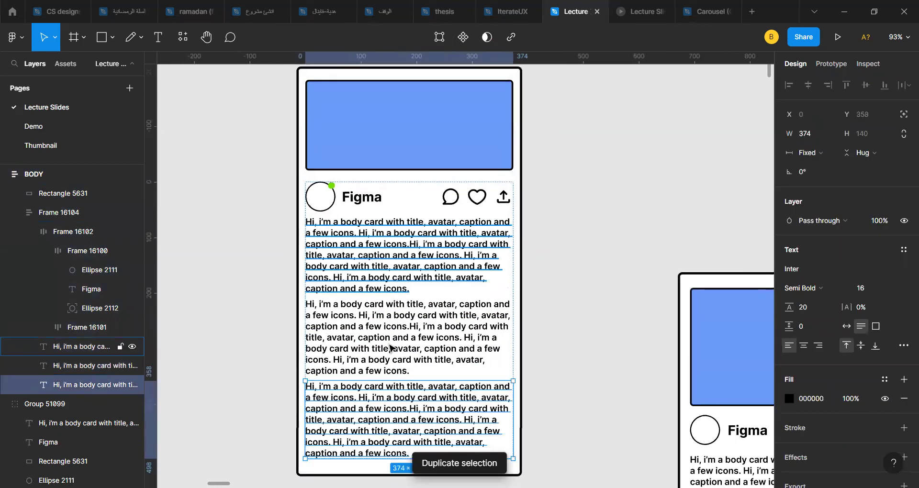
{"action": "scroll", "coordinate": [398, 299], "scroll_direction": "down", "scroll_amount": 3}
{"action": "key", "text": "Escape"}
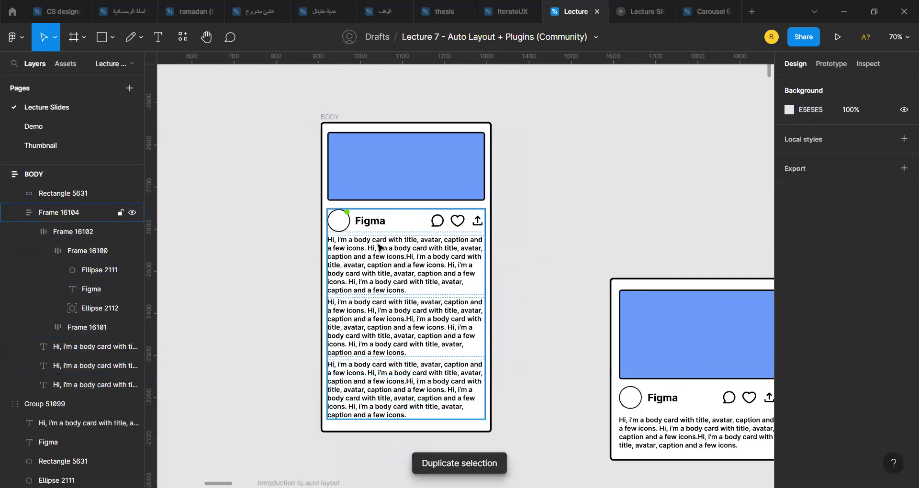
{"action": "left_click", "coordinate": [323, 117]}
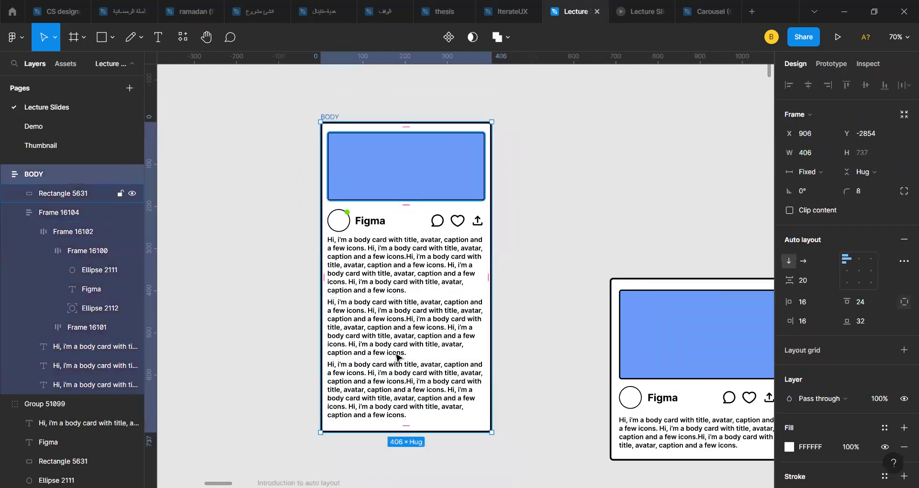
{"action": "scroll", "coordinate": [405, 371], "scroll_direction": "down", "scroll_amount": 2}
{"action": "scroll", "coordinate": [383, 335], "scroll_direction": "up", "scroll_amount": 2}
{"action": "scroll", "coordinate": [383, 335], "scroll_direction": "right", "scroll_amount": 1}
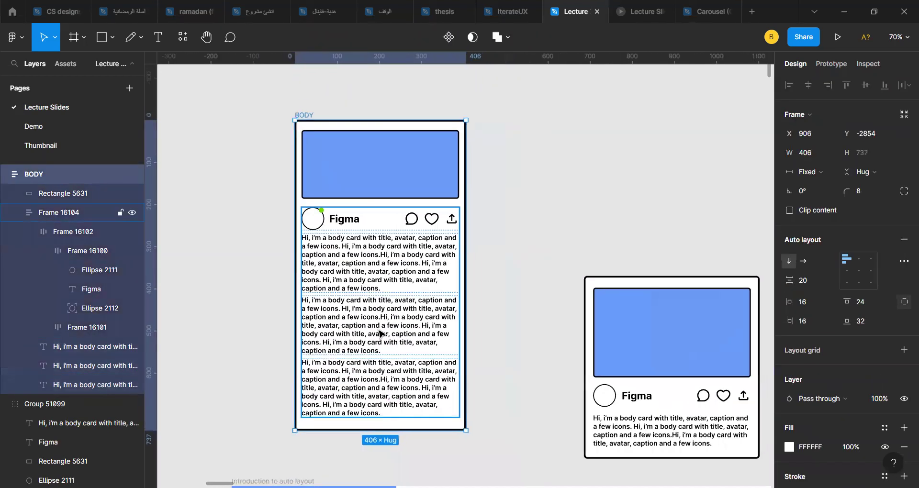
- Undo both caption text duplications in the BODY card
{"action": "key", "text": "Escape"}
{"action": "left_click", "coordinate": [377, 326]}
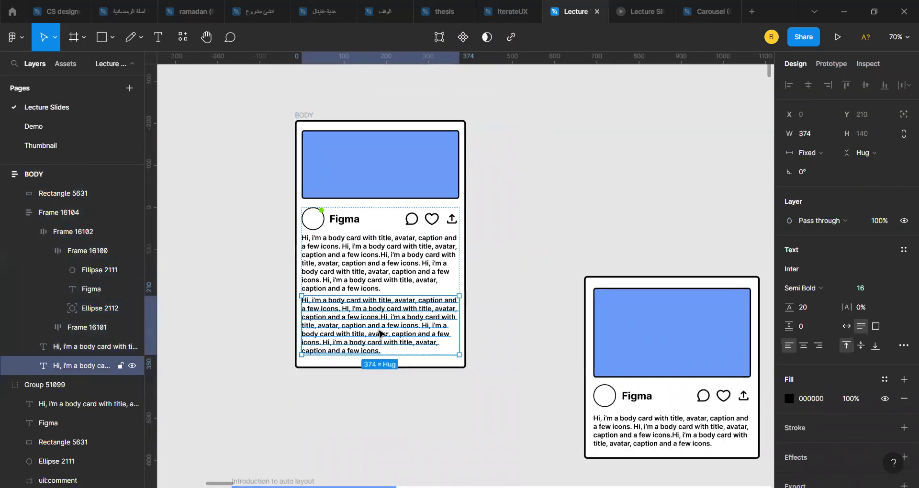
{"action": "key", "text": "ctrl+z"}
- Shorten the BODY card's caption by removing all text after the second sentence, which ends with "a few icons."
{"action": "key", "text": "Return"}
{"action": "scroll", "coordinate": [352, 270], "scroll_direction": "up", "scroll_amount": 5, "text": "ctrl"}
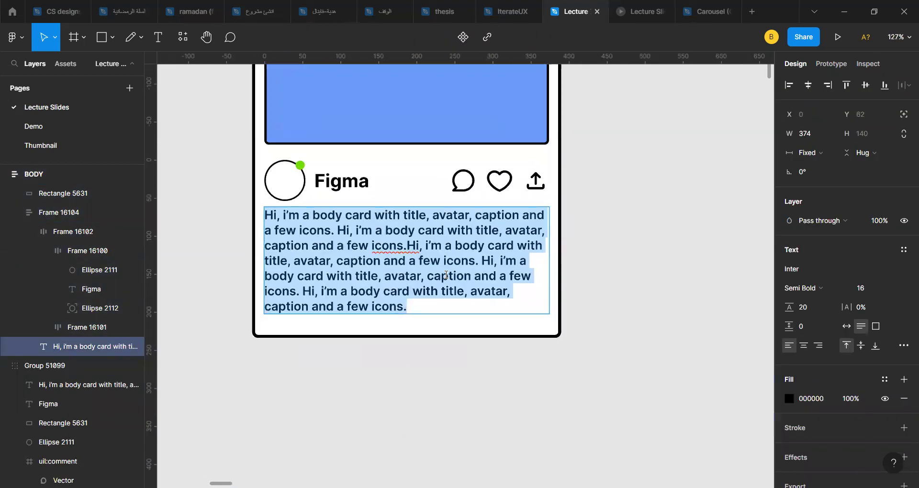
{"action": "key", "text": "Escape"}
{"action": "scroll", "coordinate": [542, 361], "scroll_direction": "up", "scroll_amount": 2}
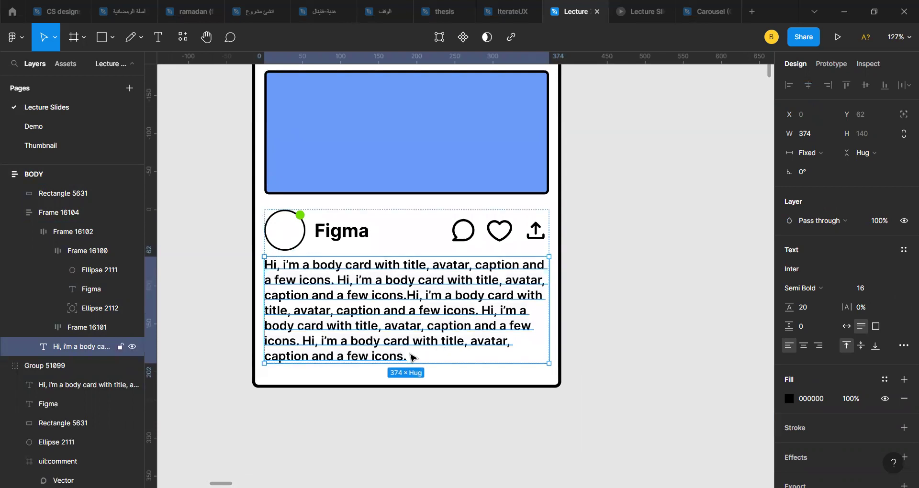
{"action": "key", "text": "Return"}
{"action": "left_click", "coordinate": [411, 354]}
{"action": "left_click_drag", "start_coordinate": [411, 353], "coordinate": [408, 294]}
{"action": "key", "text": "BackSpace"}
{"action": "key", "text": "Escape"}
{"action": "key", "text": "Escape"}
{"action": "scroll", "coordinate": [596, 404], "scroll_direction": "down", "scroll_amount": 4, "text": "ctrl"}
- Lengthen the BODY card's caption by pasting the repeated "Hi, i'm a body card with title, avatar, caption and a few icons." text three times at its end
{"action": "left_click", "coordinate": [457, 179]}
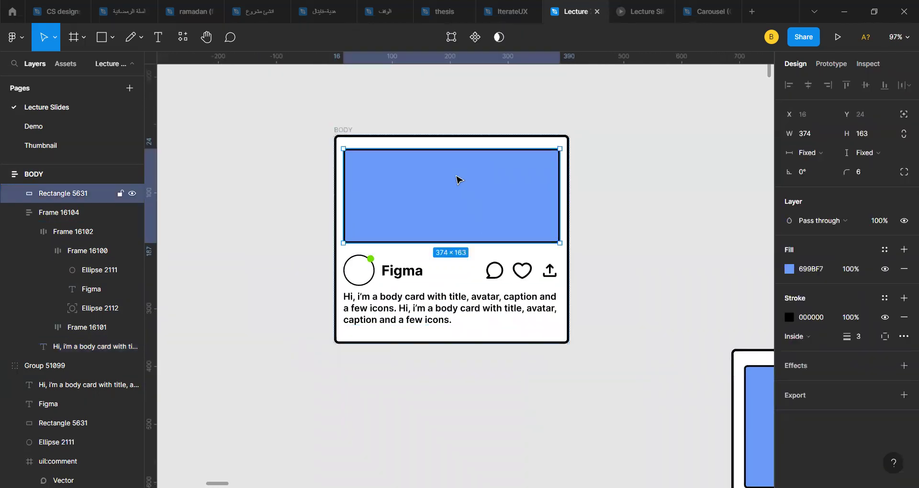
{"action": "scroll", "coordinate": [457, 179], "scroll_direction": "right", "scroll_amount": 3}
{"action": "left_click", "coordinate": [411, 300]}
{"action": "left_click", "coordinate": [411, 301]}
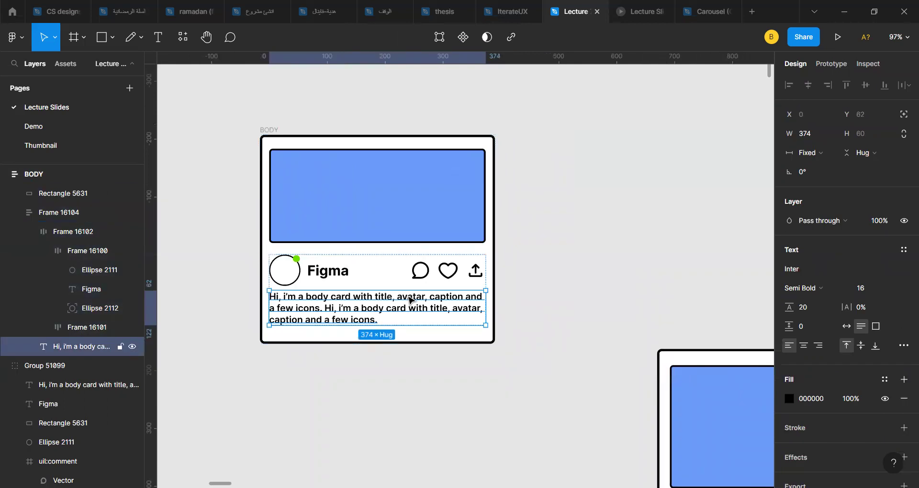
{"action": "double_click", "coordinate": [391, 318]}
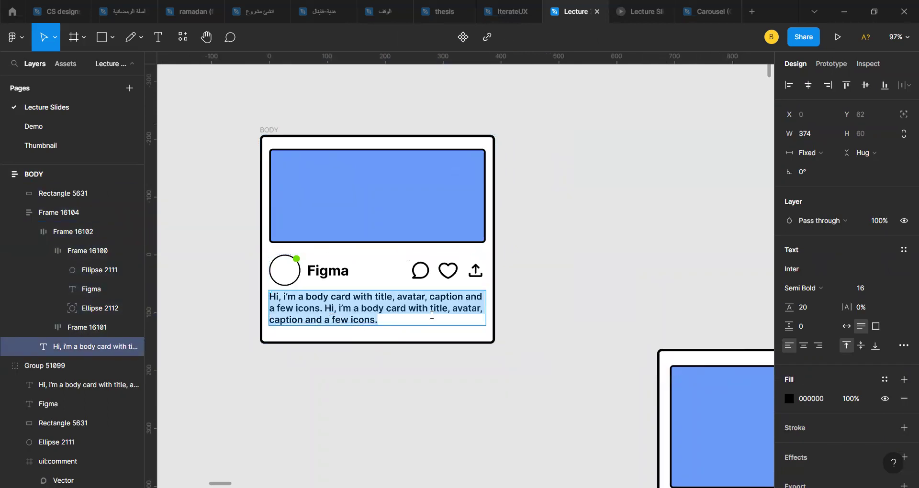
{"action": "left_click", "coordinate": [415, 322]}
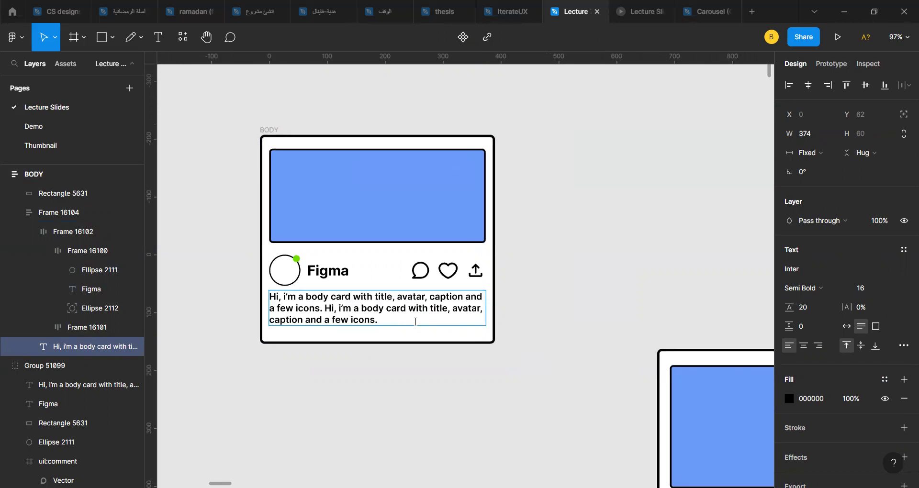
{"action": "key", "text": "ctrl+v"}
{"action": "key", "text": "ctrl+v"}
{"action": "key", "text": "ctrl+v"}
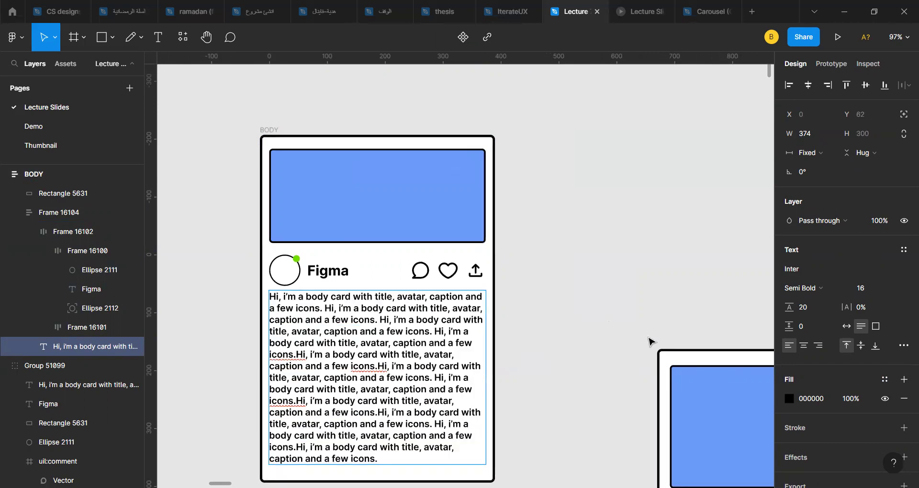
{"action": "key", "text": "Escape"}
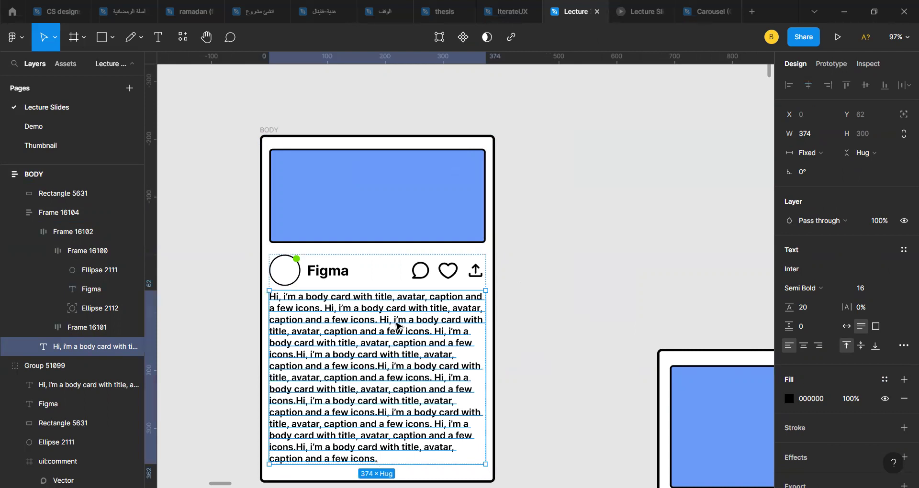
- Set the BODY card caption's horizontal resizing to hug contents and examine how far the text runs past the card
{"action": "scroll", "coordinate": [459, 424], "scroll_direction": "down", "scroll_amount": 2}
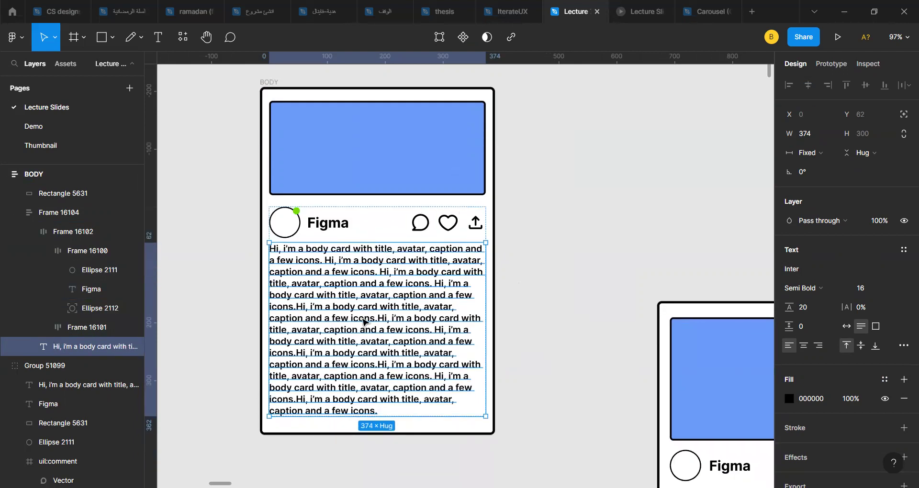
{"action": "left_click", "coordinate": [823, 156]}
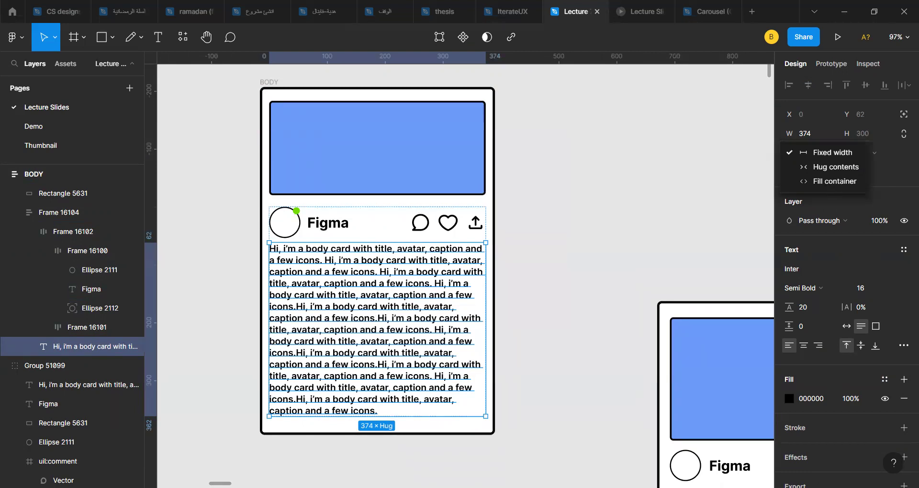
{"action": "left_click", "coordinate": [866, 170]}
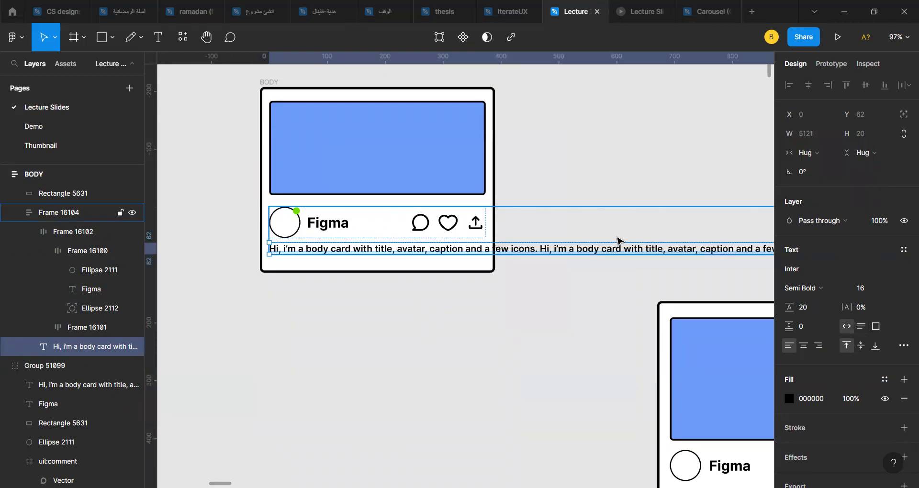
{"action": "scroll", "coordinate": [617, 239], "scroll_direction": "right", "scroll_amount": 5}
{"action": "scroll", "coordinate": [617, 239], "scroll_direction": "down", "scroll_amount": 4}
{"action": "scroll", "coordinate": [716, 232], "scroll_direction": "right", "scroll_amount": 10}
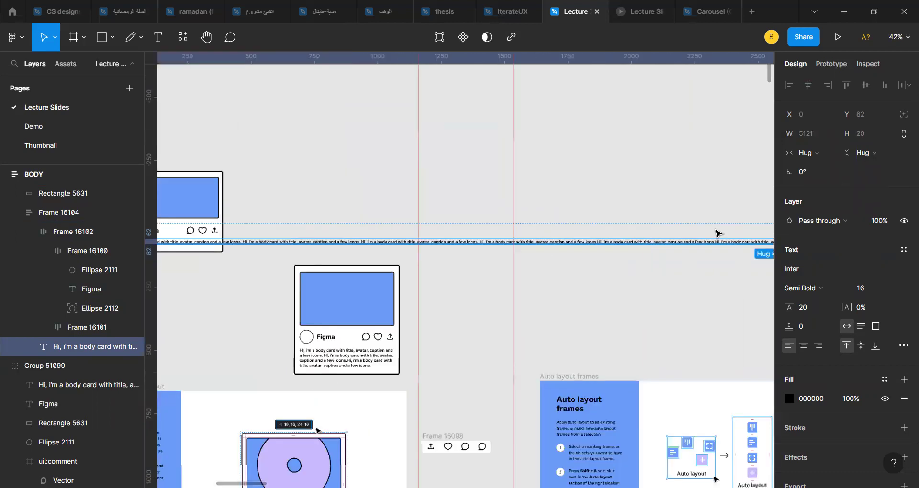
{"action": "scroll", "coordinate": [580, 231], "scroll_direction": "right", "scroll_amount": 5}
{"action": "scroll", "coordinate": [581, 231], "scroll_direction": "left", "scroll_amount": 20}
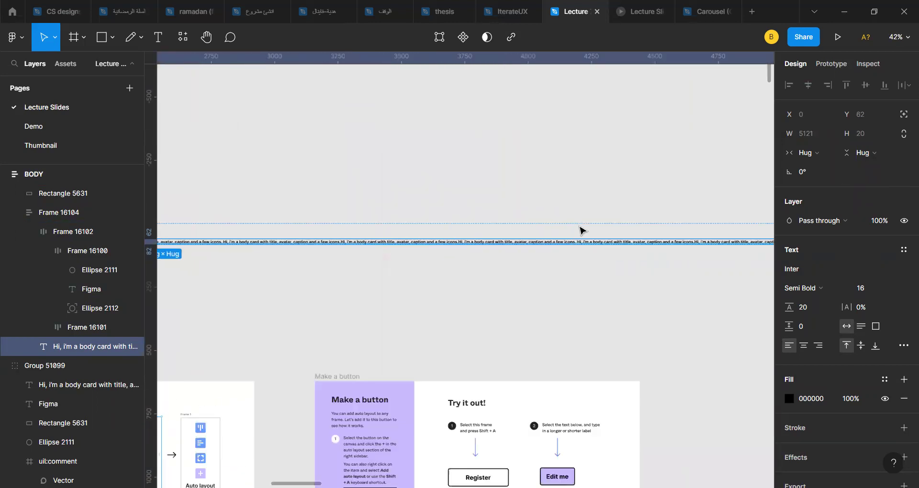
{"action": "scroll", "coordinate": [581, 231], "scroll_direction": "up", "scroll_amount": 8}
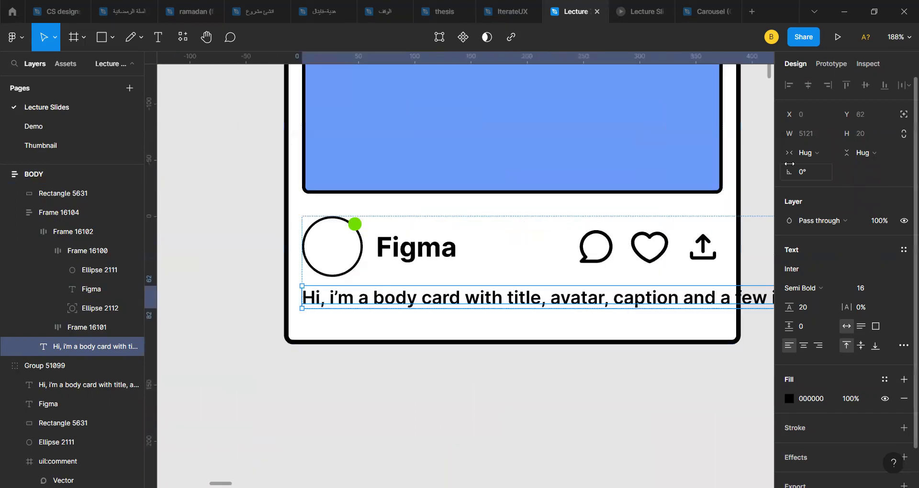
- Change the BODY card caption's horizontal resizing to fixed width and check how the text sits against the card
{"action": "left_click", "coordinate": [808, 154]}
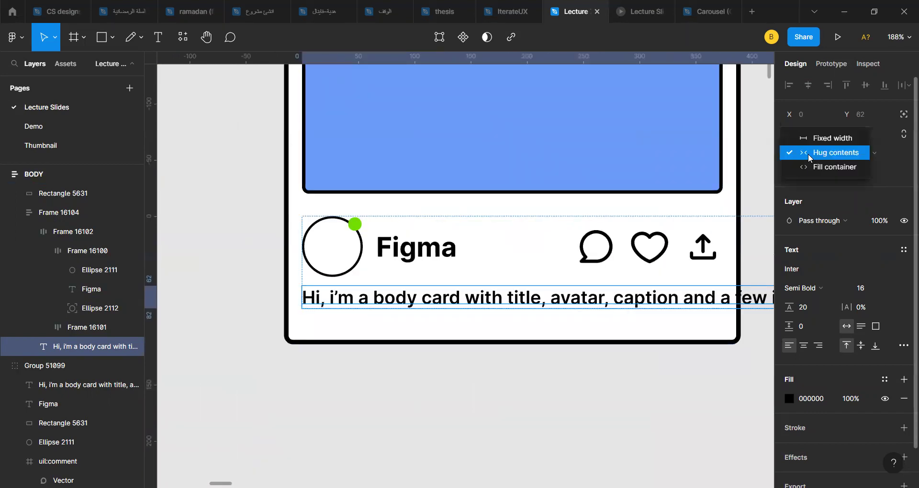
{"action": "left_click", "coordinate": [819, 140]}
{"action": "scroll", "coordinate": [539, 306], "scroll_direction": "down", "scroll_amount": 3}
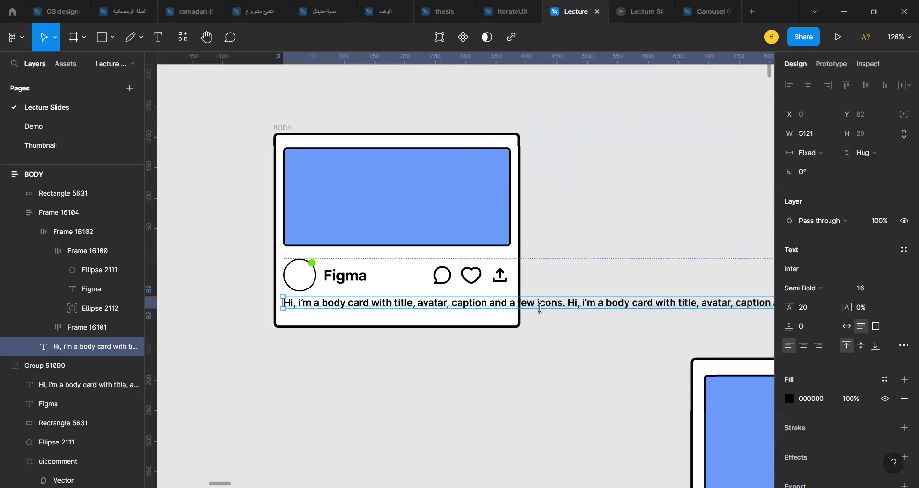
{"action": "scroll", "coordinate": [540, 306], "scroll_direction": "down", "scroll_amount": 3}
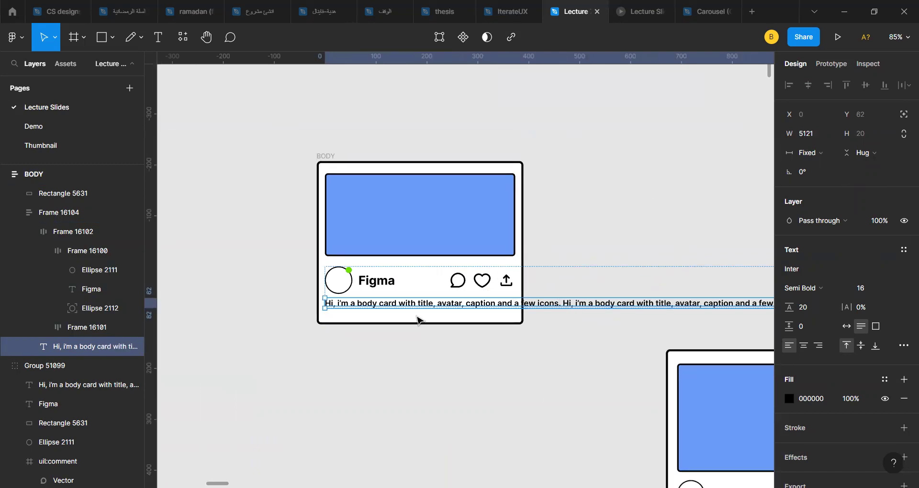
{"action": "scroll", "coordinate": [369, 322], "scroll_direction": "up", "scroll_amount": 5}
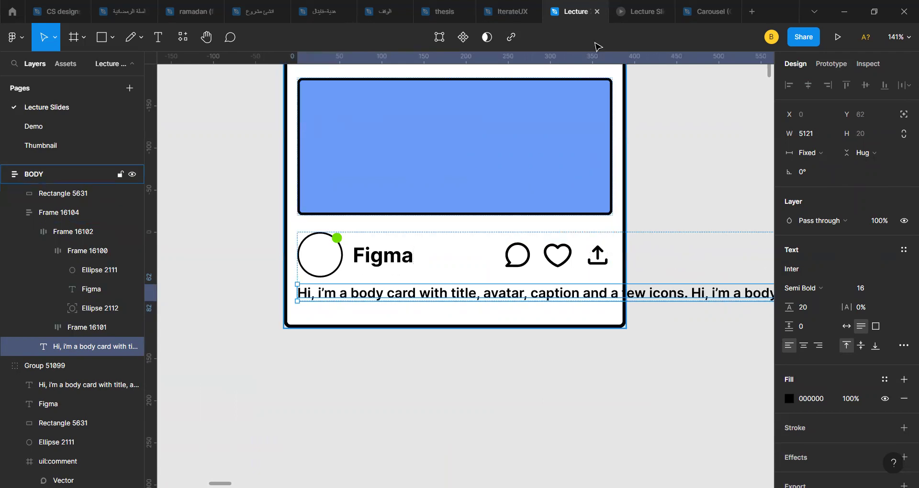
{"action": "scroll", "coordinate": [298, 300], "scroll_direction": "up", "scroll_amount": 5}
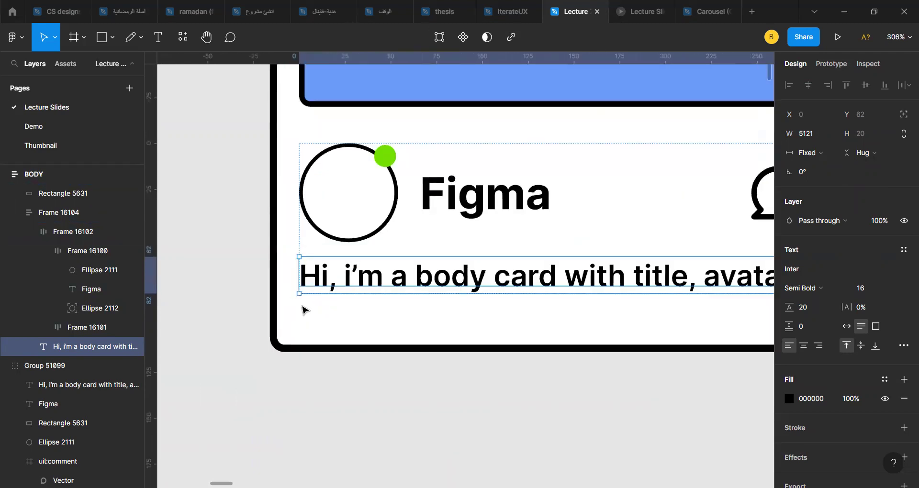
- Place two vertical ruler guides on the BODY card, at the caption's left edge and at the blue image's right edge
{"action": "left_click_drag", "start_coordinate": [149, 204], "coordinate": [299, 275]}
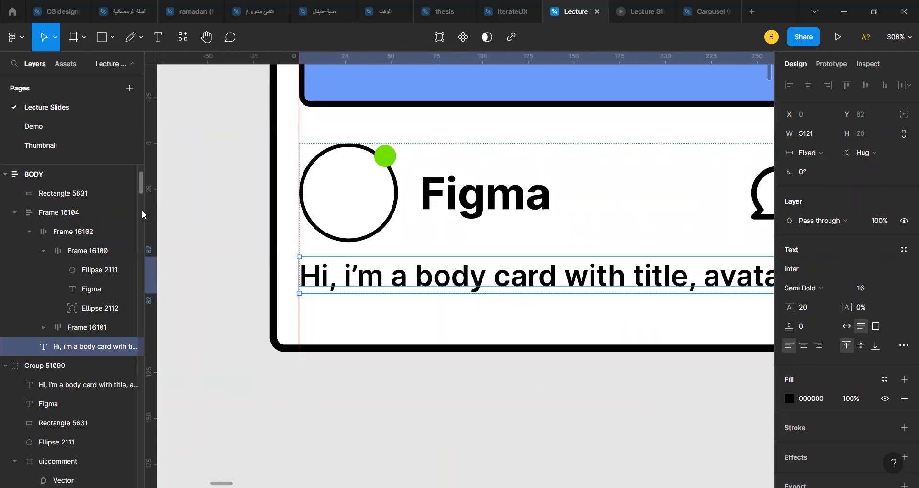
{"action": "scroll", "coordinate": [619, 273], "scroll_direction": "right", "scroll_amount": 4}
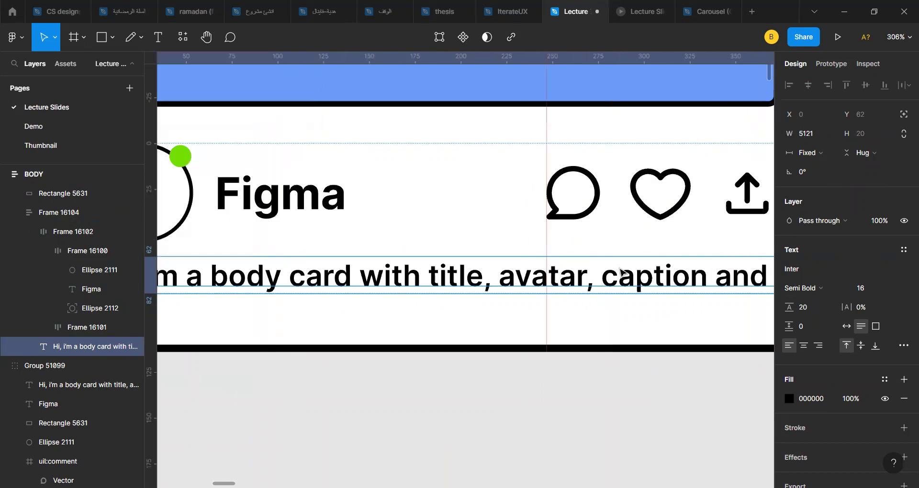
{"action": "scroll", "coordinate": [619, 272], "scroll_direction": "right", "scroll_amount": 1}
{"action": "left_click_drag", "start_coordinate": [483, 242], "coordinate": [715, 254]}
{"action": "scroll", "coordinate": [715, 254], "scroll_direction": "down", "scroll_amount": 5}
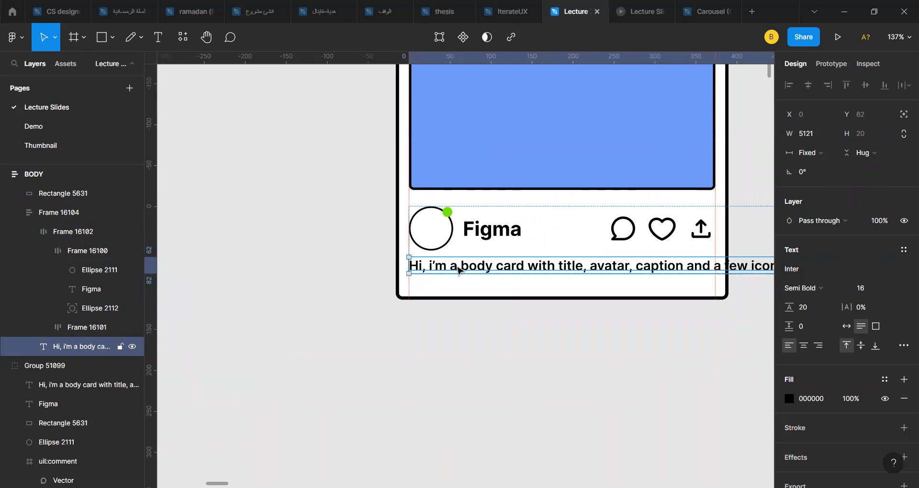
{"action": "scroll", "coordinate": [456, 264], "scroll_direction": "up", "scroll_amount": 1}
{"action": "scroll", "coordinate": [456, 265], "scroll_direction": "right", "scroll_amount": 1}
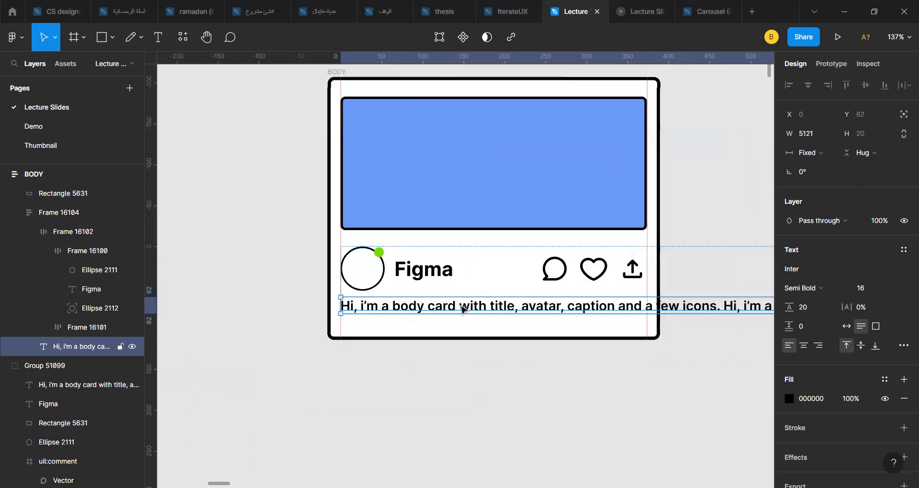
- Set the BODY card caption's horizontal resizing to fill container
{"action": "left_click", "coordinate": [830, 150]}
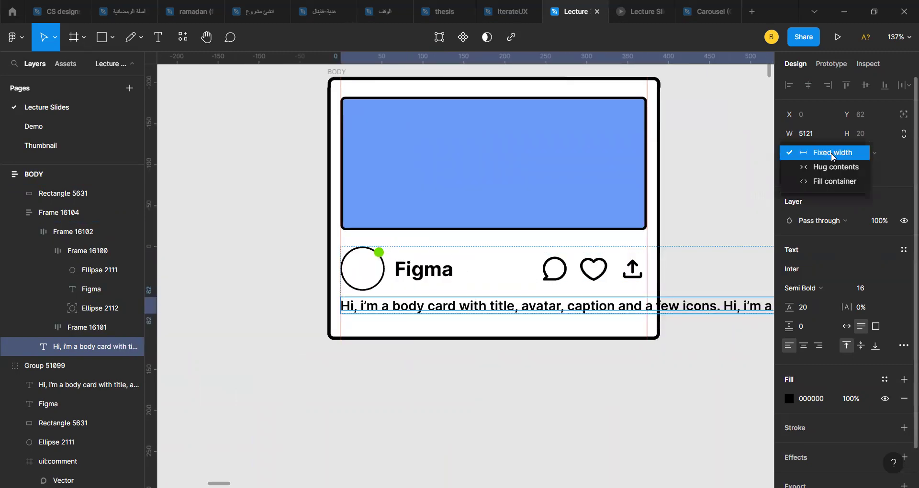
{"action": "left_click", "coordinate": [820, 183]}
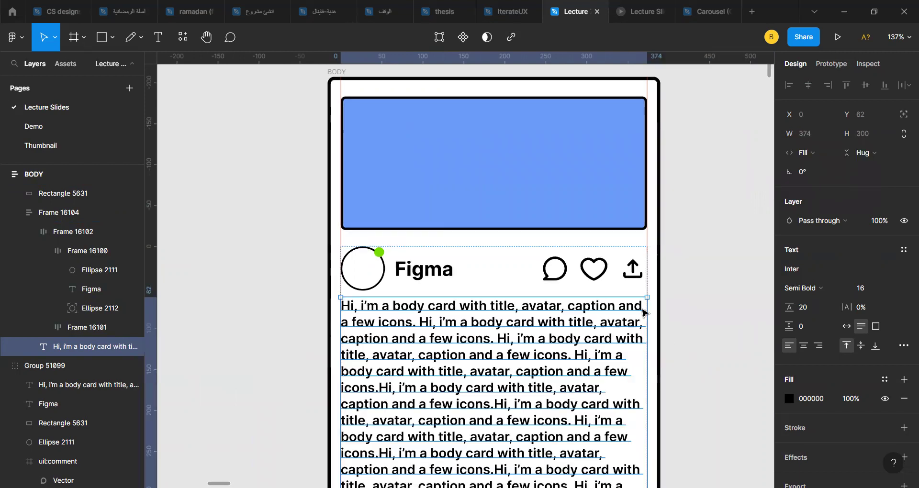
{"action": "scroll", "coordinate": [608, 408], "scroll_direction": "down", "scroll_amount": 1}
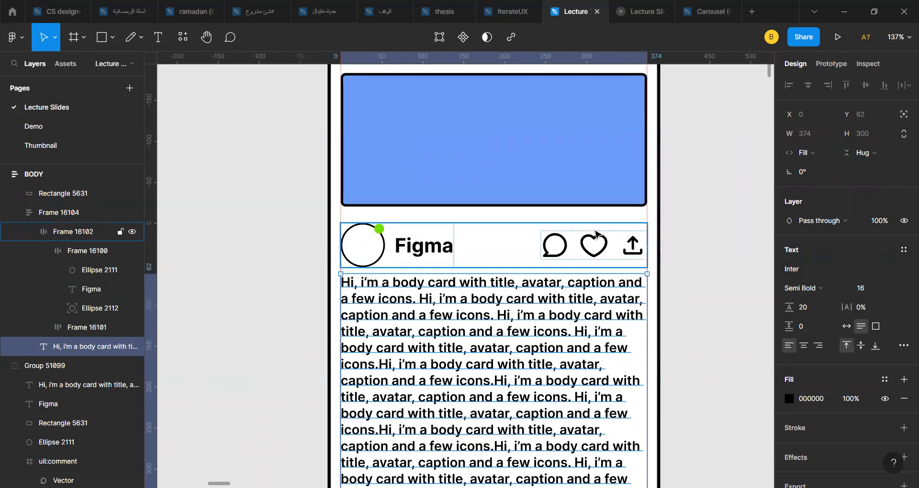
- Stretch the BODY card's caption text box past the card's right edge to a width of about 517
{"action": "left_click", "coordinate": [659, 233]}
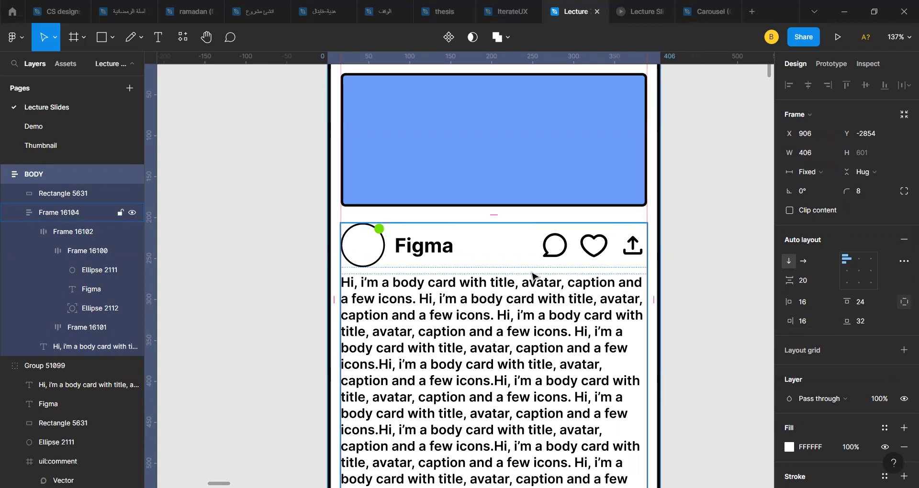
{"action": "double_click", "coordinate": [521, 311]}
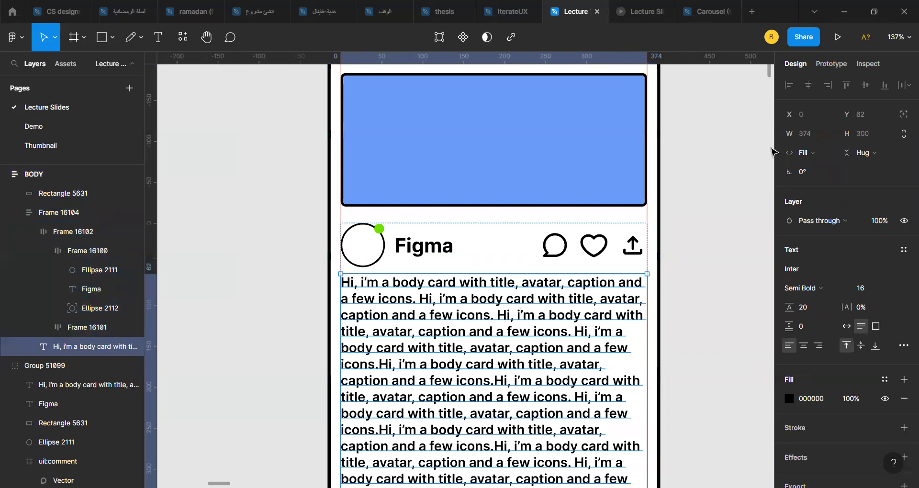
{"action": "left_click", "coordinate": [716, 264]}
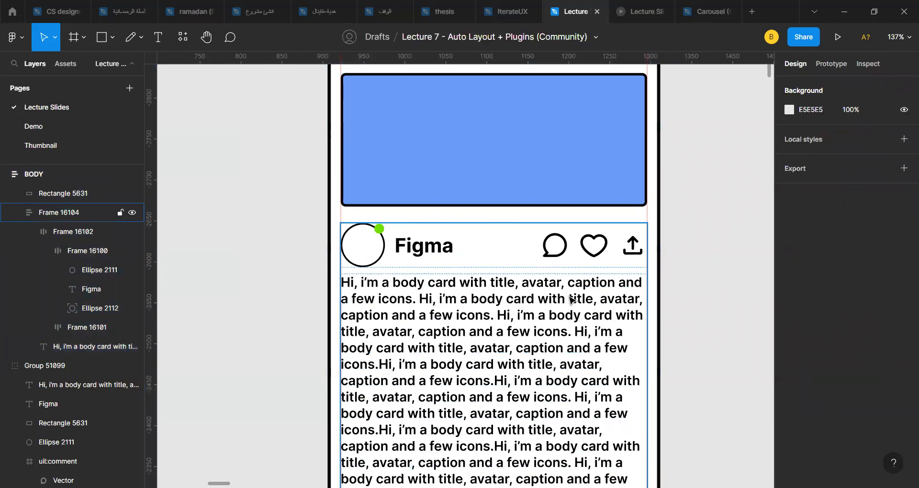
{"action": "double_click", "coordinate": [642, 290]}
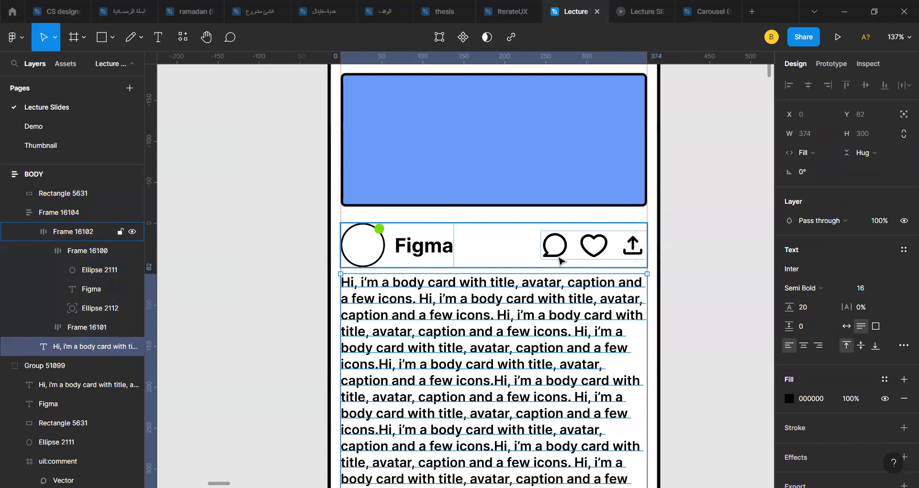
{"action": "left_click_drag", "start_coordinate": [765, 297], "coordinate": [765, 298]}
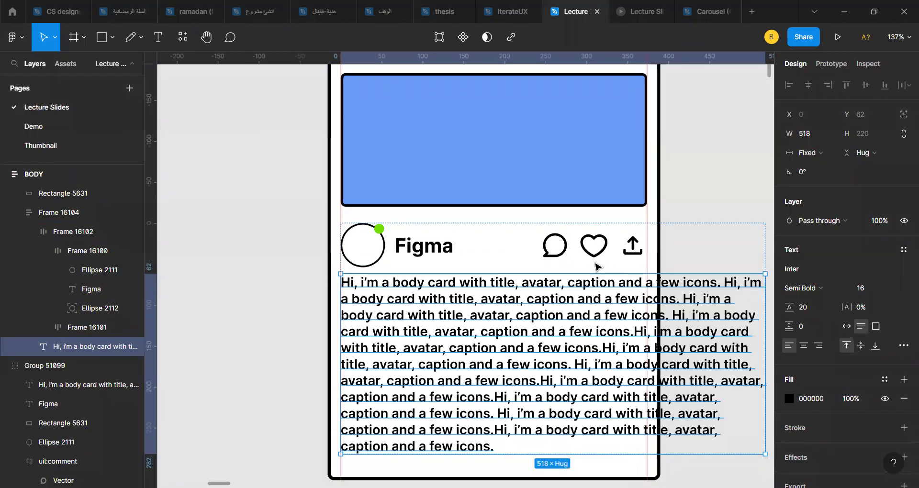
{"action": "scroll", "coordinate": [598, 268], "scroll_direction": "right", "scroll_amount": 3}
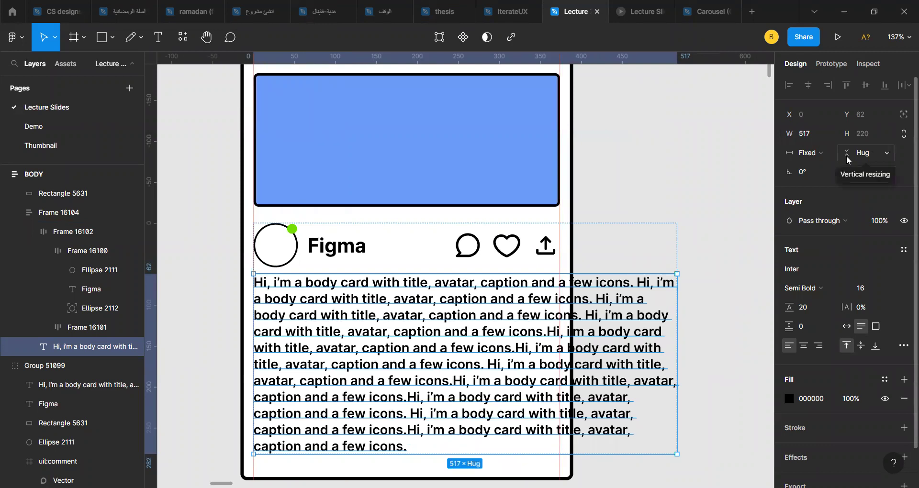
- Return the stretched caption's horizontal resizing to fill container so it spans the width between the two guides
{"action": "left_click", "coordinate": [811, 153]}
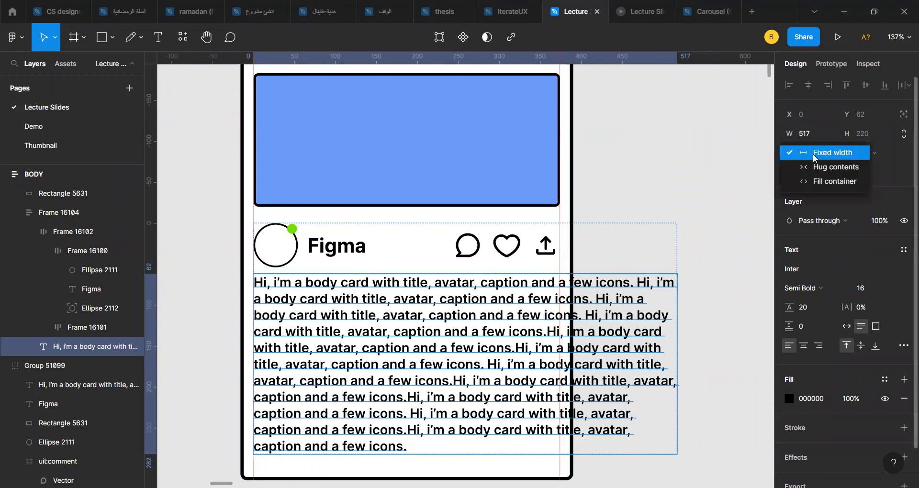
{"action": "left_click", "coordinate": [830, 182]}
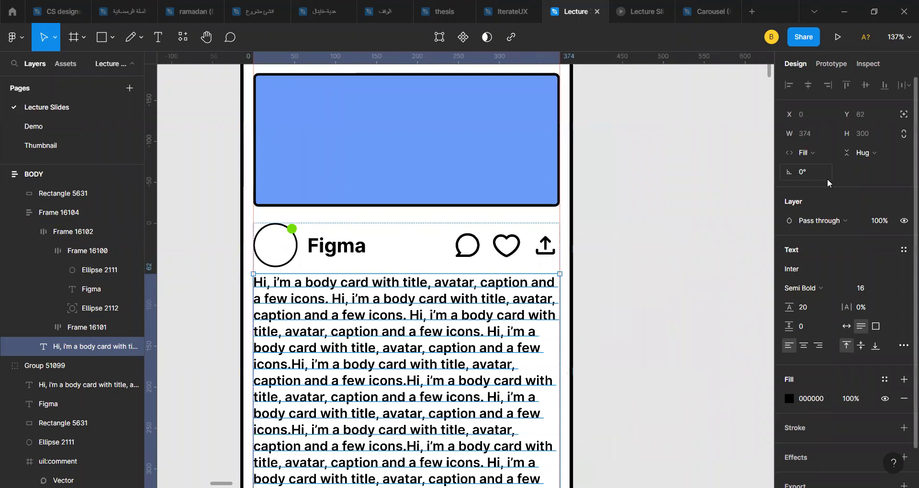
{"action": "left_click", "coordinate": [642, 281]}
{"action": "scroll", "coordinate": [641, 282], "scroll_direction": "down", "scroll_amount": 2}
{"action": "scroll", "coordinate": [585, 237], "scroll_direction": "down", "scroll_amount": 2}
- Draw a grey rectangle about 82 × 92 in the BODY card, between the blue image and the avatar row
{"action": "left_click", "coordinate": [585, 236]}
{"action": "scroll", "coordinate": [584, 237], "scroll_direction": "up", "scroll_amount": 3}
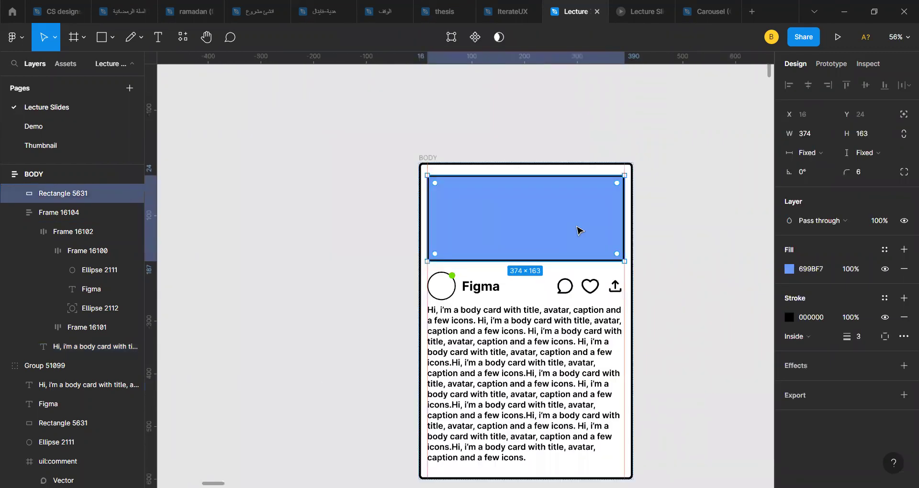
{"action": "left_click", "coordinate": [98, 43]}
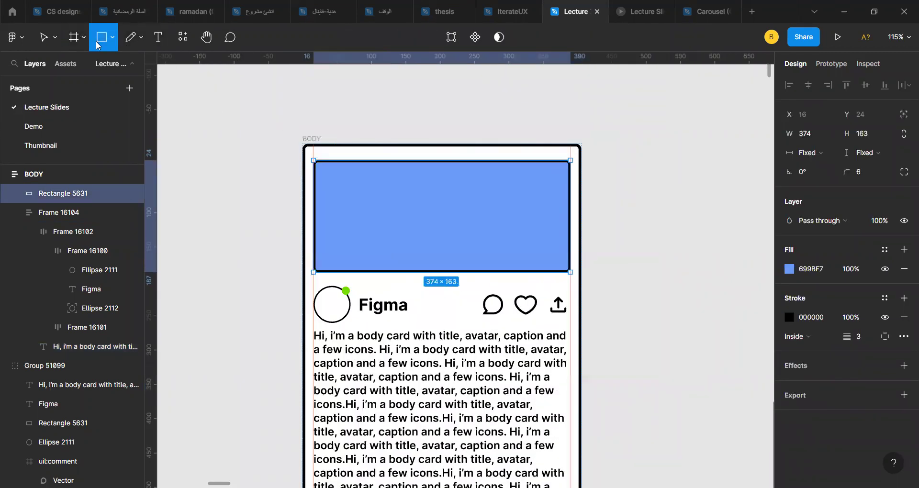
{"action": "mouse_move", "coordinate": [313, 285]}
{"action": "left_mouse_down"}
{"action": "mouse_move", "coordinate": [567, 314]}
{"action": "mouse_move", "coordinate": [550, 332]}
{"action": "mouse_move", "coordinate": [418, 365]}
{"action": "mouse_move", "coordinate": [370, 349]}
{"action": "left_mouse_up"}
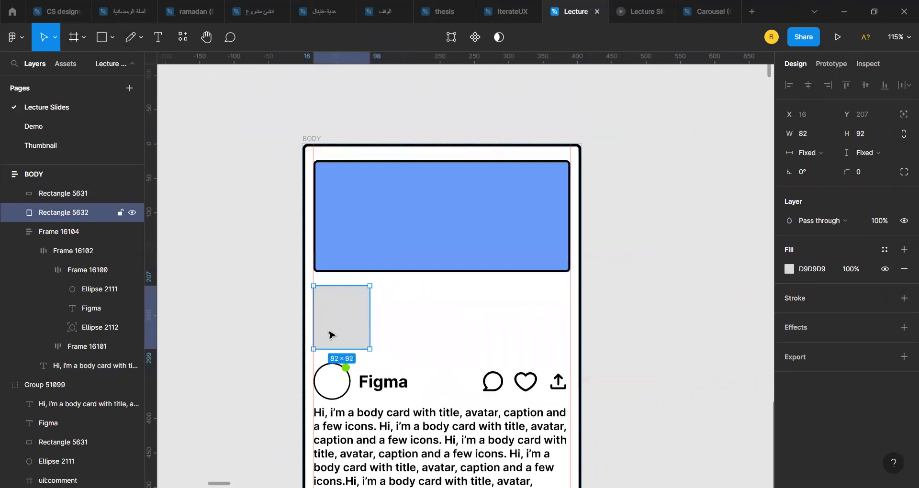
{"action": "scroll", "coordinate": [332, 334], "scroll_direction": "up", "scroll_amount": 5}
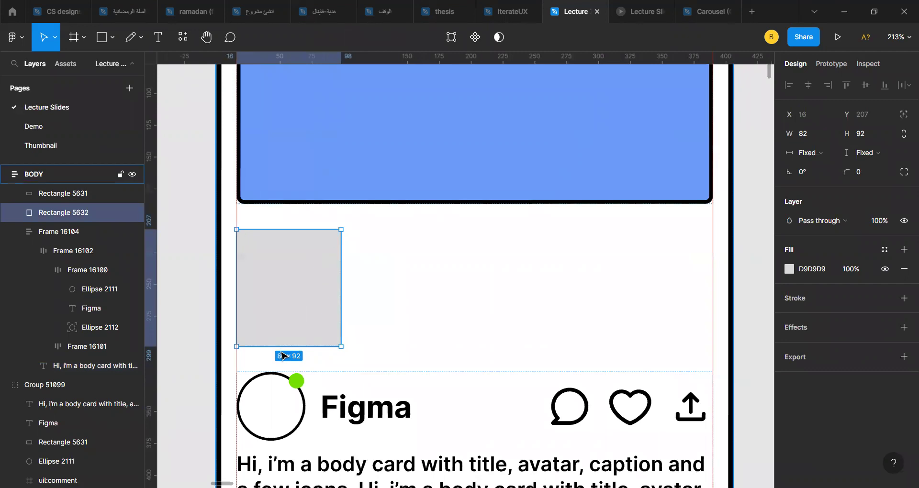
{"action": "scroll", "coordinate": [301, 277], "scroll_direction": "down", "scroll_amount": 4}
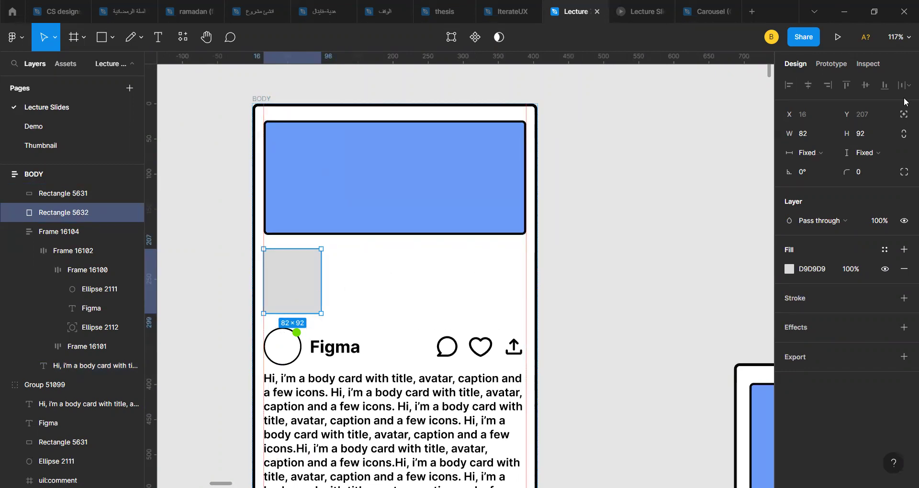
- Set the new grey rectangle's horizontal resizing to fill container
{"action": "left_click", "coordinate": [804, 153]}
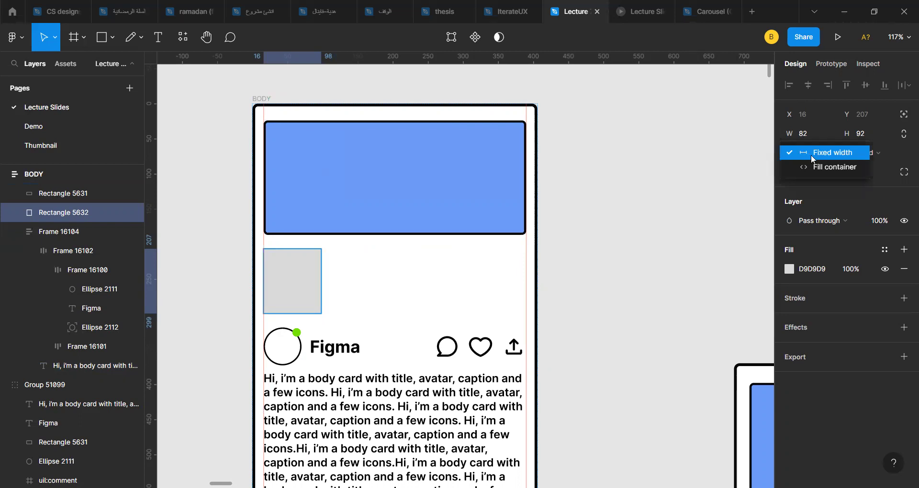
{"action": "left_click", "coordinate": [820, 167]}
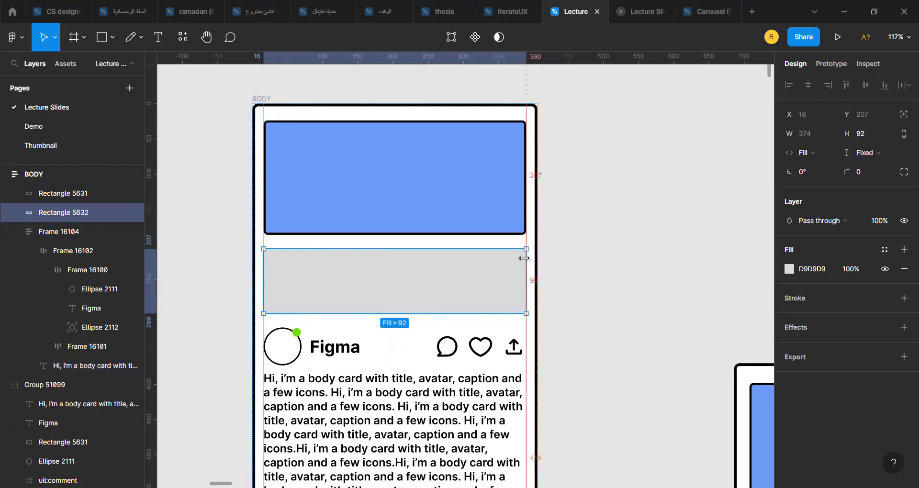
{"action": "scroll", "coordinate": [395, 265], "scroll_direction": "down", "scroll_amount": 5}
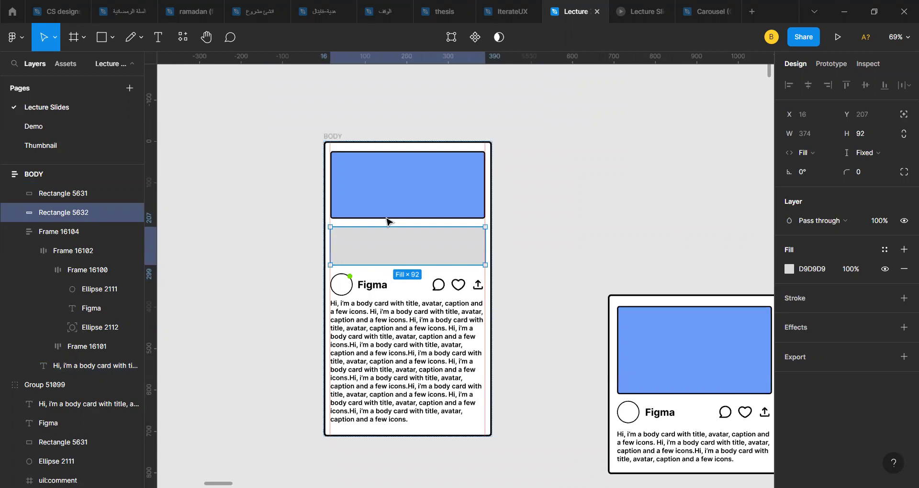
- Set the BODY card's blue rectangle to fill container horizontally and keep its height fixed
{"action": "left_click", "coordinate": [375, 192]}
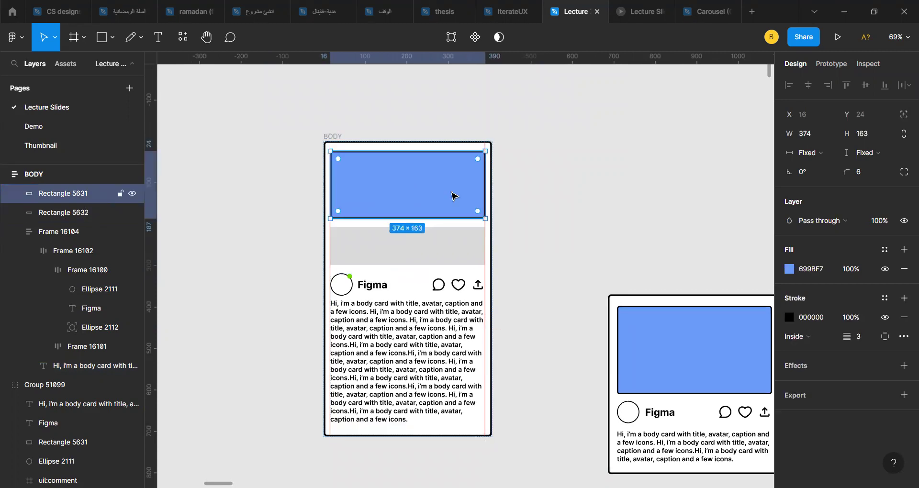
{"action": "scroll", "coordinate": [405, 191], "scroll_direction": "up", "scroll_amount": 5}
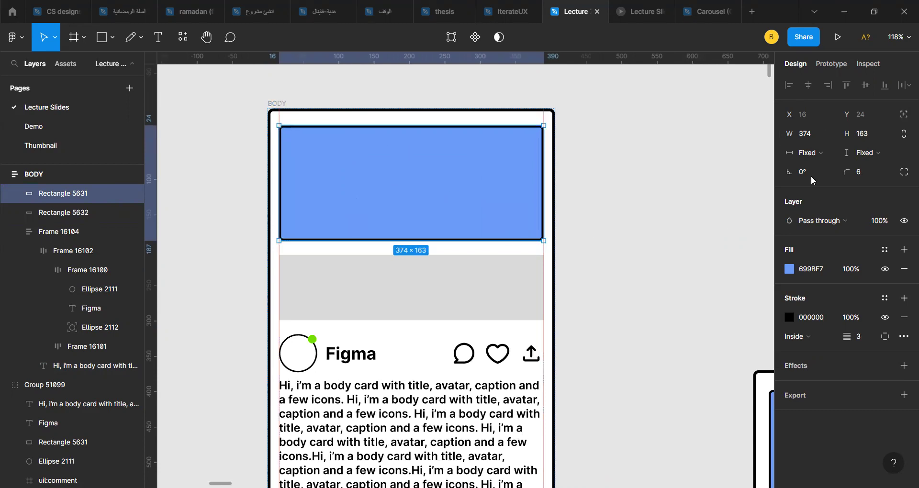
{"action": "left_click", "coordinate": [803, 156]}
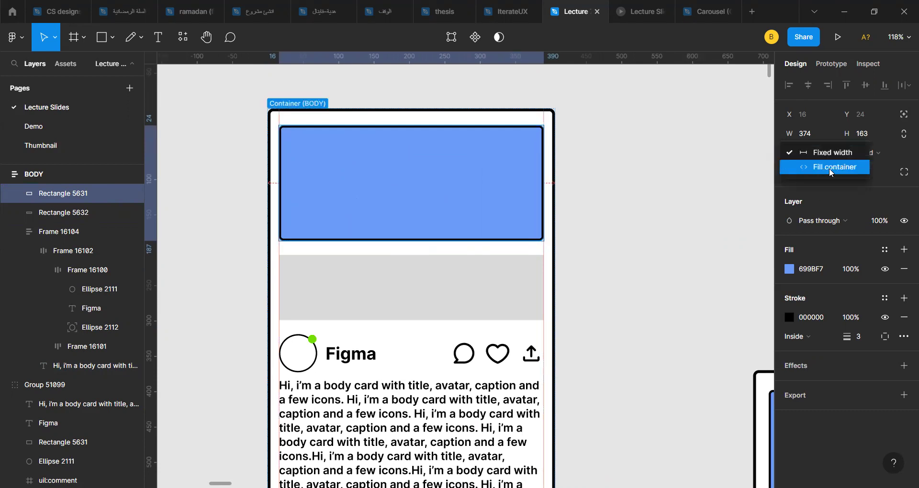
{"action": "left_click", "coordinate": [829, 168]}
{"action": "left_click", "coordinate": [872, 153]}
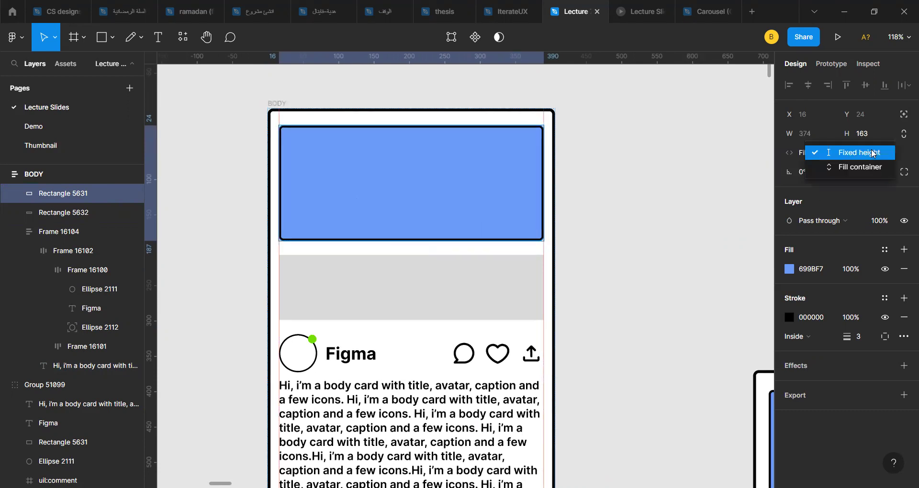
{"action": "left_click", "coordinate": [842, 153]}
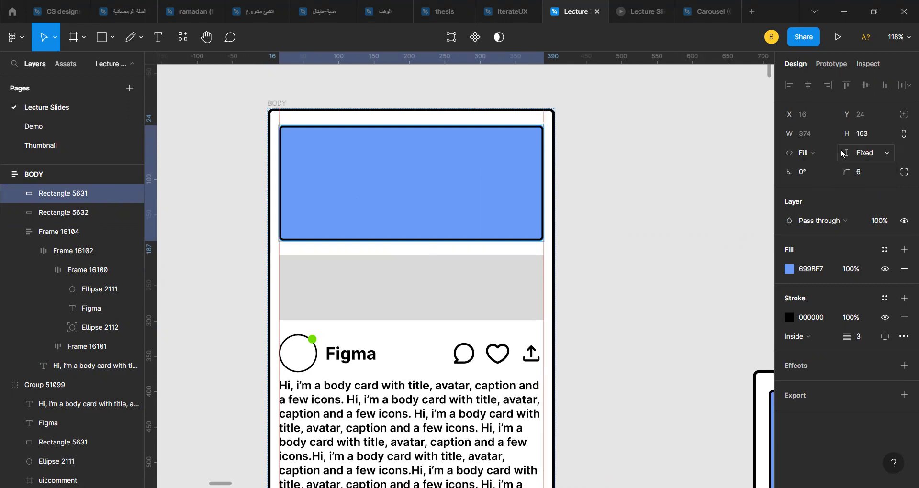
- Extend the BODY card upward from its top edge to a fixed height of 773
{"action": "left_click", "coordinate": [665, 173]}
{"action": "scroll", "coordinate": [667, 172], "scroll_direction": "down", "scroll_amount": 5}
{"action": "left_click", "coordinate": [277, 108]}
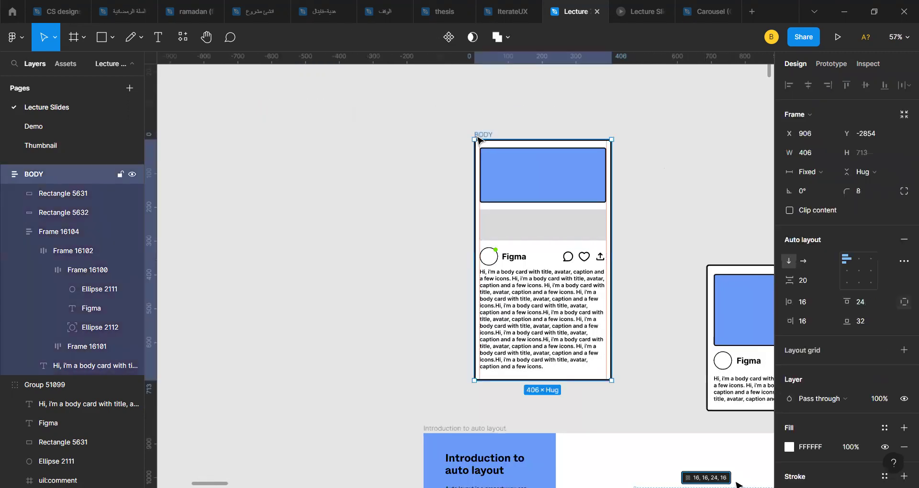
{"action": "scroll", "coordinate": [477, 140], "scroll_direction": "right", "scroll_amount": 4}
{"action": "scroll", "coordinate": [478, 140], "scroll_direction": "up", "scroll_amount": 2}
{"action": "left_click_drag", "start_coordinate": [462, 178], "coordinate": [461, 162]}
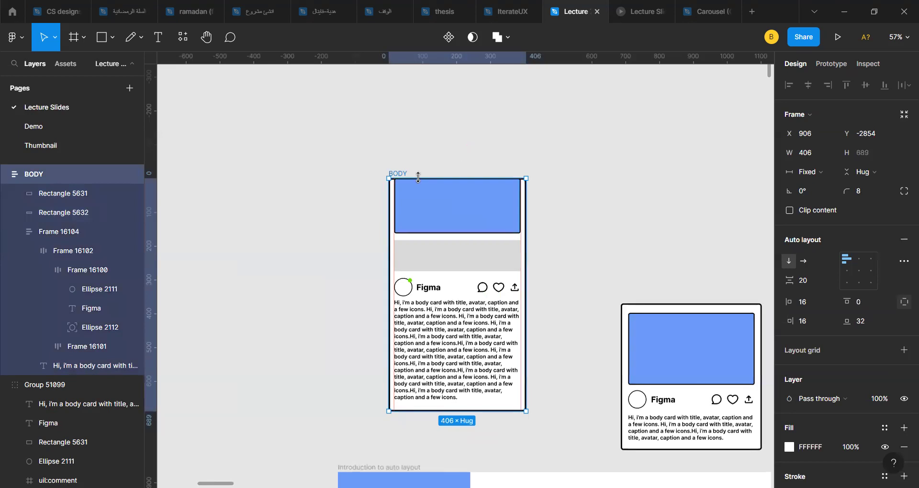
{"action": "key", "text": "ctrl+z"}
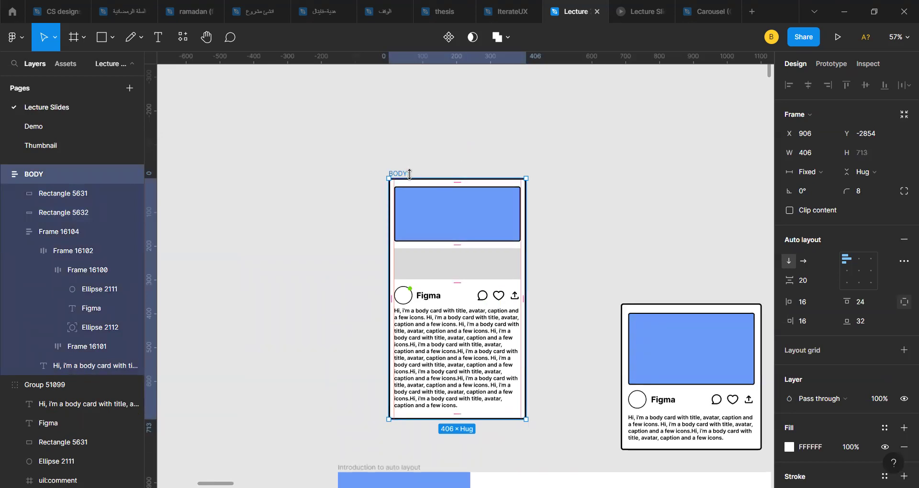
{"action": "left_click_drag", "start_coordinate": [404, 174], "coordinate": [417, 158]}
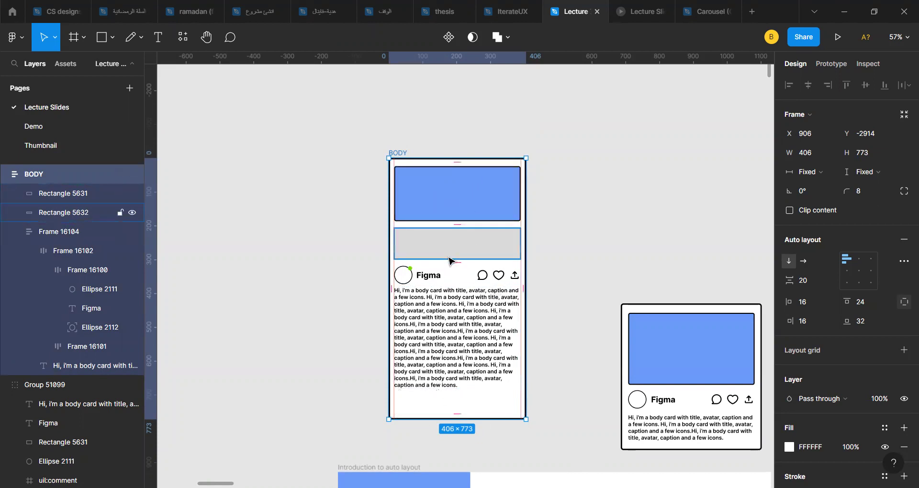
- Set the blue rectangle's vertical resizing to fill container
{"action": "left_click", "coordinate": [462, 195]}
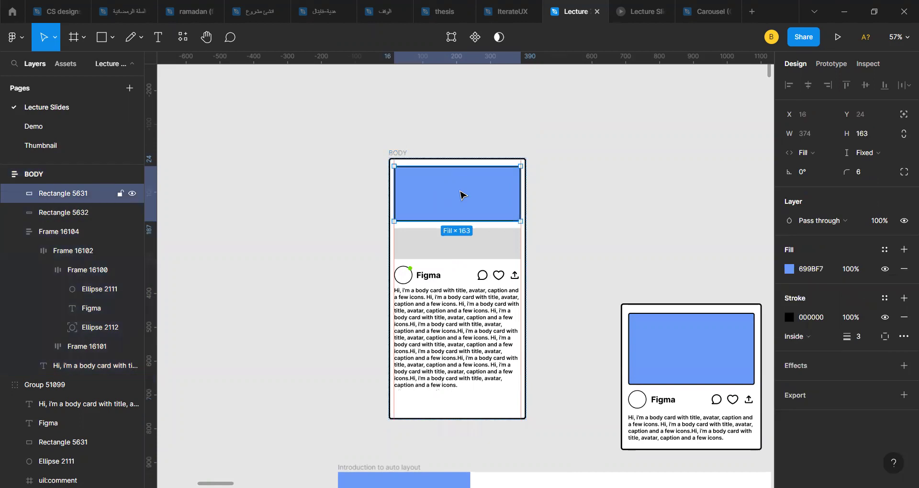
{"action": "left_click", "coordinate": [873, 157]}
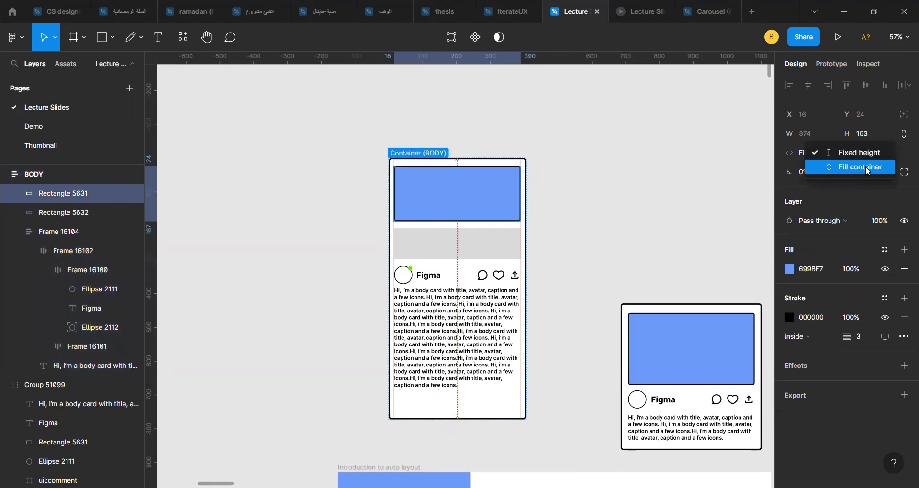
{"action": "left_click", "coordinate": [864, 167]}
{"action": "left_click", "coordinate": [546, 248]}
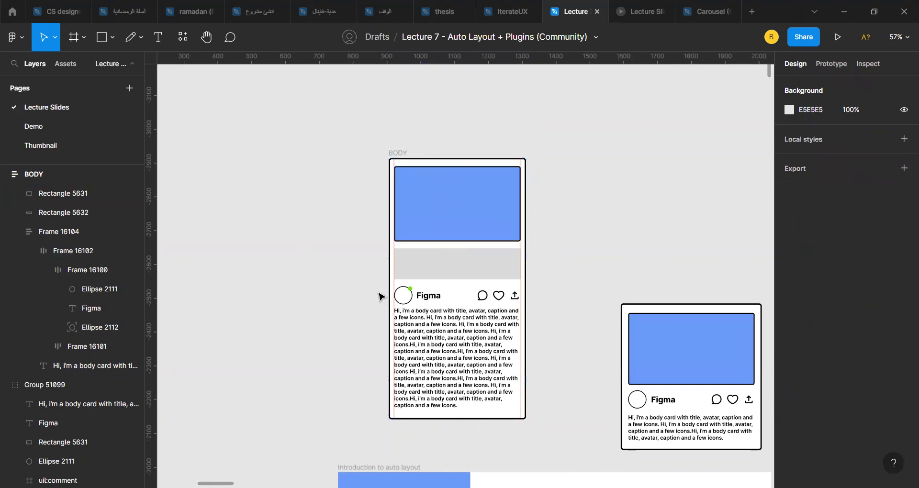
- Delete the grey rectangle between the blue rectangle and the avatar row in the BODY card
{"action": "left_click", "coordinate": [462, 239]}
{"action": "left_click", "coordinate": [458, 265]}
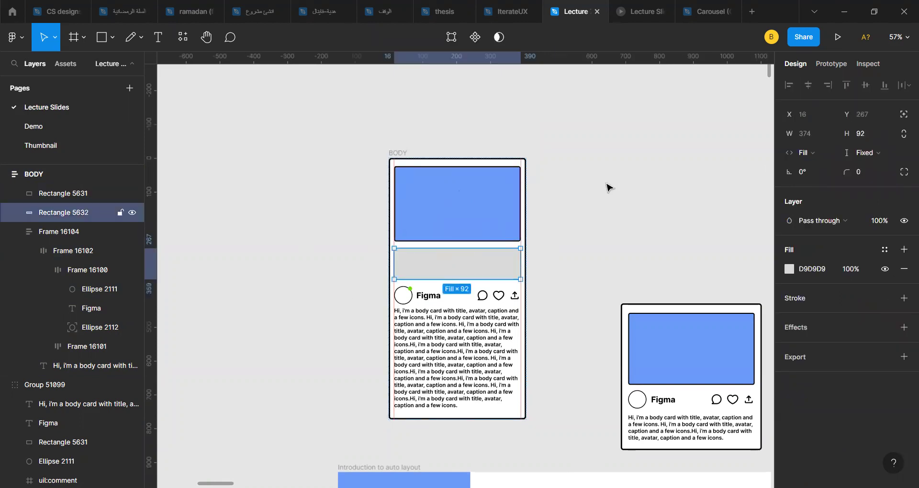
{"action": "left_click", "coordinate": [433, 210]}
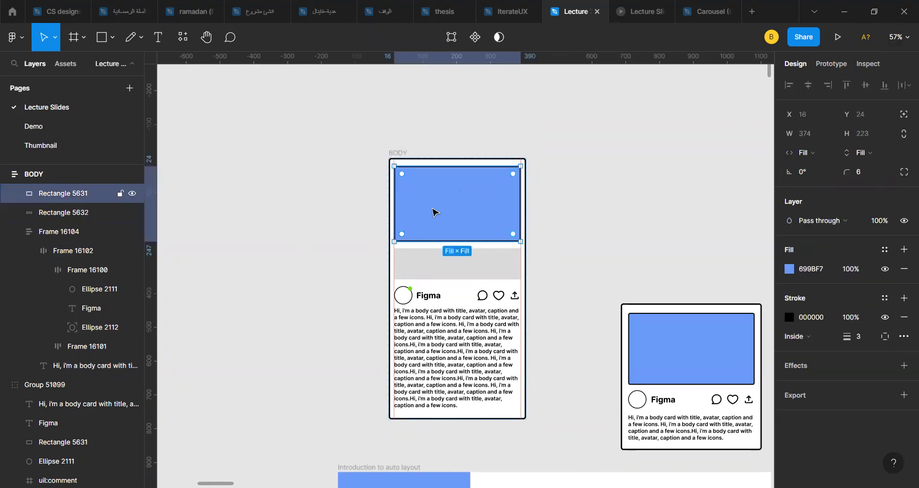
{"action": "scroll", "coordinate": [531, 335], "scroll_direction": "down", "scroll_amount": 1}
{"action": "scroll", "coordinate": [532, 334], "scroll_direction": "right", "scroll_amount": 1}
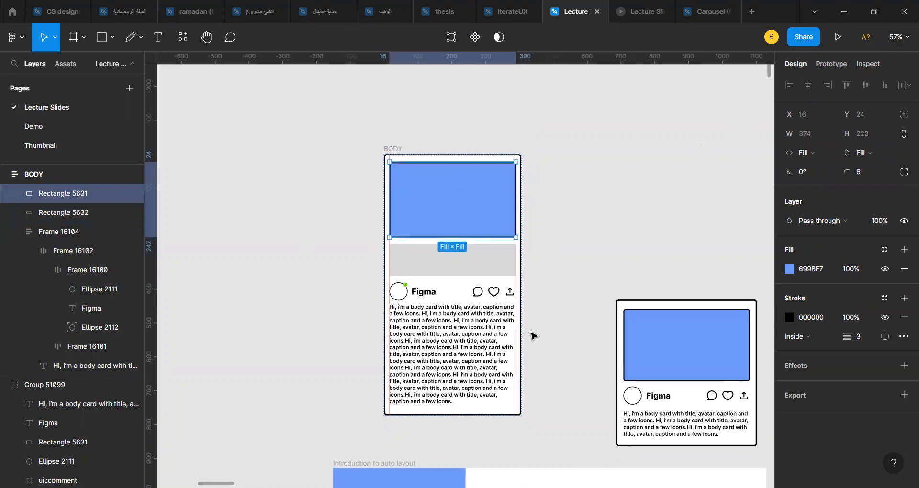
{"action": "scroll", "coordinate": [533, 335], "scroll_direction": "up", "scroll_amount": 3}
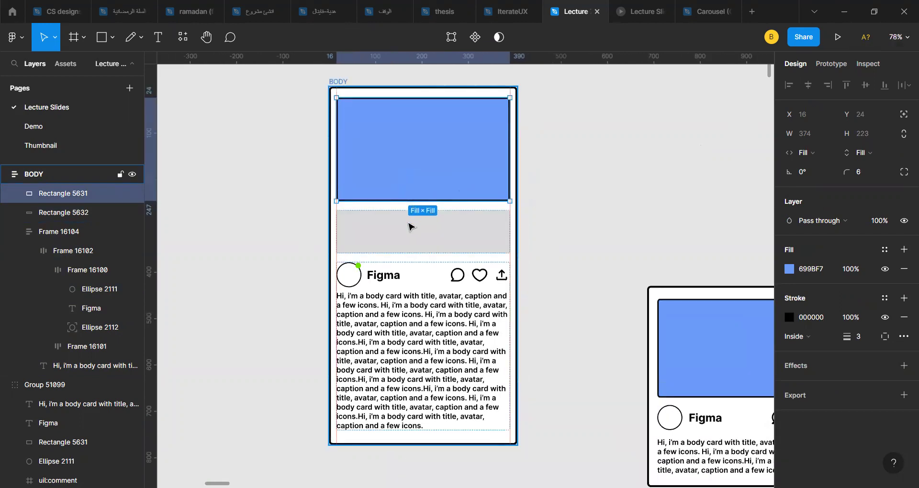
{"action": "left_click", "coordinate": [402, 236]}
{"action": "key", "text": "Delete"}
{"action": "scroll", "coordinate": [402, 236], "scroll_direction": "down", "scroll_amount": 3}
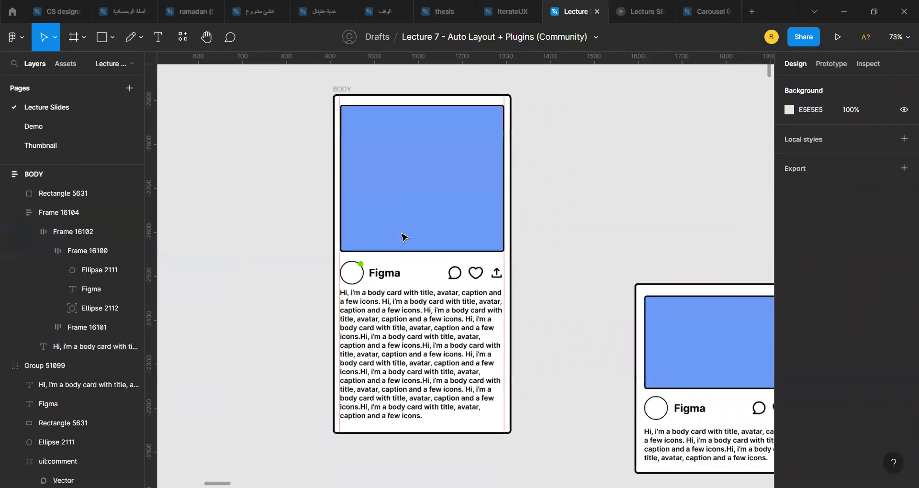
- Shrink the BODY card from its bottom edge to a height of 557
{"action": "left_click", "coordinate": [401, 367]}
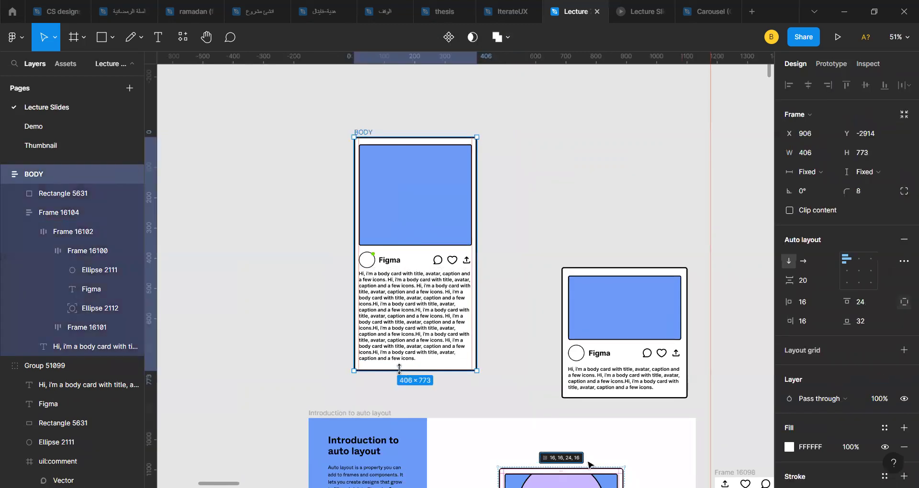
{"action": "left_click_drag", "start_coordinate": [399, 366], "coordinate": [401, 305]}
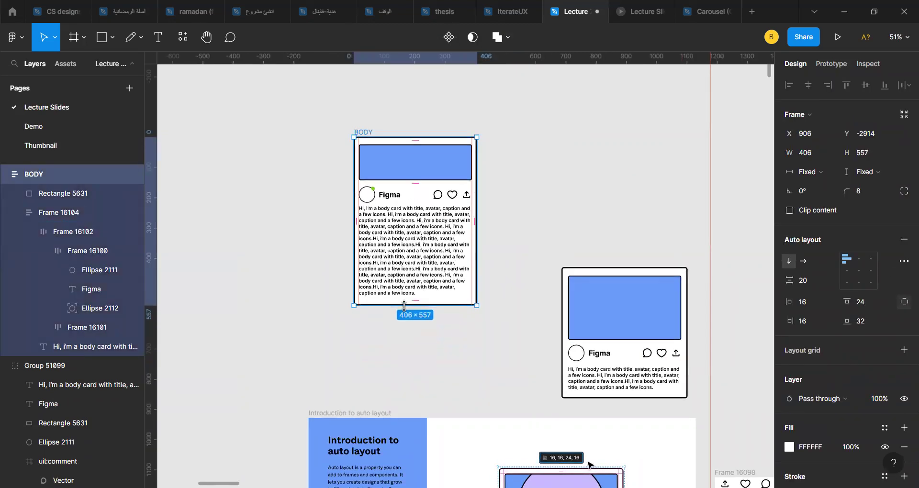
{"action": "double_click", "coordinate": [405, 259]}
{"action": "scroll", "coordinate": [405, 259], "scroll_direction": "up", "scroll_amount": 5}
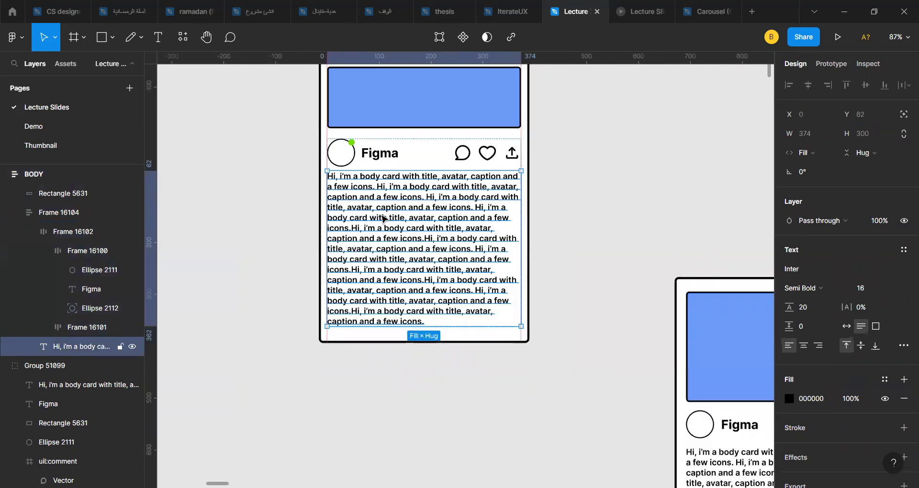
{"action": "key", "text": "Escape"}
{"action": "key", "text": "Escape"}
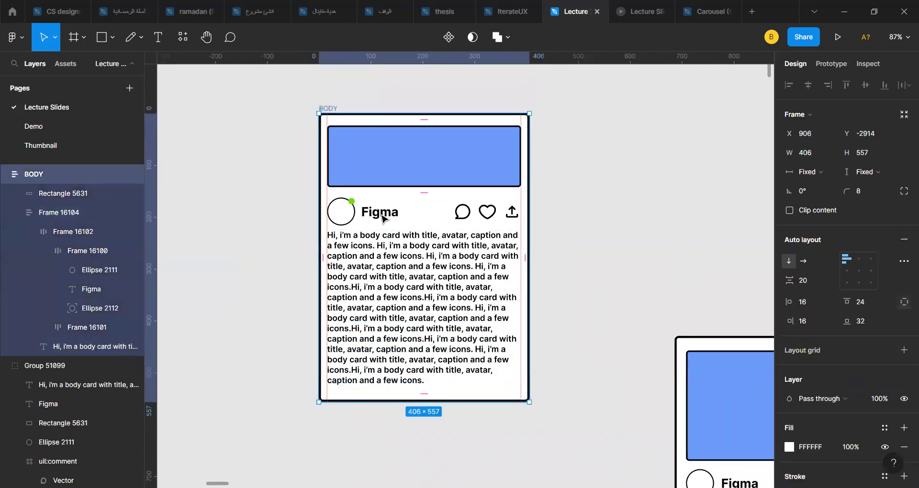
- Undo and redo the BODY card's last height change to compare how the blue rectangle adapts
{"action": "key", "text": "ctrl+z"}
{"action": "scroll", "coordinate": [383, 219], "scroll_direction": "down", "scroll_amount": 1}
{"action": "scroll", "coordinate": [383, 219], "scroll_direction": "down", "scroll_amount": 5}
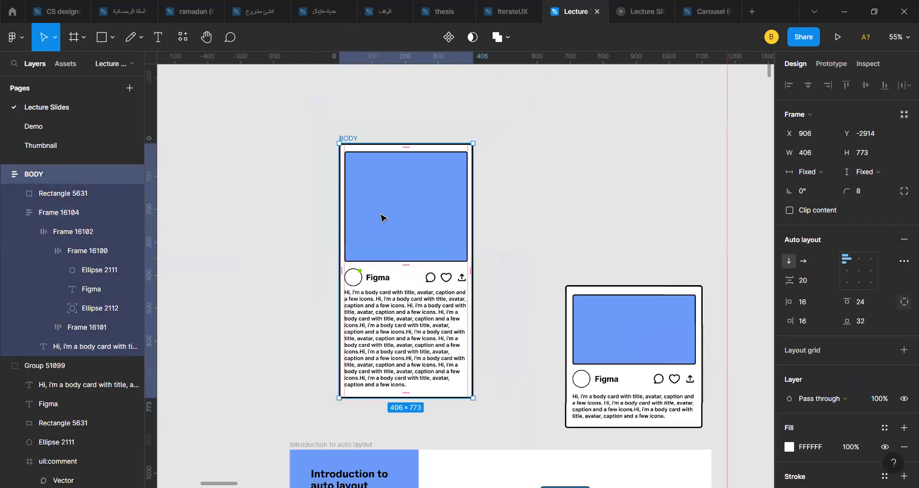
{"action": "key", "text": "ctrl+shift+z"}
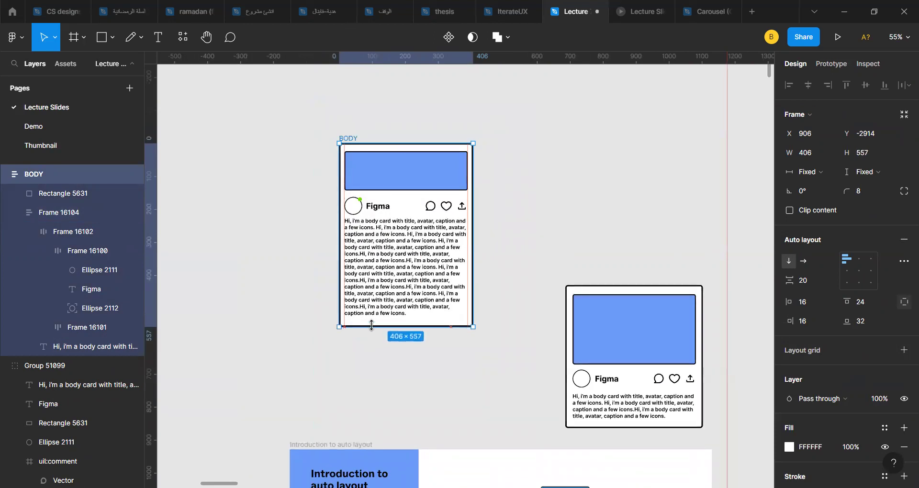
- Stretch the blue rectangle downward to a fixed height of 217
{"action": "left_click", "coordinate": [401, 184]}
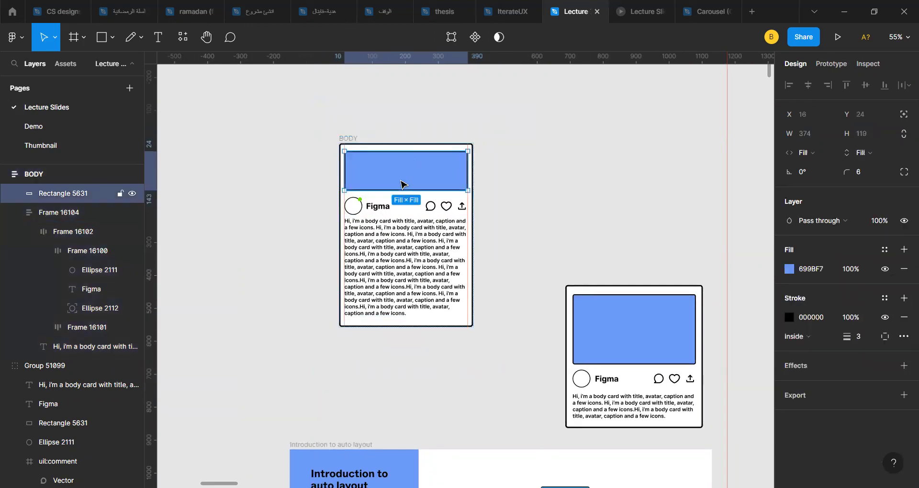
{"action": "left_click_drag", "start_coordinate": [383, 190], "coordinate": [383, 222]}
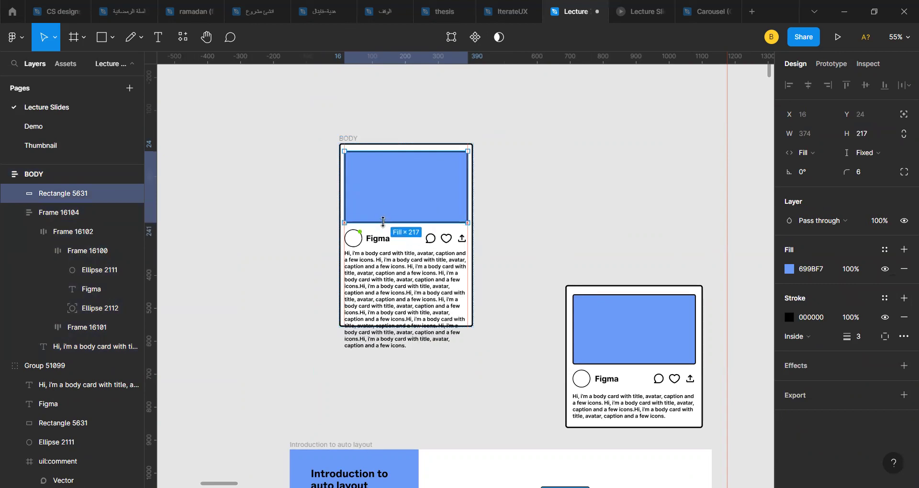
{"action": "scroll", "coordinate": [383, 222], "scroll_direction": "up", "scroll_amount": 5, "text": "ctrl"}
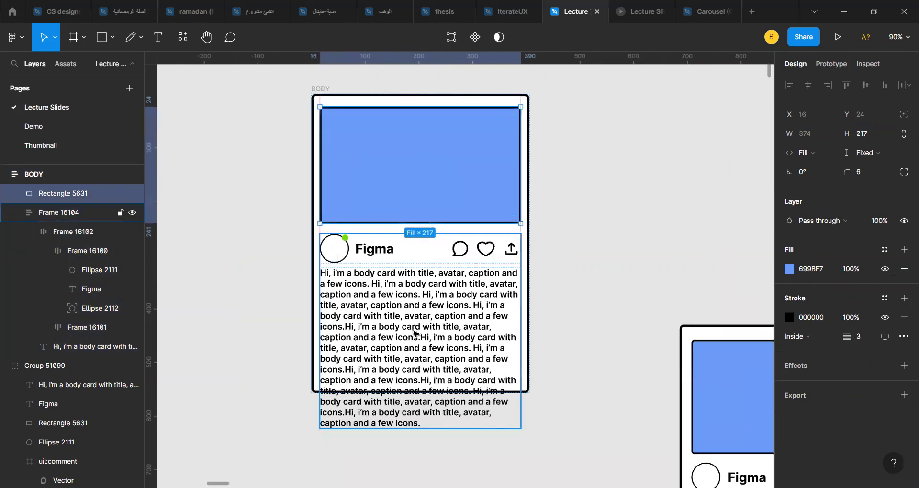
- Select the last four lines of the caption text at the BODY card's bottom edge
{"action": "double_click", "coordinate": [414, 334]}
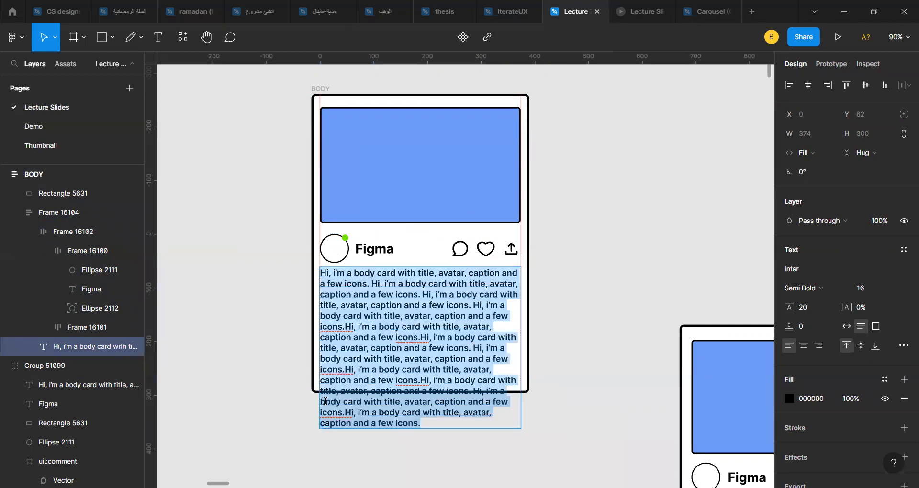
{"action": "left_click_drag", "start_coordinate": [318, 391], "coordinate": [447, 421]}
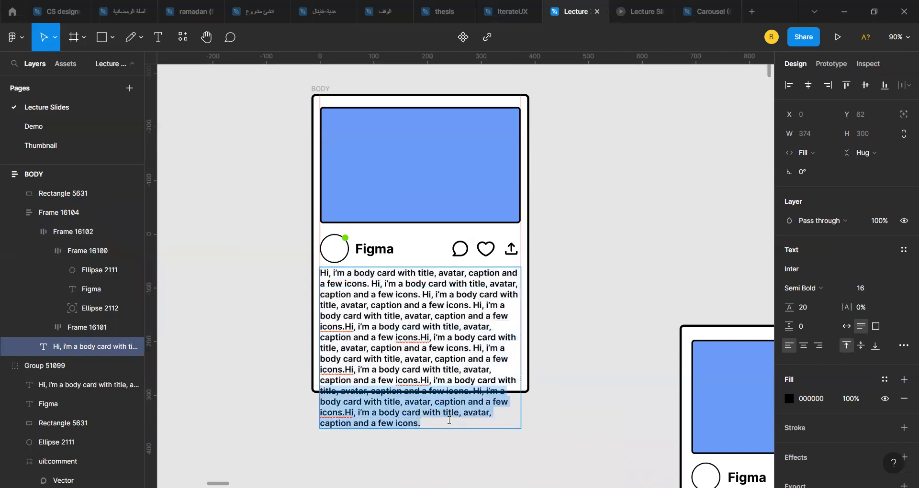
- Leave text editing and select the BODY card frame to examine its size and auto layout settings
{"action": "key", "text": "Escape"}
{"action": "key", "text": "Escape"}
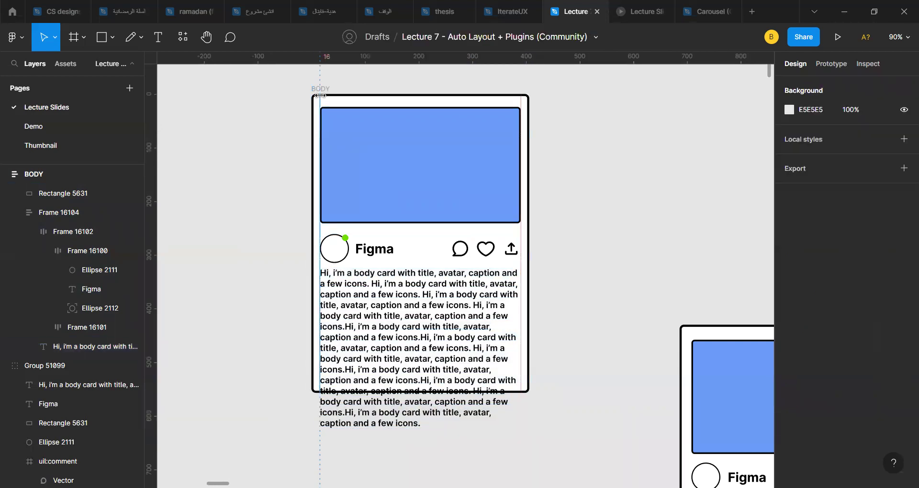
{"action": "left_click", "coordinate": [333, 95]}
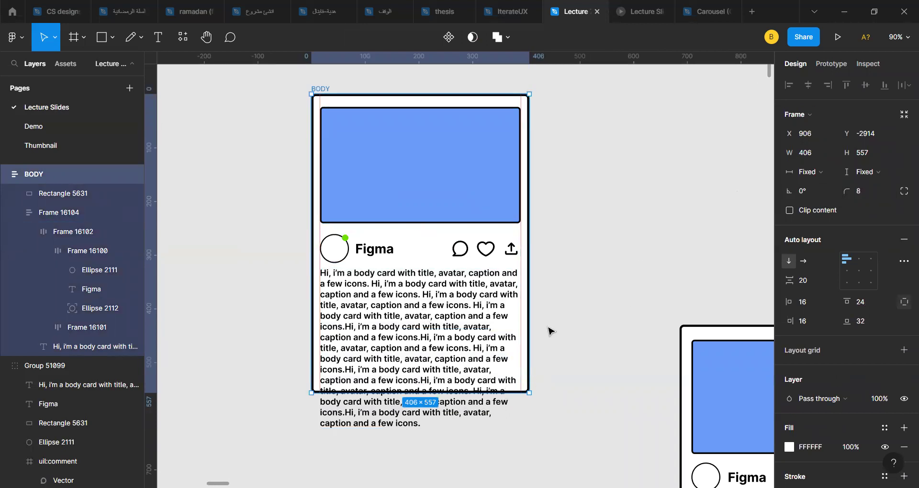
- Try replacing the end of the BODY card's caption text that overflows the card with a row of dots
{"action": "double_click", "coordinate": [426, 339]}
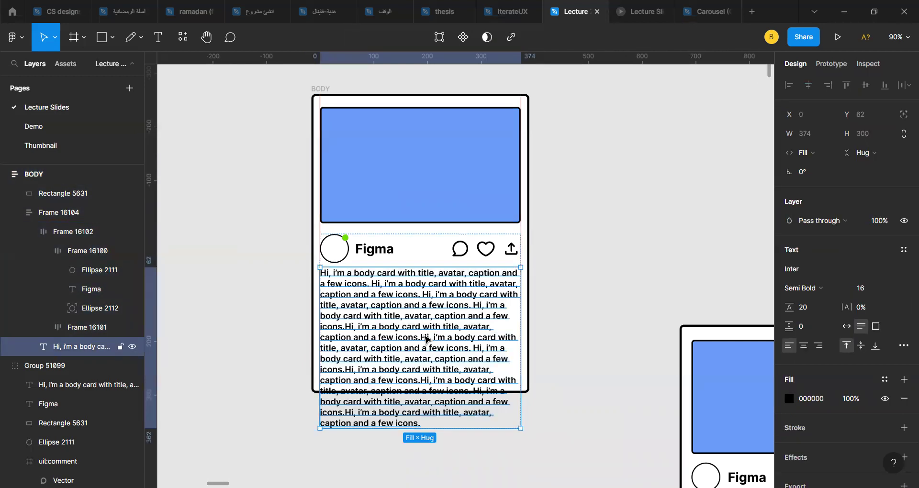
{"action": "scroll", "coordinate": [426, 339], "scroll_direction": "up", "scroll_amount": 3}
{"action": "scroll", "coordinate": [426, 339], "scroll_direction": "down", "scroll_amount": 1}
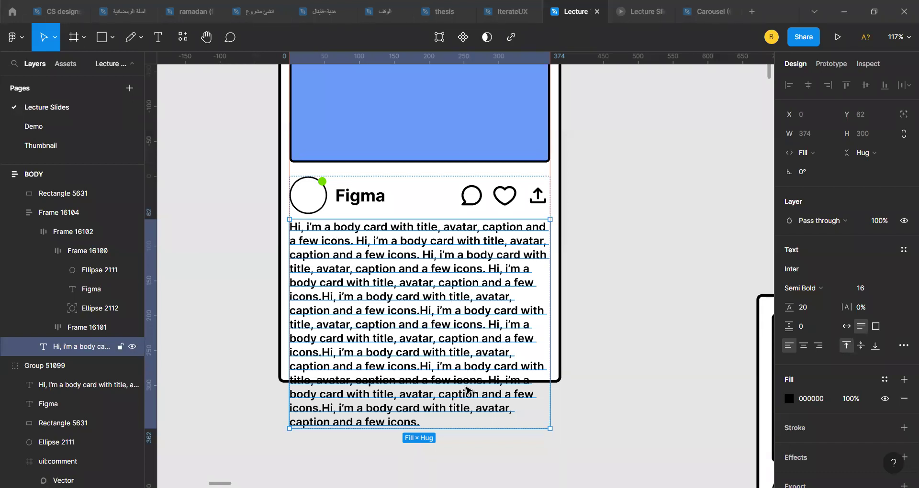
{"action": "key", "text": "Return"}
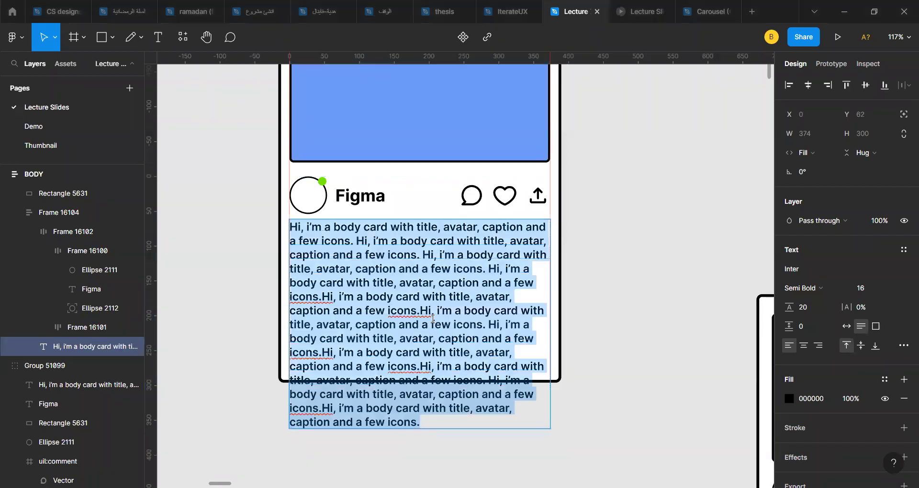
{"action": "left_click_drag", "start_coordinate": [420, 310], "coordinate": [508, 396]}
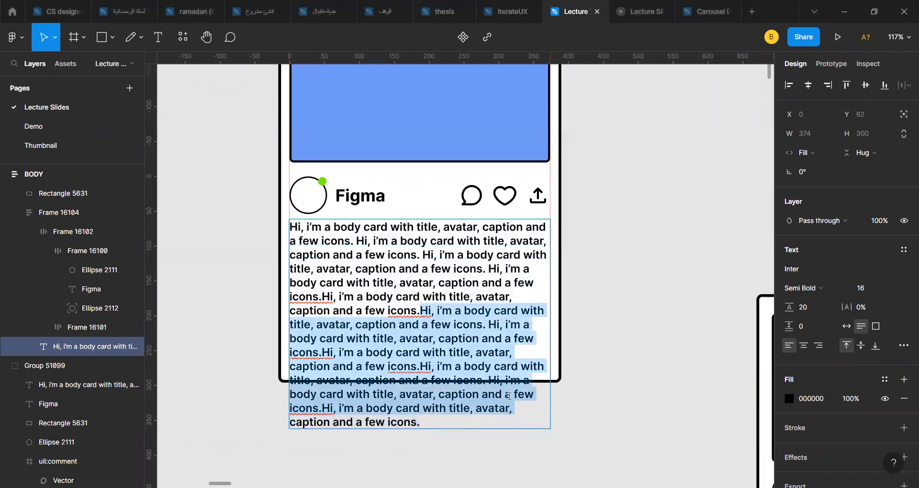
{"action": "left_click_drag", "start_coordinate": [421, 365], "coordinate": [470, 420]}
{"action": "key", "text": "BackSpace"}
{"action": "type", "text": "....."}
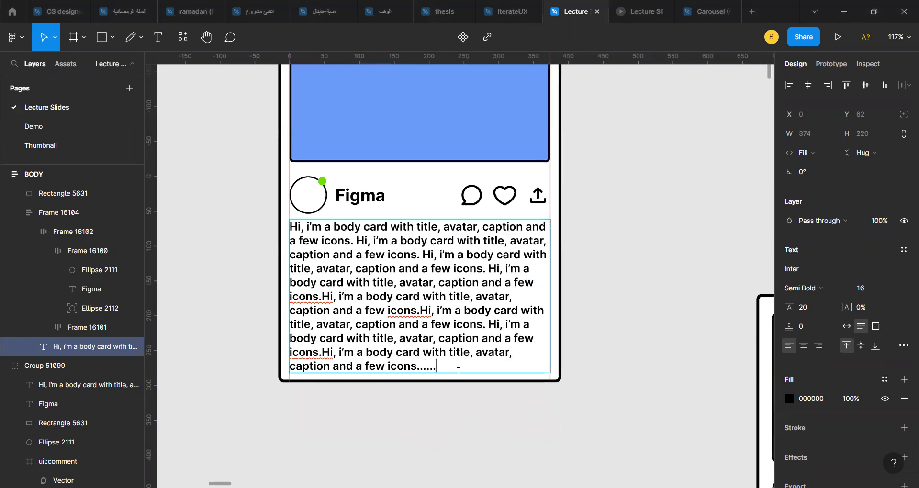
{"action": "key", "text": "ctrl+z"}
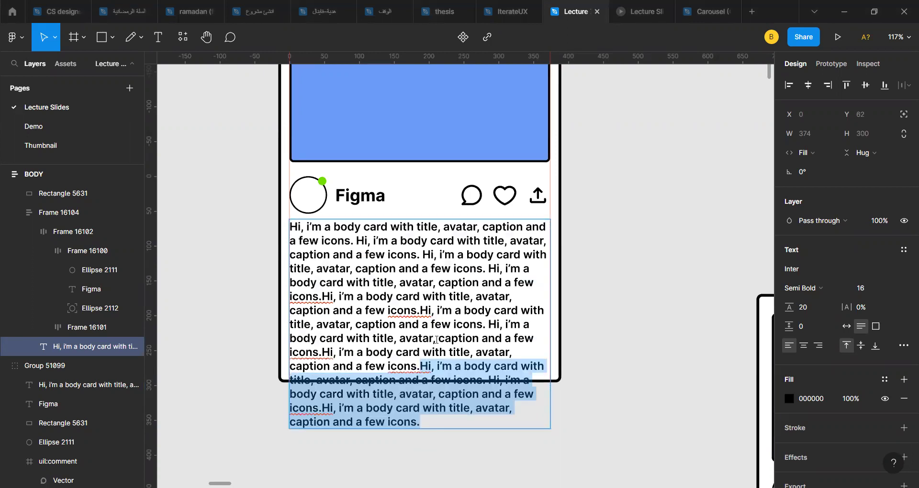
{"action": "left_click", "coordinate": [436, 339]}
{"action": "key", "text": "ctrl+a"}
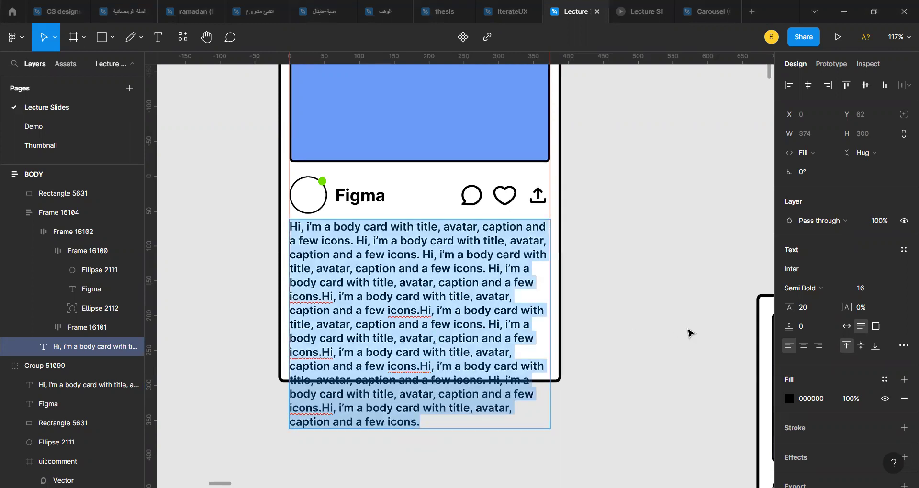
{"action": "key", "text": "Escape"}
{"action": "scroll", "coordinate": [905, 344], "scroll_direction": "down", "scroll_amount": 1}
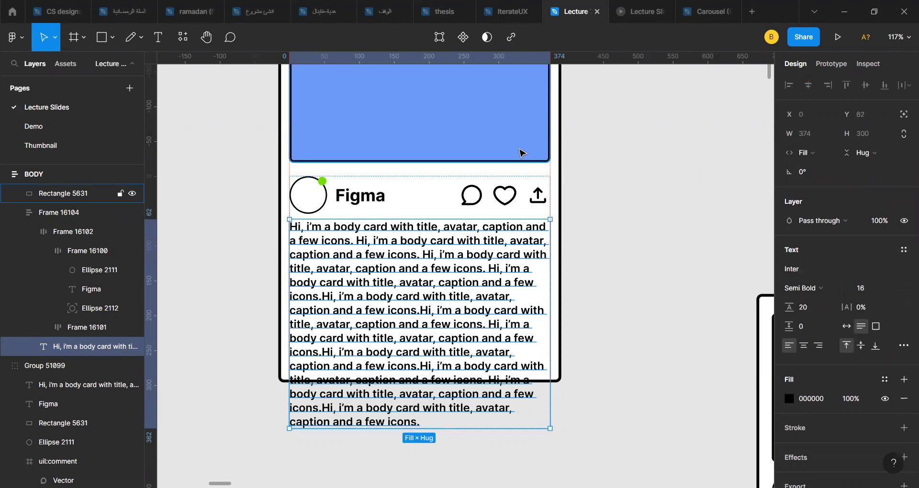
{"action": "left_click", "coordinate": [87, 327]}
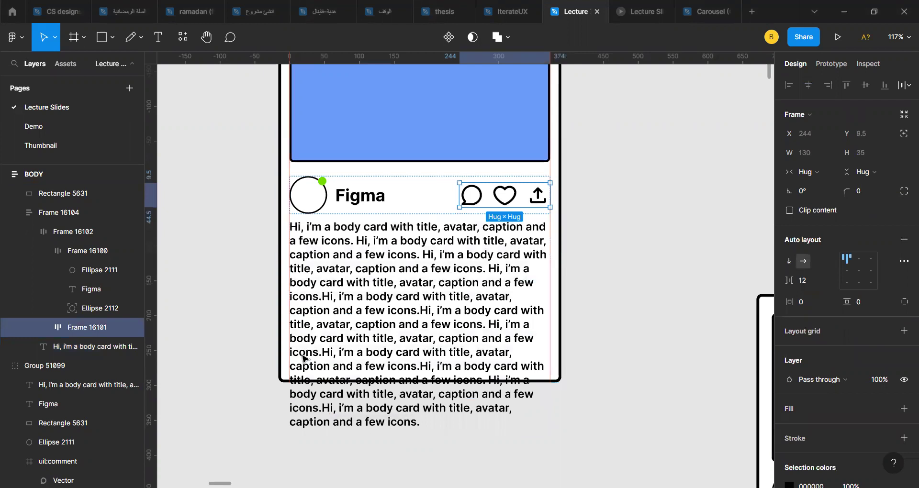
{"action": "left_click", "coordinate": [609, 290]}
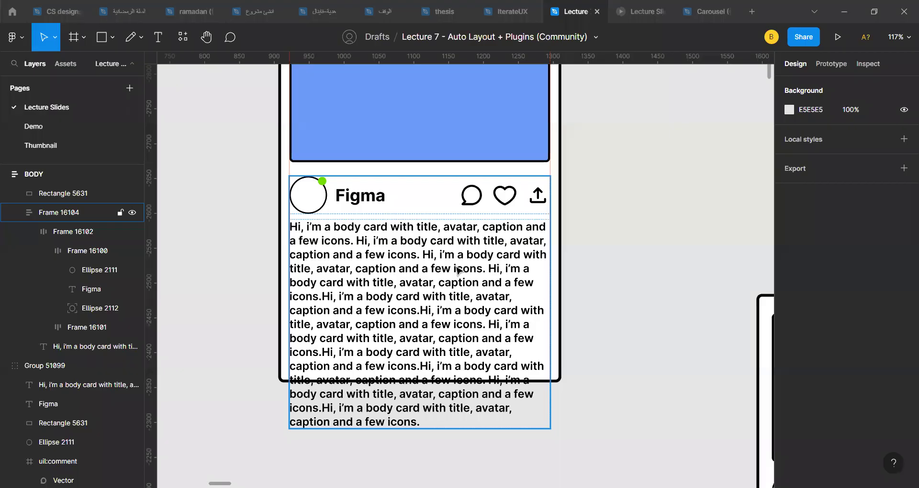
- Open the type settings of the BODY card's caption text and set its resizing to Auto width
{"action": "double_click", "coordinate": [458, 270]}
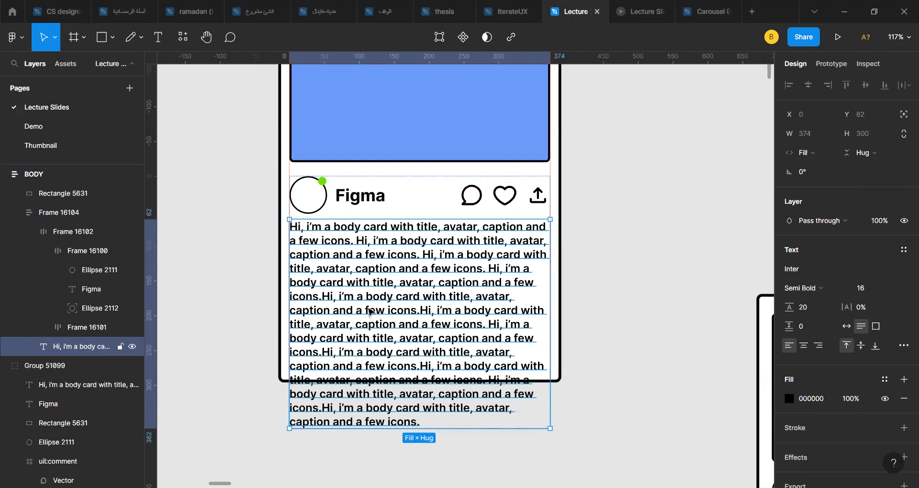
{"action": "left_click", "coordinate": [904, 347]}
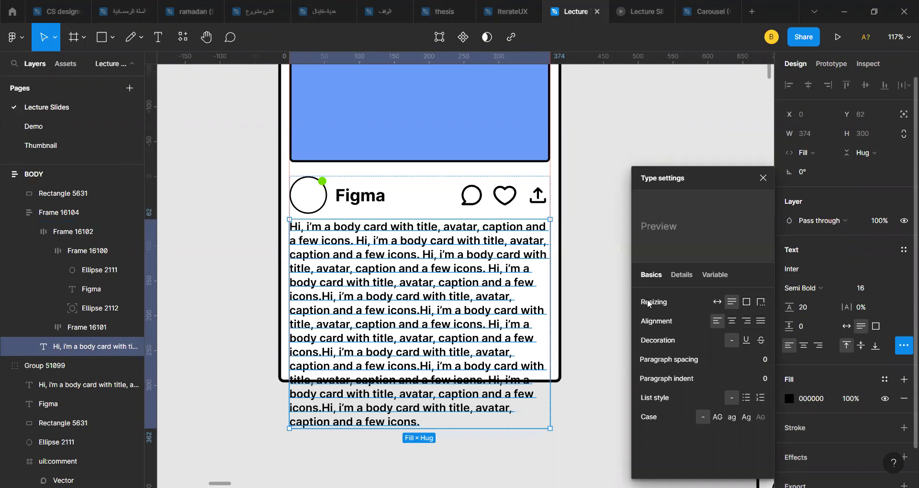
{"action": "left_click", "coordinate": [718, 303]}
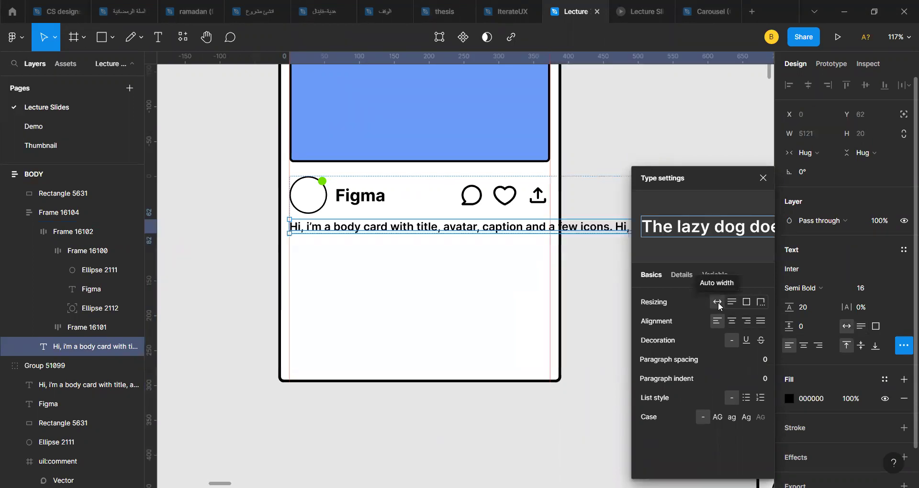
{"action": "scroll", "coordinate": [420, 216], "scroll_direction": "right", "scroll_amount": 5}
{"action": "scroll", "coordinate": [420, 213], "scroll_direction": "down", "scroll_amount": 5}
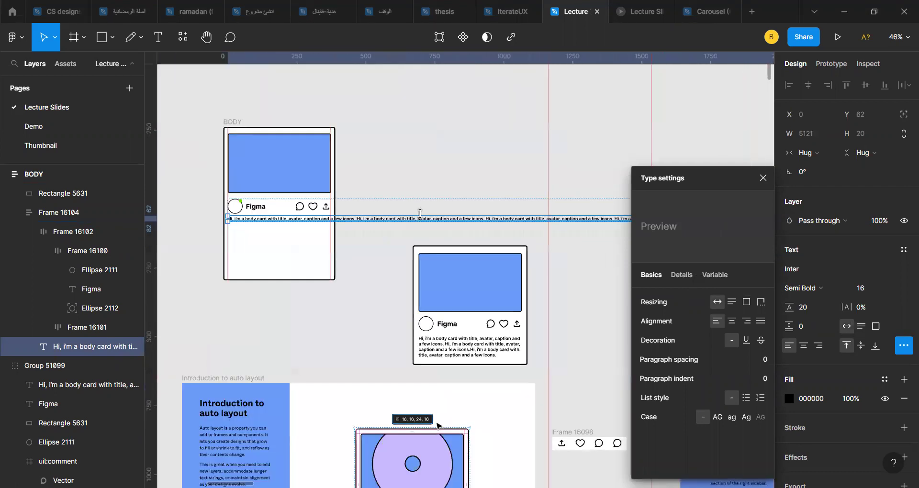
{"action": "scroll", "coordinate": [420, 214], "scroll_direction": "up", "scroll_amount": 3}
{"action": "scroll", "coordinate": [420, 214], "scroll_direction": "up", "scroll_amount": 4}
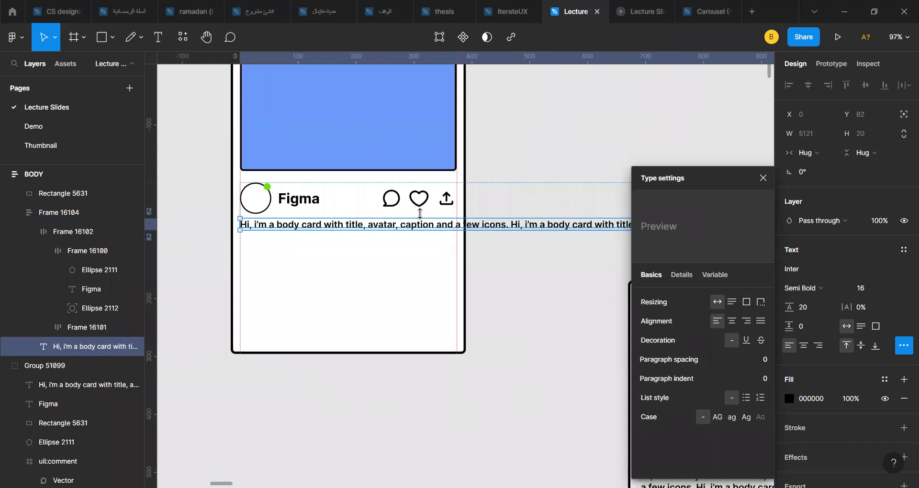
- Switch the caption text's resizing to auto height and narrow its box to a width of 374 inside the card
{"action": "left_click", "coordinate": [732, 303]}
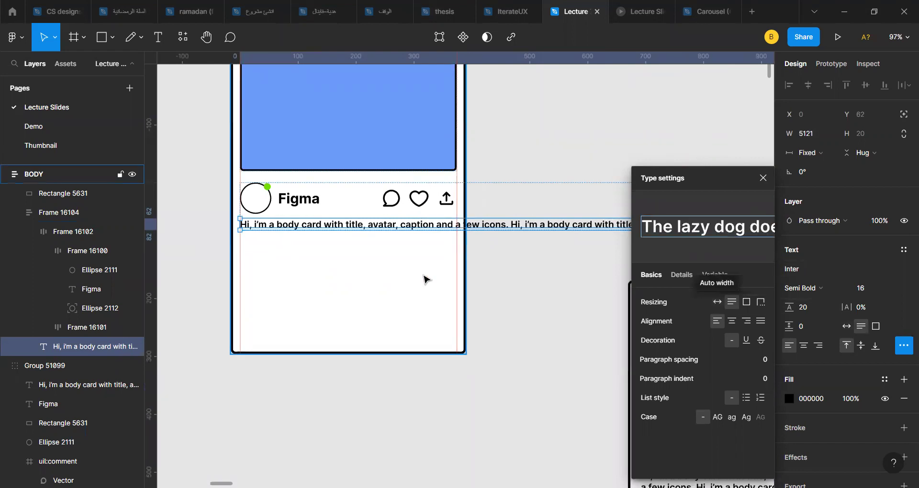
{"action": "scroll", "coordinate": [424, 279], "scroll_direction": "down", "scroll_amount": 10}
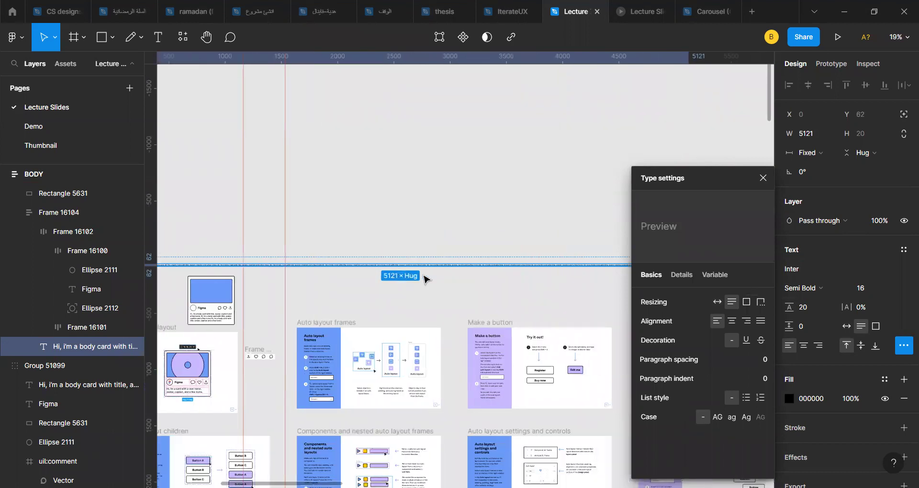
{"action": "scroll", "coordinate": [424, 279], "scroll_direction": "down", "scroll_amount": 5}
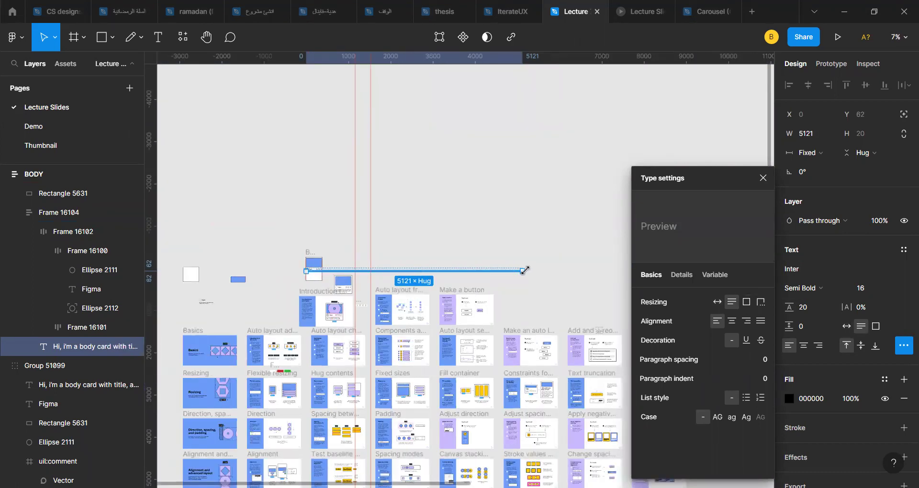
{"action": "scroll", "coordinate": [523, 270], "scroll_direction": "up", "scroll_amount": 3}
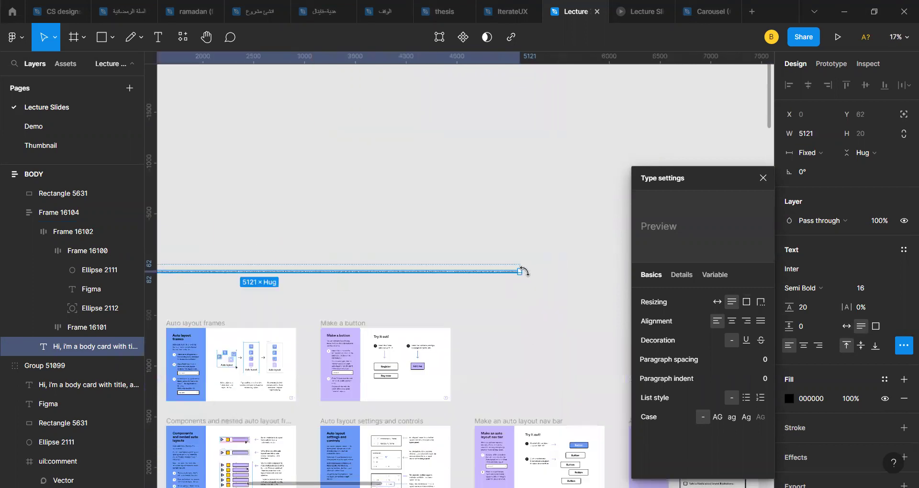
{"action": "scroll", "coordinate": [526, 272], "scroll_direction": "up", "scroll_amount": 4}
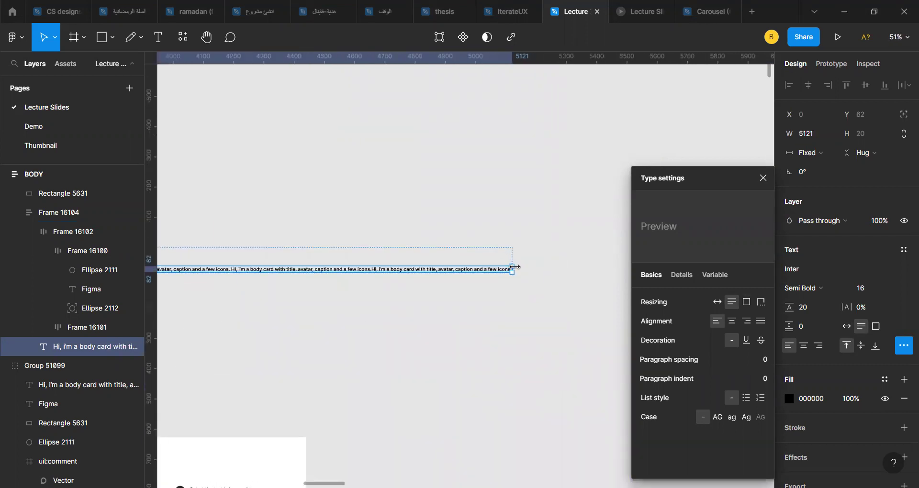
{"action": "left_click_drag", "start_coordinate": [516, 268], "coordinate": [222, 270]}
{"action": "scroll", "coordinate": [169, 349], "scroll_direction": "left", "scroll_amount": 10}
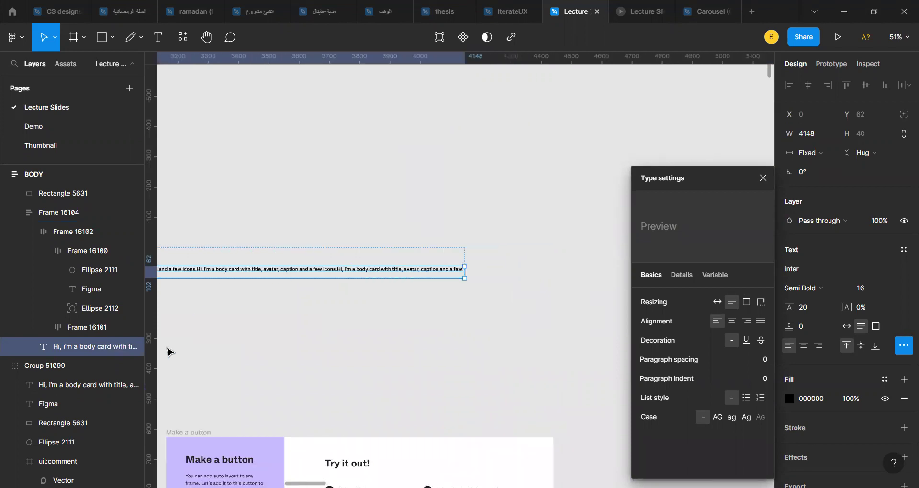
{"action": "scroll", "coordinate": [169, 352], "scroll_direction": "down", "scroll_amount": 5}
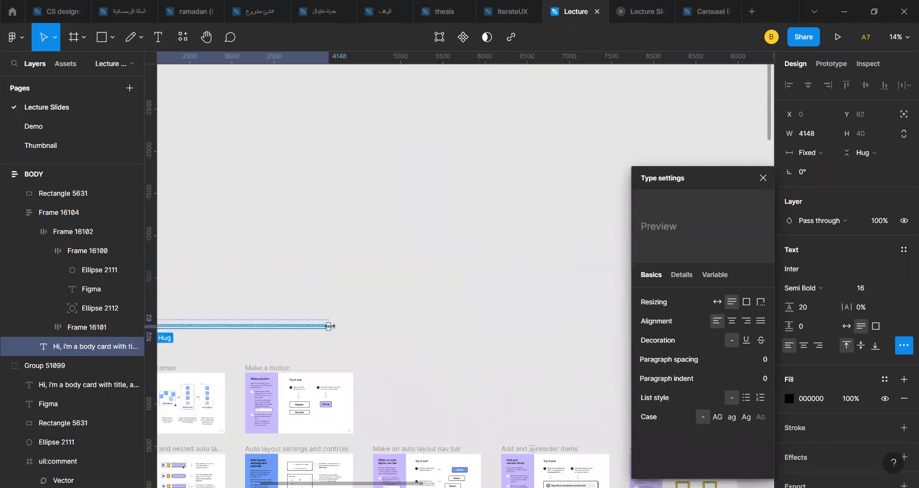
{"action": "left_click_drag", "start_coordinate": [232, 329], "coordinate": [170, 328]}
{"action": "scroll", "coordinate": [172, 325], "scroll_direction": "left", "scroll_amount": 10}
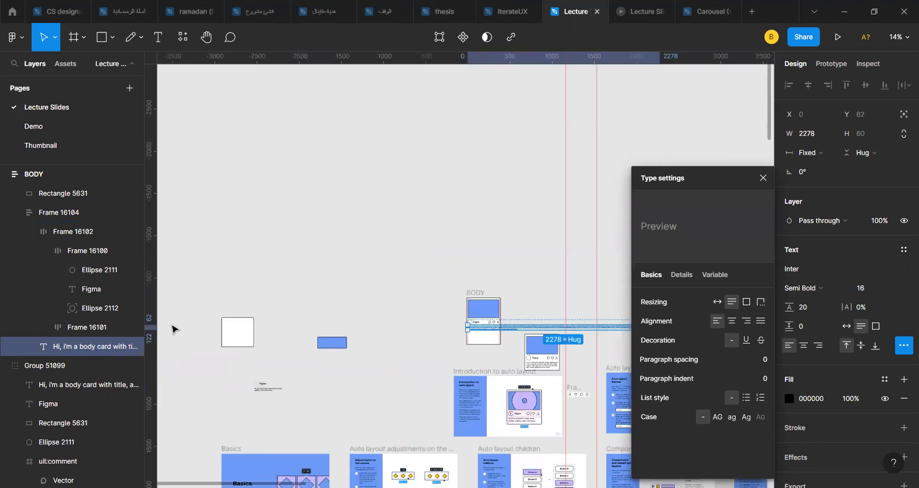
{"action": "left_click_drag", "start_coordinate": [613, 326], "coordinate": [462, 327]}
{"action": "scroll", "coordinate": [462, 328], "scroll_direction": "up", "scroll_amount": 3}
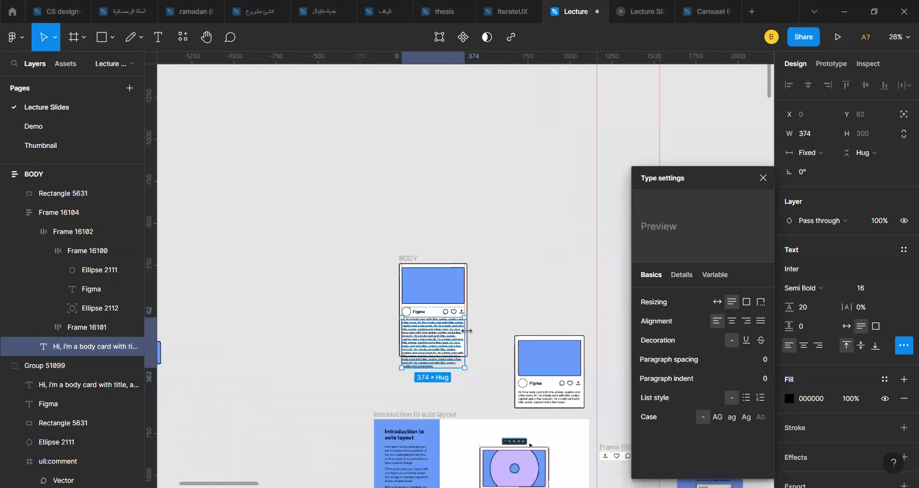
{"action": "scroll", "coordinate": [467, 330], "scroll_direction": "up", "scroll_amount": 5}
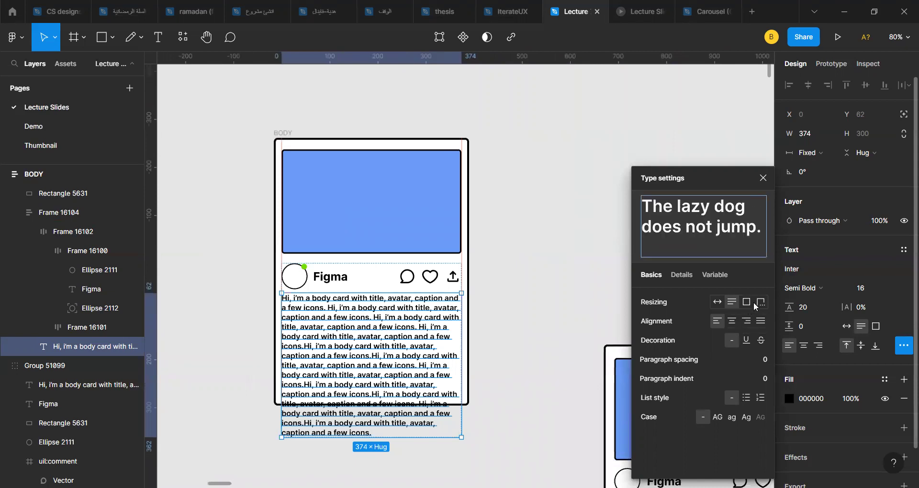
- Set the caption text's width to Fill container and its resizing to truncate text
{"action": "left_click", "coordinate": [821, 153]}
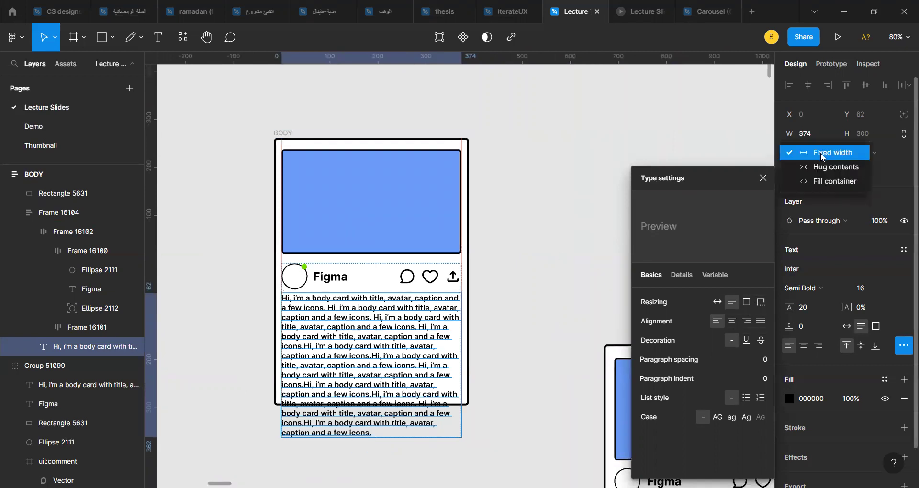
{"action": "left_click", "coordinate": [841, 182]}
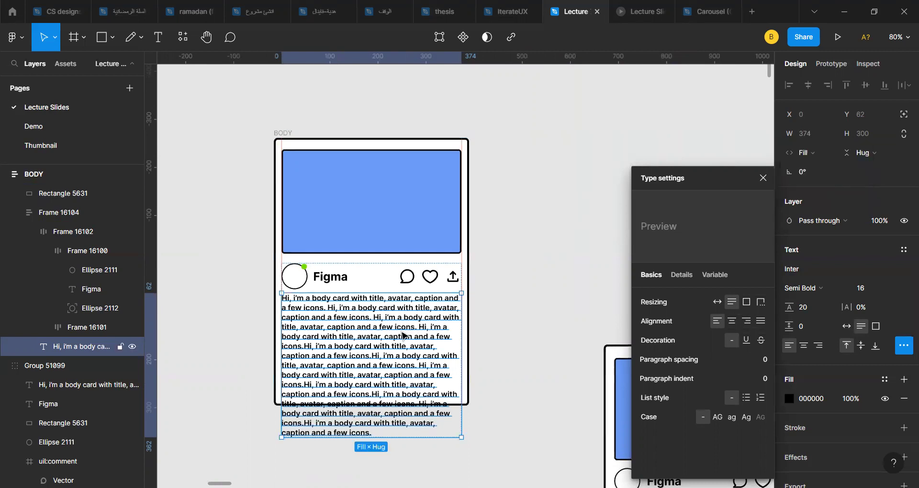
{"action": "scroll", "coordinate": [402, 335], "scroll_direction": "down", "scroll_amount": 3}
{"action": "scroll", "coordinate": [360, 238], "scroll_direction": "up", "scroll_amount": 3}
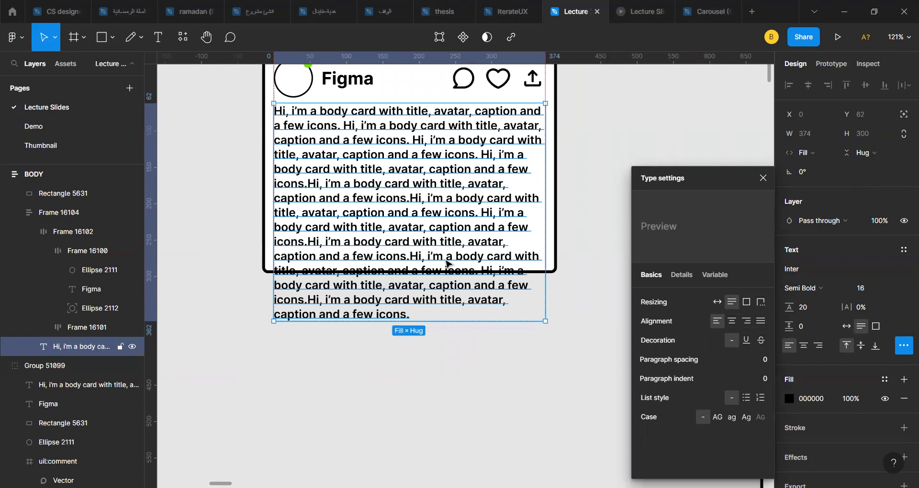
{"action": "left_click", "coordinate": [762, 303]}
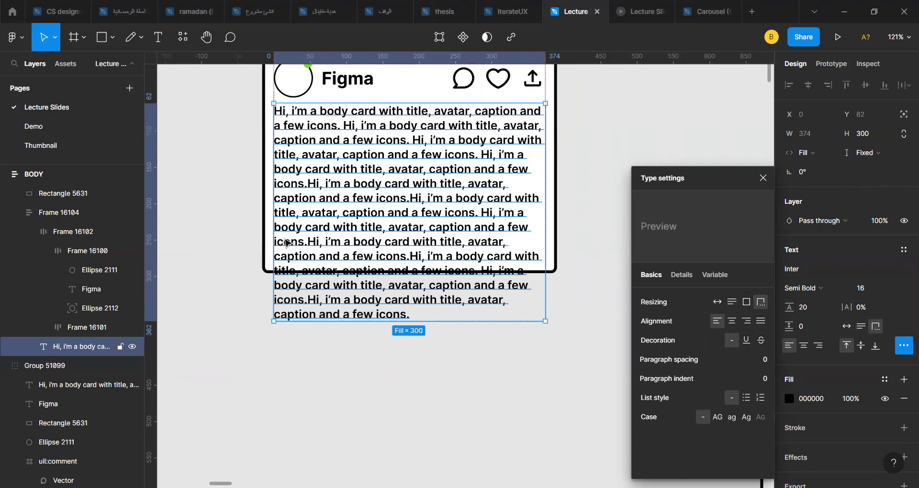
- Close the type settings and set the caption text's height to Fill container
{"action": "left_click", "coordinate": [82, 327]}
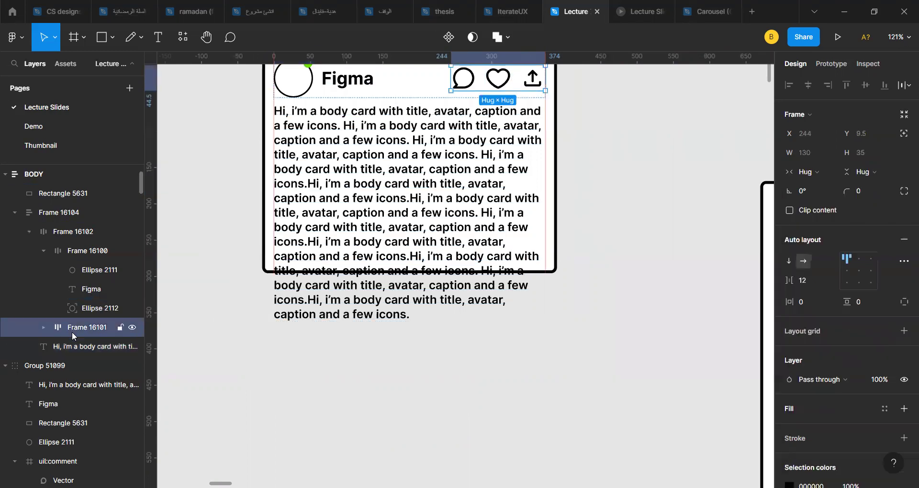
{"action": "scroll", "coordinate": [371, 184], "scroll_direction": "up", "scroll_amount": 3}
{"action": "left_click", "coordinate": [371, 201]}
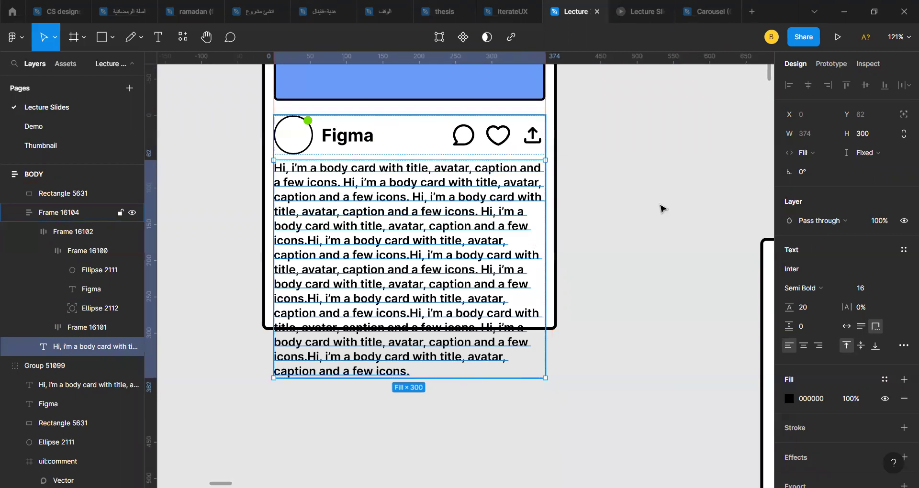
{"action": "left_click", "coordinate": [869, 159]}
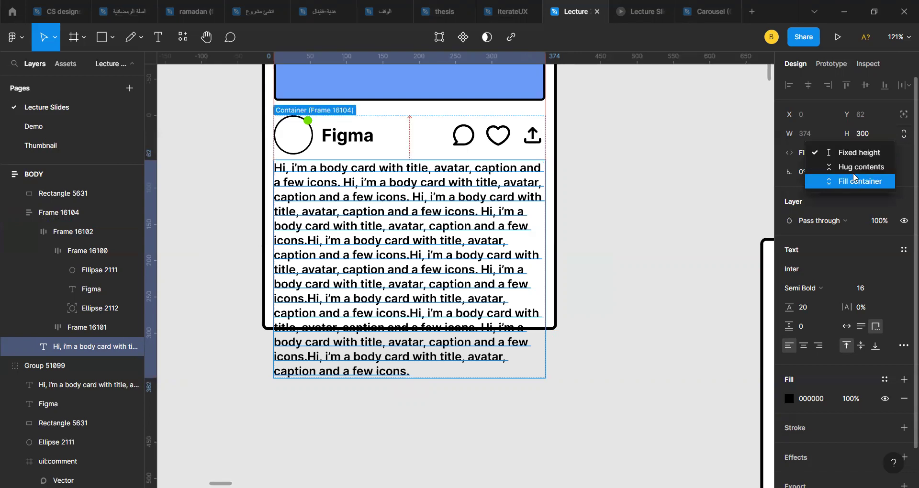
{"action": "left_click", "coordinate": [877, 184]}
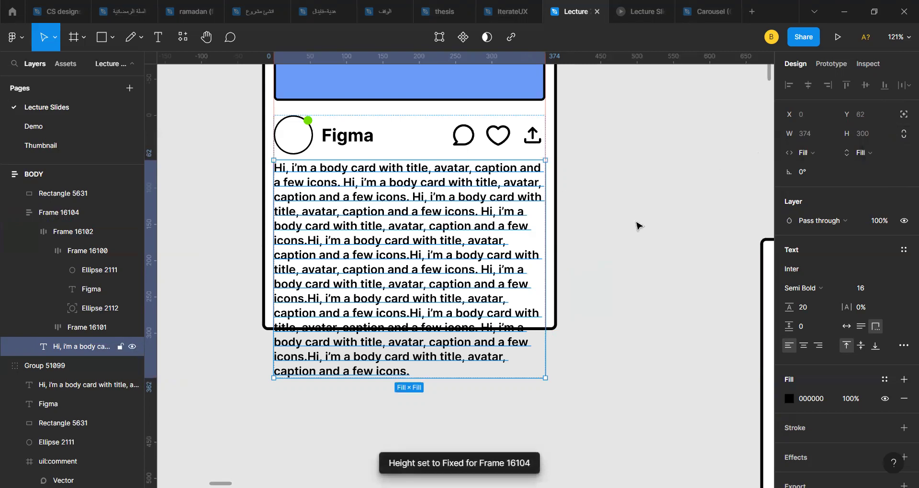
- Set the height of the frame holding the header row and caption in the BODY card to Fill container
{"action": "left_click", "coordinate": [903, 344]}
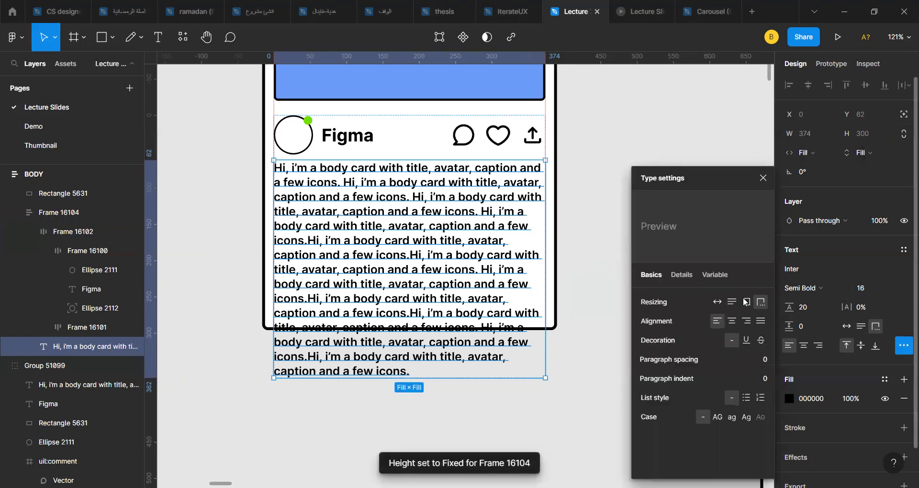
{"action": "left_click", "coordinate": [555, 235]}
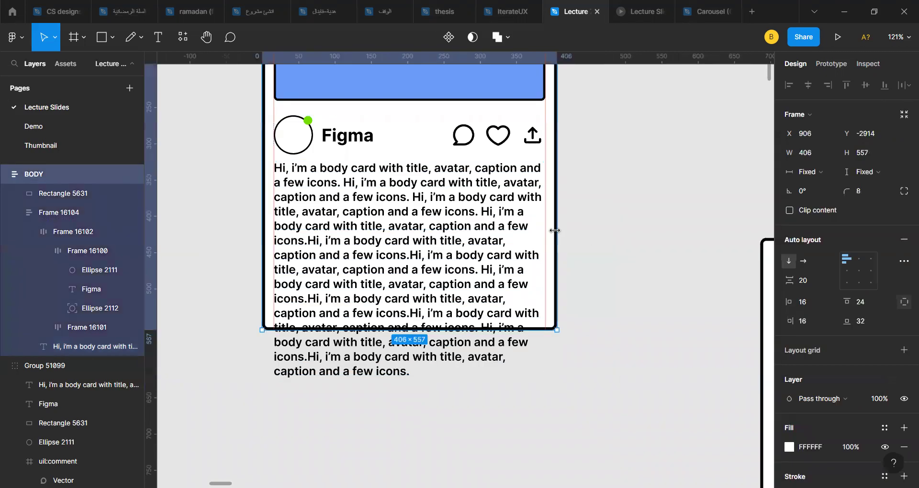
{"action": "left_click", "coordinate": [317, 128]}
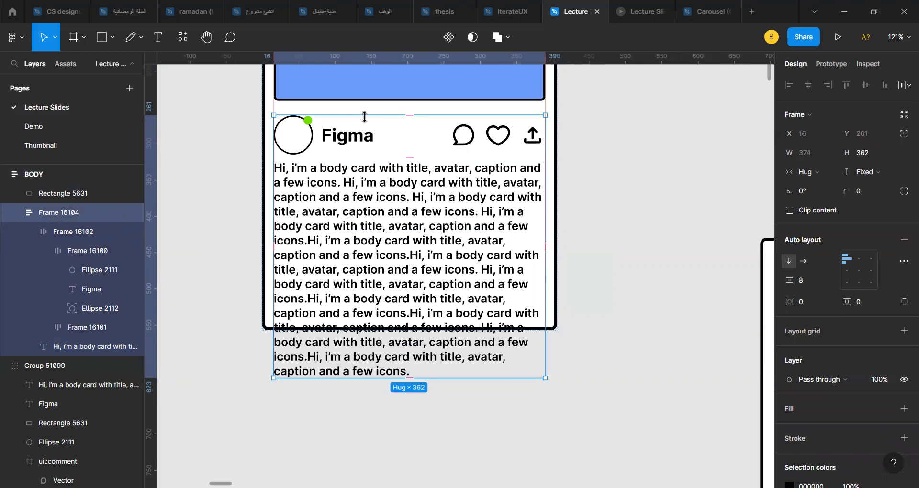
{"action": "scroll", "coordinate": [315, 128], "scroll_direction": "up", "scroll_amount": 2}
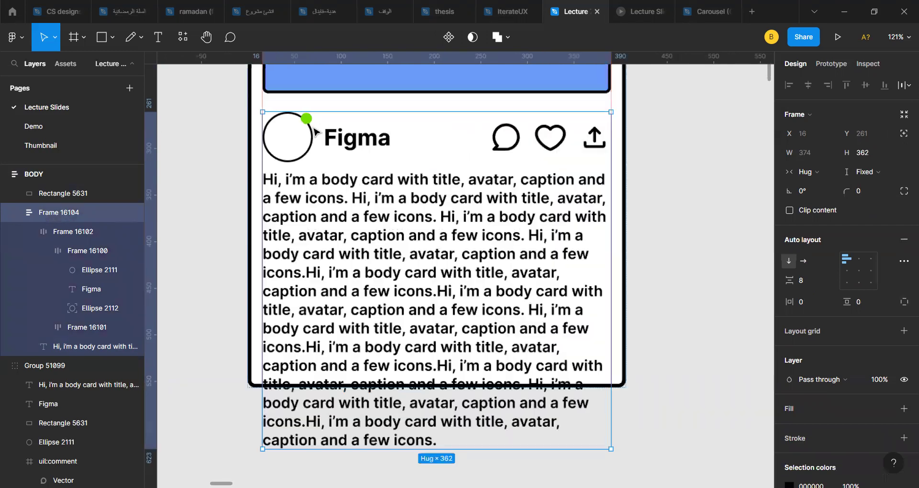
{"action": "scroll", "coordinate": [335, 258], "scroll_direction": "up", "scroll_amount": 2}
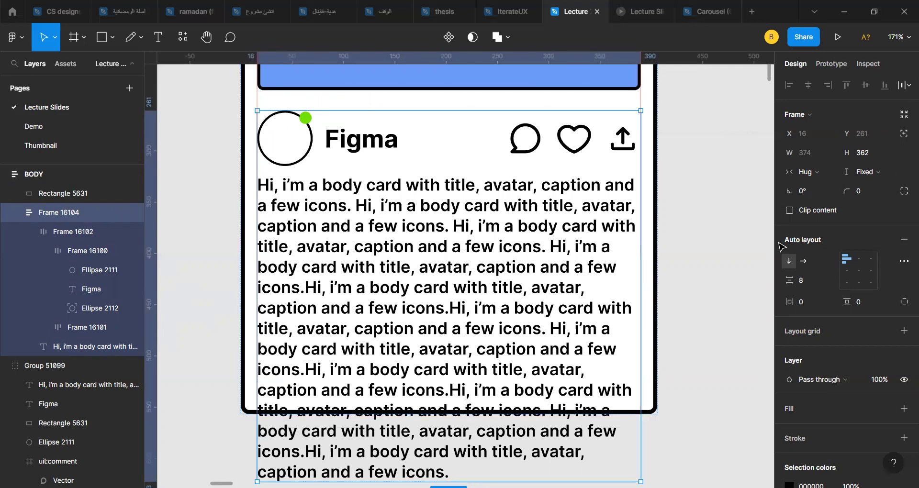
{"action": "left_click", "coordinate": [860, 173]}
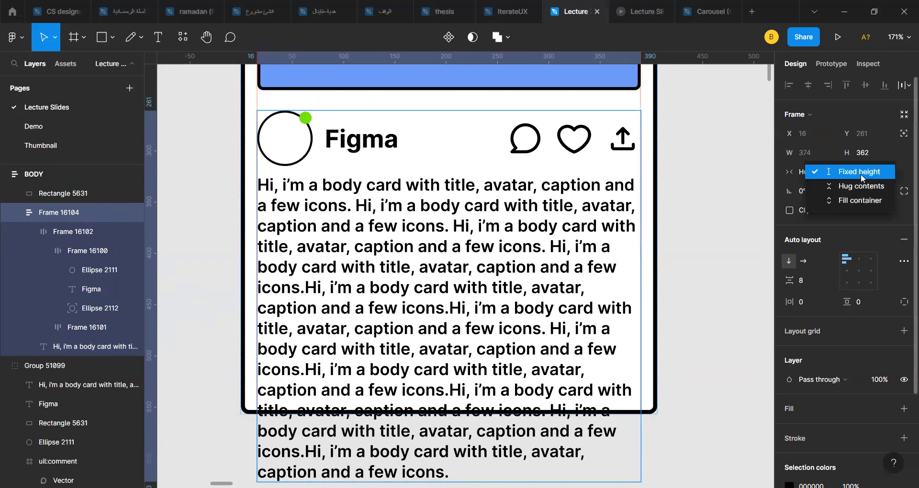
{"action": "left_click", "coordinate": [842, 202]}
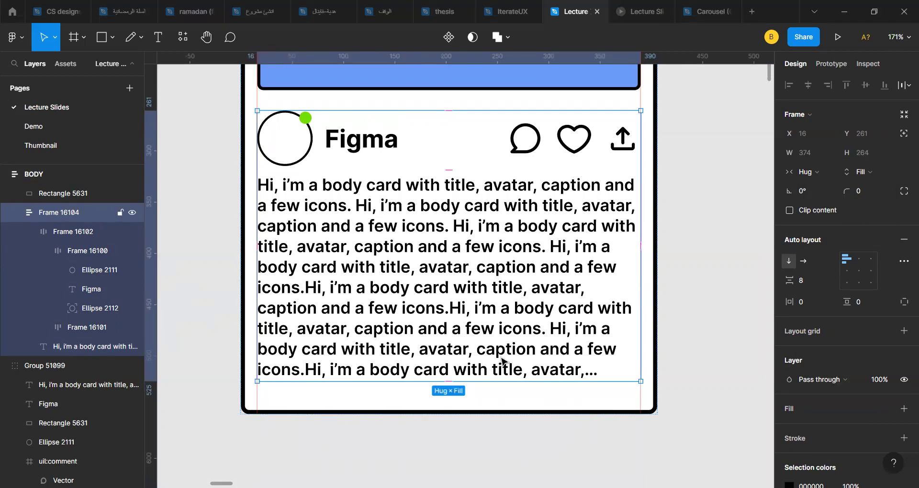
- Examine the resizing settings of the caption text, the header row, the BODY card and the frame around the card's content
{"action": "scroll", "coordinate": [503, 362], "scroll_direction": "down", "scroll_amount": 3}
{"action": "left_click", "coordinate": [400, 309]}
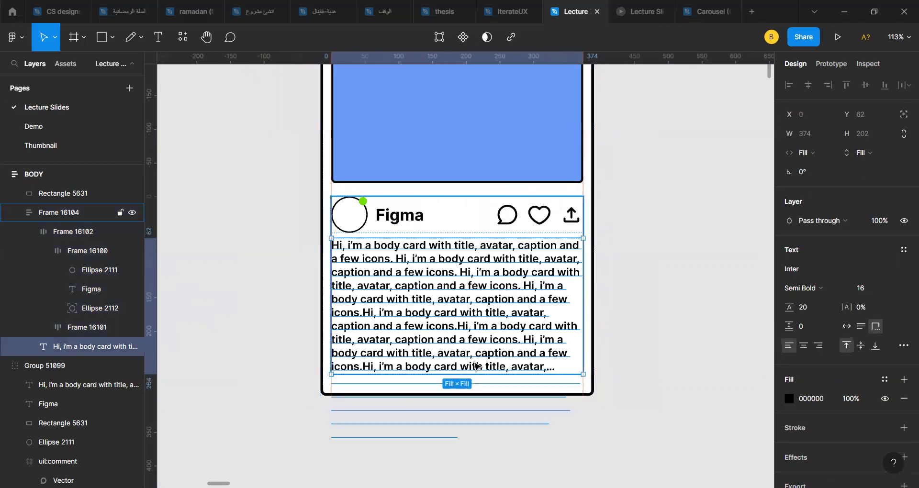
{"action": "scroll", "coordinate": [394, 306], "scroll_direction": "down", "scroll_amount": 1}
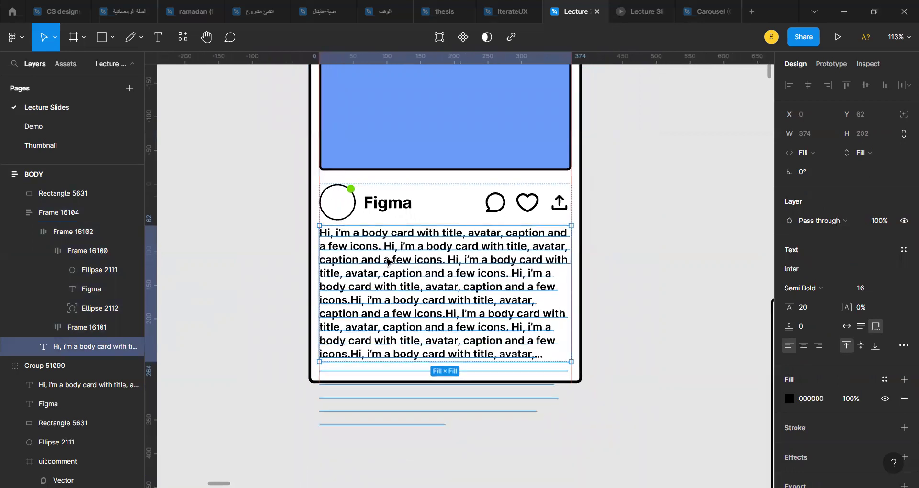
{"action": "left_click", "coordinate": [415, 190]}
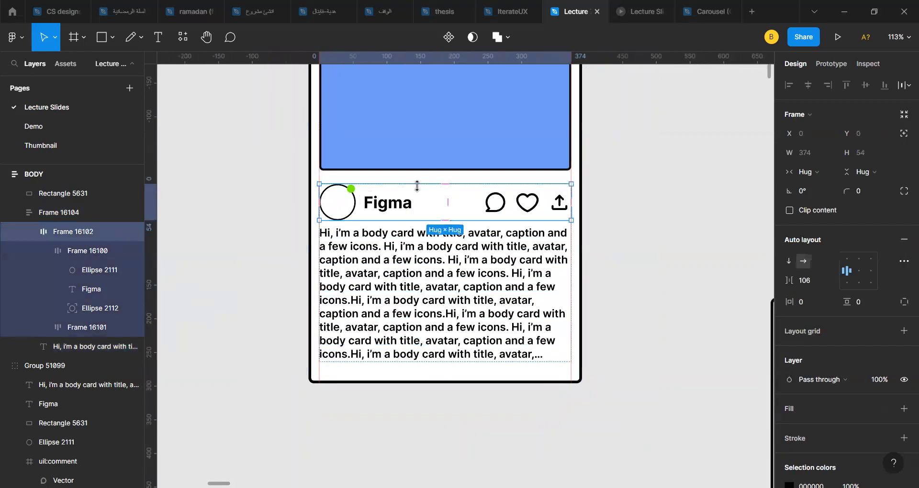
{"action": "left_click", "coordinate": [654, 232]}
{"action": "left_click", "coordinate": [510, 303]}
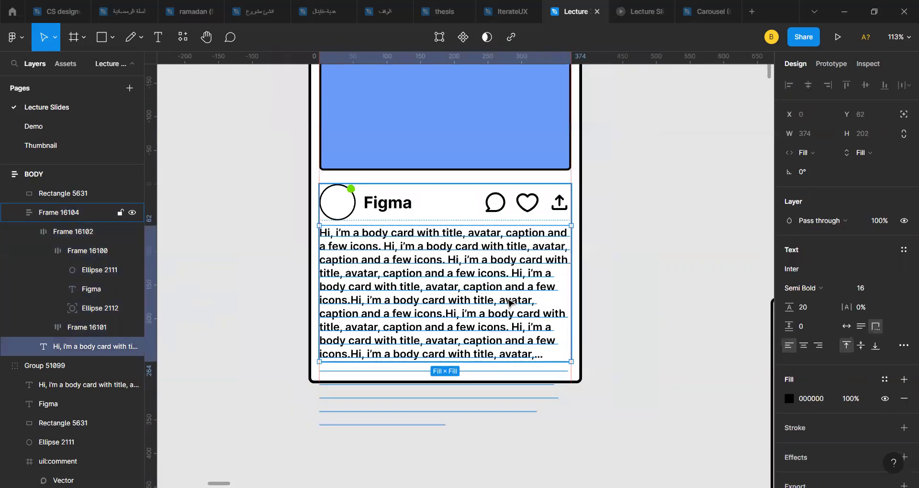
{"action": "left_click", "coordinate": [442, 189]}
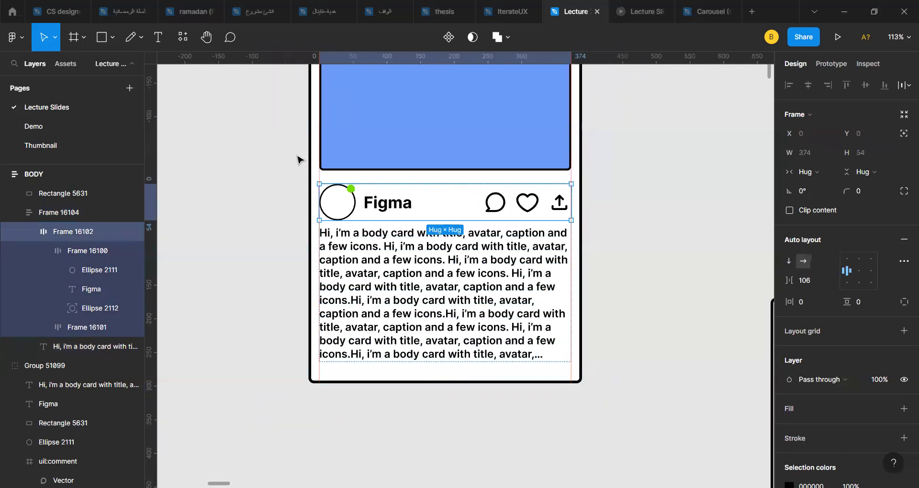
{"action": "left_click", "coordinate": [312, 161]}
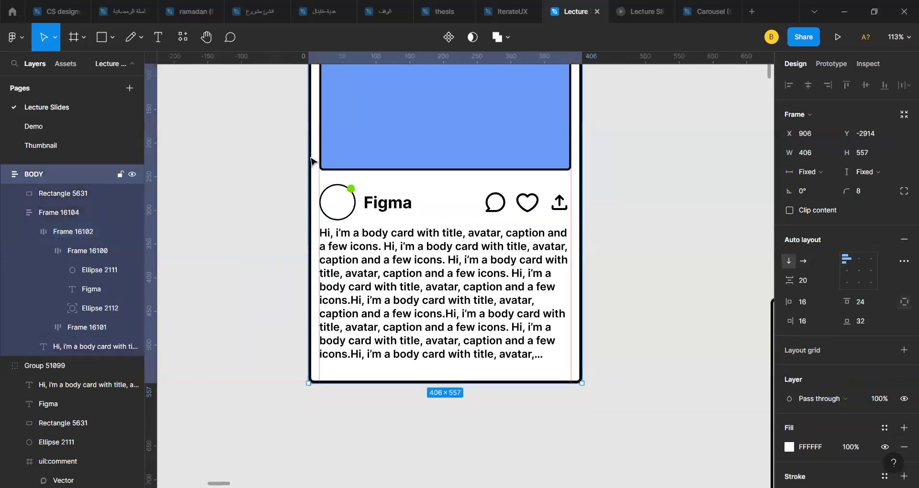
{"action": "left_click", "coordinate": [484, 310]}
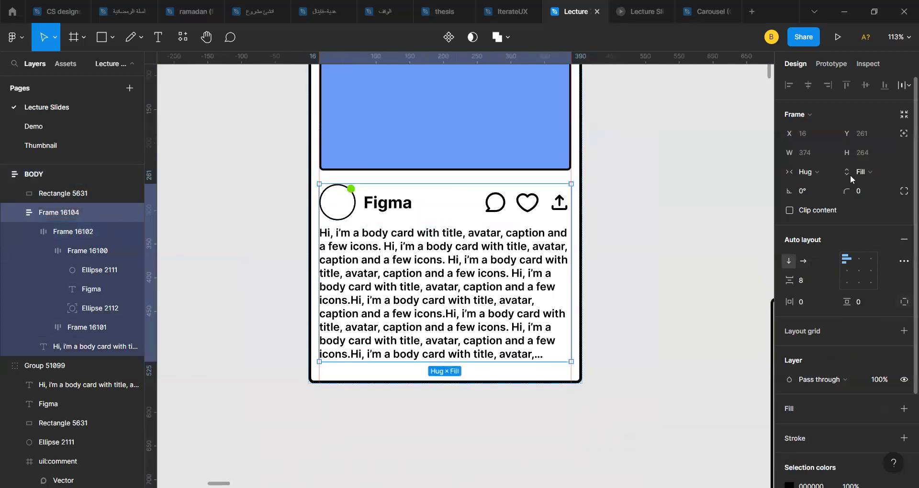
- Open the caption text for editing to view its full untruncated wording, and close it without changes
{"action": "left_click", "coordinate": [378, 260]}
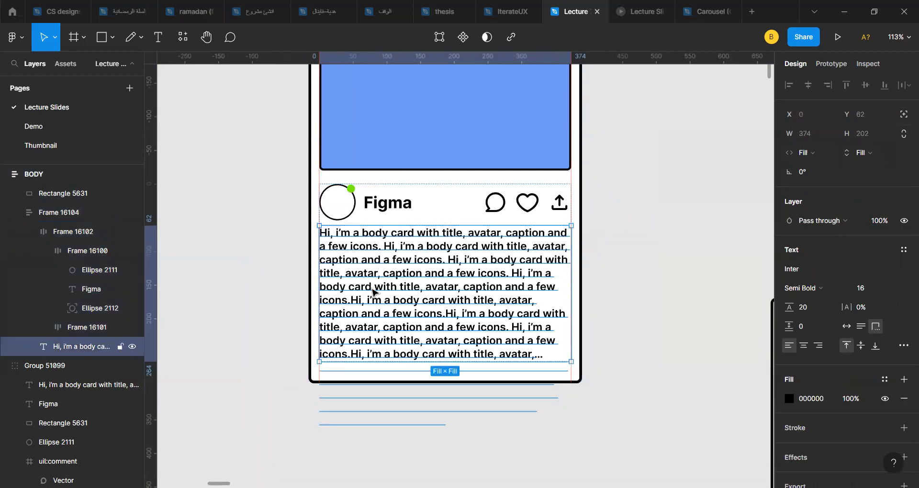
{"action": "key", "text": "Return"}
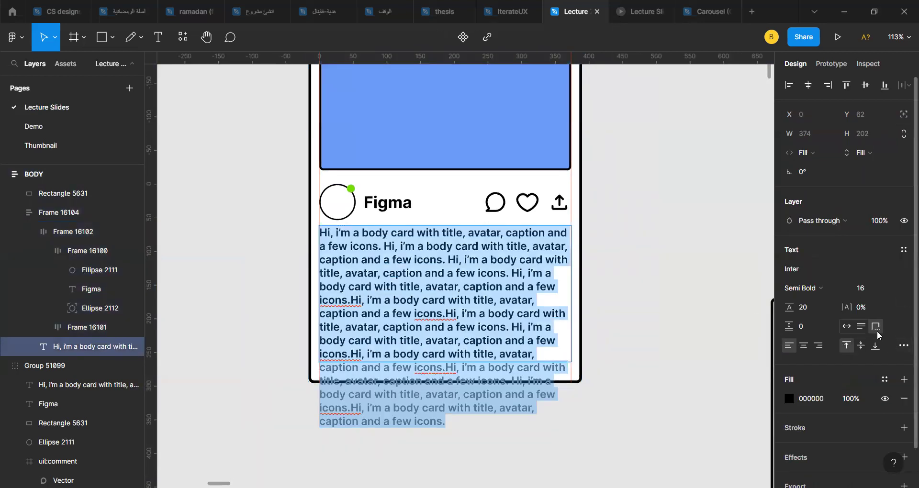
{"action": "left_click", "coordinate": [678, 278]}
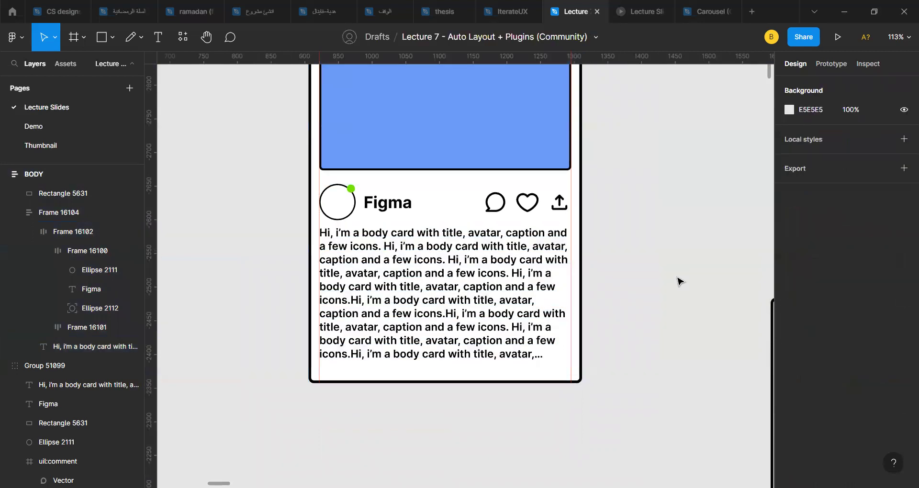
{"action": "left_click", "coordinate": [527, 356]}
{"action": "left_click", "coordinate": [526, 357]}
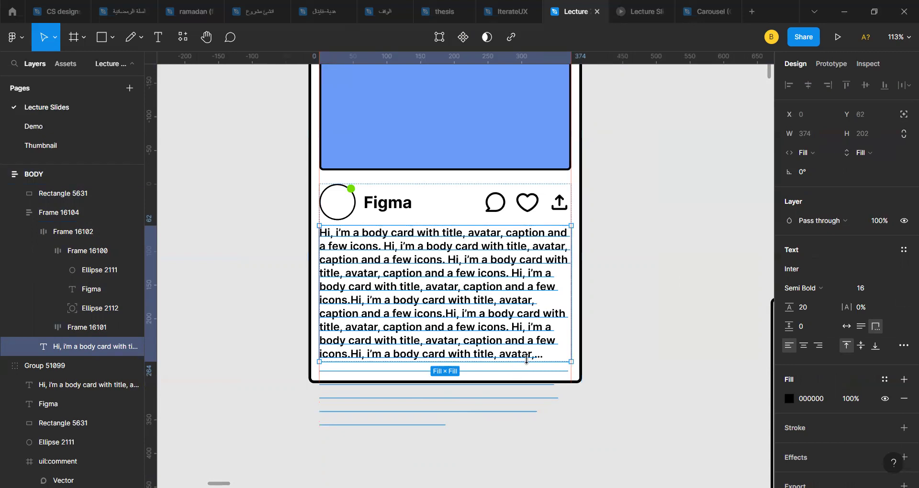
{"action": "left_click", "coordinate": [658, 304]}
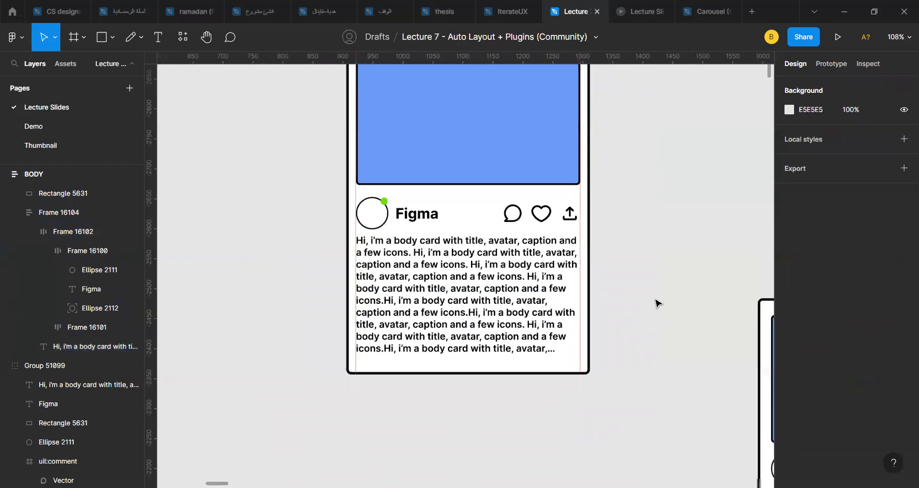
- Delete a short passage from the middle of the caption text in the BODY card
{"action": "scroll", "coordinate": [658, 304], "scroll_direction": "down", "scroll_amount": 5}
{"action": "scroll", "coordinate": [527, 268], "scroll_direction": "right", "scroll_amount": 3}
{"action": "left_click", "coordinate": [423, 235]}
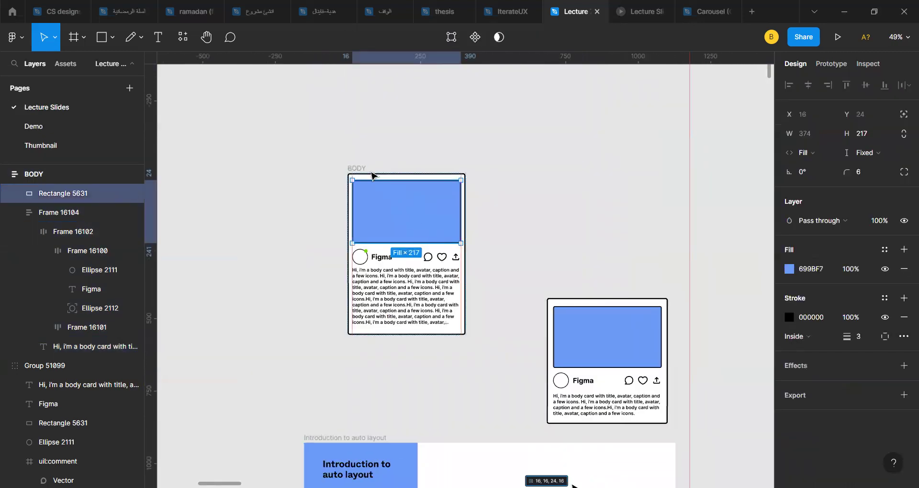
{"action": "left_click", "coordinate": [363, 171]}
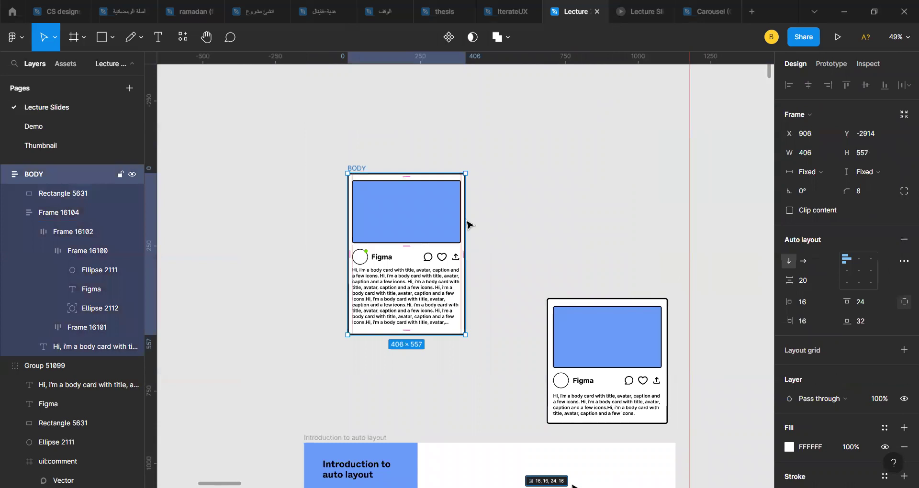
{"action": "double_click", "coordinate": [419, 311]}
{"action": "double_click", "coordinate": [418, 309]}
{"action": "left_click", "coordinate": [418, 307]}
{"action": "key", "text": "BackSpace"}
{"action": "key", "text": "BackSpace"}
{"action": "key", "text": "BackSpace"}
{"action": "key", "text": "BackSpace"}
{"action": "key", "text": "BackSpace"}
{"action": "key", "text": "BackSpace"}
{"action": "key", "text": "BackSpace"}
{"action": "key", "text": "BackSpace"}
{"action": "key", "text": "BackSpace"}
{"action": "key", "text": "BackSpace"}
{"action": "key", "text": "BackSpace"}
{"action": "key", "text": "BackSpace"}
{"action": "key", "text": "BackSpace"}
{"action": "key", "text": "BackSpace"}
{"action": "key", "text": "BackSpace"}
{"action": "key", "text": "BackSpace"}
{"action": "key", "text": "BackSpace"}
{"action": "key", "text": "BackSpace"}
{"action": "key", "text": "BackSpace"}
{"action": "key", "text": "BackSpace"}
{"action": "key", "text": "BackSpace"}
{"action": "key", "text": "BackSpace"}
{"action": "key", "text": "BackSpace"}
{"action": "key", "text": "BackSpace"}
{"action": "key", "text": "BackSpace"}
{"action": "key", "text": "BackSpace"}
{"action": "key", "text": "BackSpace"}
{"action": "left_click", "coordinate": [549, 297]}
- Examine the auto layout direction, padding, alignment and resizing explanations on the "Auto layout settings and controls" slide
{"action": "scroll", "coordinate": [549, 297], "scroll_direction": "down", "scroll_amount": 5}
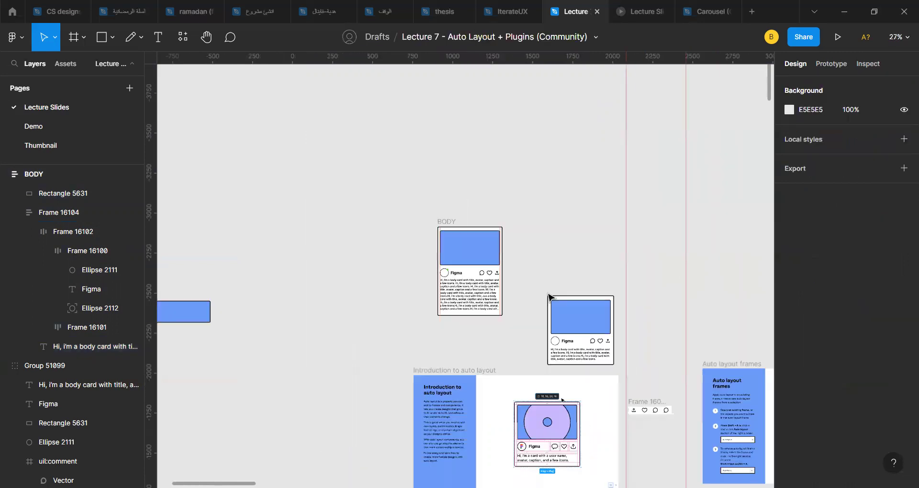
{"action": "scroll", "coordinate": [551, 297], "scroll_direction": "down", "scroll_amount": 5}
{"action": "scroll", "coordinate": [551, 298], "scroll_direction": "right", "scroll_amount": 5}
{"action": "scroll", "coordinate": [549, 297], "scroll_direction": "right", "scroll_amount": 5}
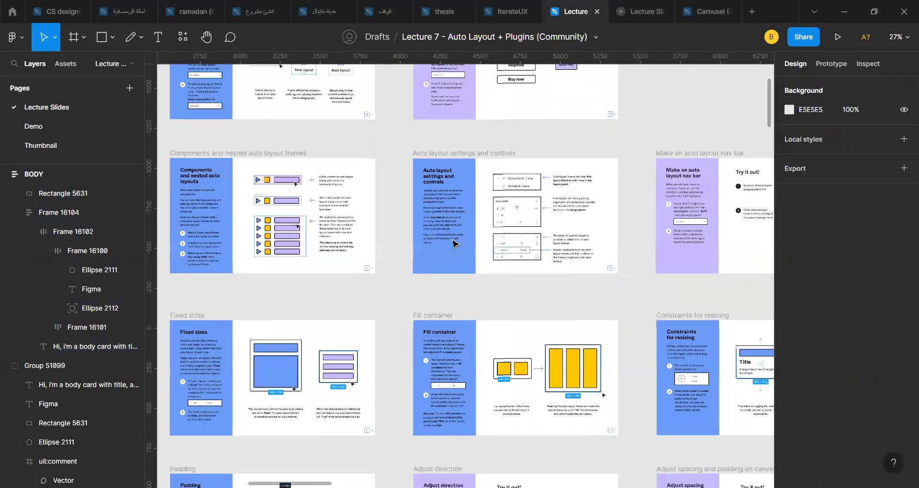
{"action": "scroll", "coordinate": [453, 244], "scroll_direction": "up", "scroll_amount": 5}
{"action": "scroll", "coordinate": [454, 242], "scroll_direction": "up", "scroll_amount": 3}
{"action": "scroll", "coordinate": [455, 242], "scroll_direction": "left", "scroll_amount": 2}
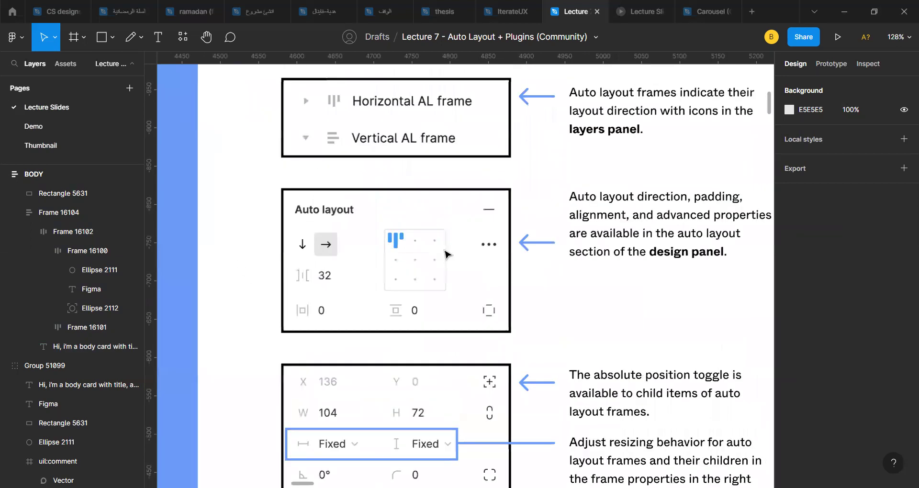
{"action": "scroll", "coordinate": [445, 254], "scroll_direction": "down", "scroll_amount": 3}
{"action": "scroll", "coordinate": [352, 398], "scroll_direction": "down", "scroll_amount": 1}
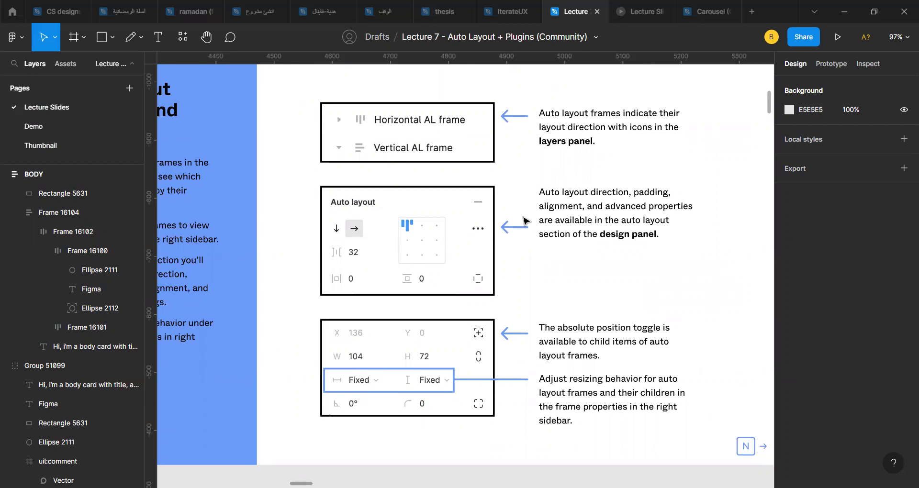
- Read the instructions and the button exercise on the "Make an auto layout nav bar" slide
{"action": "scroll", "coordinate": [407, 364], "scroll_direction": "down", "scroll_amount": 5}
{"action": "scroll", "coordinate": [404, 361], "scroll_direction": "right", "scroll_amount": 3}
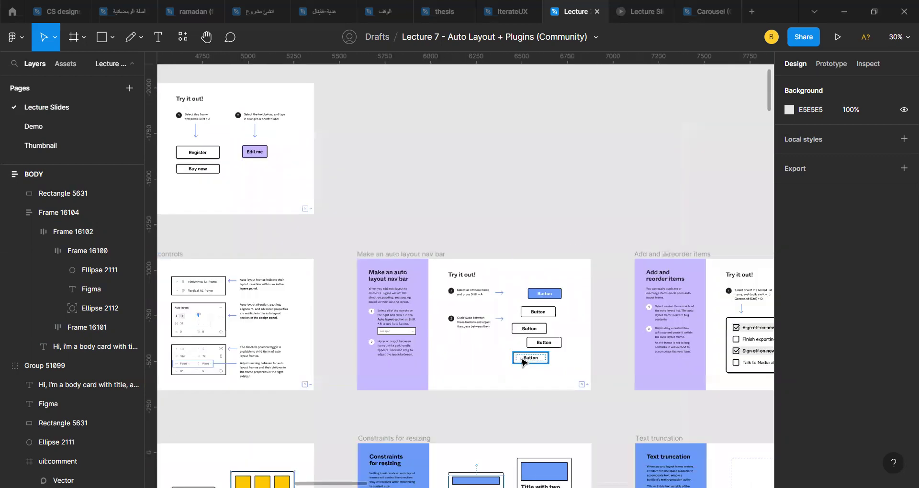
{"action": "scroll", "coordinate": [523, 362], "scroll_direction": "up", "scroll_amount": 5}
{"action": "scroll", "coordinate": [359, 207], "scroll_direction": "up", "scroll_amount": 5}
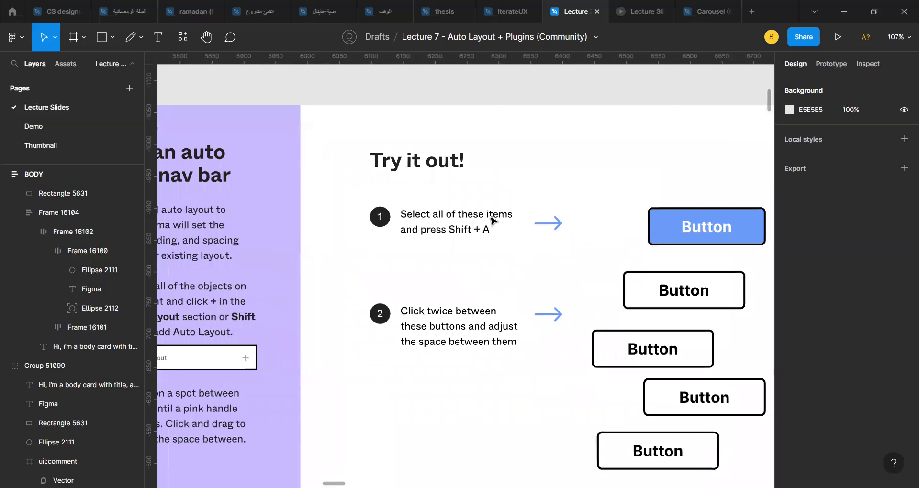
{"action": "scroll", "coordinate": [493, 220], "scroll_direction": "left", "scroll_amount": 3}
{"action": "scroll", "coordinate": [493, 219], "scroll_direction": "down", "scroll_amount": 2}
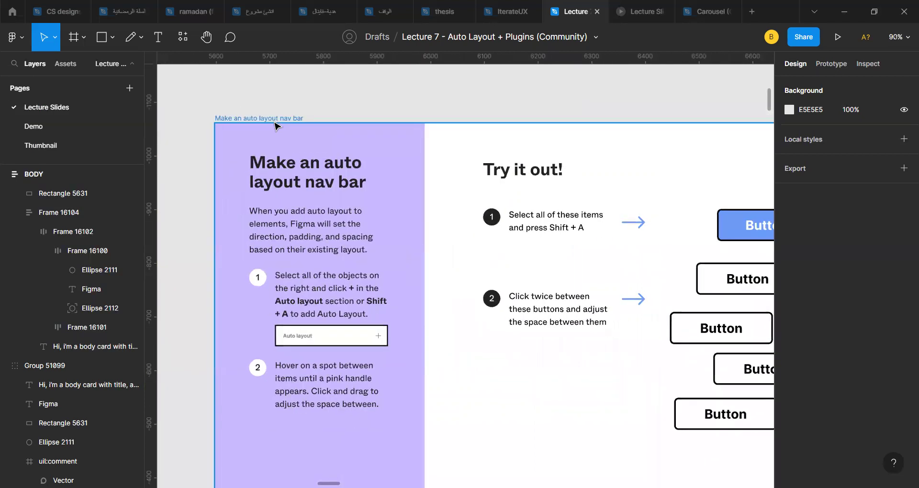
{"action": "scroll", "coordinate": [275, 125], "scroll_direction": "right", "scroll_amount": 1}
{"action": "scroll", "coordinate": [274, 125], "scroll_direction": "down", "scroll_amount": 1}
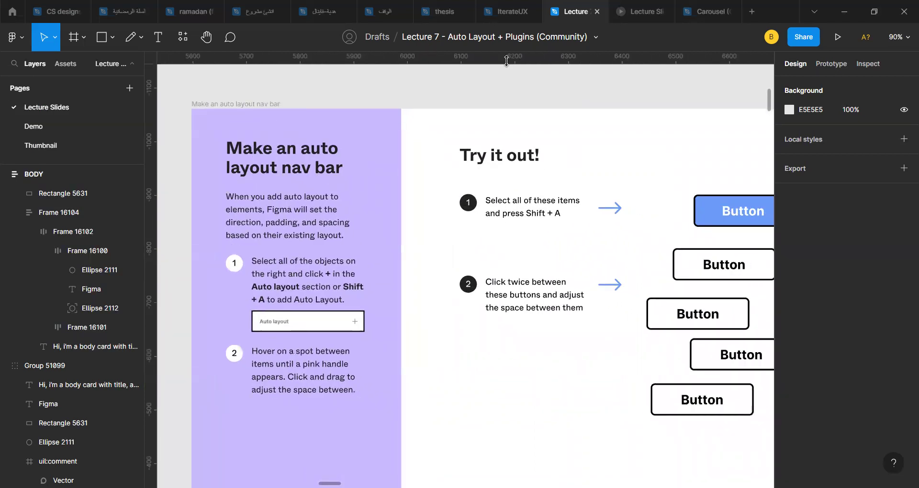
{"action": "scroll", "coordinate": [380, 111], "scroll_direction": "down", "scroll_amount": 1}
{"action": "scroll", "coordinate": [242, 93], "scroll_direction": "down", "scroll_amount": 1}
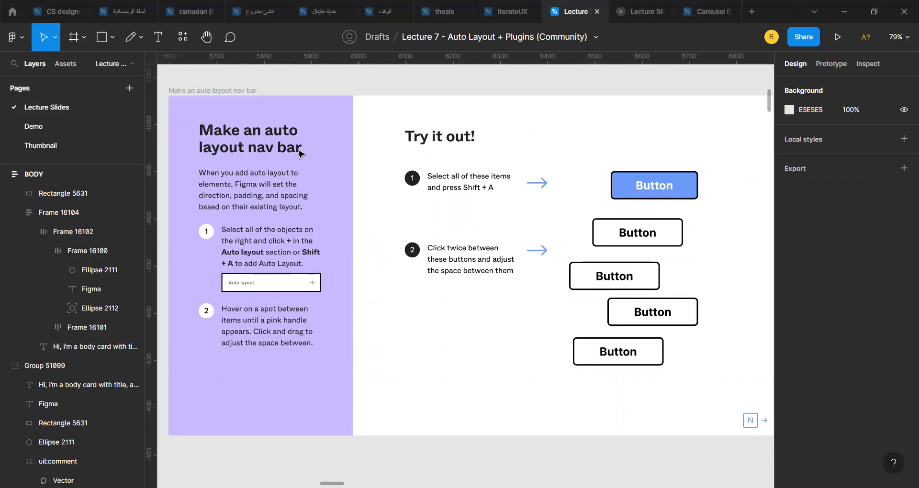
- Add auto layout to all five buttons together on the "Make an auto layout nav bar" slide
{"action": "left_click", "coordinate": [672, 185]}
{"action": "scroll", "coordinate": [672, 185], "scroll_direction": "right", "scroll_amount": 3}
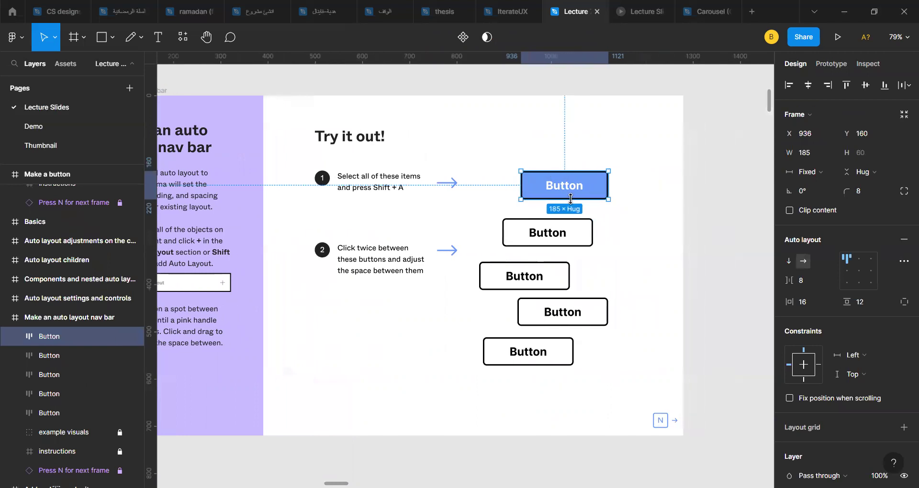
{"action": "left_click", "coordinate": [563, 230], "text": "shift"}
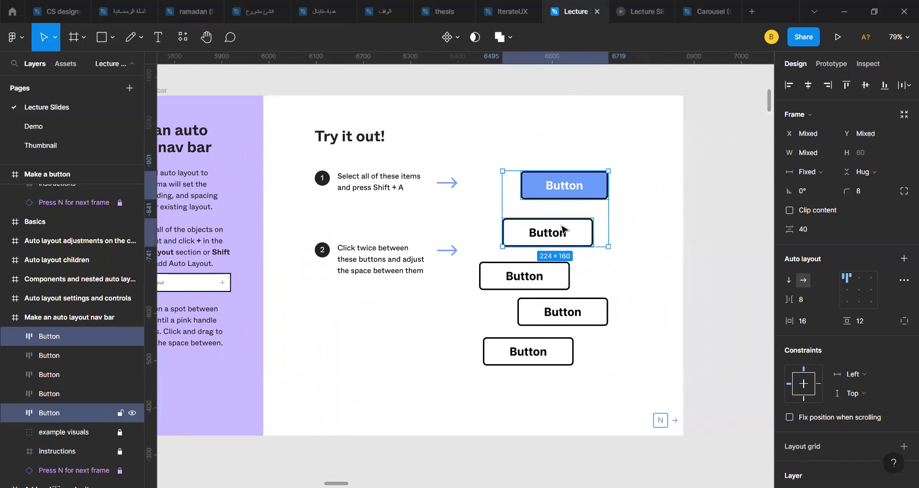
{"action": "left_click", "coordinate": [503, 277], "text": "shift"}
{"action": "left_click", "coordinate": [588, 323], "text": "shift"}
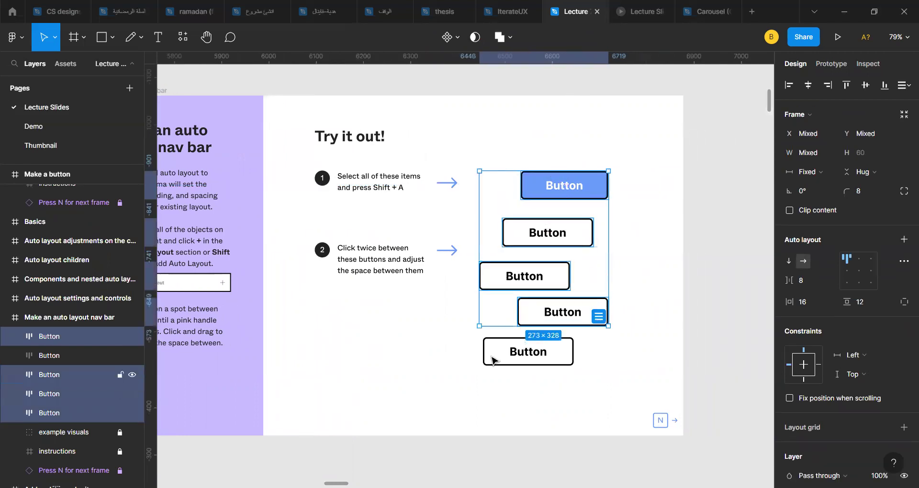
{"action": "left_click", "coordinate": [493, 359], "text": "shift"}
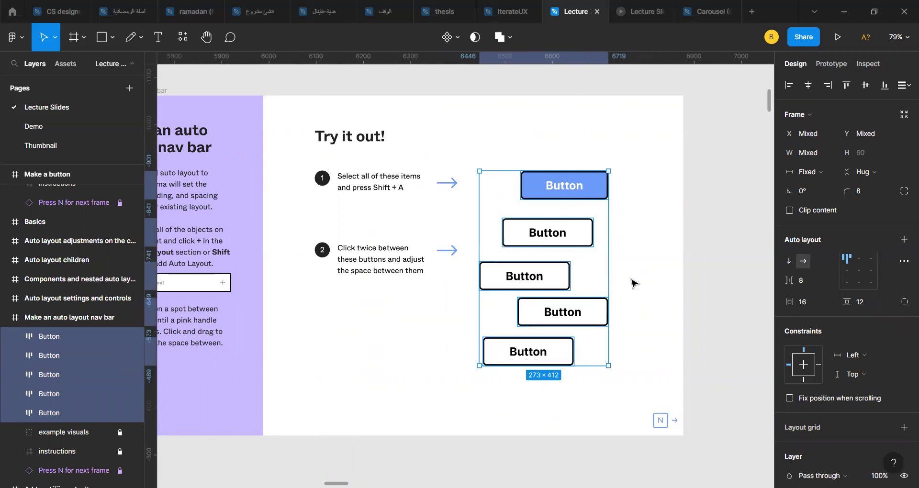
{"action": "key", "text": "shift+a"}
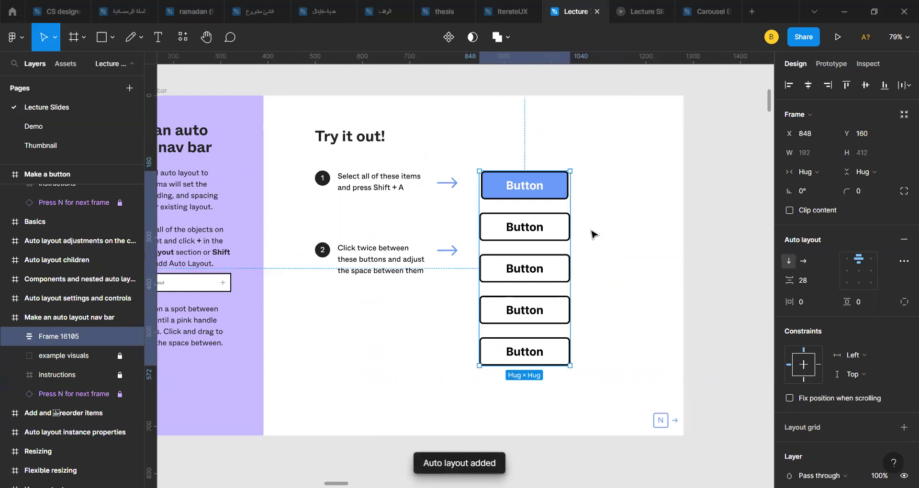
- Move the blue button to different positions within the vertical auto layout stack, including the third place
{"action": "left_click", "coordinate": [528, 194]}
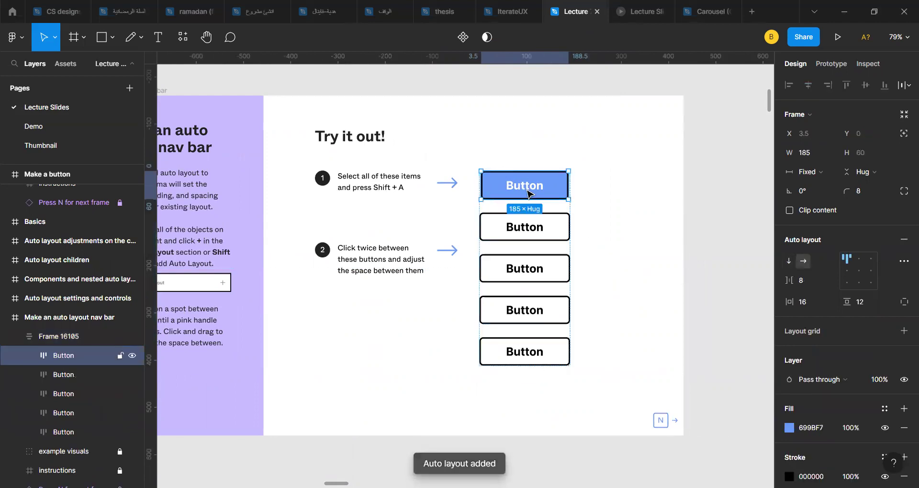
{"action": "key", "text": "Tab"}
{"action": "key", "text": "Tab"}
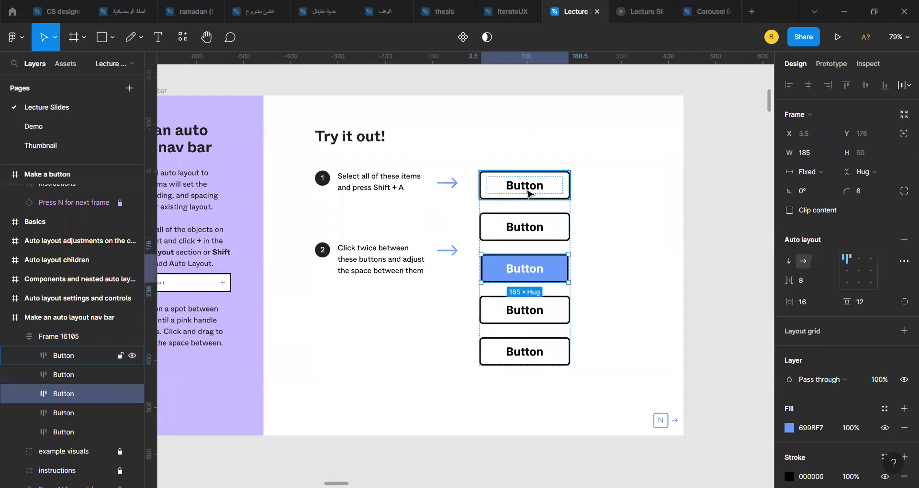
{"action": "left_click", "coordinate": [528, 193]}
{"action": "key", "text": "Tab"}
{"action": "key", "text": "Tab"}
{"action": "key", "text": "Tab"}
{"action": "key", "text": "Tab"}
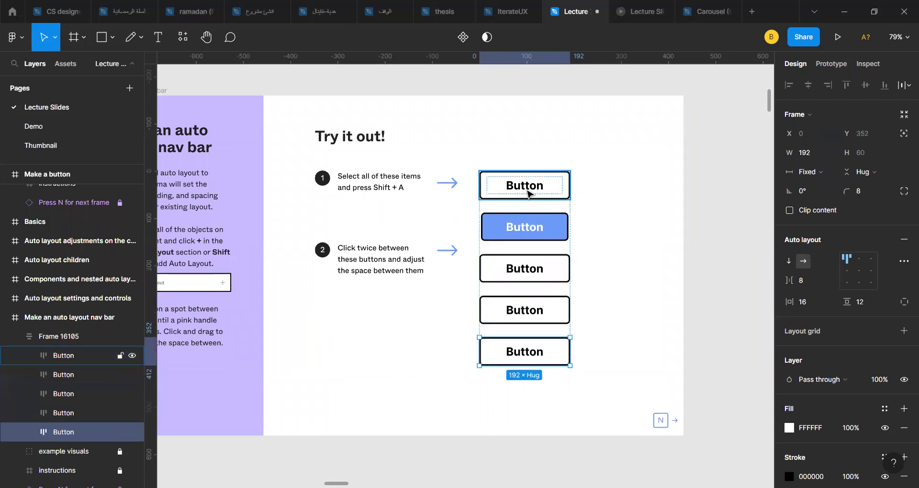
{"action": "left_click", "coordinate": [528, 193]}
{"action": "key", "text": "Tab"}
{"action": "key", "text": "Tab"}
{"action": "key", "text": "shift+Tab"}
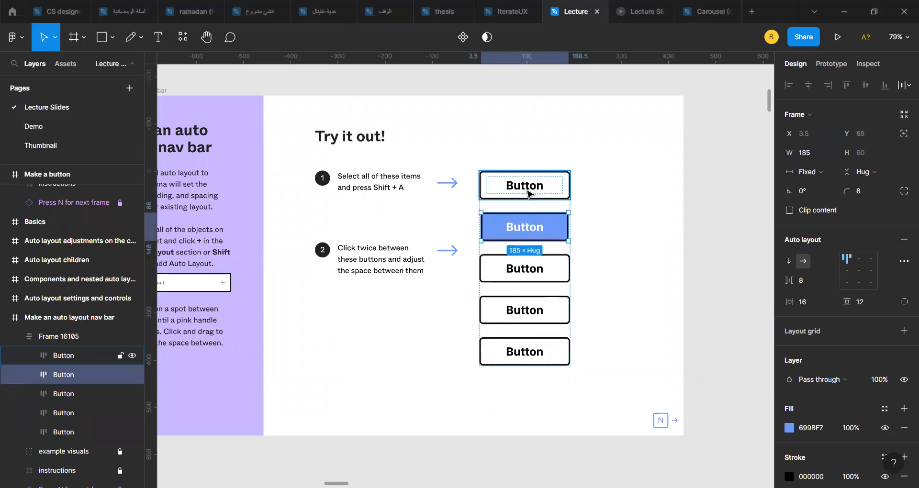
- Undo the blue button's reordering and the auto layout applied to the five buttons
{"action": "key", "text": "shift+Tab"}
{"action": "key", "text": "shift+Return"}
{"action": "key", "text": "ctrl+z"}
- Examine the instructions and the Todo List exercise on the "Add and reorder items" slide
{"action": "scroll", "coordinate": [528, 194], "scroll_direction": "down", "scroll_amount": 3}
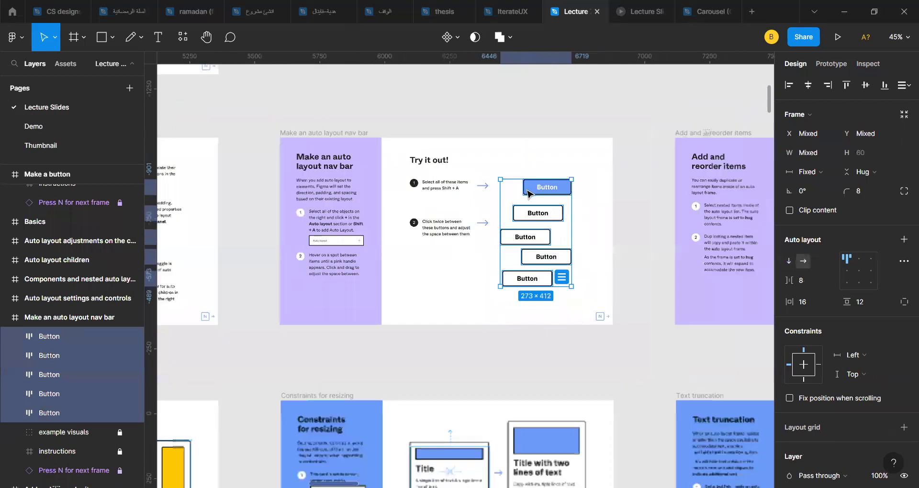
{"action": "scroll", "coordinate": [528, 193], "scroll_direction": "right", "scroll_amount": 8}
{"action": "scroll", "coordinate": [353, 176], "scroll_direction": "up", "scroll_amount": 5}
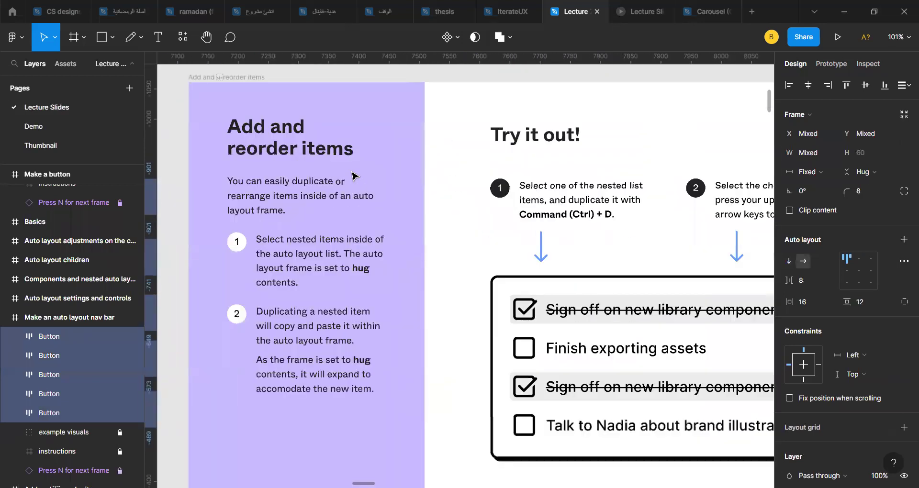
{"action": "scroll", "coordinate": [353, 176], "scroll_direction": "down", "scroll_amount": 1}
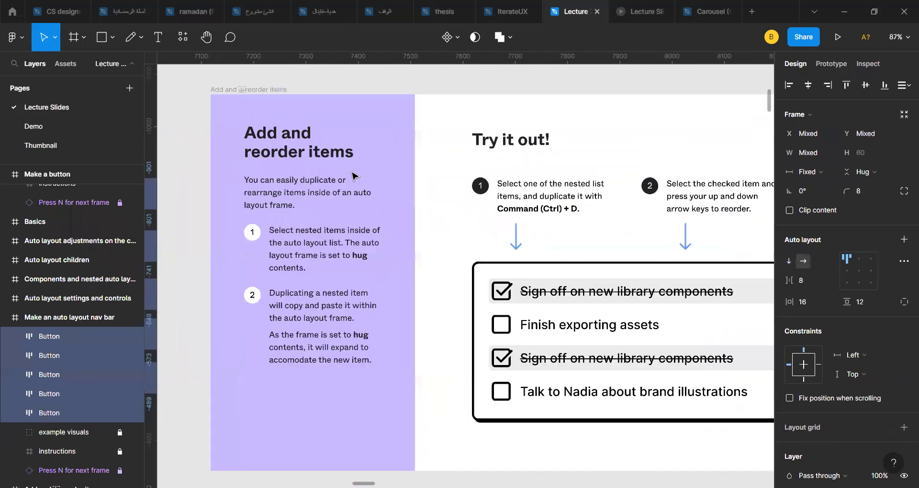
{"action": "scroll", "coordinate": [353, 176], "scroll_direction": "right", "scroll_amount": 3}
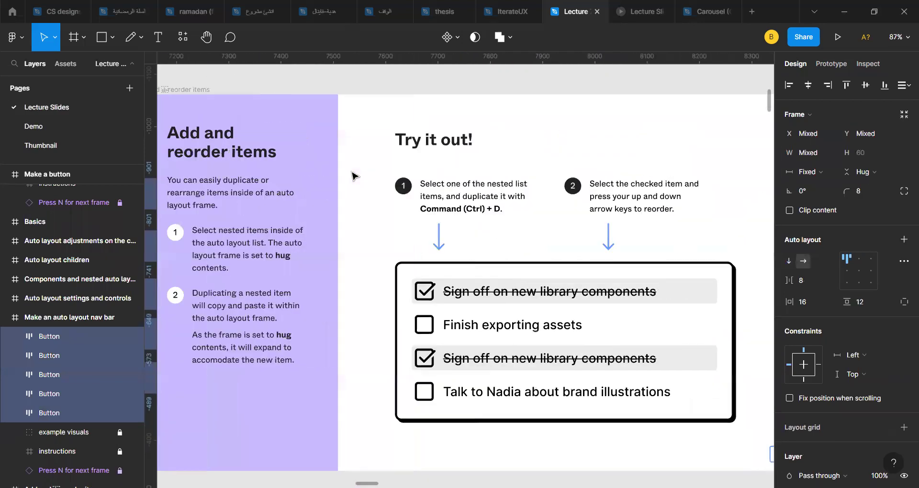
{"action": "left_click", "coordinate": [476, 293]}
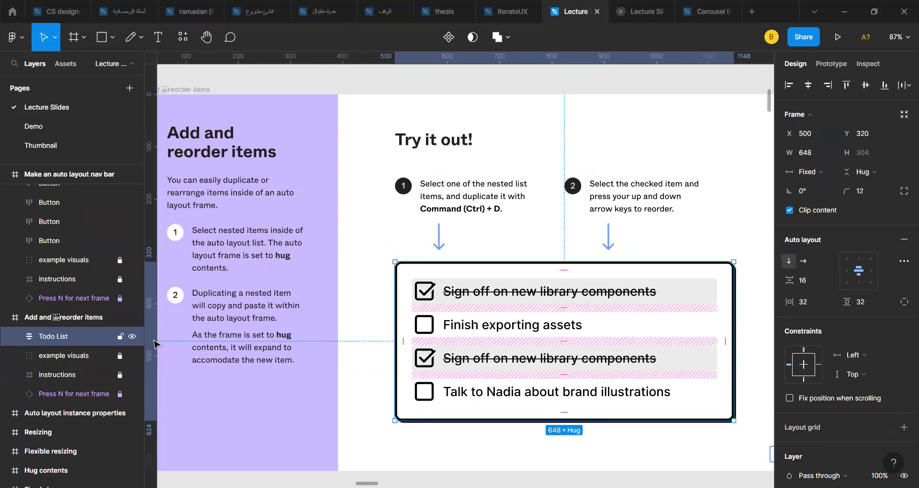
{"action": "left_click", "coordinate": [488, 296]}
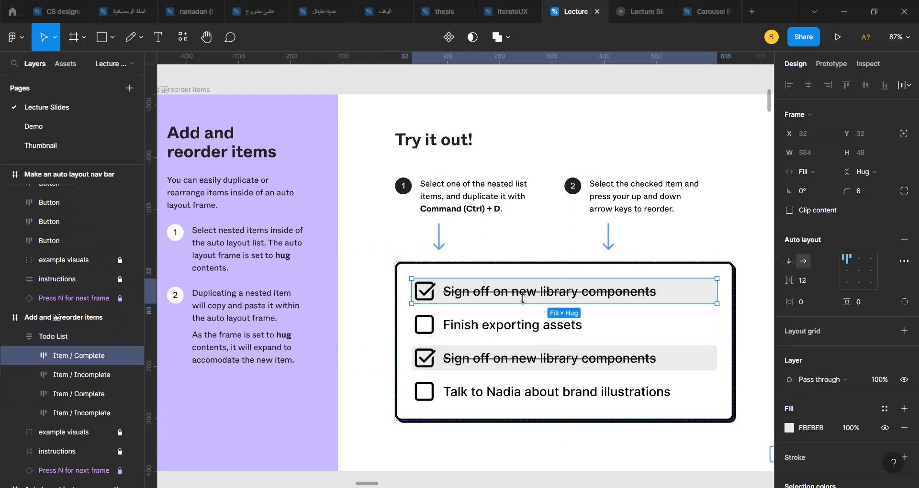
{"action": "left_click", "coordinate": [436, 258]}
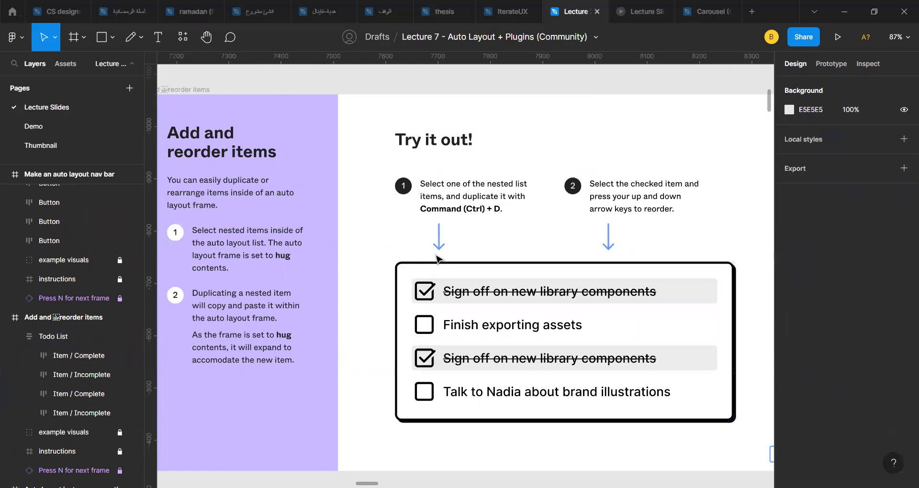
{"action": "scroll", "coordinate": [436, 259], "scroll_direction": "up", "scroll_amount": 3}
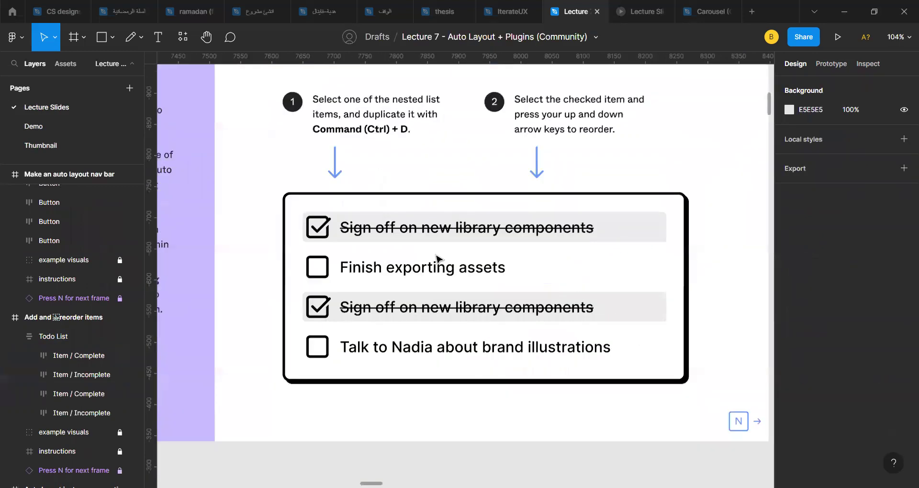
- Inspect the Todo List frame and the nested checkbox and text inside its "Finish exporting assets" item
{"action": "left_click", "coordinate": [401, 262]}
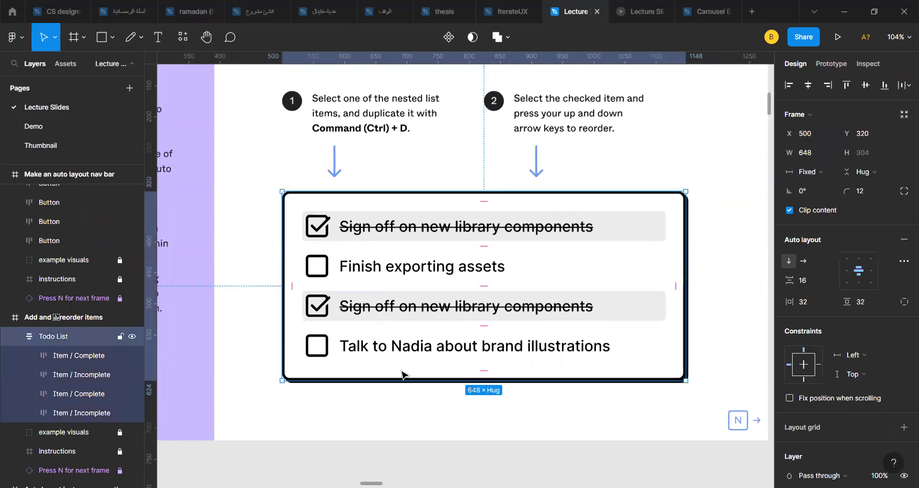
{"action": "left_click", "coordinate": [363, 272]}
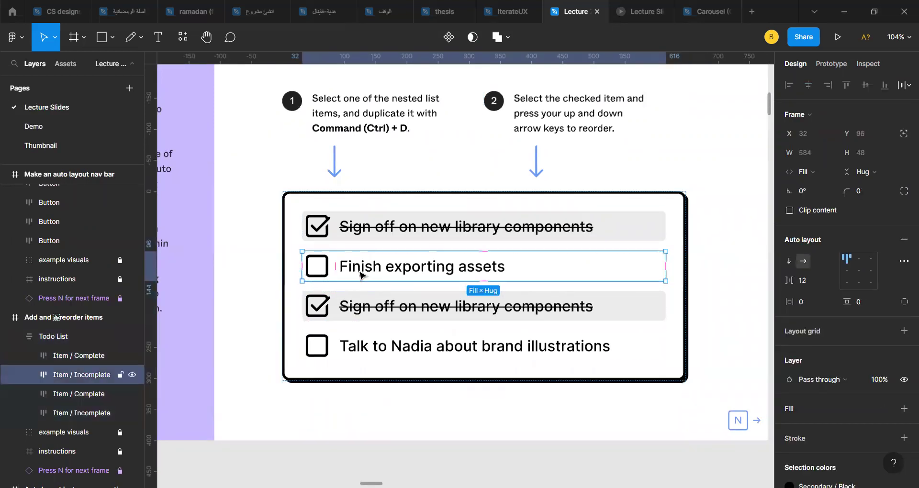
{"action": "scroll", "coordinate": [306, 264], "scroll_direction": "up", "scroll_amount": 2}
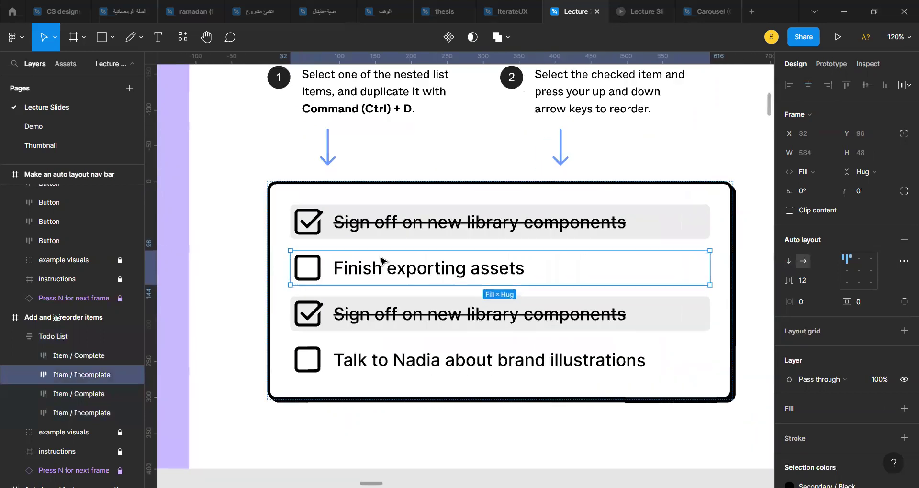
{"action": "scroll", "coordinate": [307, 268], "scroll_direction": "up", "scroll_amount": 3}
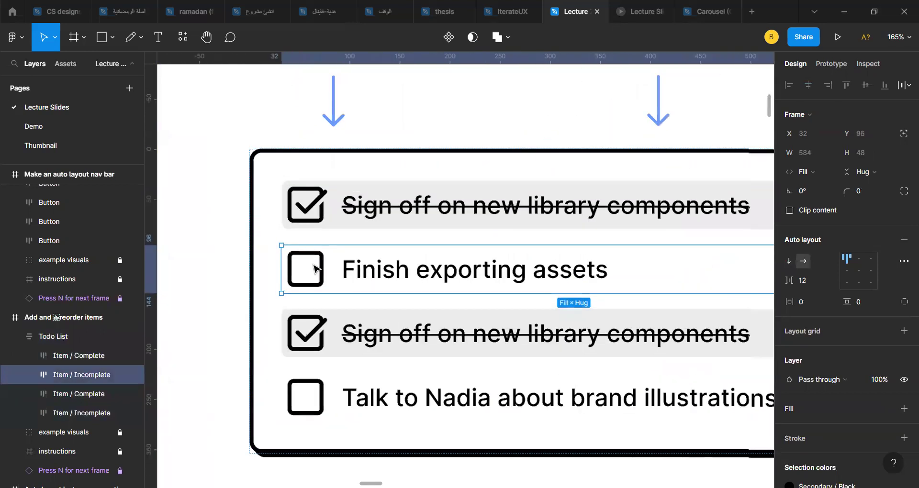
{"action": "double_click", "coordinate": [306, 268]}
{"action": "left_click", "coordinate": [408, 266]}
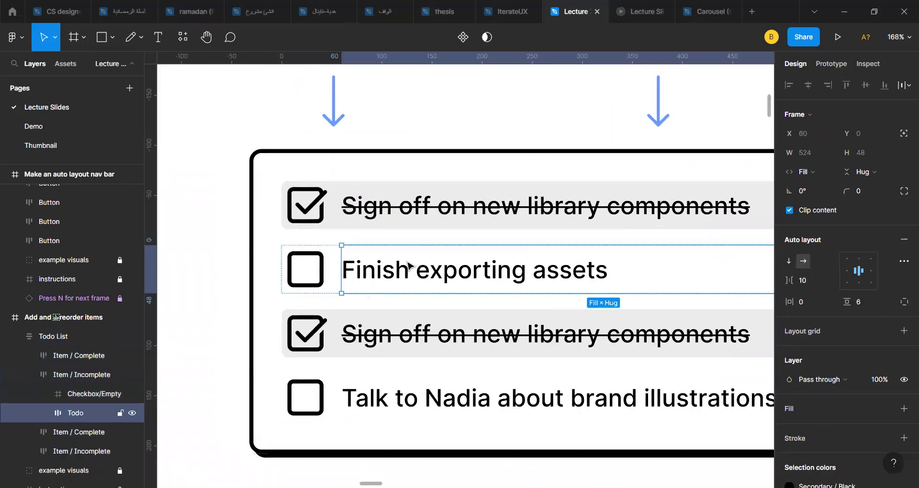
{"action": "left_click", "coordinate": [334, 270]}
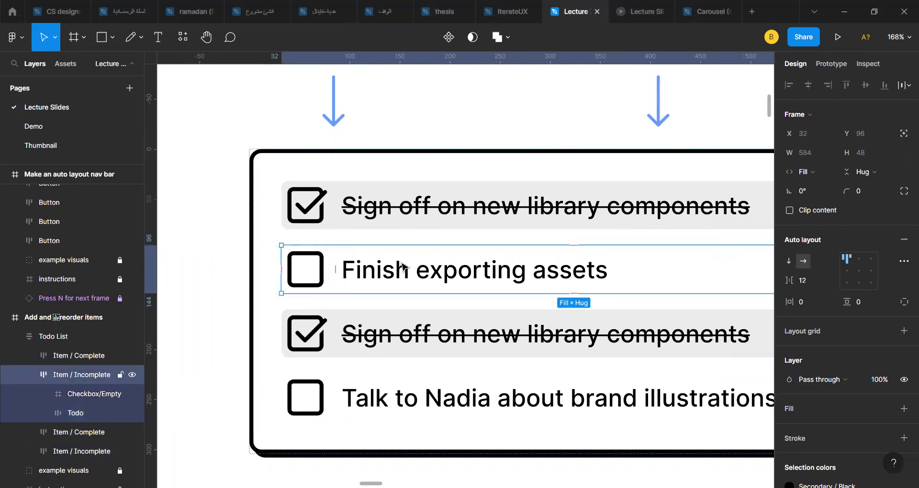
- Duplicate the "Finish exporting assets" item twice within the Todo List
{"action": "scroll", "coordinate": [402, 267], "scroll_direction": "down", "scroll_amount": 3, "text": "ctrl"}
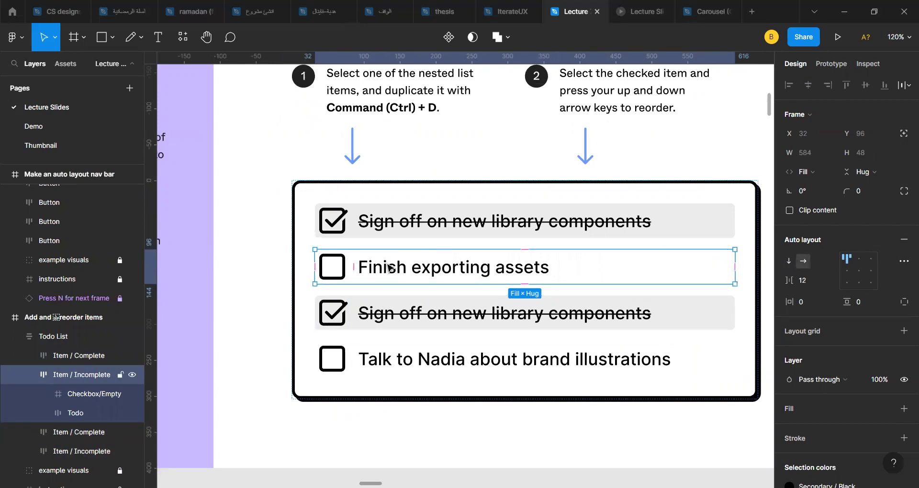
{"action": "key", "text": "ctrl+d"}
{"action": "key", "text": "ctrl+d"}
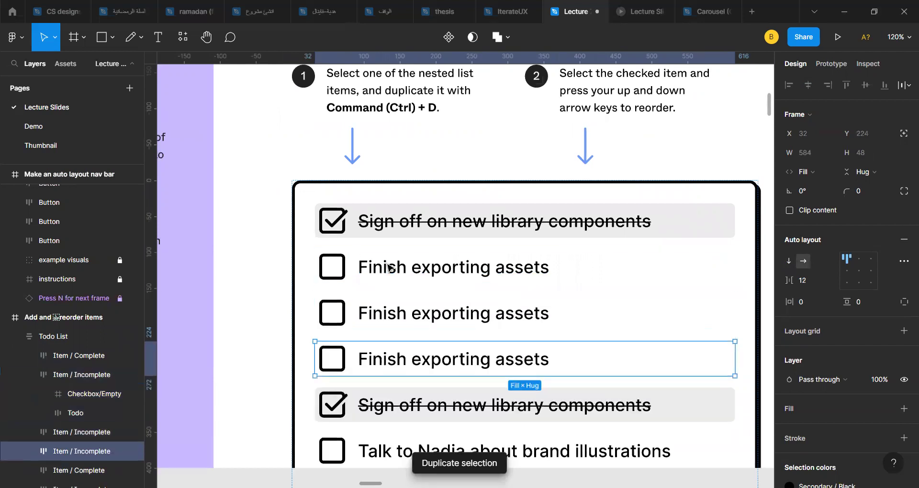
- Extend the "Add and reorder items" slide frame downward to a height of 922 to fit the longer list
{"action": "scroll", "coordinate": [390, 268], "scroll_direction": "down", "scroll_amount": 2, "text": "ctrl"}
{"action": "scroll", "coordinate": [390, 268], "scroll_direction": "down", "scroll_amount": 5, "text": "ctrl"}
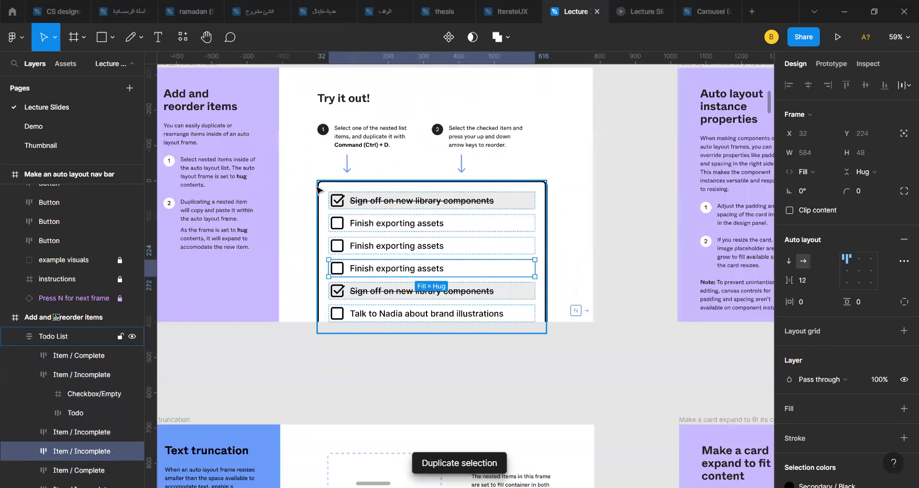
{"action": "scroll", "coordinate": [274, 136], "scroll_direction": "down", "scroll_amount": 4, "text": "ctrl"}
{"action": "left_click", "coordinate": [263, 127]}
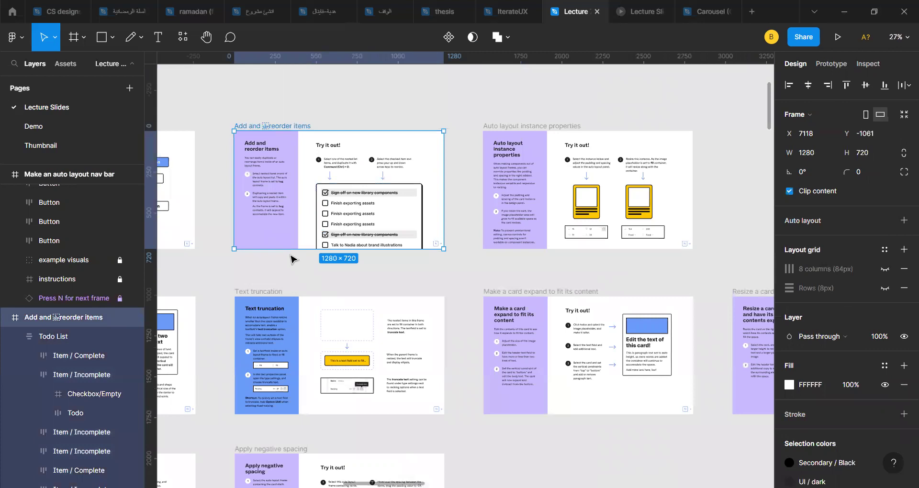
{"action": "left_click_drag", "start_coordinate": [289, 249], "coordinate": [289, 282]}
{"action": "scroll", "coordinate": [288, 282], "scroll_direction": "up", "scroll_amount": 2, "text": "ctrl"}
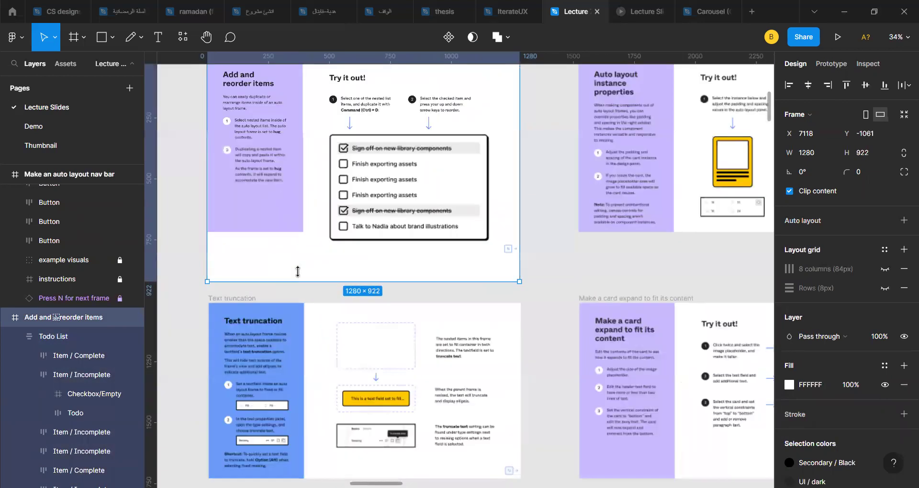
- Create two more copies from the second "Finish exporting assets" item in the Todo List
{"action": "scroll", "coordinate": [458, 153], "scroll_direction": "up", "scroll_amount": 3, "text": "ctrl"}
{"action": "double_click", "coordinate": [361, 213]}
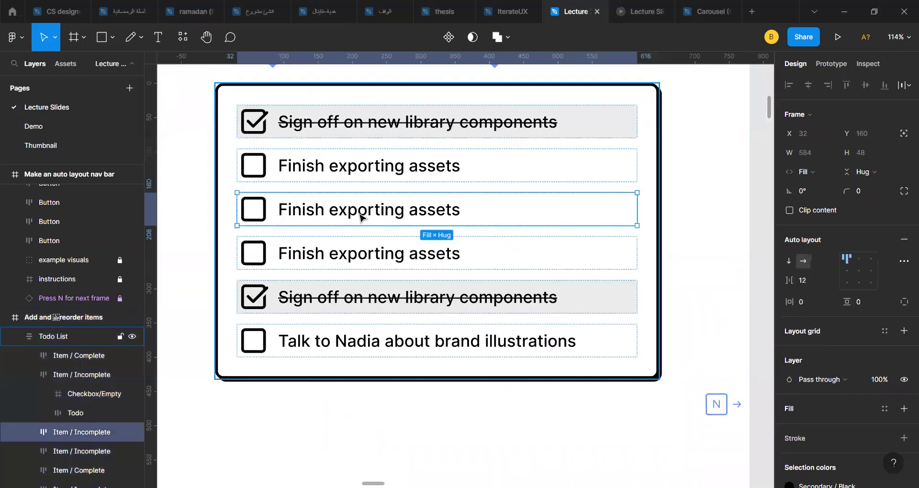
{"action": "key", "text": "ctrl+d"}
{"action": "key", "text": "ctrl+d"}
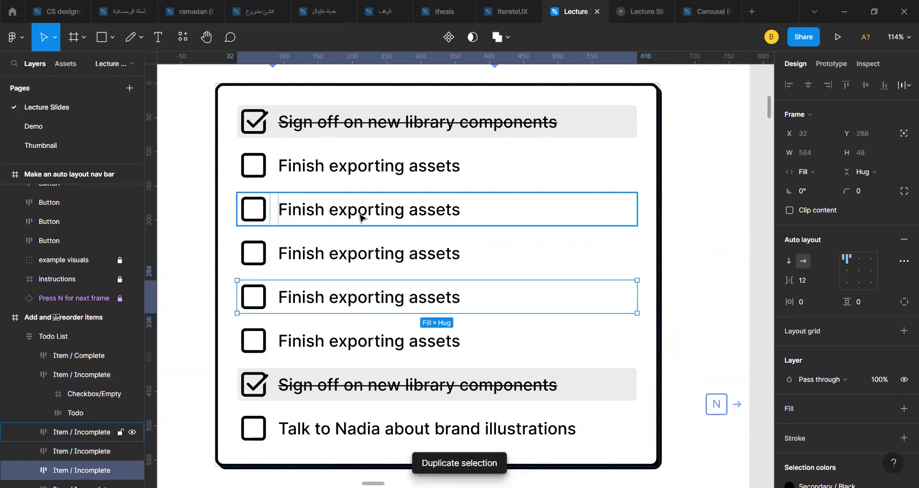
- Delete three of the duplicated "Finish exporting assets" items from the Todo List
{"action": "scroll", "coordinate": [362, 218], "scroll_direction": "down", "scroll_amount": 1}
{"action": "key", "text": "Delete"}
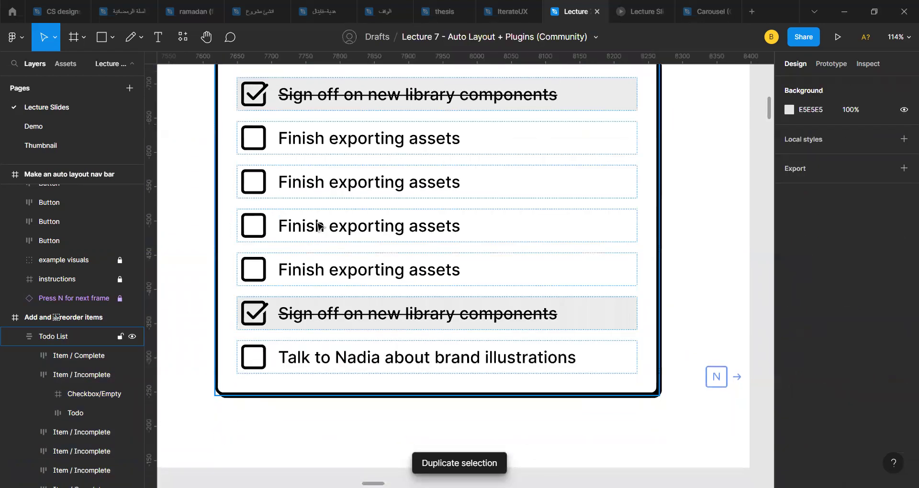
{"action": "left_click", "coordinate": [319, 226]}
{"action": "key", "text": "Delete"}
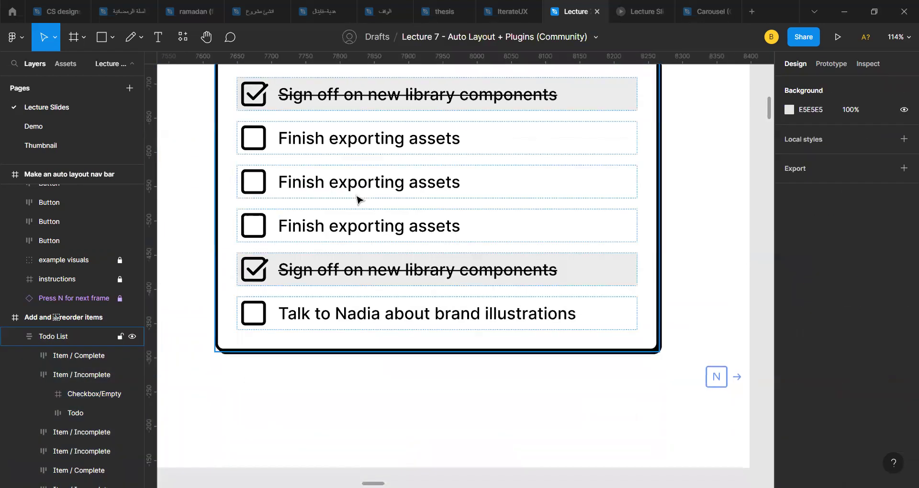
{"action": "left_click", "coordinate": [362, 198]}
{"action": "left_click", "coordinate": [363, 196]}
{"action": "key", "text": "Delete"}
{"action": "scroll", "coordinate": [362, 194], "scroll_direction": "up", "scroll_amount": 2}
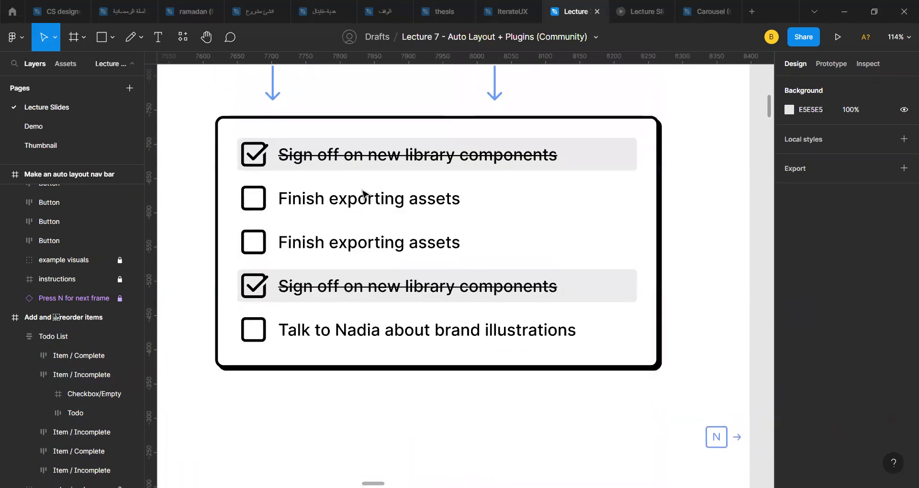
- Examine how the checked and unchecked items are nested and arranged inside the Todo List frame
{"action": "scroll", "coordinate": [340, 199], "scroll_direction": "down", "scroll_amount": 4}
{"action": "double_click", "coordinate": [328, 187]}
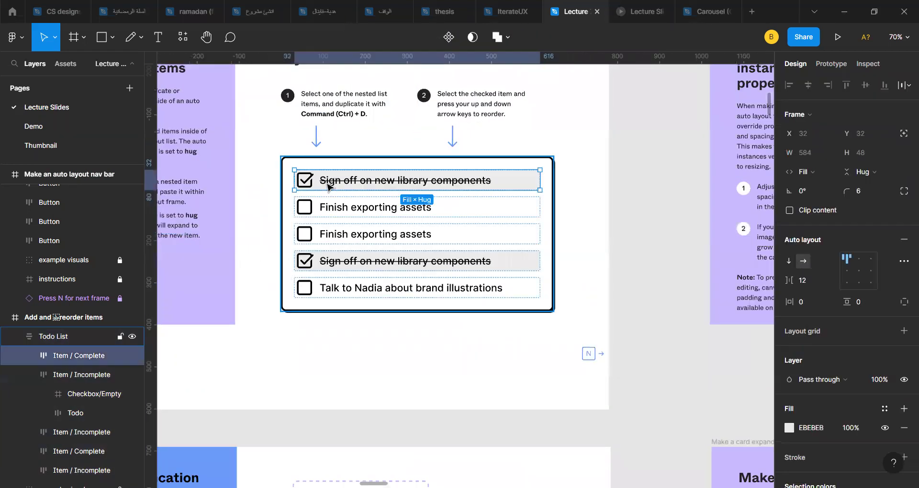
{"action": "key", "text": "Escape"}
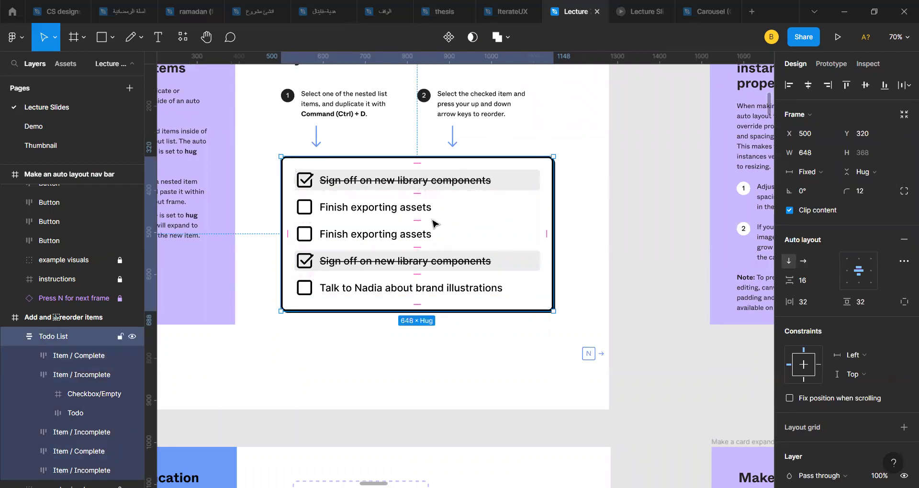
{"action": "left_click", "coordinate": [375, 211]}
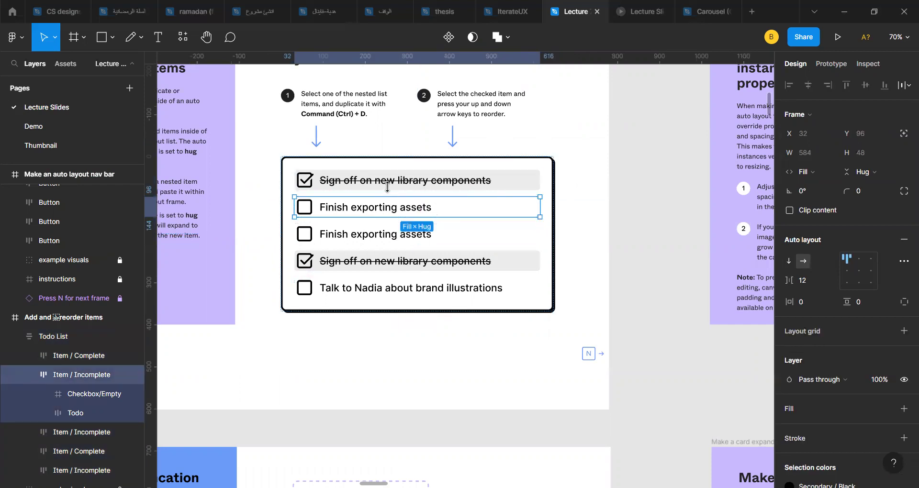
{"action": "scroll", "coordinate": [388, 187], "scroll_direction": "up", "scroll_amount": 5}
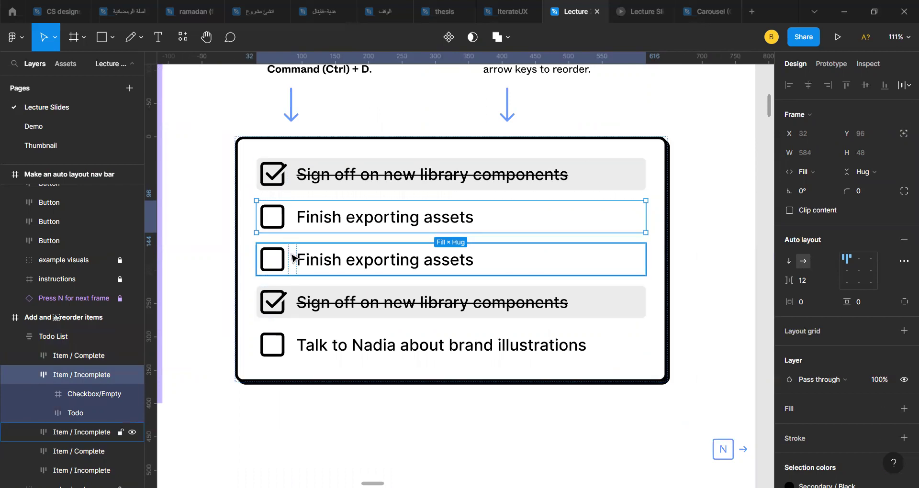
{"action": "scroll", "coordinate": [293, 260], "scroll_direction": "up", "scroll_amount": 3}
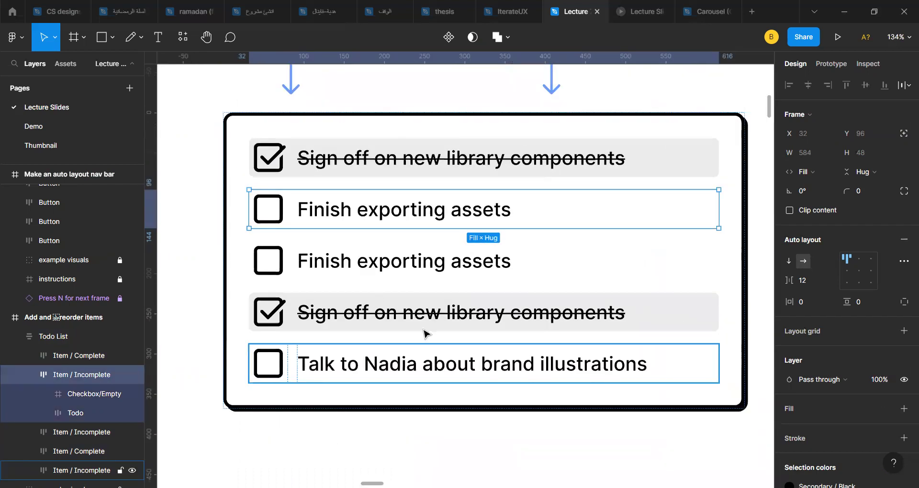
{"action": "scroll", "coordinate": [394, 321], "scroll_direction": "down", "scroll_amount": 5}
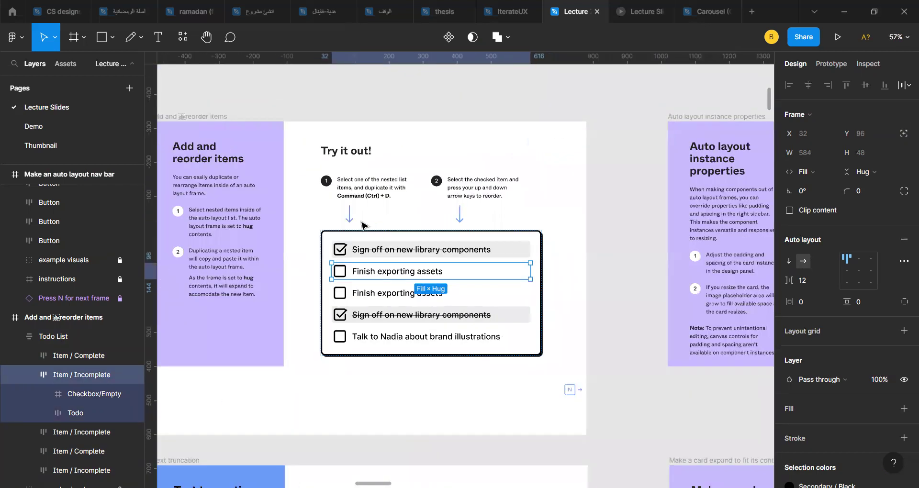
{"action": "scroll", "coordinate": [363, 225], "scroll_direction": "down", "scroll_amount": 2}
{"action": "key", "text": "shift+Return"}
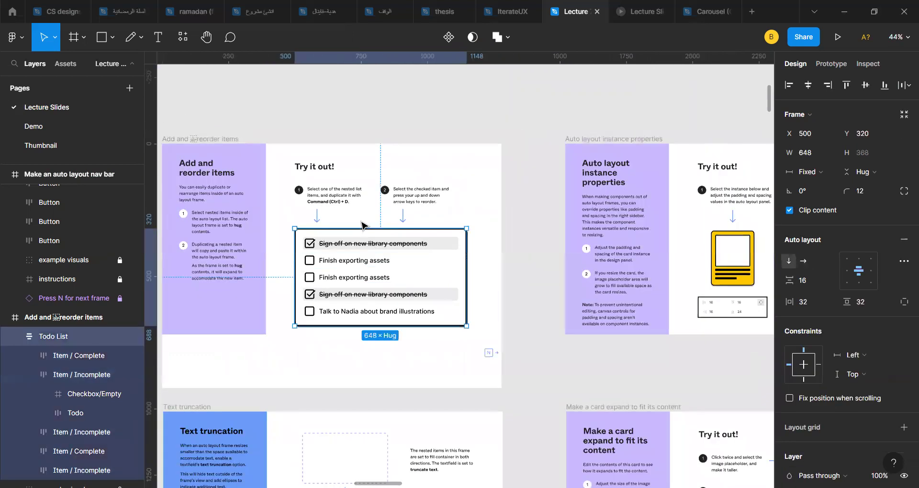
- Undo the recent item deletions, the extra duplicates and the frame height extension on the "Add and reorder items" slide
{"action": "key", "text": "Escape"}
{"action": "key", "text": "ctrl+shift+z"}
{"action": "key", "text": "shift+Return"}
{"action": "key", "text": "Escape"}
{"action": "key", "text": "ctrl+shift+z"}
{"action": "key", "text": "ctrl+shift+z"}
{"action": "key", "text": "ctrl+shift+z"}
{"action": "key", "text": "ctrl+shift+z"}
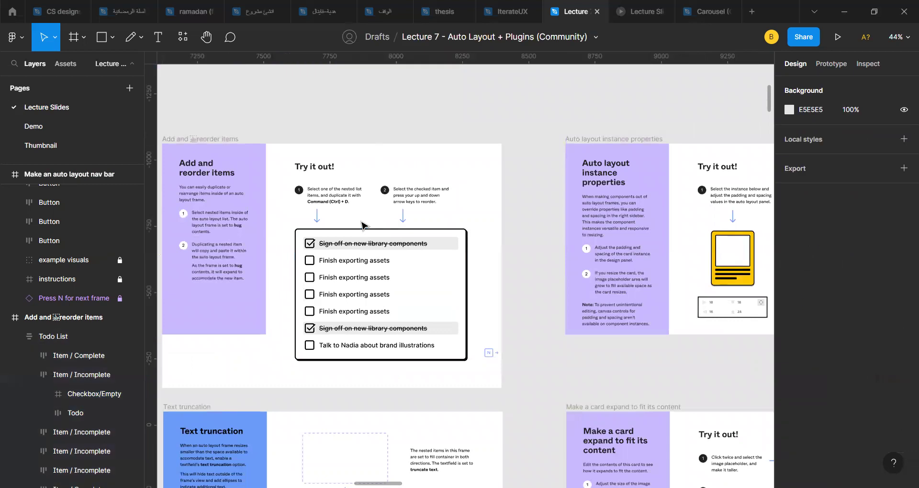
{"action": "key", "text": "ctrl+z"}
{"action": "key", "text": "ctrl+z"}
{"action": "key", "text": "ctrl+z"}
{"action": "key", "text": "ctrl+z"}
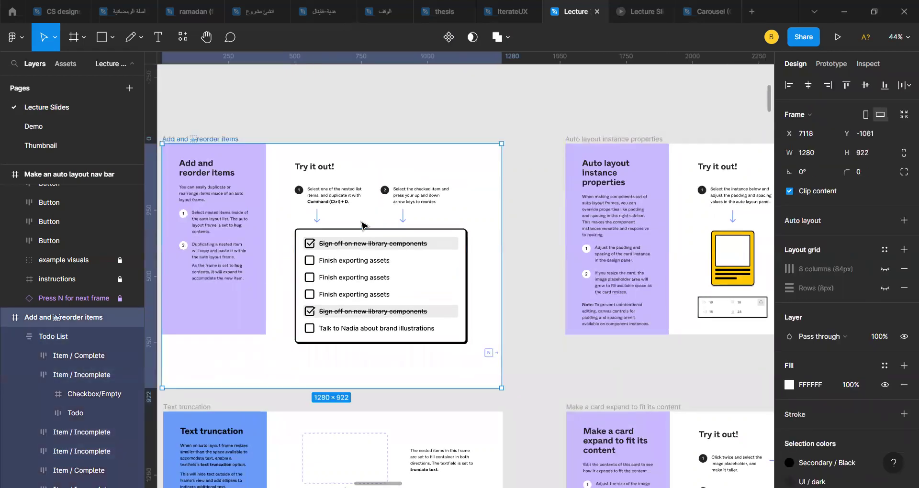
- Set the left padding to 24 and the top padding to 32 on the first card instance in the "Auto layout instance properties" slide
{"action": "scroll", "coordinate": [363, 225], "scroll_direction": "right", "scroll_amount": 5}
{"action": "scroll", "coordinate": [521, 237], "scroll_direction": "up", "scroll_amount": 5}
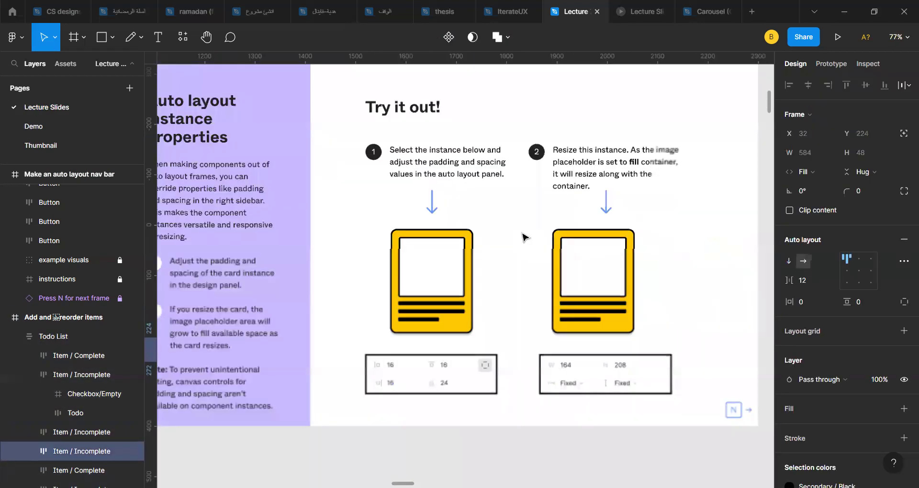
{"action": "double_click", "coordinate": [395, 239]}
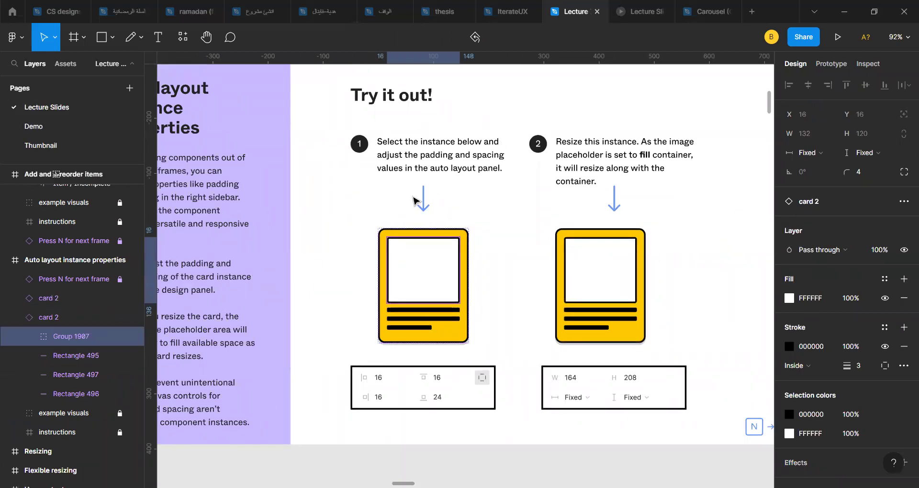
{"action": "left_click", "coordinate": [398, 235]}
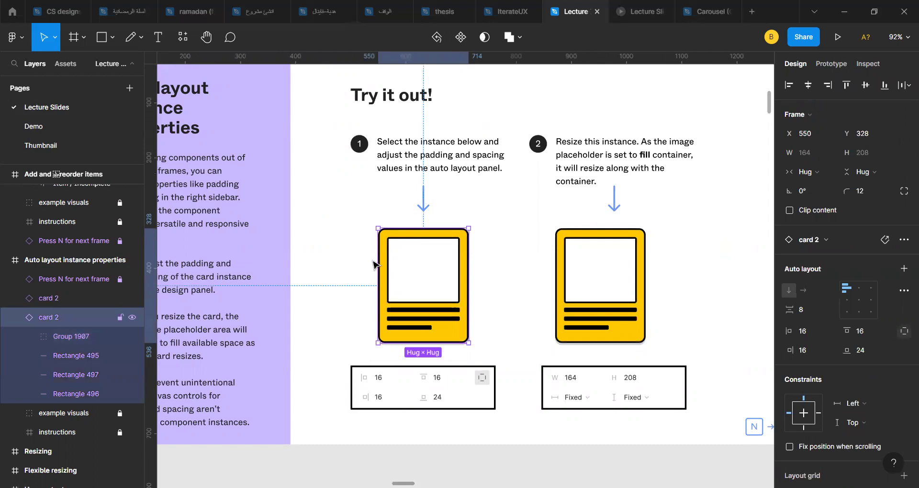
{"action": "scroll", "coordinate": [410, 264], "scroll_direction": "up", "scroll_amount": 3}
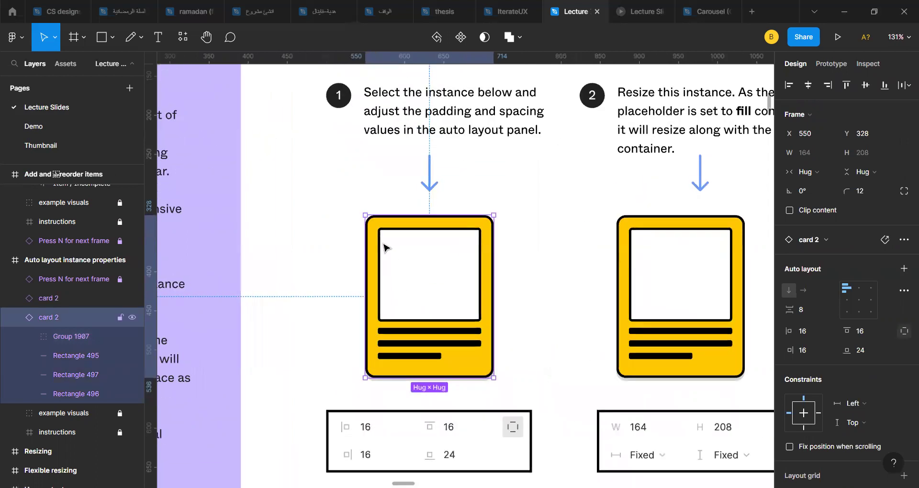
{"action": "scroll", "coordinate": [372, 272], "scroll_direction": "down", "scroll_amount": 1}
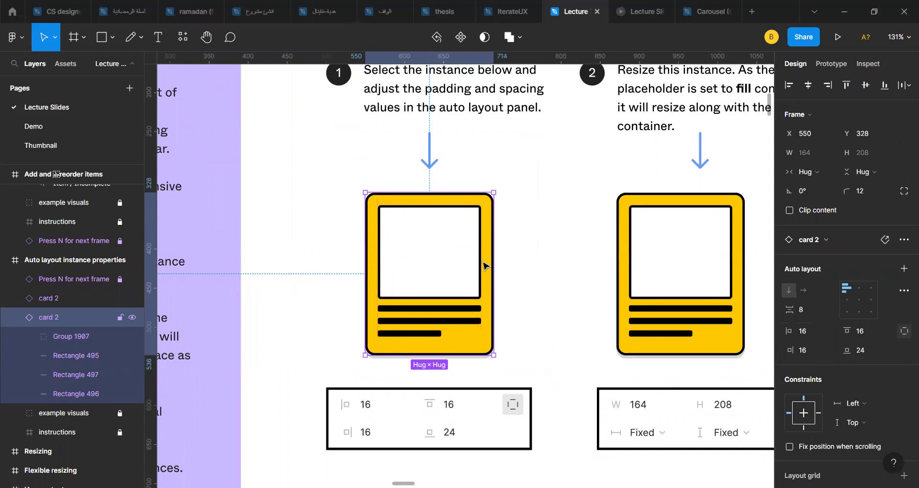
{"action": "scroll", "coordinate": [484, 266], "scroll_direction": "up", "scroll_amount": 5}
{"action": "scroll", "coordinate": [484, 266], "scroll_direction": "down", "scroll_amount": 4}
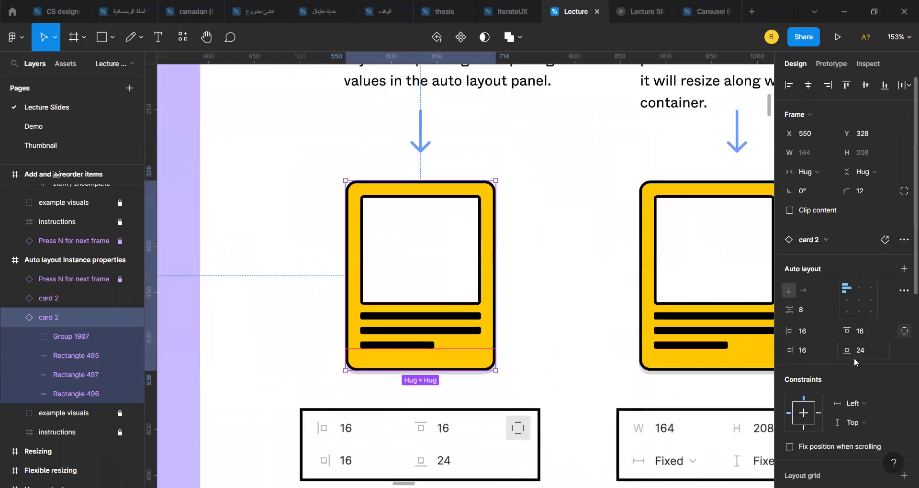
{"action": "left_click", "coordinate": [816, 332]}
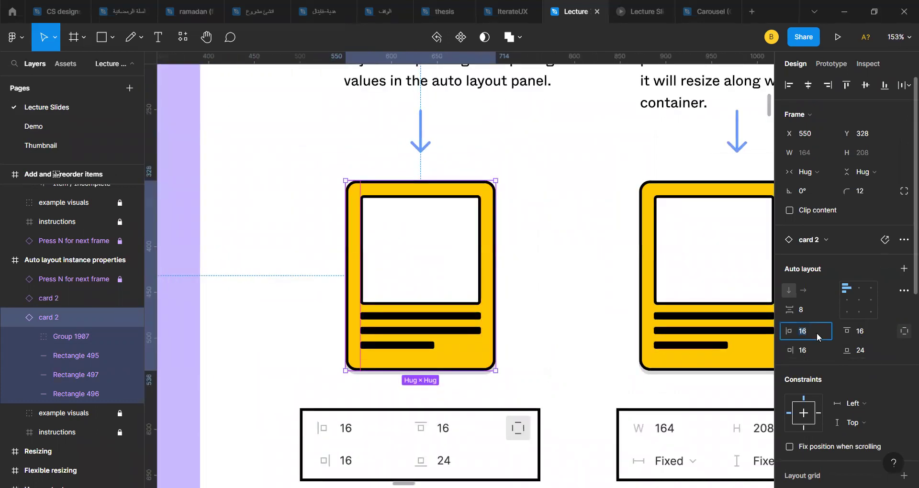
{"action": "type", "text": "24"}
{"action": "key", "text": "Return"}
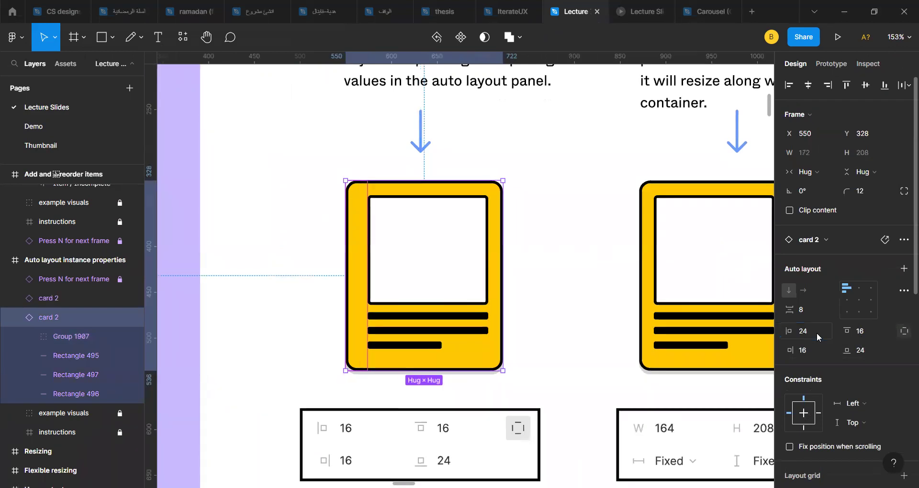
{"action": "left_click", "coordinate": [872, 332]}
{"action": "type", "text": "32"}
{"action": "key", "text": "Return"}
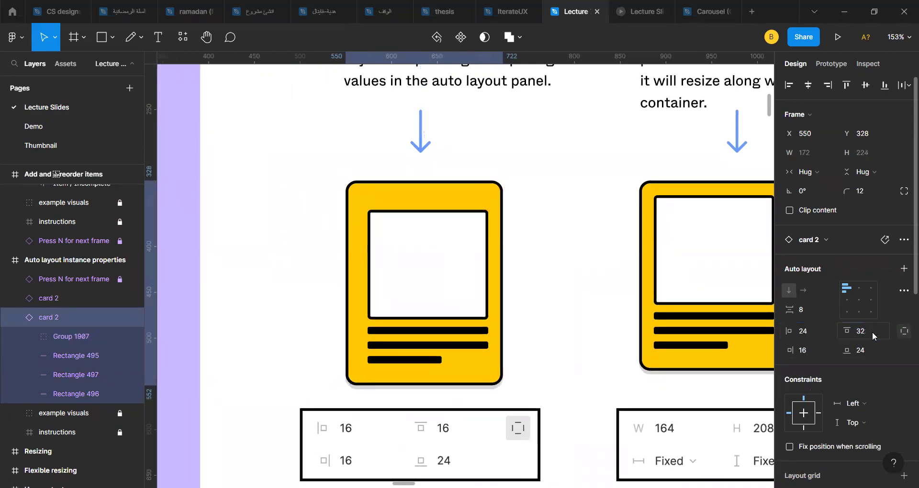
- Set the first card instance's right padding to 24 and its bottom padding to 64
{"action": "left_click", "coordinate": [817, 352]}
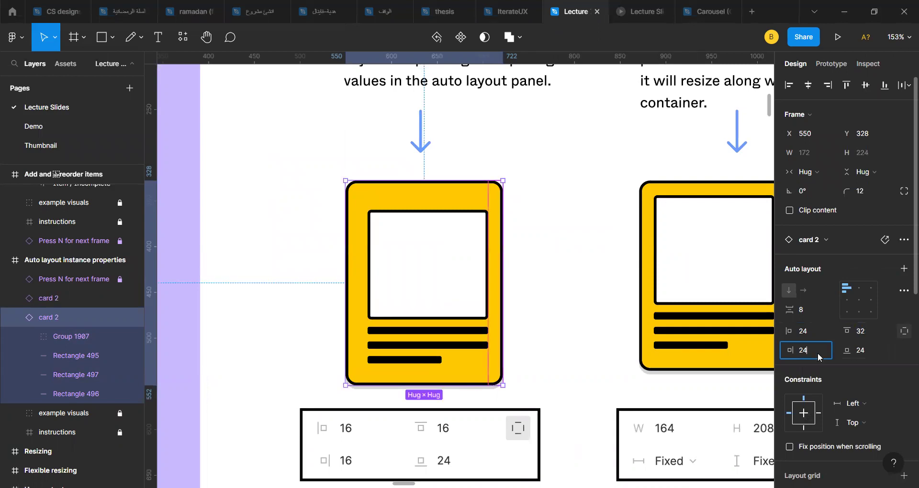
{"action": "type", "text": "24"}
{"action": "key", "text": "Return"}
{"action": "left_click", "coordinate": [867, 351]}
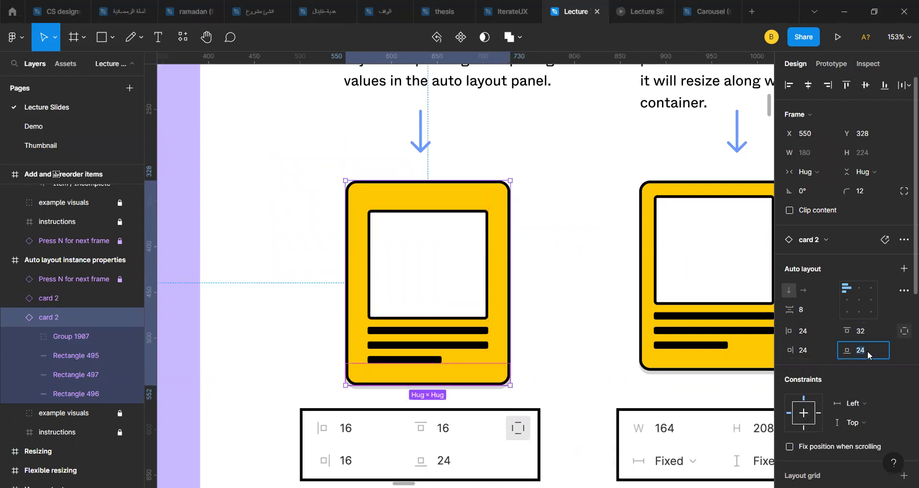
{"action": "type", "text": "64"}
{"action": "key", "text": "Return"}
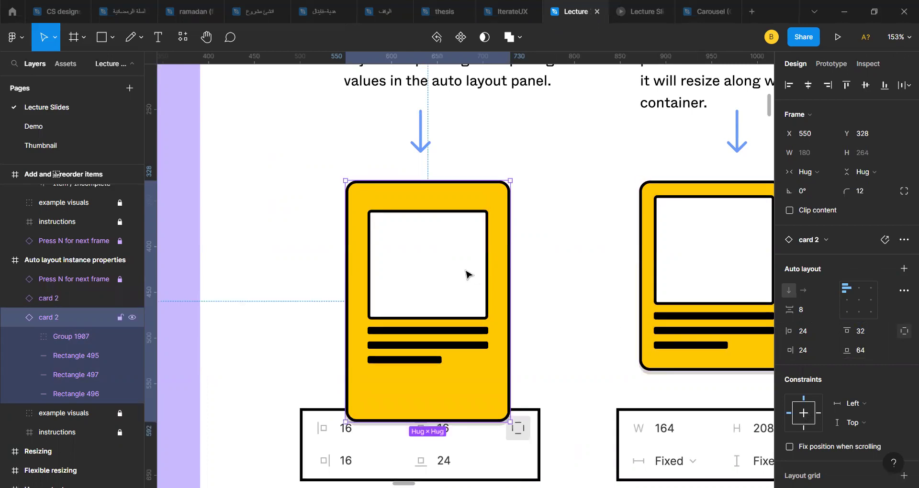
- Set the vertical space between items in the first card instance to 24
{"action": "scroll", "coordinate": [467, 273], "scroll_direction": "down", "scroll_amount": 5}
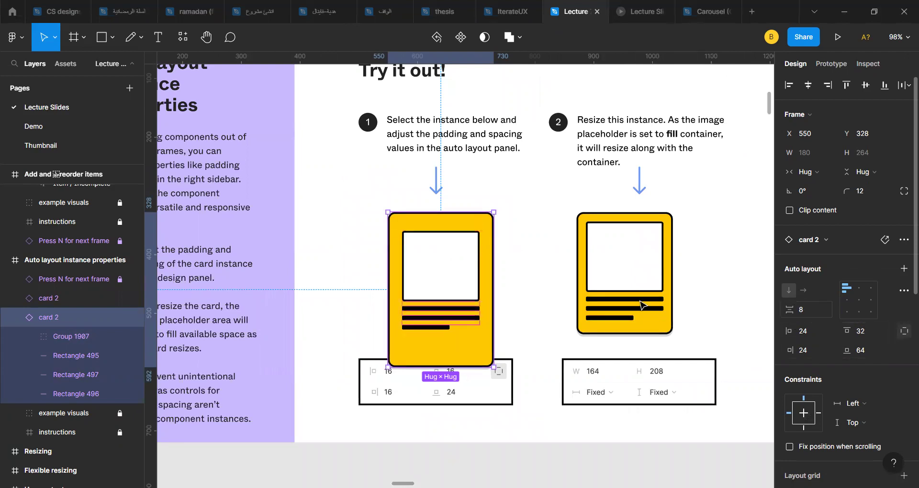
{"action": "scroll", "coordinate": [441, 304], "scroll_direction": "up", "scroll_amount": 5}
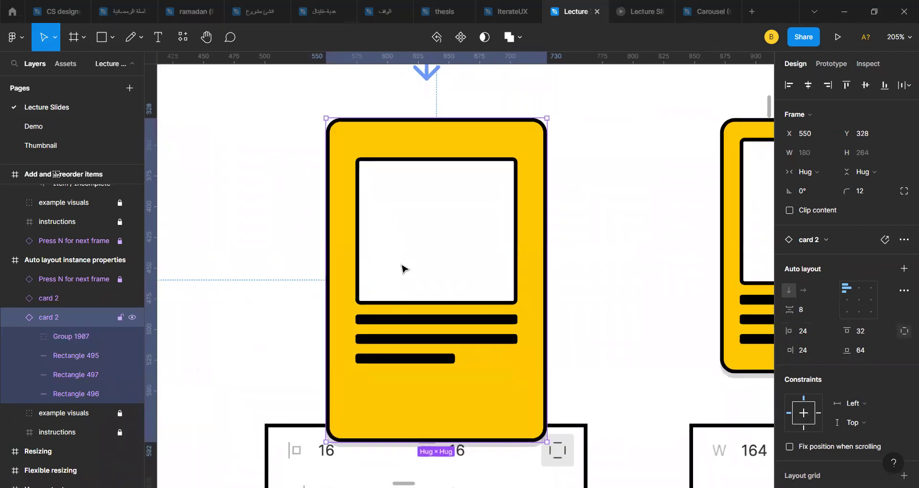
{"action": "left_click", "coordinate": [811, 310]}
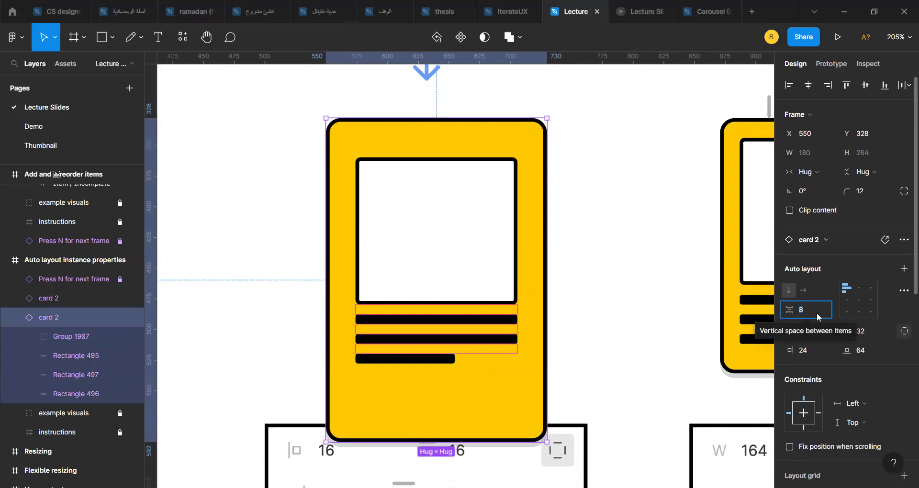
{"action": "type", "text": "24"}
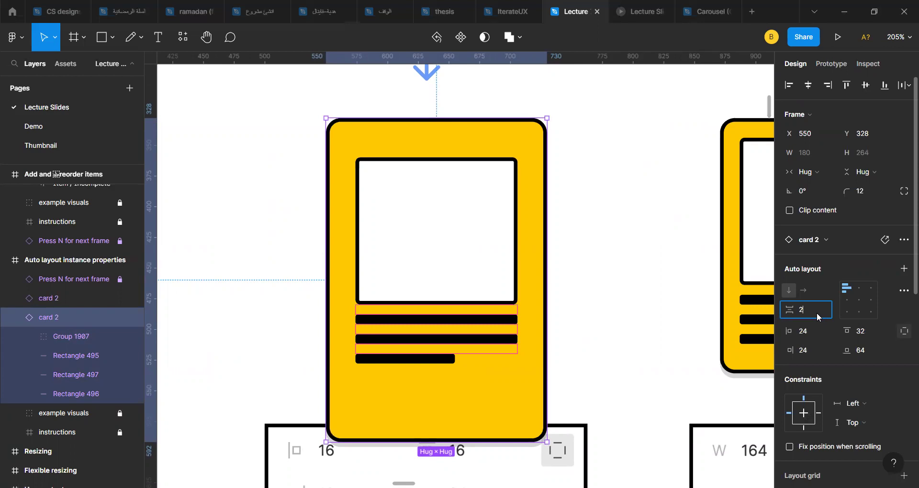
{"action": "key", "text": "Return"}
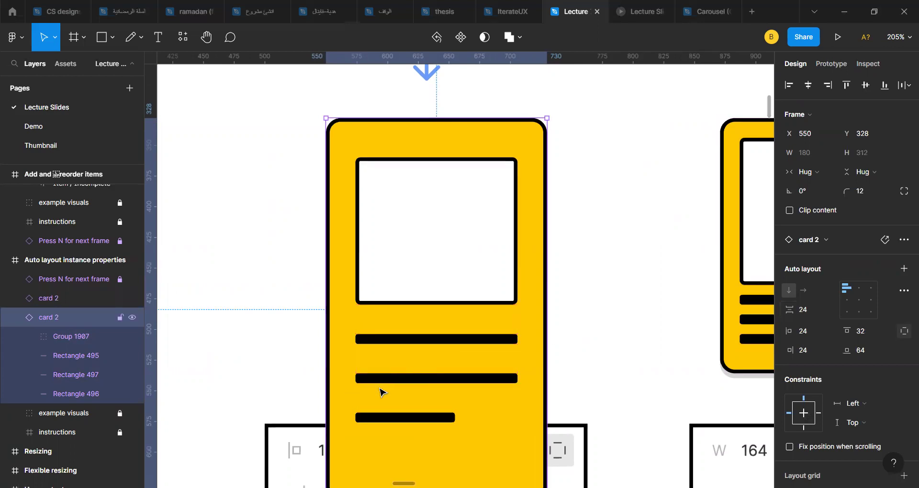
- Undo the padding and item spacing changes made to the first card instance
{"action": "scroll", "coordinate": [379, 214], "scroll_direction": "down", "scroll_amount": 10}
{"action": "key", "text": "ctrl+z"}
{"action": "key", "text": "ctrl+z"}
{"action": "key", "text": "ctrl+z"}
{"action": "key", "text": "ctrl+z"}
{"action": "key", "text": "ctrl+z"}
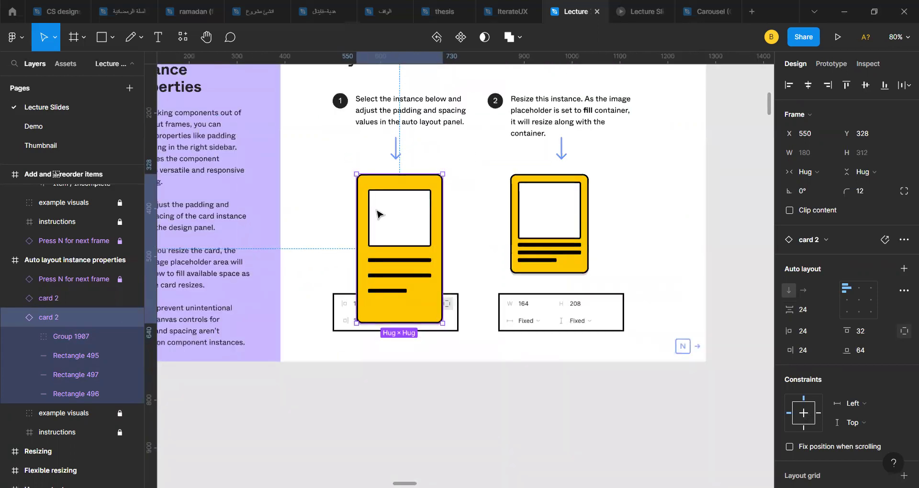
{"action": "key", "text": "ctrl+z"}
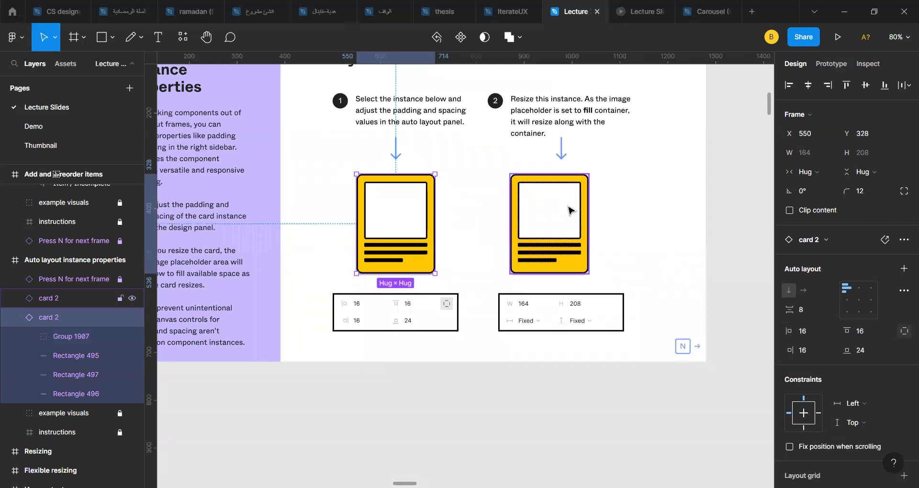
- Resize the second card instance, narrowing it to 74 wide and widening it back to about 149
{"action": "left_click", "coordinate": [569, 211]}
{"action": "scroll", "coordinate": [569, 209], "scroll_direction": "up", "scroll_amount": 5}
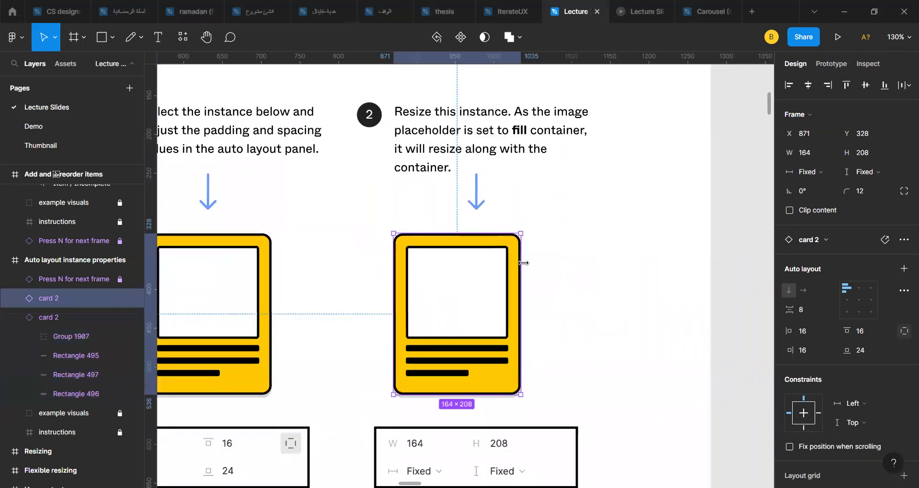
{"action": "left_click_drag", "start_coordinate": [537, 265], "coordinate": [451, 280]}
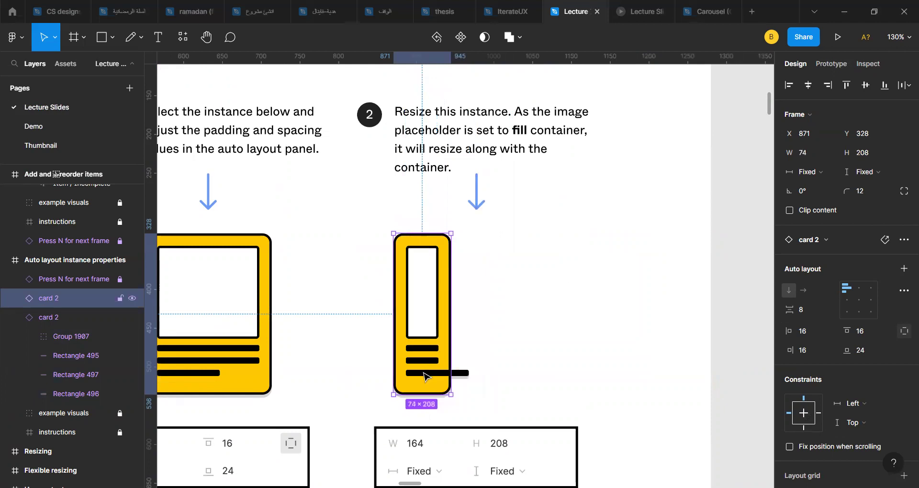
{"action": "scroll", "coordinate": [423, 376], "scroll_direction": "up", "scroll_amount": 5}
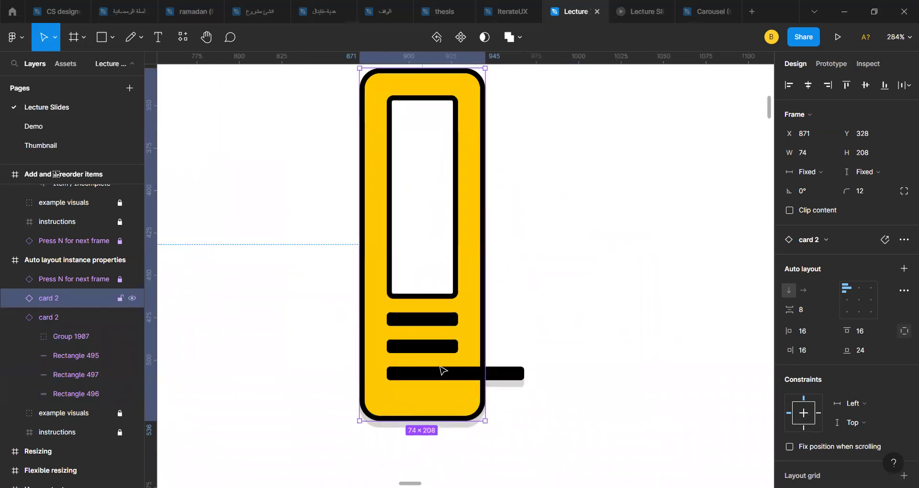
{"action": "scroll", "coordinate": [443, 370], "scroll_direction": "down", "scroll_amount": 2}
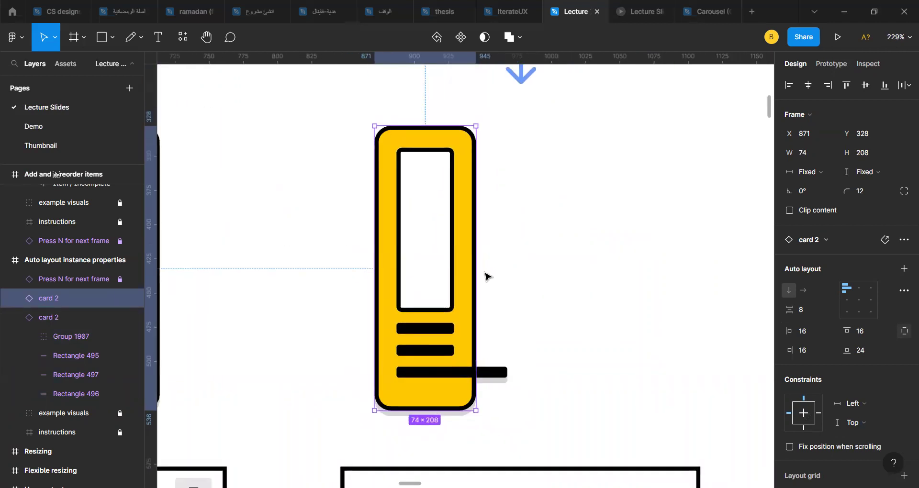
{"action": "left_click_drag", "start_coordinate": [478, 271], "coordinate": [578, 297]}
- Set the third black bar in the second card to Fill container width and narrow the card to about 139
{"action": "left_click", "coordinate": [478, 377]}
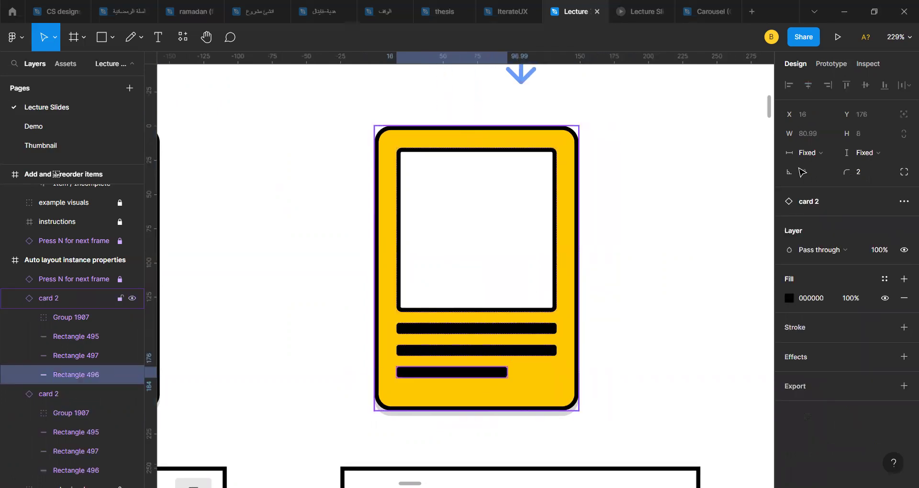
{"action": "left_click", "coordinate": [820, 153]}
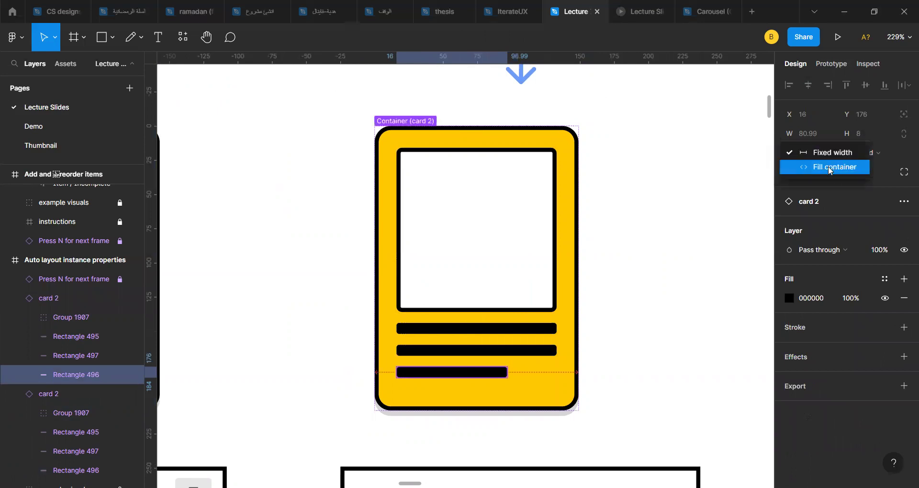
{"action": "left_click", "coordinate": [830, 170]}
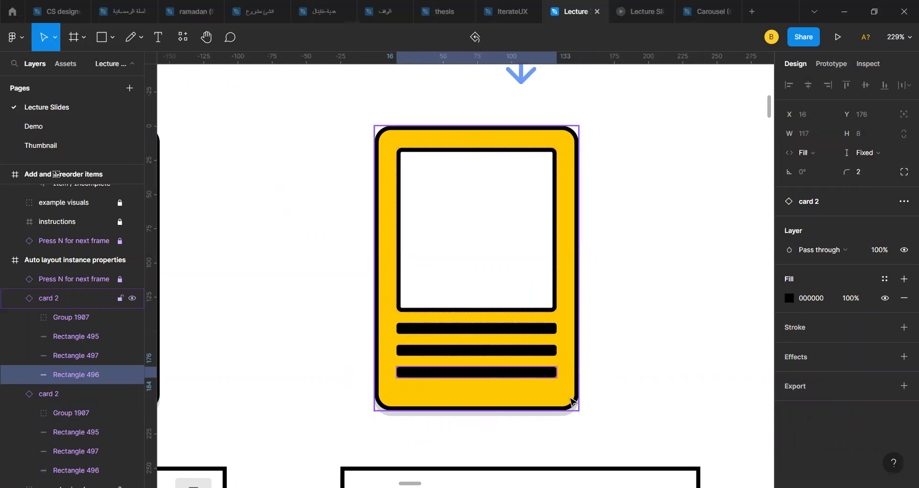
{"action": "left_click", "coordinate": [574, 285]}
{"action": "left_click_drag", "start_coordinate": [580, 286], "coordinate": [565, 260]}
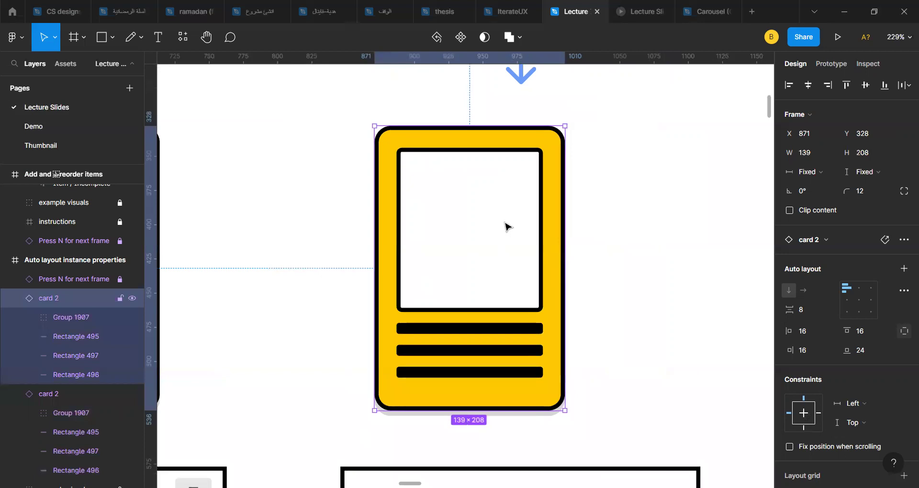
- Undo the second card's last narrowing and the Fill container setting of its third bar
{"action": "left_click", "coordinate": [506, 225]}
{"action": "scroll", "coordinate": [498, 220], "scroll_direction": "down", "scroll_amount": 3}
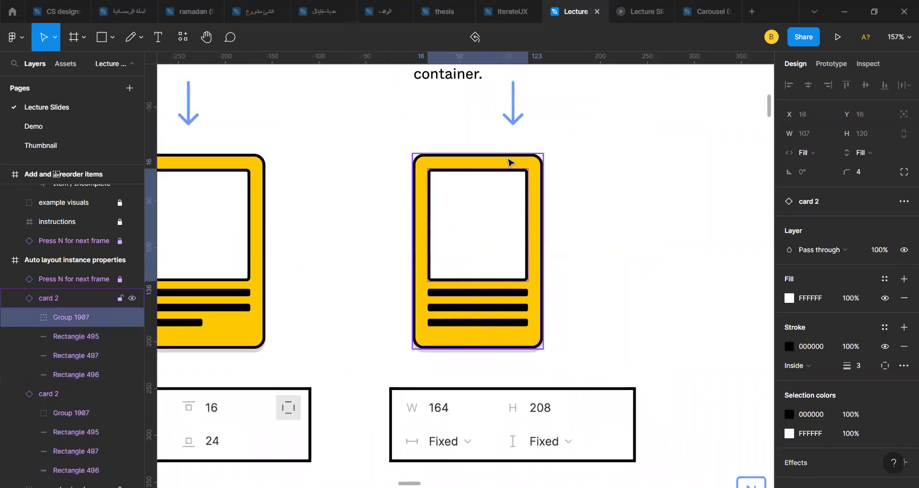
{"action": "scroll", "coordinate": [508, 161], "scroll_direction": "down", "scroll_amount": 3}
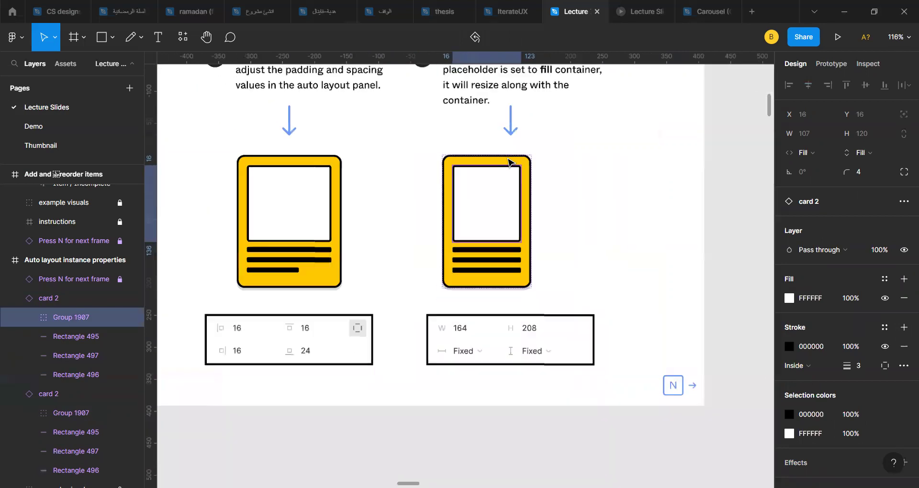
{"action": "left_click", "coordinate": [509, 162]}
{"action": "key", "text": "shift+Tab"}
{"action": "left_click", "coordinate": [508, 161]}
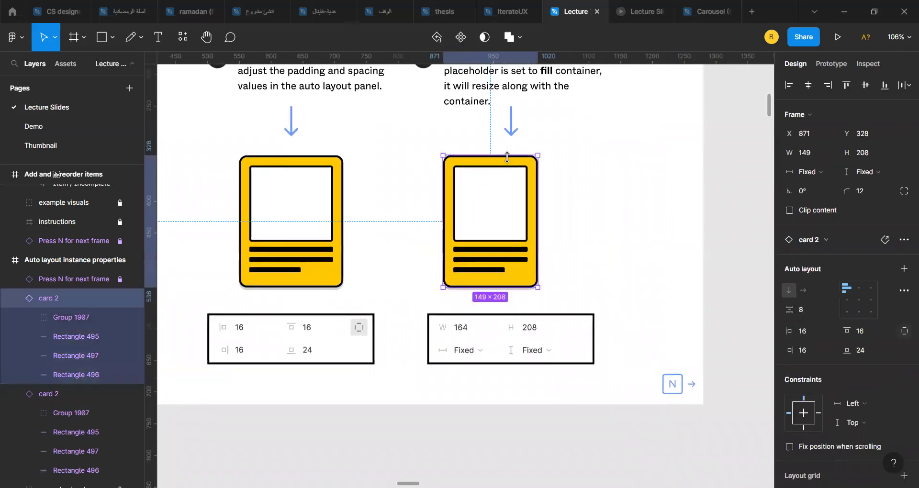
- Review the Flexible resizing and Hug contents slides, including the Hug × Hug example and its explanatory text
{"action": "scroll", "coordinate": [508, 162], "scroll_direction": "down", "scroll_amount": 6}
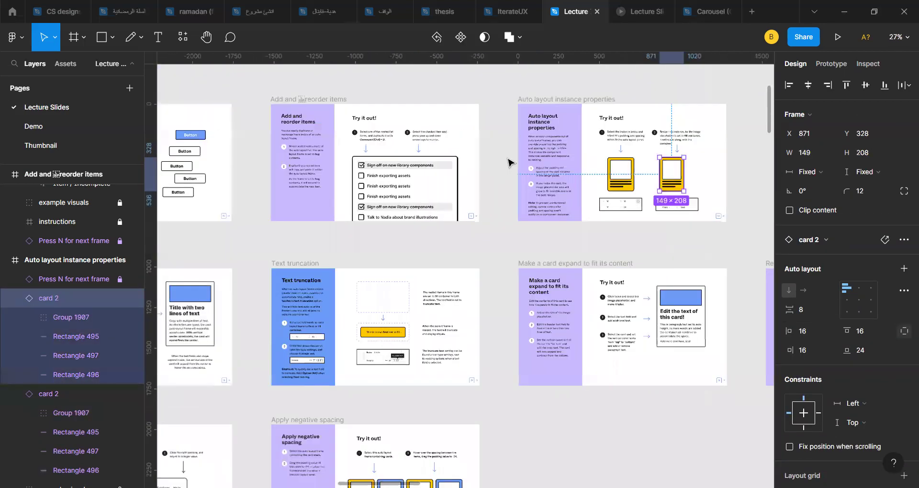
{"action": "scroll", "coordinate": [508, 162], "scroll_direction": "left", "scroll_amount": 15}
{"action": "scroll", "coordinate": [338, 153], "scroll_direction": "up", "scroll_amount": 4}
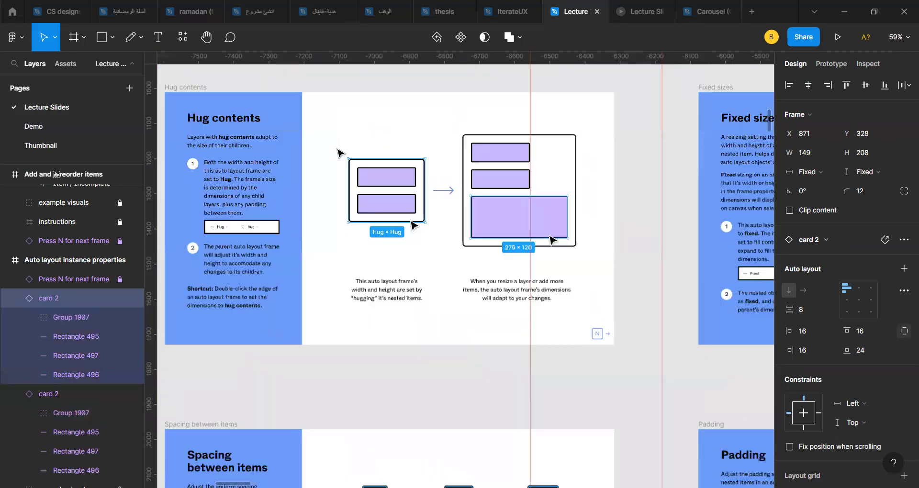
{"action": "scroll", "coordinate": [338, 153], "scroll_direction": "left", "scroll_amount": 10}
{"action": "scroll", "coordinate": [338, 153], "scroll_direction": "left", "scroll_amount": 5}
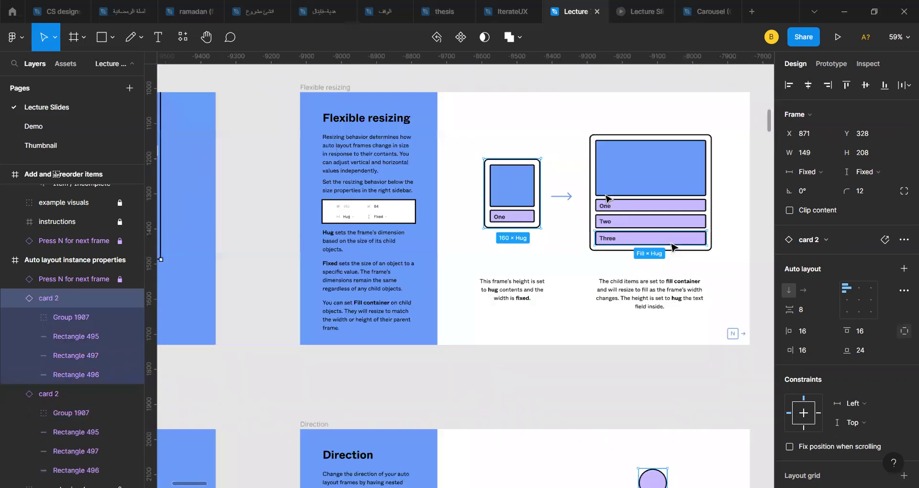
{"action": "scroll", "coordinate": [607, 198], "scroll_direction": "right", "scroll_amount": 15}
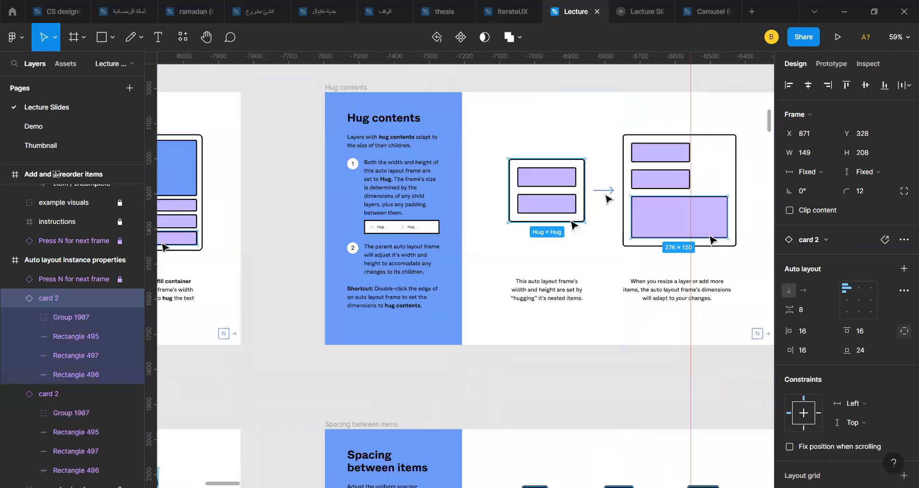
{"action": "scroll", "coordinate": [383, 158], "scroll_direction": "right", "scroll_amount": 4}
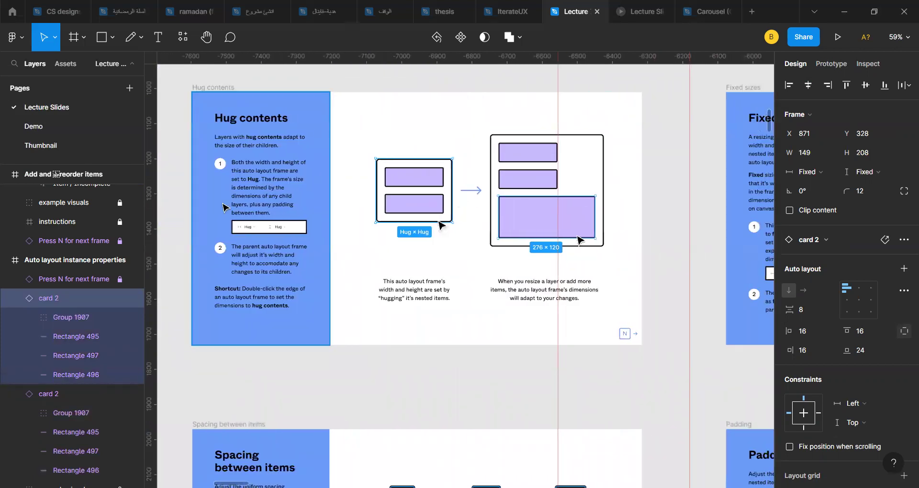
{"action": "scroll", "coordinate": [232, 125], "scroll_direction": "up", "scroll_amount": 3}
{"action": "scroll", "coordinate": [231, 126], "scroll_direction": "up", "scroll_amount": 3}
{"action": "scroll", "coordinate": [590, 252], "scroll_direction": "down", "scroll_amount": 3}
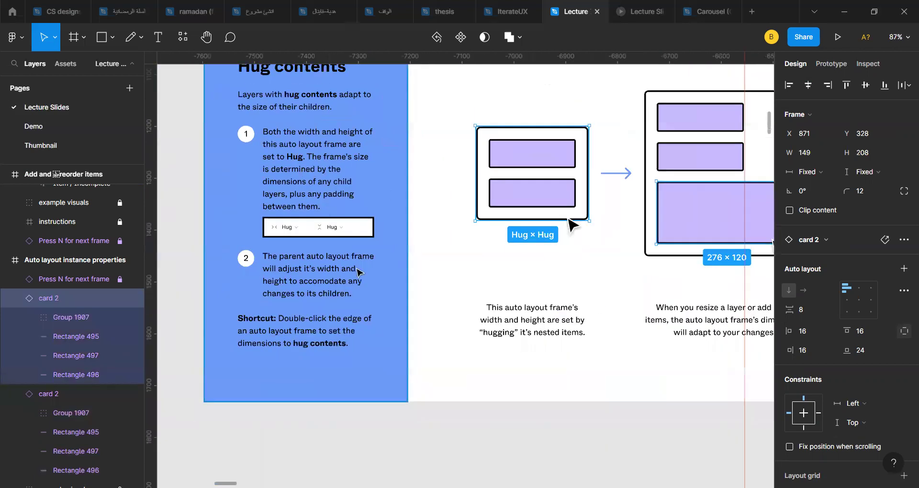
{"action": "scroll", "coordinate": [341, 336], "scroll_direction": "down", "scroll_amount": 2}
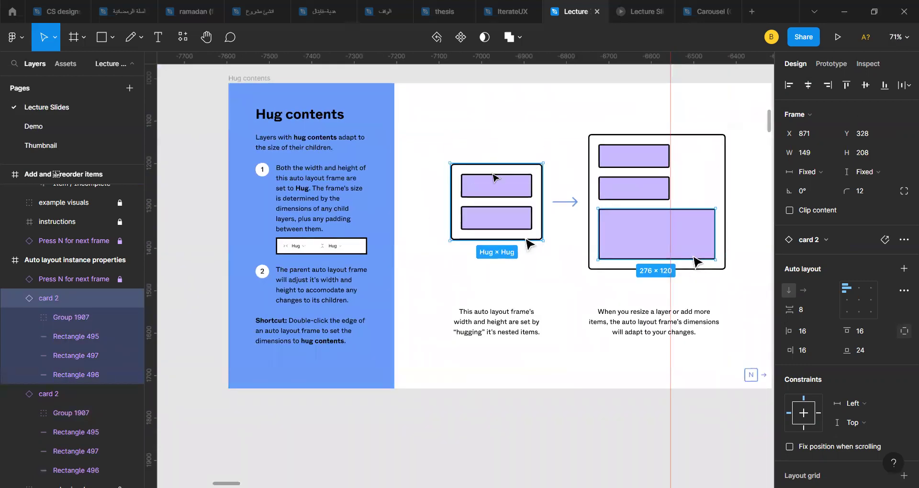
{"action": "scroll", "coordinate": [478, 177], "scroll_direction": "right", "scroll_amount": 3}
{"action": "scroll", "coordinate": [478, 177], "scroll_direction": "down", "scroll_amount": 1}
- Select the Hug × Hug example frame, try widening its lower purple item, and undo the resize
{"action": "left_click", "coordinate": [403, 209]}
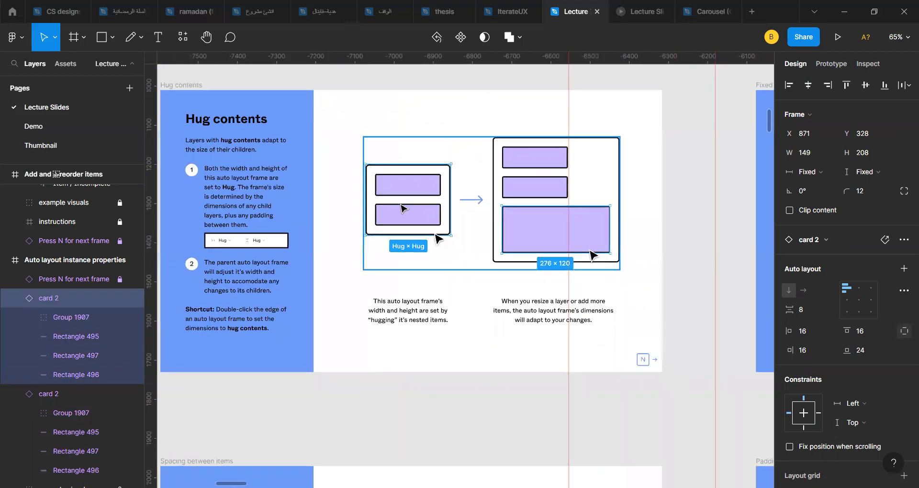
{"action": "scroll", "coordinate": [404, 208], "scroll_direction": "up", "scroll_amount": 5}
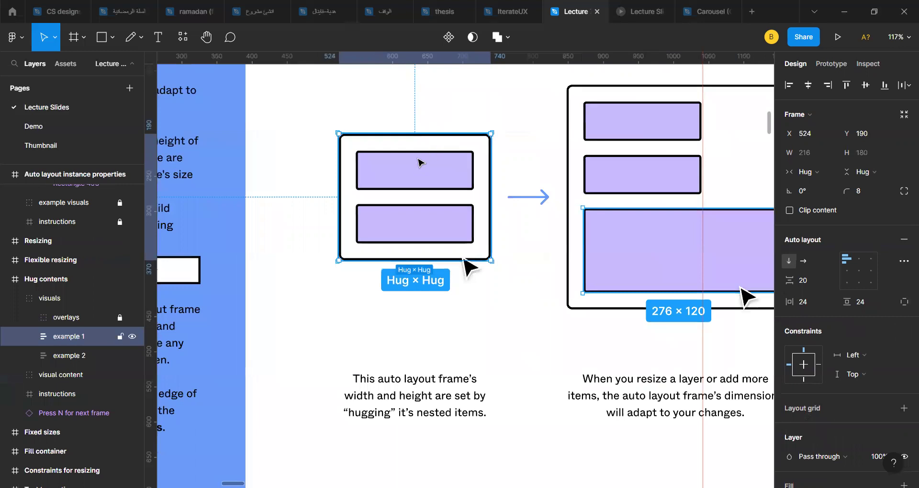
{"action": "left_click", "coordinate": [411, 181]}
{"action": "key", "text": "Escape"}
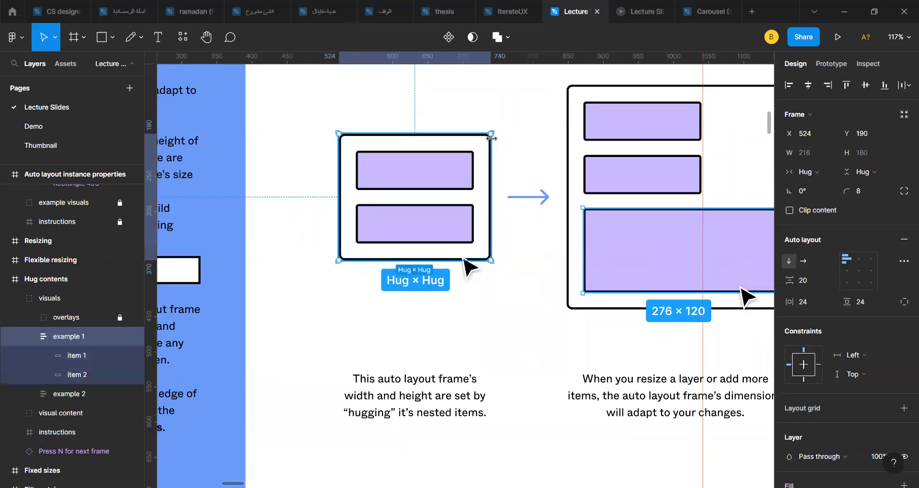
{"action": "left_click", "coordinate": [454, 220]}
{"action": "left_click_drag", "start_coordinate": [472, 219], "coordinate": [538, 229]}
{"action": "key", "text": "ctrl+z"}
{"action": "scroll", "coordinate": [538, 229], "scroll_direction": "down", "scroll_amount": 5}
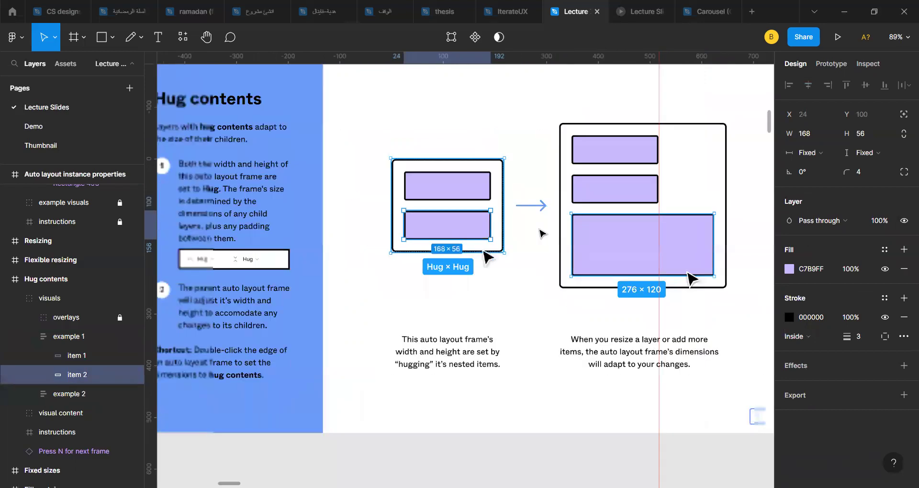
- Examine the sizing settings of the upper blue item and its parent frame on the Fixed sizes slide
{"action": "scroll", "coordinate": [493, 173], "scroll_direction": "right", "scroll_amount": 10}
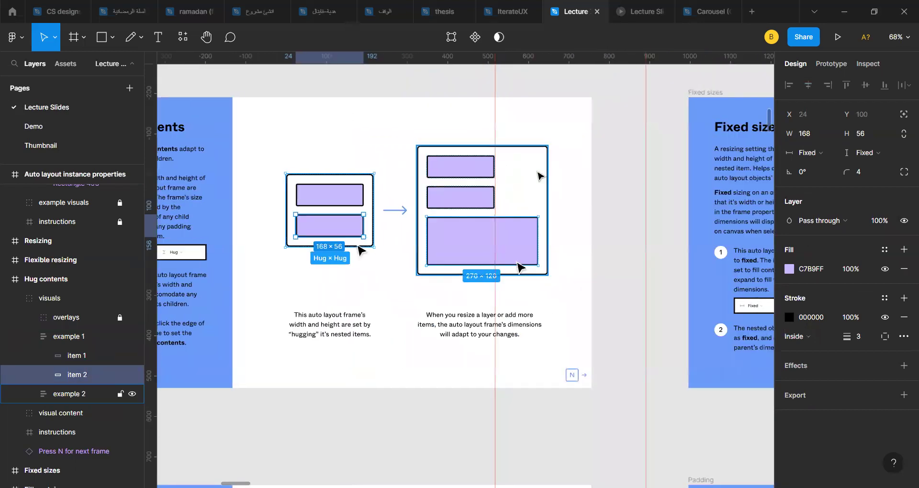
{"action": "scroll", "coordinate": [398, 137], "scroll_direction": "right", "scroll_amount": 3}
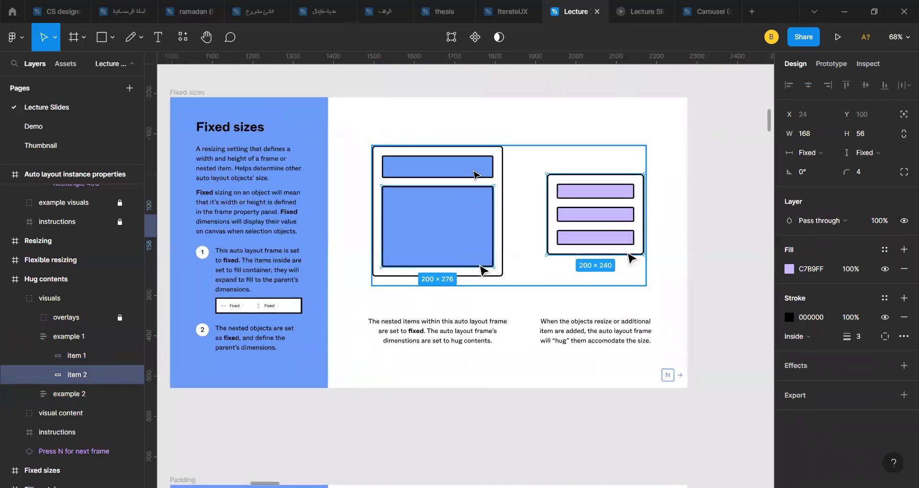
{"action": "left_click", "coordinate": [477, 174]}
{"action": "scroll", "coordinate": [475, 174], "scroll_direction": "up", "scroll_amount": 6}
{"action": "left_click", "coordinate": [503, 167]}
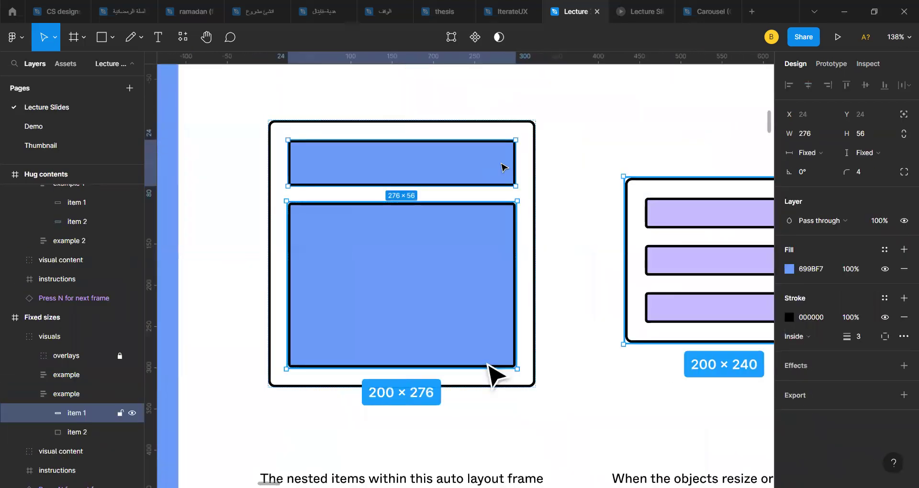
{"action": "left_click", "coordinate": [530, 146]}
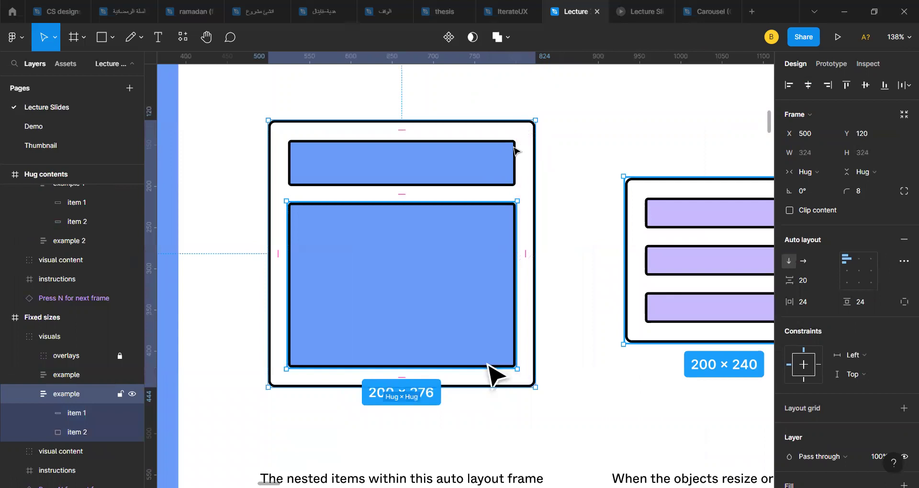
{"action": "left_click", "coordinate": [834, 178]}
{"action": "left_click", "coordinate": [825, 154]}
- Widen the upper blue item in the Fixed sizes example to about 455 and undo the resize
{"action": "left_click", "coordinate": [512, 172]}
{"action": "left_click_drag", "start_coordinate": [511, 163], "coordinate": [664, 142]}
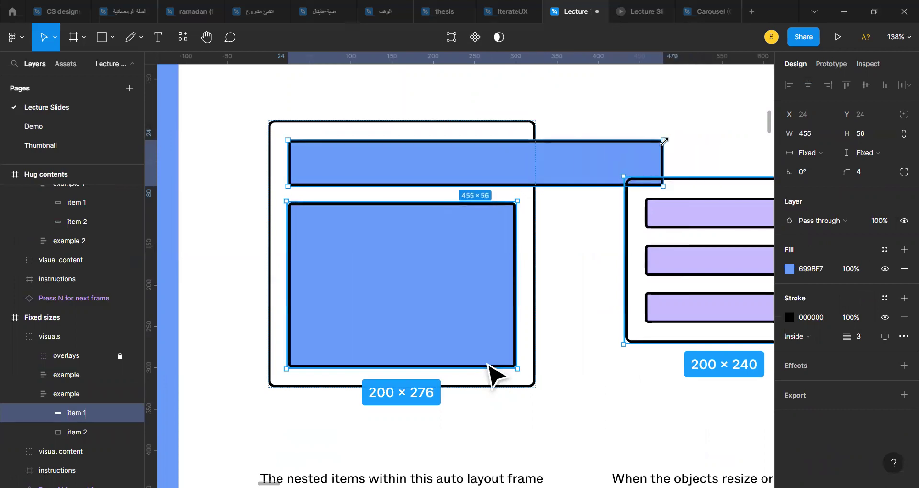
{"action": "key", "text": "ctrl+z"}
{"action": "key", "text": "Escape"}
- Go to the Fill container slide and inspect its visuals group, the two-square example frame and the overlays layer
{"action": "key", "text": "n"}
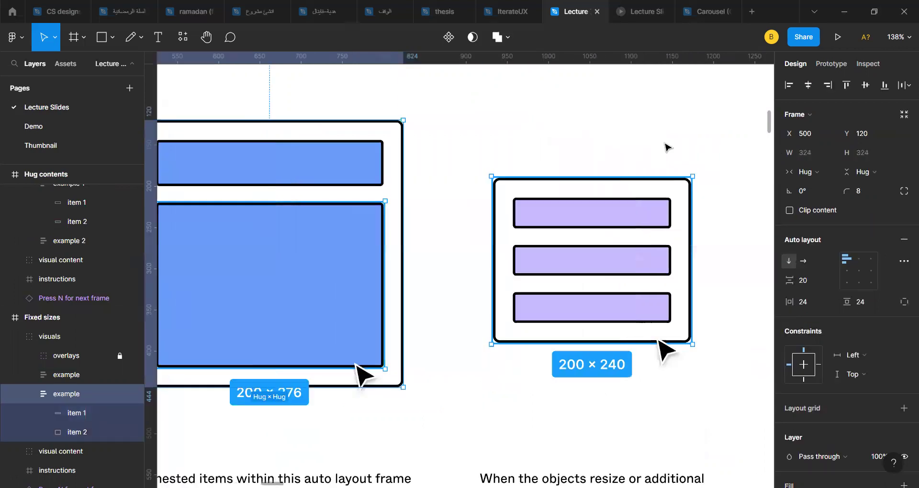
{"action": "key", "text": "n"}
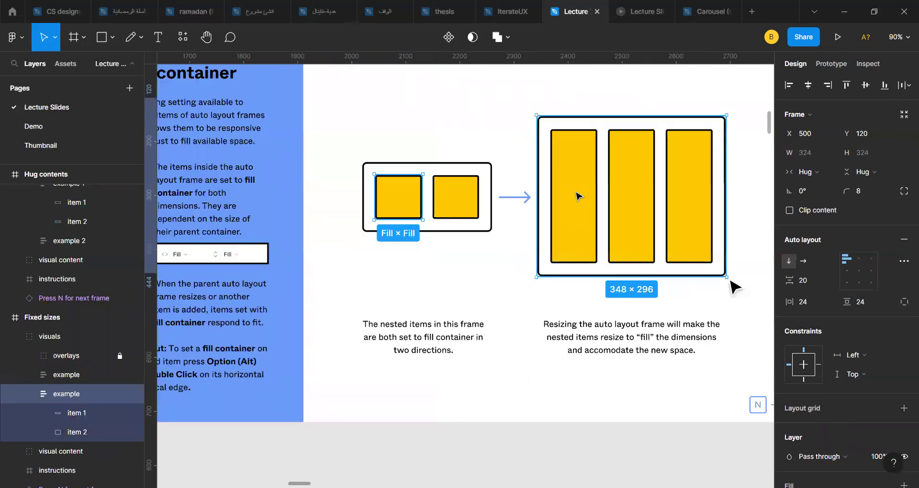
{"action": "left_click", "coordinate": [436, 193]}
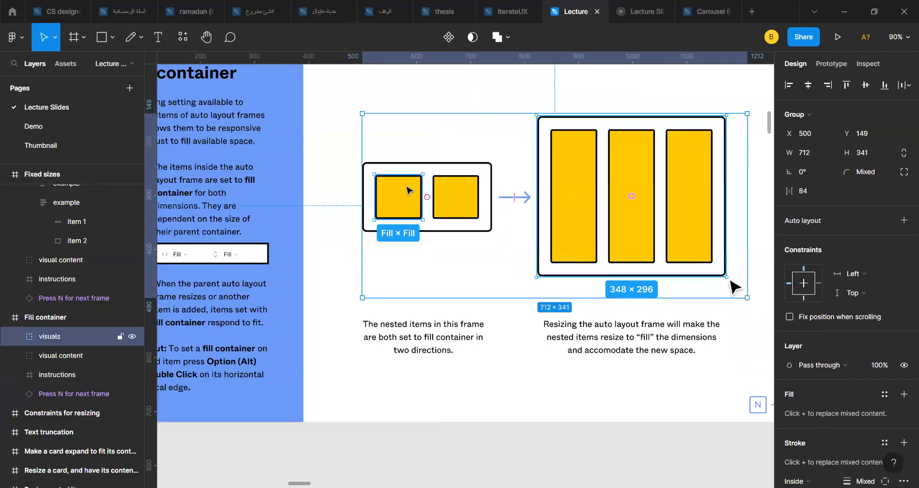
{"action": "scroll", "coordinate": [409, 190], "scroll_direction": "up", "scroll_amount": 10}
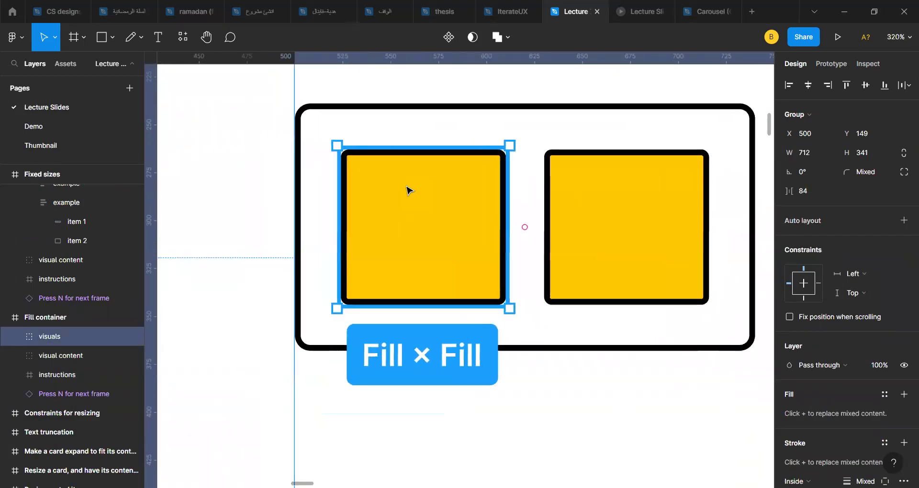
{"action": "double_click", "coordinate": [334, 138]}
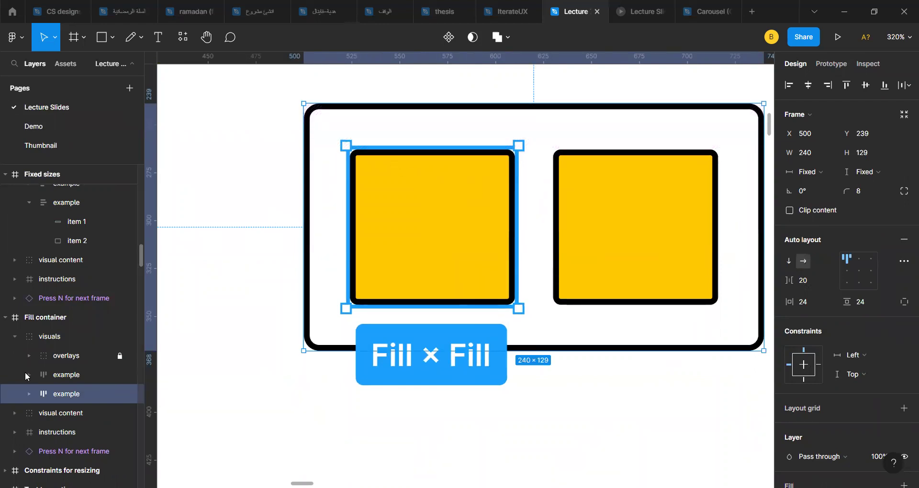
{"action": "left_click", "coordinate": [62, 354]}
- Draw a grey rectangle about 59 × 14 between the two yellow squares in the first Fill container example
{"action": "scroll", "coordinate": [468, 241], "scroll_direction": "down", "scroll_amount": 5}
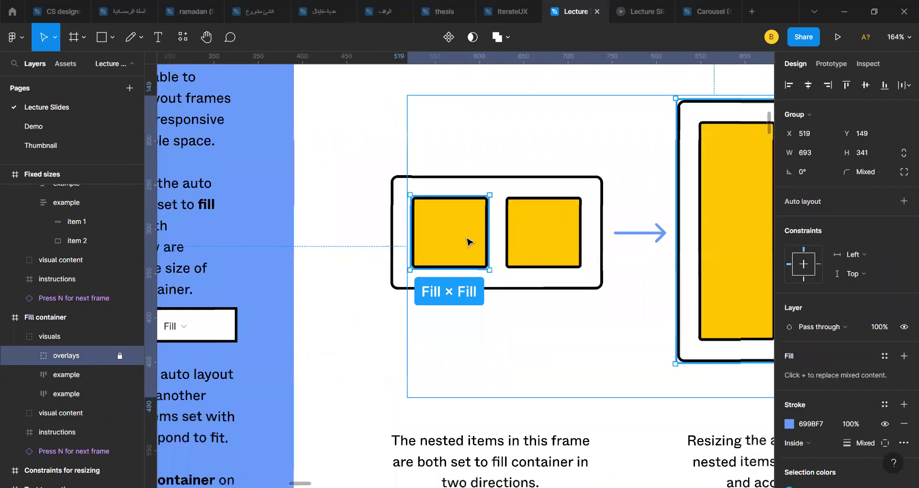
{"action": "scroll", "coordinate": [424, 180], "scroll_direction": "right", "scroll_amount": 3}
{"action": "left_click", "coordinate": [422, 176]}
{"action": "key", "text": "r"}
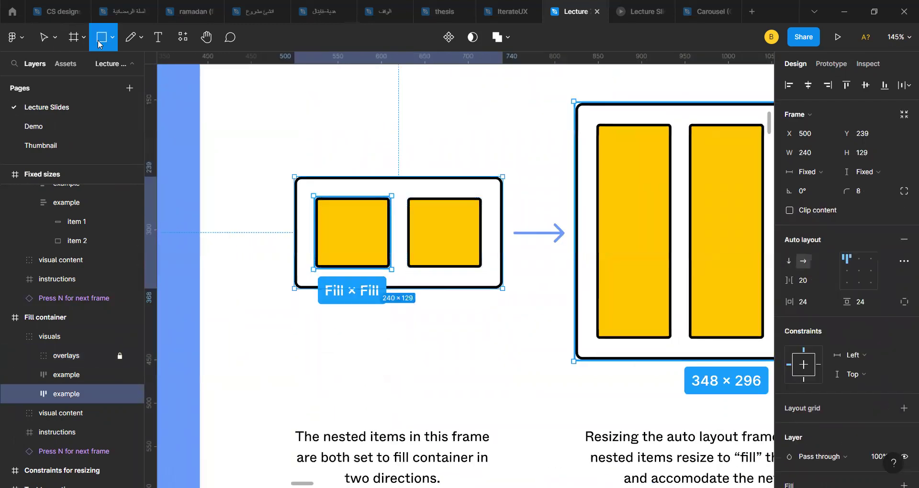
{"action": "left_click_drag", "start_coordinate": [373, 198], "coordinate": [424, 209]}
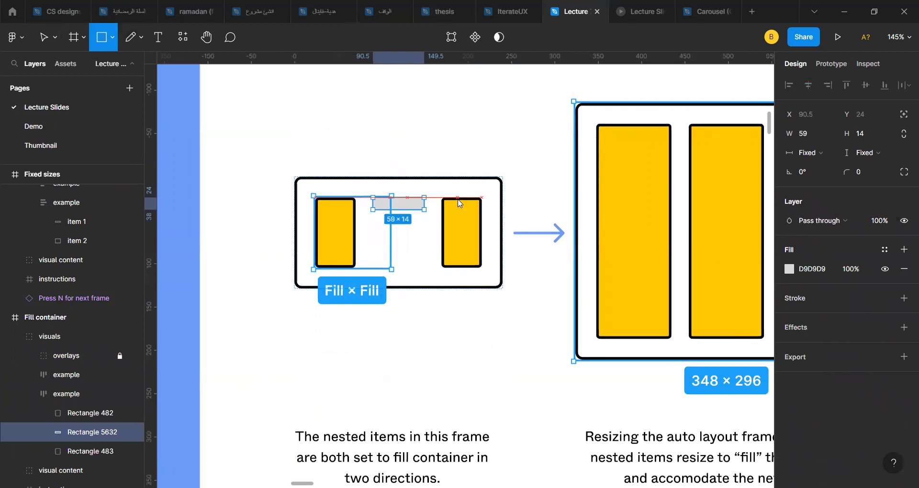
{"action": "scroll", "coordinate": [397, 197], "scroll_direction": "up", "scroll_amount": 5}
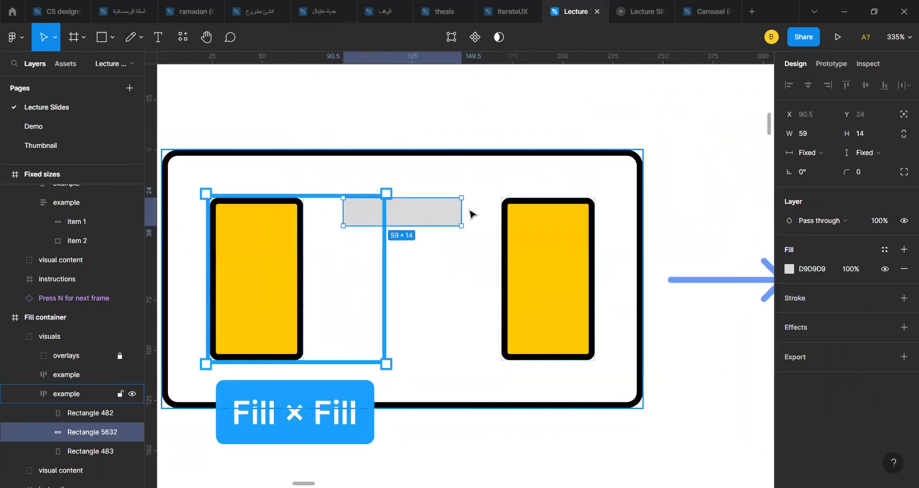
- Set the grey rectangle's width to Fill container and select the parent frame to check its horizontal item spacing
{"action": "left_click", "coordinate": [823, 156]}
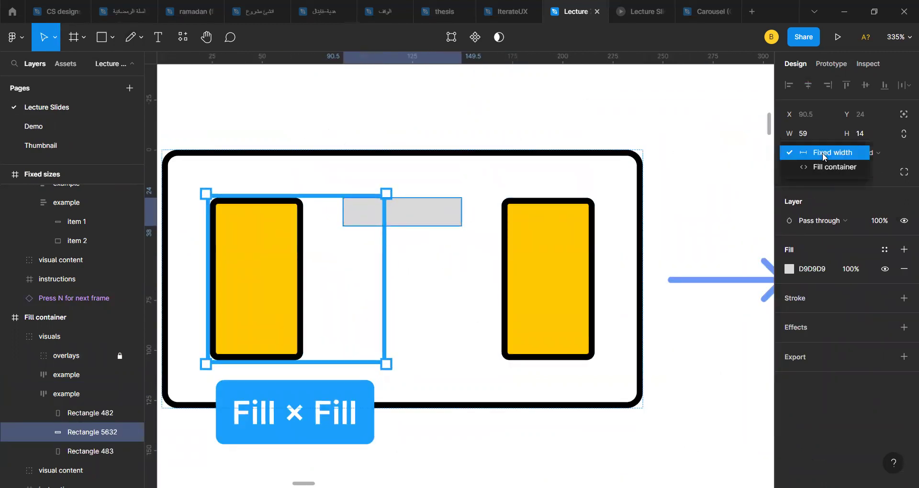
{"action": "left_click", "coordinate": [825, 167]}
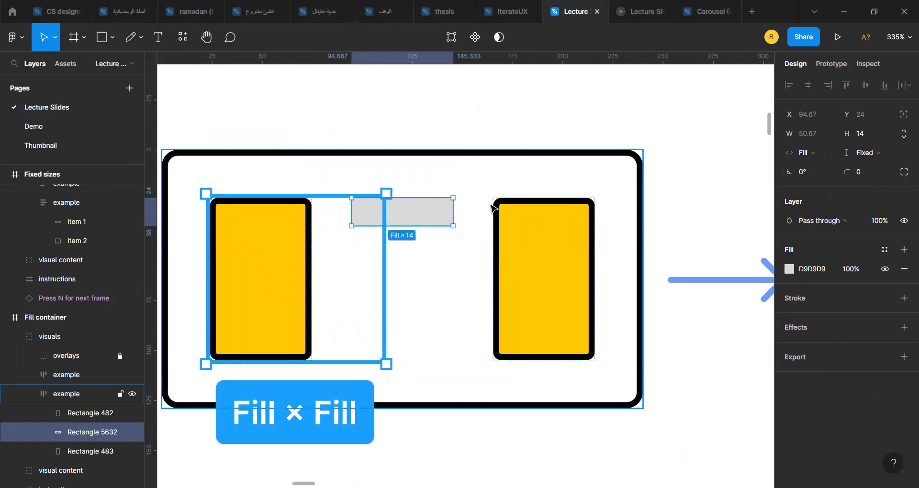
{"action": "double_click", "coordinate": [507, 259]}
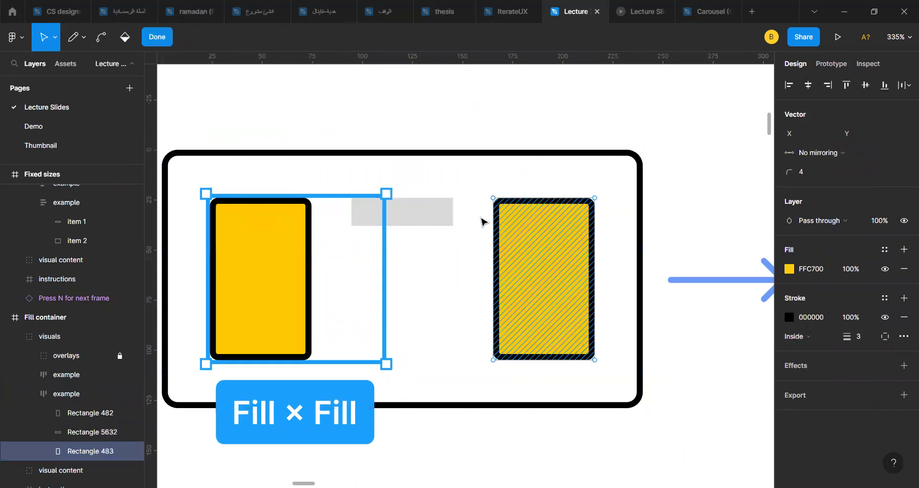
{"action": "key", "text": "Escape"}
{"action": "key", "text": "Escape"}
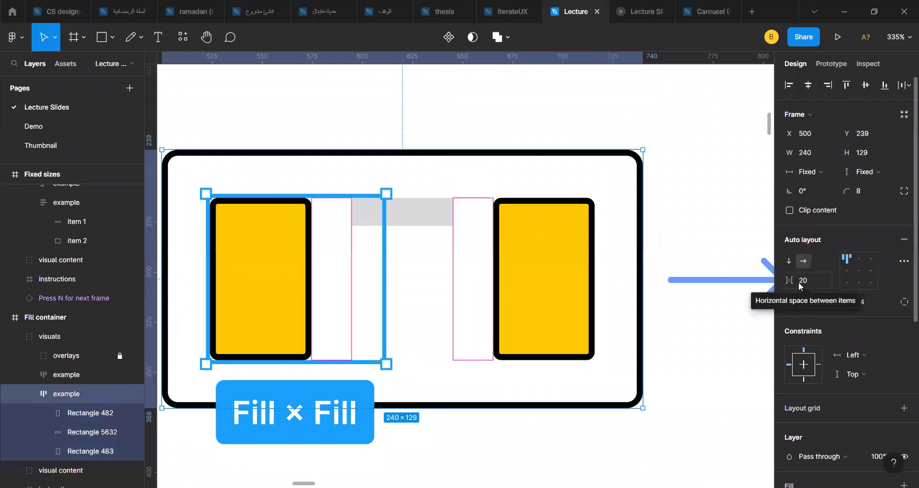
{"action": "scroll", "coordinate": [529, 219], "scroll_direction": "down", "scroll_amount": 3}
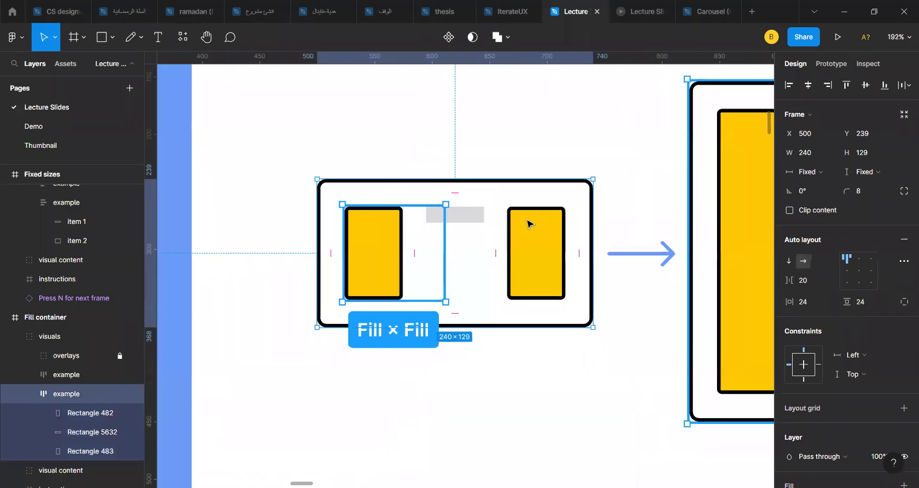
- Undo the grey rectangle's Fill container setting and its insertion into the example frame
{"action": "left_click", "coordinate": [529, 224]}
{"action": "key", "text": "ctrl+z"}
{"action": "key", "text": "ctrl+z"}
{"action": "key", "text": "ctrl+z"}
{"action": "key", "text": "ctrl+z"}
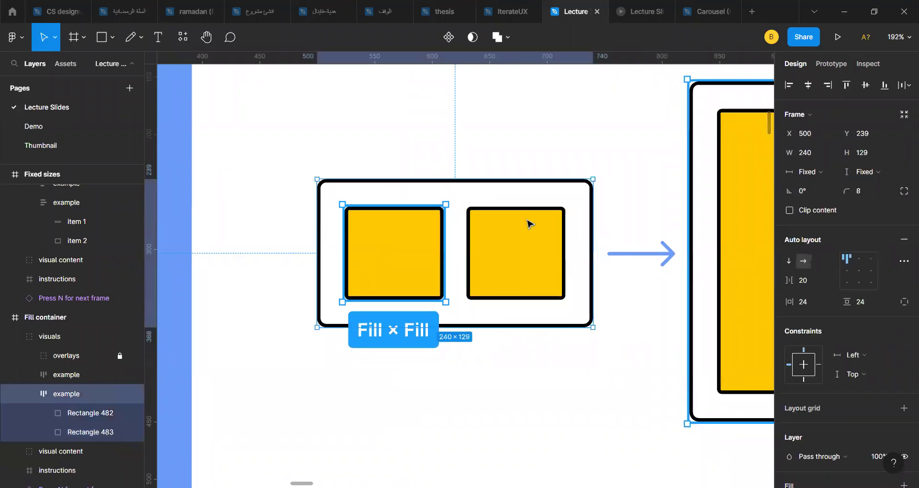
- Select the two-square example frame on the Fill container slide and try resizing it
{"action": "scroll", "coordinate": [530, 223], "scroll_direction": "down", "scroll_amount": 5}
{"action": "scroll", "coordinate": [529, 223], "scroll_direction": "right", "scroll_amount": 5}
{"action": "scroll", "coordinate": [529, 223], "scroll_direction": "down", "scroll_amount": 2}
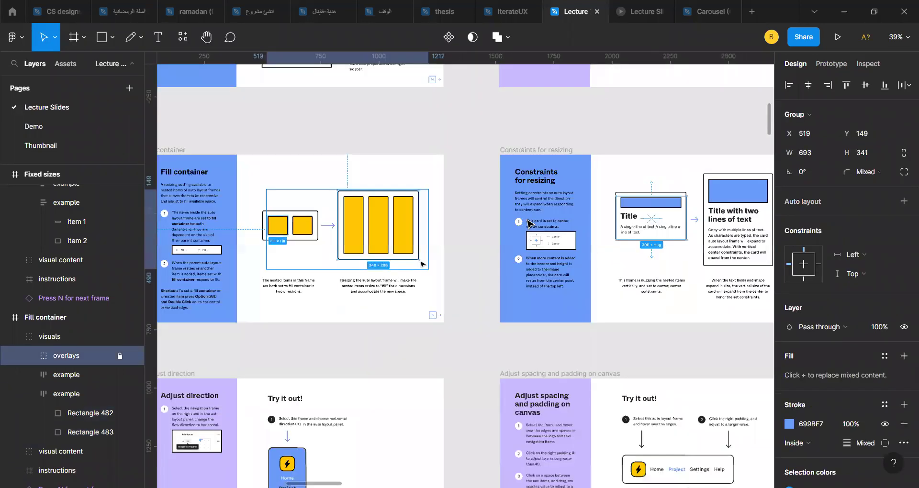
{"action": "scroll", "coordinate": [529, 223], "scroll_direction": "up", "scroll_amount": 2}
{"action": "scroll", "coordinate": [530, 223], "scroll_direction": "up", "scroll_amount": 3}
{"action": "scroll", "coordinate": [431, 220], "scroll_direction": "left", "scroll_amount": 8}
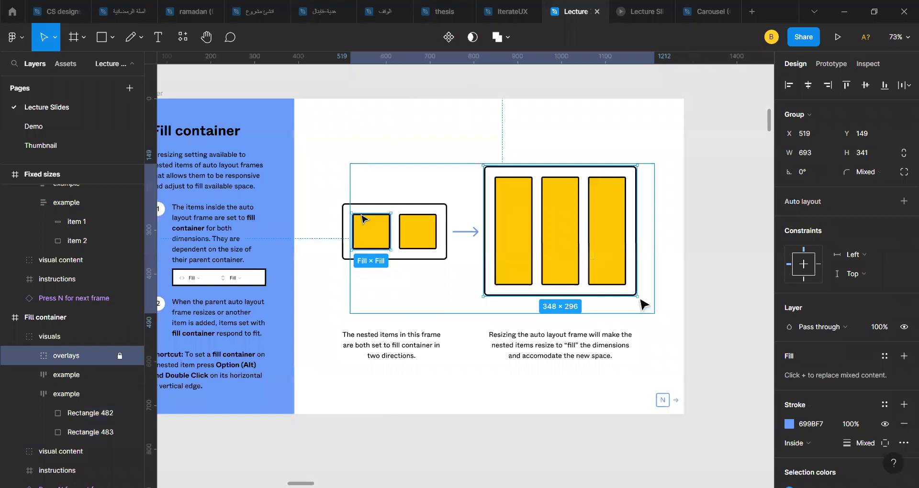
{"action": "left_click", "coordinate": [355, 213]}
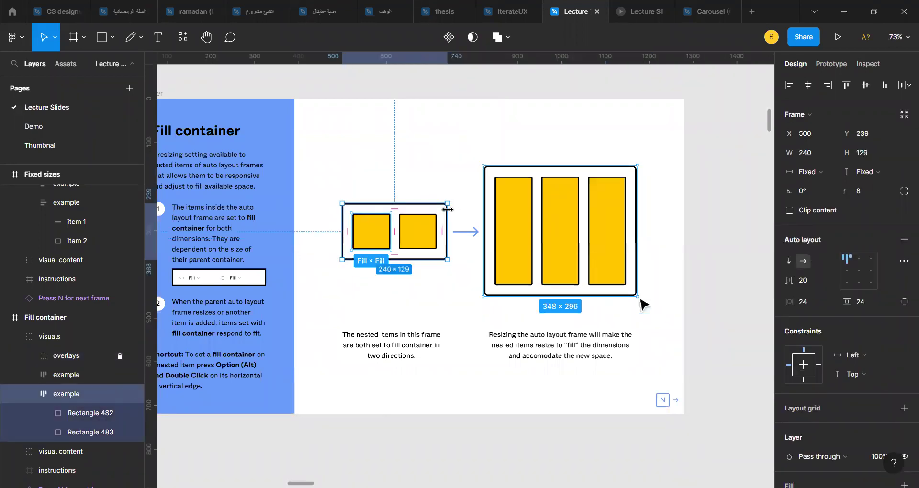
{"action": "mouse_move", "coordinate": [427, 203]}
{"action": "left_mouse_down"}
{"action": "mouse_move", "coordinate": [422, 113]}
{"action": "mouse_move", "coordinate": [421, 199]}
{"action": "mouse_move", "coordinate": [419, 134]}
{"action": "mouse_move", "coordinate": [417, 184]}
{"action": "mouse_move", "coordinate": [419, 175]}
{"action": "mouse_move", "coordinate": [419, 200]}
{"action": "mouse_move", "coordinate": [422, 108]}
{"action": "mouse_move", "coordinate": [420, 312]}
{"action": "mouse_move", "coordinate": [431, 114]}
{"action": "mouse_move", "coordinate": [433, 203]}
{"action": "left_mouse_up"}
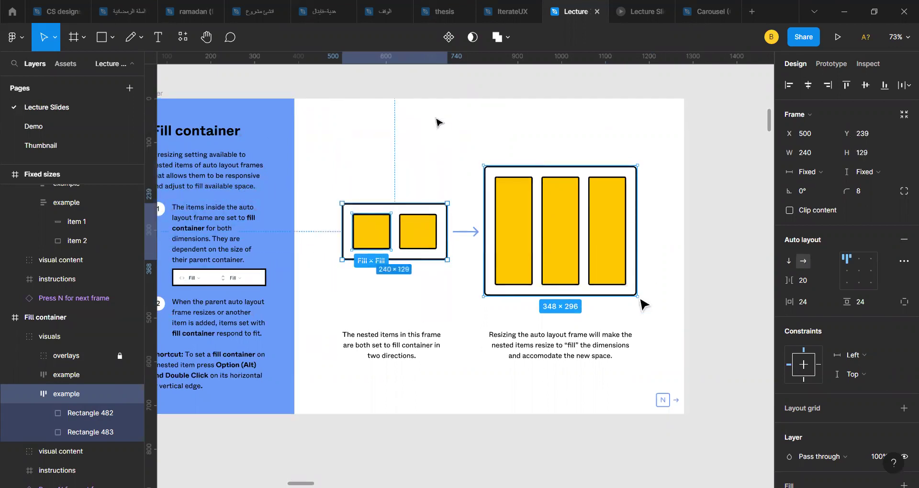
- Examine the Constraints for resizing slide, including its two card examples and the neighbouring slides
{"action": "scroll", "coordinate": [507, 233], "scroll_direction": "right", "scroll_amount": 10}
{"action": "scroll", "coordinate": [507, 232], "scroll_direction": "up", "scroll_amount": 2}
{"action": "scroll", "coordinate": [508, 232], "scroll_direction": "down", "scroll_amount": 3}
{"action": "scroll", "coordinate": [507, 232], "scroll_direction": "right", "scroll_amount": 4}
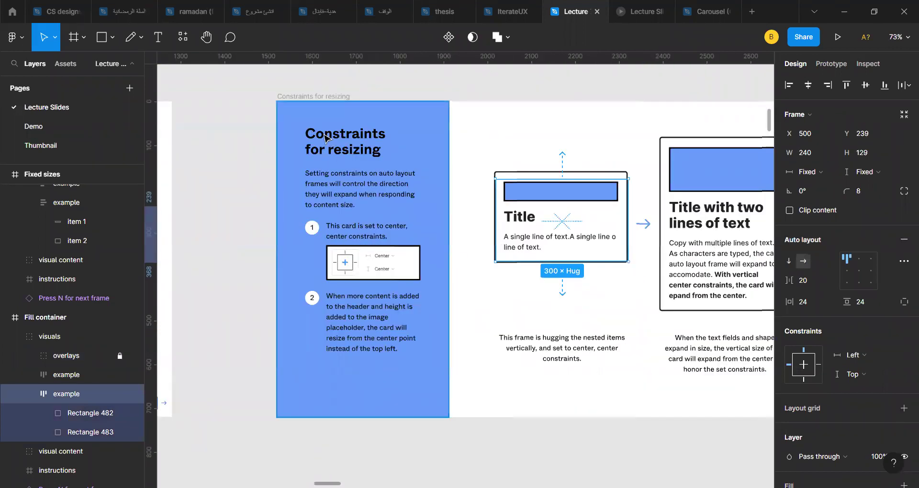
{"action": "scroll", "coordinate": [324, 138], "scroll_direction": "down", "scroll_amount": 5}
{"action": "scroll", "coordinate": [515, 194], "scroll_direction": "up", "scroll_amount": 5}
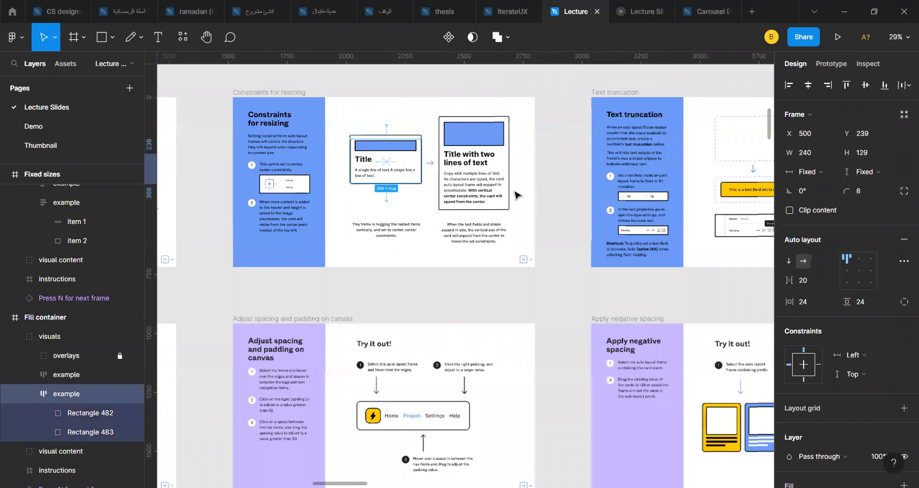
{"action": "scroll", "coordinate": [346, 286], "scroll_direction": "up", "scroll_amount": 3}
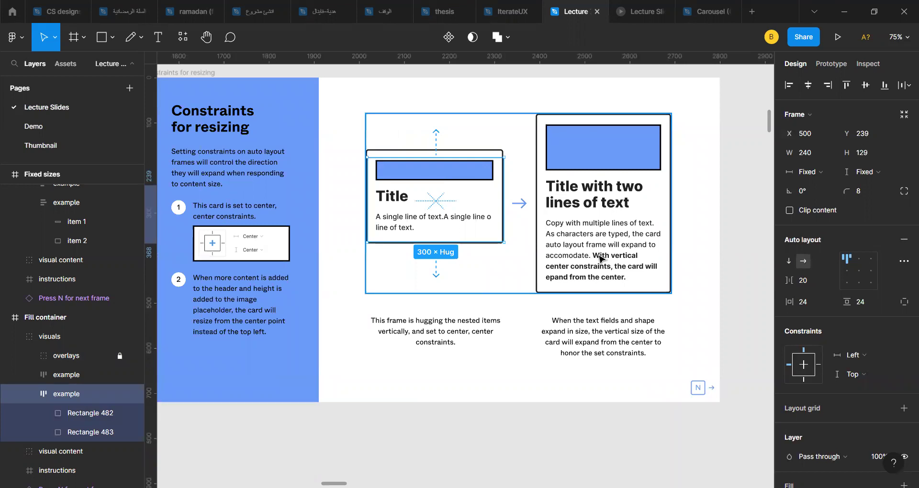
{"action": "scroll", "coordinate": [405, 169], "scroll_direction": "down", "scroll_amount": 5}
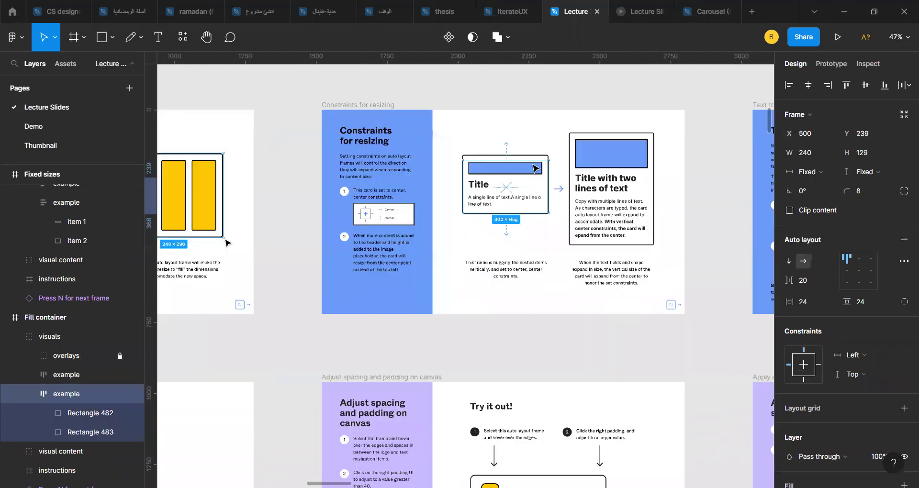
{"action": "scroll", "coordinate": [540, 173], "scroll_direction": "down", "scroll_amount": 5}
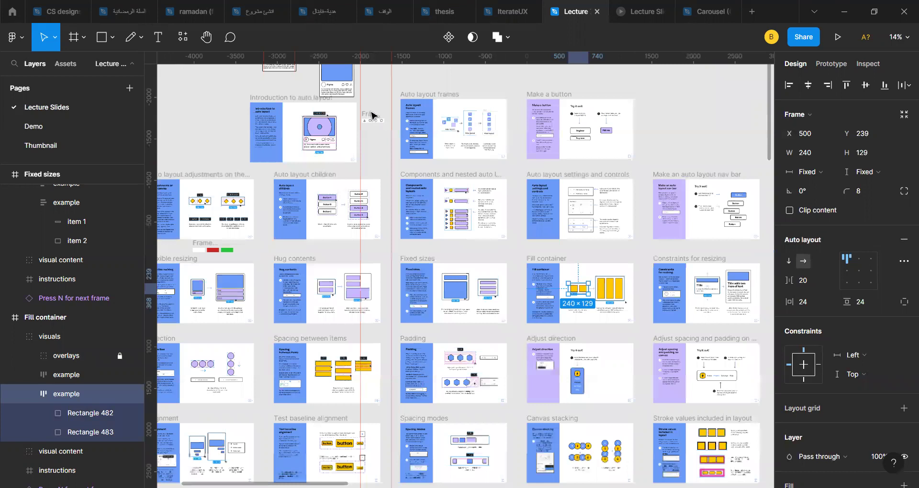
- Inspect the auto layout settings of the BODY card and the resizing of its blue image rectangle and text block
{"action": "scroll", "coordinate": [469, 107], "scroll_direction": "left", "scroll_amount": 6}
{"action": "scroll", "coordinate": [566, 98], "scroll_direction": "up", "scroll_amount": 2}
{"action": "scroll", "coordinate": [526, 96], "scroll_direction": "up", "scroll_amount": 10}
{"action": "left_click", "coordinate": [277, 106]}
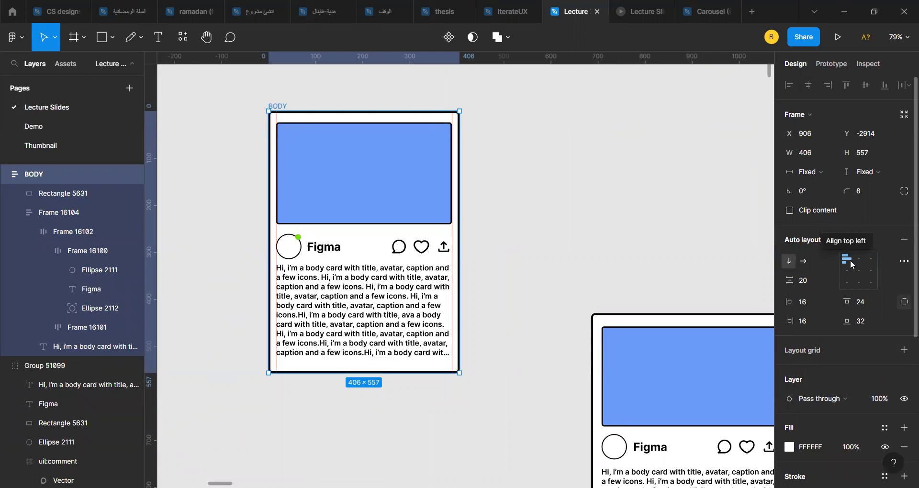
{"action": "scroll", "coordinate": [810, 328], "scroll_direction": "down", "scroll_amount": 1}
{"action": "scroll", "coordinate": [810, 327], "scroll_direction": "down", "scroll_amount": 1}
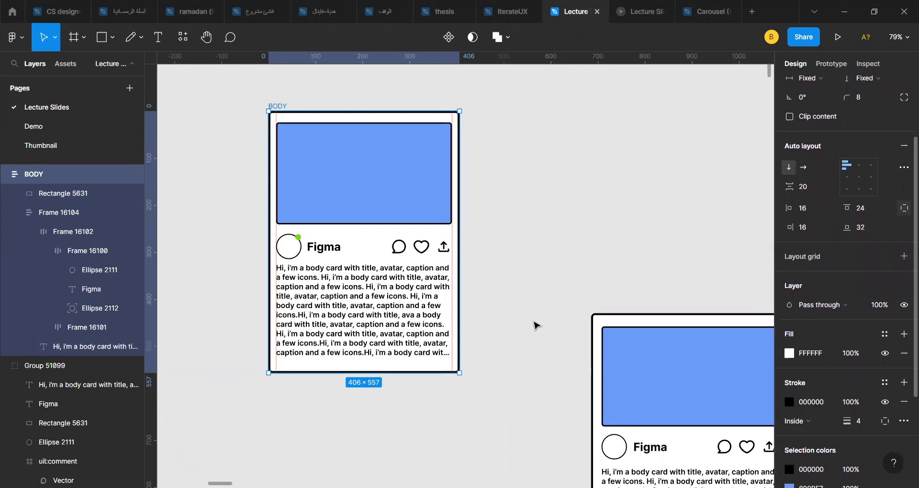
{"action": "left_click", "coordinate": [346, 177]}
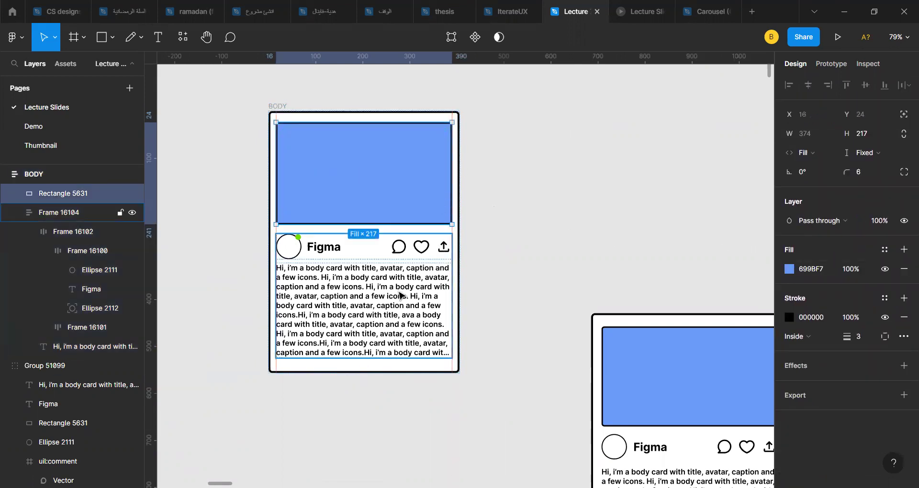
{"action": "left_click", "coordinate": [399, 295]}
{"action": "left_click", "coordinate": [400, 295]}
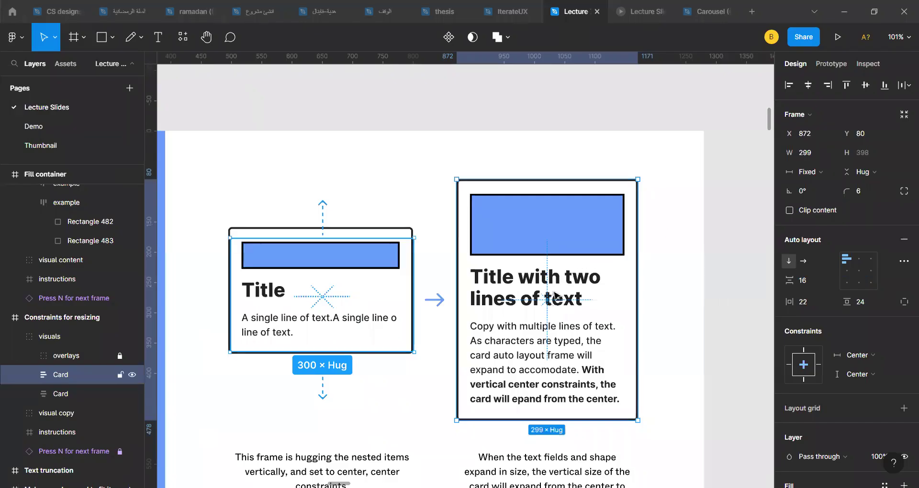
- Widen the two-line title card on the Constraints for resizing slide to 316
{"action": "scroll", "coordinate": [556, 295], "scroll_direction": "down", "scroll_amount": 1}
{"action": "scroll", "coordinate": [555, 295], "scroll_direction": "right", "scroll_amount": 1}
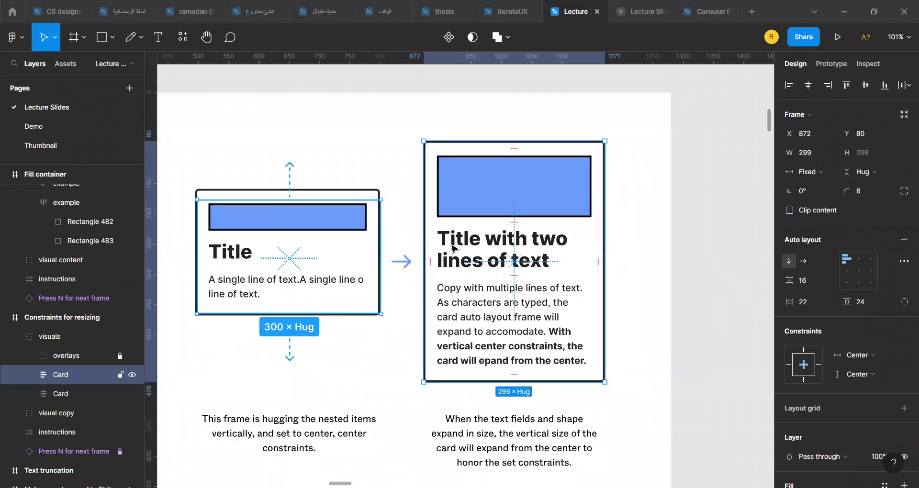
{"action": "scroll", "coordinate": [452, 248], "scroll_direction": "down", "scroll_amount": 2}
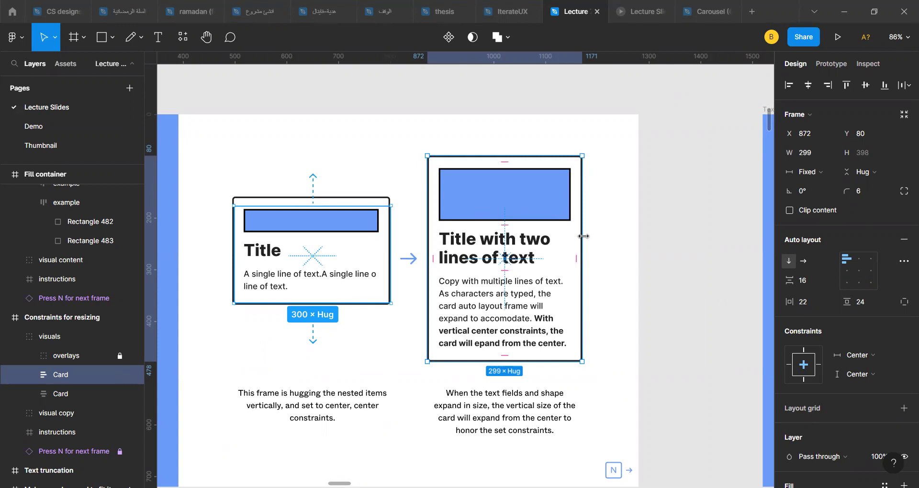
{"action": "mouse_move", "coordinate": [583, 237]}
{"action": "left_mouse_down"}
{"action": "mouse_move", "coordinate": [703, 242]}
{"action": "mouse_move", "coordinate": [592, 245]}
{"action": "left_mouse_up"}
- Move the two-line title card off its slide onto the empty canvas beside the Apply negative spacing slide
{"action": "scroll", "coordinate": [592, 245], "scroll_direction": "down", "scroll_amount": 5}
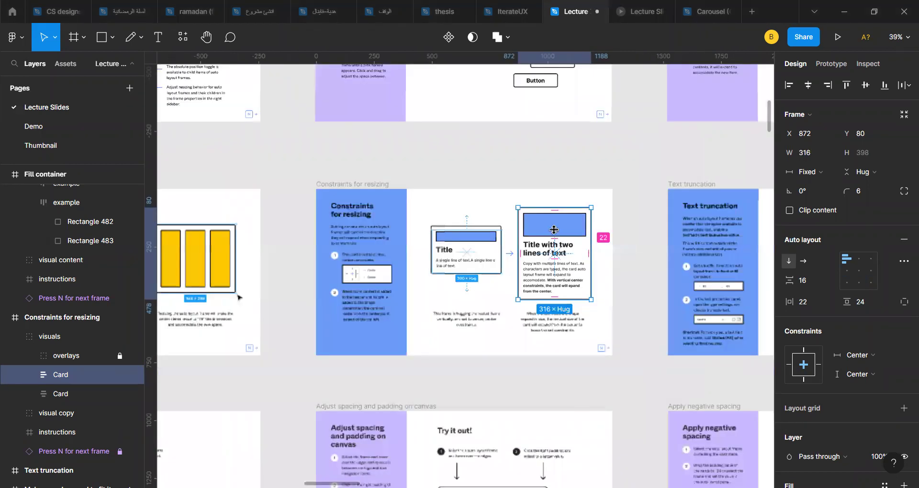
{"action": "scroll", "coordinate": [554, 232], "scroll_direction": "down", "scroll_amount": 4}
{"action": "left_click_drag", "start_coordinate": [555, 242], "coordinate": [543, 346]}
{"action": "scroll", "coordinate": [543, 345], "scroll_direction": "up", "scroll_amount": 2}
{"action": "scroll", "coordinate": [588, 355], "scroll_direction": "down", "scroll_amount": 3}
{"action": "scroll", "coordinate": [820, 384], "scroll_direction": "down", "scroll_amount": 5}
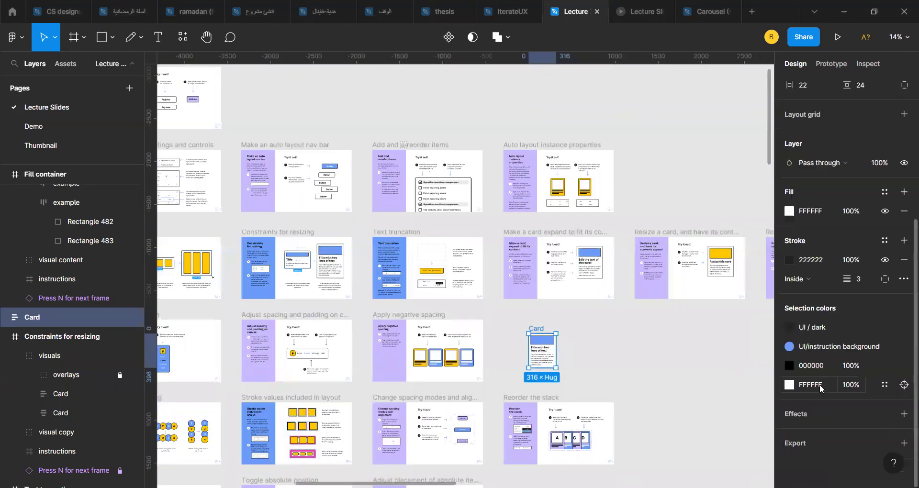
{"action": "scroll", "coordinate": [543, 355], "scroll_direction": "up", "scroll_amount": 4}
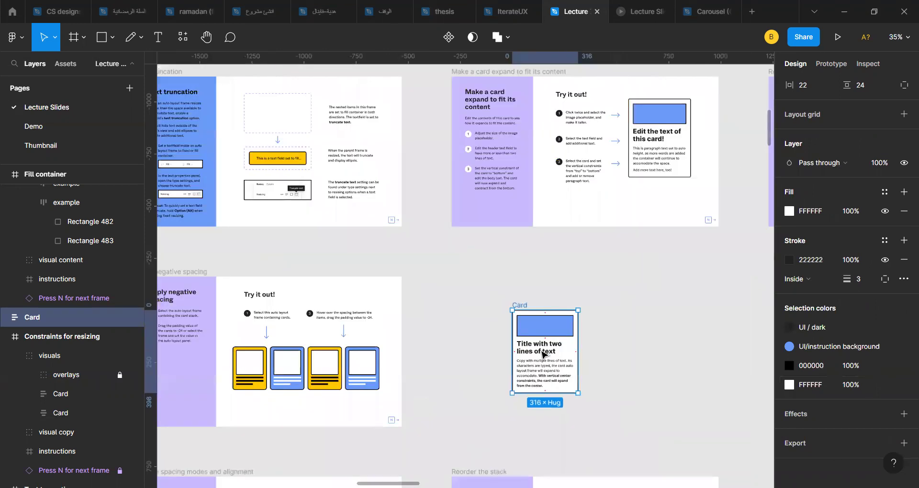
{"action": "scroll", "coordinate": [544, 354], "scroll_direction": "up", "scroll_amount": 2}
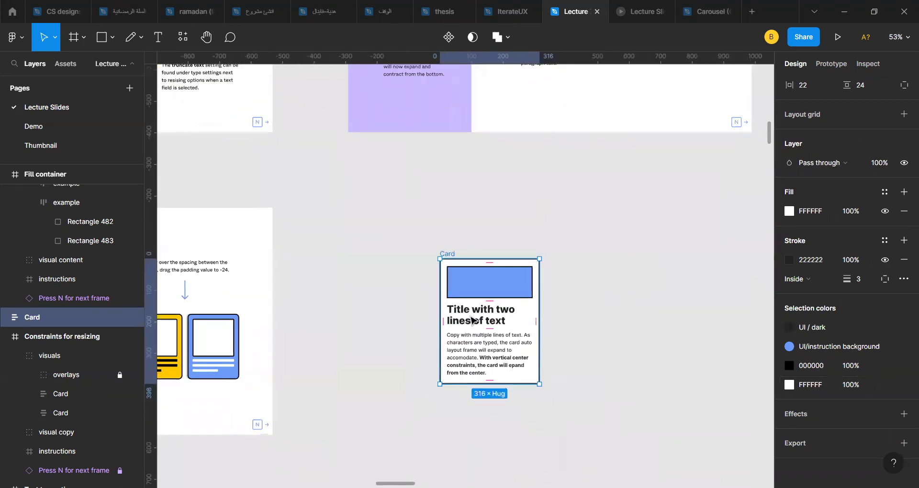
- Draw a 780 × 670 frame around the card and center the card inside it
{"action": "left_click", "coordinate": [75, 37]}
{"action": "left_click_drag", "start_coordinate": [374, 199], "coordinate": [619, 410]}
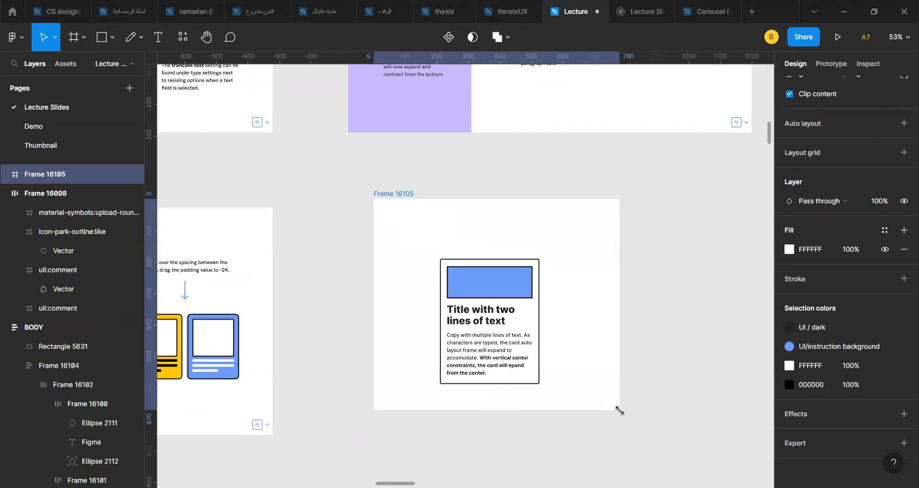
{"action": "left_click", "coordinate": [501, 308]}
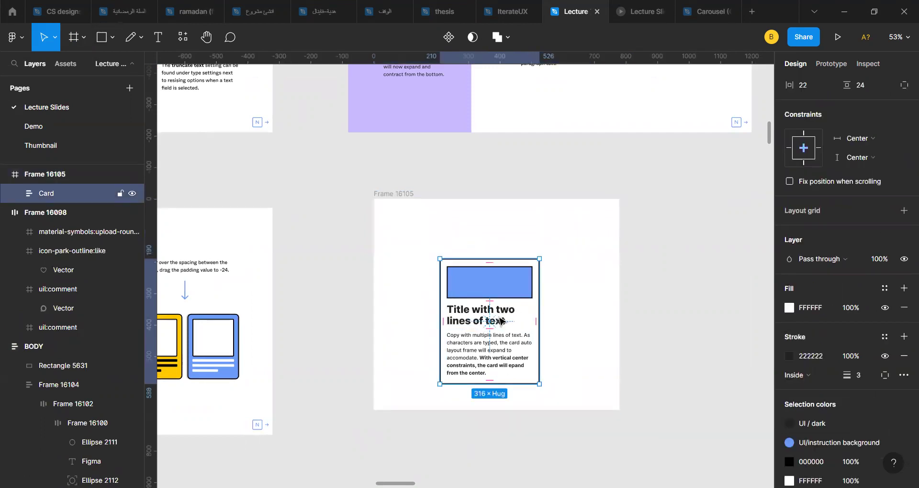
{"action": "scroll", "coordinate": [480, 287], "scroll_direction": "up", "scroll_amount": 3, "text": "ctrl"}
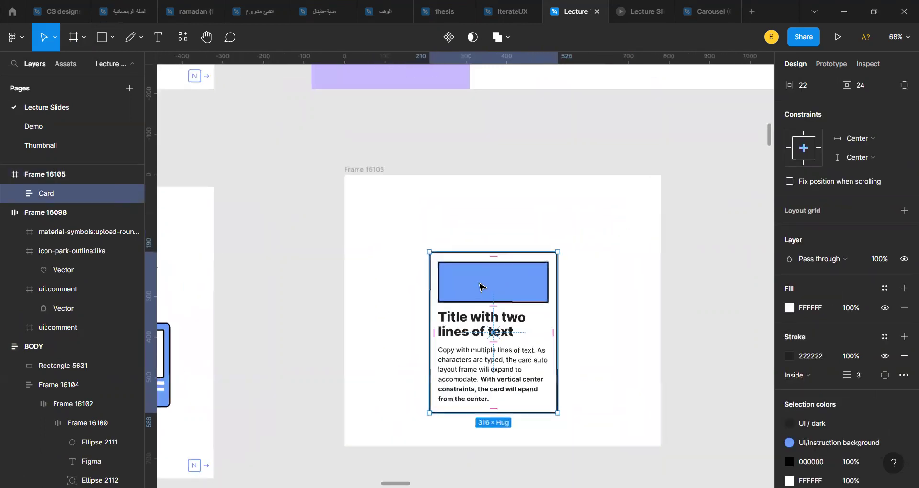
{"action": "left_click_drag", "start_coordinate": [423, 298], "coordinate": [432, 277]}
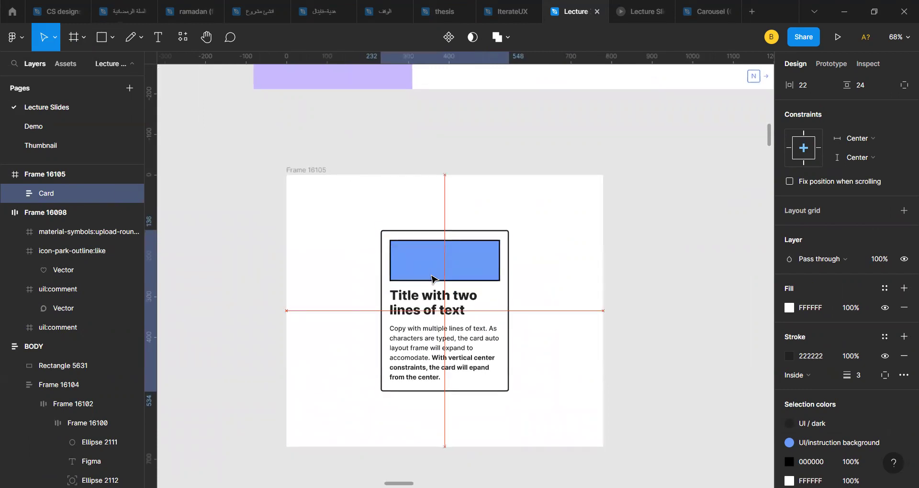
- Compare the settings of the card, its blue rectangle and the parent frame, checking where constraints are available
{"action": "left_click", "coordinate": [432, 278]}
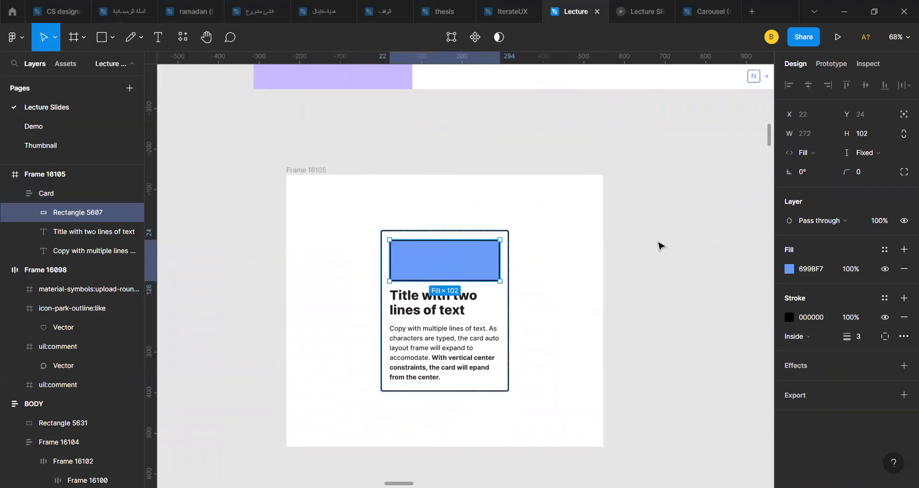
{"action": "left_click", "coordinate": [657, 245]}
{"action": "left_click", "coordinate": [425, 252]}
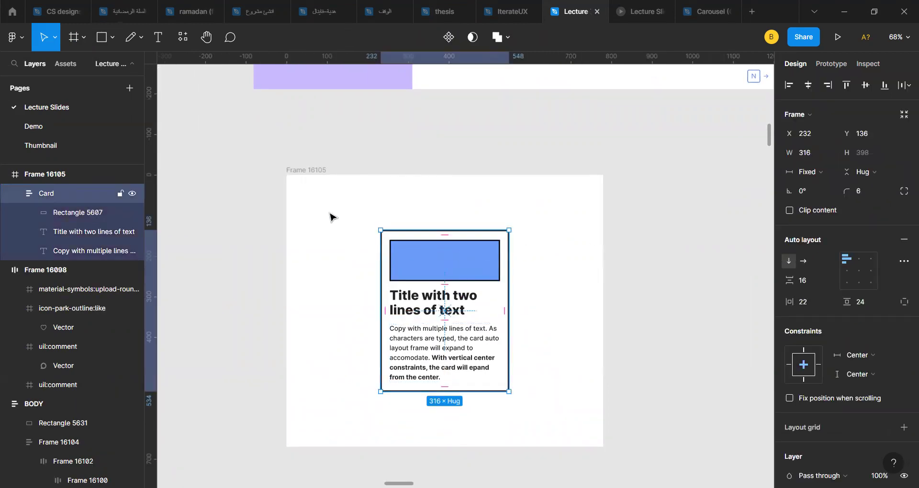
{"action": "left_click", "coordinate": [301, 175]}
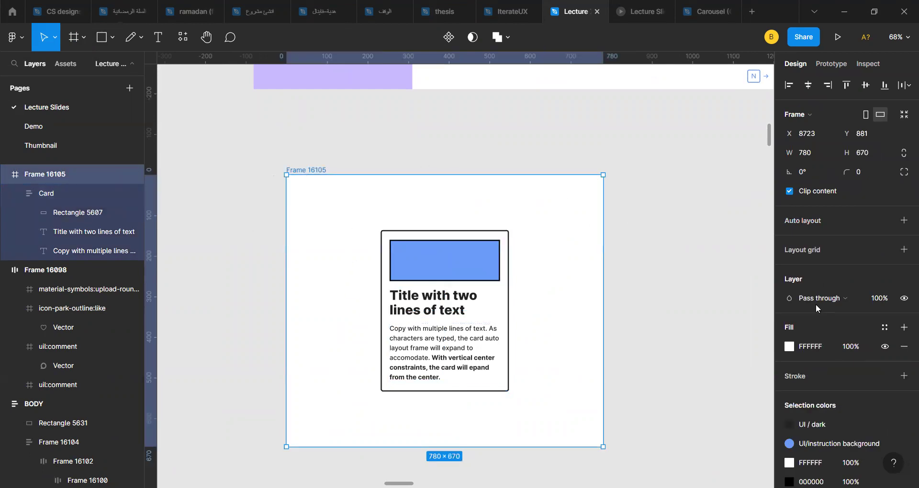
{"action": "scroll", "coordinate": [816, 304], "scroll_direction": "down", "scroll_amount": 2}
{"action": "left_click", "coordinate": [457, 291]}
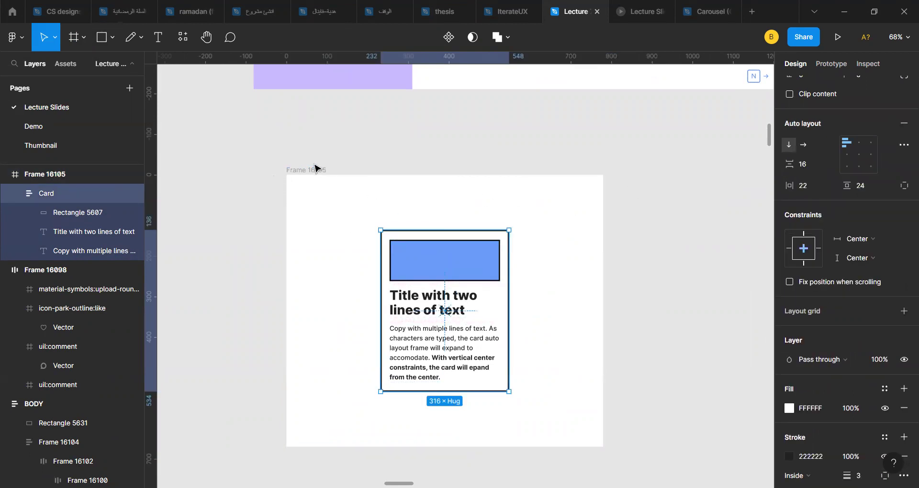
{"action": "left_click", "coordinate": [315, 167]}
- Resize the parent frame to 890 × 534 and select the card to check its center constraints
{"action": "scroll", "coordinate": [315, 167], "scroll_direction": "down", "scroll_amount": 3, "text": "ctrl"}
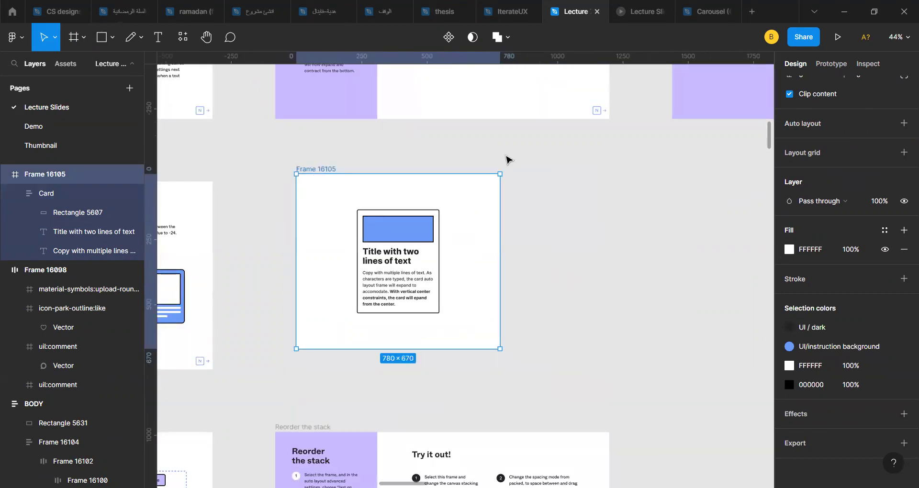
{"action": "left_click_drag", "start_coordinate": [513, 175], "coordinate": [396, 209]}
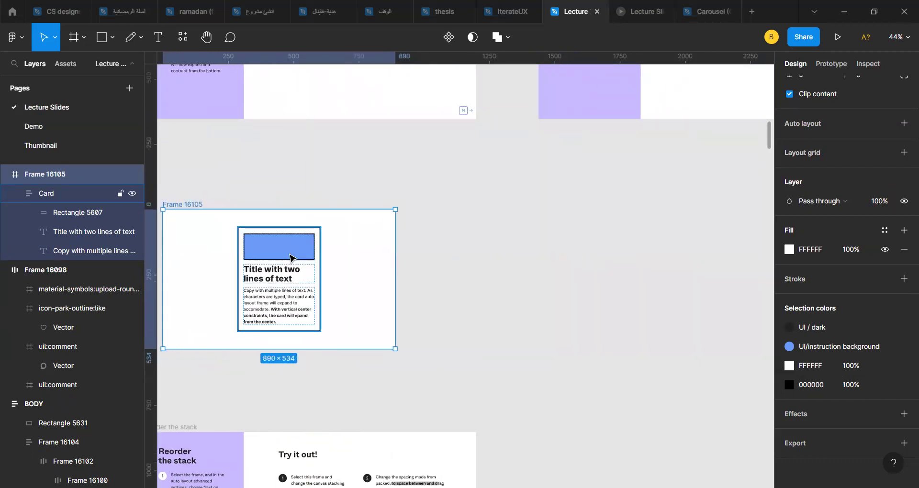
{"action": "scroll", "coordinate": [289, 257], "scroll_direction": "left", "scroll_amount": 8}
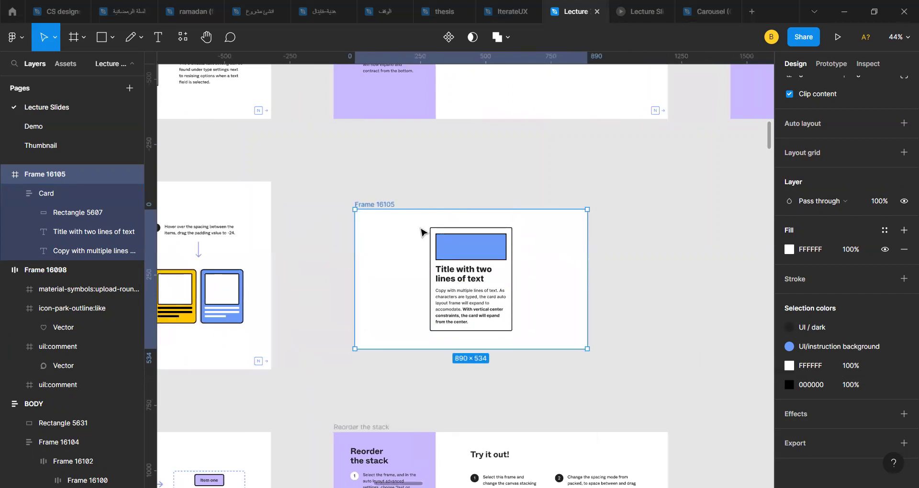
{"action": "left_click", "coordinate": [459, 276]}
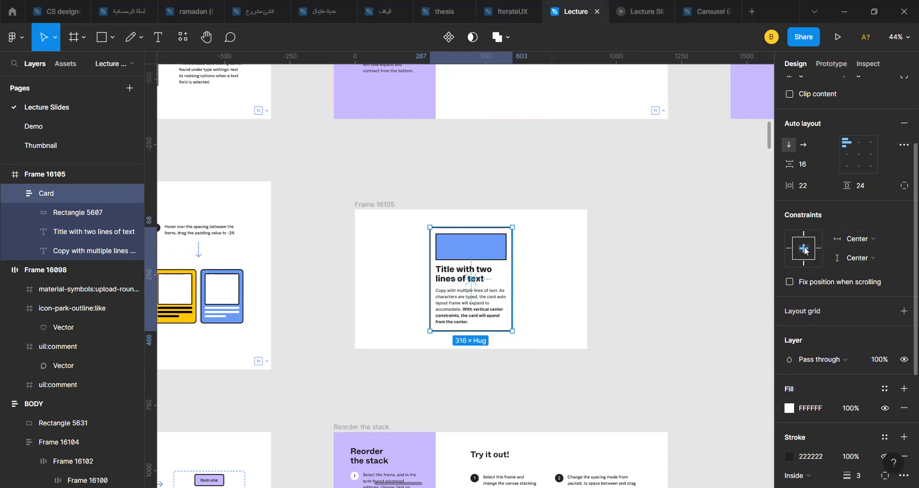
{"action": "scroll", "coordinate": [533, 269], "scroll_direction": "up", "scroll_amount": 3}
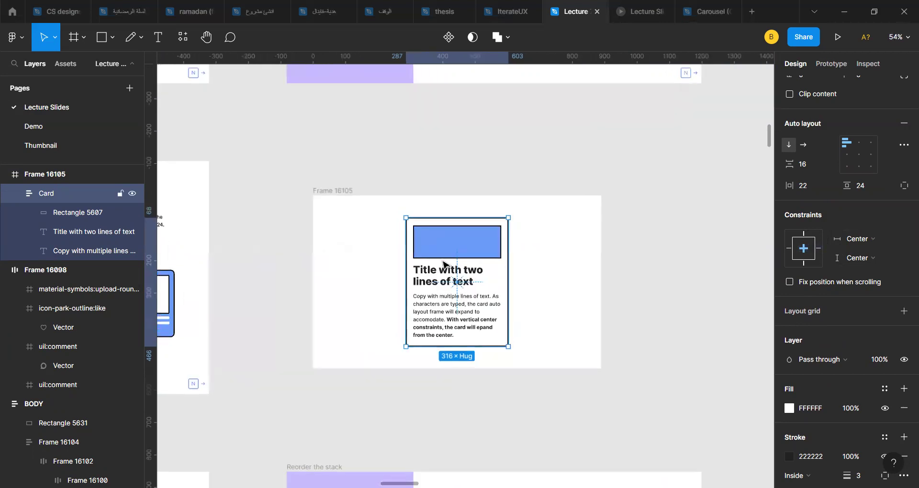
- Delete the card from its parent frame and undo the deletion
{"action": "key", "text": "Delete"}
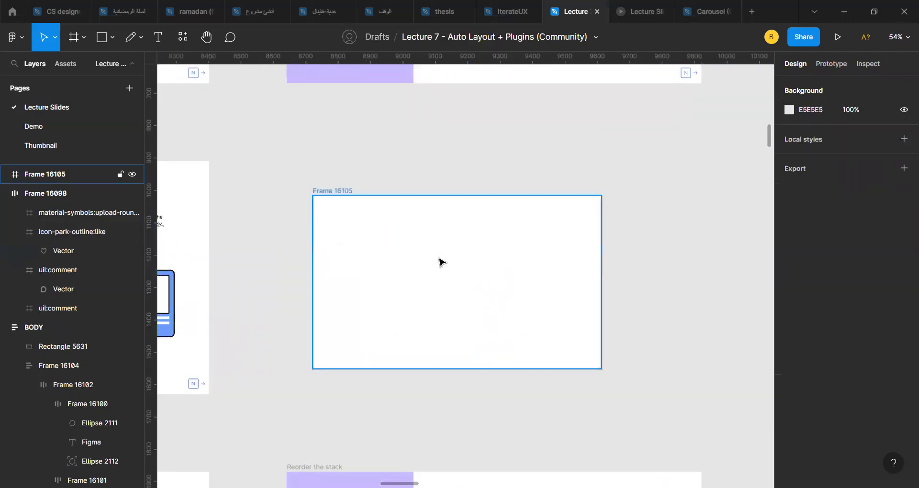
{"action": "left_click", "coordinate": [441, 262]}
{"action": "key", "text": "Escape"}
{"action": "key", "text": "ctrl+z"}
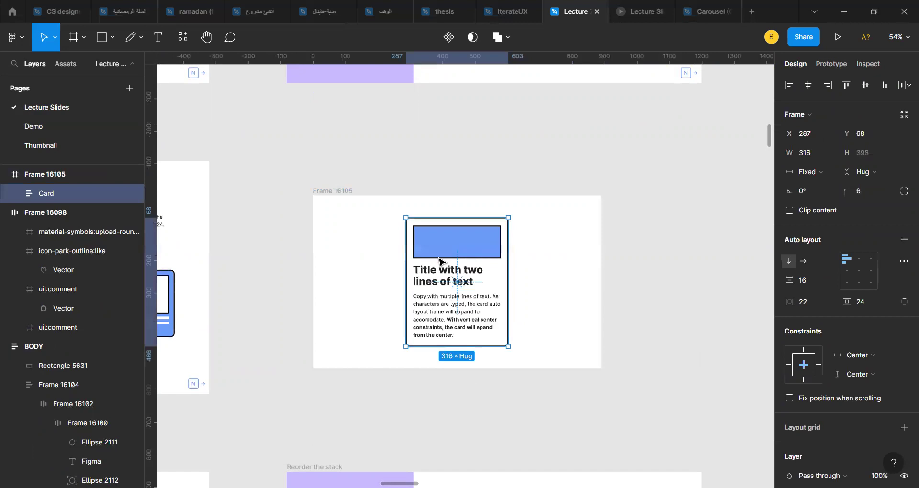
- Stretch the card inside its parent frame to 864 × 294
{"action": "left_click_drag", "start_coordinate": [338, 236], "coordinate": [317, 235]}
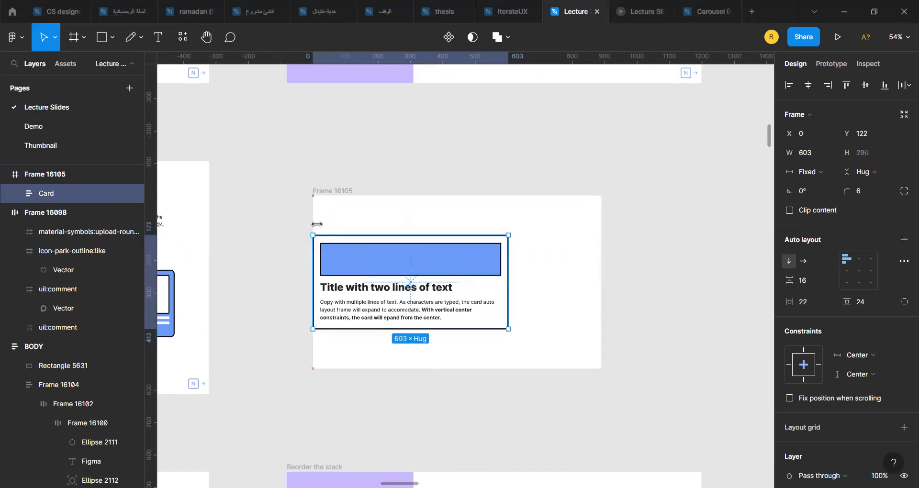
{"action": "left_click_drag", "start_coordinate": [446, 300], "coordinate": [462, 331]}
{"action": "left_click_drag", "start_coordinate": [508, 255], "coordinate": [598, 257]}
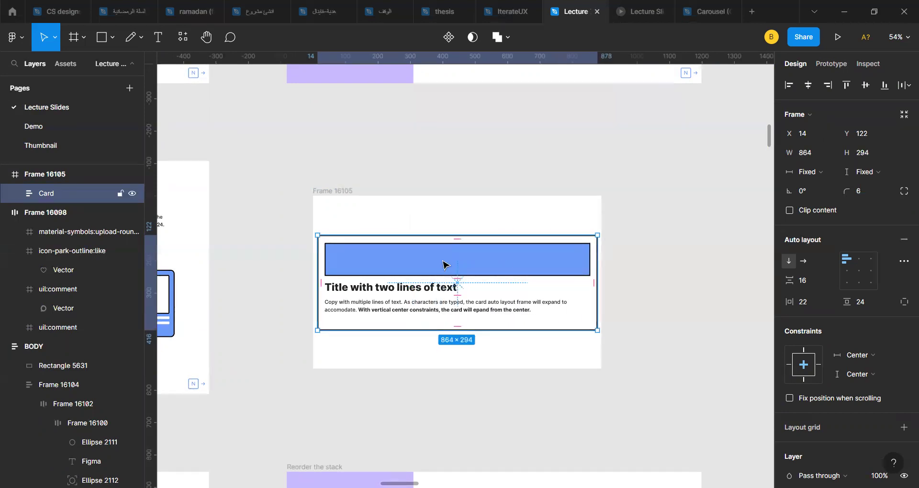
- Move the card to X 13, Y 24 in its parent frame and reselect it to check its constraints
{"action": "scroll", "coordinate": [445, 233], "scroll_direction": "up", "scroll_amount": 3}
{"action": "scroll", "coordinate": [445, 234], "scroll_direction": "up", "scroll_amount": 1}
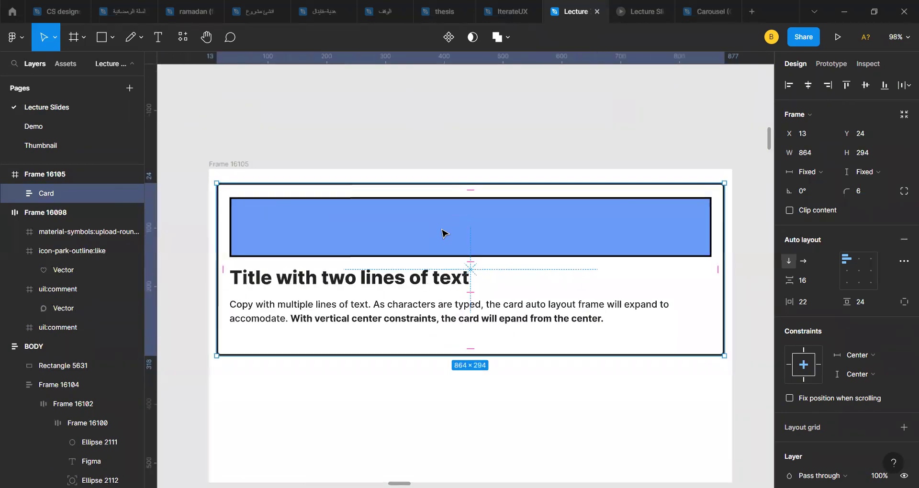
{"action": "scroll", "coordinate": [443, 232], "scroll_direction": "down", "scroll_amount": 2}
{"action": "scroll", "coordinate": [444, 232], "scroll_direction": "down", "scroll_amount": 2}
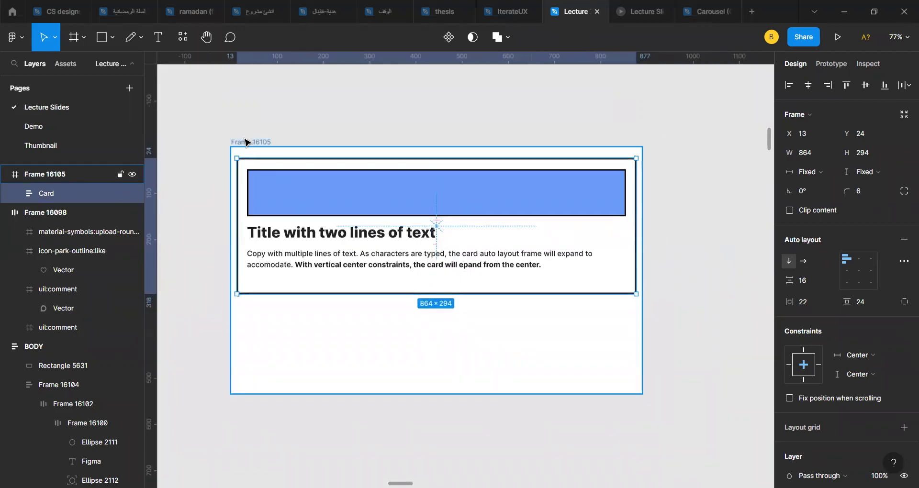
{"action": "left_click", "coordinate": [245, 142]}
{"action": "left_click", "coordinate": [283, 180]}
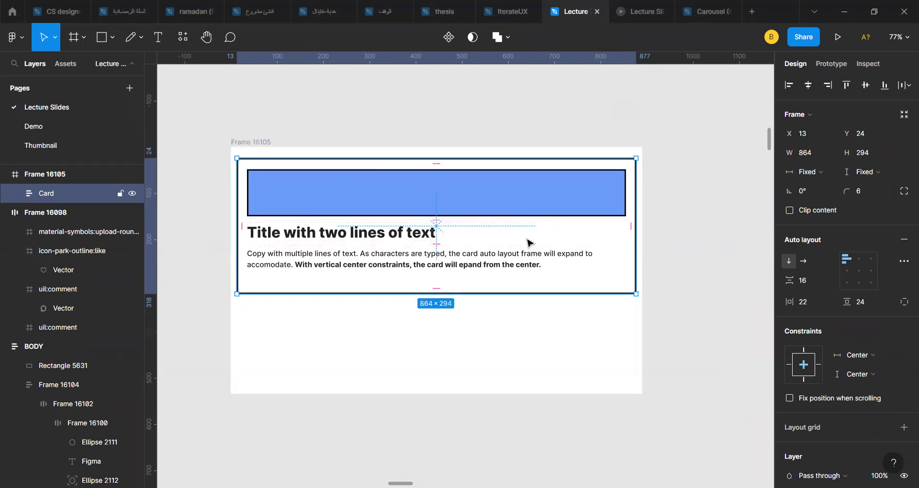
- Set the card's vertical constraint to Top, resize the parent frame to 976 × 551, and select the card
{"action": "left_click", "coordinate": [804, 350]}
{"action": "left_click", "coordinate": [264, 142]}
{"action": "scroll", "coordinate": [264, 143], "scroll_direction": "down", "scroll_amount": 4}
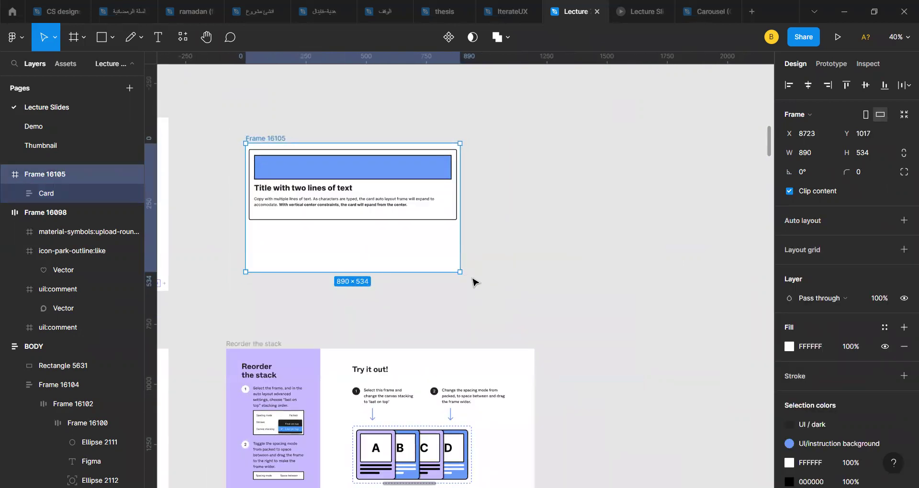
{"action": "left_click_drag", "start_coordinate": [460, 270], "coordinate": [480, 274]}
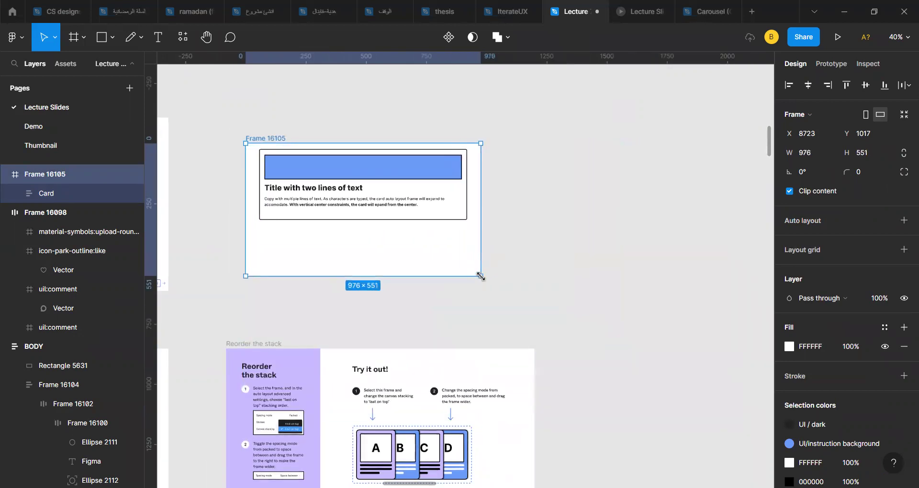
{"action": "left_click", "coordinate": [404, 179]}
{"action": "left_click", "coordinate": [826, 172]}
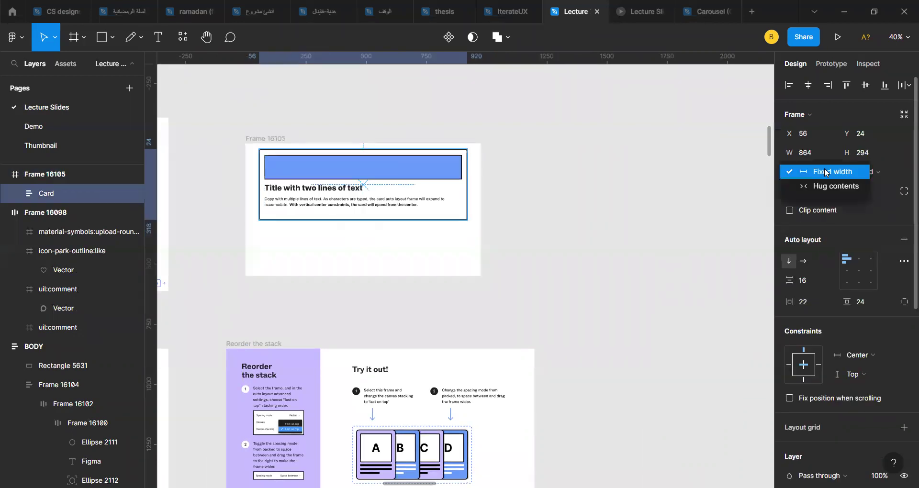
{"action": "left_click", "coordinate": [709, 185]}
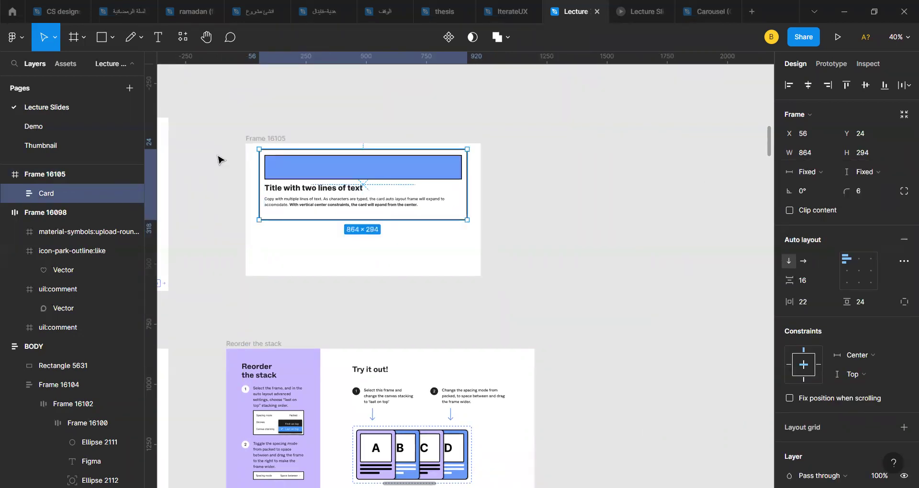
- Set the card's horizontal constraint to Left and right and resize the parent frame to 1990 × 702
{"action": "left_click", "coordinate": [883, 355]}
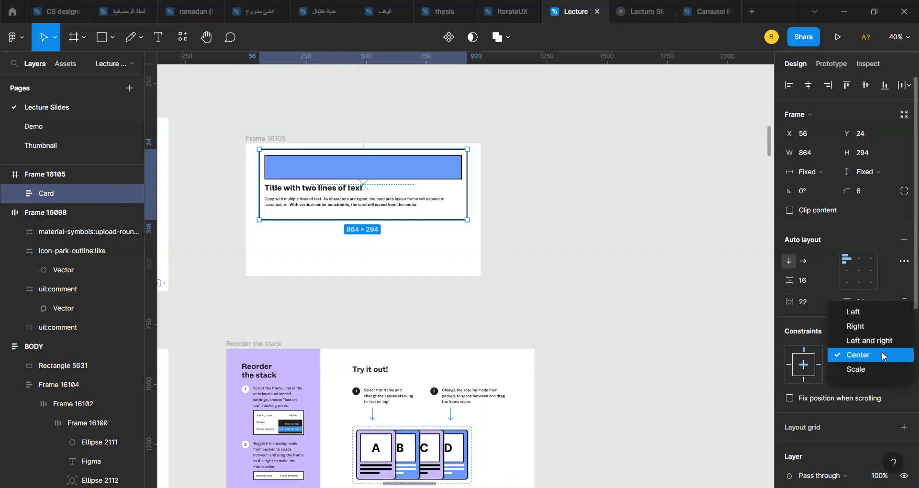
{"action": "left_click", "coordinate": [870, 341]}
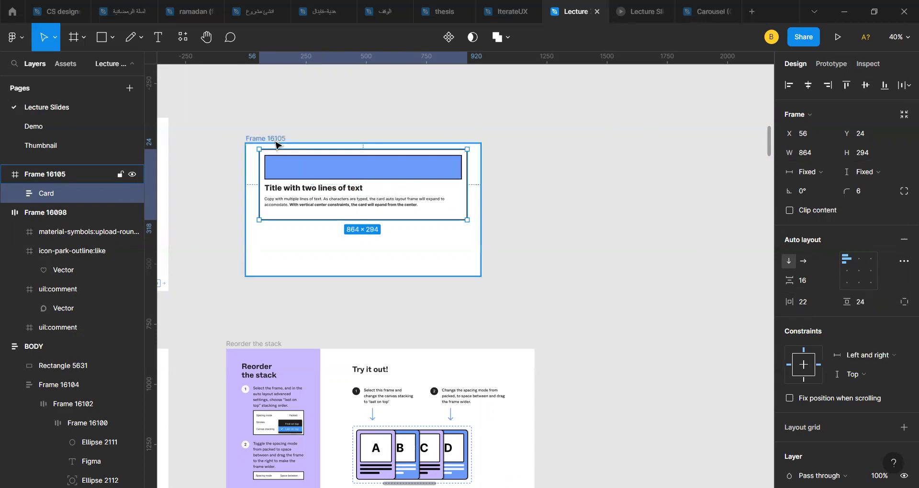
{"action": "key", "text": "Escape"}
{"action": "left_click_drag", "start_coordinate": [481, 277], "coordinate": [725, 312]}
{"action": "left_click", "coordinate": [514, 194]}
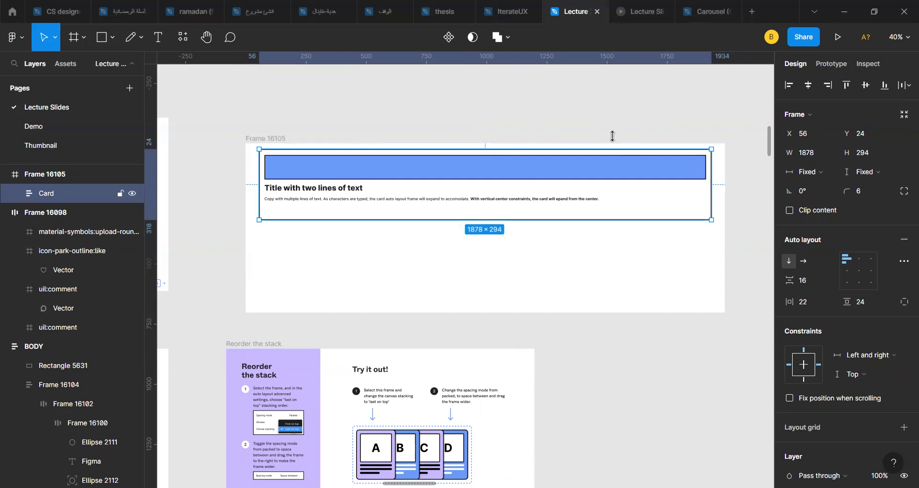
- Inspect the card in the widened parent frame and fix the card's position when scrolling
{"action": "left_click", "coordinate": [249, 134]}
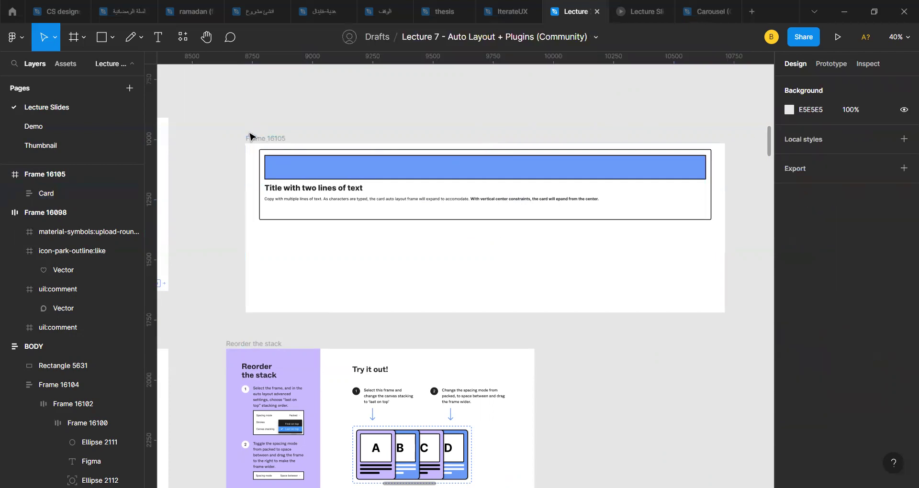
{"action": "scroll", "coordinate": [397, 175], "scroll_direction": "down", "scroll_amount": 3}
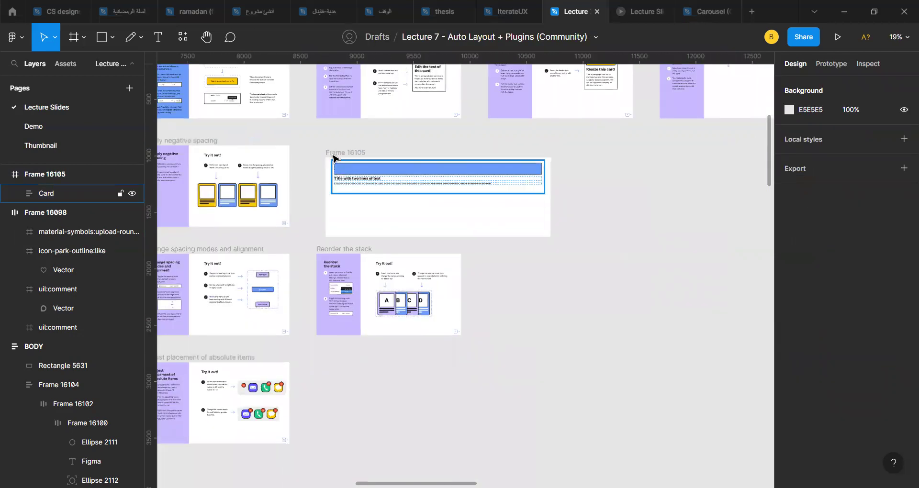
{"action": "left_click", "coordinate": [333, 152]}
{"action": "scroll", "coordinate": [411, 184], "scroll_direction": "up", "scroll_amount": 3}
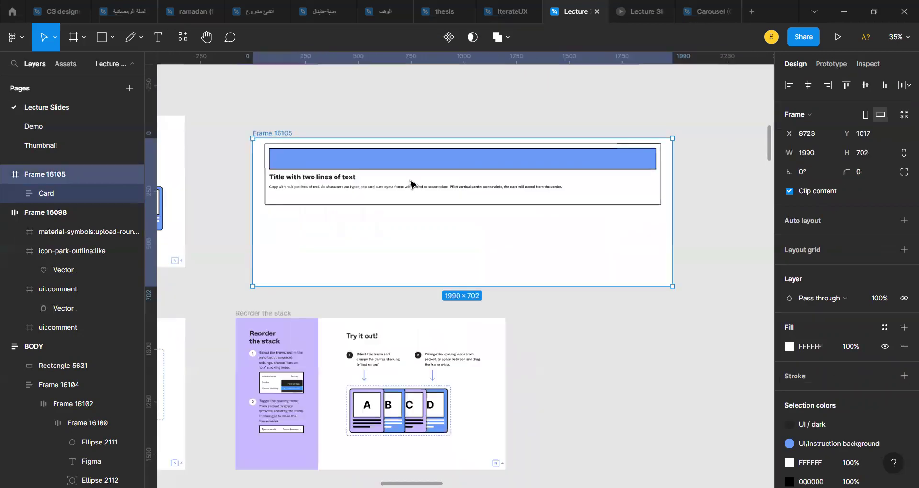
{"action": "left_click", "coordinate": [342, 187]}
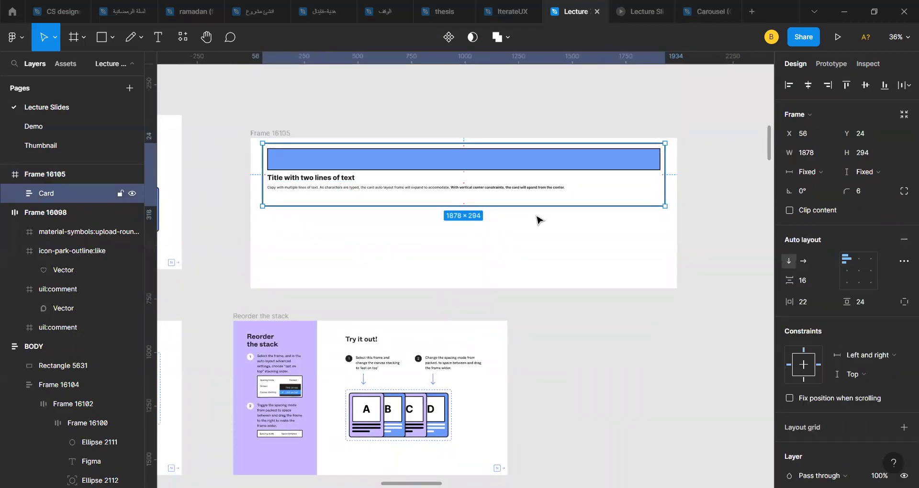
{"action": "scroll", "coordinate": [339, 194], "scroll_direction": "up", "scroll_amount": 2}
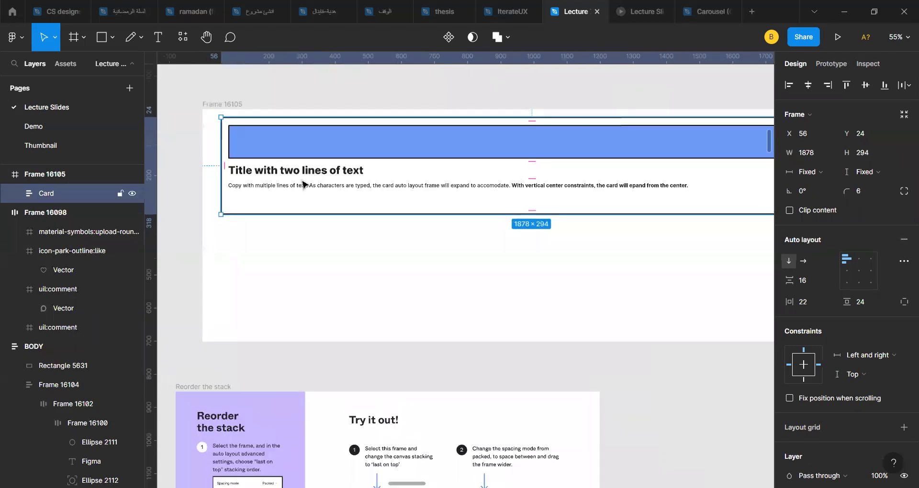
{"action": "scroll", "coordinate": [264, 157], "scroll_direction": "down", "scroll_amount": 3}
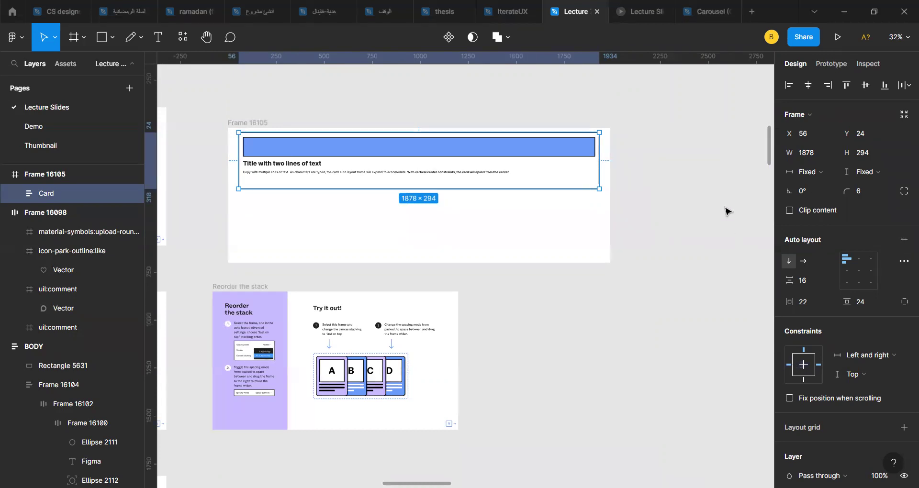
{"action": "left_click", "coordinate": [789, 398]}
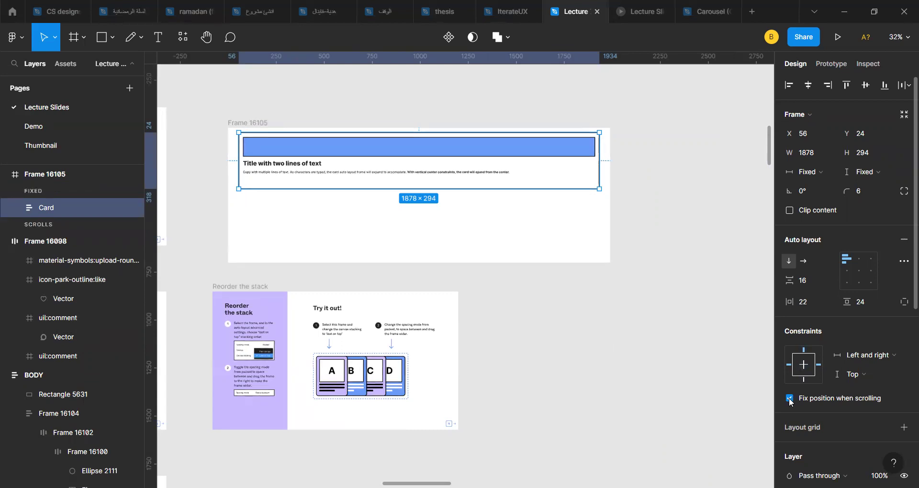
{"action": "scroll", "coordinate": [434, 137], "scroll_direction": "down", "scroll_amount": 3}
{"action": "scroll", "coordinate": [433, 132], "scroll_direction": "up", "scroll_amount": 3}
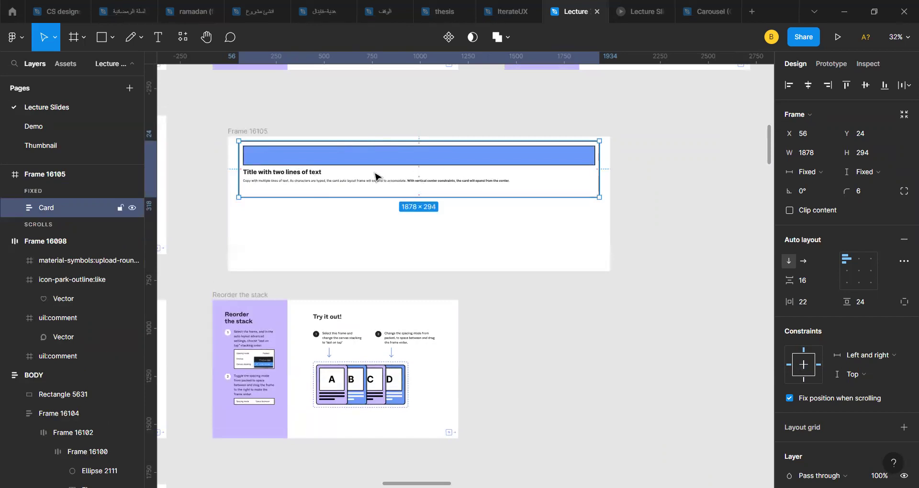
- Undo the card's scroll fixing, constraint and resizing changes, back to a 589 × 294 card at X 14, Y 122
{"action": "key", "text": "Escape"}
{"action": "key", "text": "Escape"}
{"action": "left_click", "coordinate": [410, 183]}
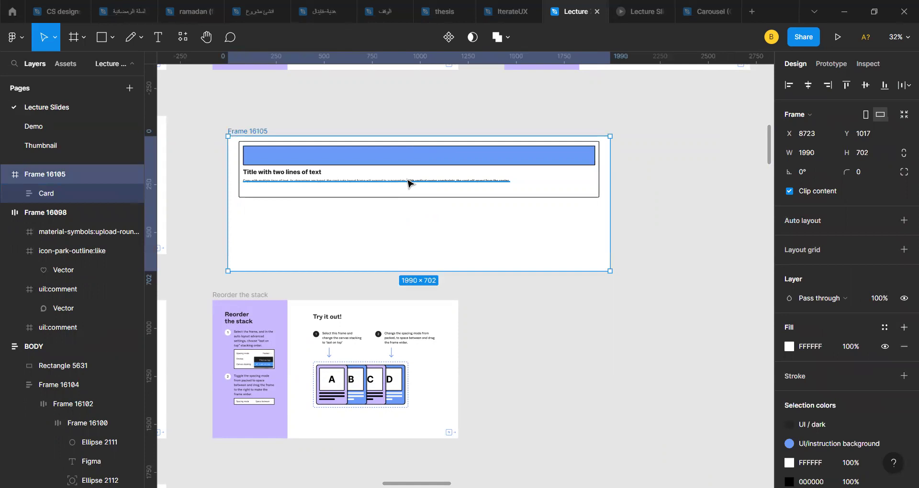
{"action": "key", "text": "ctrl+z"}
{"action": "key", "text": "ctrl+z"}
{"action": "key", "text": "Escape"}
{"action": "key", "text": "Return"}
{"action": "key", "text": "Escape"}
{"action": "key", "text": "ctrl+z"}
- Find the Text truncation slide and read its instructions on fill container and the truncate text setting
{"action": "scroll", "coordinate": [409, 183], "scroll_direction": "down", "scroll_amount": 5}
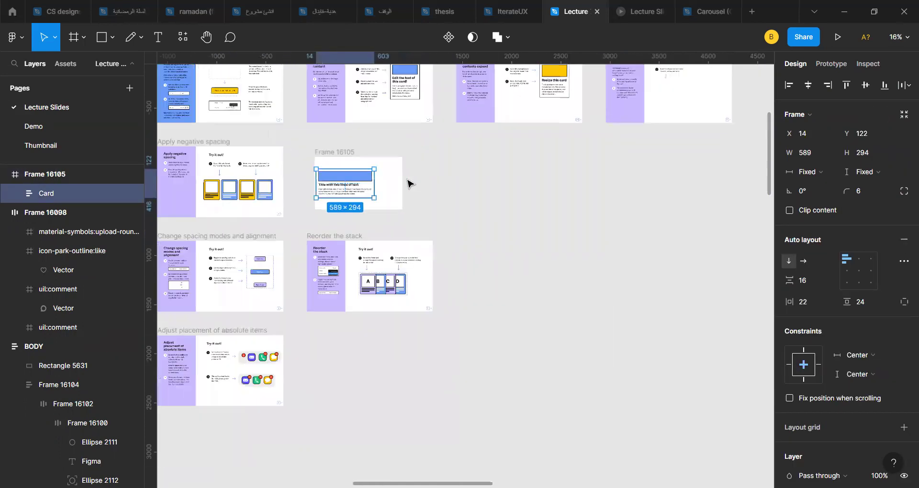
{"action": "scroll", "coordinate": [410, 184], "scroll_direction": "left", "scroll_amount": 5}
{"action": "scroll", "coordinate": [409, 183], "scroll_direction": "up", "scroll_amount": 5}
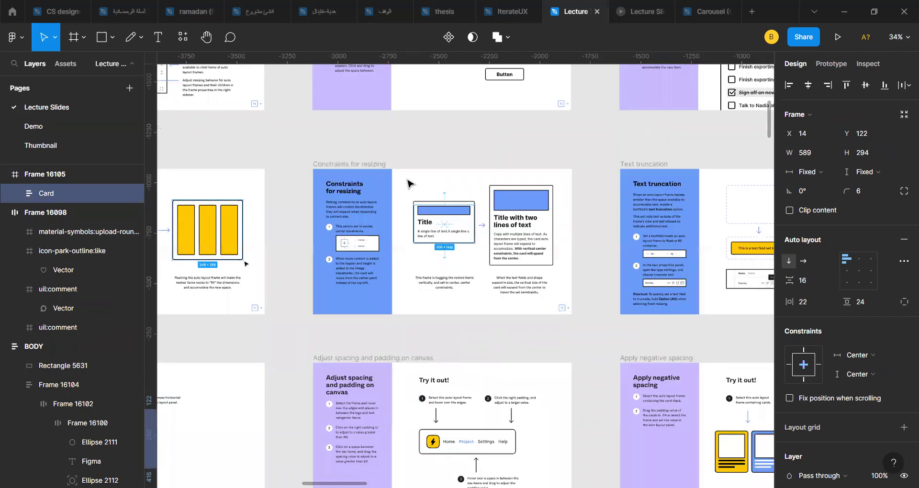
{"action": "scroll", "coordinate": [505, 296], "scroll_direction": "right", "scroll_amount": 6}
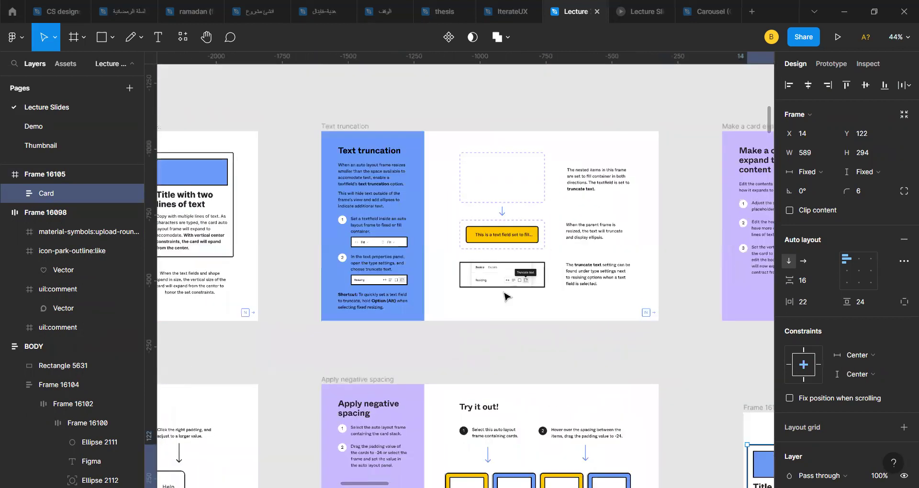
{"action": "scroll", "coordinate": [250, 158], "scroll_direction": "up", "scroll_amount": 2}
{"action": "scroll", "coordinate": [251, 158], "scroll_direction": "up", "scroll_amount": 1}
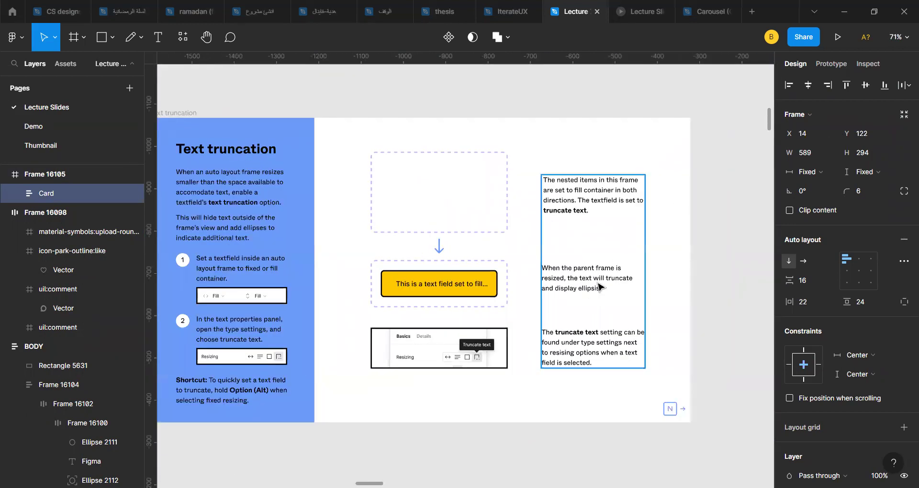
{"action": "scroll", "coordinate": [599, 287], "scroll_direction": "right", "scroll_amount": 3}
{"action": "scroll", "coordinate": [457, 359], "scroll_direction": "right", "scroll_amount": 3}
{"action": "scroll", "coordinate": [457, 359], "scroll_direction": "down", "scroll_amount": 1}
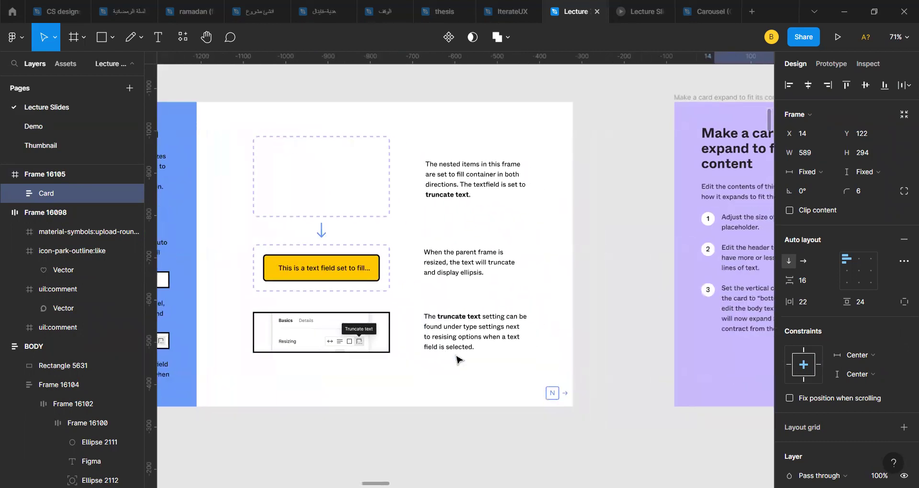
- Look through the exercise slides on expanding a card to its content, resizing a card, and resizing nested items
{"action": "scroll", "coordinate": [346, 271], "scroll_direction": "right", "scroll_amount": 8}
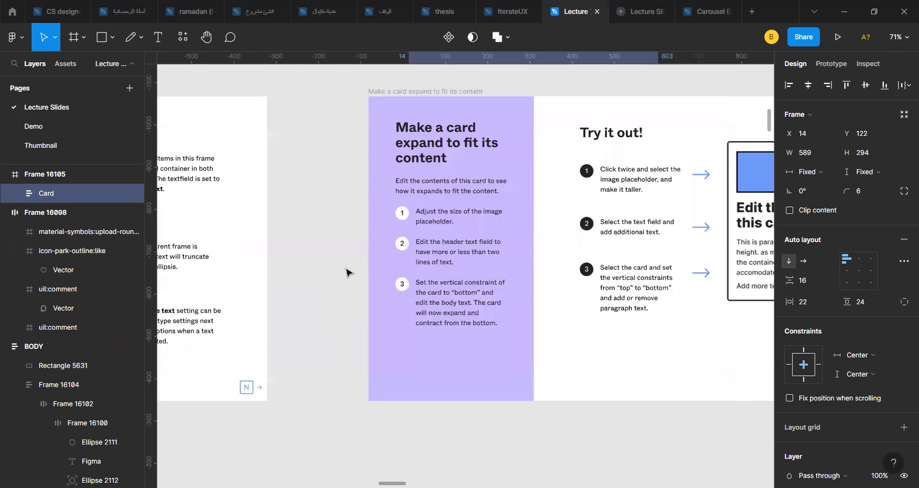
{"action": "scroll", "coordinate": [347, 272], "scroll_direction": "right", "scroll_amount": 2}
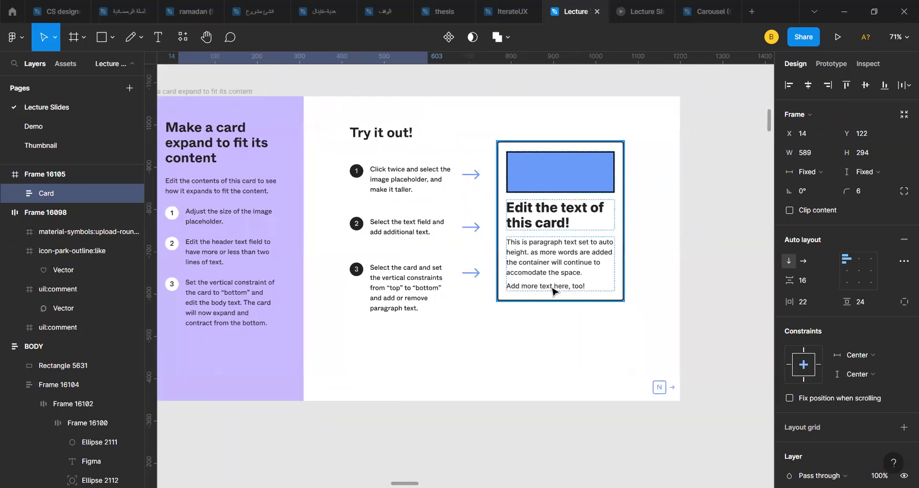
{"action": "scroll", "coordinate": [550, 289], "scroll_direction": "down", "scroll_amount": 5}
{"action": "scroll", "coordinate": [558, 291], "scroll_direction": "right", "scroll_amount": 4}
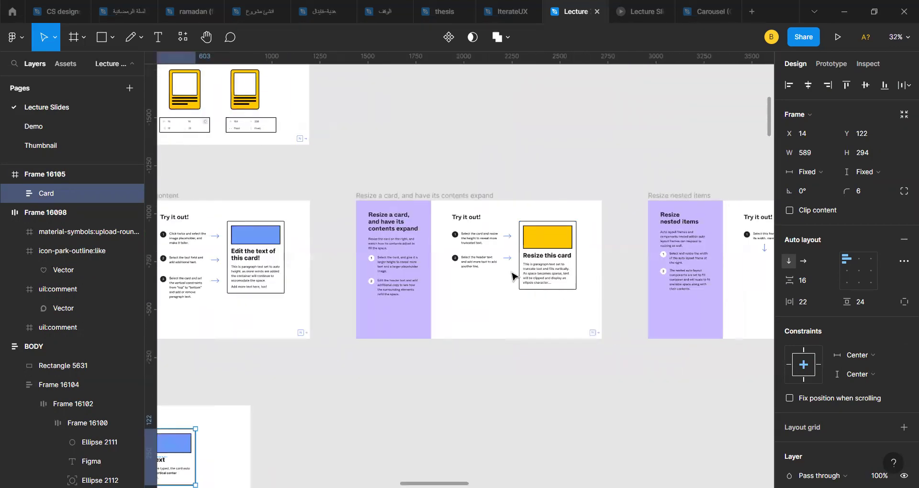
{"action": "scroll", "coordinate": [517, 287], "scroll_direction": "up", "scroll_amount": 5}
{"action": "scroll", "coordinate": [512, 276], "scroll_direction": "right", "scroll_amount": 4}
{"action": "scroll", "coordinate": [512, 276], "scroll_direction": "right", "scroll_amount": 6}
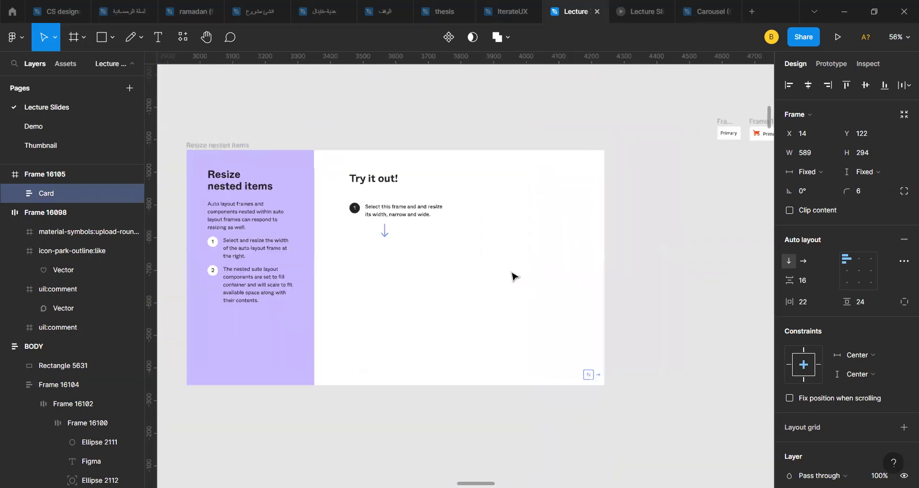
- Browse the direction, spacing, padding, alignment and stacking slides
{"action": "scroll", "coordinate": [512, 276], "scroll_direction": "down", "scroll_amount": 5}
{"action": "scroll", "coordinate": [512, 276], "scroll_direction": "left", "scroll_amount": 9}
{"action": "scroll", "coordinate": [512, 277], "scroll_direction": "down", "scroll_amount": 3}
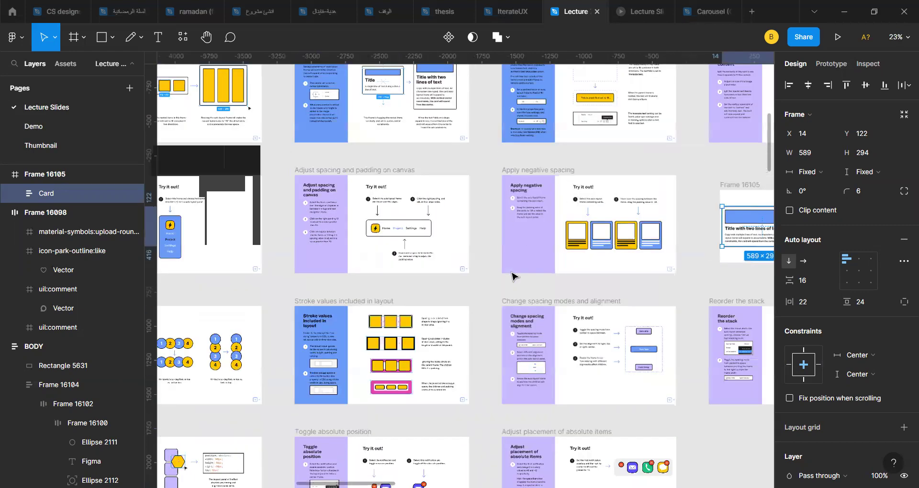
{"action": "scroll", "coordinate": [512, 276], "scroll_direction": "left", "scroll_amount": 12}
{"action": "scroll", "coordinate": [512, 276], "scroll_direction": "down", "scroll_amount": 1}
{"action": "scroll", "coordinate": [566, 191], "scroll_direction": "left", "scroll_amount": 7}
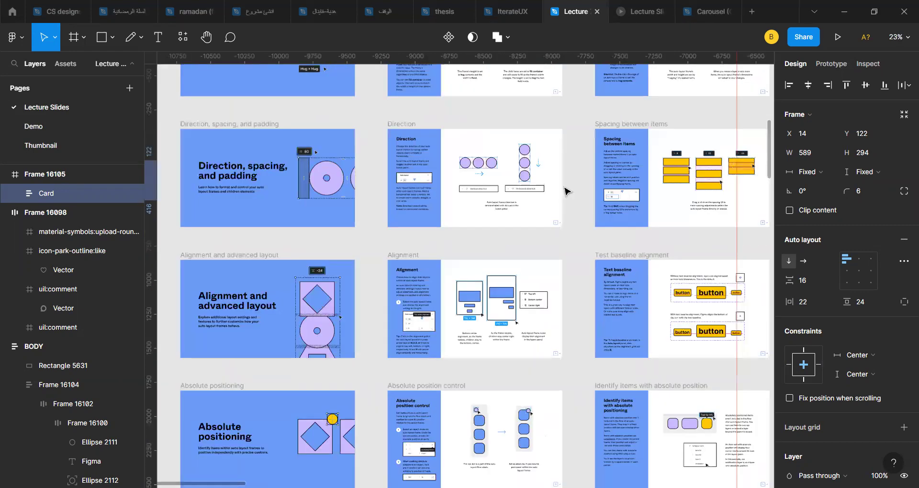
{"action": "scroll", "coordinate": [482, 121], "scroll_direction": "up", "scroll_amount": 3}
{"action": "scroll", "coordinate": [482, 124], "scroll_direction": "down", "scroll_amount": 3, "text": "ctrl"}
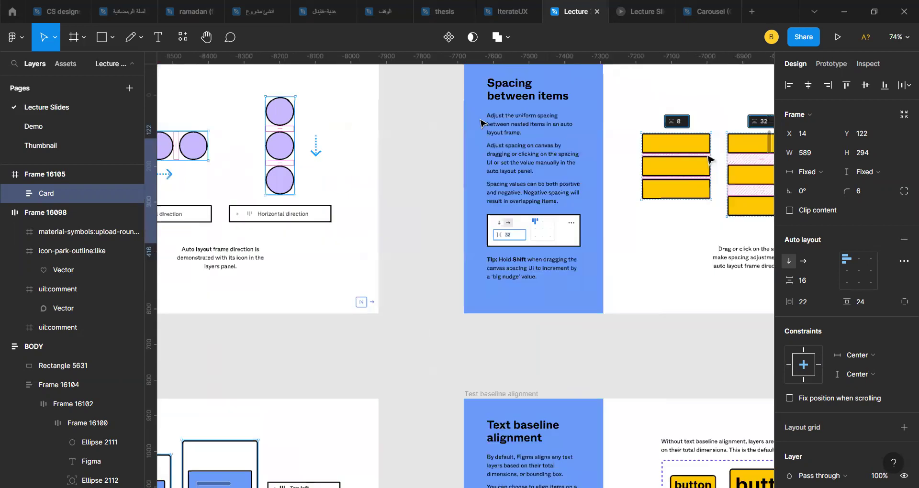
{"action": "scroll", "coordinate": [482, 124], "scroll_direction": "right", "scroll_amount": 10}
{"action": "scroll", "coordinate": [482, 123], "scroll_direction": "down", "scroll_amount": 2, "text": "ctrl"}
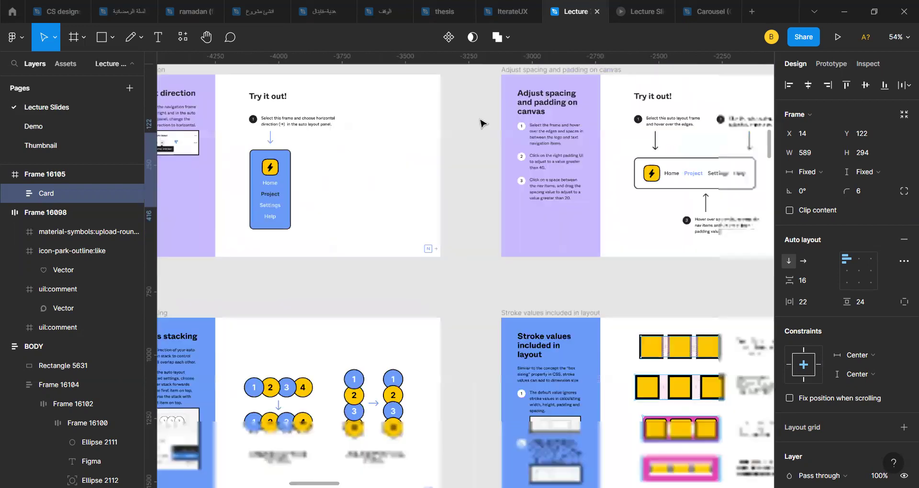
{"action": "scroll", "coordinate": [482, 124], "scroll_direction": "right", "scroll_amount": 15}
{"action": "scroll", "coordinate": [482, 124], "scroll_direction": "left", "scroll_amount": 20}
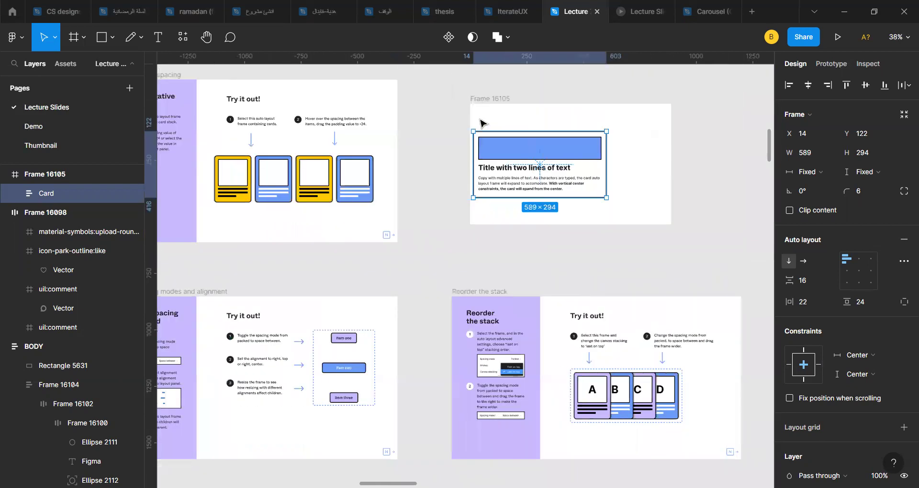
{"action": "scroll", "coordinate": [399, 263], "scroll_direction": "left", "scroll_amount": 6}
{"action": "scroll", "coordinate": [399, 262], "scroll_direction": "down", "scroll_amount": 1}
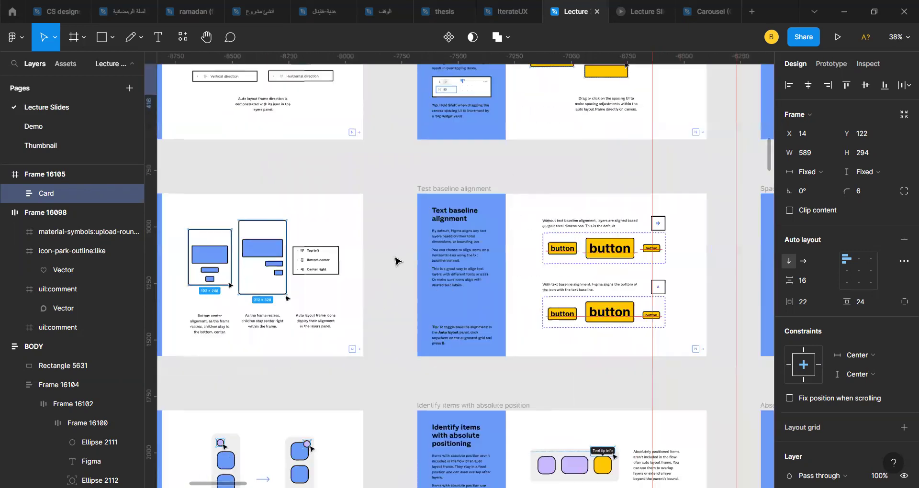
- Find the slide on applying negative spacing and reverse order, with its row of overlapping avatars
{"action": "scroll", "coordinate": [395, 261], "scroll_direction": "down", "scroll_amount": 8}
{"action": "scroll", "coordinate": [395, 261], "scroll_direction": "left", "scroll_amount": 1}
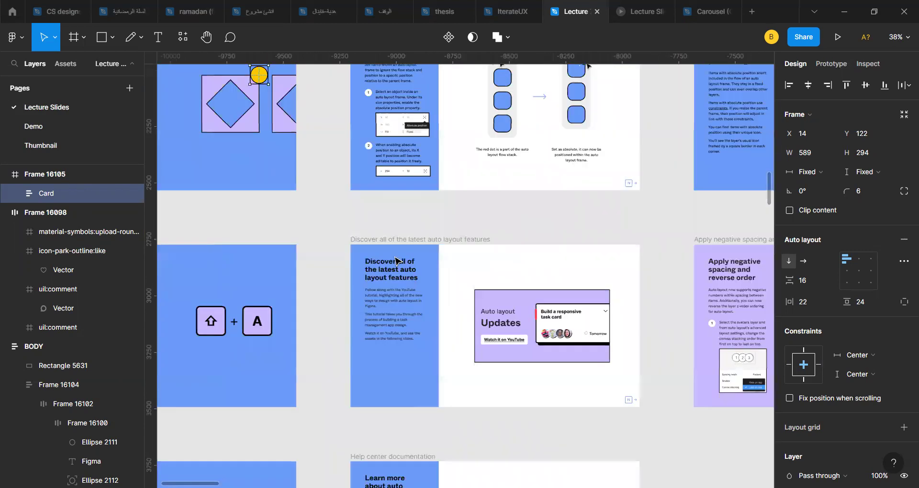
{"action": "scroll", "coordinate": [395, 261], "scroll_direction": "right", "scroll_amount": 3}
{"action": "scroll", "coordinate": [395, 261], "scroll_direction": "down", "scroll_amount": 2}
{"action": "scroll", "coordinate": [305, 174], "scroll_direction": "right", "scroll_amount": 8}
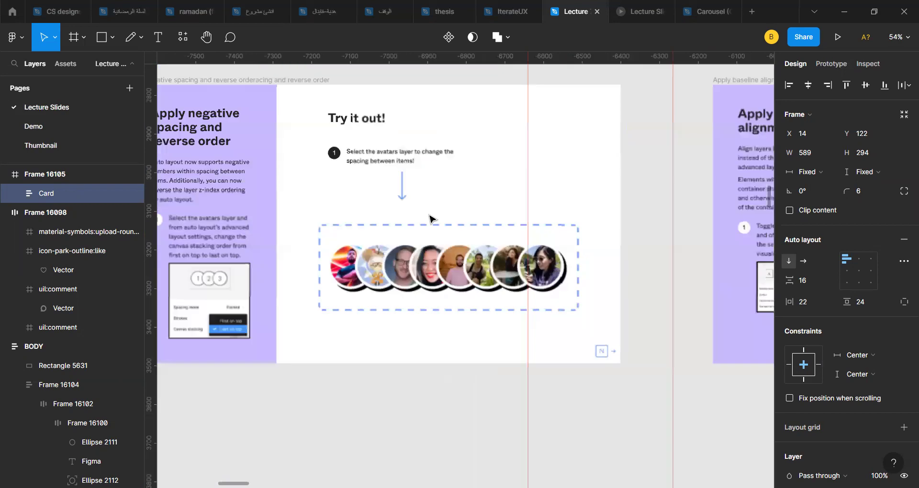
{"action": "scroll", "coordinate": [322, 179], "scroll_direction": "left", "scroll_amount": 1}
{"action": "scroll", "coordinate": [322, 179], "scroll_direction": "up", "scroll_amount": 5}
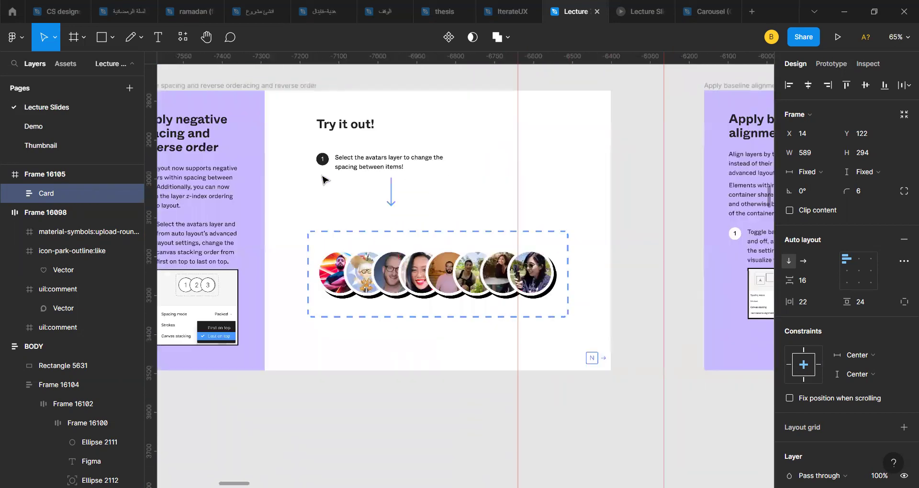
- Place a copy of the whole avatars row on the empty canvas below the negative spacing slide
{"action": "left_click", "coordinate": [366, 272]}
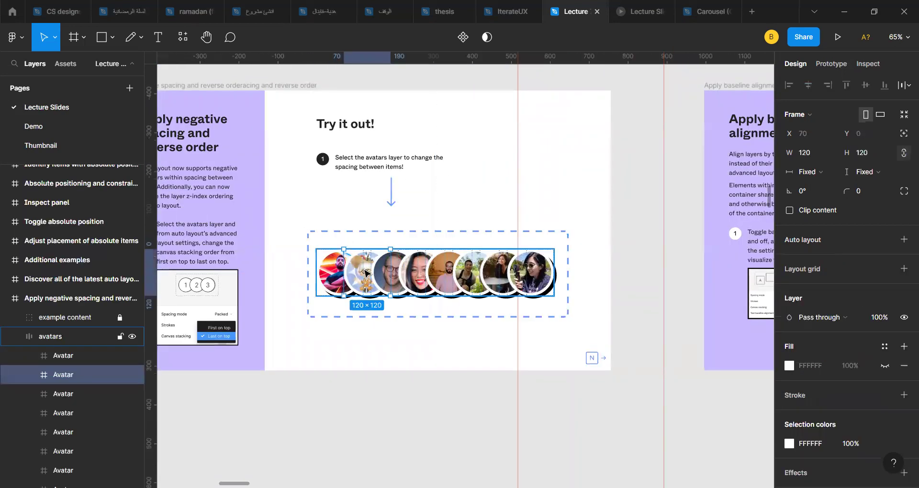
{"action": "scroll", "coordinate": [366, 273], "scroll_direction": "down", "scroll_amount": 10}
{"action": "scroll", "coordinate": [366, 272], "scroll_direction": "up", "scroll_amount": 6}
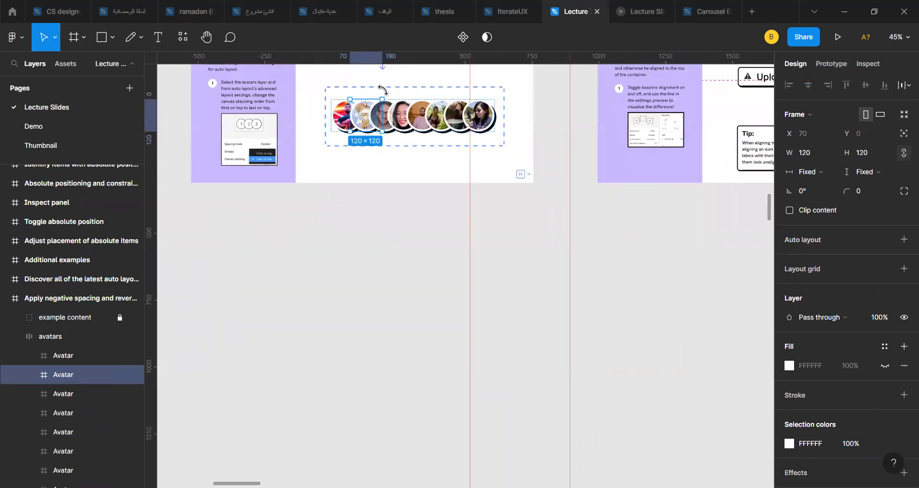
{"action": "scroll", "coordinate": [382, 114], "scroll_direction": "up", "scroll_amount": 4}
{"action": "scroll", "coordinate": [423, 261], "scroll_direction": "up", "scroll_amount": 4}
{"action": "left_click", "coordinate": [424, 261]}
{"action": "left_click", "coordinate": [304, 248]}
{"action": "left_click", "coordinate": [303, 262]}
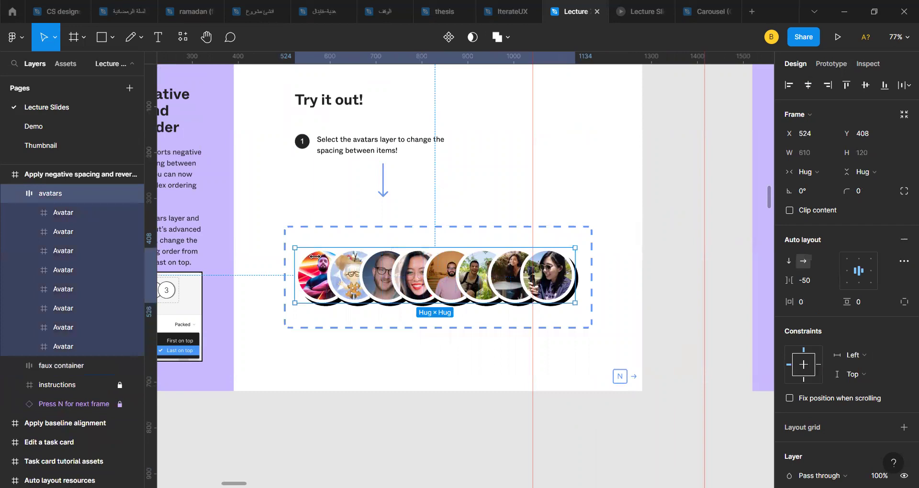
{"action": "left_click_drag", "start_coordinate": [332, 262], "coordinate": [325, 424]}
{"action": "scroll", "coordinate": [417, 287], "scroll_direction": "down", "scroll_amount": 3}
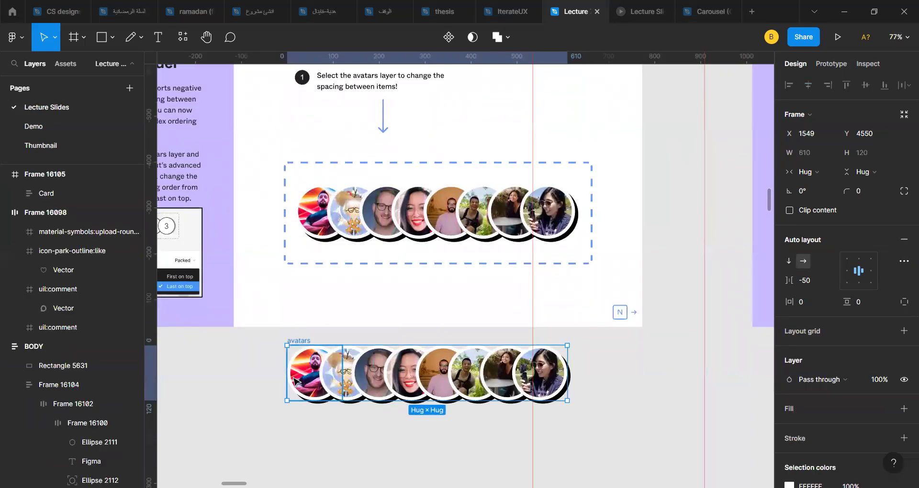
{"action": "scroll", "coordinate": [417, 283], "scroll_direction": "up", "scroll_amount": 5}
{"action": "scroll", "coordinate": [417, 284], "scroll_direction": "down", "scroll_amount": 3}
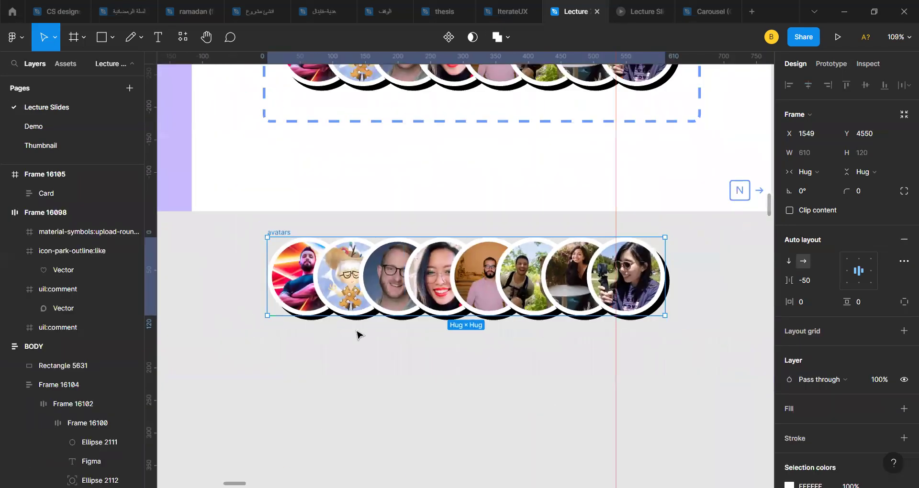
{"action": "scroll", "coordinate": [543, 407], "scroll_direction": "down", "scroll_amount": 1}
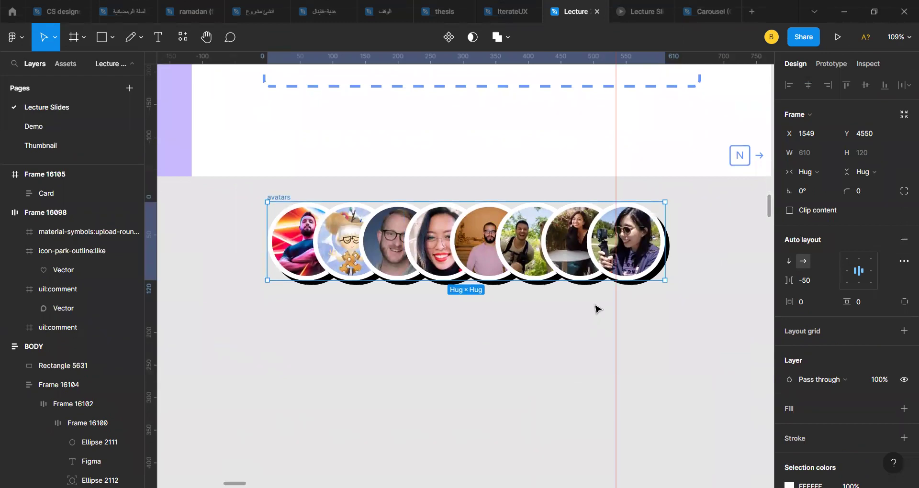
- Place a copy of the last avatar below the copied row and select its image layer to inspect its stroke and effects
{"action": "left_click", "coordinate": [654, 254]}
{"action": "left_click_drag", "start_coordinate": [654, 253], "coordinate": [451, 381]}
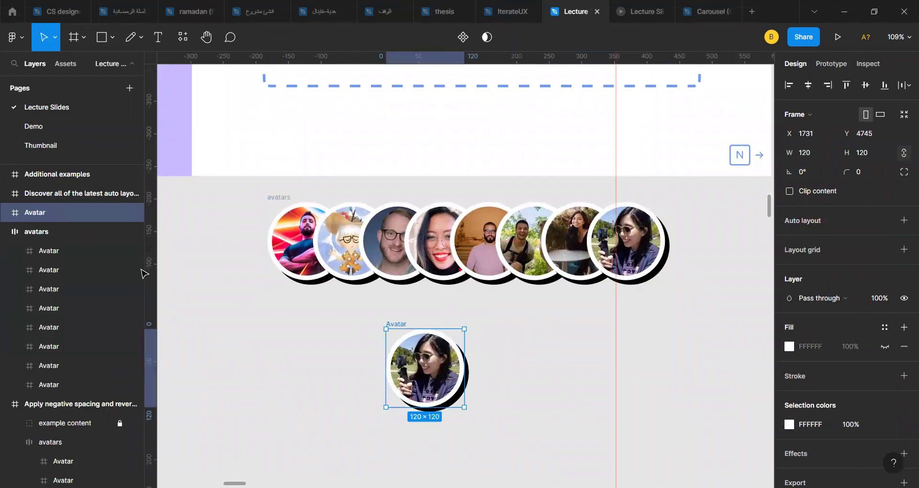
{"action": "left_click", "coordinate": [4, 212]}
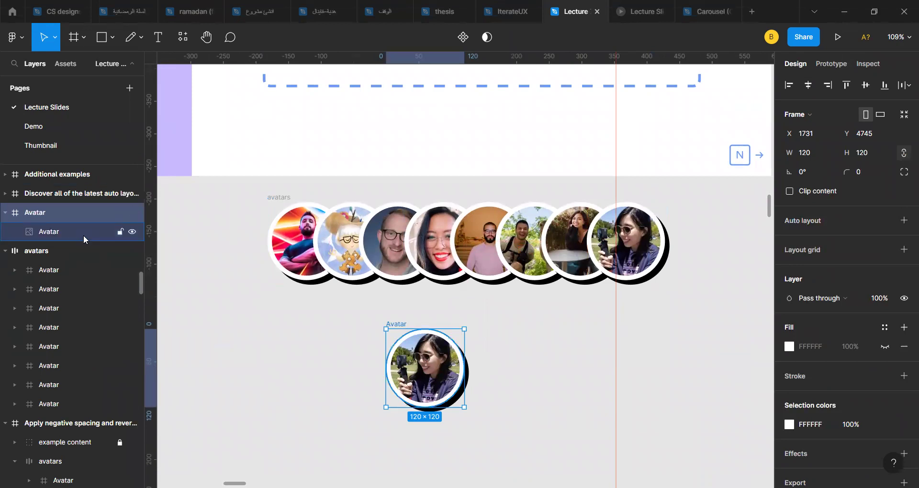
{"action": "scroll", "coordinate": [877, 414], "scroll_direction": "down", "scroll_amount": 1}
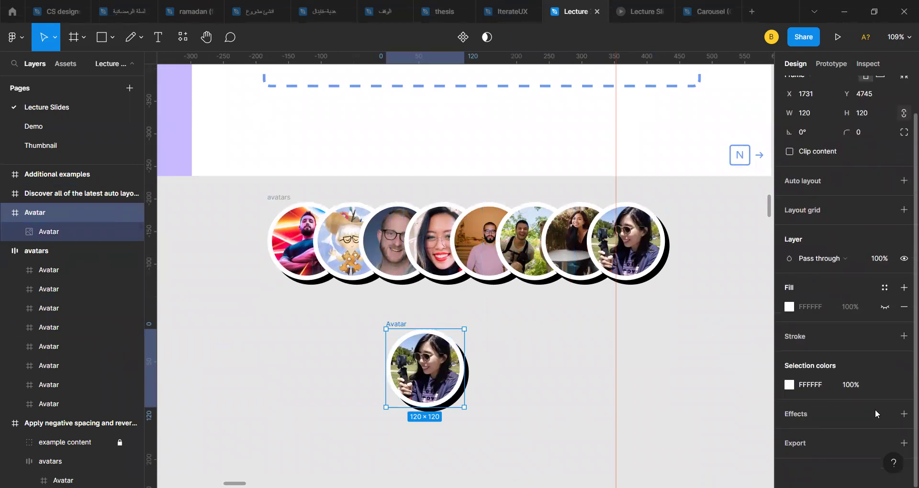
{"action": "key", "text": "Return"}
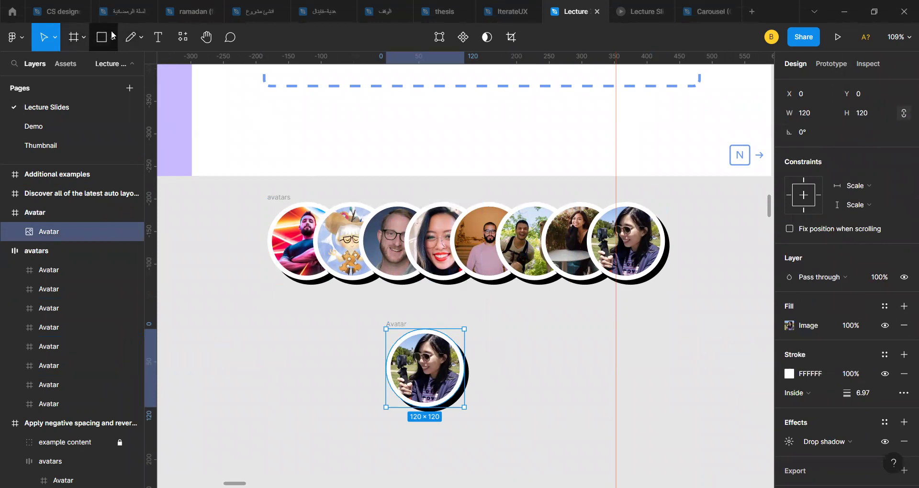
- Draw a 100 × 100 circle beside the single avatar and fill it with white FFFFFF
{"action": "key", "text": "o"}
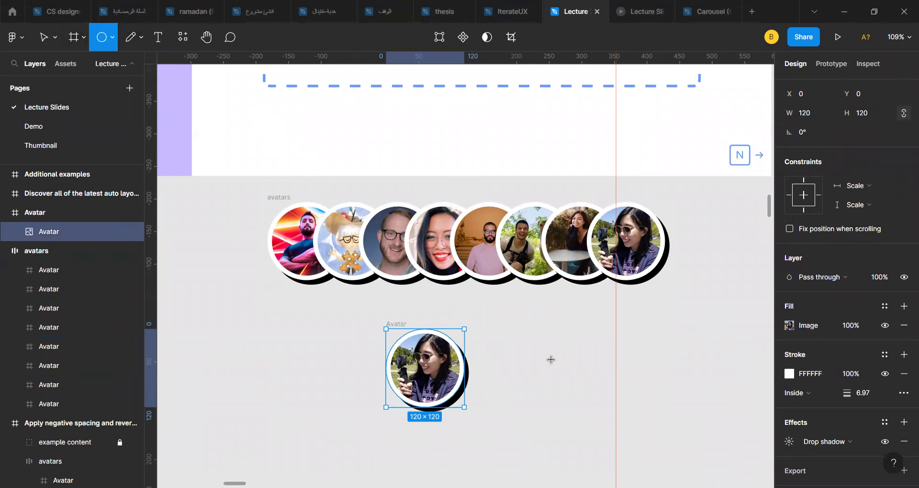
{"action": "left_click_drag", "start_coordinate": [517, 340], "coordinate": [582, 405]}
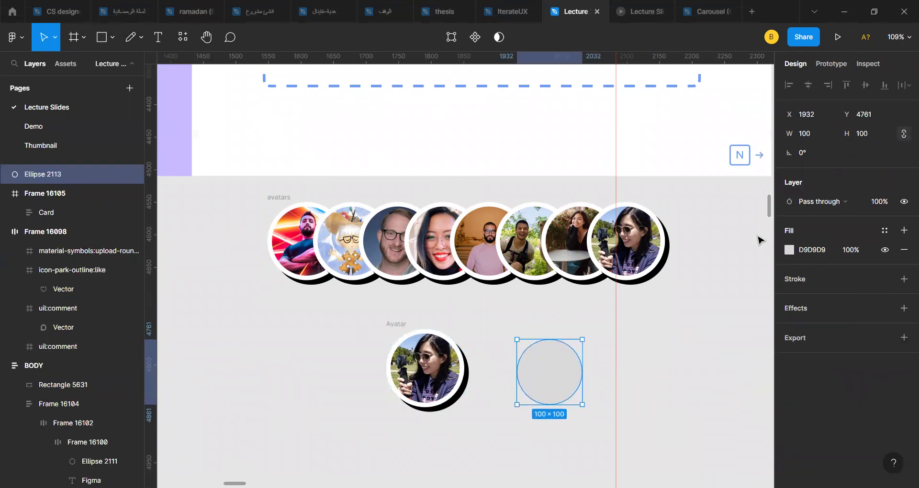
{"action": "left_click", "coordinate": [789, 250]}
{"action": "left_click_drag", "start_coordinate": [694, 239], "coordinate": [560, 134]}
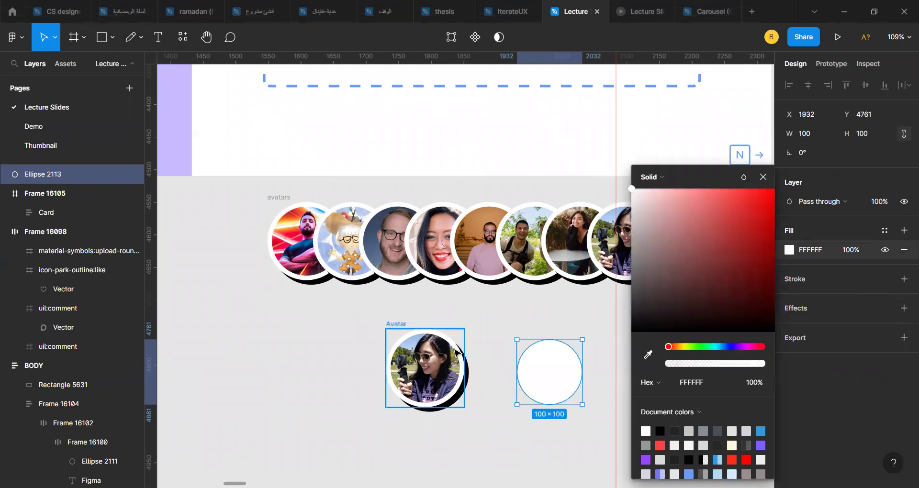
- Copy the drop shadow from the single avatar's image layer onto the white circle
{"action": "left_click", "coordinate": [452, 356]}
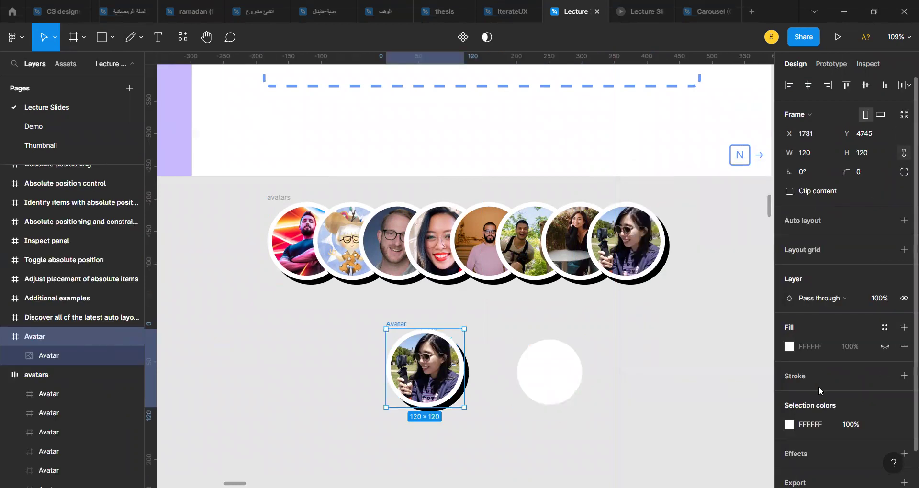
{"action": "scroll", "coordinate": [819, 386], "scroll_direction": "down", "scroll_amount": 2}
{"action": "double_click", "coordinate": [438, 344]}
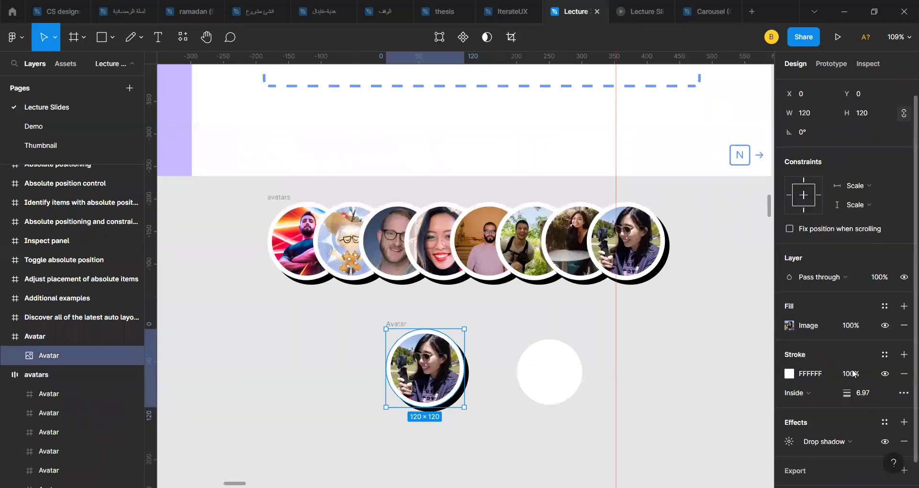
{"action": "scroll", "coordinate": [813, 363], "scroll_direction": "down", "scroll_amount": 1}
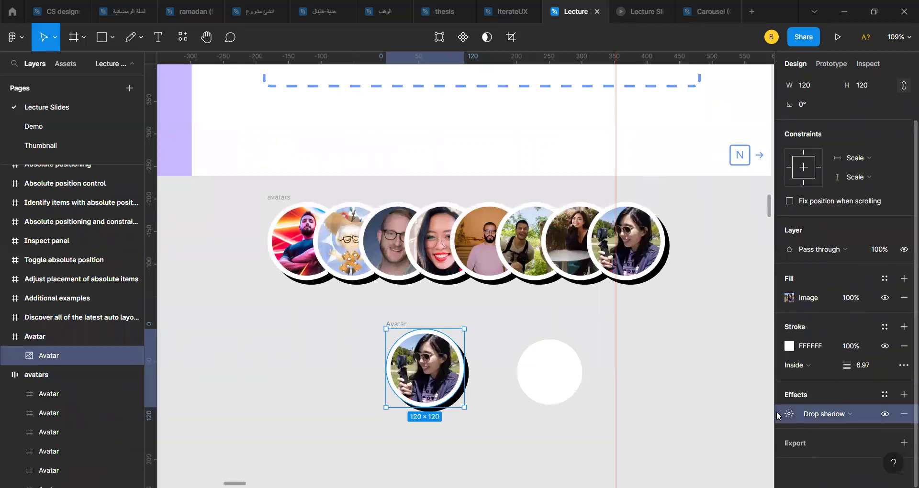
{"action": "left_click", "coordinate": [543, 403]}
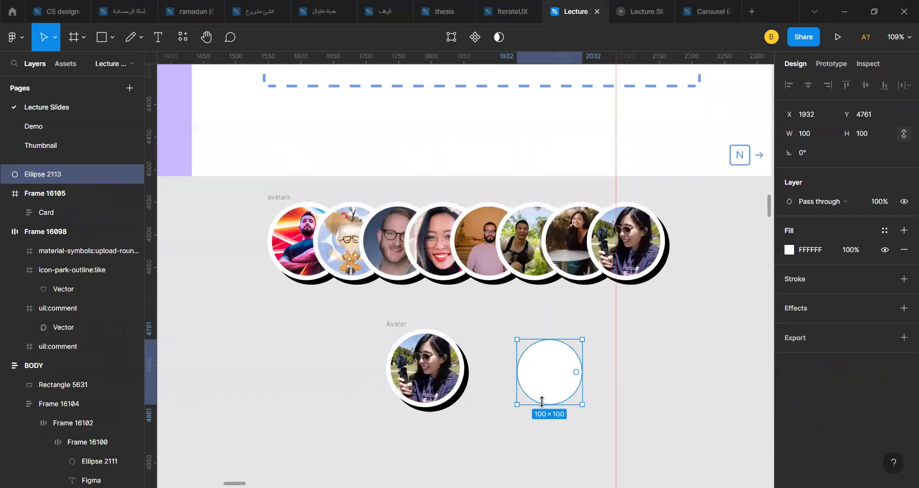
{"action": "key", "text": "ctrl+v"}
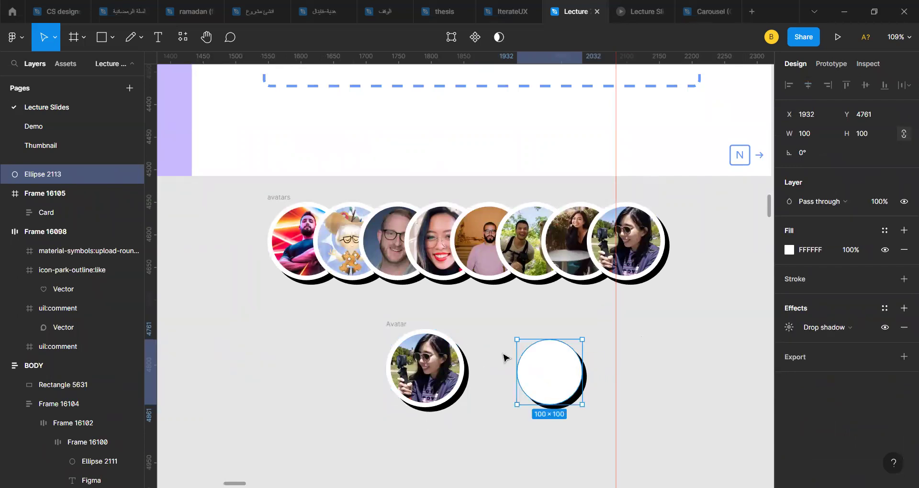
- Inspect the white circle up close, leave its vector editing and delete it
{"action": "scroll", "coordinate": [503, 358], "scroll_direction": "up", "scroll_amount": 5}
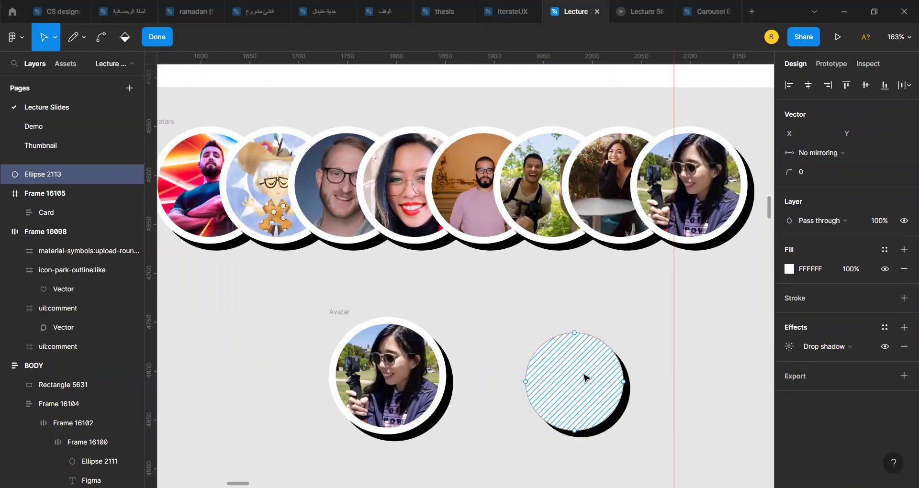
{"action": "scroll", "coordinate": [445, 288], "scroll_direction": "down", "scroll_amount": 4}
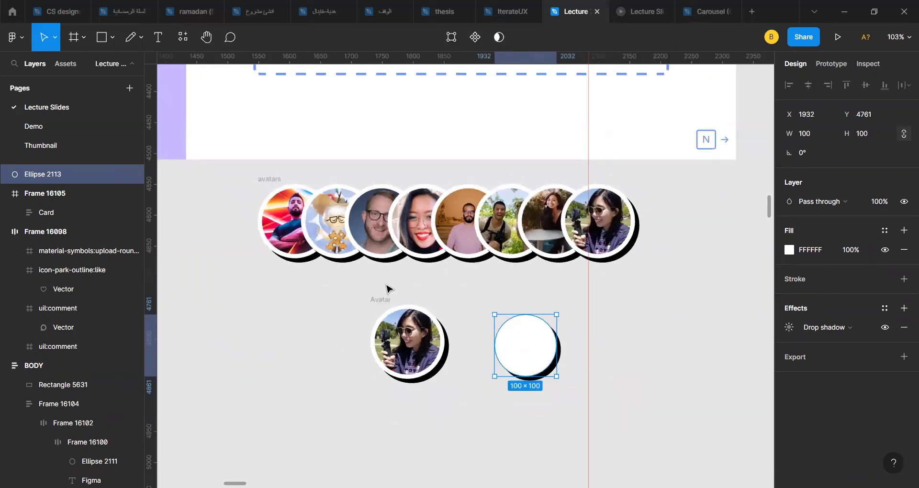
{"action": "key", "text": "Delete"}
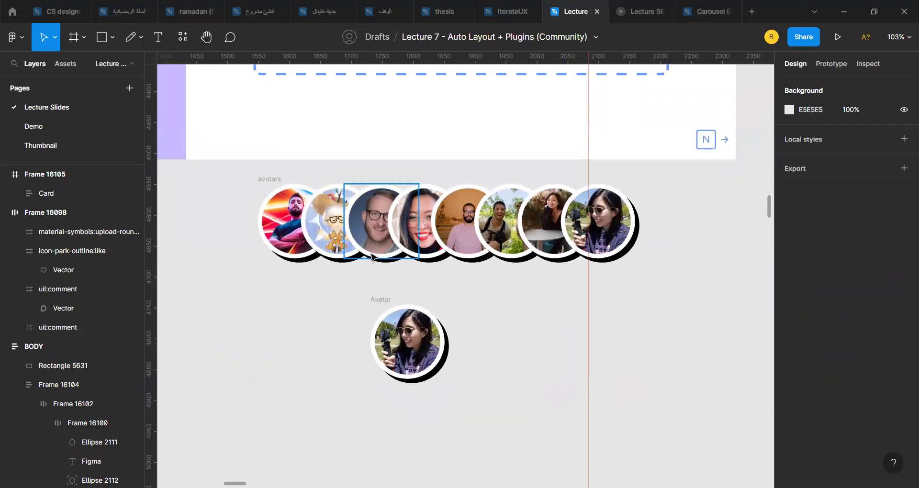
- Make two more copies of the single avatar, overlapping in a row of three
{"action": "left_click", "coordinate": [378, 311]}
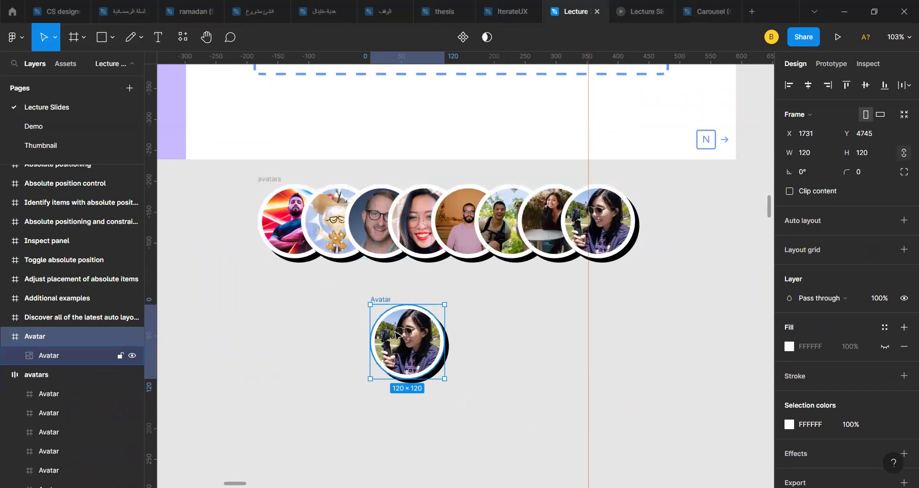
{"action": "left_click_drag", "start_coordinate": [395, 334], "coordinate": [299, 335]}
{"action": "key", "text": "ctrl+d"}
{"action": "left_click", "coordinate": [385, 343]}
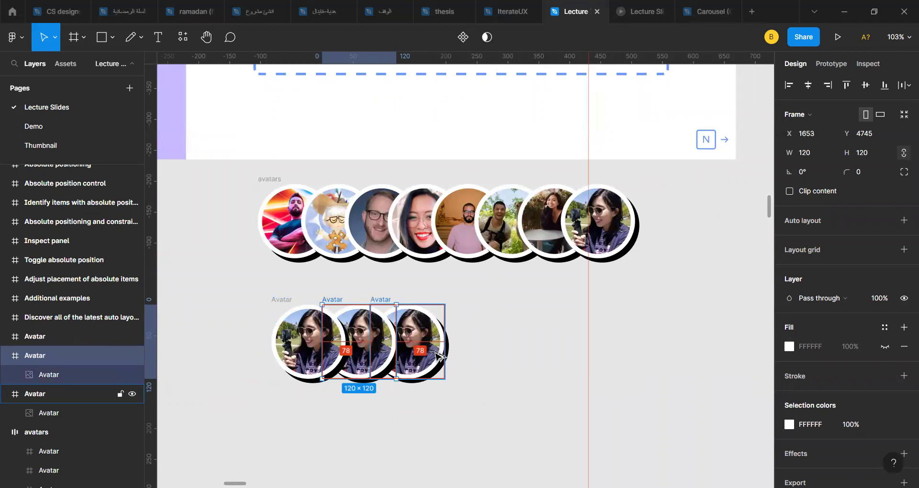
- Check the distances between the three avatars and nudge the first one until the overlaps match
{"action": "left_click", "coordinate": [299, 334]}
{"action": "key", "text": "alt"}
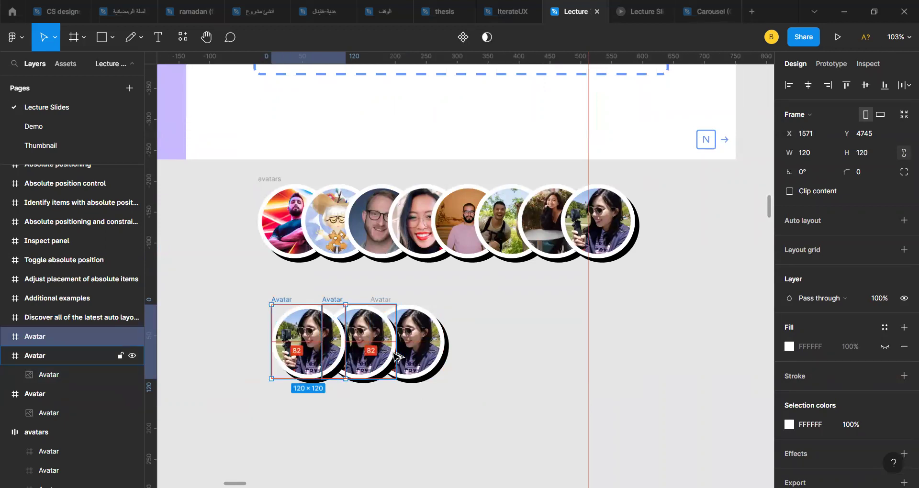
{"action": "key", "text": "Right"}
{"action": "key", "text": "Right"}
{"action": "key", "text": "Right"}
{"action": "key", "text": "Right"}
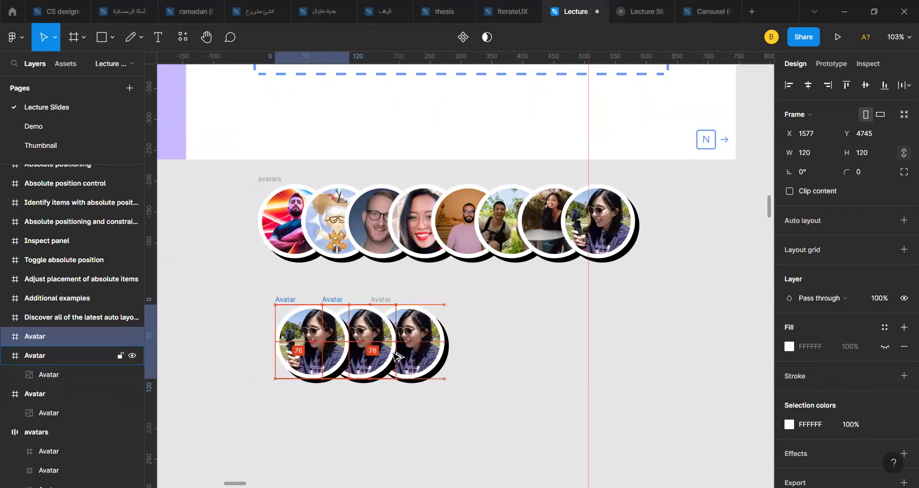
- Select the three loose avatars together, try adjusting the spacing between them, and undo the attempt
{"action": "left_click", "coordinate": [253, 295]}
{"action": "left_click_drag", "start_coordinate": [252, 295], "coordinate": [492, 395]}
{"action": "left_click_drag", "start_coordinate": [444, 379], "coordinate": [395, 360]}
{"action": "key", "text": "ctrl+z"}
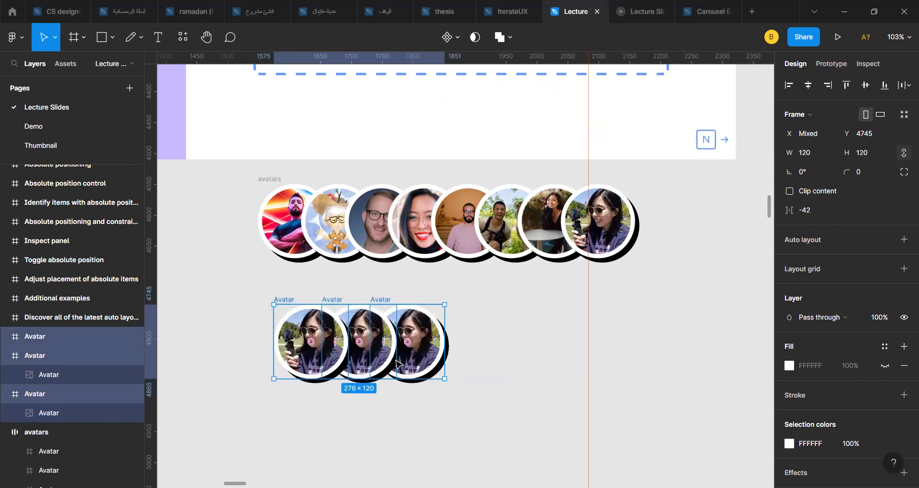
{"action": "key", "text": "ctrl+z"}
{"action": "key", "text": "ctrl+z"}
{"action": "key", "text": "ctrl+z"}
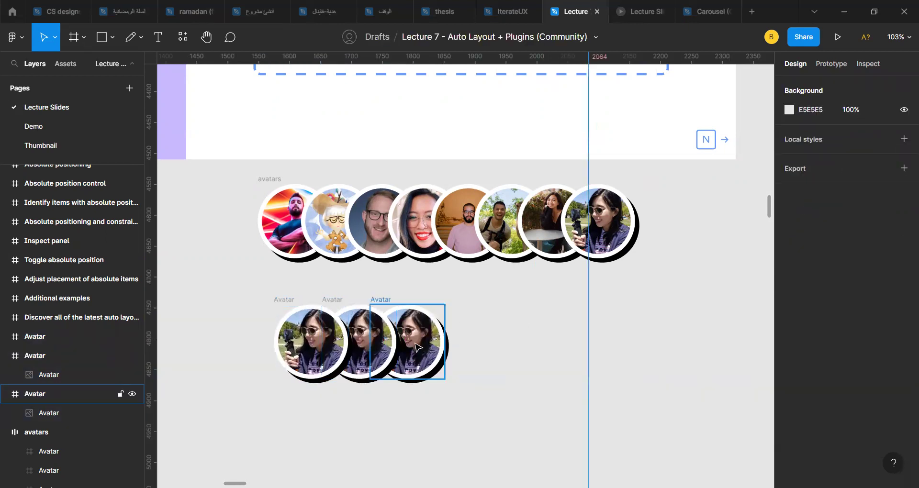
- Scatter the three avatars apart on the canvas, then wrap them all in a horizontal auto layout frame
{"action": "left_click_drag", "start_coordinate": [397, 352], "coordinate": [441, 360]}
{"action": "scroll", "coordinate": [262, 272], "scroll_direction": "down", "scroll_amount": 1}
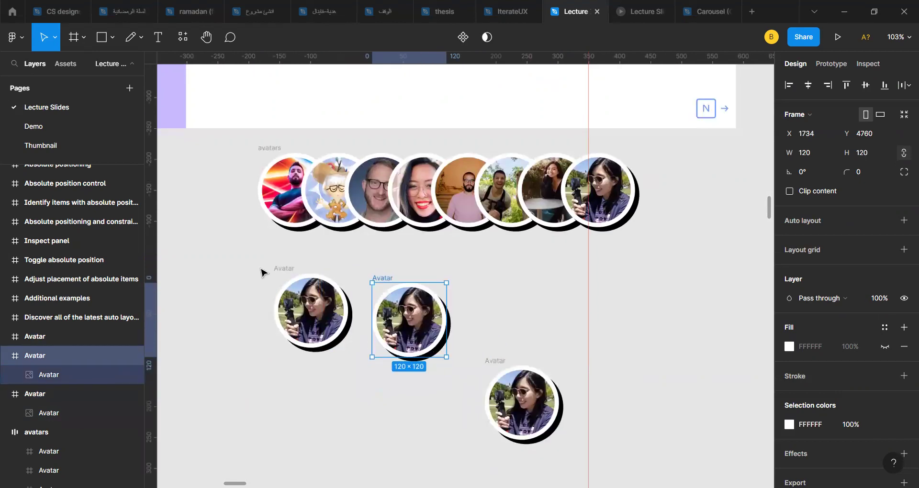
{"action": "left_click_drag", "start_coordinate": [229, 261], "coordinate": [646, 438]}
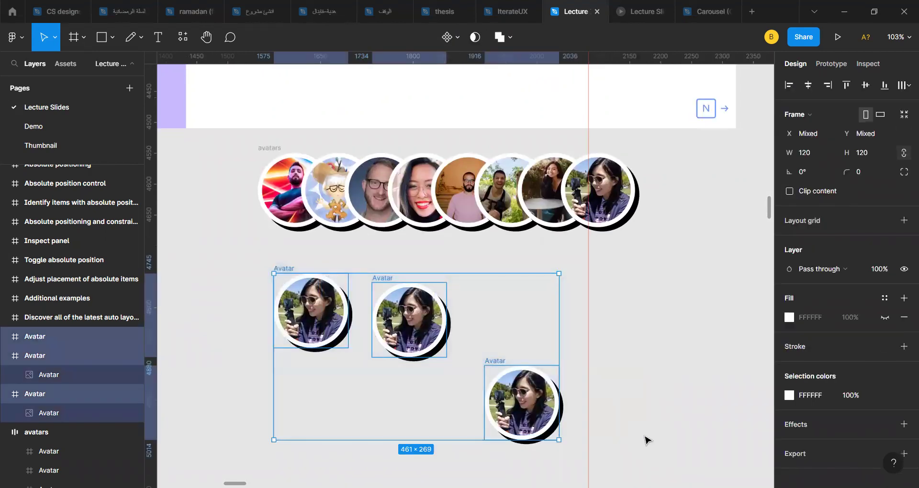
{"action": "key", "text": "shift+a"}
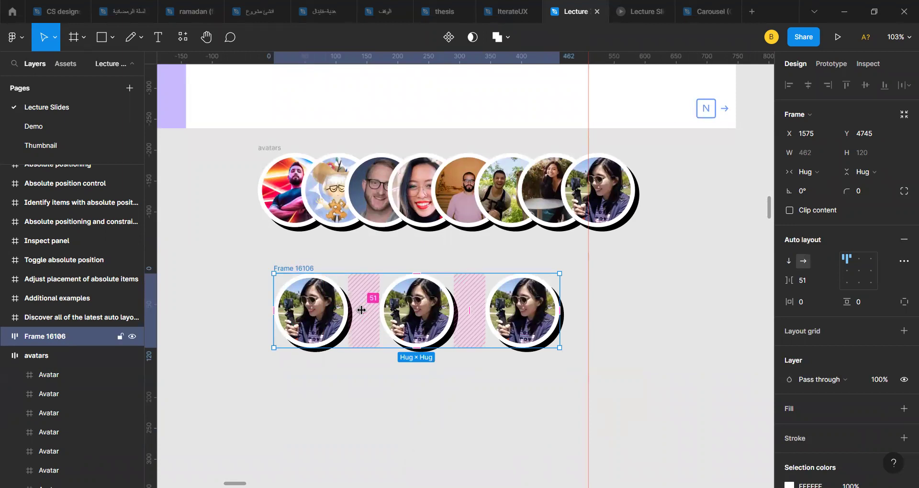
- Reduce the spacing in the three-avatar auto layout frame to a negative value beyond -28 so the avatars overlap
{"action": "left_click_drag", "start_coordinate": [361, 310], "coordinate": [336, 310]}
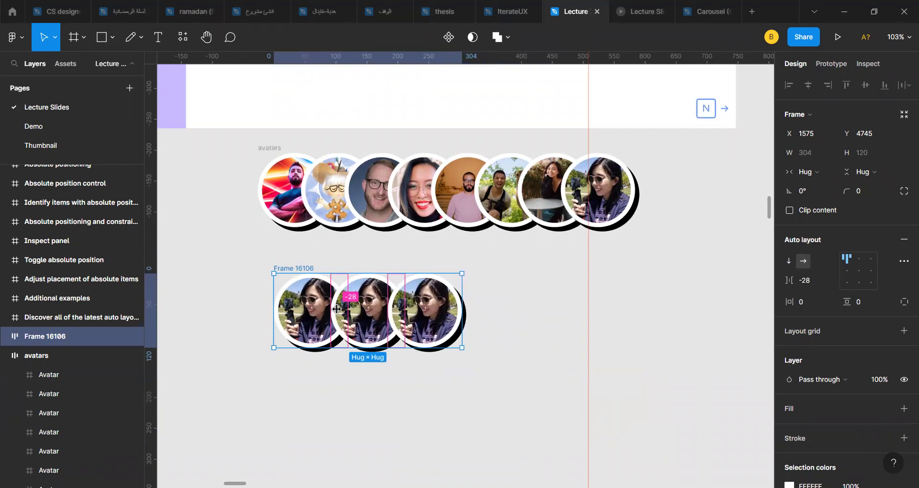
{"action": "mouse_move", "coordinate": [336, 309]}
{"action": "left_mouse_down"}
{"action": "mouse_move", "coordinate": [366, 308]}
{"action": "mouse_move", "coordinate": [330, 318]}
{"action": "left_mouse_up"}
{"action": "left_click", "coordinate": [553, 326]}
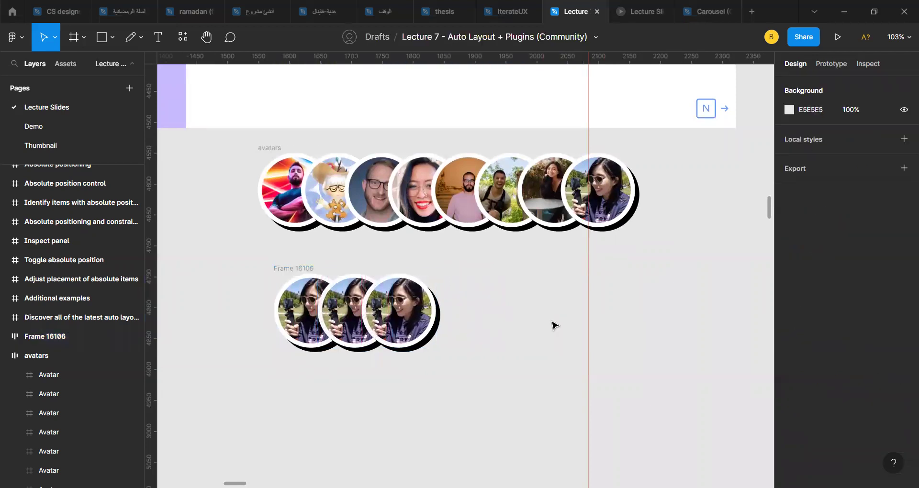
- Set the eight-avatar row's item spacing to -44 and its canvas stacking to First on top
{"action": "left_click", "coordinate": [268, 148]}
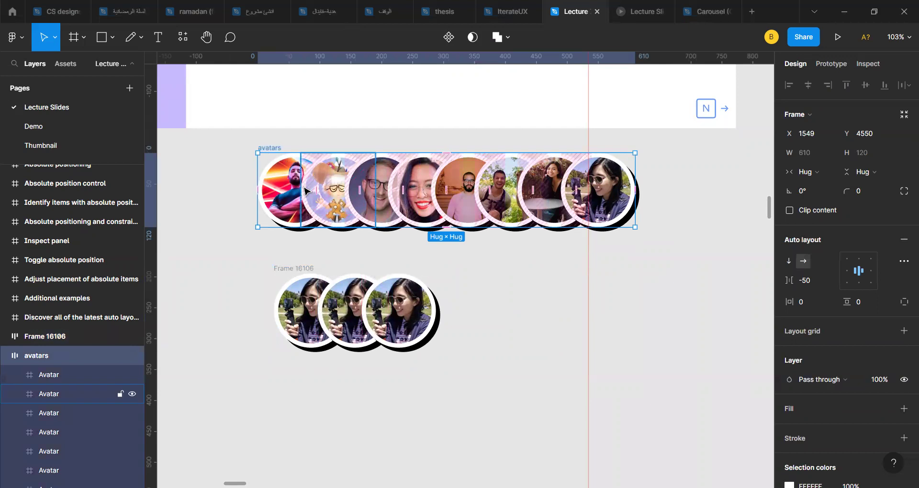
{"action": "mouse_move", "coordinate": [312, 190]}
{"action": "left_mouse_down"}
{"action": "mouse_move", "coordinate": [298, 189]}
{"action": "mouse_move", "coordinate": [316, 188]}
{"action": "left_mouse_up"}
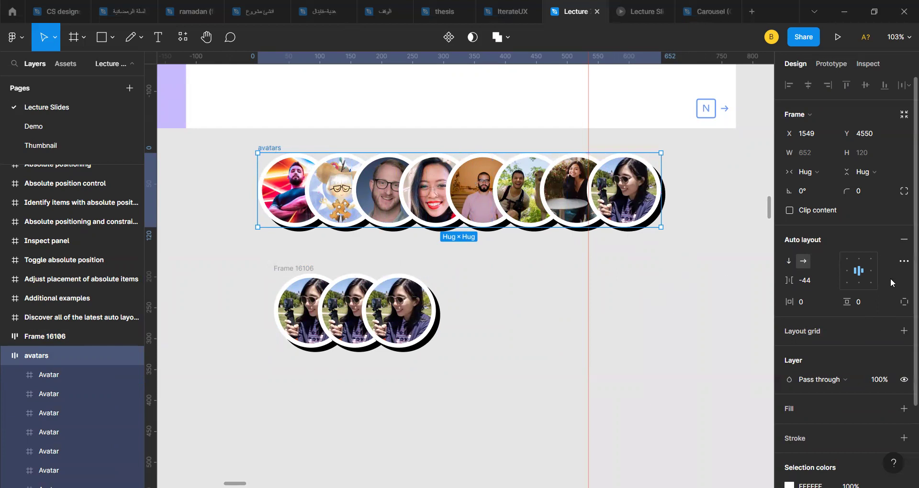
{"action": "left_click", "coordinate": [903, 262]}
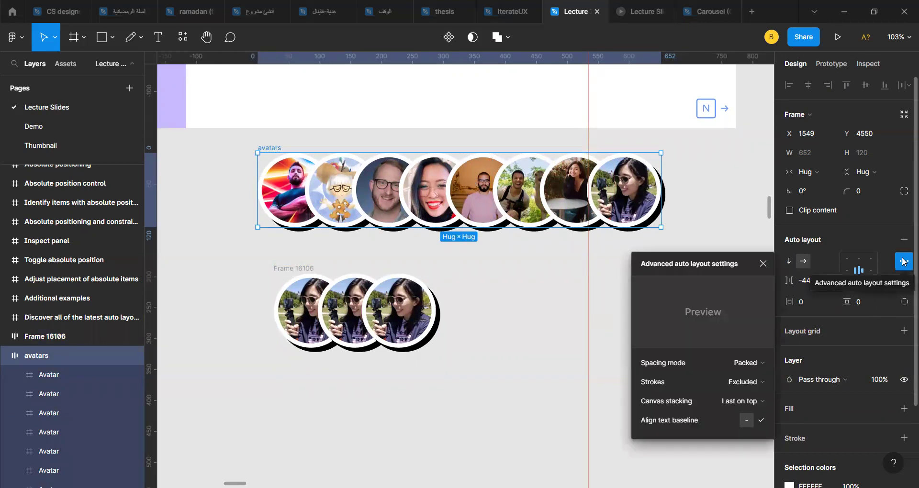
{"action": "mouse_move", "coordinate": [699, 409]}
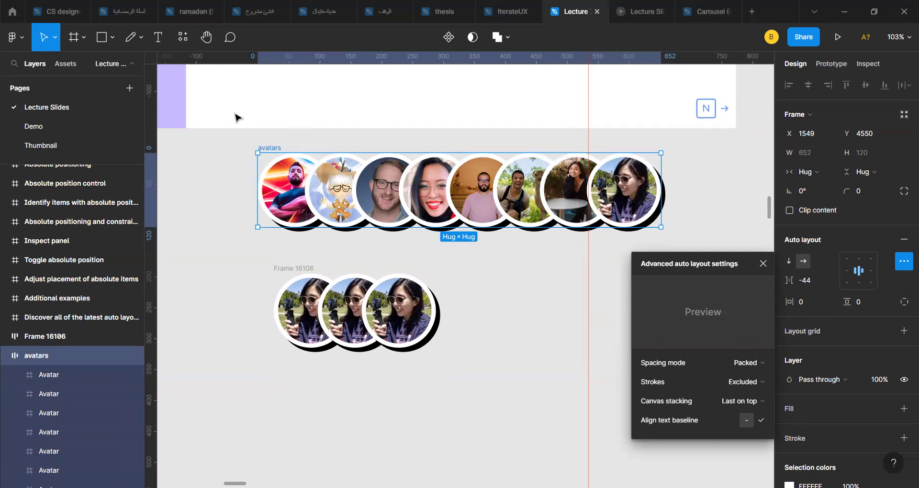
{"action": "left_click", "coordinate": [751, 403]}
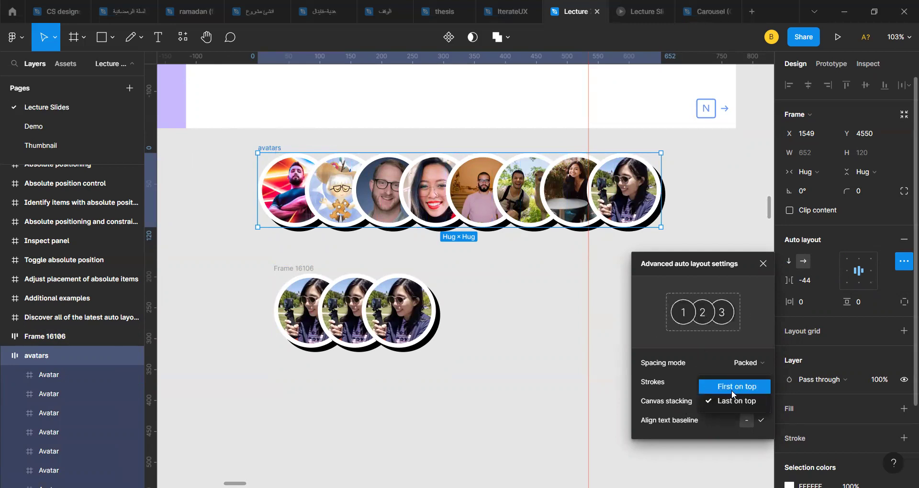
{"action": "left_click", "coordinate": [731, 391]}
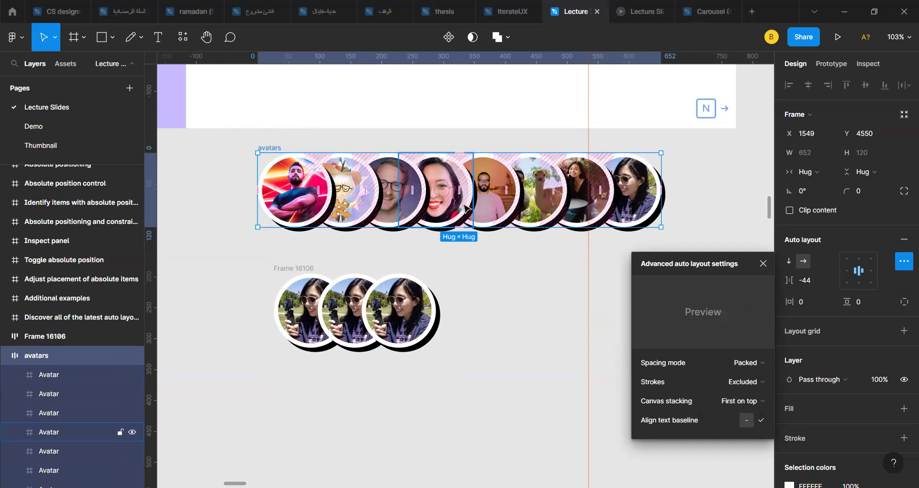
- Undo and redo the canvas stacking change twice to compare the two overlap orders of the avatars
{"action": "key", "text": "ctrl+z"}
{"action": "key", "text": "ctrl+shift+z"}
{"action": "key", "text": "ctrl+z"}
{"action": "key", "text": "ctrl+shift+z"}
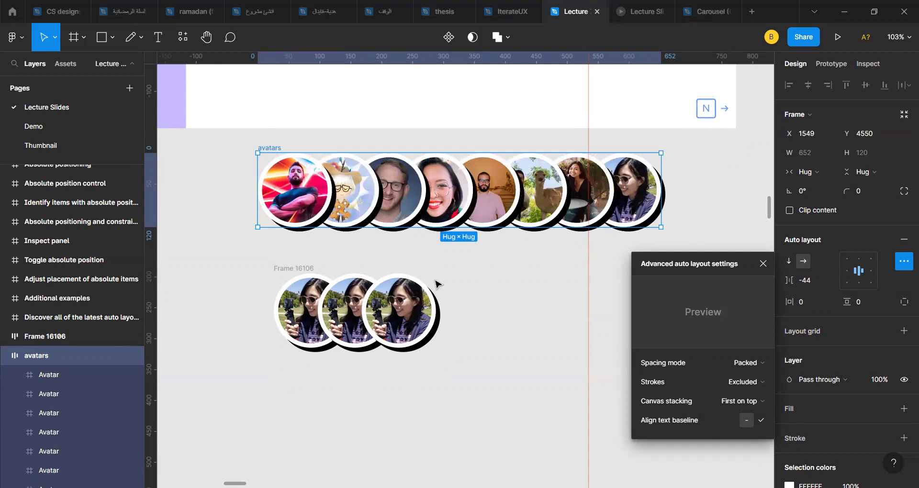
- Move the first avatar in the eight-avatar row four places to the right, into fifth position
{"action": "left_click", "coordinate": [277, 187]}
{"action": "key", "text": "Right"}
{"action": "key", "text": "Right"}
{"action": "key", "text": "Right"}
{"action": "key", "text": "Right"}
- Move the second, third and fourth avatars in the row one place to the left, one after another
{"action": "left_click", "coordinate": [351, 209]}
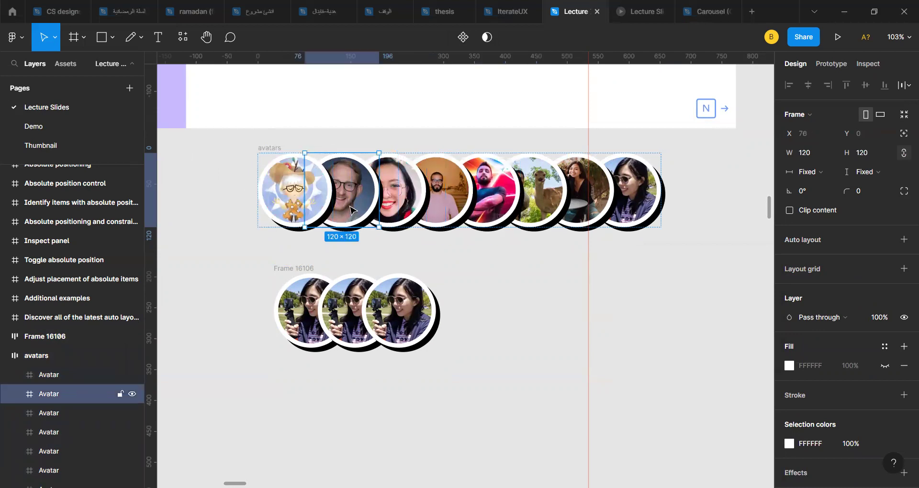
{"action": "key", "text": "Left"}
{"action": "left_click", "coordinate": [397, 209]}
{"action": "key", "text": "Left"}
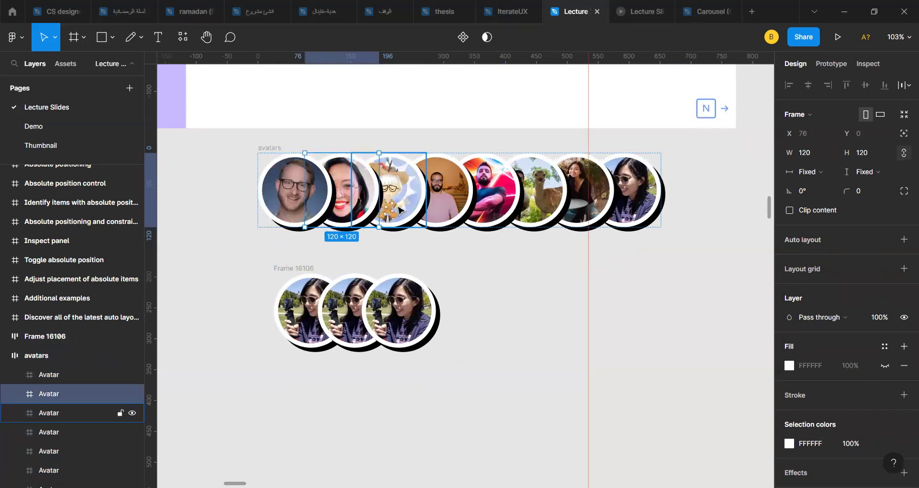
{"action": "left_click", "coordinate": [443, 199]}
{"action": "key", "text": "Left"}
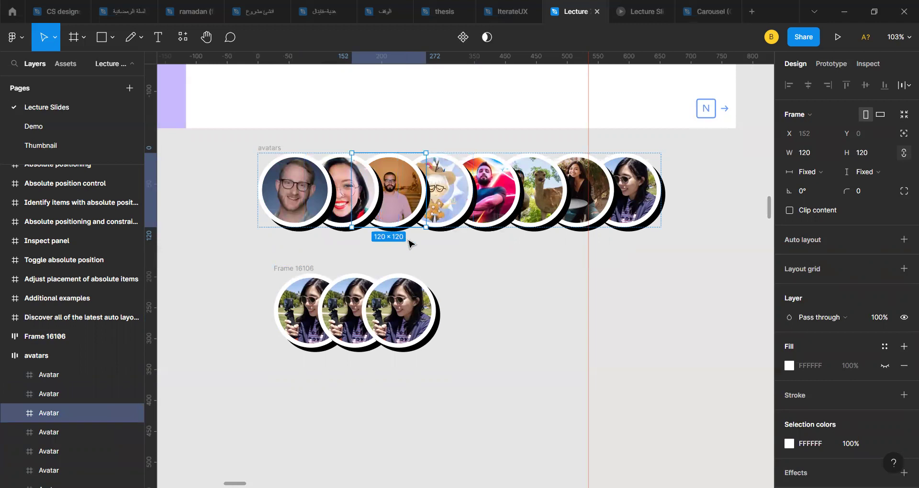
- Deselect the avatars and examine the Apply baseline alignment slide with its two Upload file buttons
{"action": "left_click", "coordinate": [459, 284]}
{"action": "scroll", "coordinate": [458, 284], "scroll_direction": "down", "scroll_amount": 5}
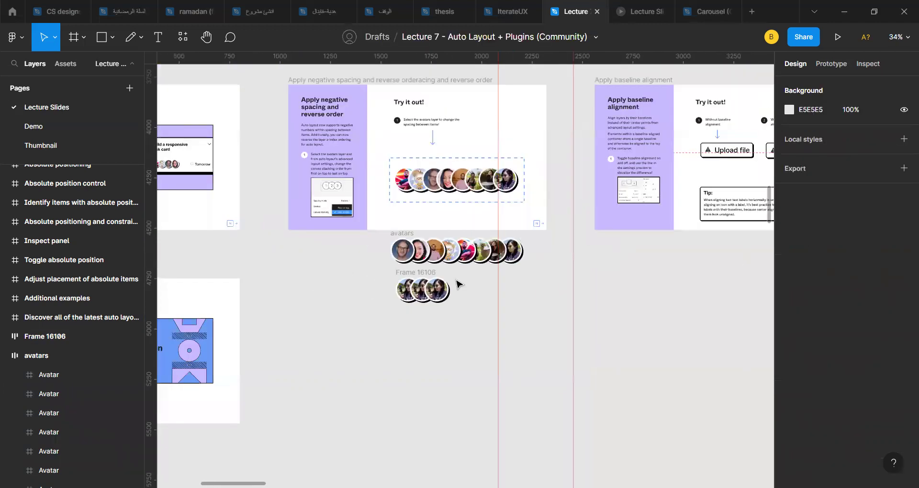
{"action": "scroll", "coordinate": [459, 284], "scroll_direction": "right", "scroll_amount": 5}
{"action": "scroll", "coordinate": [364, 141], "scroll_direction": "up", "scroll_amount": 2}
{"action": "scroll", "coordinate": [364, 141], "scroll_direction": "up", "scroll_amount": 3}
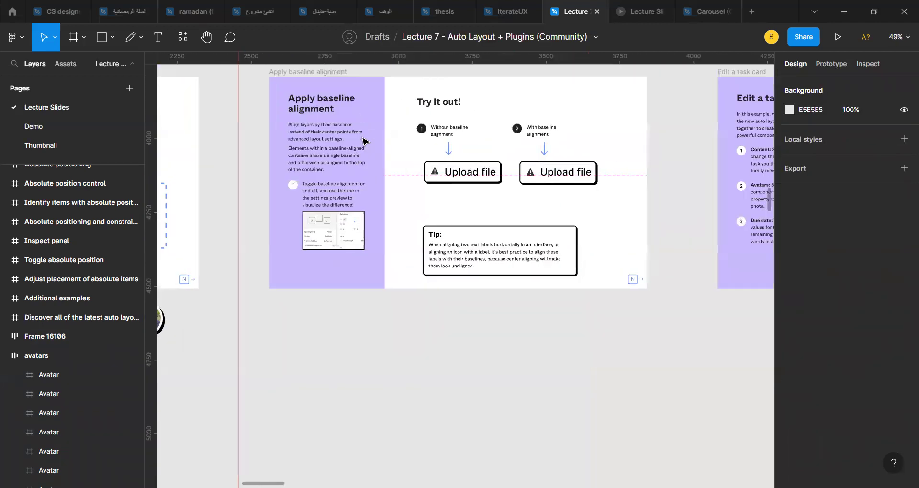
{"action": "scroll", "coordinate": [529, 229], "scroll_direction": "down", "scroll_amount": 2}
{"action": "scroll", "coordinate": [529, 230], "scroll_direction": "down", "scroll_amount": 2}
{"action": "scroll", "coordinate": [483, 211], "scroll_direction": "up", "scroll_amount": 5}
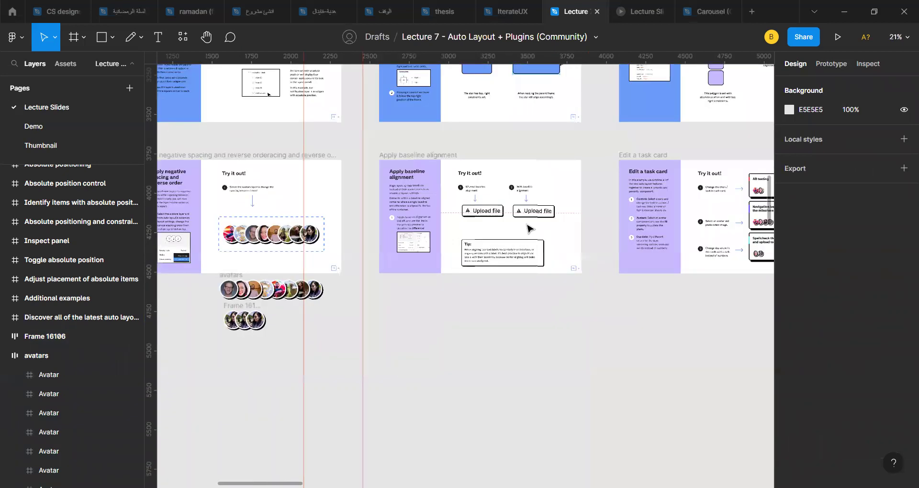
{"action": "scroll", "coordinate": [483, 211], "scroll_direction": "up", "scroll_amount": 5}
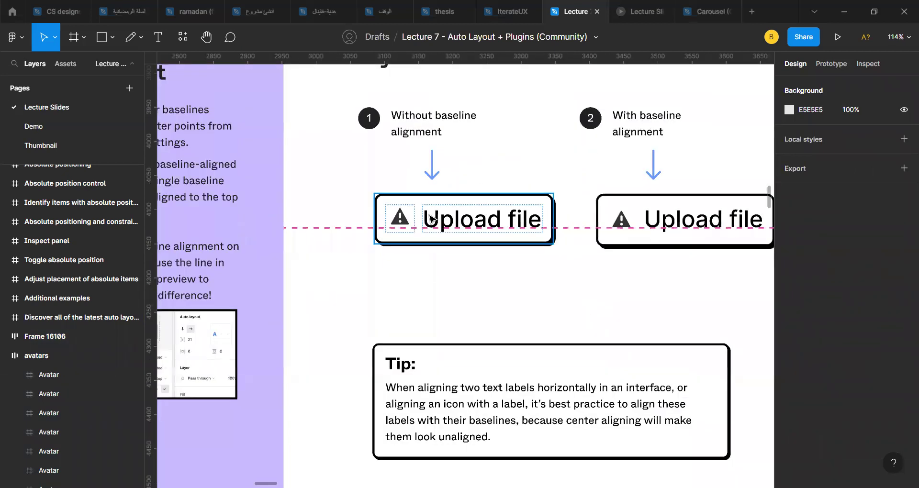
- Inspect the button without baseline alignment, including its warning icon and its Upload file text layer
{"action": "left_click", "coordinate": [431, 218]}
{"action": "scroll", "coordinate": [431, 217], "scroll_direction": "down", "scroll_amount": 3}
{"action": "scroll", "coordinate": [422, 216], "scroll_direction": "up", "scroll_amount": 5}
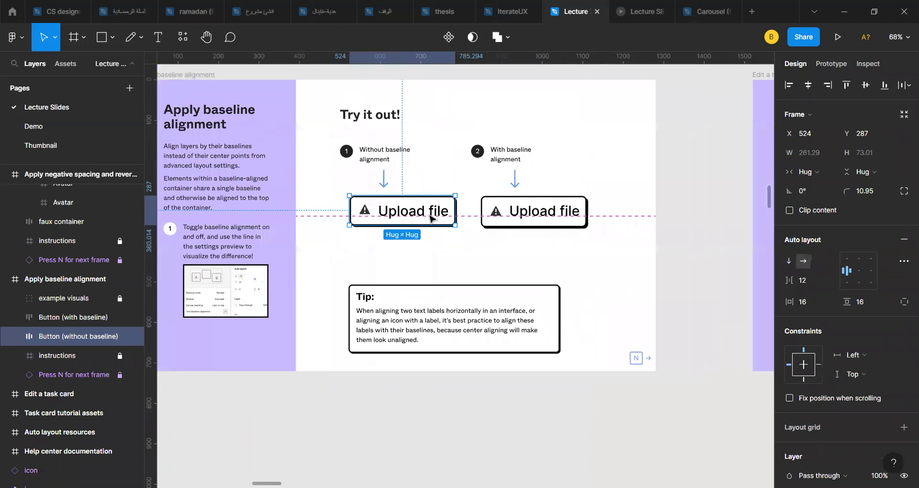
{"action": "scroll", "coordinate": [302, 182], "scroll_direction": "up", "scroll_amount": 4}
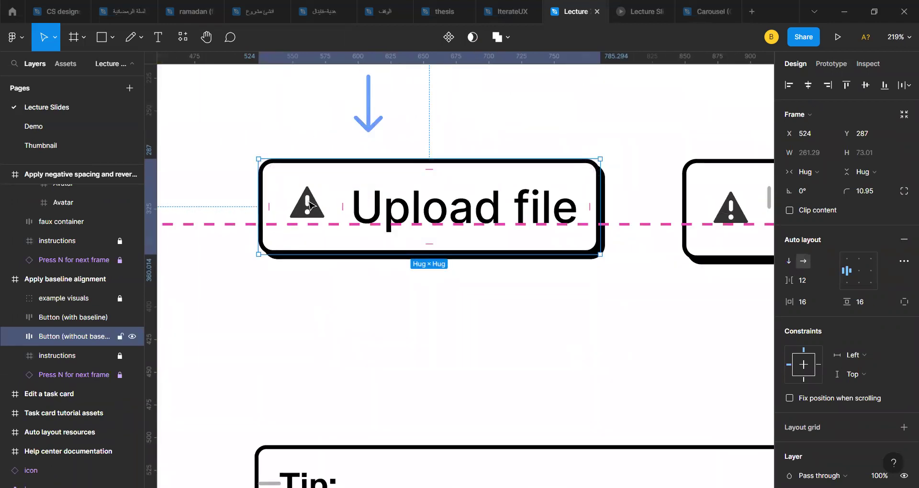
{"action": "double_click", "coordinate": [309, 205]}
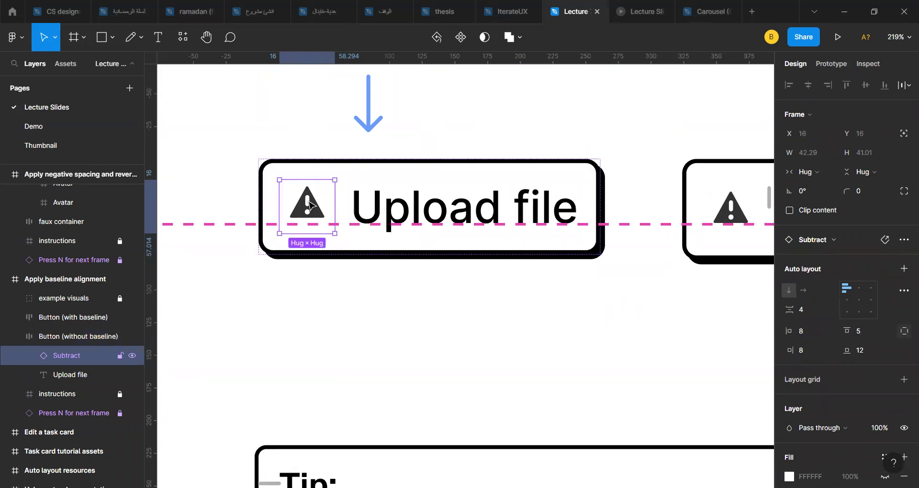
{"action": "scroll", "coordinate": [308, 206], "scroll_direction": "down", "scroll_amount": 3}
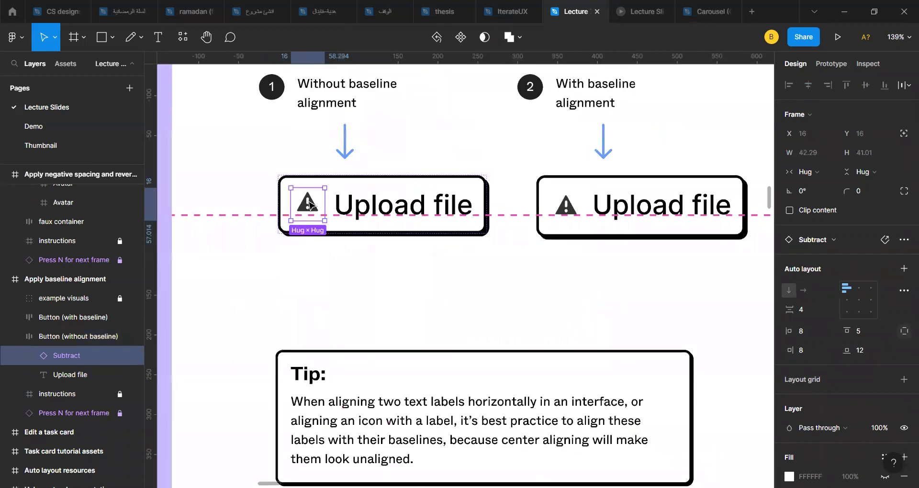
{"action": "left_click", "coordinate": [349, 206]}
{"action": "scroll", "coordinate": [369, 211], "scroll_direction": "up", "scroll_amount": 3}
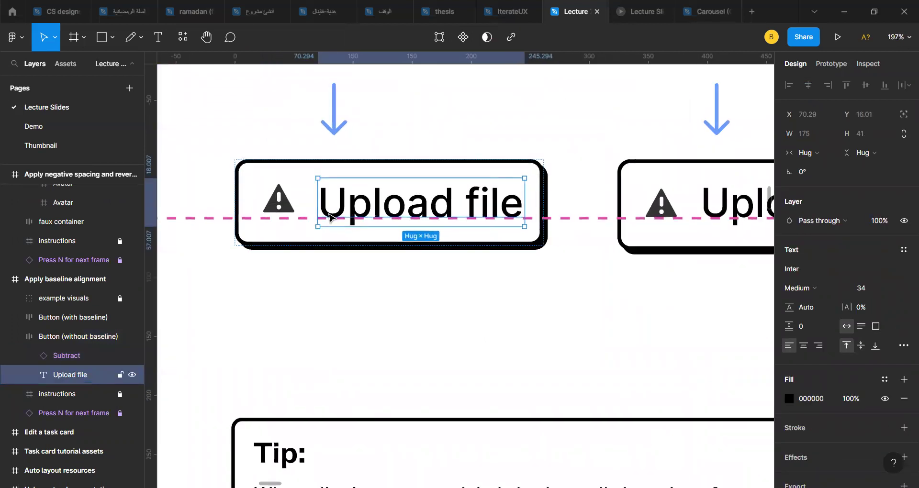
- Compare the bounds of the warning icon and the Upload file text, and measure the distance between them
{"action": "left_click", "coordinate": [374, 151]}
{"action": "left_click", "coordinate": [284, 177]}
{"action": "left_click", "coordinate": [285, 179]}
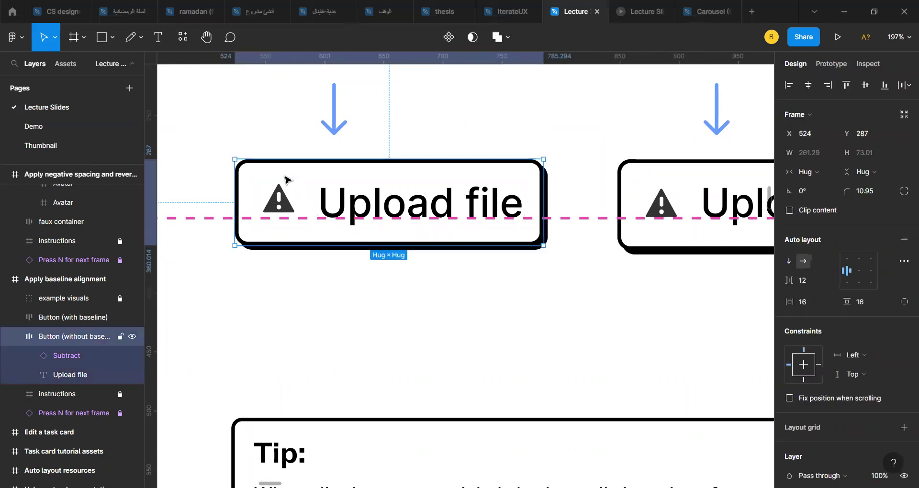
{"action": "left_click", "coordinate": [273, 196]}
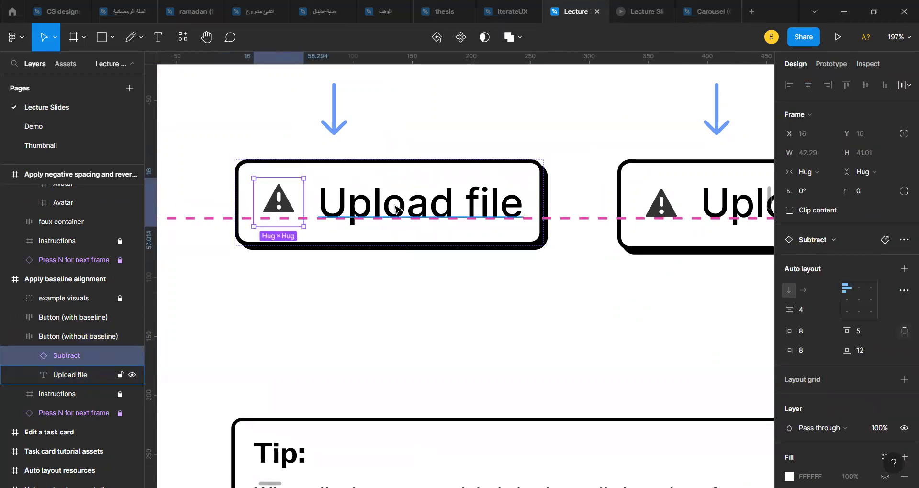
{"action": "key", "text": "Tab"}
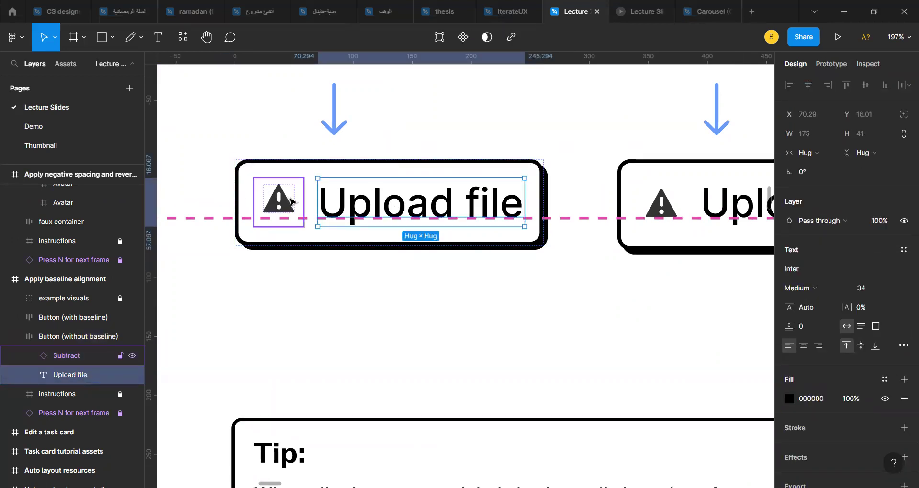
{"action": "key", "text": "alt"}
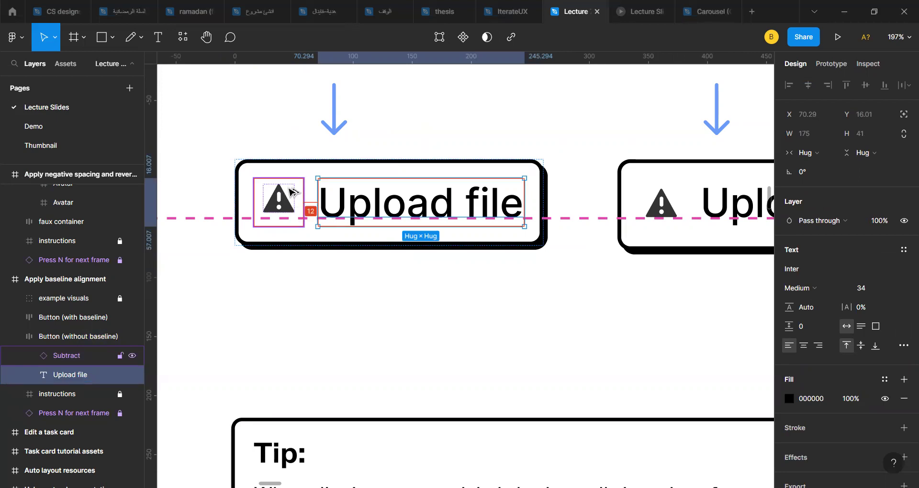
{"action": "key", "text": "alt"}
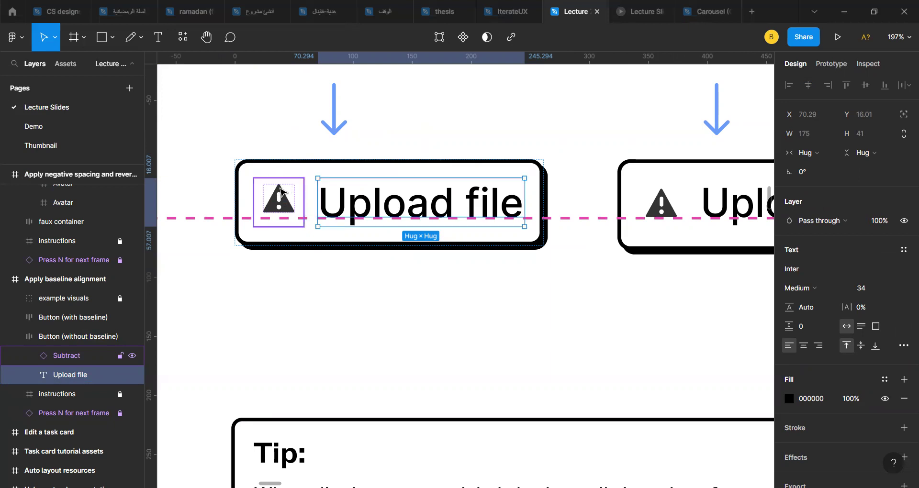
- Place a horizontal ruler guide along the baseline of the Upload file text in the button without baseline alignment
{"action": "left_click", "coordinate": [350, 289]}
{"action": "left_click_drag", "start_coordinate": [344, 135], "coordinate": [340, 217]}
{"action": "scroll", "coordinate": [340, 218], "scroll_direction": "up", "scroll_amount": 5}
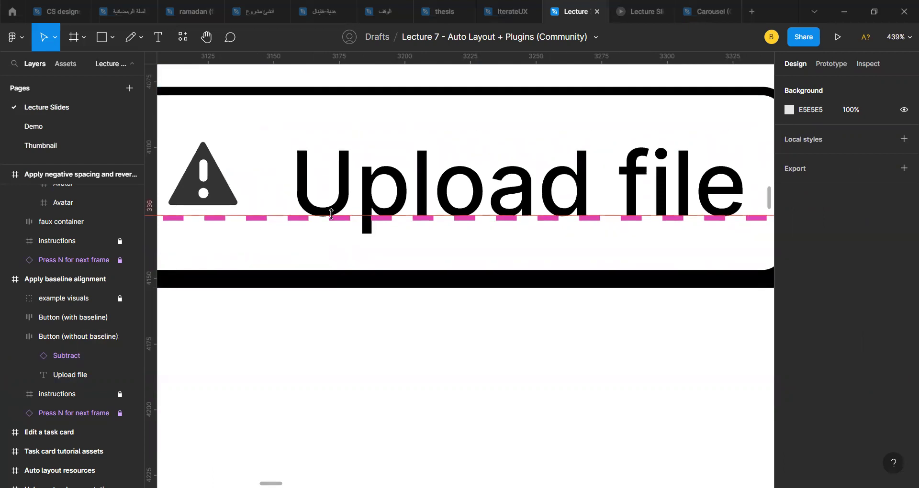
{"action": "scroll", "coordinate": [331, 214], "scroll_direction": "left", "scroll_amount": 3}
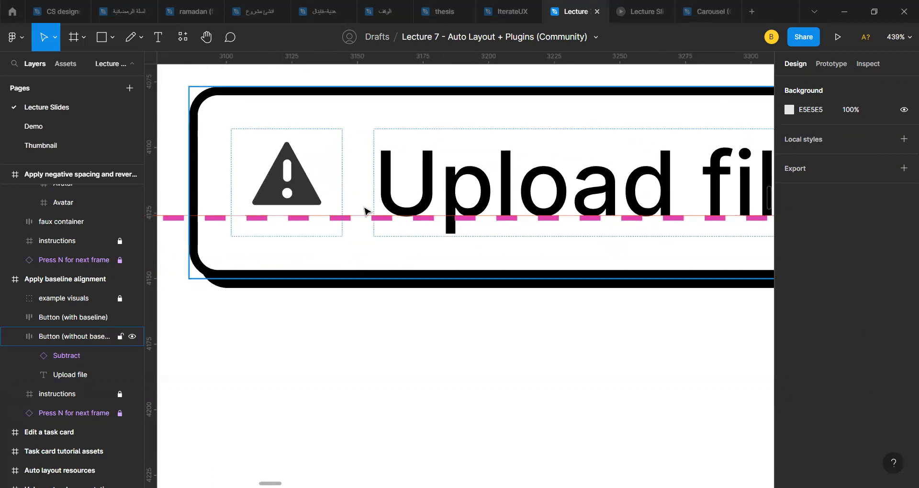
- Compare the icon and text positions against the baseline guide in both Upload file buttons
{"action": "scroll", "coordinate": [422, 214], "scroll_direction": "down", "scroll_amount": 5}
{"action": "scroll", "coordinate": [344, 207], "scroll_direction": "right", "scroll_amount": 1}
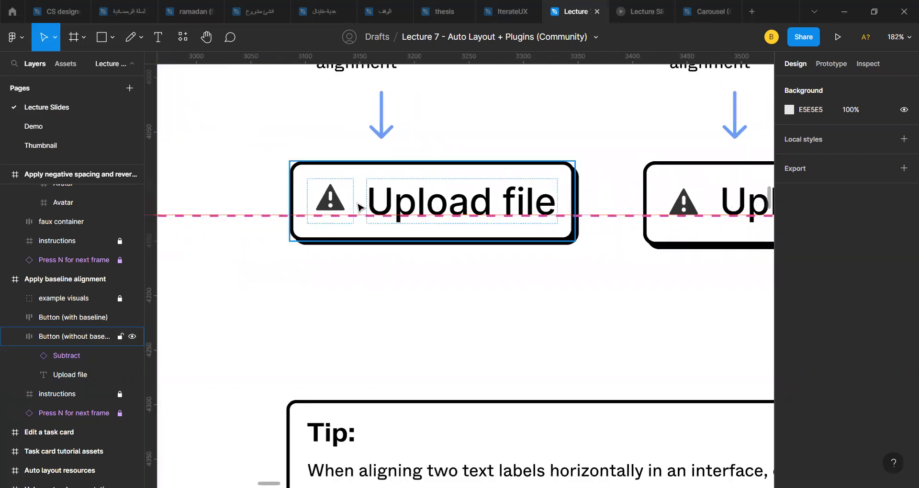
{"action": "scroll", "coordinate": [342, 206], "scroll_direction": "right", "scroll_amount": 3}
{"action": "scroll", "coordinate": [343, 207], "scroll_direction": "right", "scroll_amount": 1}
{"action": "scroll", "coordinate": [407, 206], "scroll_direction": "left", "scroll_amount": 8}
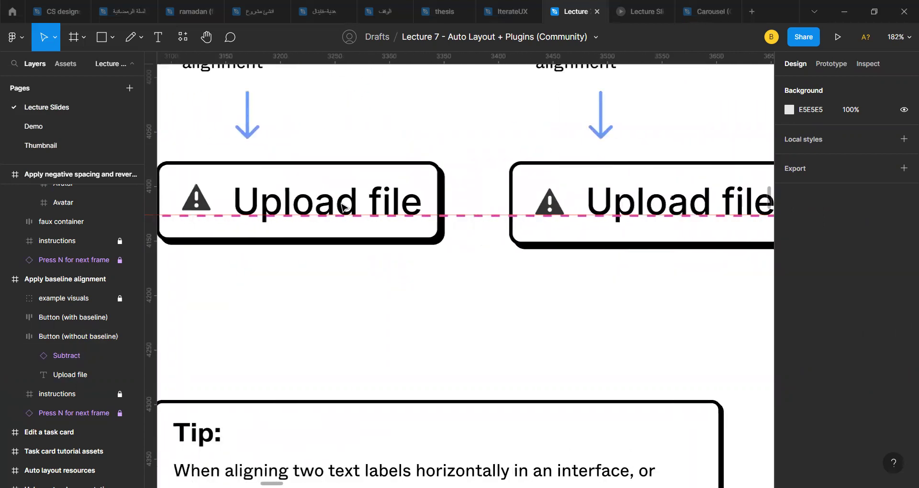
{"action": "scroll", "coordinate": [470, 204], "scroll_direction": "up", "scroll_amount": 5}
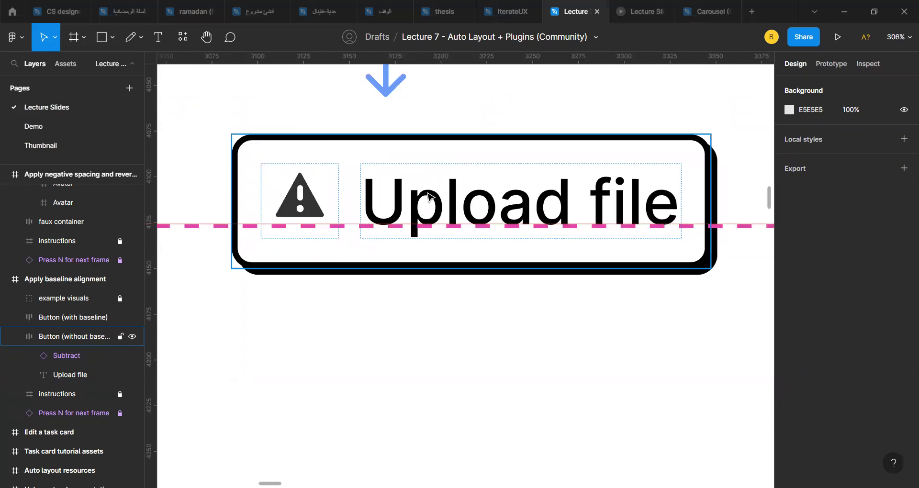
- Place horizontal ruler guides at the upper and lower edges of the Upload file text box
{"action": "double_click", "coordinate": [480, 196]}
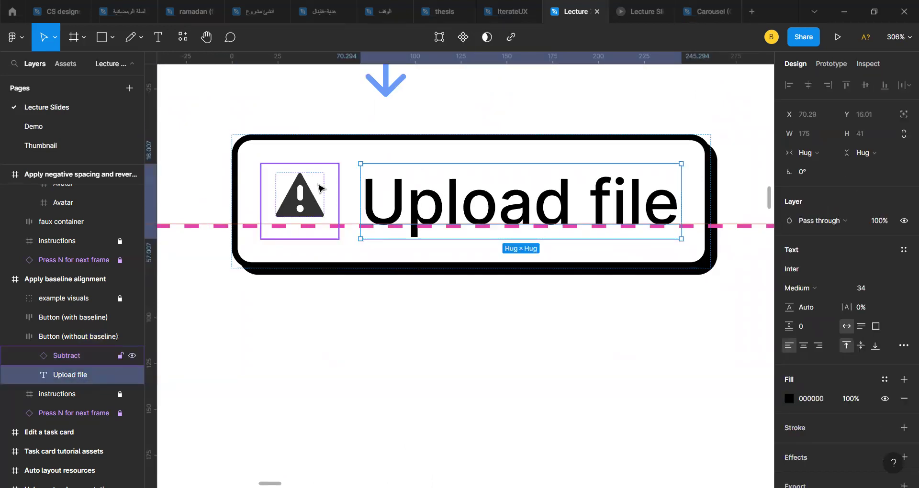
{"action": "left_click_drag", "start_coordinate": [372, 56], "coordinate": [358, 163]}
{"action": "left_click_drag", "start_coordinate": [369, 56], "coordinate": [348, 231]}
- Check the bounds of the warning icon and the Upload file text against the three horizontal guides
{"action": "left_click", "coordinate": [314, 201]}
{"action": "left_click", "coordinate": [312, 201]}
{"action": "left_click", "coordinate": [301, 199]}
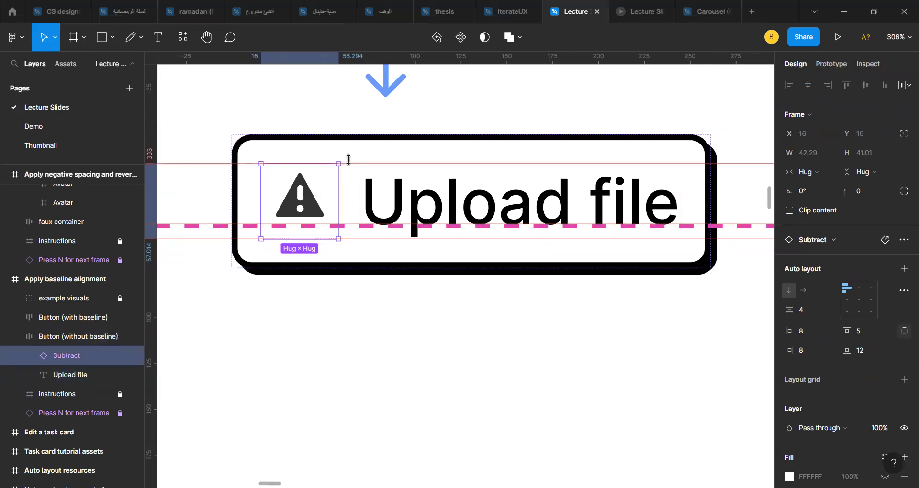
{"action": "double_click", "coordinate": [386, 206]}
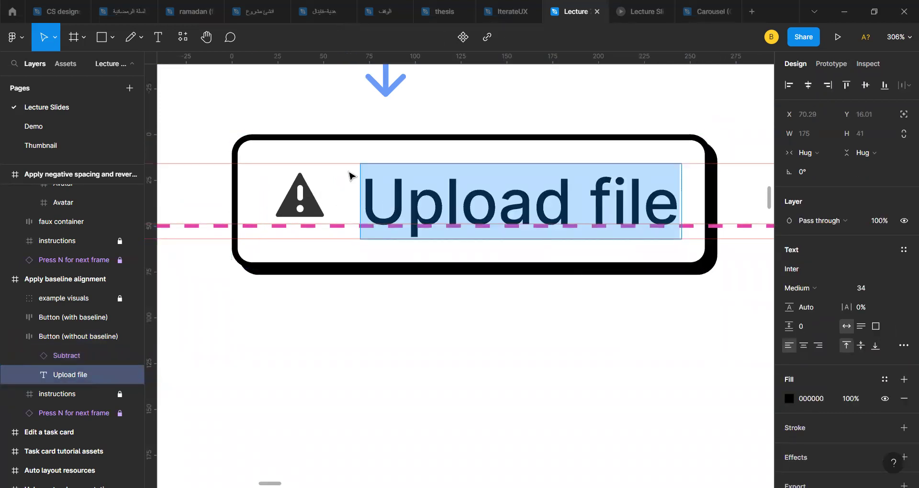
{"action": "left_click", "coordinate": [314, 200]}
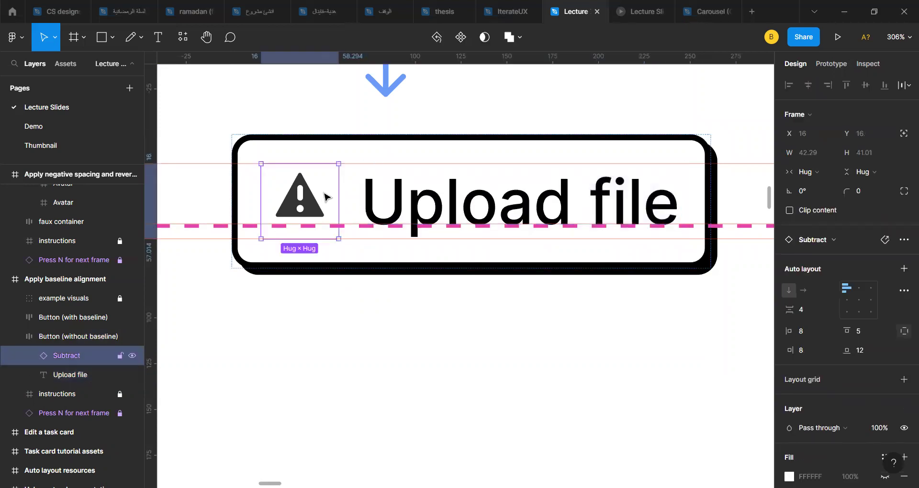
{"action": "double_click", "coordinate": [397, 211]}
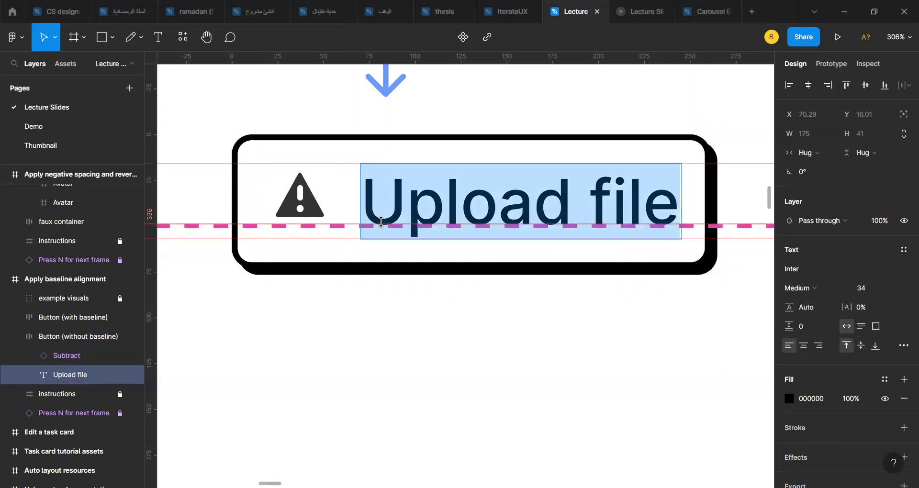